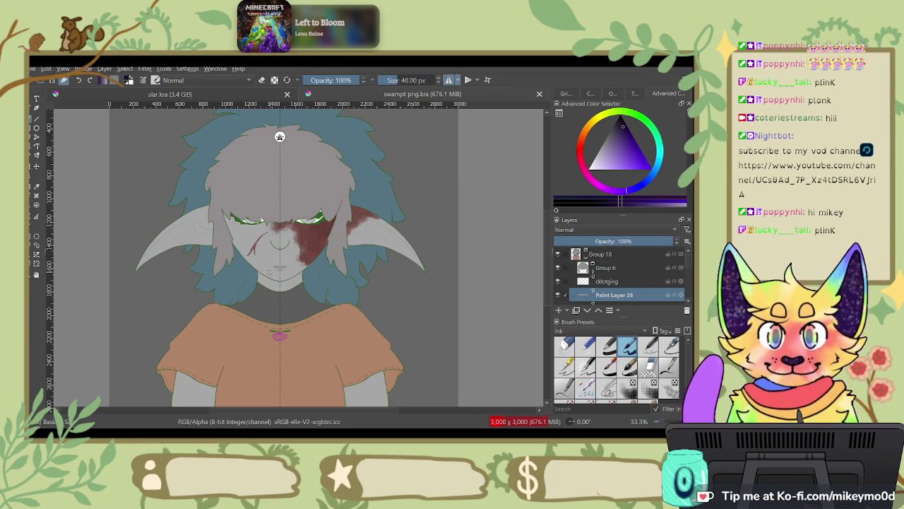
scroll(270, 272, up, 4)
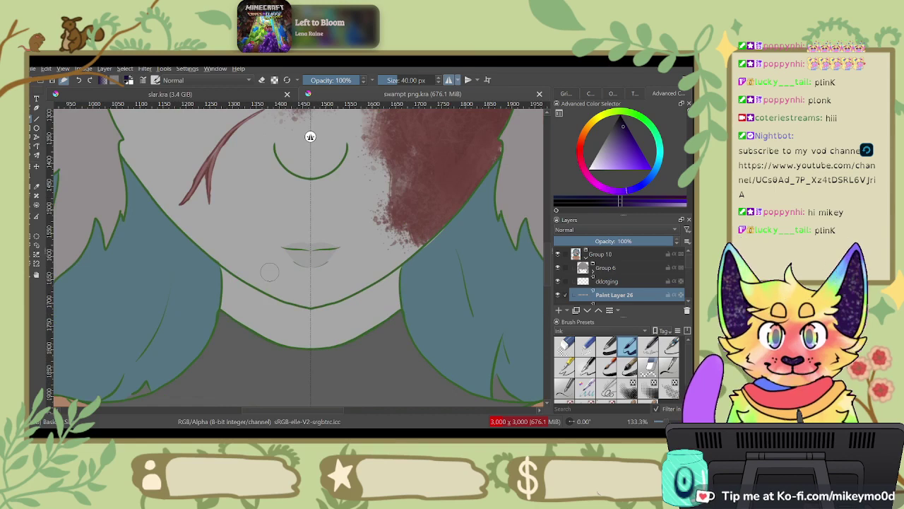
scroll(310, 137, down, 5)
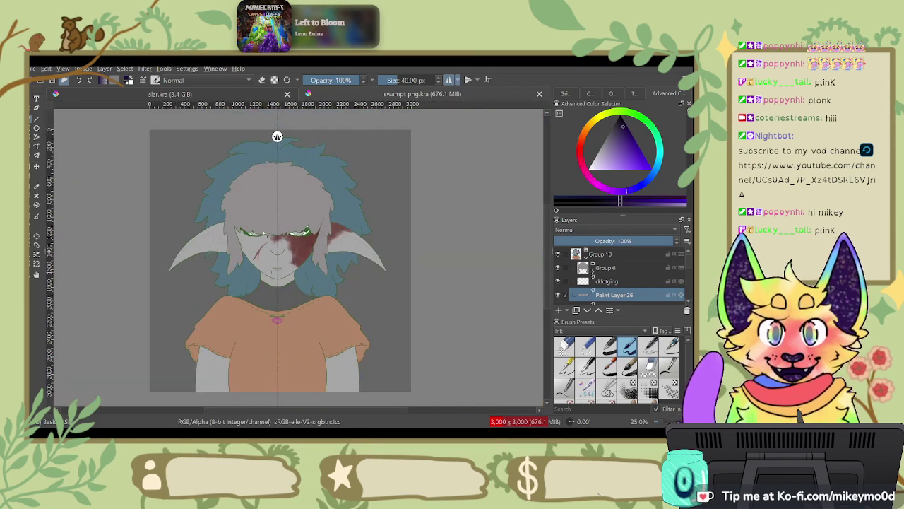
scroll(277, 136, up, 1)
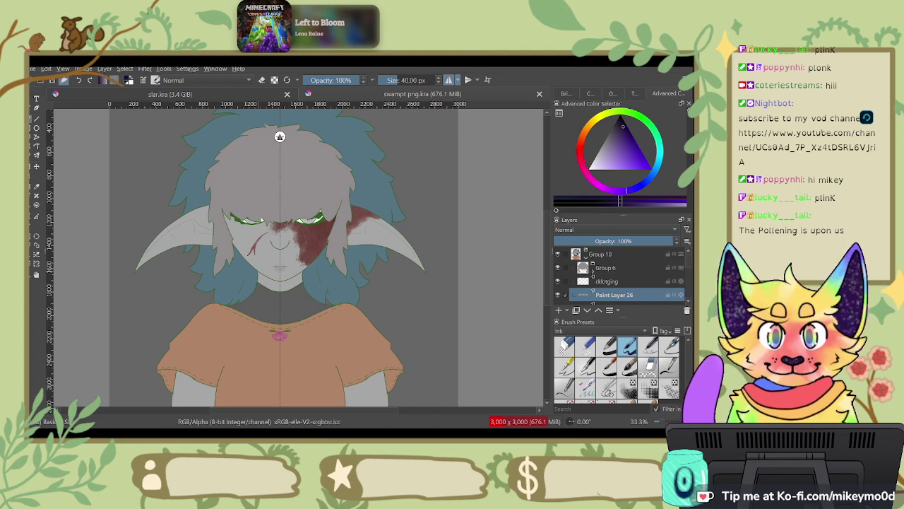
Step: Preview the "open mouth" layer group by showing it and hiding it again
click(586, 256)
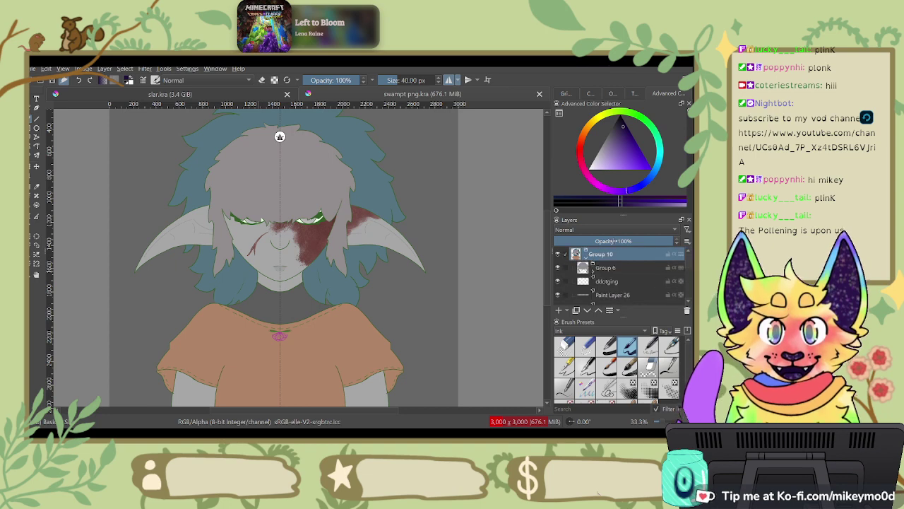
scroll(636, 276, down, 5)
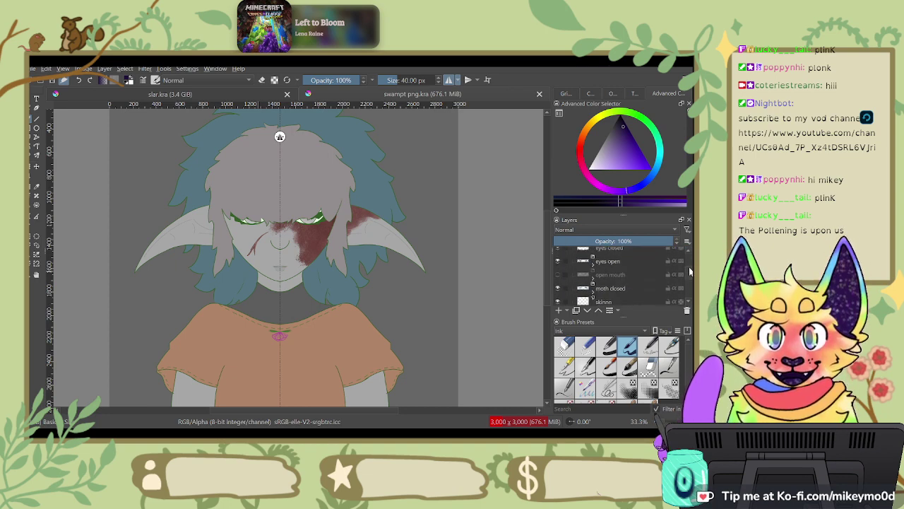
click(608, 276)
click(558, 275)
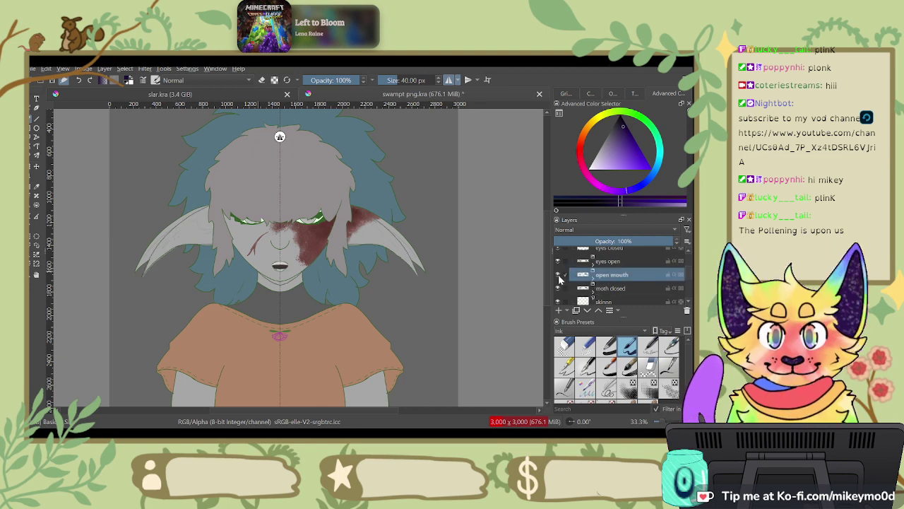
click(559, 274)
click(559, 275)
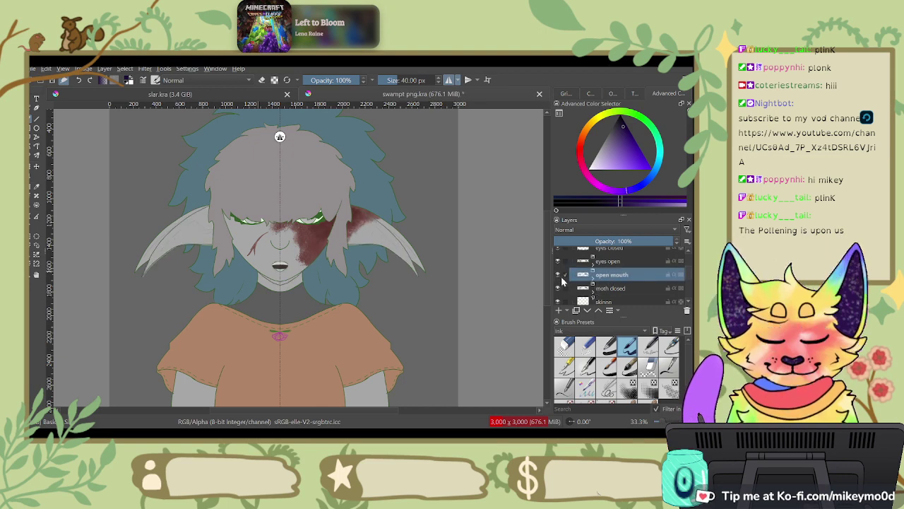
click(558, 276)
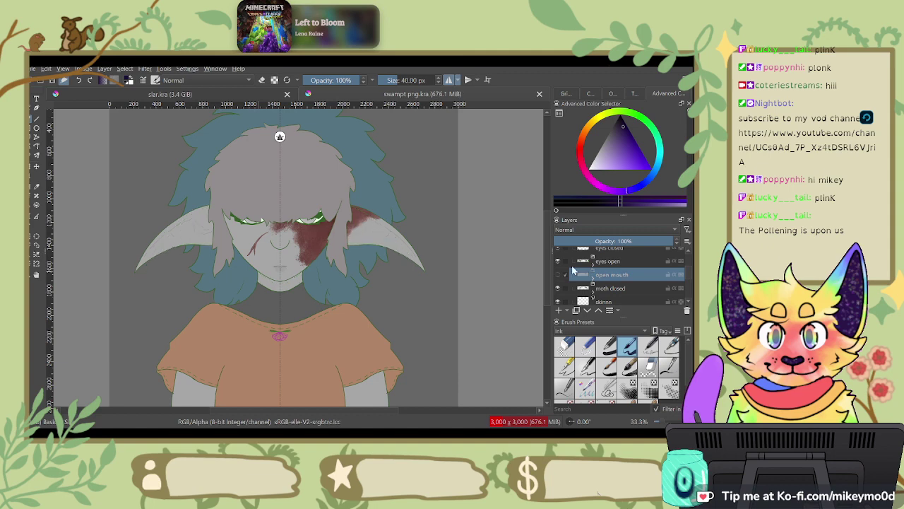
click(594, 282)
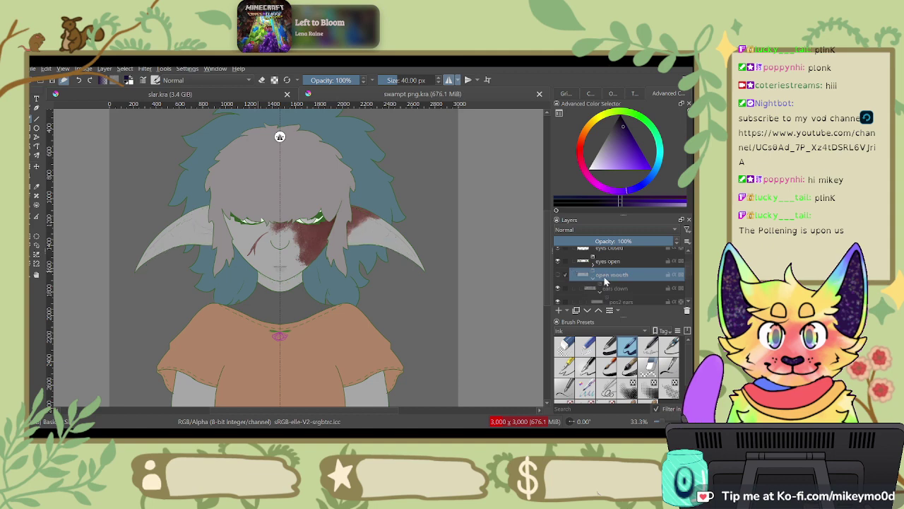
click(593, 283)
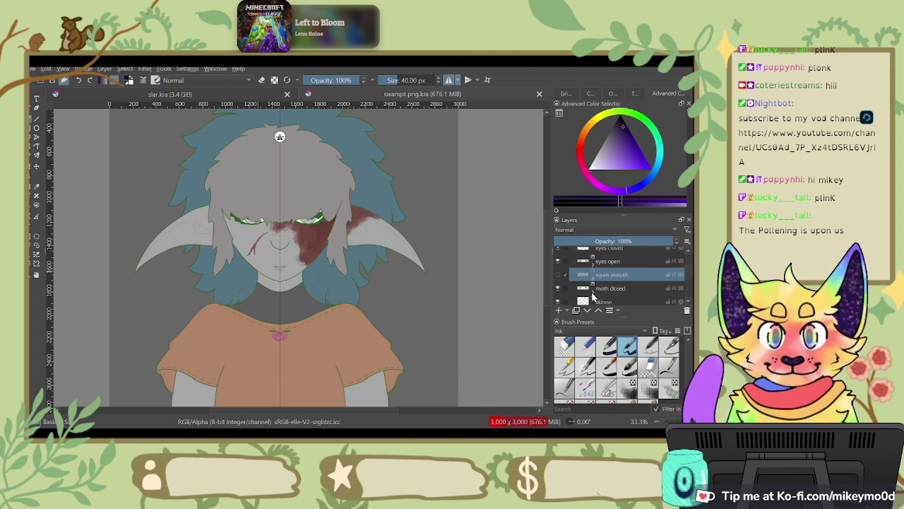
key(ctrl+j)
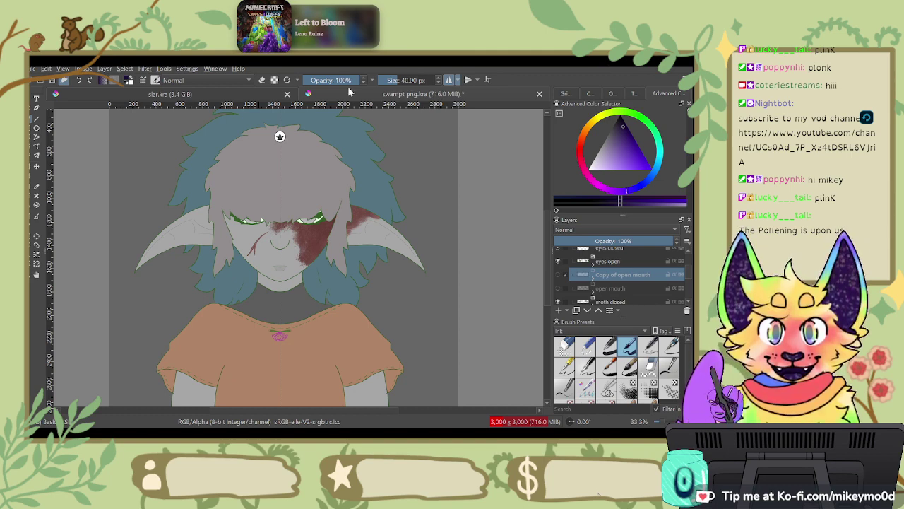
key(ctrl+z)
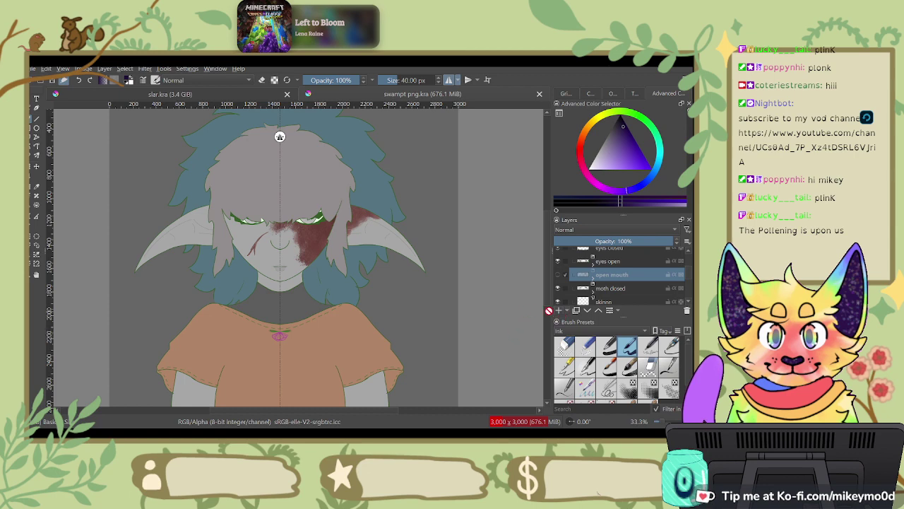
Step: Group a new paint layer above "open mouth" together with that layer group, and make "open mouth" visible
click(558, 310)
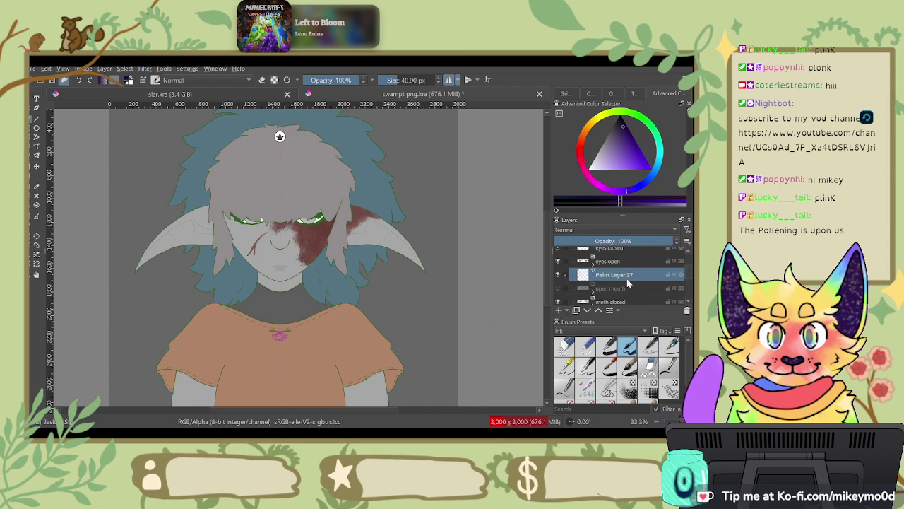
ctrl+click(631, 287)
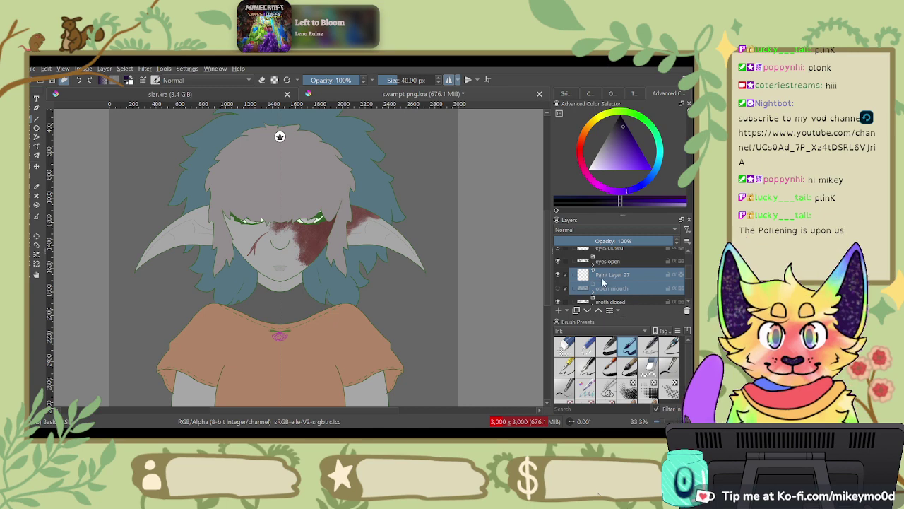
key(ctrl+g)
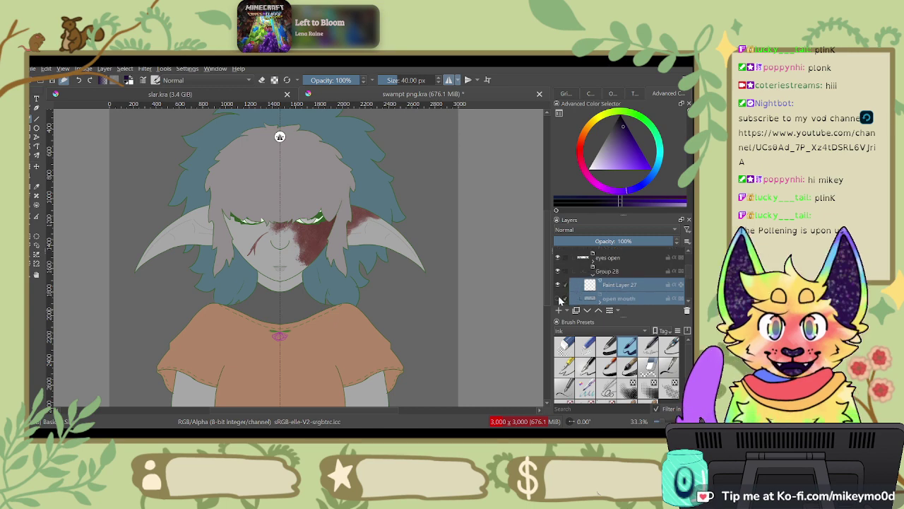
click(558, 298)
Step: Rename the new group as "open mouth", then collapse and hide it
double_click(608, 272)
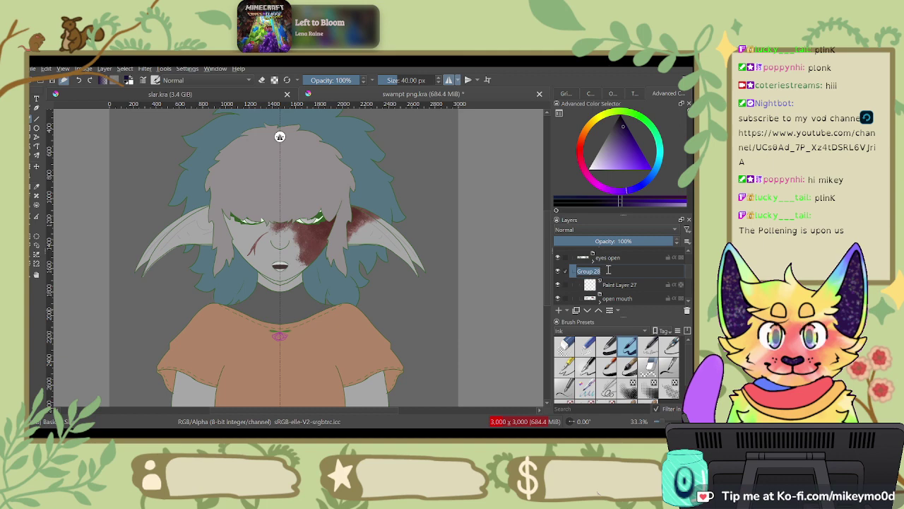
text(open mouth)
click(609, 259)
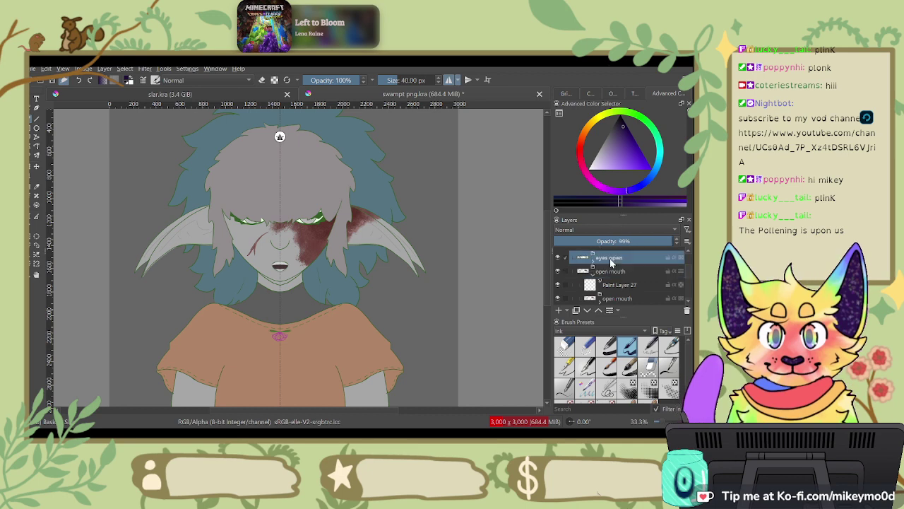
click(597, 274)
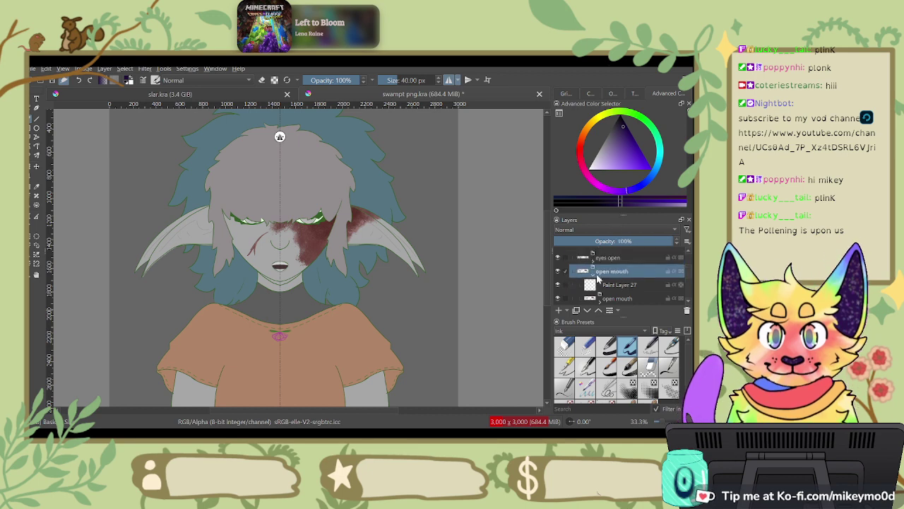
click(593, 277)
click(557, 271)
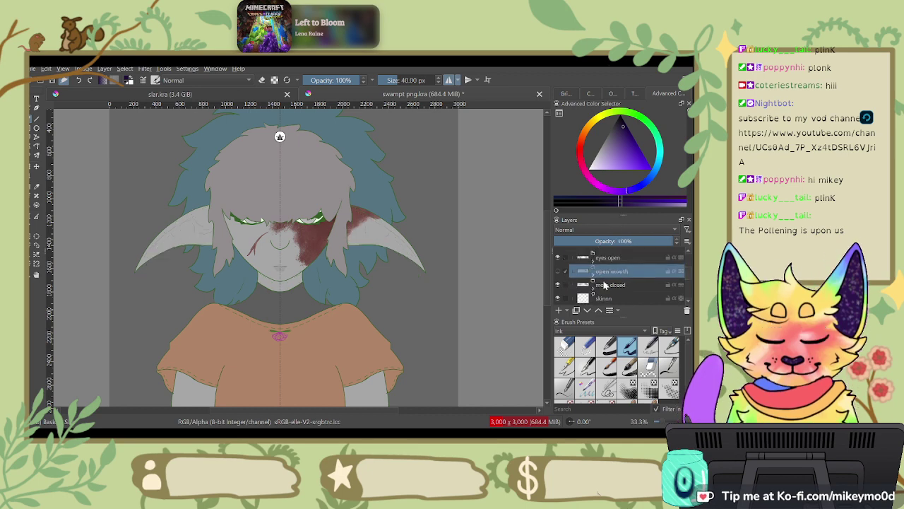
Step: Add a paint layer above "moth closed" and group the two together
click(611, 285)
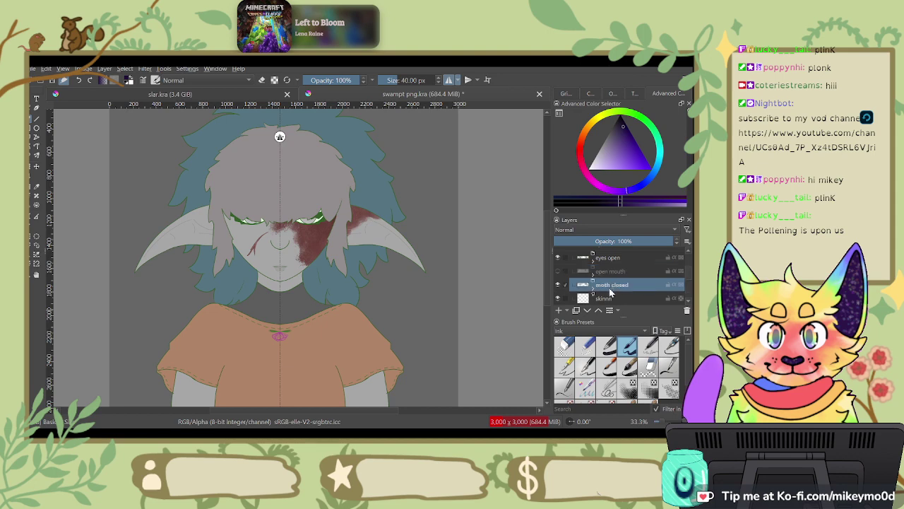
click(559, 309)
ctrl+click(626, 299)
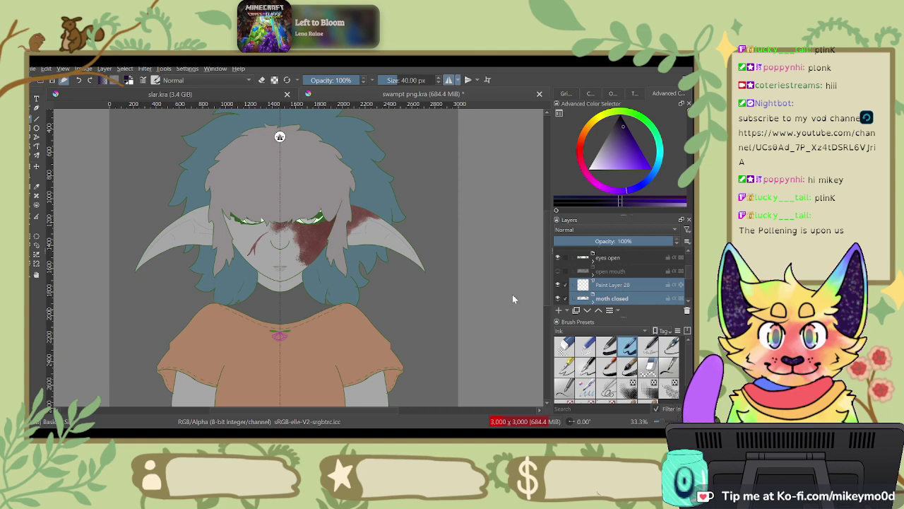
key(ctrl+g)
Step: Rename the group containing "moth closed" as "closed mouth" and select the empty paint layer inside it
click(611, 275)
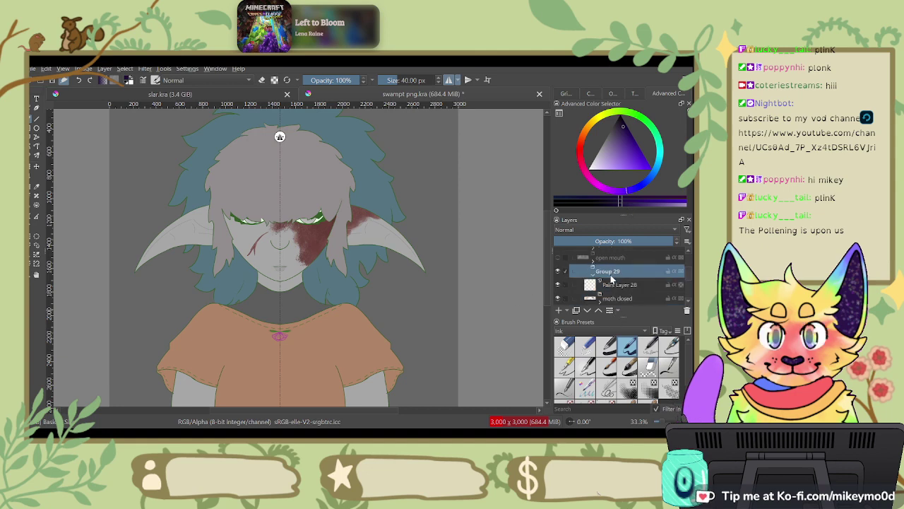
double_click(611, 275)
text(d)
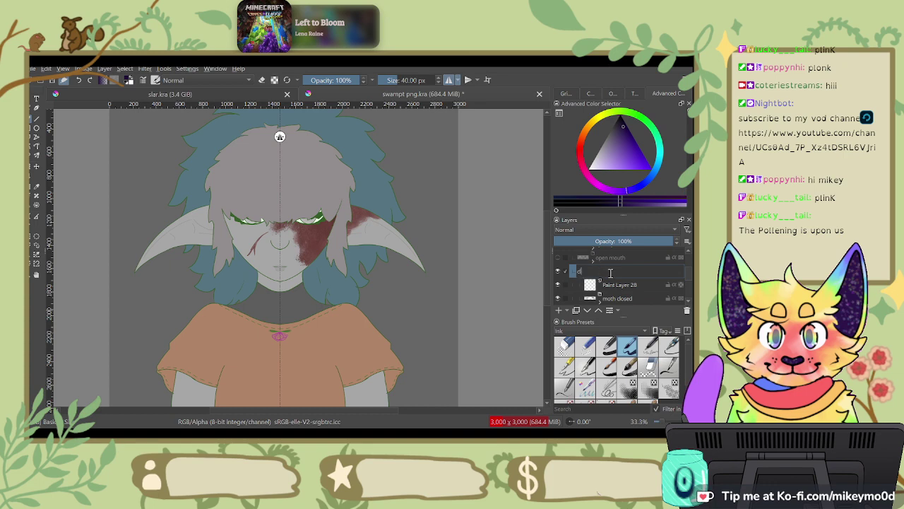
text(losed mouth)
key(Return)
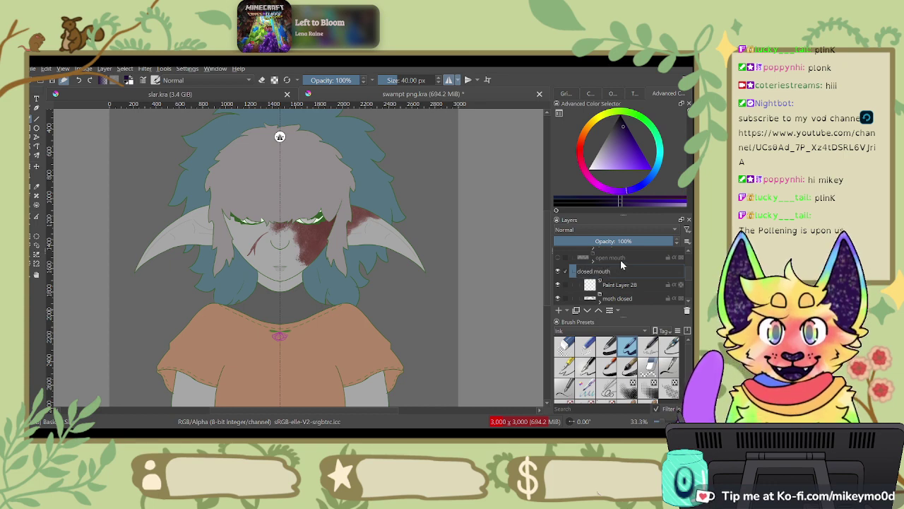
click(610, 290)
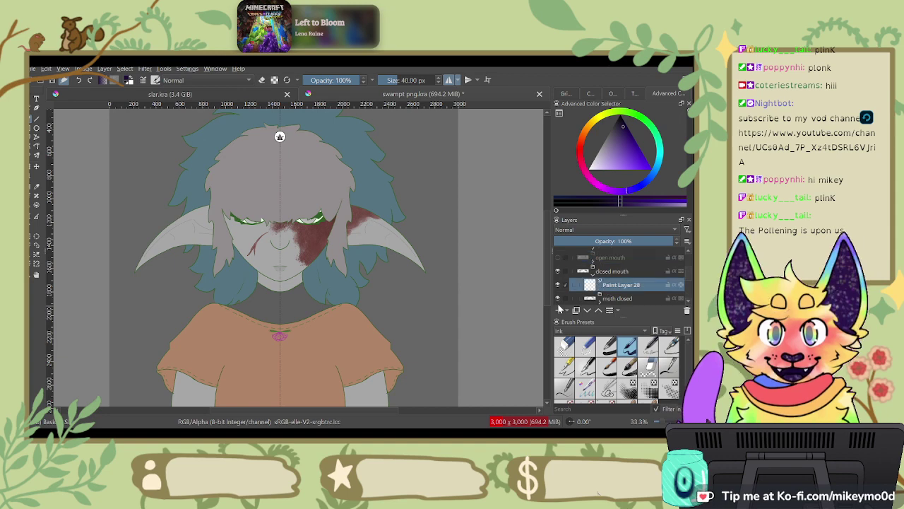
scroll(581, 275, down, 2)
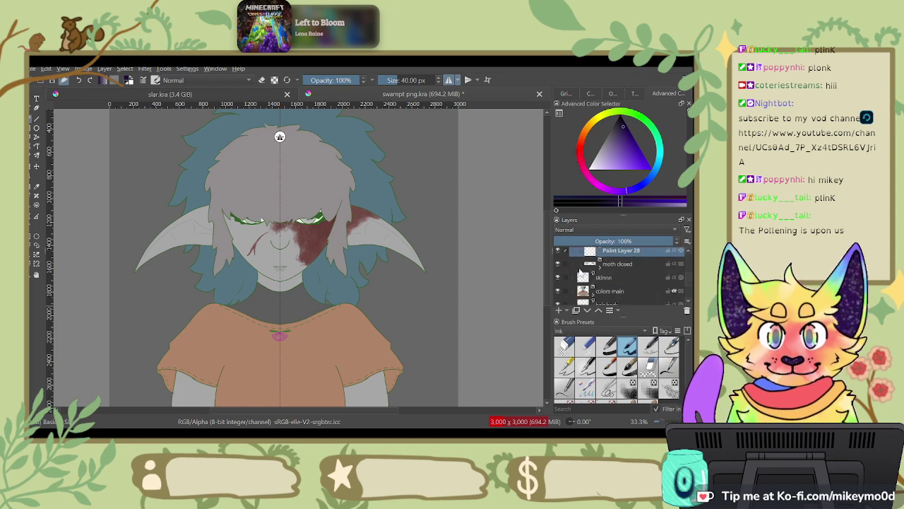
scroll(593, 301, down, 1)
scroll(593, 301, down, 1)
scroll(594, 300, up, 2)
scroll(593, 296, up, 3)
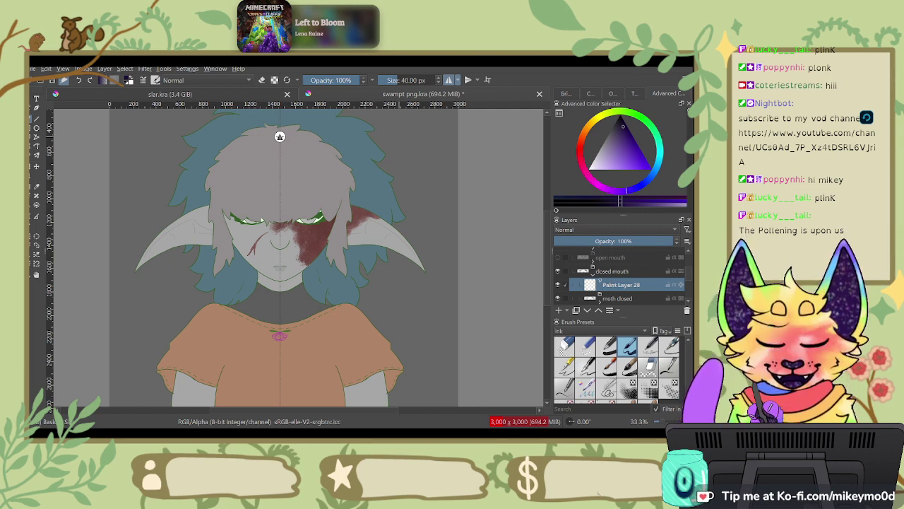
Step: Show the Paint brush presets and choose the Bristles-1 Details brush at 16 px
key(4)
key(4)
key(6)
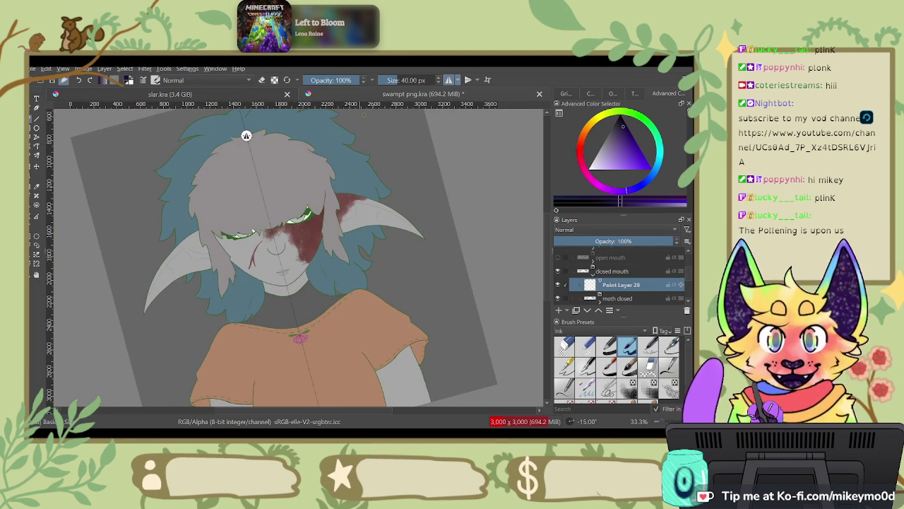
key(slash)
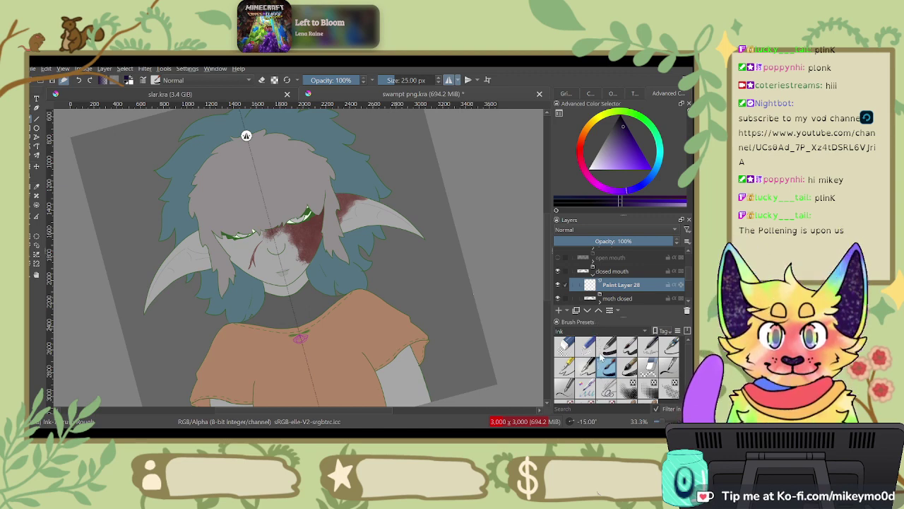
click(600, 356)
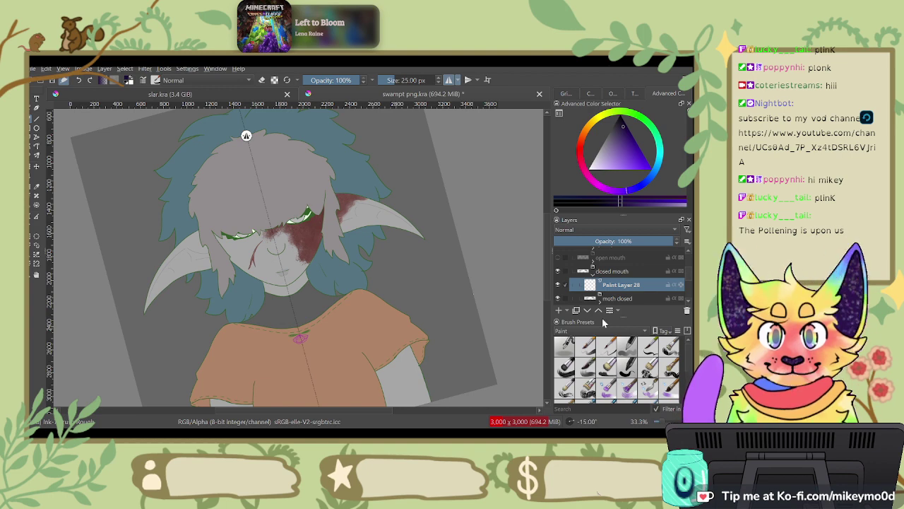
key(period)
key(period)
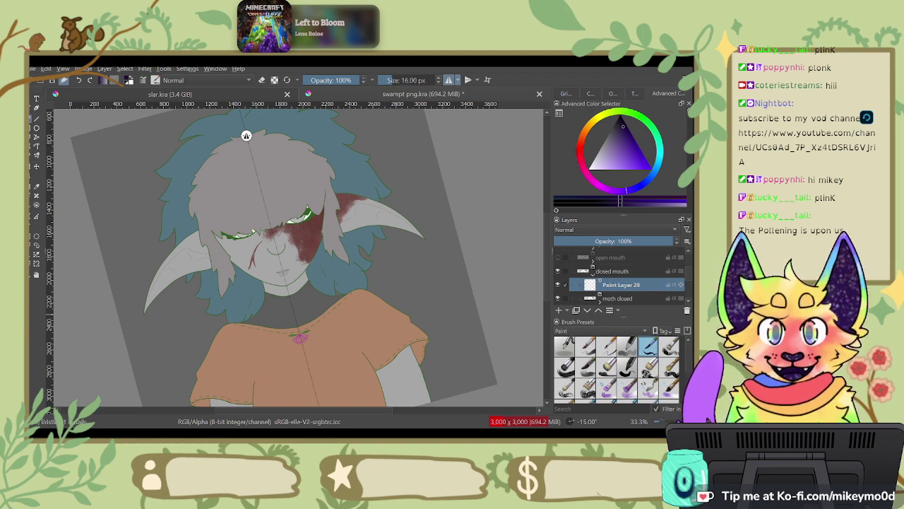
Step: Select Paint Layer 5 below "hair back" and sample the hair's blue as the painting colour
scroll(246, 136, up, 3)
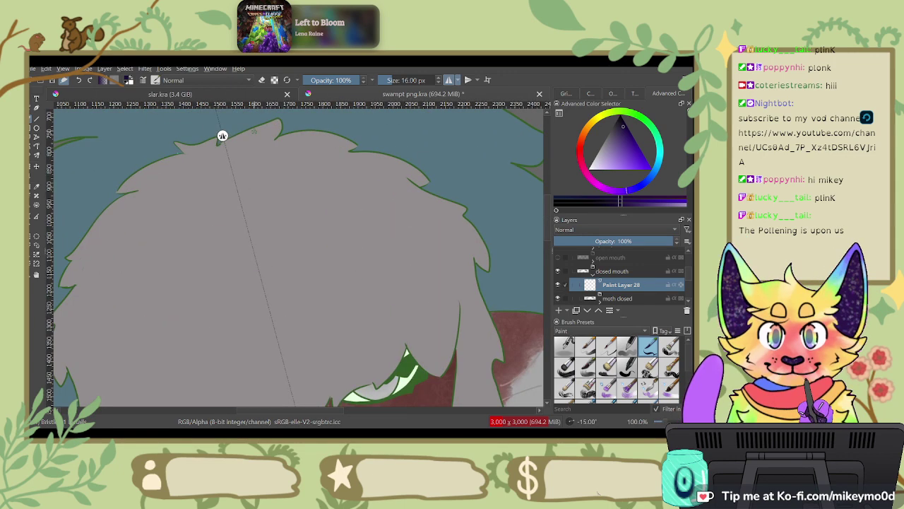
mouse_move(366, 297)
mouse_down()
mouse_move(351, 247)
mouse_move(408, 347)
mouse_up()
scroll(684, 272, down, 5)
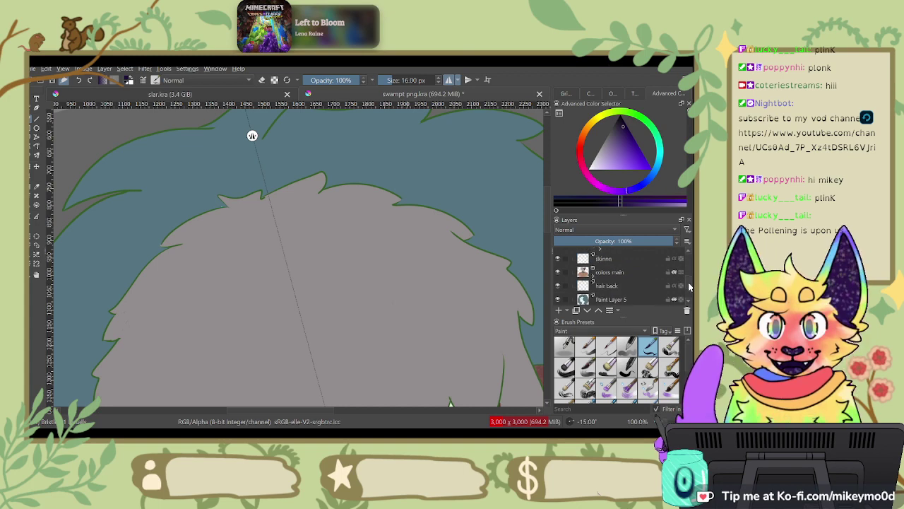
scroll(688, 286, down, 1)
click(612, 279)
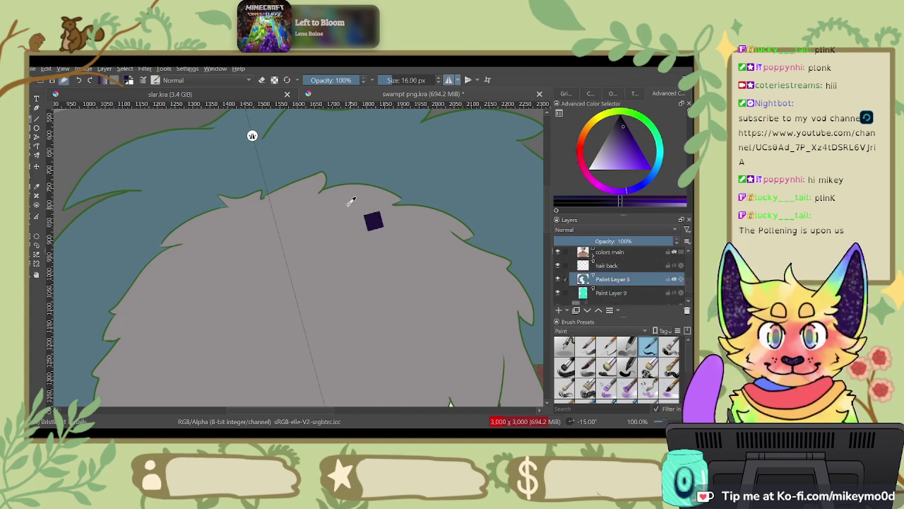
drag(351, 202, 363, 157)
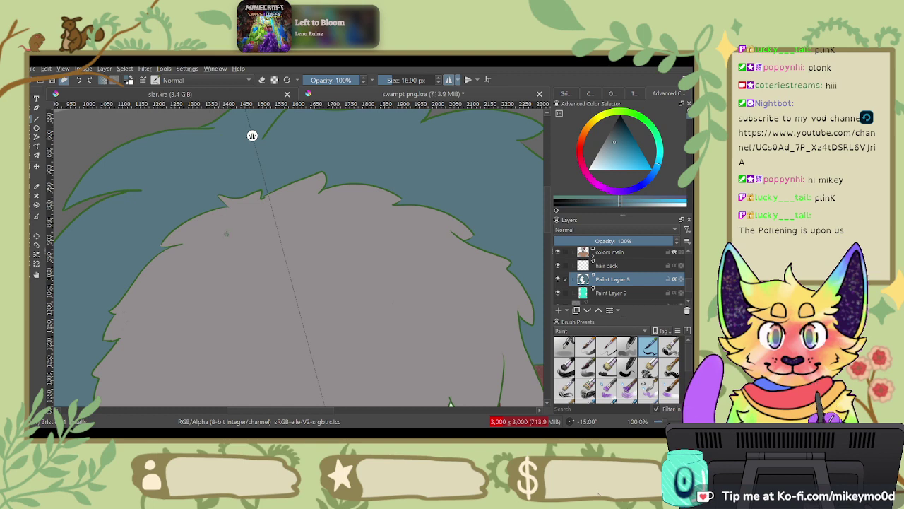
Step: Try short blue strokes under the jaw and beside the cheeks on Paint Layer 28 of the "closed mouth" group, and undo them
drag(448, 358, 469, 222)
drag(473, 248, 464, 179)
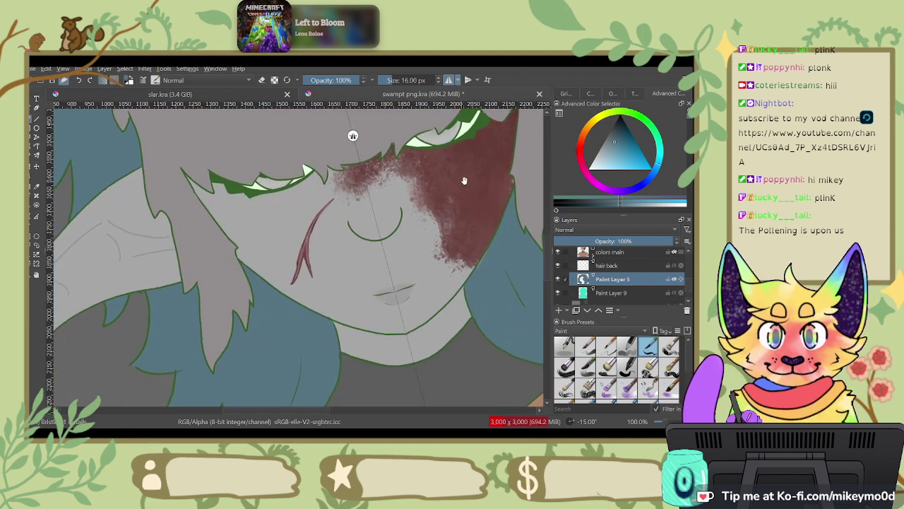
drag(437, 242, 322, 201)
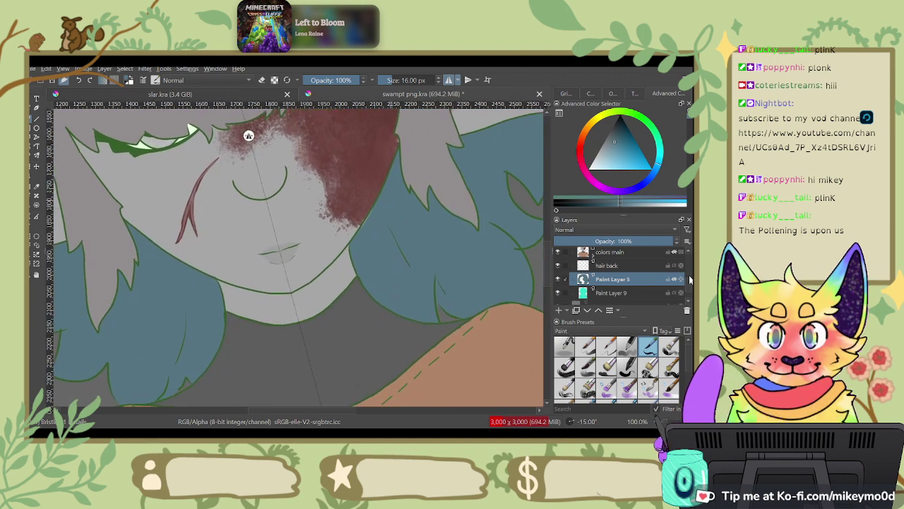
drag(688, 281, 690, 276)
click(652, 270)
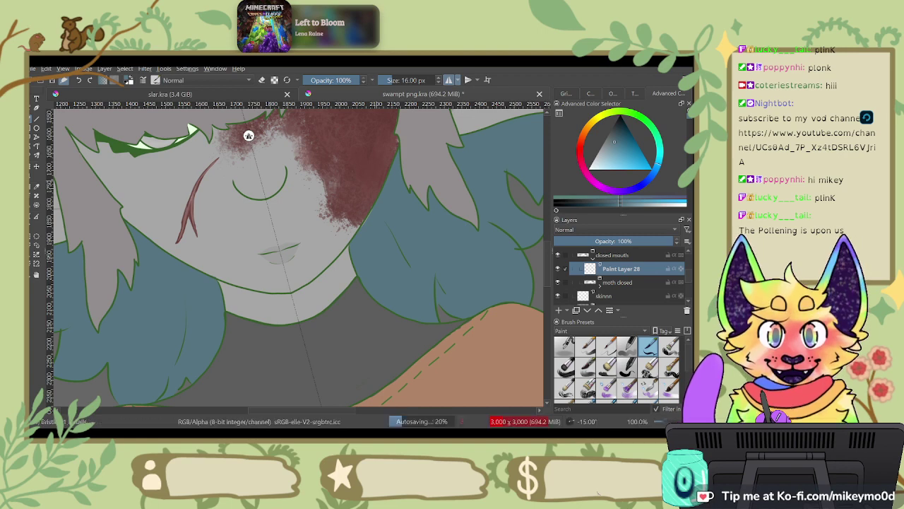
drag(219, 286, 251, 306)
drag(332, 282, 348, 244)
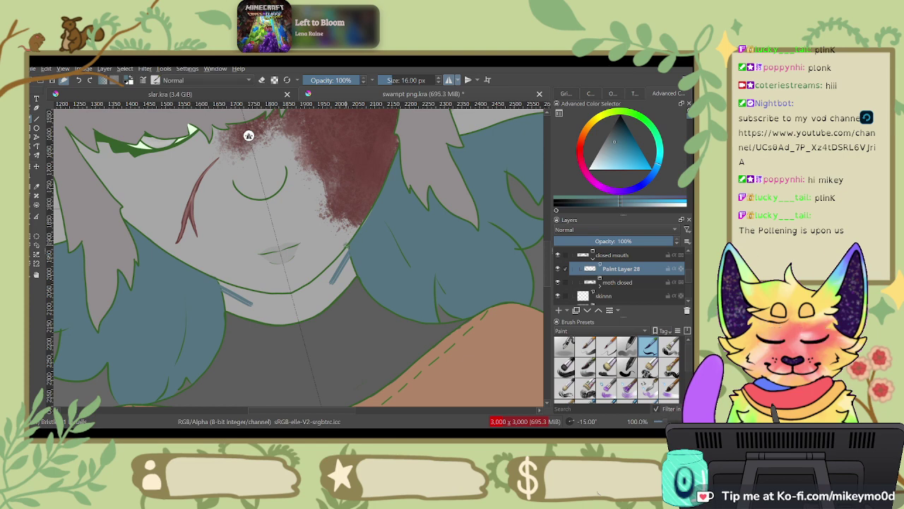
key(ctrl+z)
key(ctrl+z)
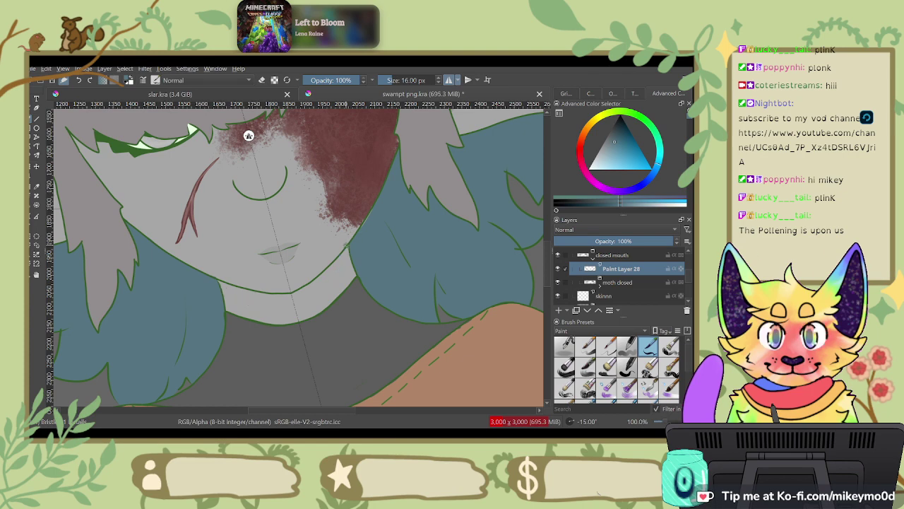
drag(365, 197, 367, 212)
drag(177, 247, 185, 261)
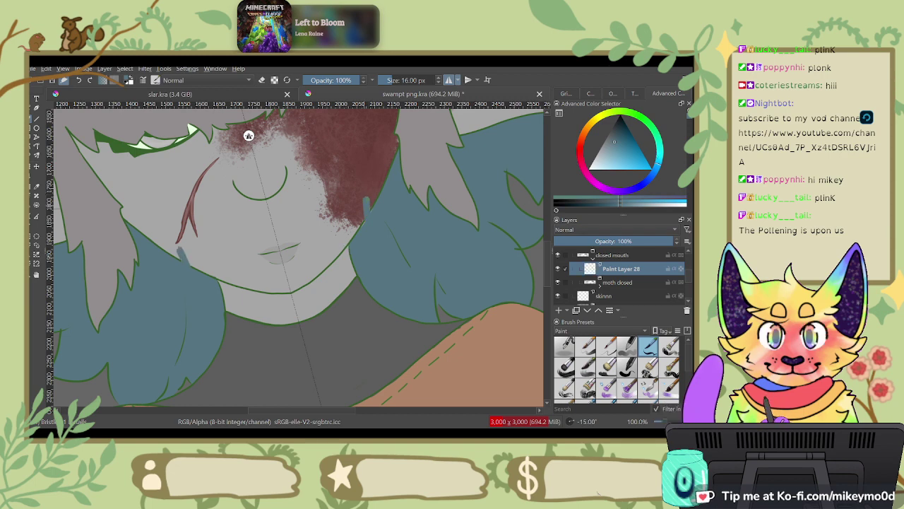
key(ctrl+z)
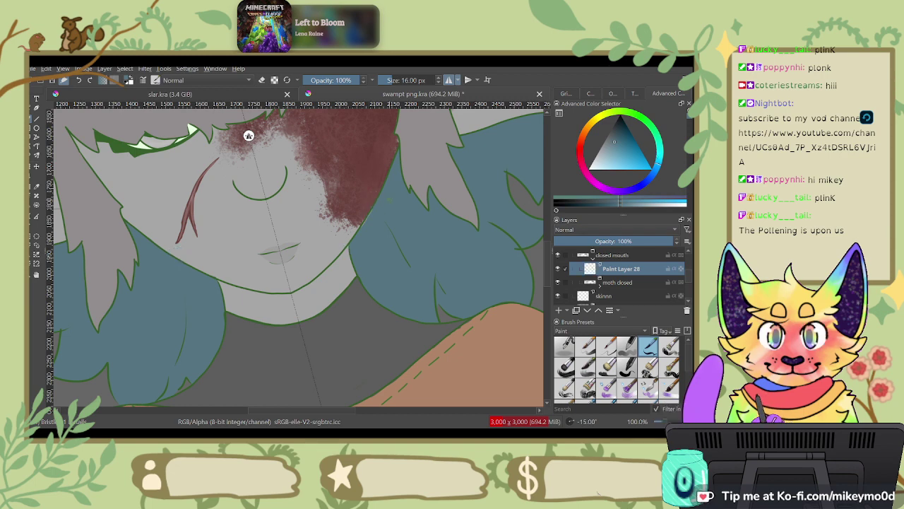
Step: Move Paint Layer 28 below "moth closed" and shift the painting colour's hue slightly further towards pure blue
click(587, 310)
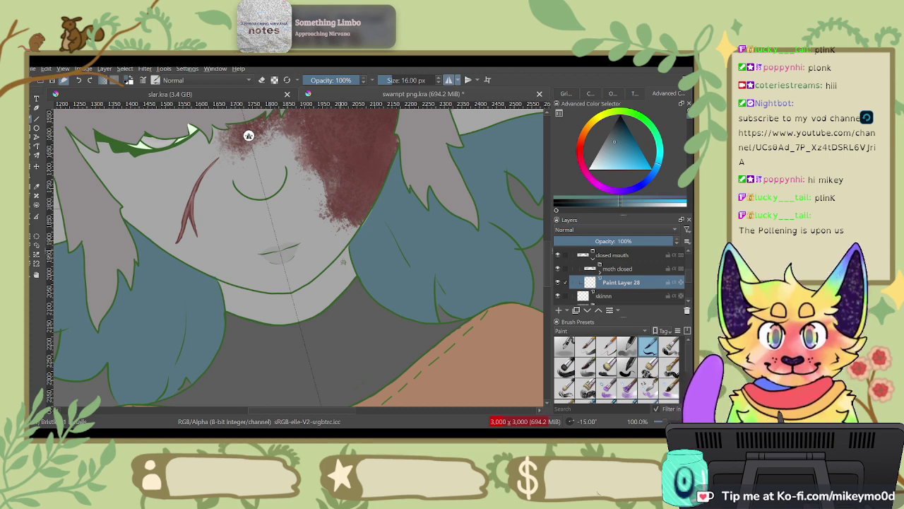
key(ctrl+[)
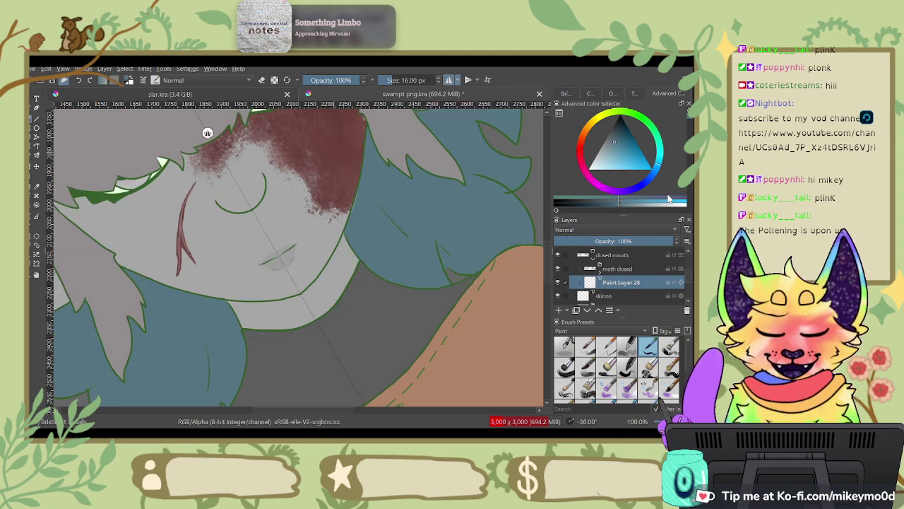
click(651, 177)
click(655, 137)
drag(658, 158, 656, 172)
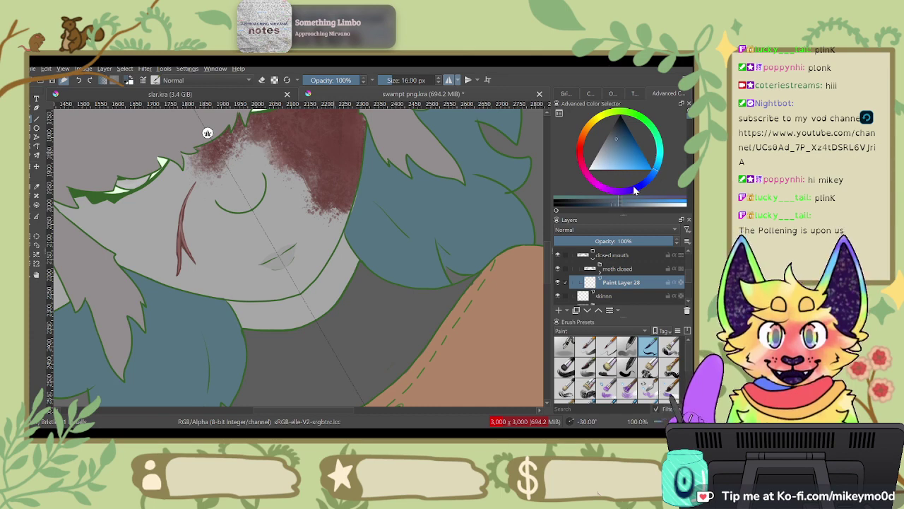
Step: Turn the canvas to 75° and try blue shading along the neck under the jaw on Paint Layer 28, undoing the strokes
key(6)
key(6)
key(6)
key(6)
key(6)
key(6)
key(6)
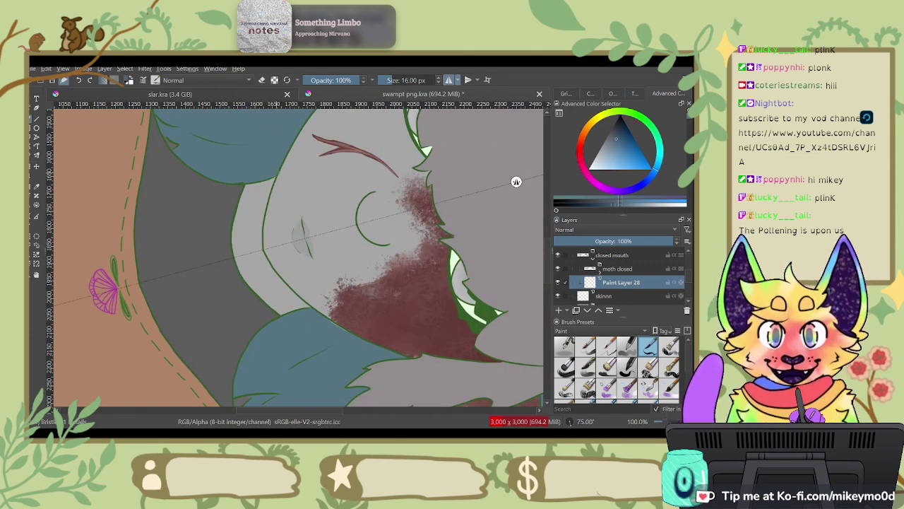
drag(274, 180, 263, 226)
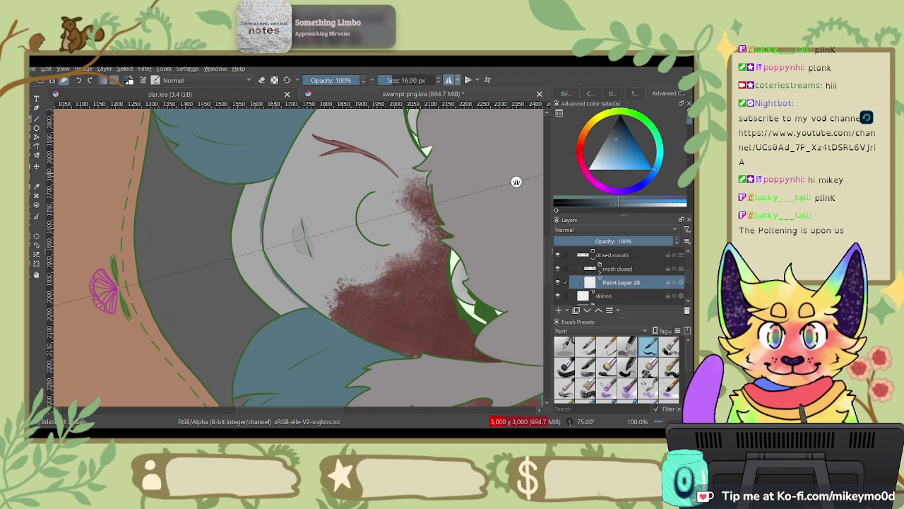
drag(262, 182, 265, 201)
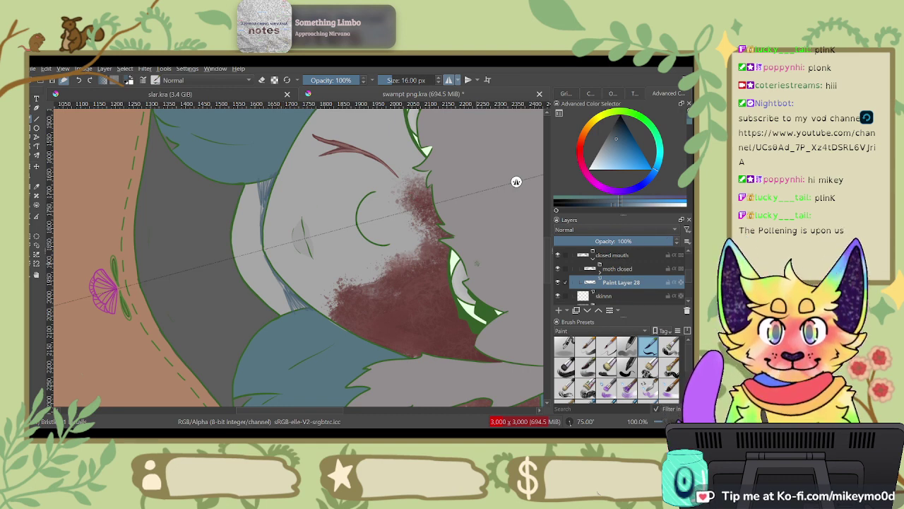
mouse_move(290, 305)
mouse_down()
mouse_move(295, 315)
mouse_move(303, 306)
mouse_move(319, 314)
mouse_move(289, 323)
mouse_up()
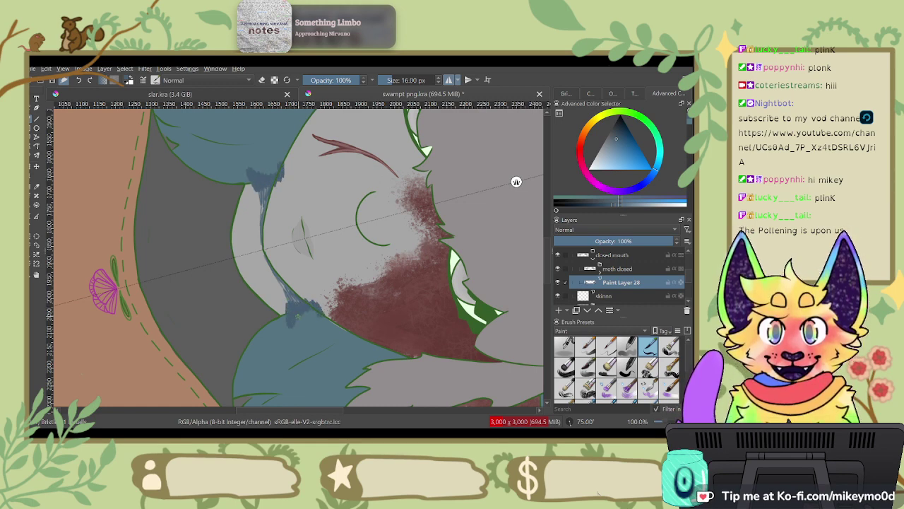
key(ctrl+z)
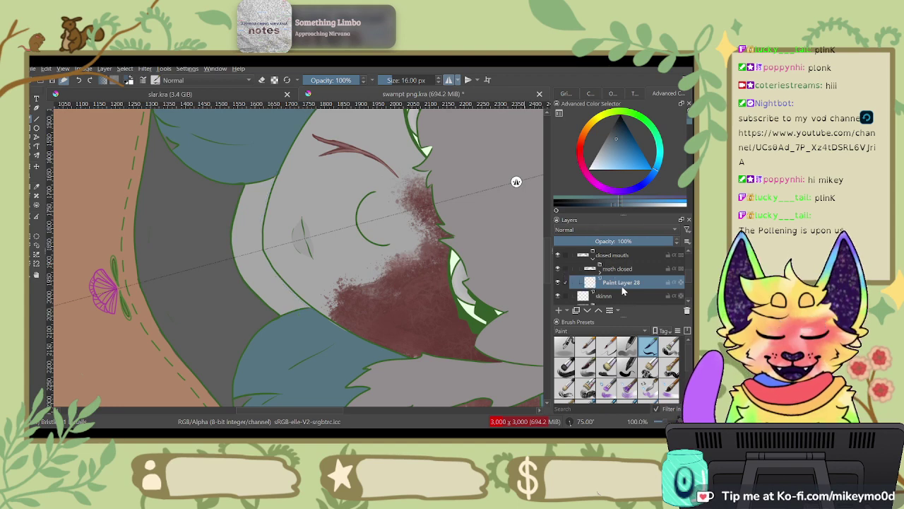
Step: Move Paint Layer 28 back above "moth closed", and try adding a paint layer above "hair back", undoing the addition
key(ctrl+Page_Up)
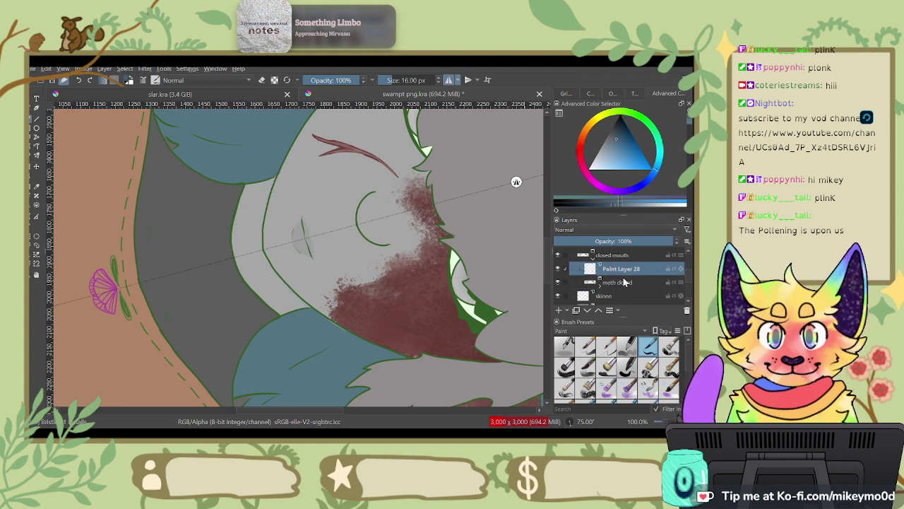
scroll(625, 284, down, 1)
click(618, 291)
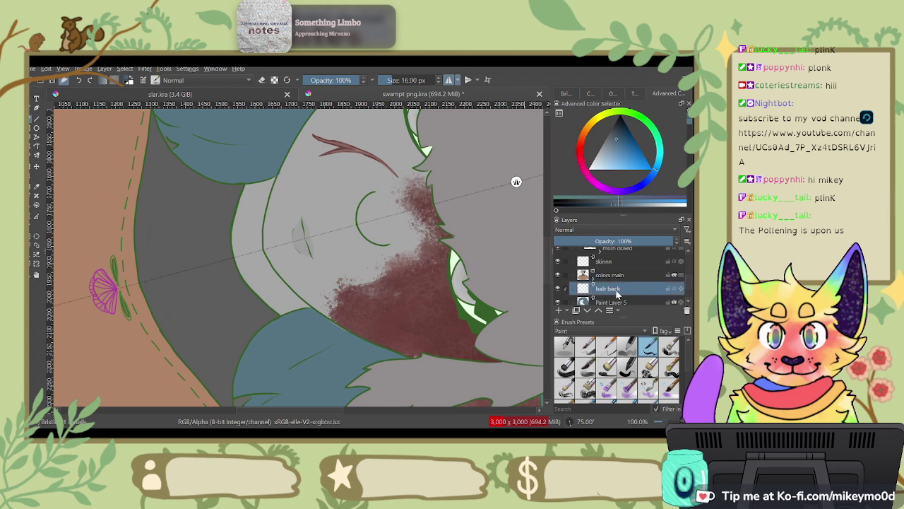
click(559, 311)
key(ctrl+z)
key(ctrl+z)
Step: Ungroup the outer "closed mouth" group and delete the empty Paint Layer 28
scroll(596, 289, up, 3)
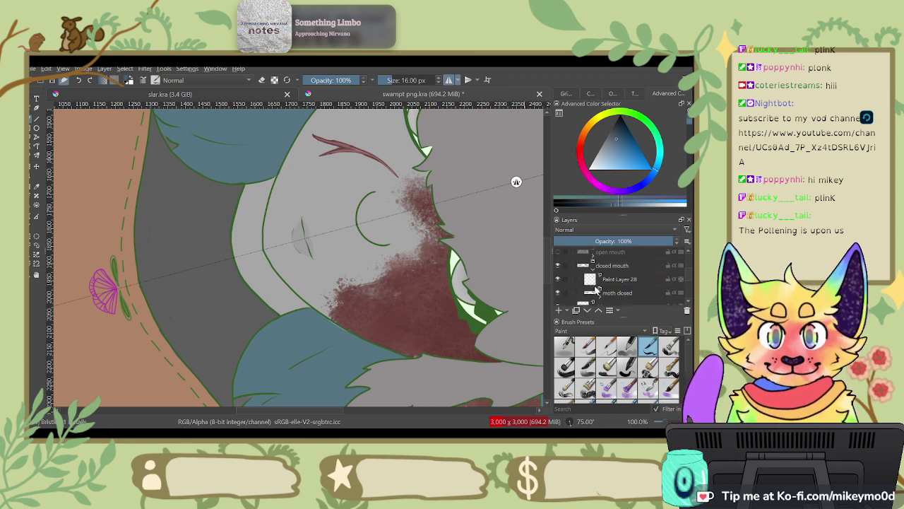
scroll(528, 289, down, 1)
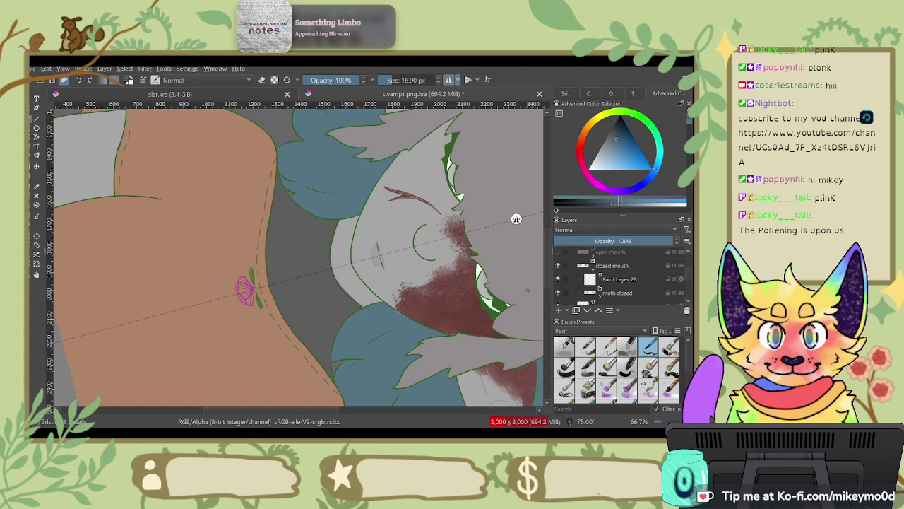
click(613, 266)
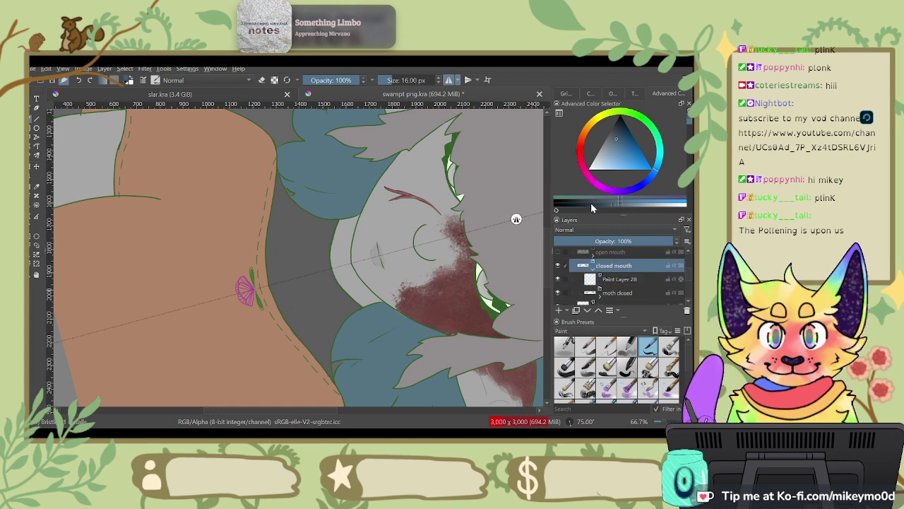
key(Page_Down)
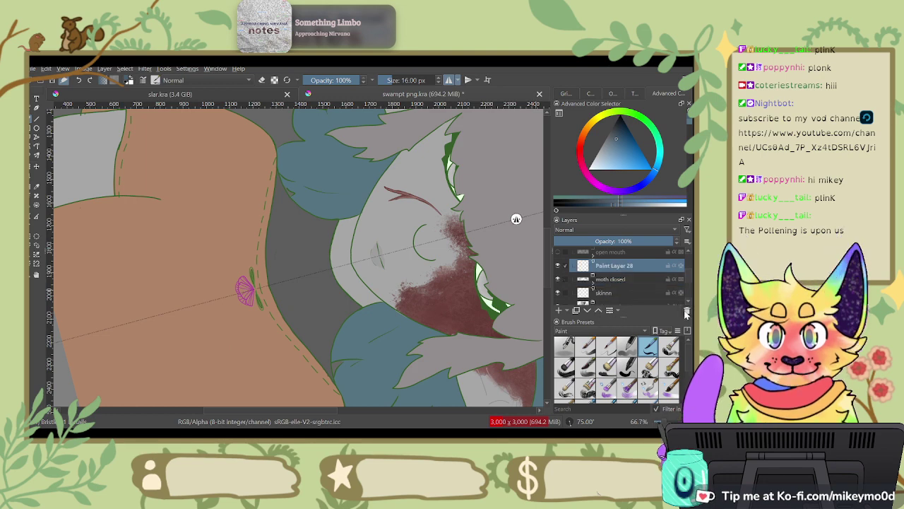
key(ctrl+z)
Step: Ungroup the outer "open mouth" group, delete the empty Paint Layer 27 and hide the remaining "open mouth" group
click(608, 255)
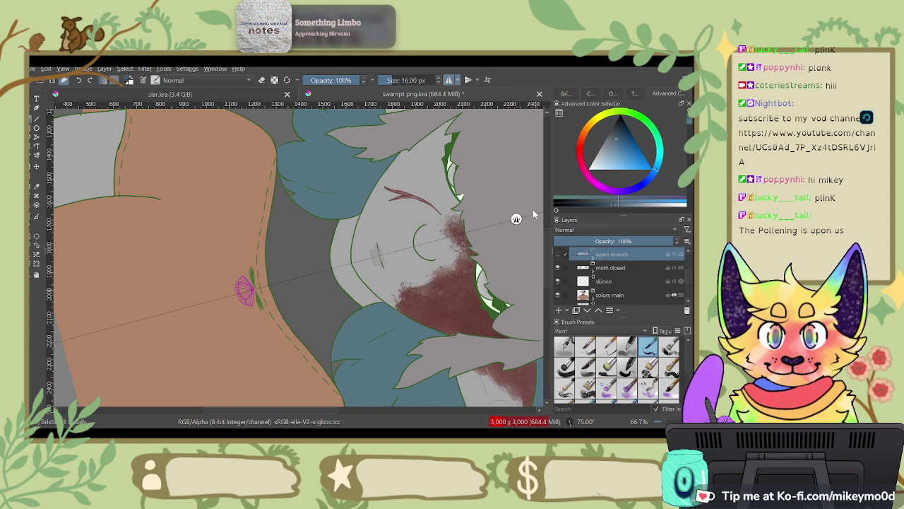
key(ctrl+z)
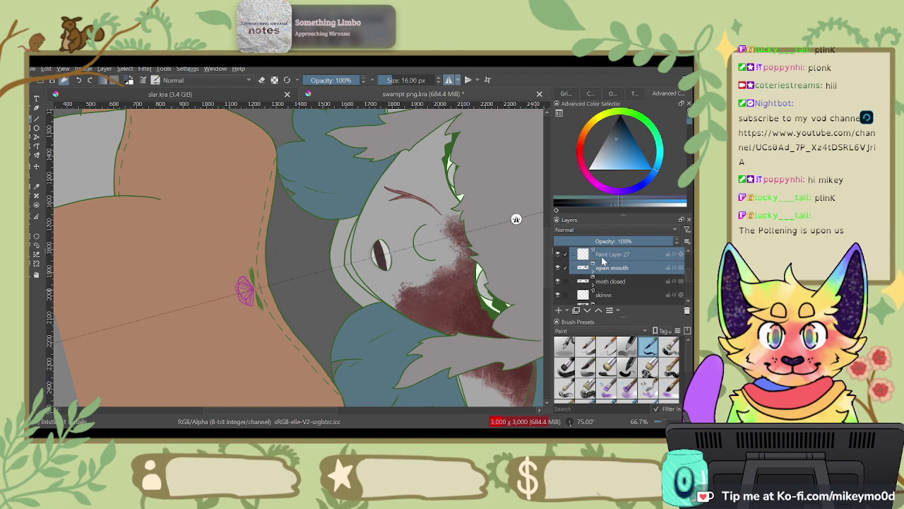
click(616, 259)
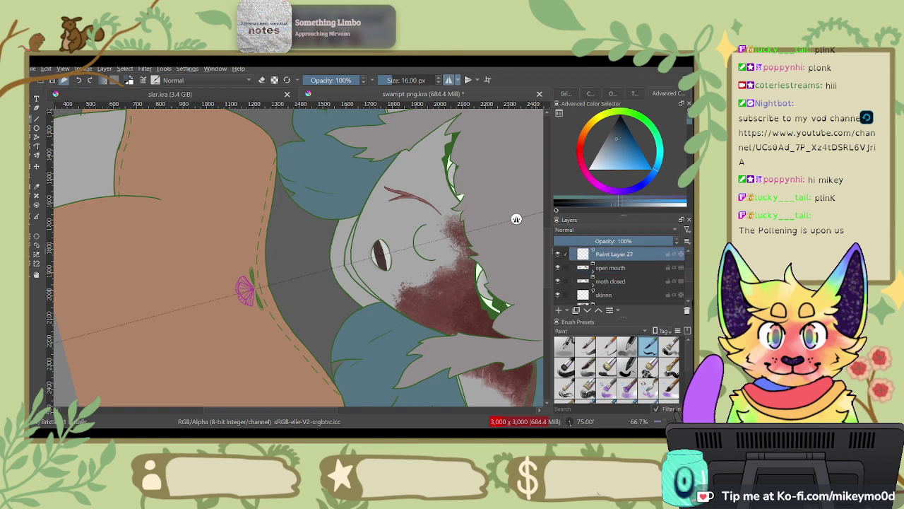
key(ctrl+e)
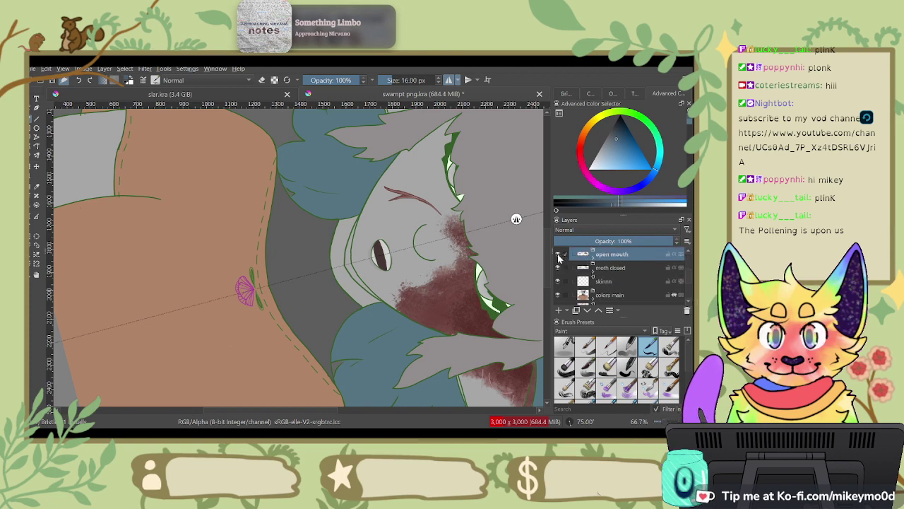
click(558, 254)
Step: Check what the "skinnn" layer and Paint Layer 5 contain by briefly hiding and reshowing each
click(607, 282)
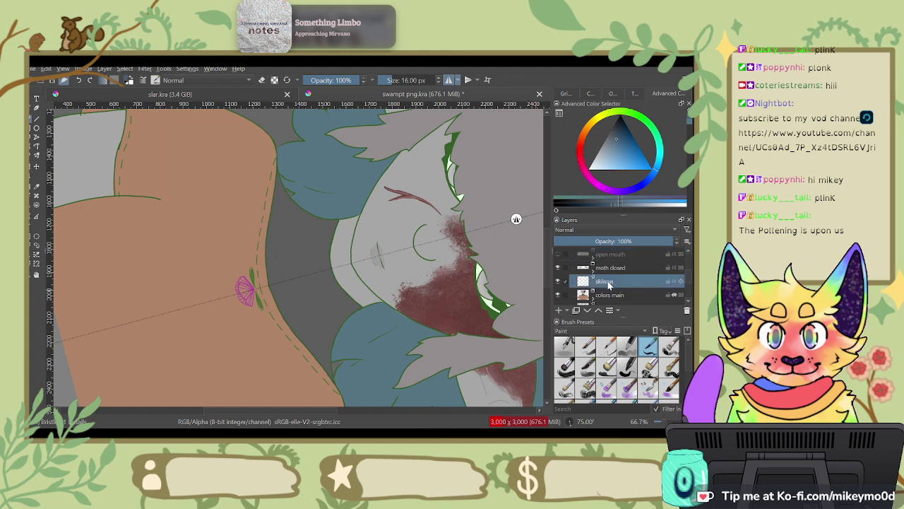
click(558, 281)
click(557, 281)
click(557, 281)
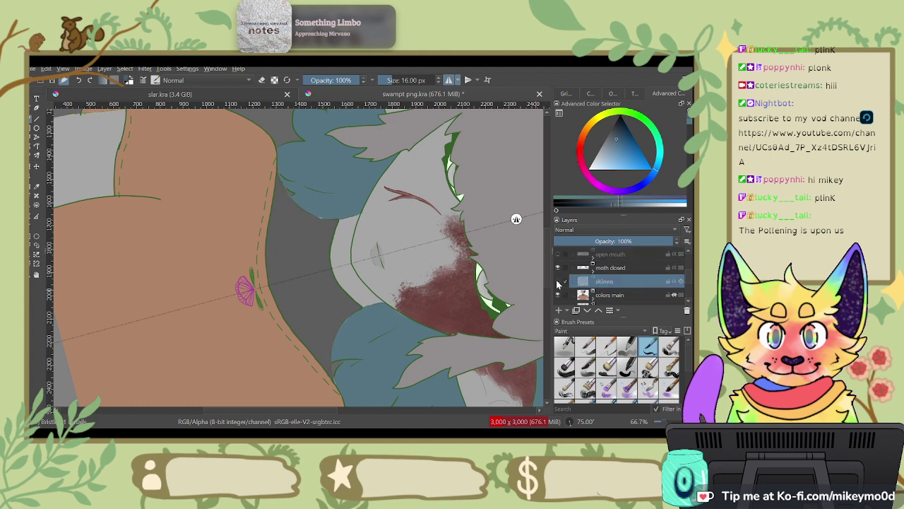
scroll(568, 283, down, 2)
click(558, 287)
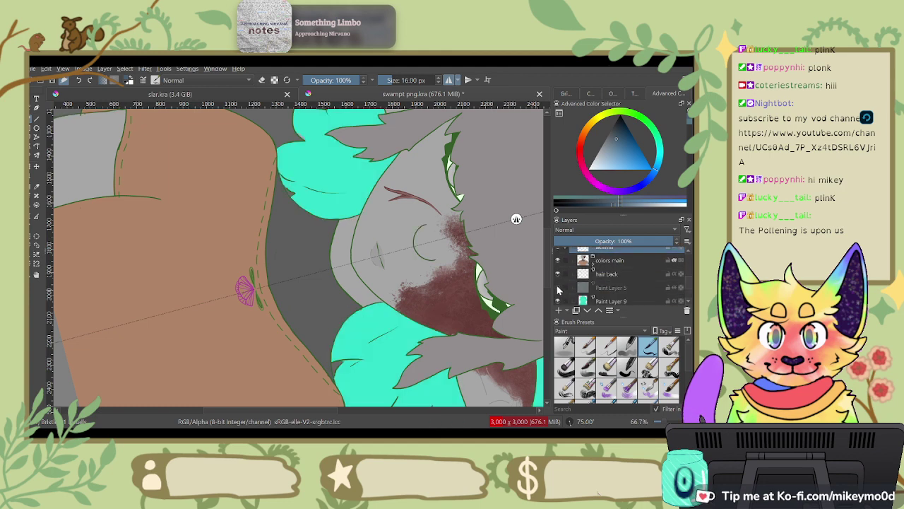
click(558, 287)
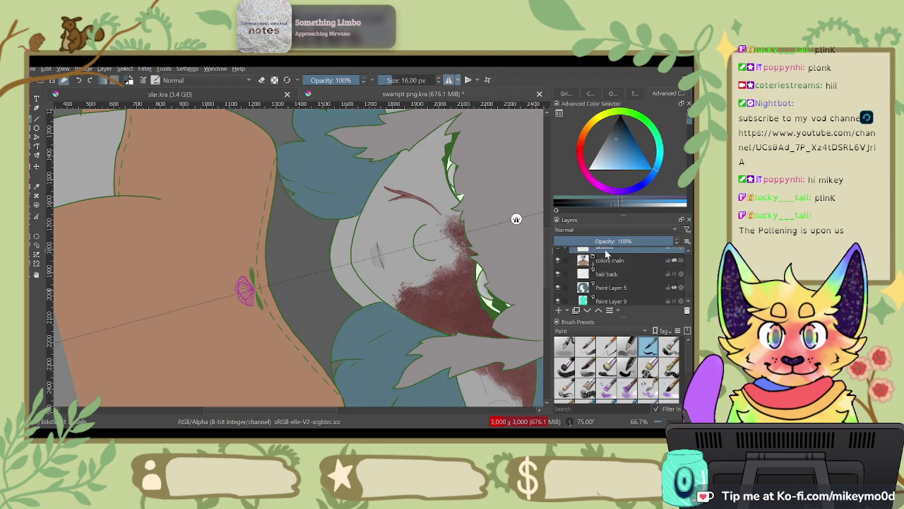
Step: Add two new paint layers directly above the "colors main" layer
click(604, 274)
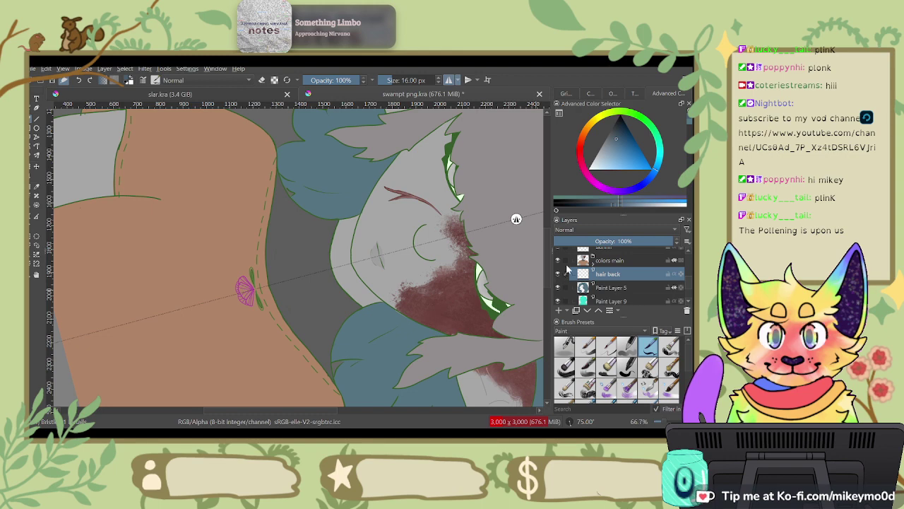
click(603, 263)
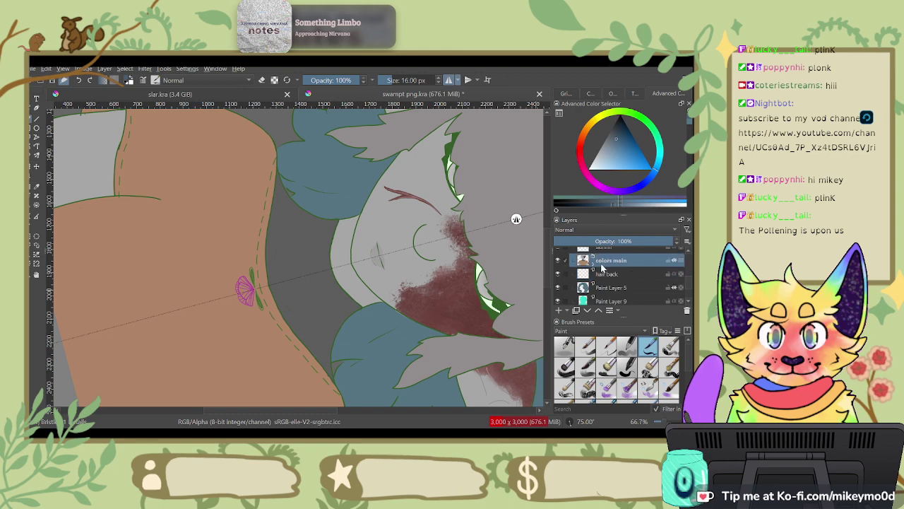
click(560, 310)
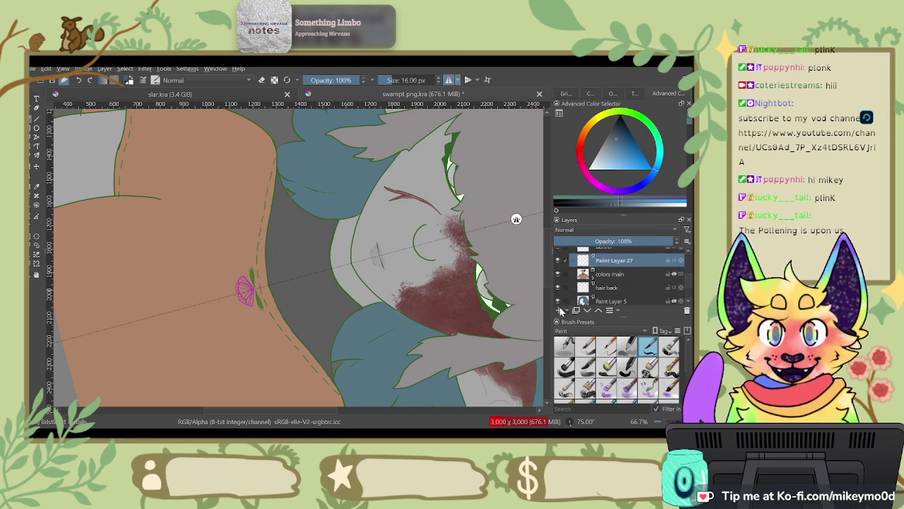
click(559, 309)
Step: Paint a blue shadow strip under the jaw on Paint Layer 27 and fill its edge tightly against the jaw outline
click(609, 275)
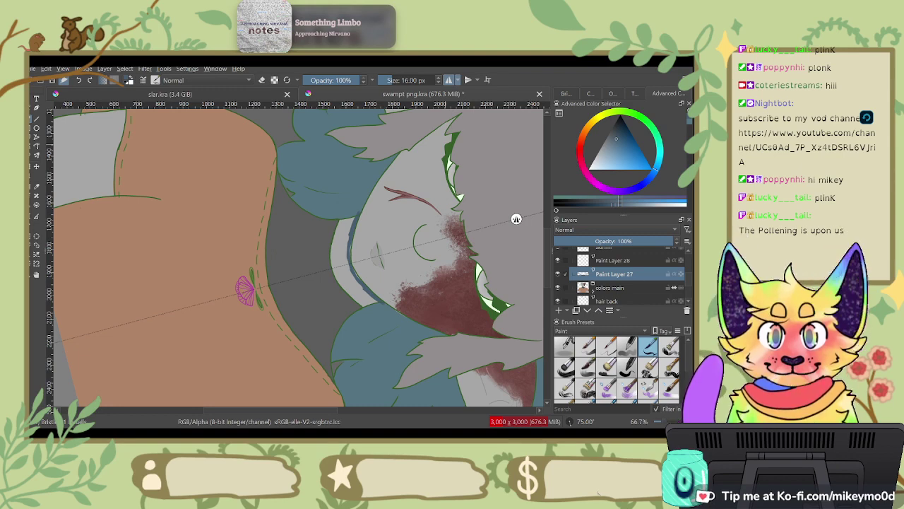
scroll(340, 253, up, 5)
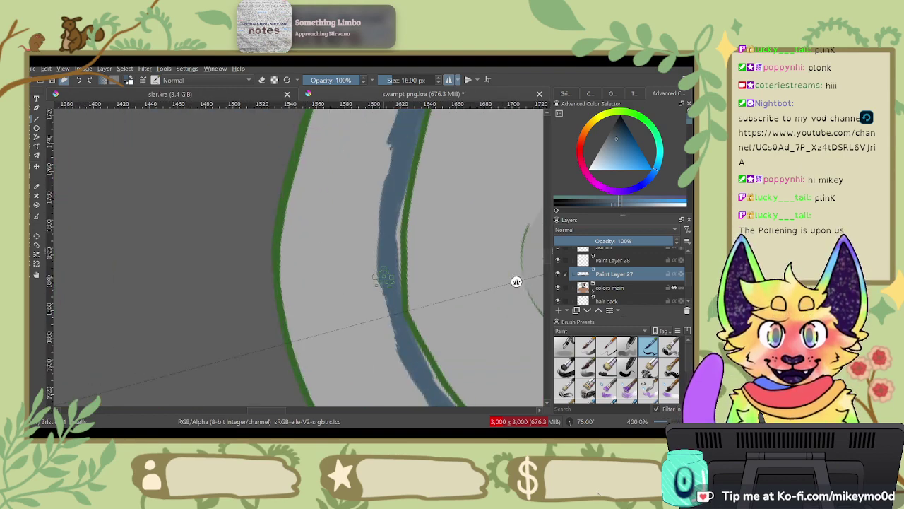
drag(410, 159, 400, 256)
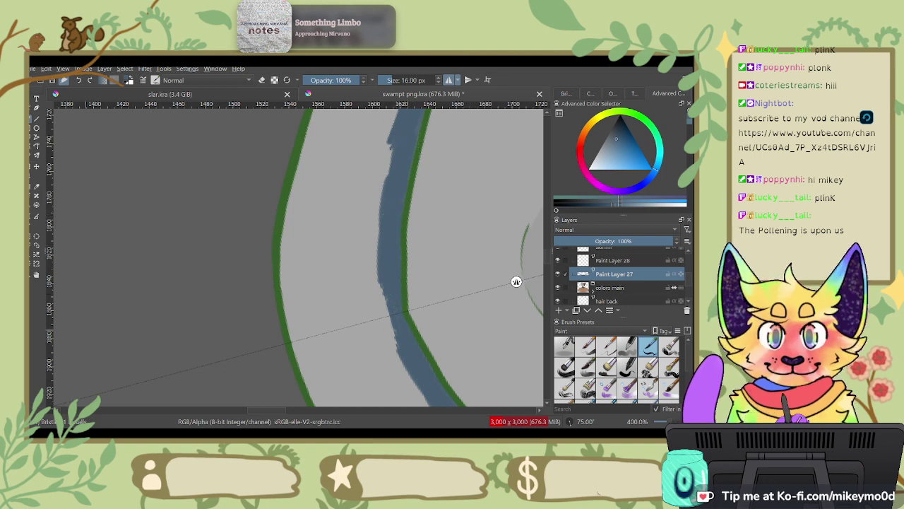
scroll(238, 269, down, 4)
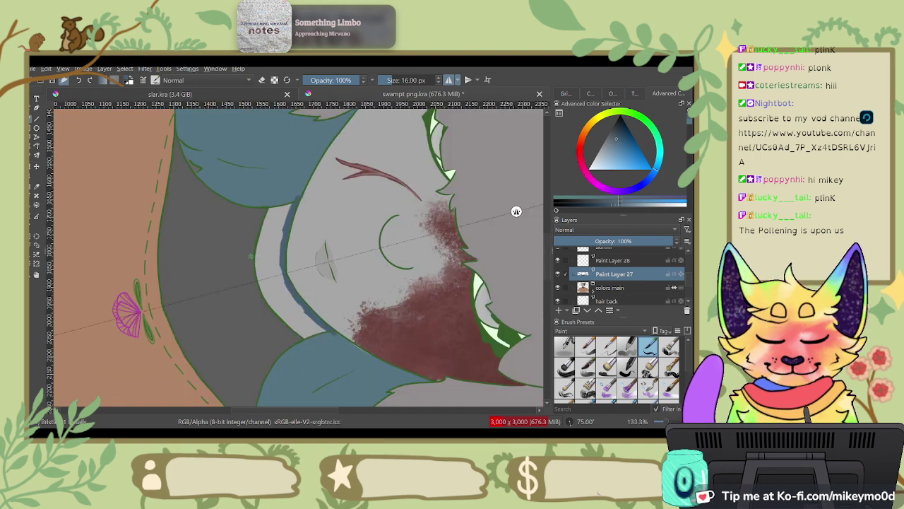
Step: Fill in the neck shadow with mirrored blue strokes and add shading along the inner edge of the brown garment's neckline
drag(248, 263, 309, 306)
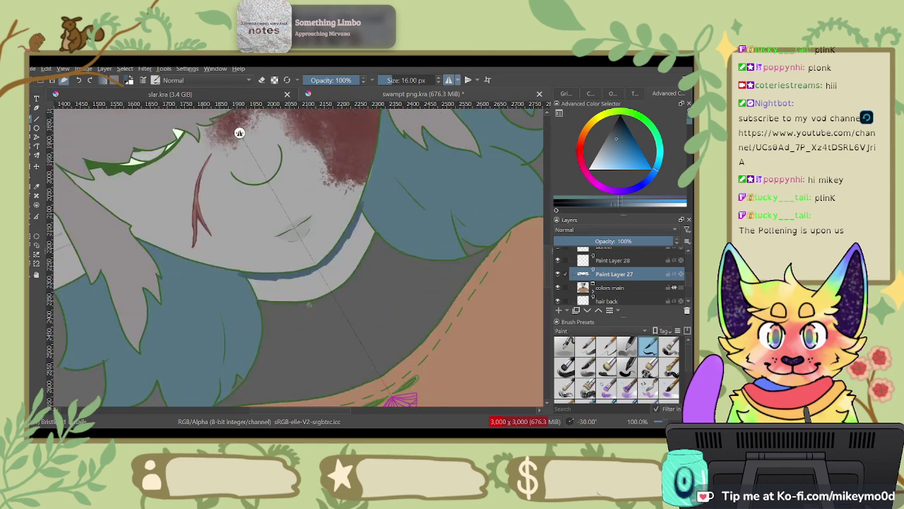
mouse_move(239, 133)
mouse_down()
mouse_move(517, 210)
mouse_move(516, 264)
mouse_up()
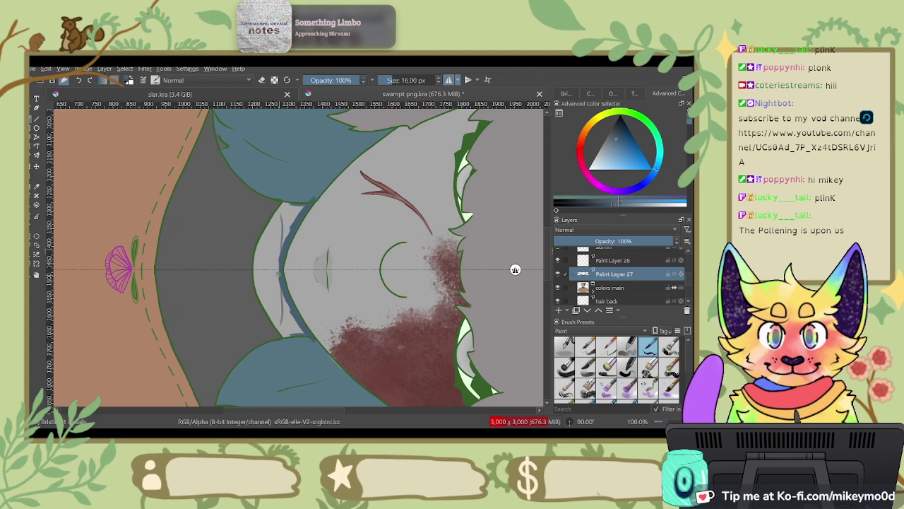
drag(290, 208, 281, 245)
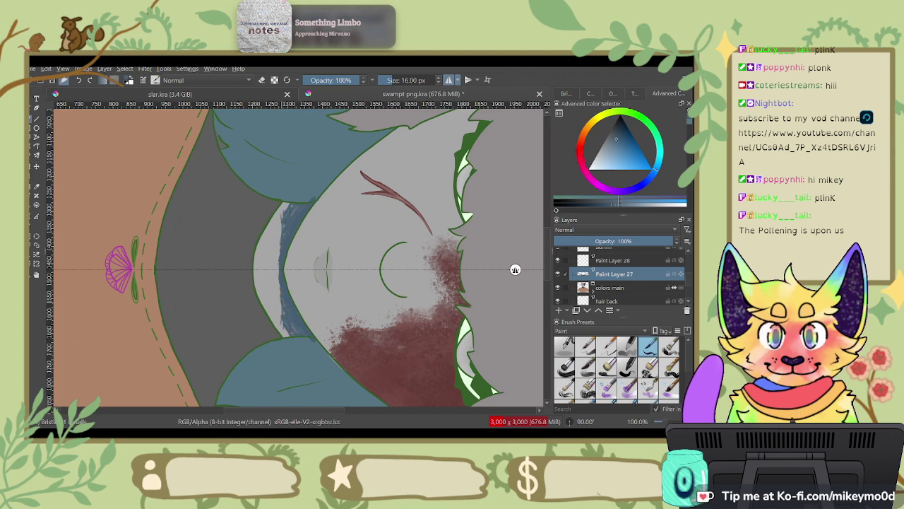
mouse_move(515, 264)
mouse_down()
mouse_move(277, 135)
mouse_move(515, 269)
mouse_up()
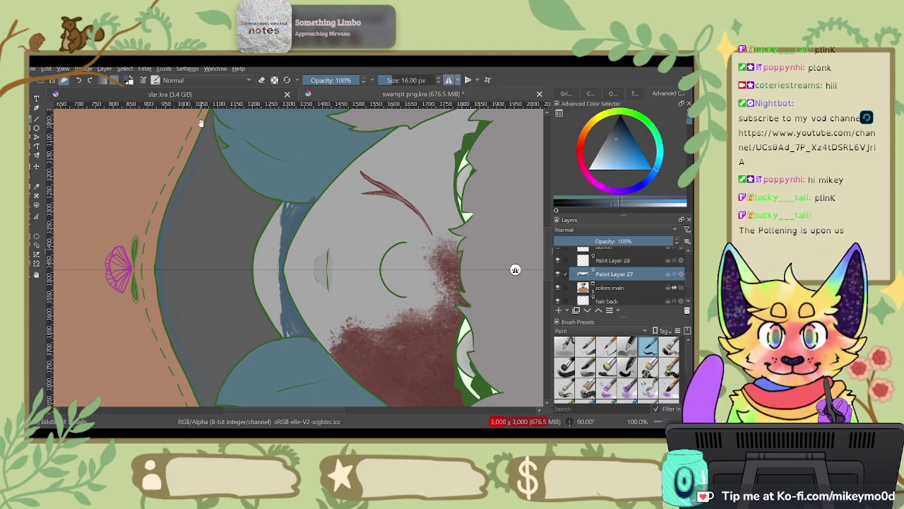
drag(200, 124, 304, 218)
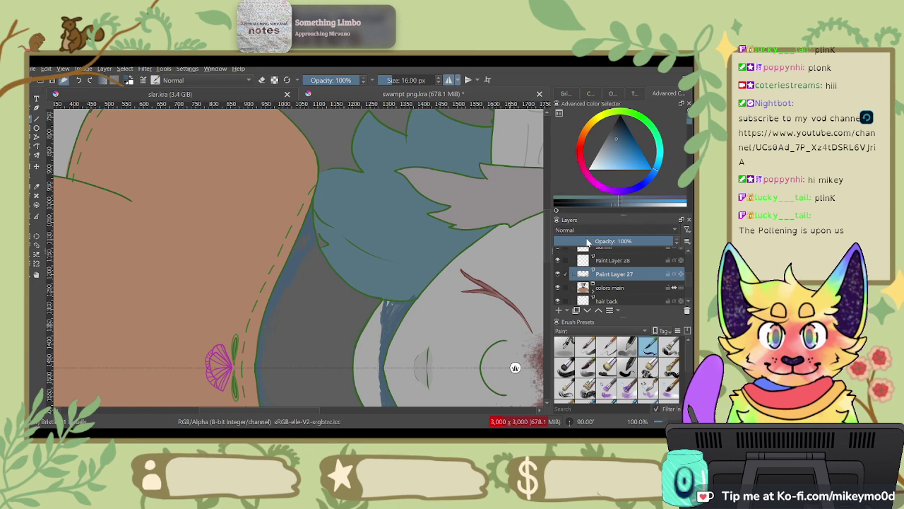
Step: Set Paint Layer 27's blending mode to Overlay
scroll(587, 231, down, 1)
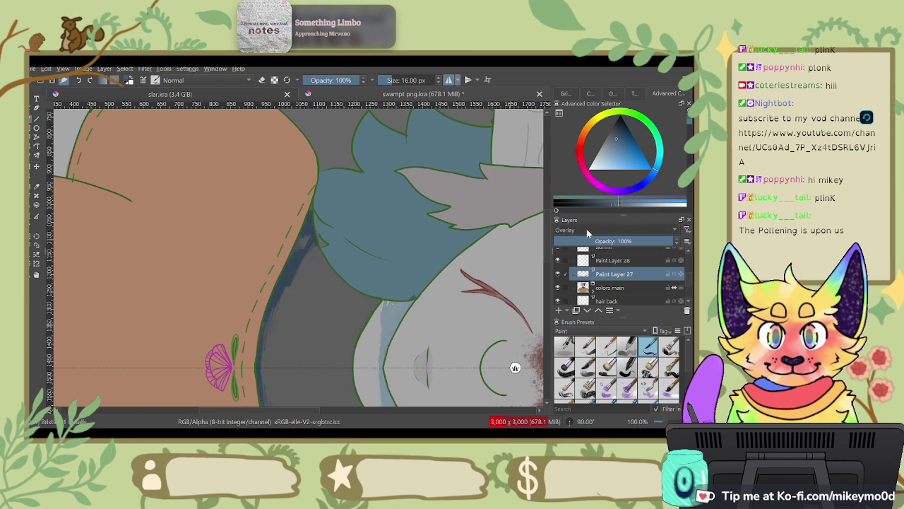
scroll(254, 266, down, 3)
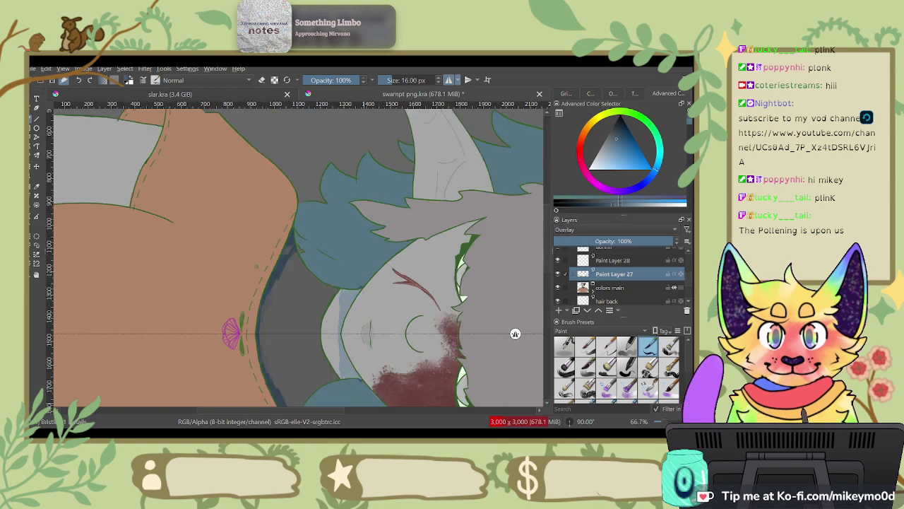
Step: Widen the blue shading inside the neckline toward the hair with a 70 px bristle brush
key(4)
key(4)
drag(518, 179, 517, 243)
scroll(255, 377, up, 3)
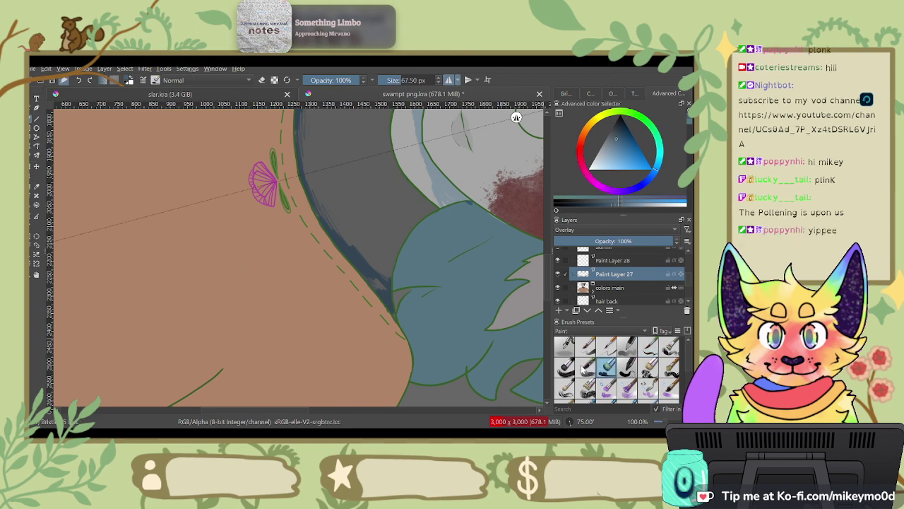
click(585, 366)
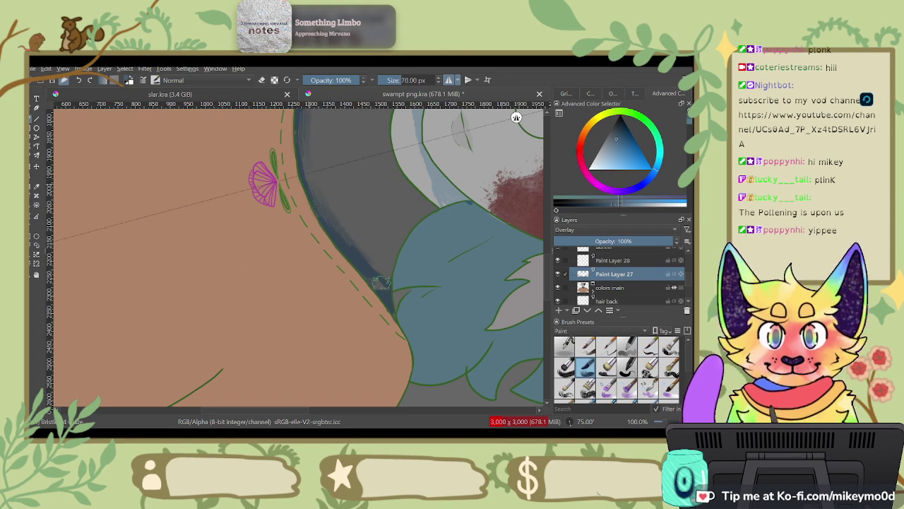
mouse_move(384, 275)
mouse_down()
mouse_move(400, 273)
mouse_move(387, 258)
mouse_up()
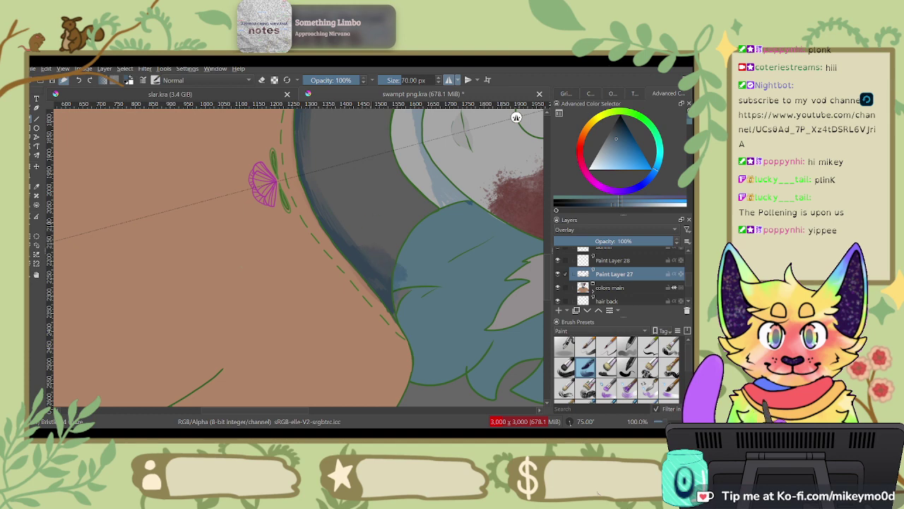
drag(342, 217, 380, 246)
Step: Build up the blue shading from the opposite side of the neckline, layering strokes along the garment's inner edge
key(4)
key(4)
key(4)
key(4)
key(4)
key(4)
key(4)
key(4)
key(4)
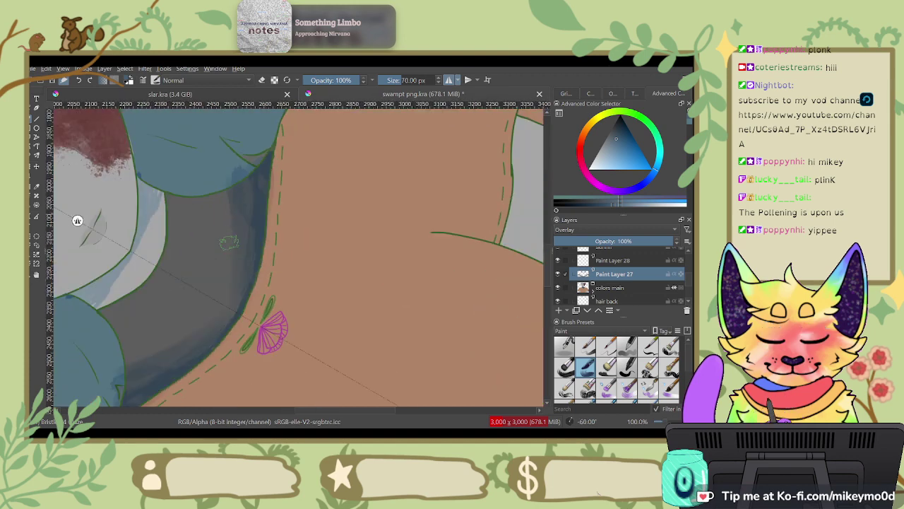
drag(247, 261, 258, 177)
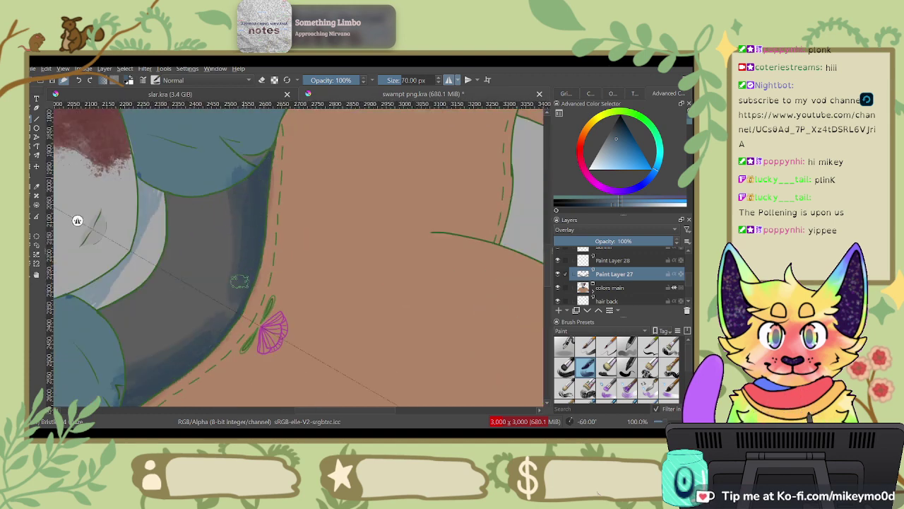
mouse_move(238, 281)
mouse_down()
mouse_move(235, 197)
mouse_move(237, 229)
mouse_up()
drag(244, 183, 460, 264)
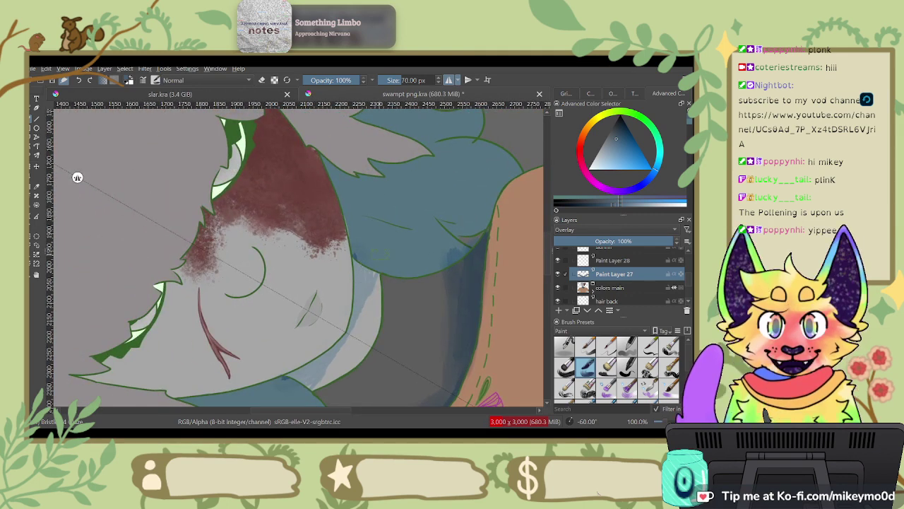
Step: Return to the previous finer brush preset and enlarge it to 21.74 px
shift+drag(427, 223, 409, 223)
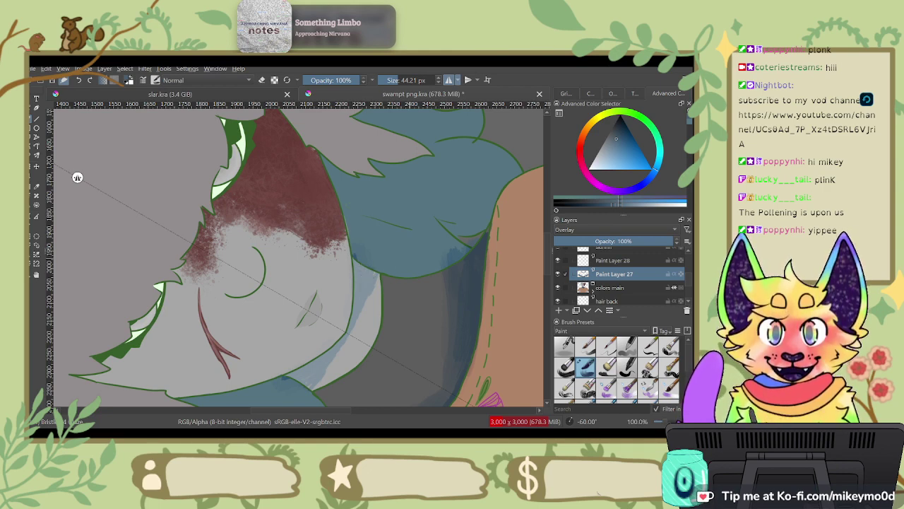
key(slash)
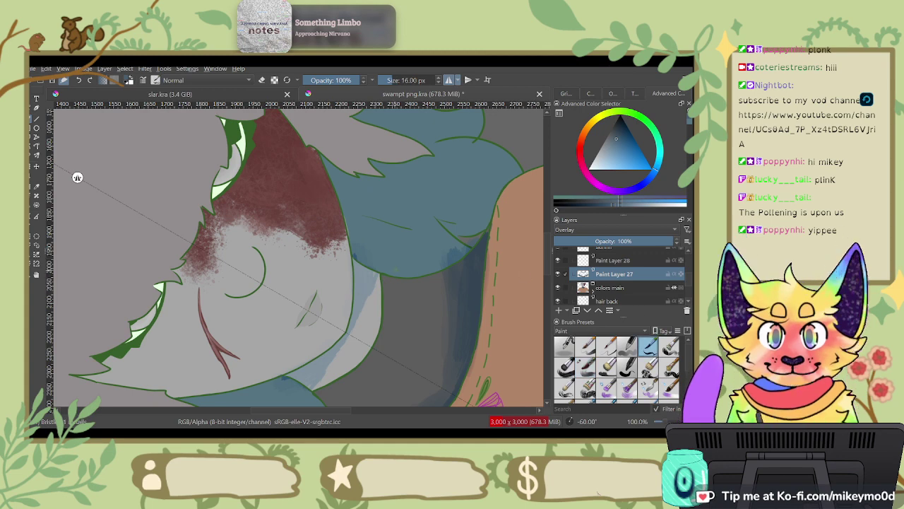
key(bracketright)
Step: Hide the "eyes closed" layer
drag(381, 271, 438, 372)
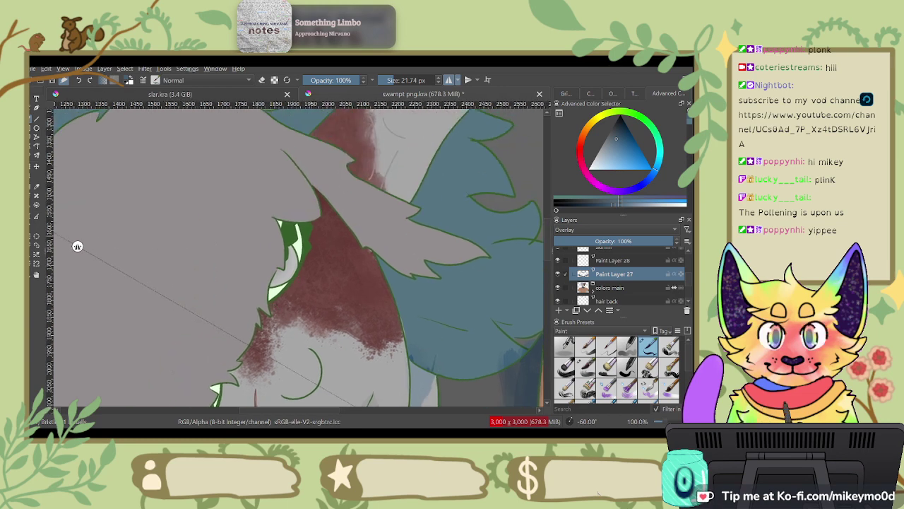
scroll(566, 276, down, 3)
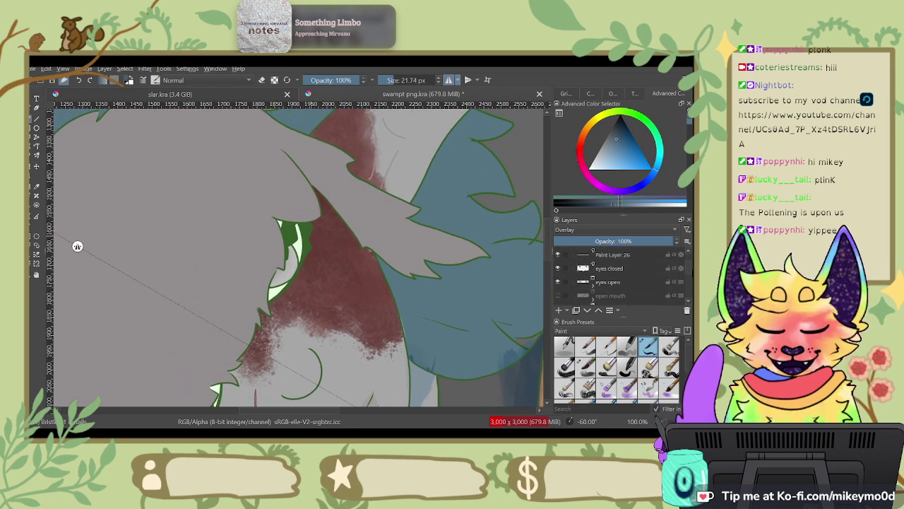
click(558, 271)
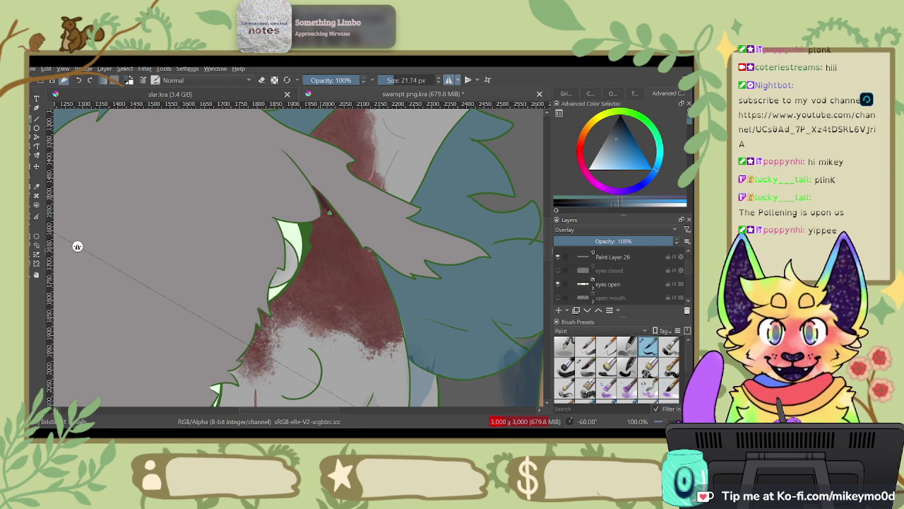
Step: Try painting a shadow on the red face patch along the edge of the side hair
drag(332, 212, 369, 253)
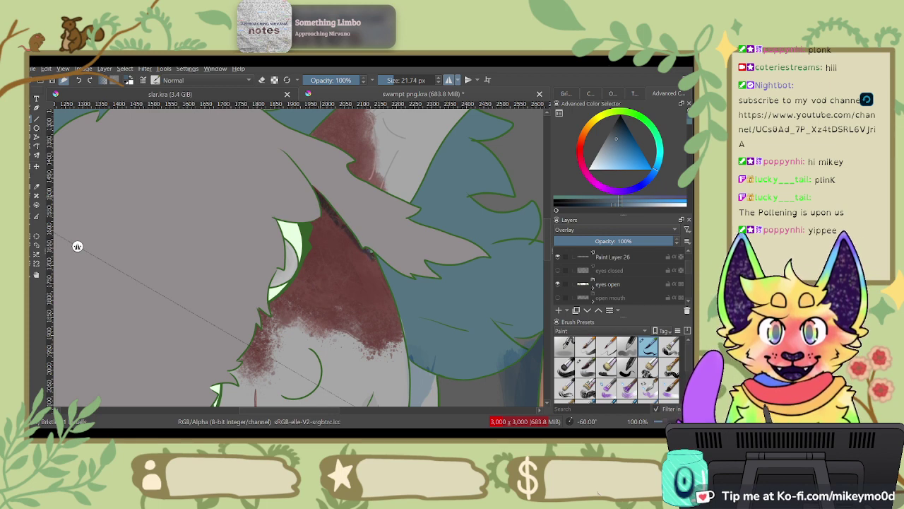
key(5)
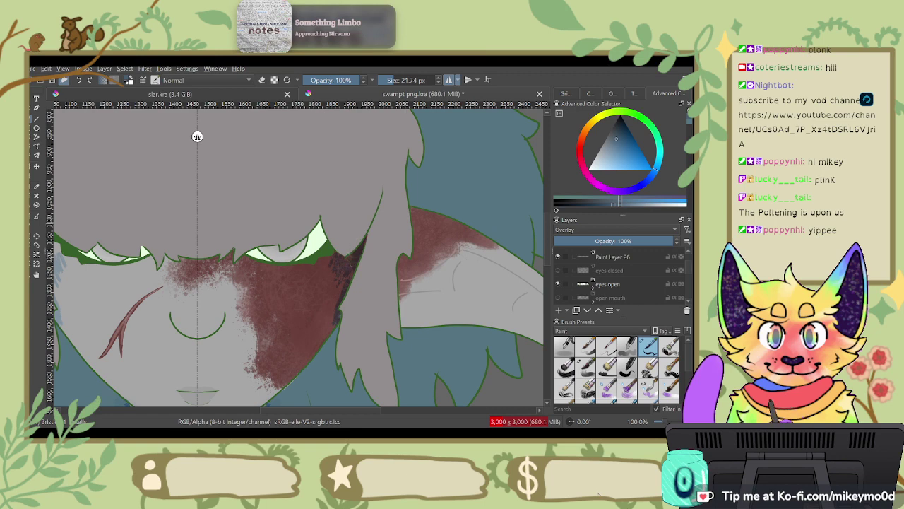
key(ctrl+z)
Step: Delete the empty Paint Layer 28 above the shading layer
drag(295, 310, 445, 157)
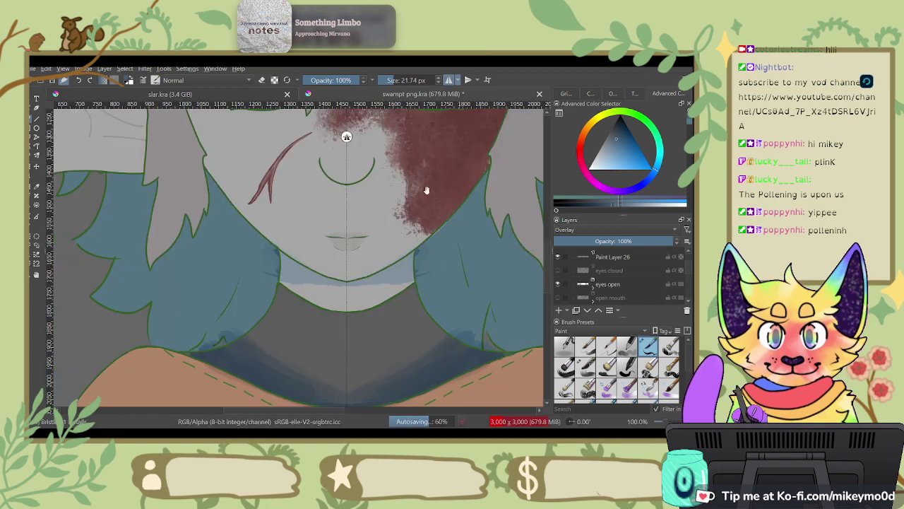
drag(427, 307, 446, 298)
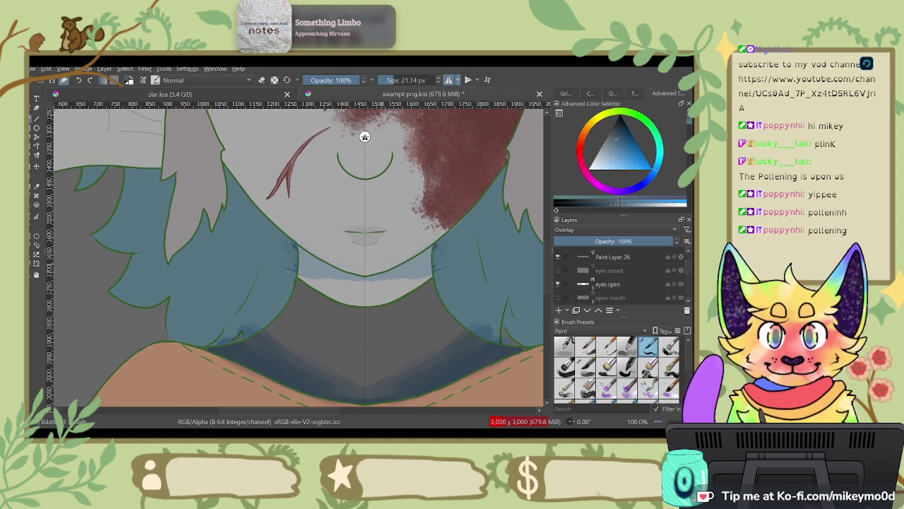
drag(688, 267, 689, 286)
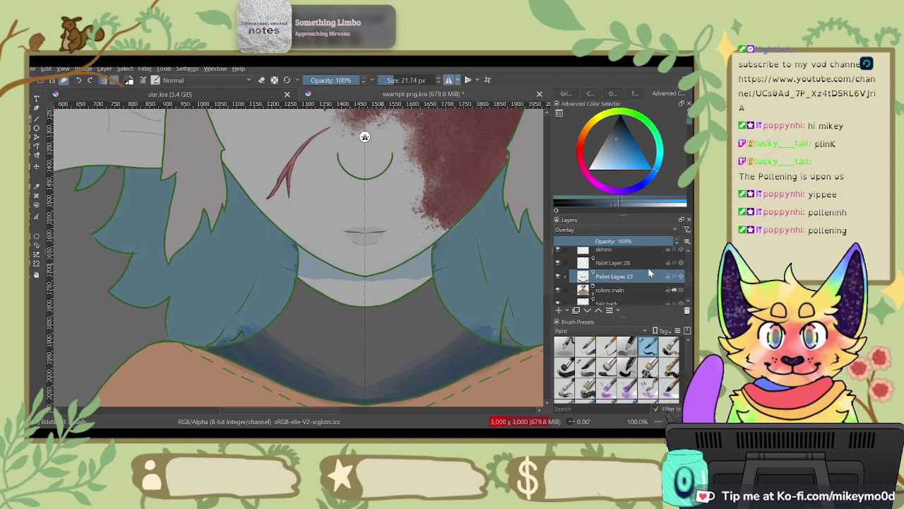
click(648, 265)
click(686, 310)
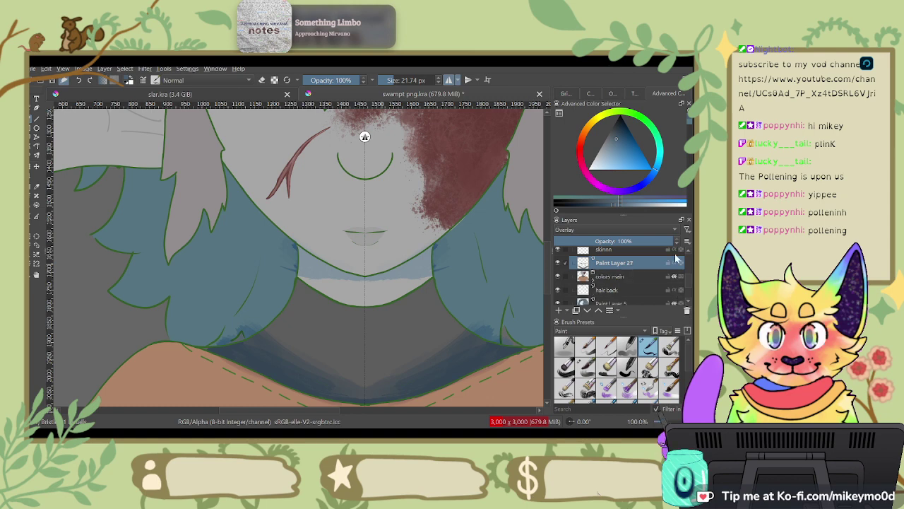
Step: Blend the shading inside the brown garment's neckline into a soft gradient with a 60 px blender brush
key(6)
key(6)
key(6)
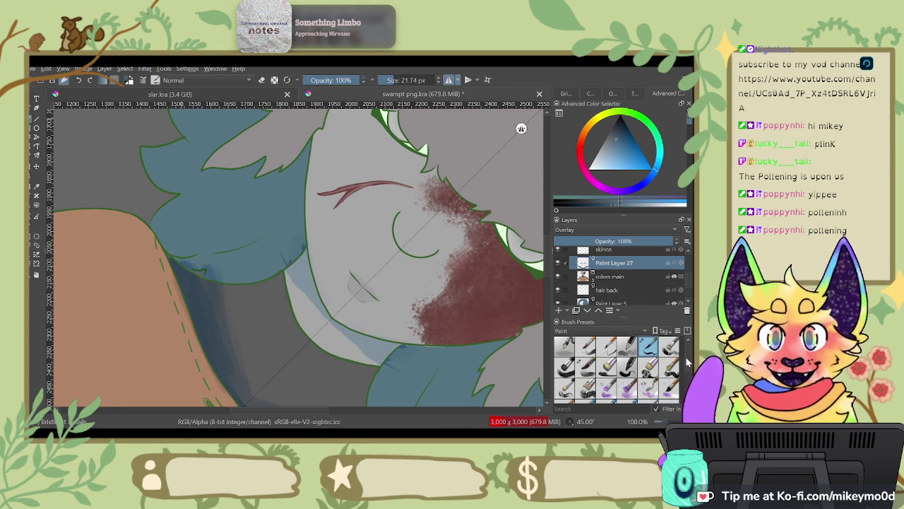
drag(687, 361, 684, 376)
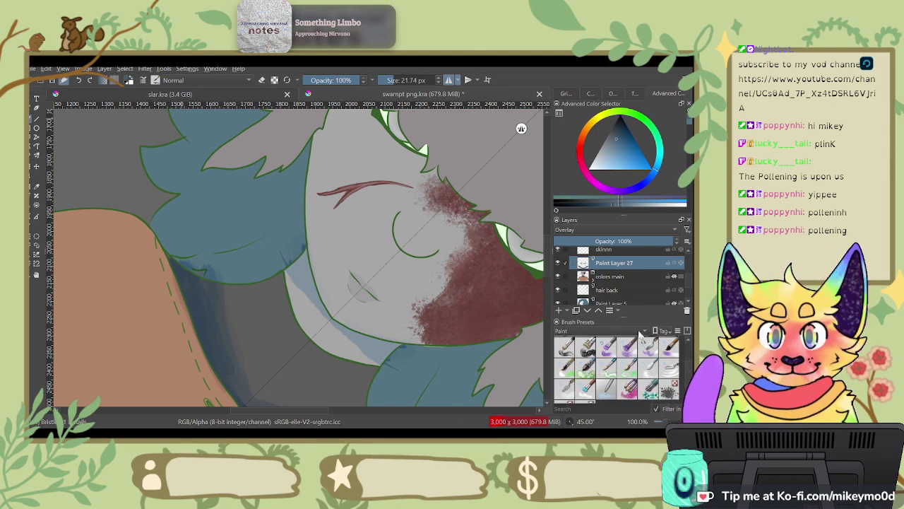
click(650, 368)
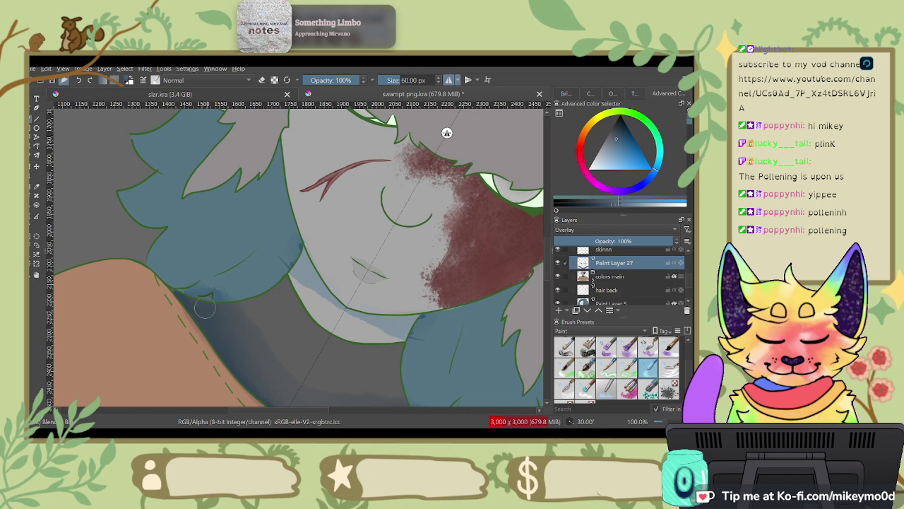
drag(446, 133, 334, 386)
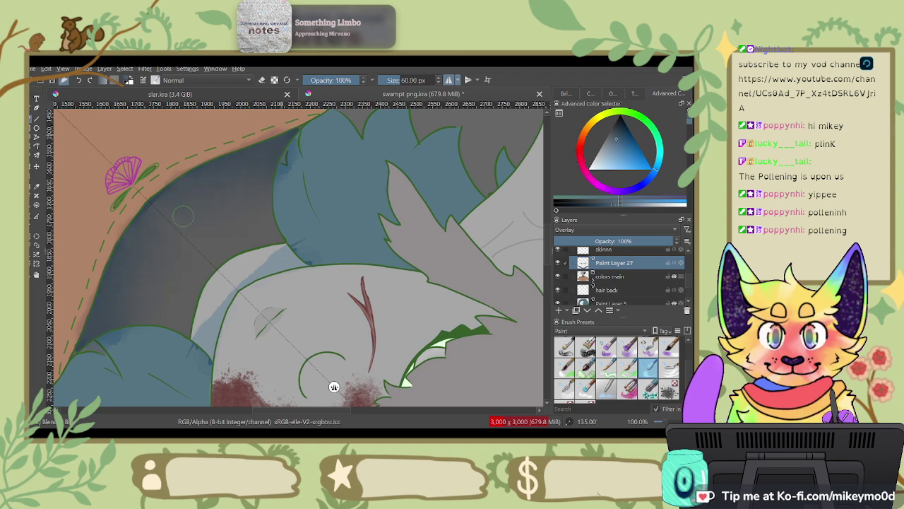
Step: Soften the blue neck shadow under the jaw with the 60 px blender brush
drag(334, 386, 516, 267)
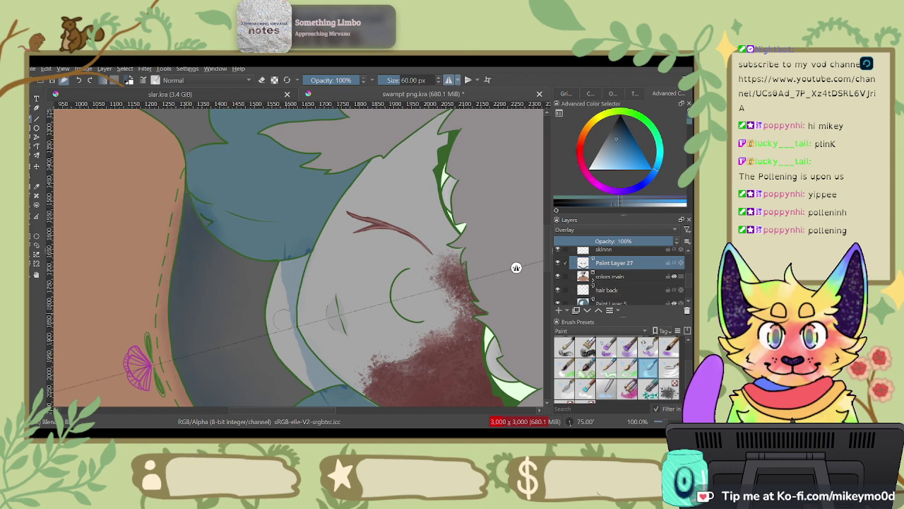
drag(283, 319, 288, 260)
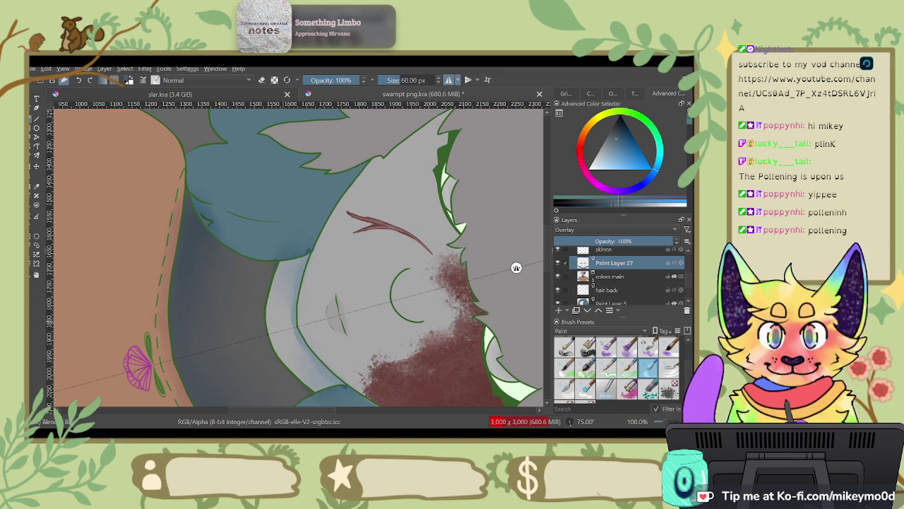
key(4)
key(4)
key(4)
key(4)
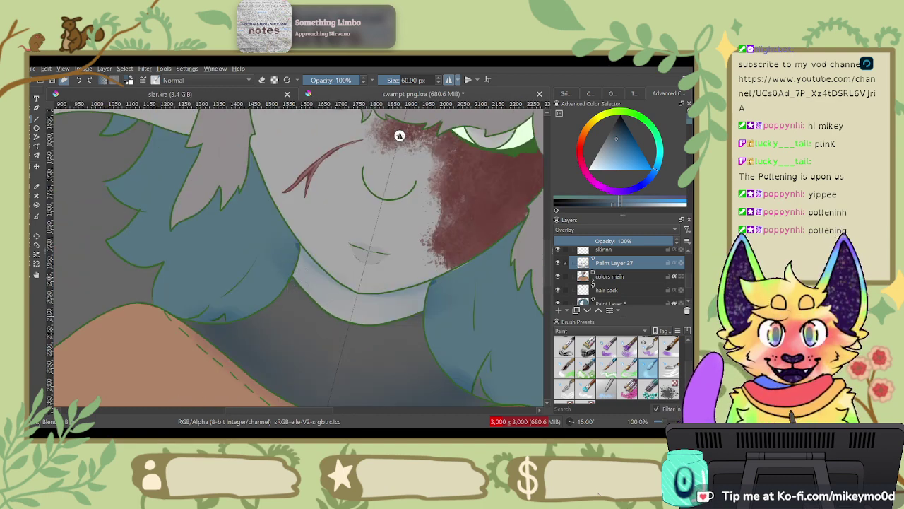
Step: Erase the shading that spills onto the blue hair on both sides of the neck with the 21.74 px bristle brush in erase mode
click(558, 265)
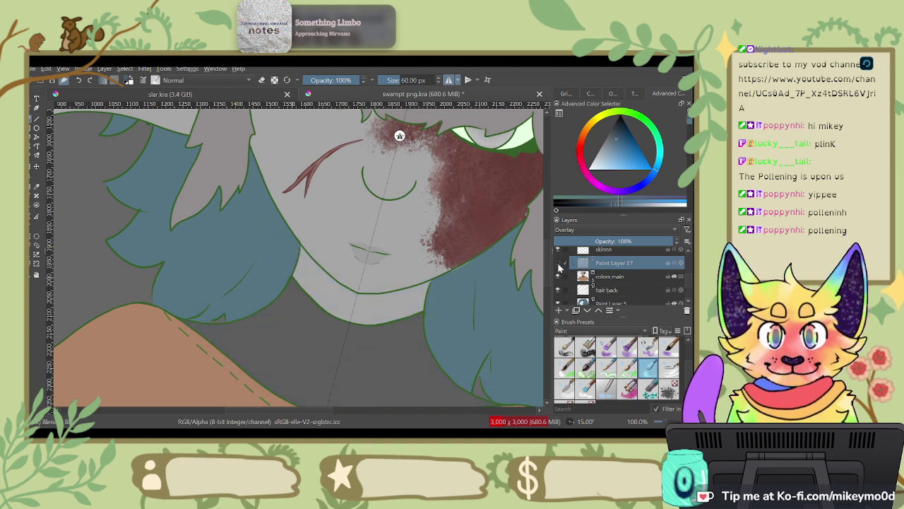
click(558, 264)
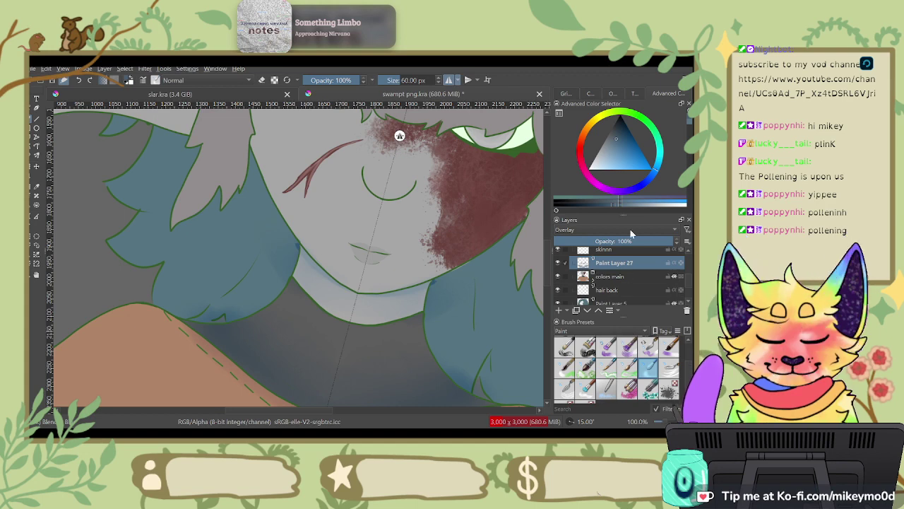
click(263, 80)
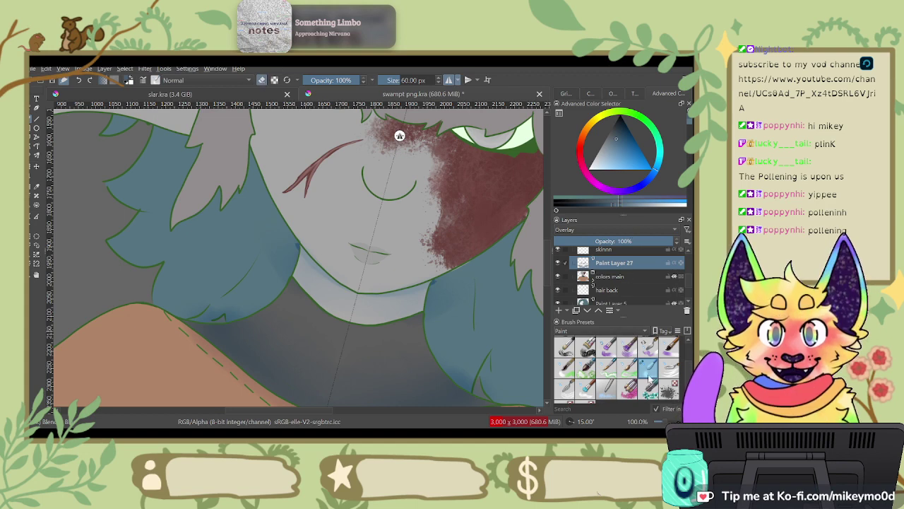
scroll(634, 370, up, 2)
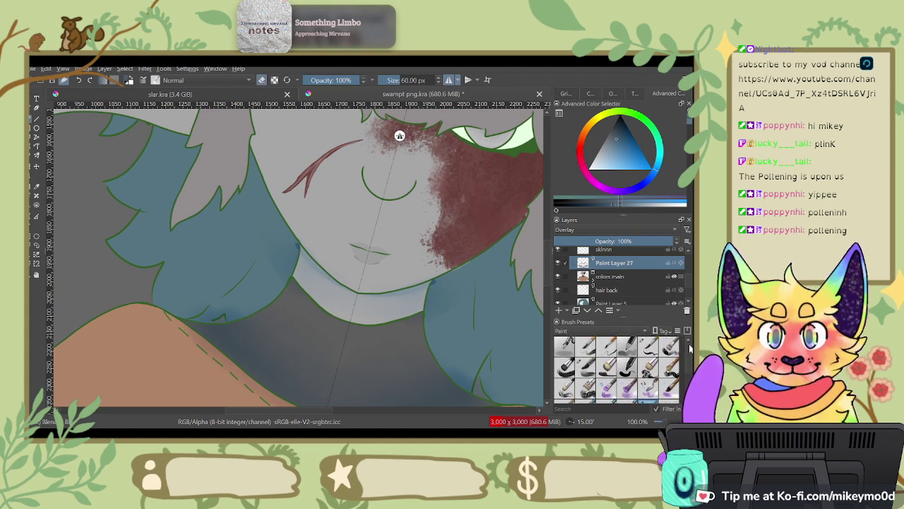
click(633, 369)
click(647, 346)
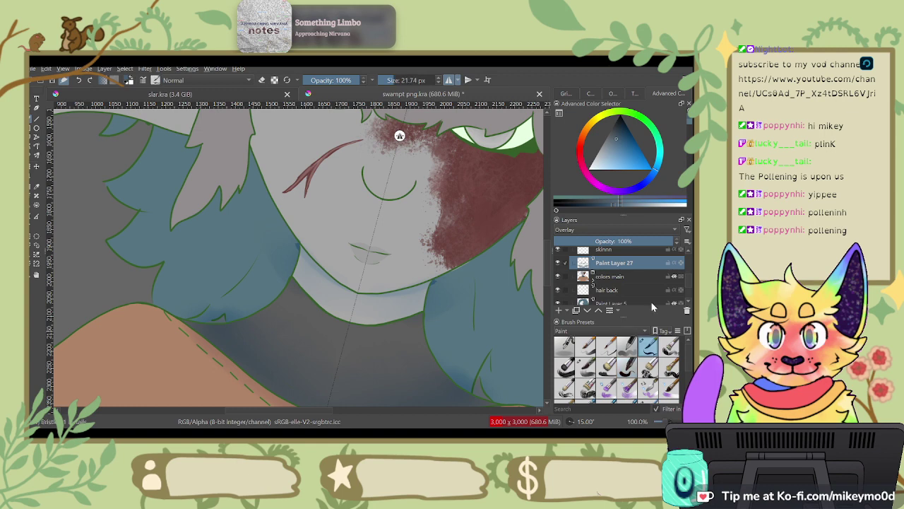
drag(435, 300, 429, 330)
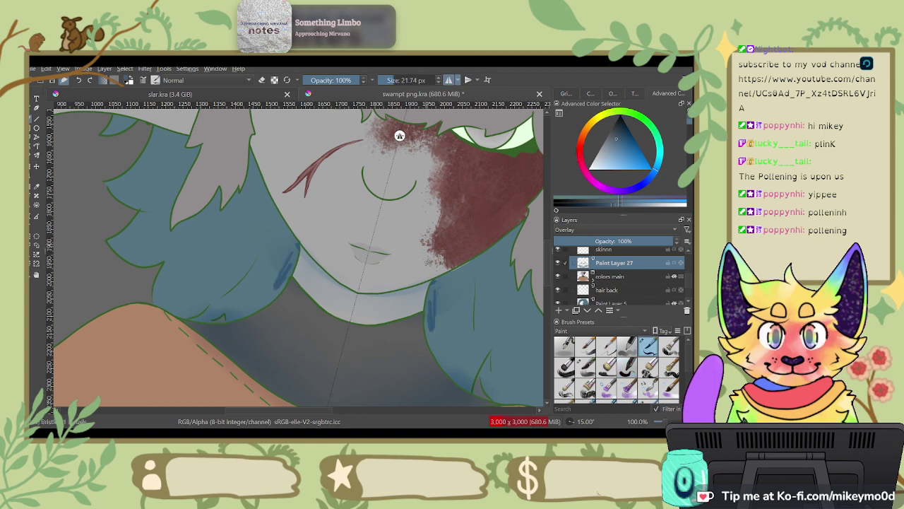
key(e)
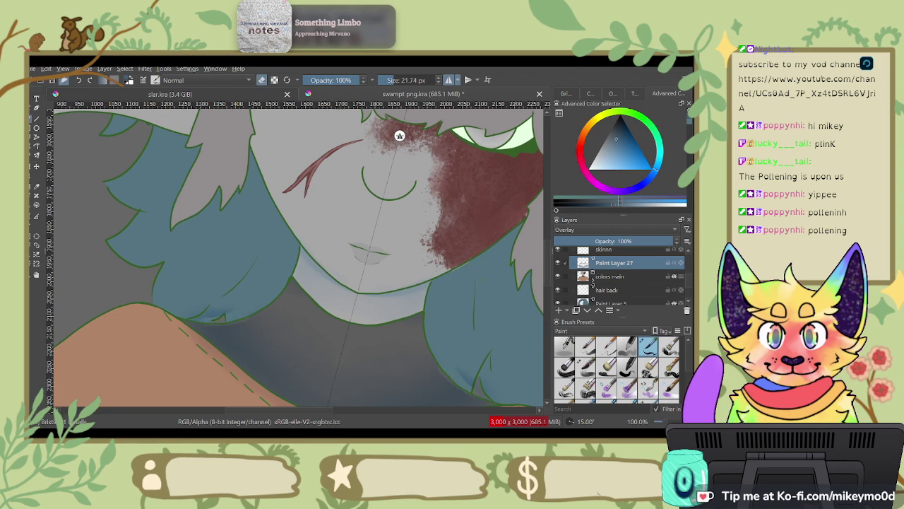
drag(399, 135, 81, 191)
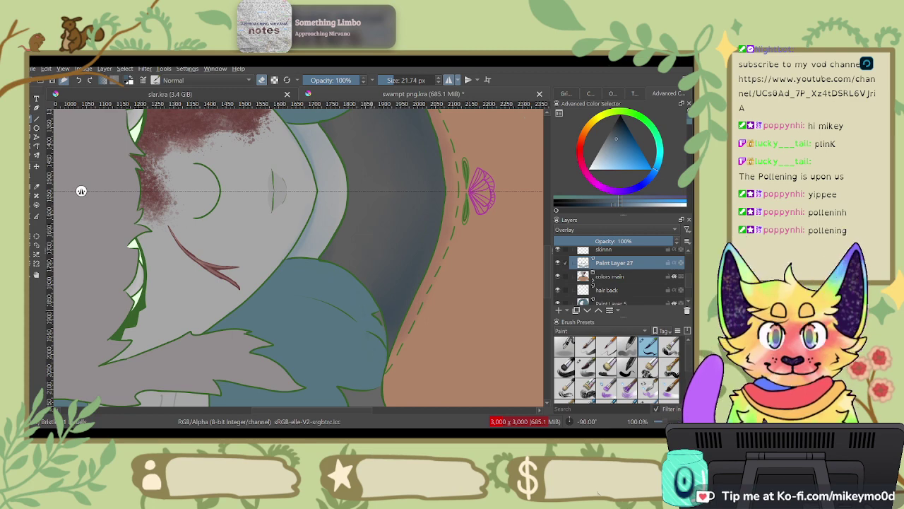
drag(81, 191, 515, 323)
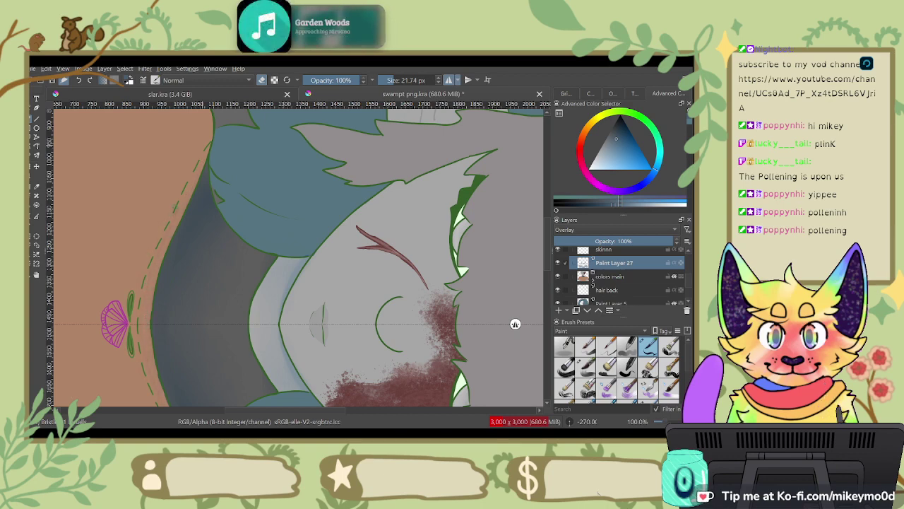
drag(515, 324, 334, 136)
Step: Examine the neck and neckline shading across the whole figure at reduced zoom
key(ctrl+minus)
key(ctrl+minus)
key(6)
key(6)
key(6)
key(6)
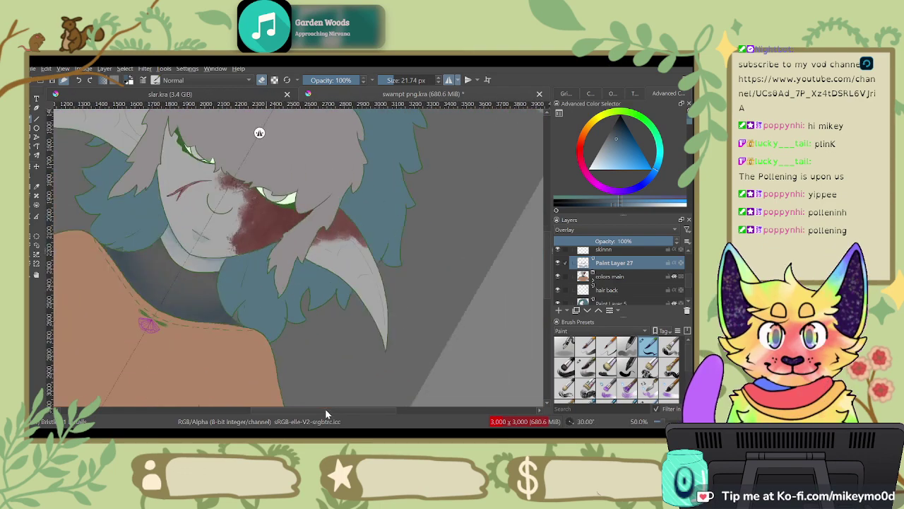
key(5)
key(6)
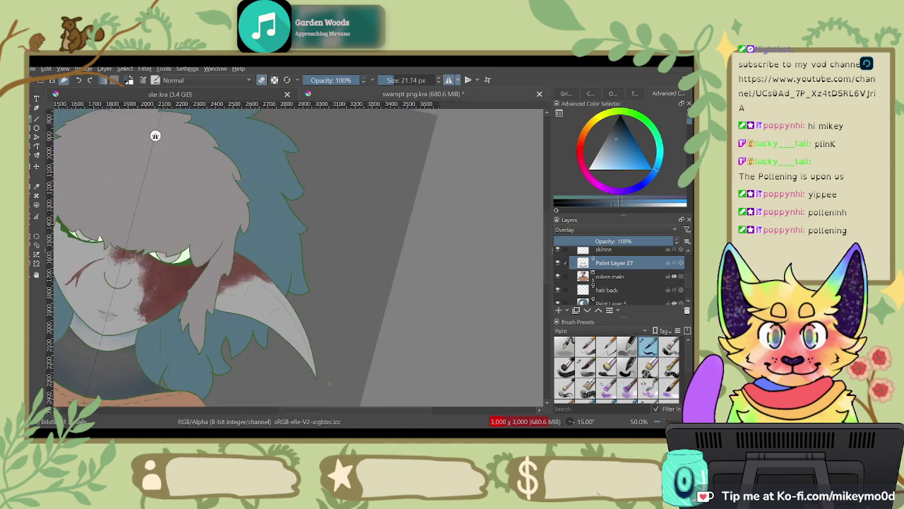
scroll(333, 355, down, 4)
drag(338, 349, 357, 325)
key(5)
key(plus)
key(plus)
key(plus)
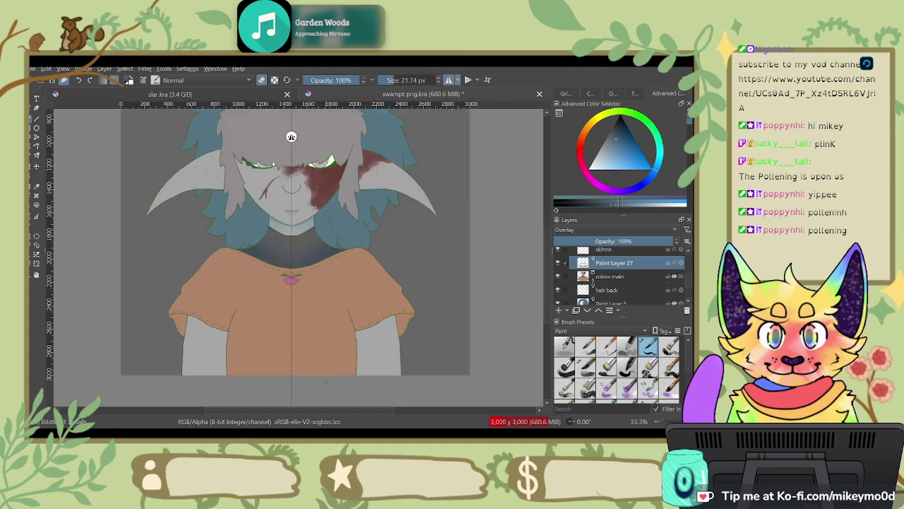
drag(292, 136, 324, 136)
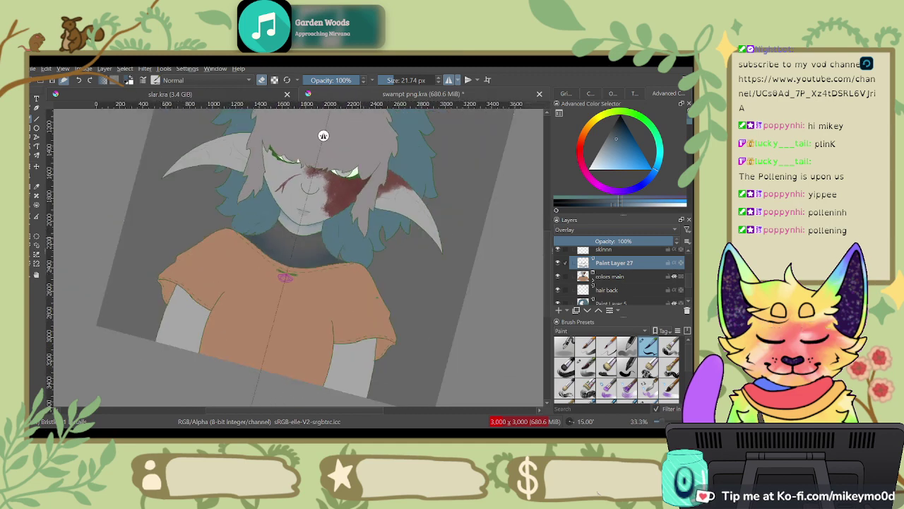
Step: Sample a dark desaturated blue from the neckline area as the painting colour and undo the test marks
click(585, 202)
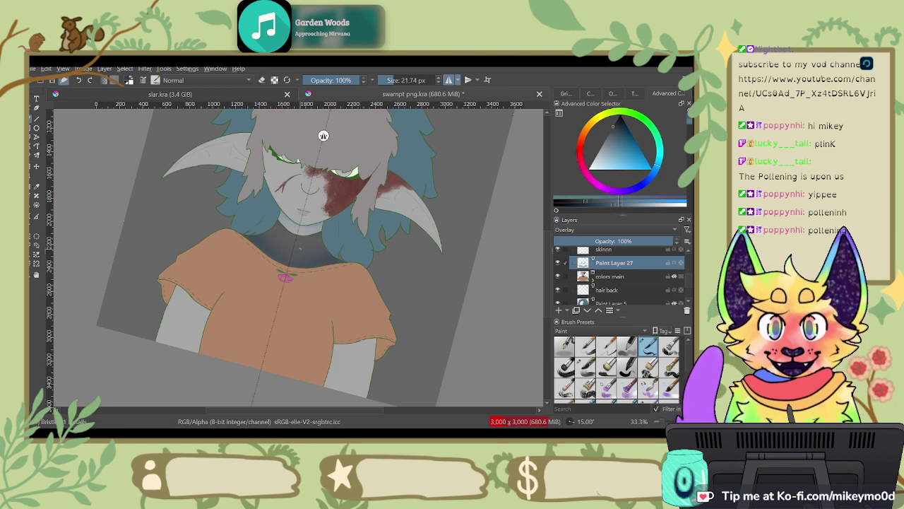
key(e)
key(e)
ctrl+click(297, 232)
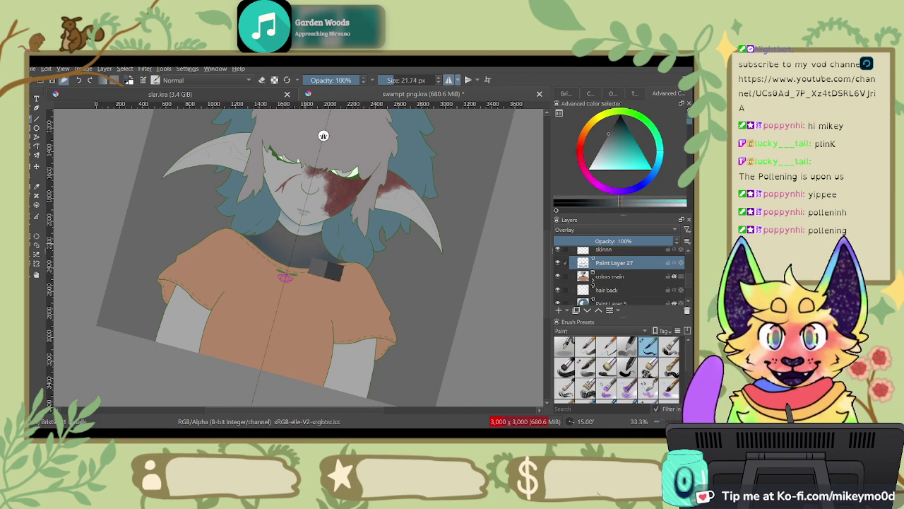
key(ctrl+z)
key(ctrl+z)
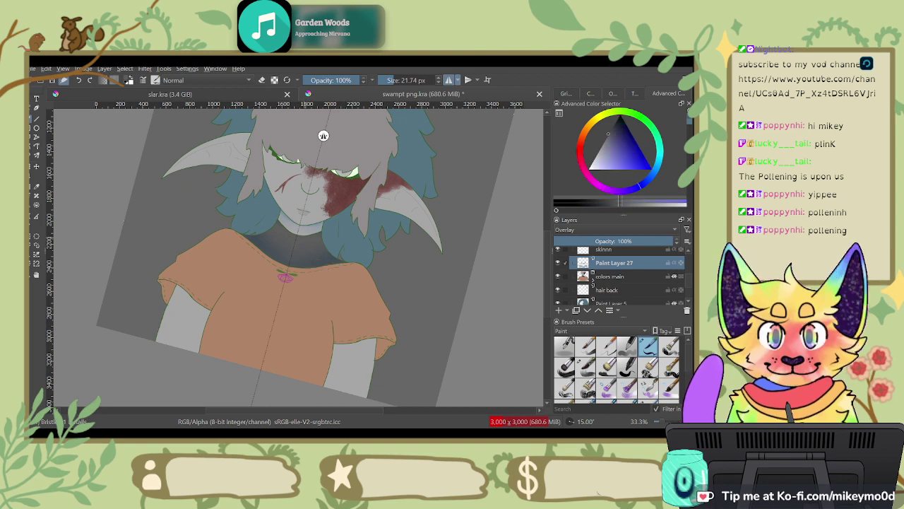
Step: Try hatching dark strokes on both sides of the neckline interior with the 21.74 px bristle brush
scroll(299, 221, up, 2)
scroll(298, 221, down, 1)
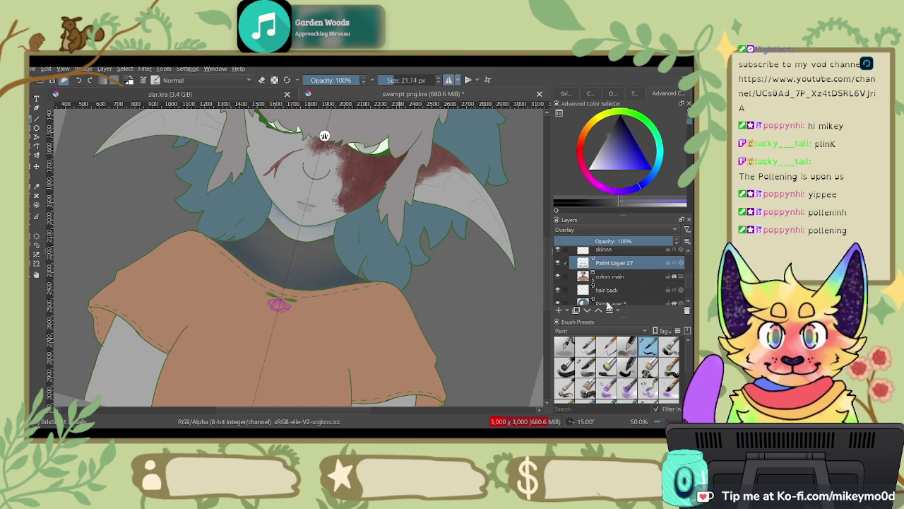
drag(259, 268, 276, 276)
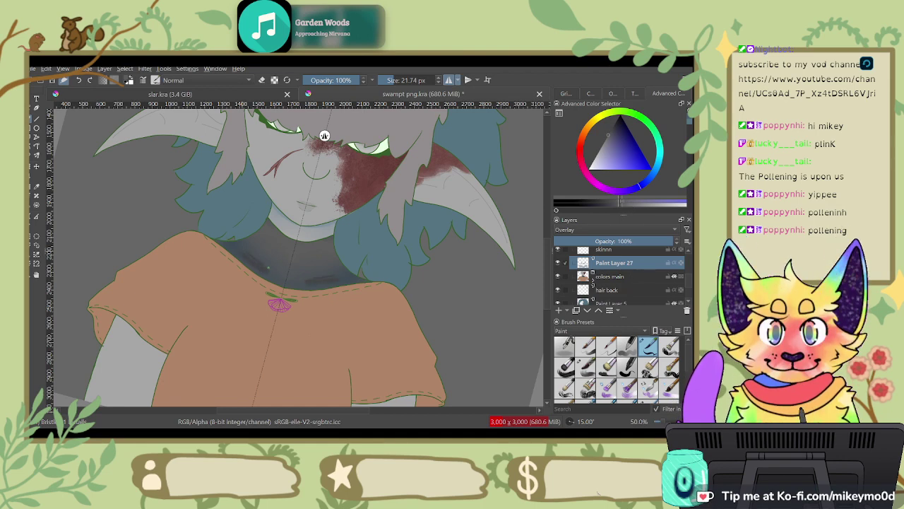
drag(246, 250, 264, 260)
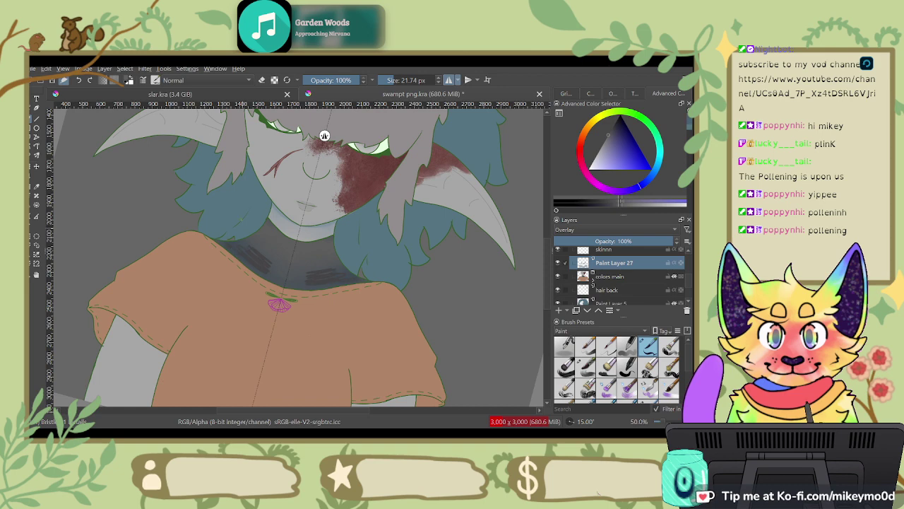
key(ctrl+z)
key(ctrl+z)
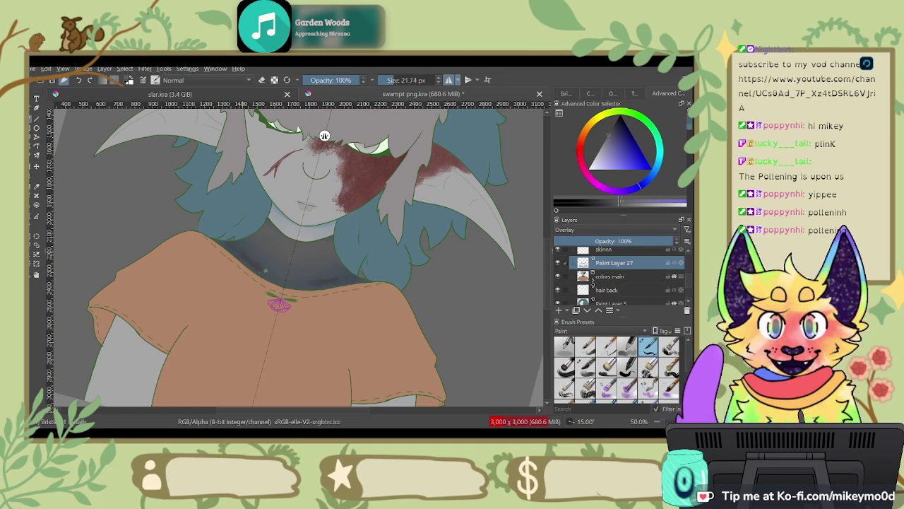
Step: Paint mirrored dark blue patches inside the neckline and smear them with the 64 px textured smudge brush
mouse_move(250, 264)
mouse_down()
mouse_move(240, 247)
mouse_move(260, 255)
mouse_up()
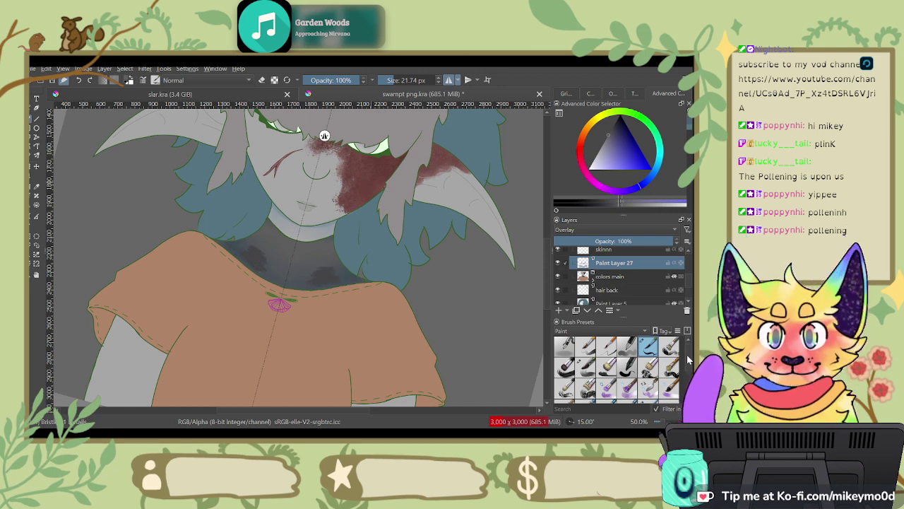
scroll(671, 376, down, 3)
click(608, 372)
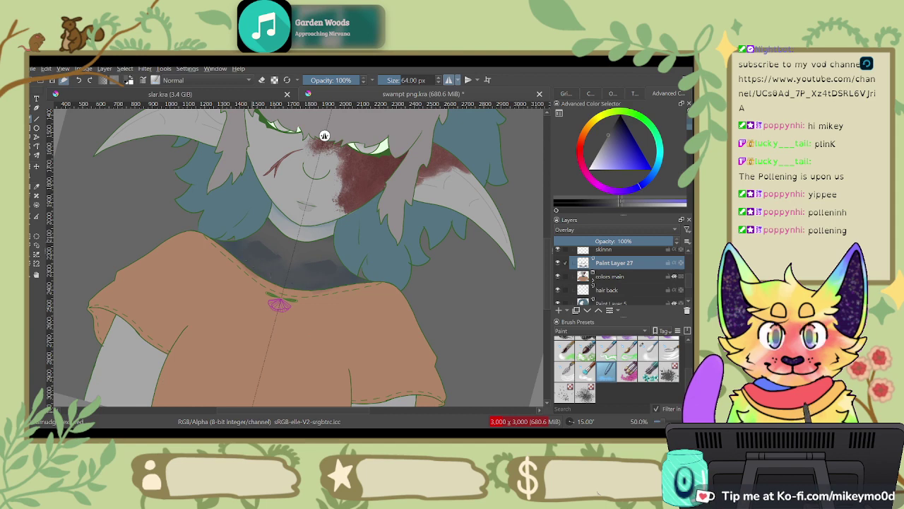
Step: Blend the dark patches inside the neckline into a smooth gradient with the 60 px blender brush
key(/)
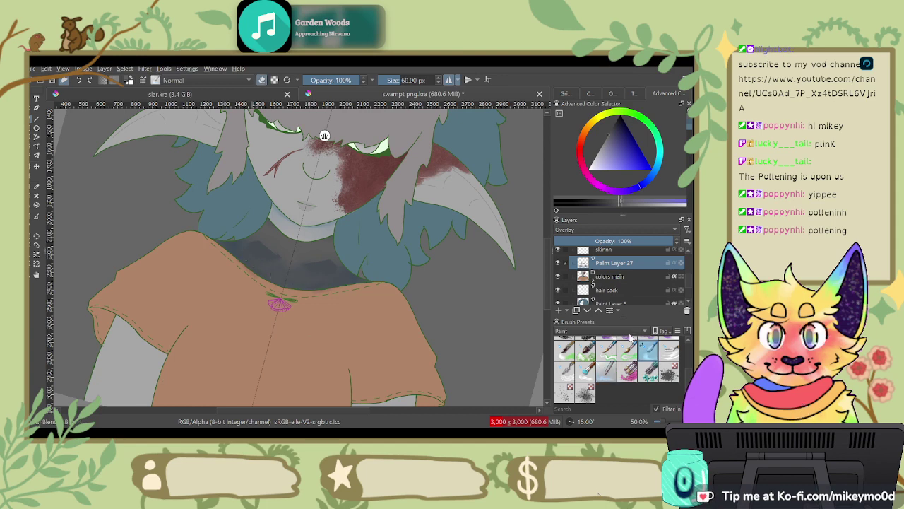
scroll(629, 332, up, 1)
scroll(343, 305, up, 3)
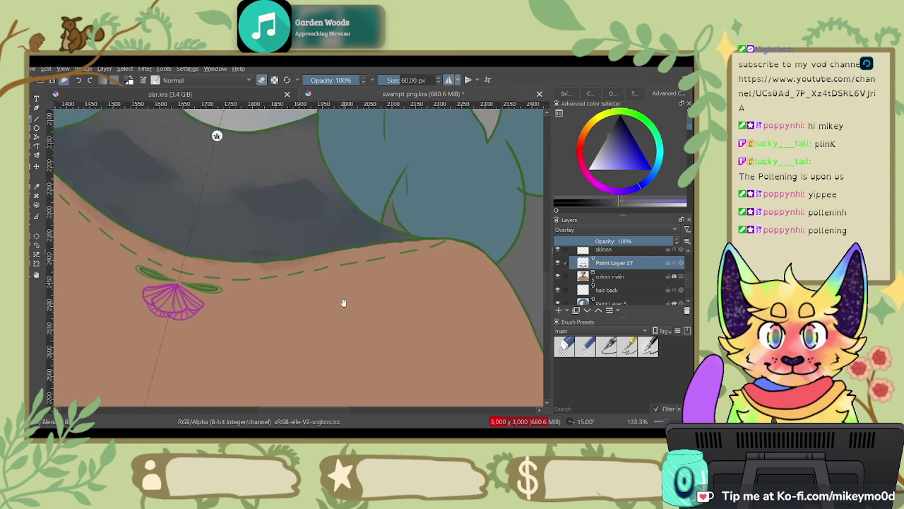
drag(332, 269, 361, 329)
key(4)
key(4)
key(4)
key(4)
key(4)
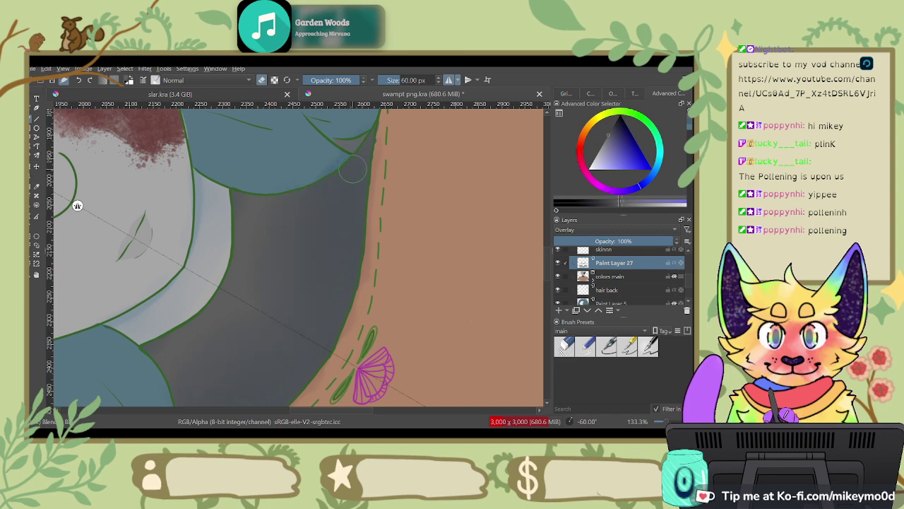
key(6)
key(6)
key(6)
key(6)
key(6)
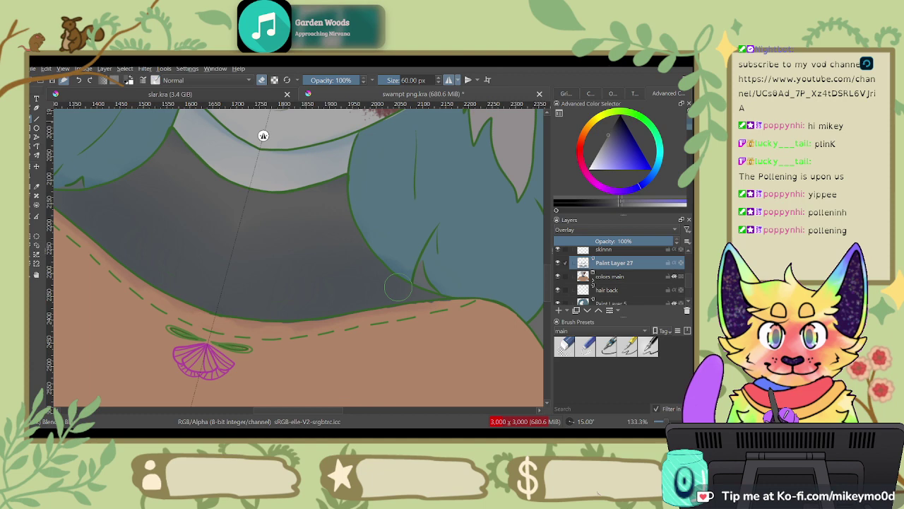
Step: Erase the shading that spills over the hair tips beside the neckline with the 25 px eraser
click(584, 346)
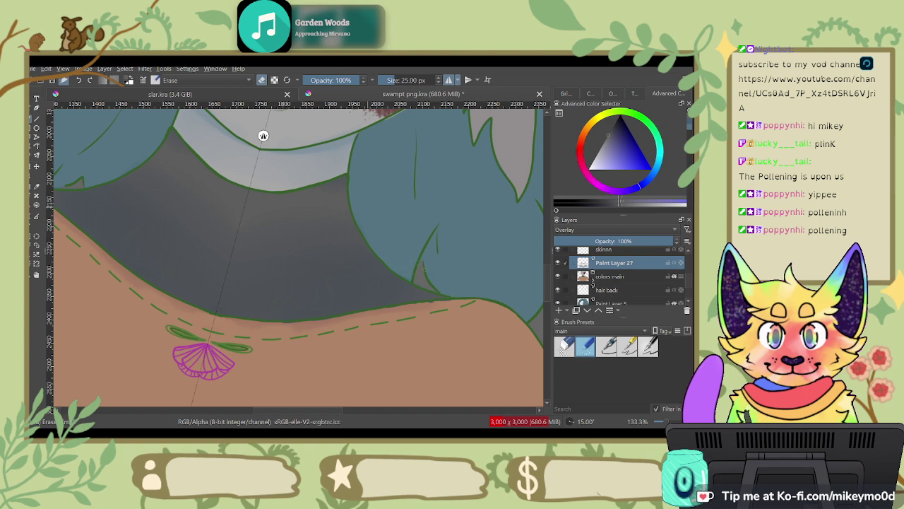
key(6)
key(4)
key(4)
key(4)
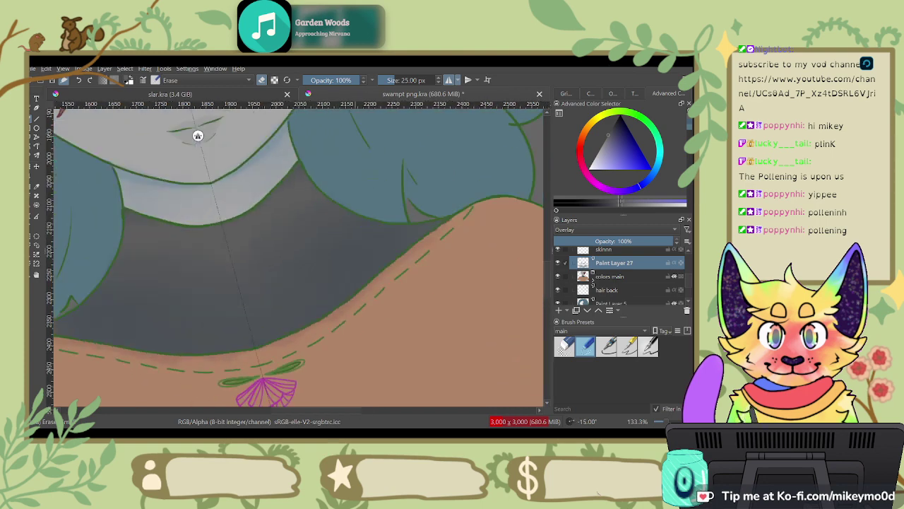
drag(407, 252, 508, 283)
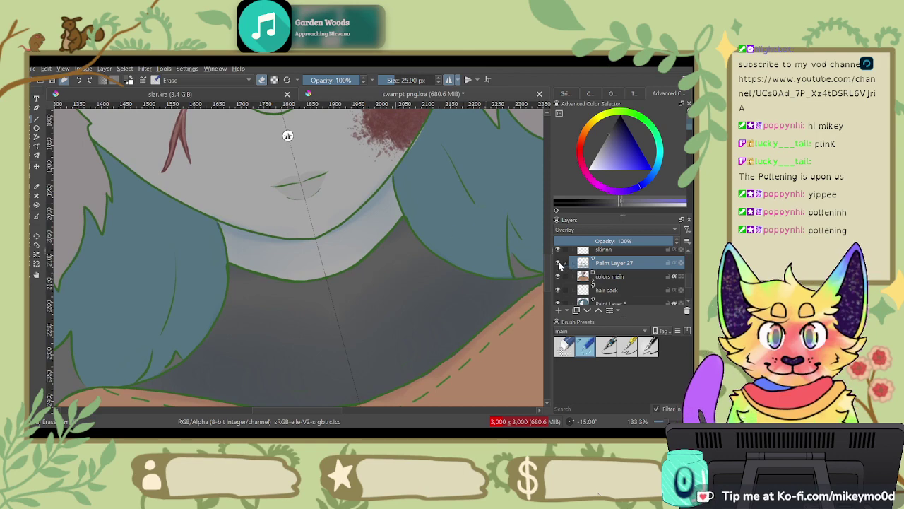
Step: Compare the artwork without Paint Layer 27, and try hatching thin reddish-grey lines inside the neckline with the 5 px ink brush
click(558, 262)
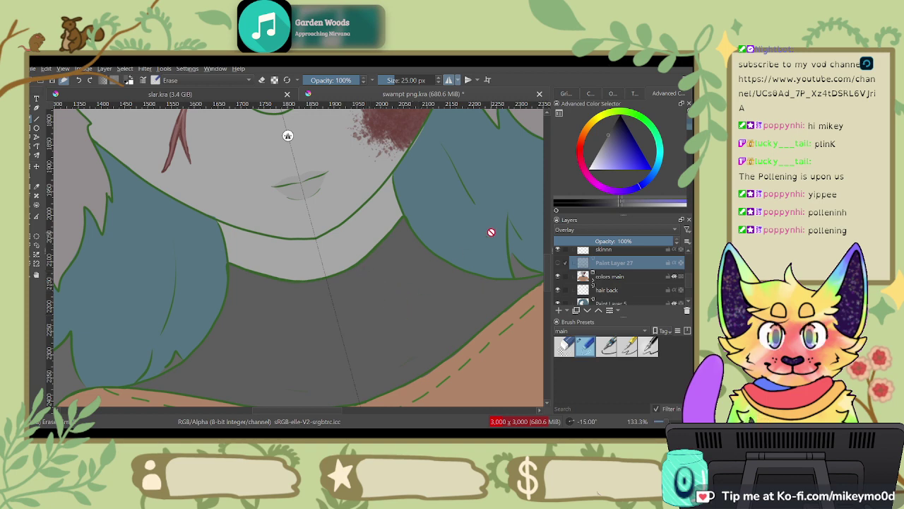
click(609, 346)
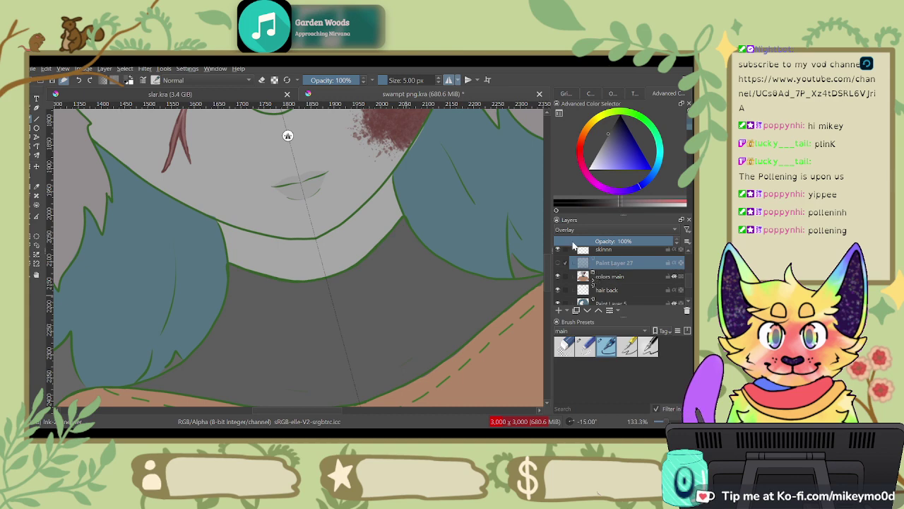
click(558, 263)
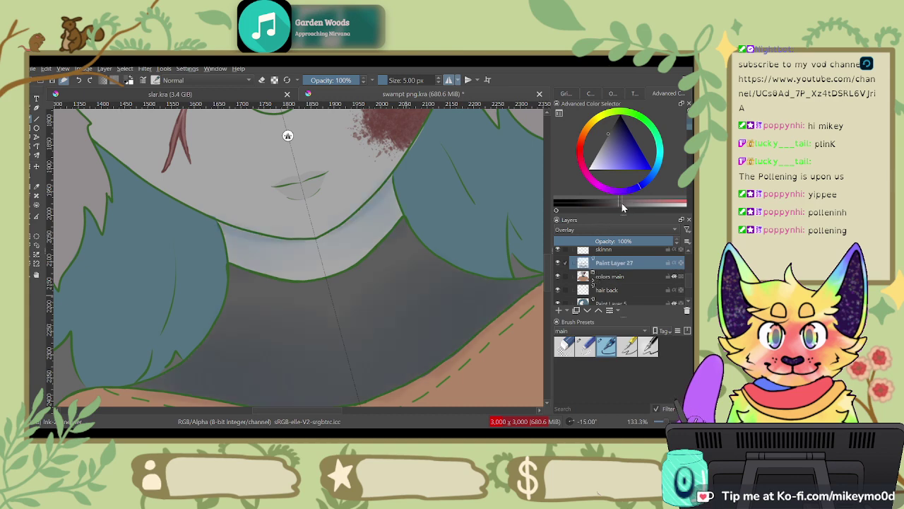
click(623, 204)
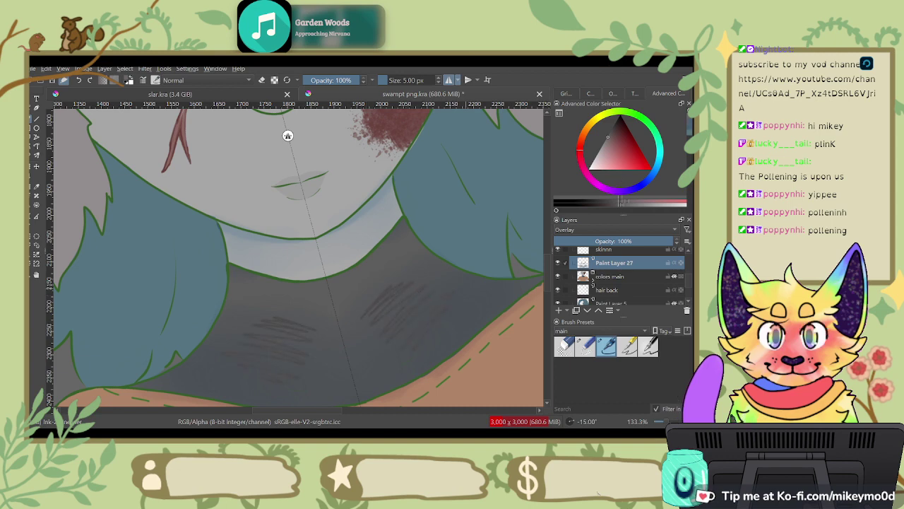
key(ctrl+z)
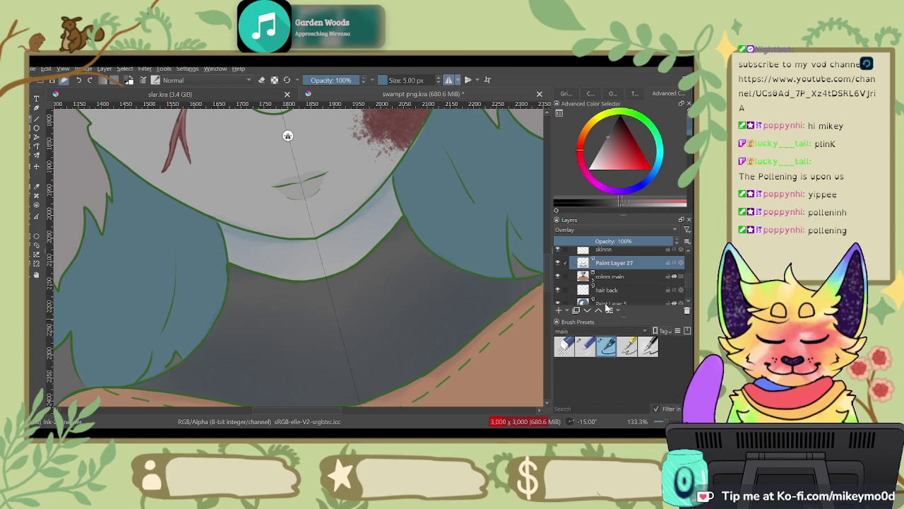
scroll(616, 330, down, 1)
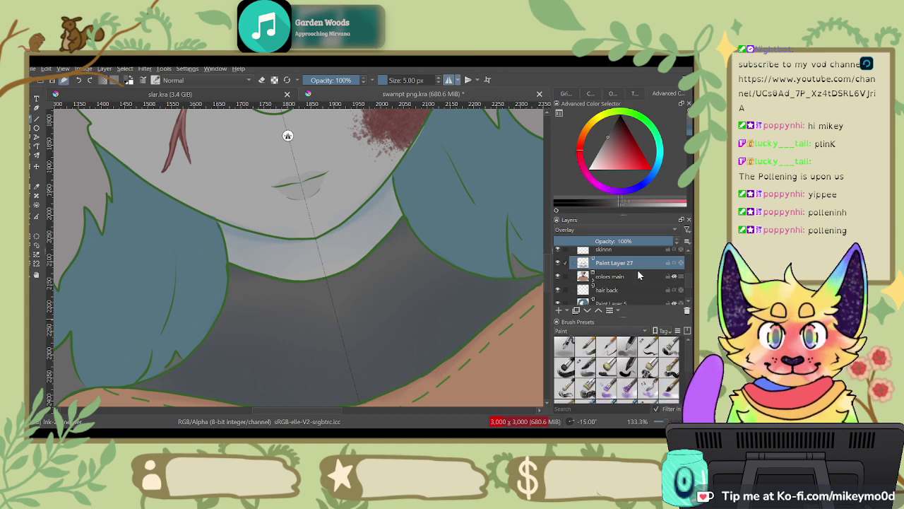
Step: Paint mirrored dark reddish-grey patches inside the neckline with the 75 px wet brush
click(648, 388)
mouse_move(385, 343)
mouse_down()
mouse_move(449, 305)
mouse_move(437, 322)
mouse_up()
drag(402, 355, 385, 327)
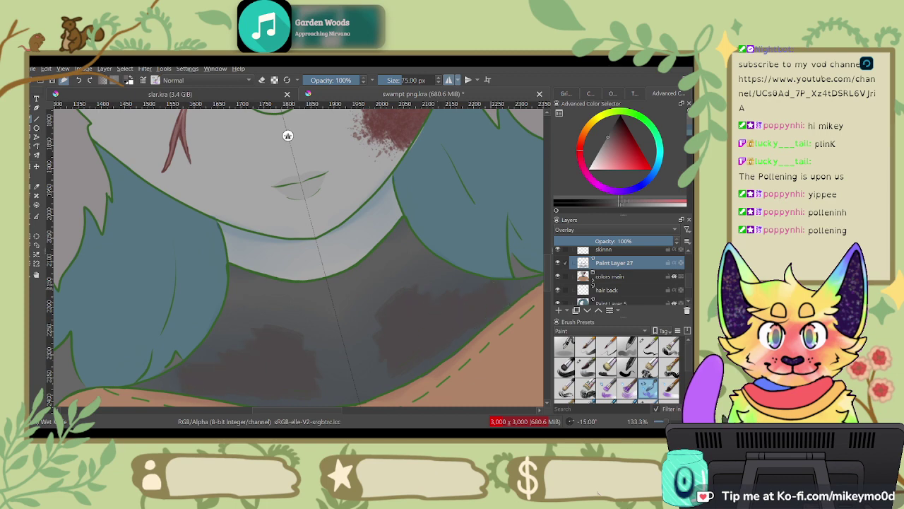
Step: Blend the dark reddish-grey patches into the neckline shading with the 60 px wet soft brush and the 60 px blender brush
drag(288, 133, 519, 156)
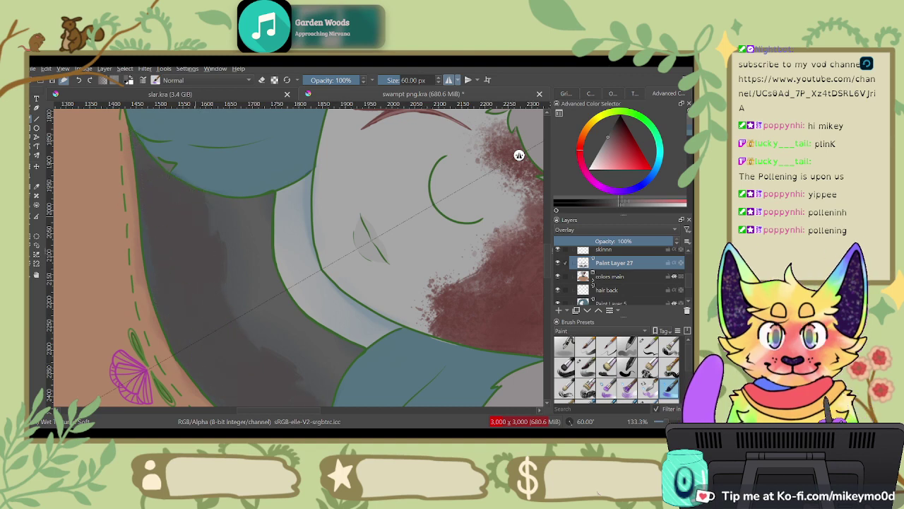
click(626, 344)
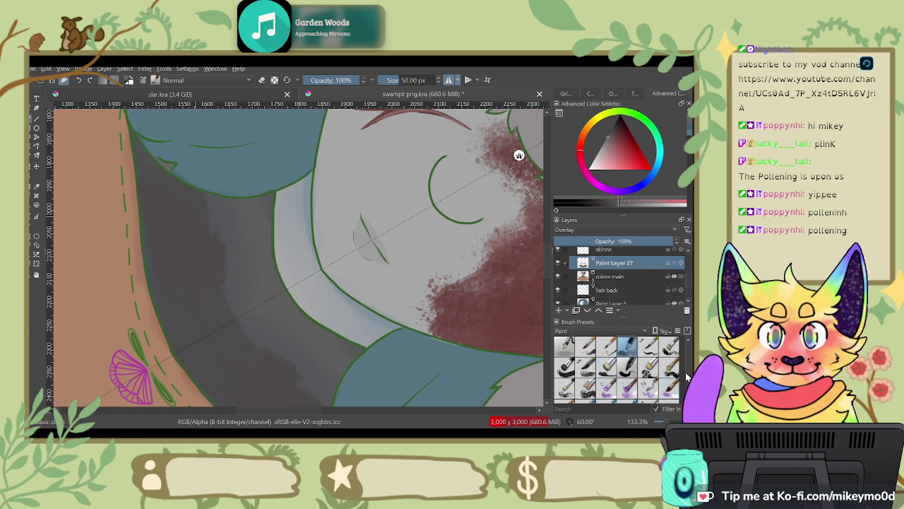
scroll(691, 363, down, 3)
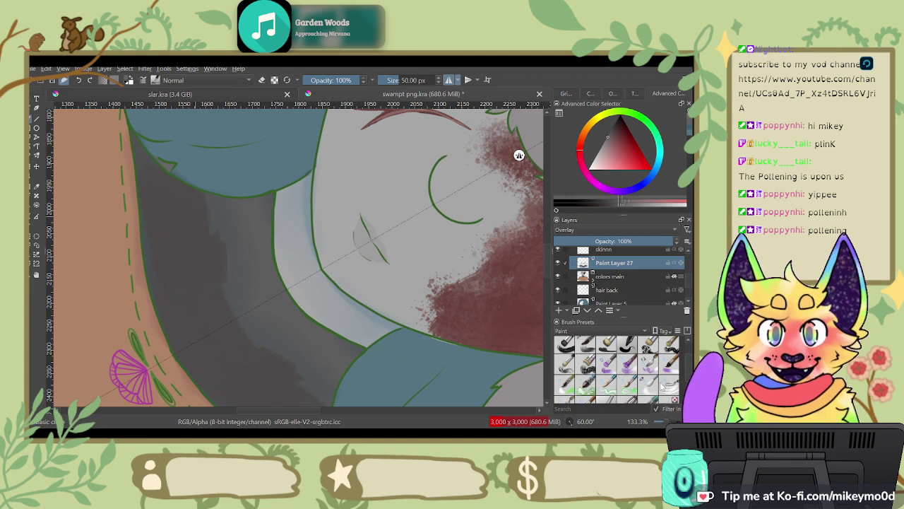
click(647, 385)
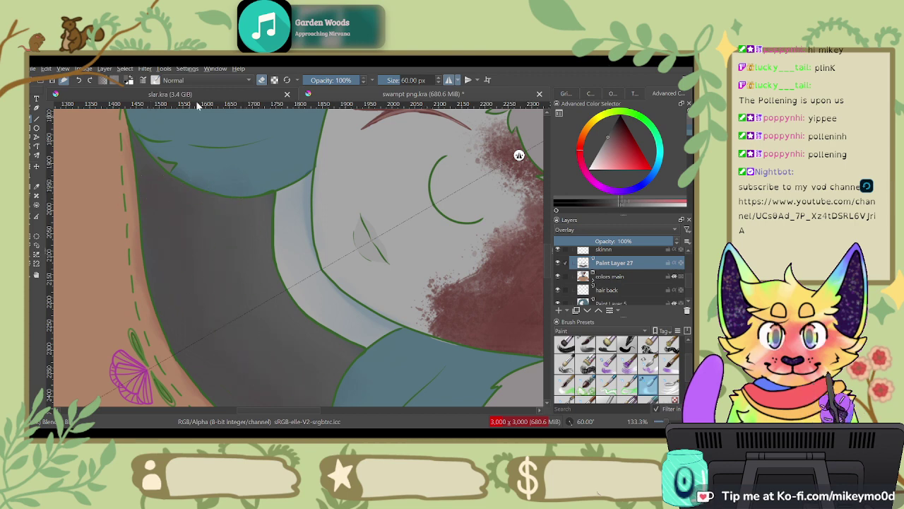
key(6)
key(6)
key(6)
key(6)
key(6)
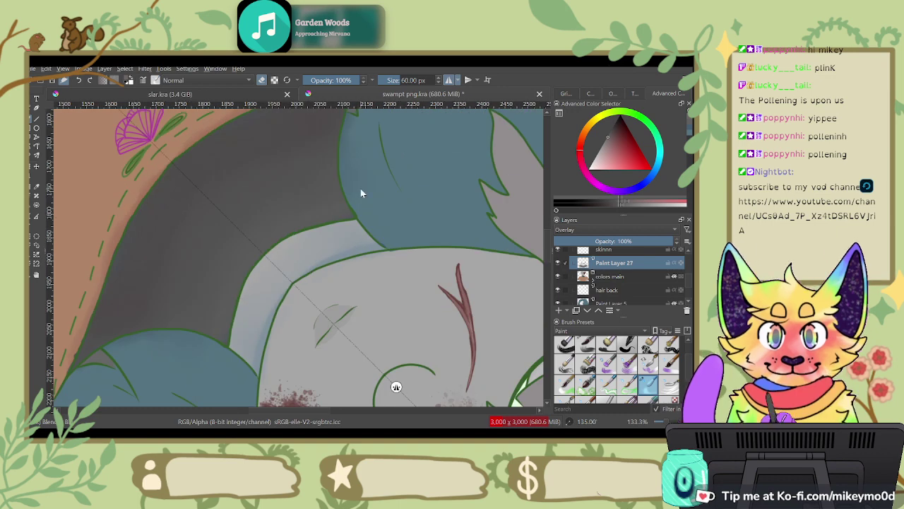
drag(383, 173, 374, 255)
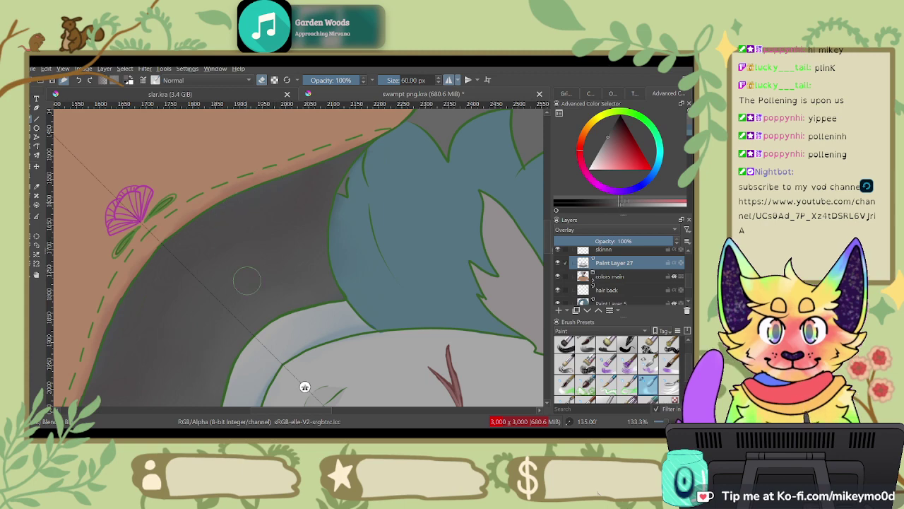
Step: Erase the shading that spills onto the orange shirt along the neckline edge with the 40 px Basic Size Opacity eraser
key(4)
key(4)
key(4)
key(4)
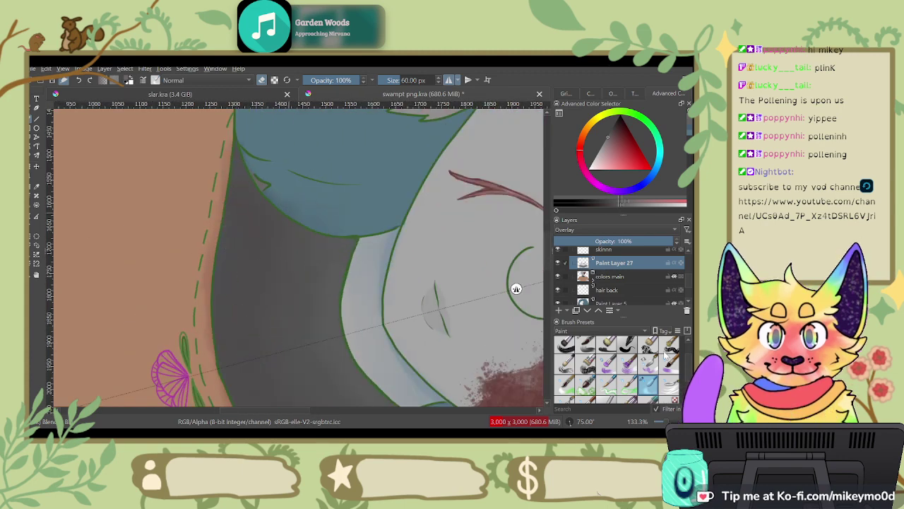
scroll(690, 346, down, 3)
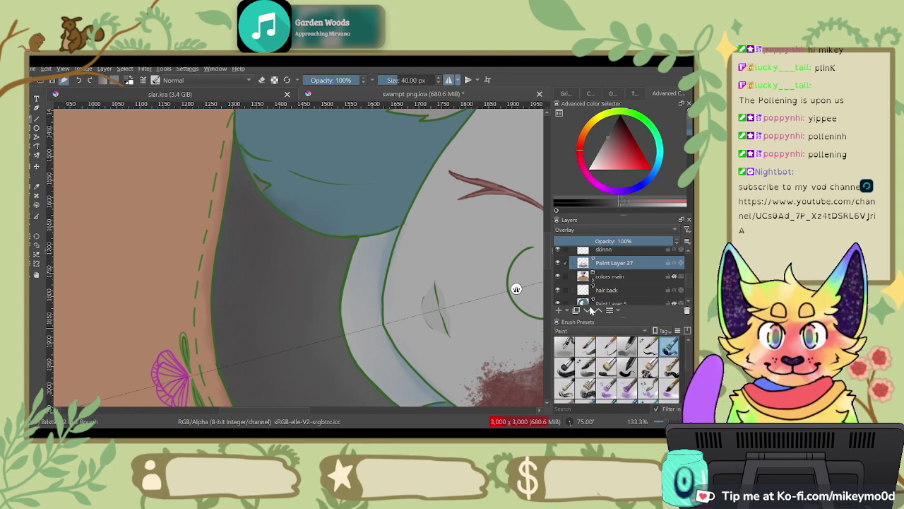
click(585, 346)
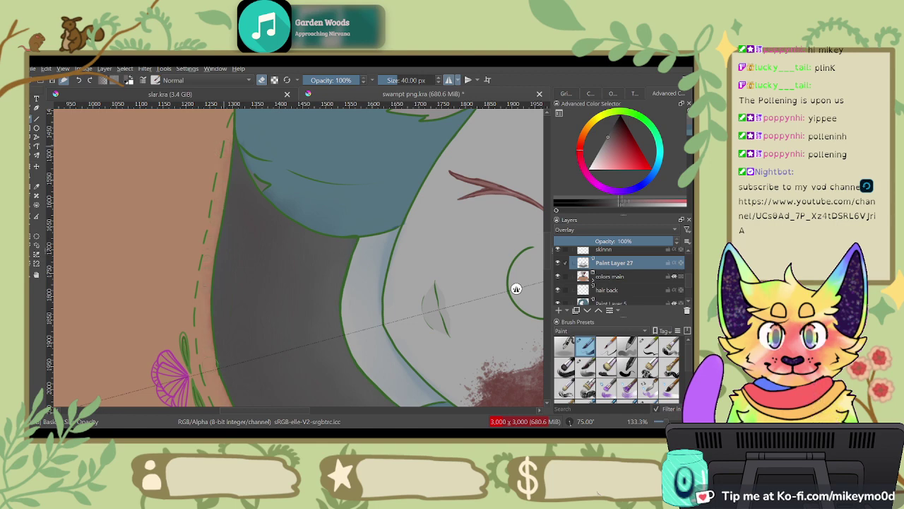
drag(205, 324, 382, 335)
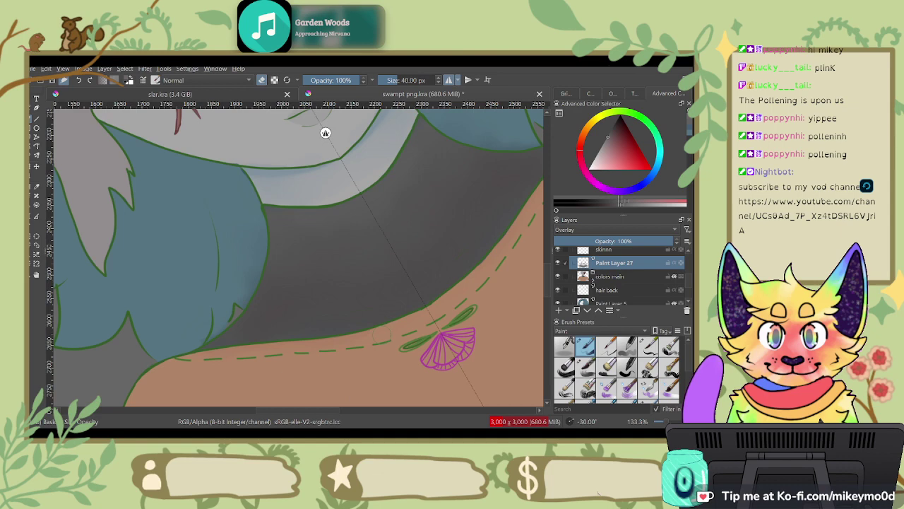
drag(326, 133, 255, 132)
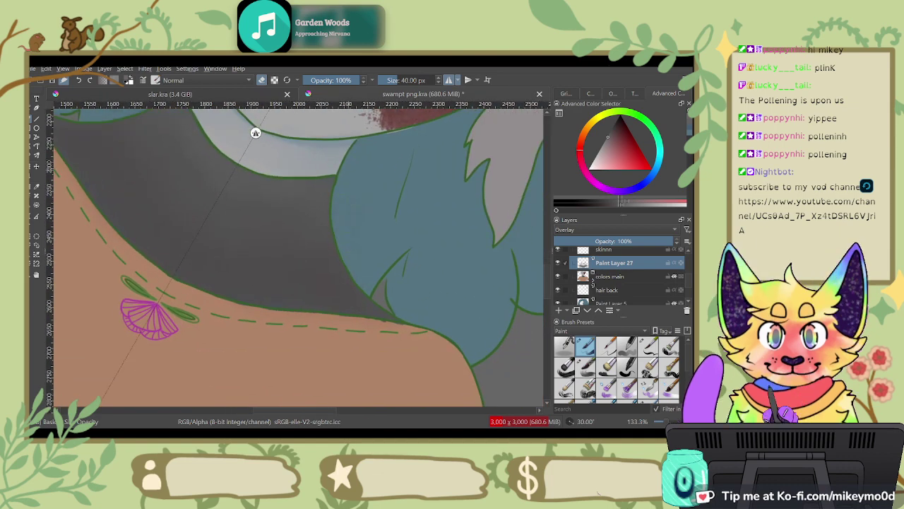
drag(256, 133, 516, 214)
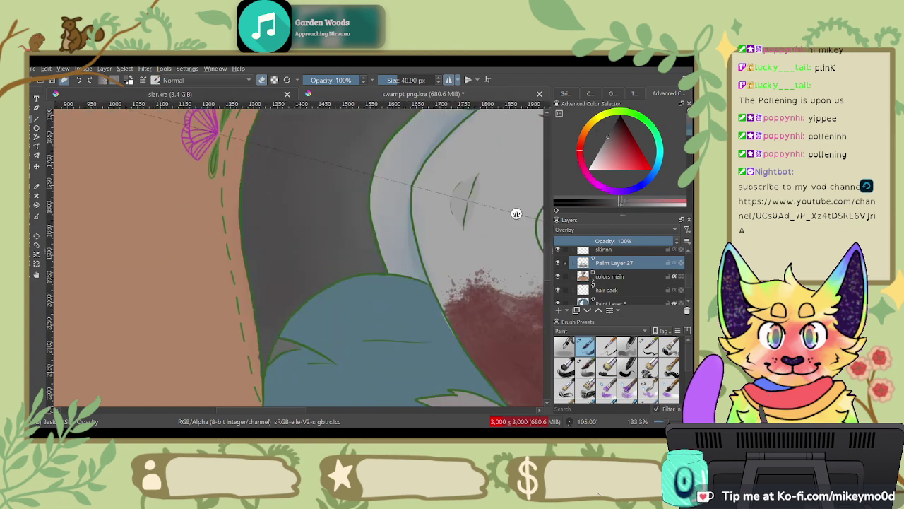
Step: Smooth the remaining uneven tones inside the neckline with the 60 px blender from the FX brush presets
scroll(689, 366, down, 5)
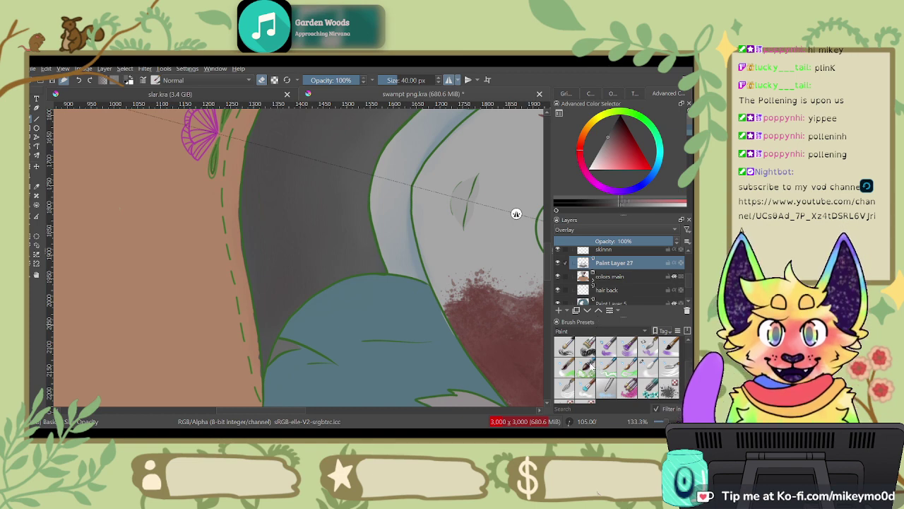
click(586, 303)
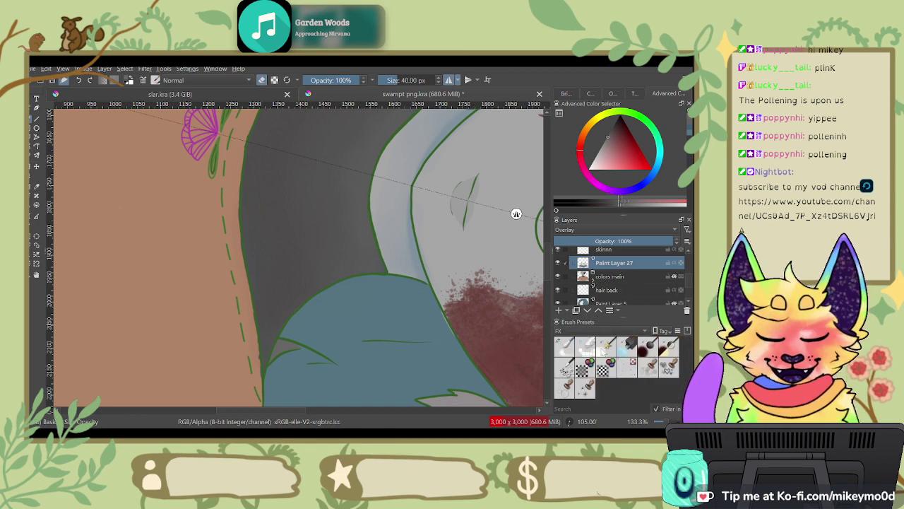
click(571, 347)
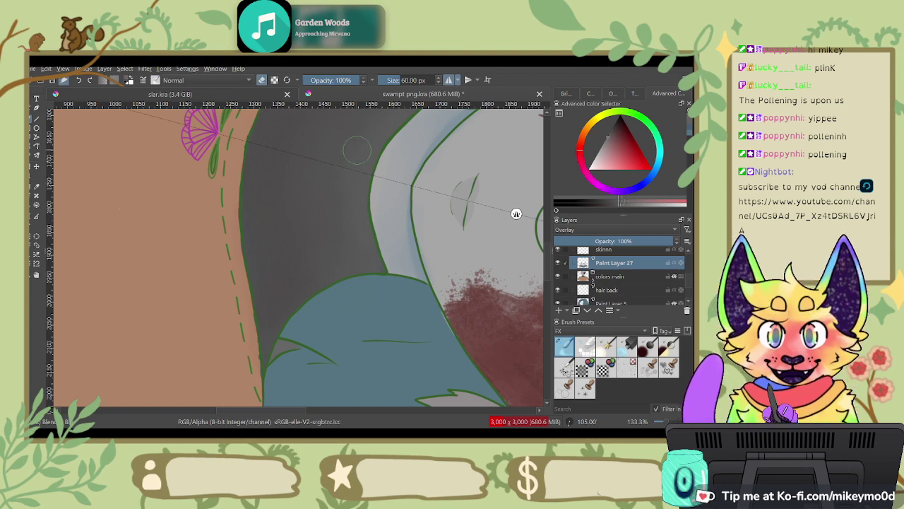
drag(419, 162, 376, 230)
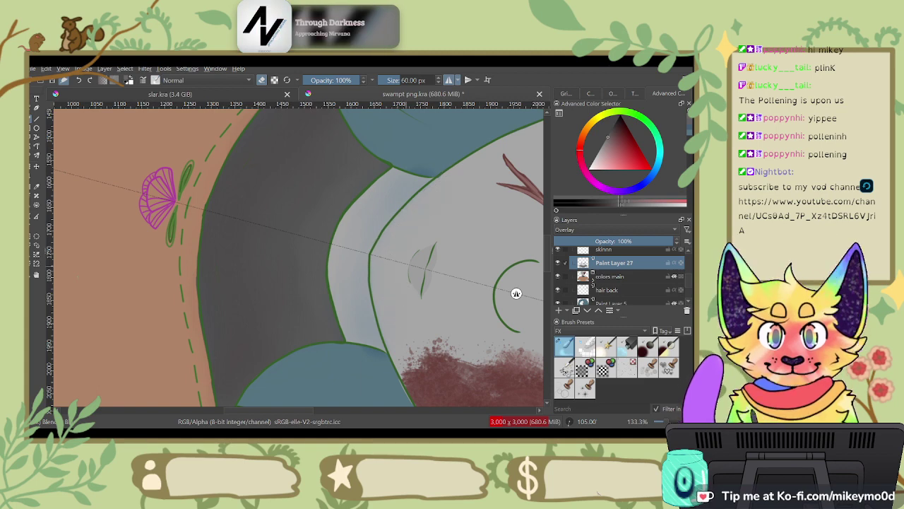
key(6)
key(6)
key(6)
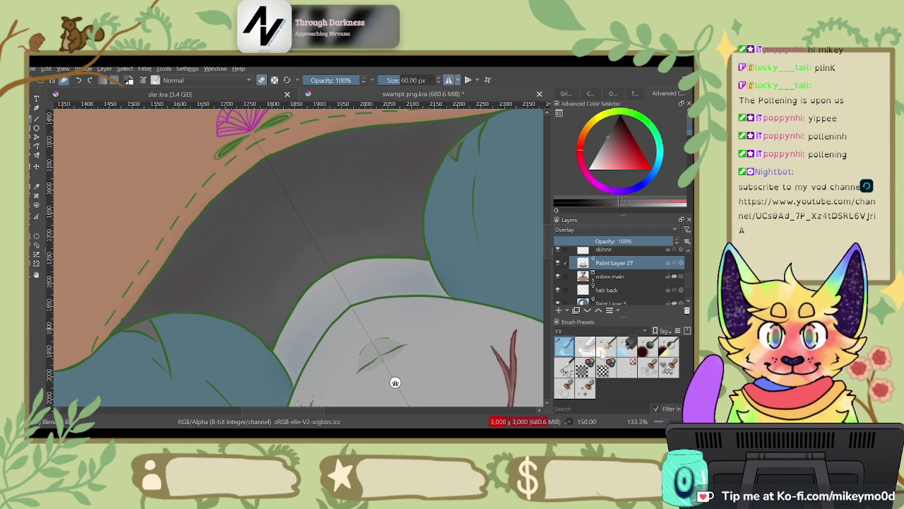
click(601, 353)
scroll(590, 353, up, 2)
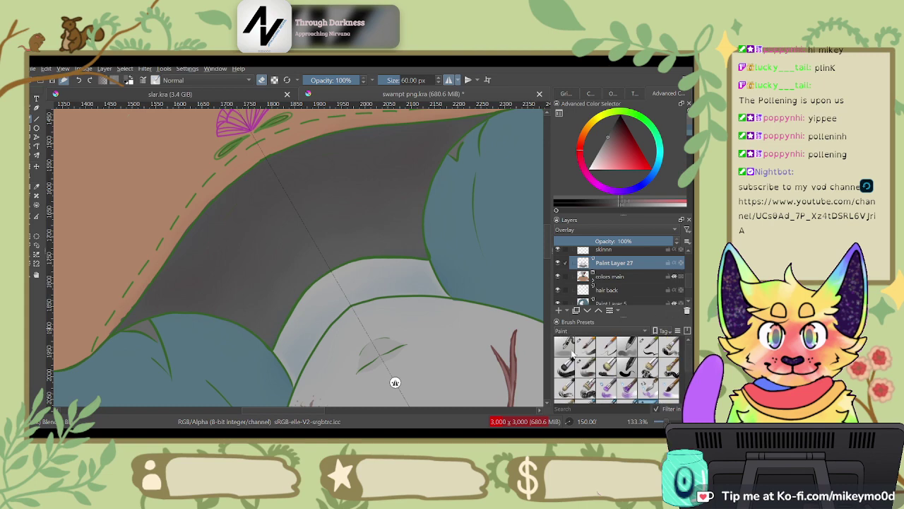
Step: Clean up leftover shading around the hair, neck and shirt edges with the 40 px Basic Size Opacity eraser
click(584, 346)
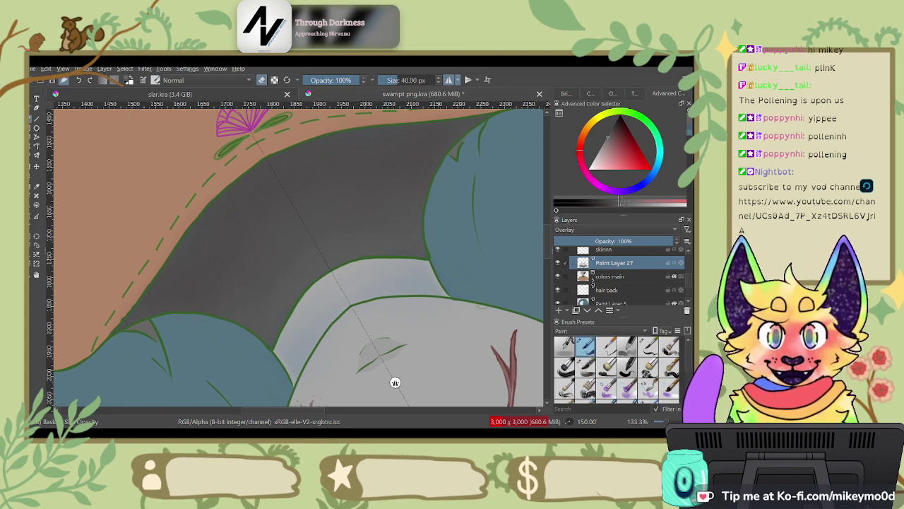
key(4)
key(4)
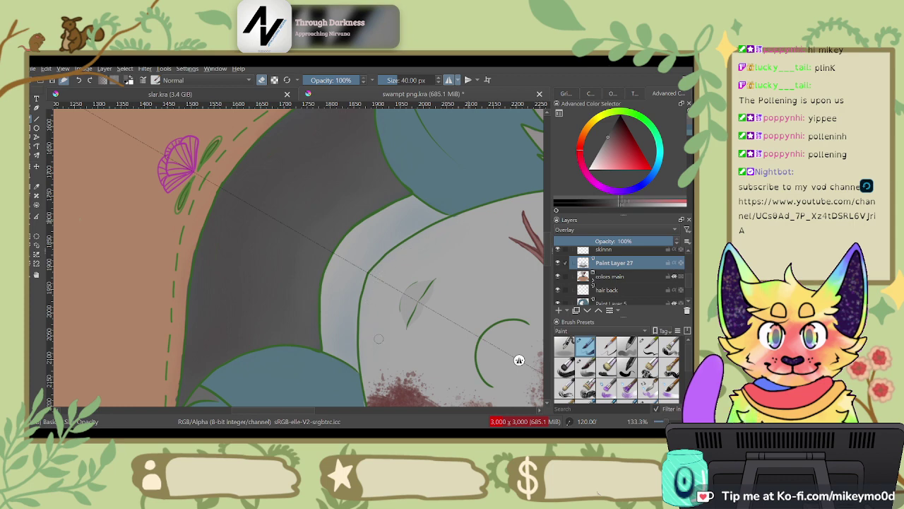
drag(518, 360, 307, 132)
scroll(271, 129, down, 5)
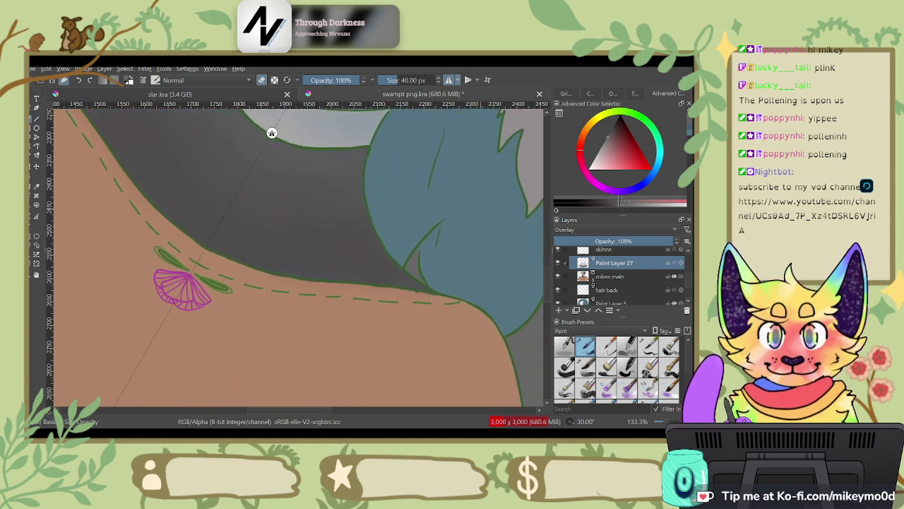
Step: Examine the whole artwork upright, comparing it with and without Paint Layer 27
key(4)
key(4)
key(4)
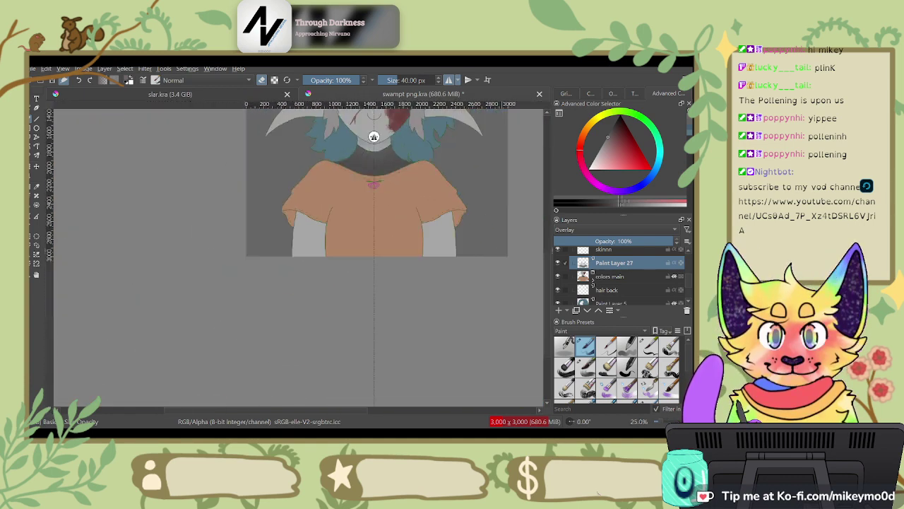
scroll(445, 226, down, 3)
key(6)
key(6)
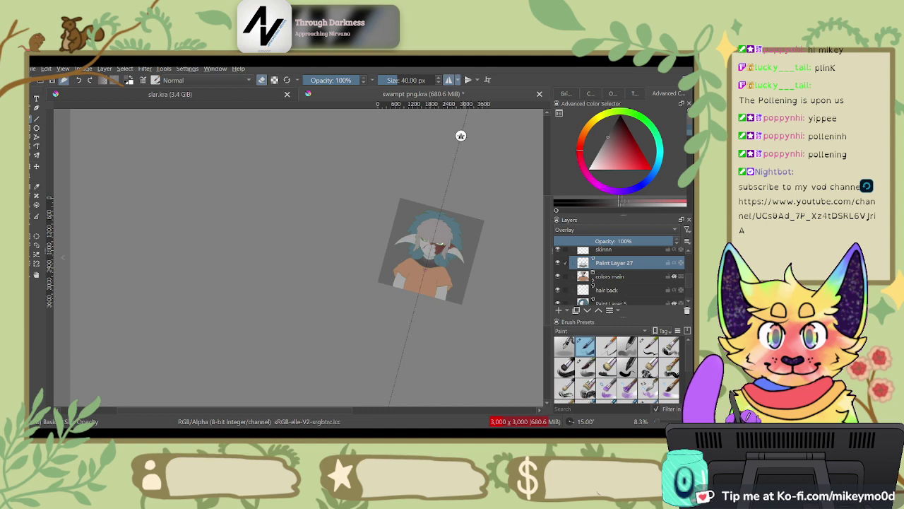
key(4)
scroll(481, 160, up, 3)
scroll(510, 202, down, 1)
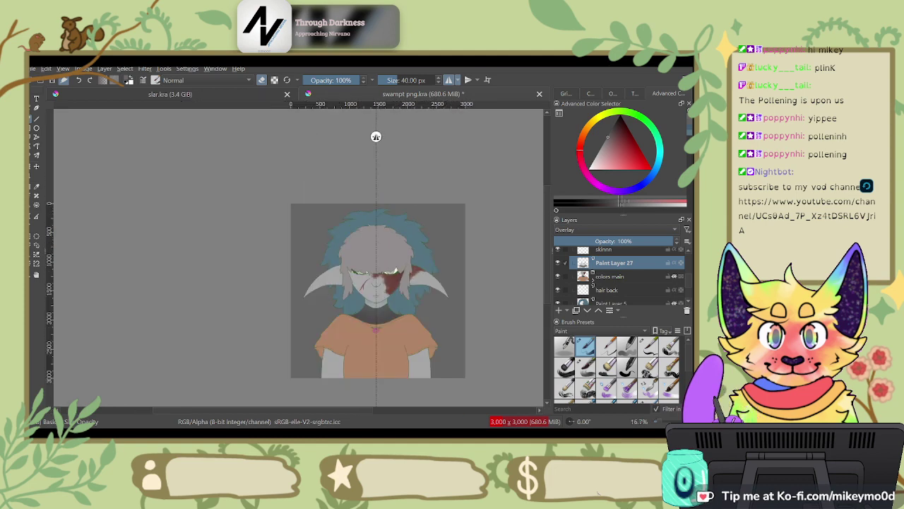
click(558, 265)
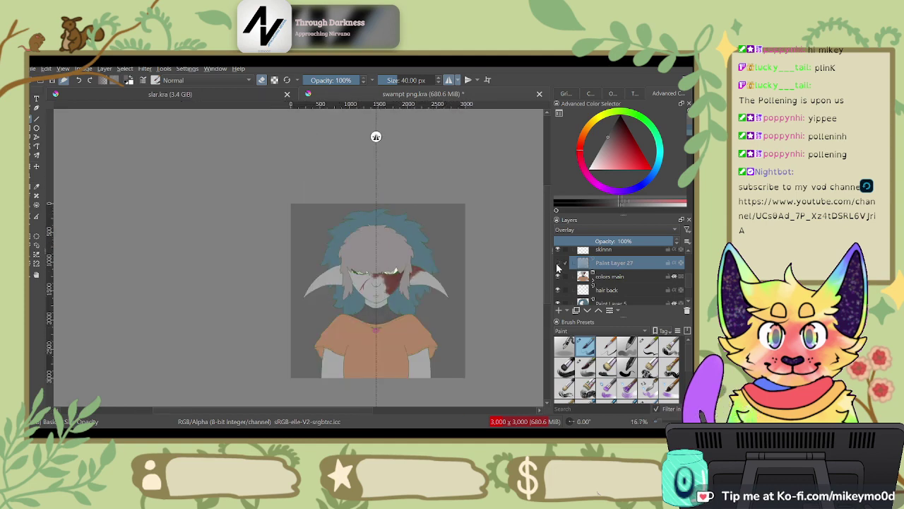
click(557, 265)
click(557, 265)
click(557, 265)
scroll(529, 389, up, 2)
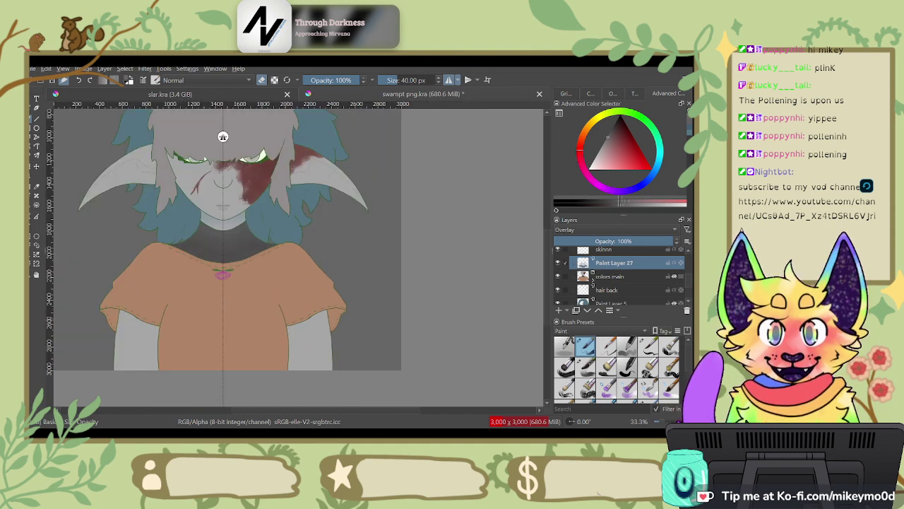
Step: Paint a mirrored light grey patch inside the neckline just below the neck with the 40 px brush, undoing unwanted strokes
scroll(305, 267, up, 2)
scroll(447, 269, up, 1)
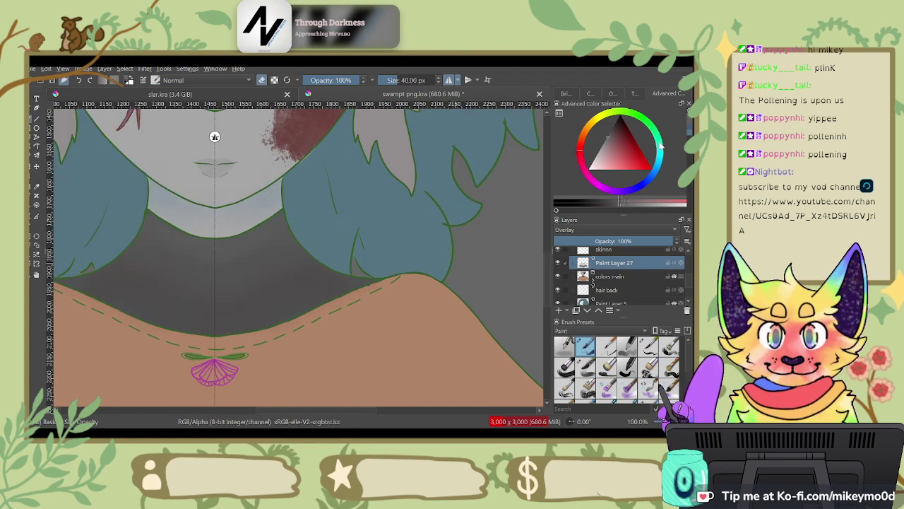
key(e)
click(648, 204)
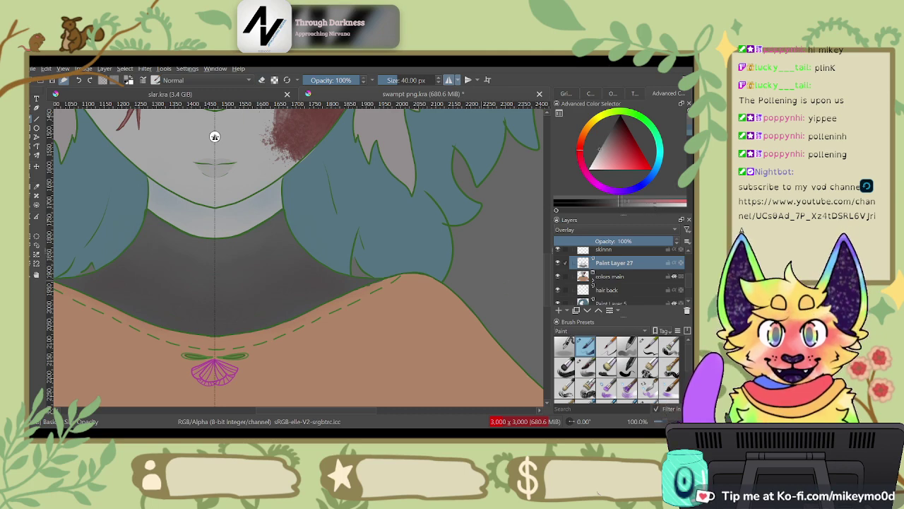
mouse_move(210, 245)
mouse_down()
mouse_move(215, 235)
mouse_move(215, 260)
mouse_move(216, 241)
mouse_up()
key(ctrl+z)
key(ctrl+z)
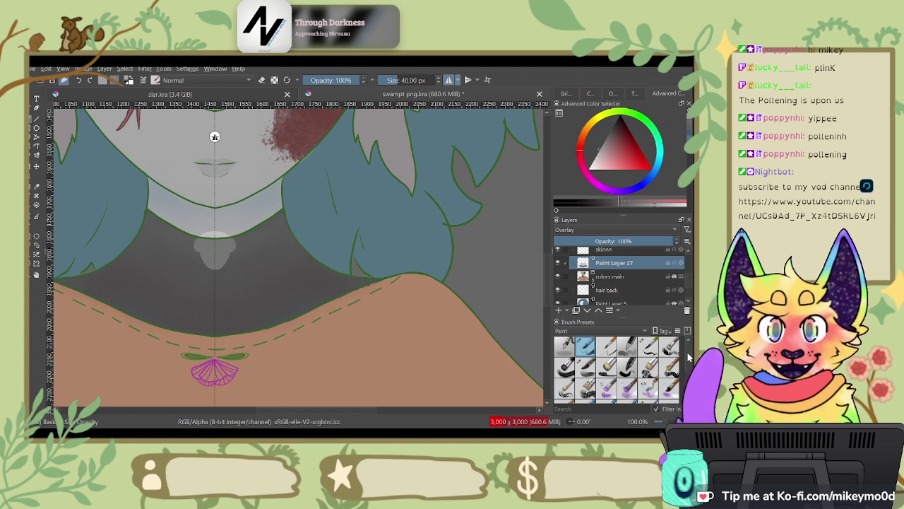
Step: Blend the light grey patch below the neck into the dark neckline shading with the 60 px blender brush
scroll(662, 374, down, 3)
click(647, 347)
key(6)
key(6)
key(6)
key(6)
key(6)
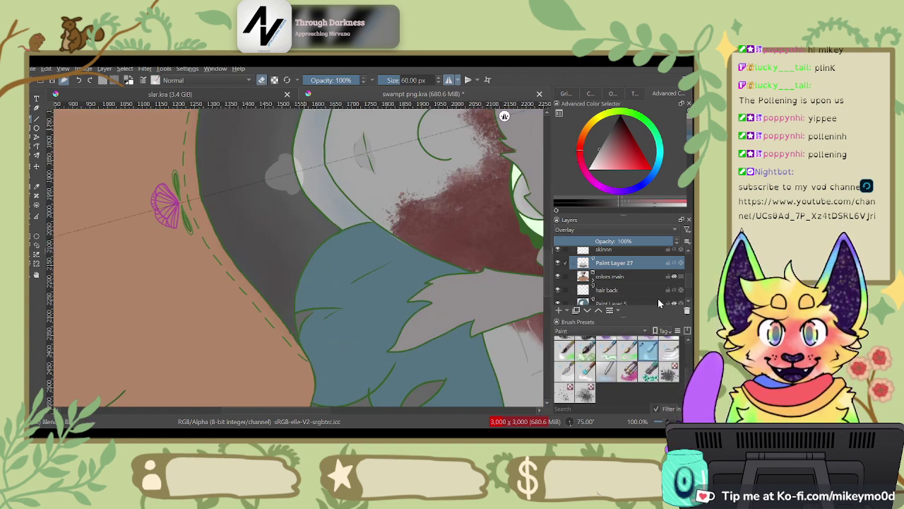
drag(279, 196, 288, 204)
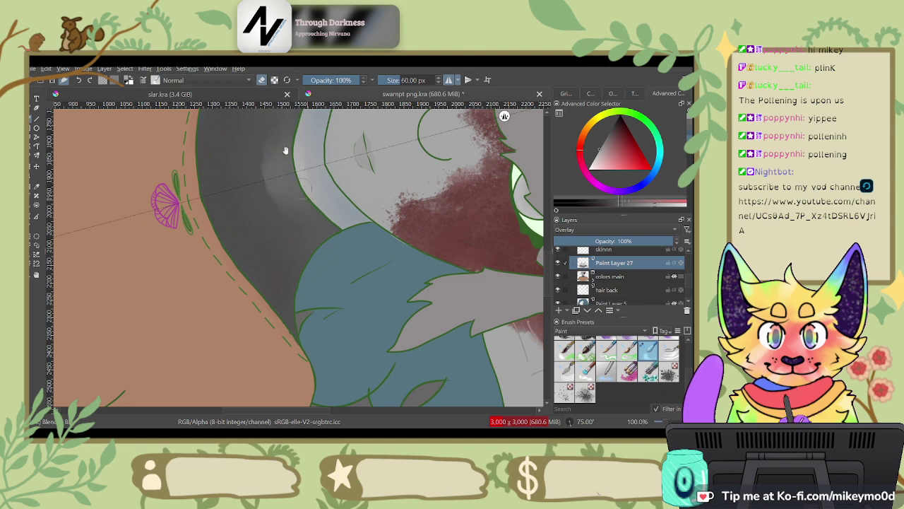
drag(286, 149, 293, 203)
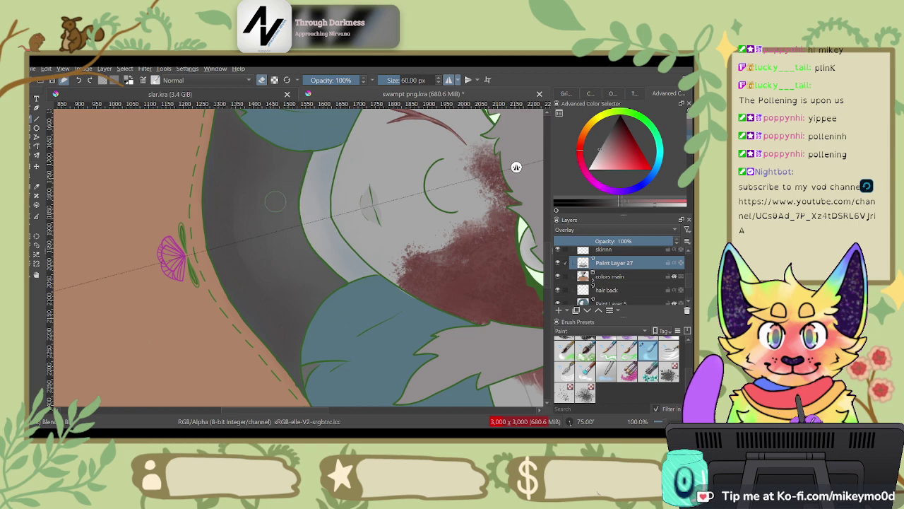
Step: Examine the blended neckline shading in the whole artwork with the canvas rotated upright
scroll(282, 146, down, 6)
key(4)
key(4)
key(4)
key(4)
key(4)
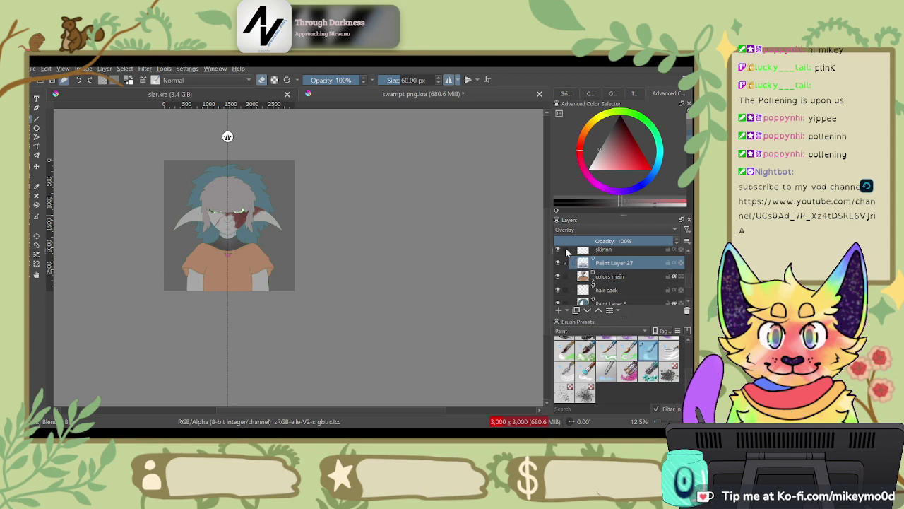
scroll(384, 284, up, 3)
scroll(410, 259, down, 2)
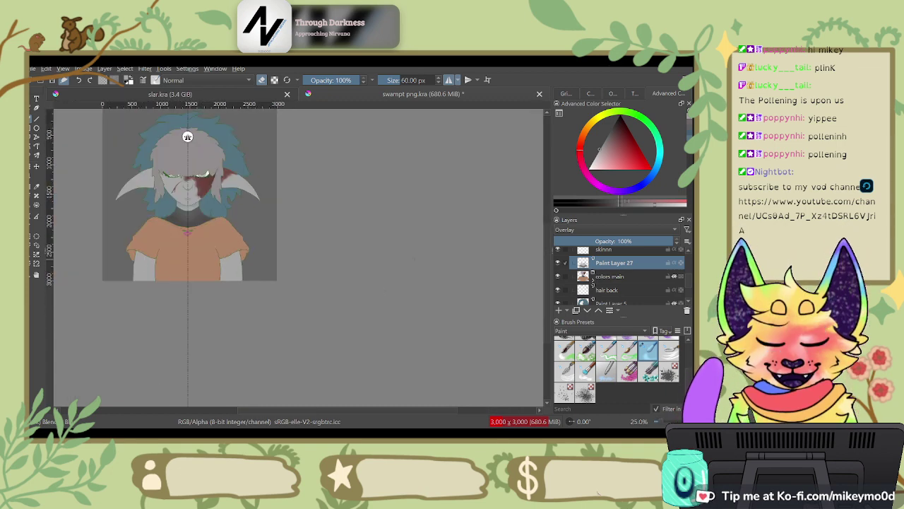
Step: Examine the neckline shading in the whole artwork and up close, comparing it with and without Paint Layer 27
drag(324, 243, 455, 278)
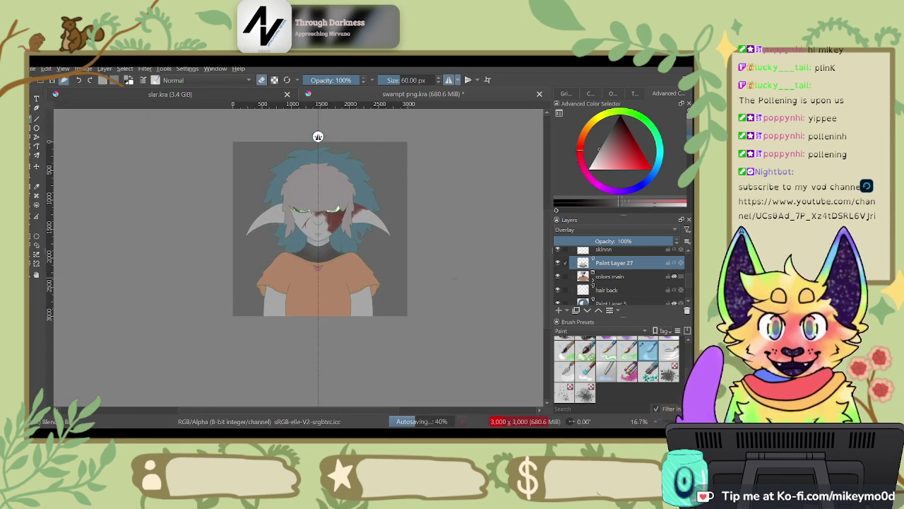
scroll(455, 279, up, 3)
drag(252, 265, 506, 331)
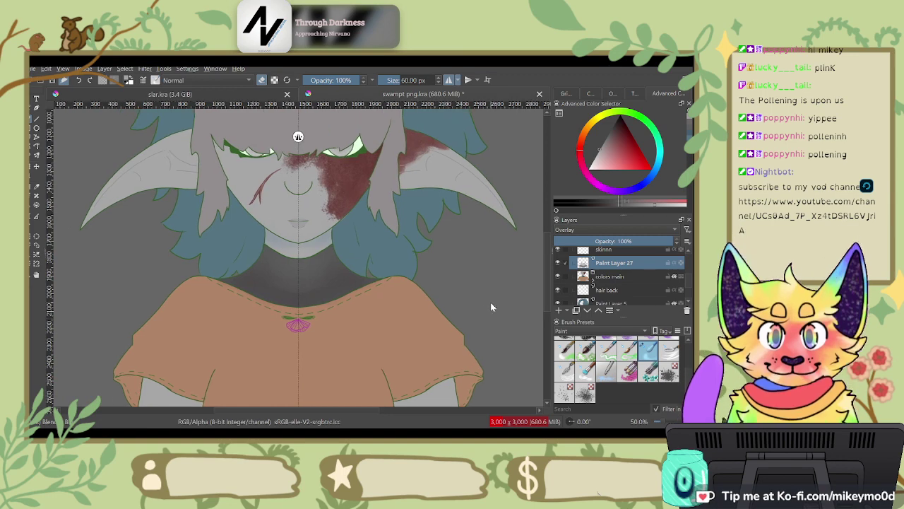
click(557, 263)
click(558, 264)
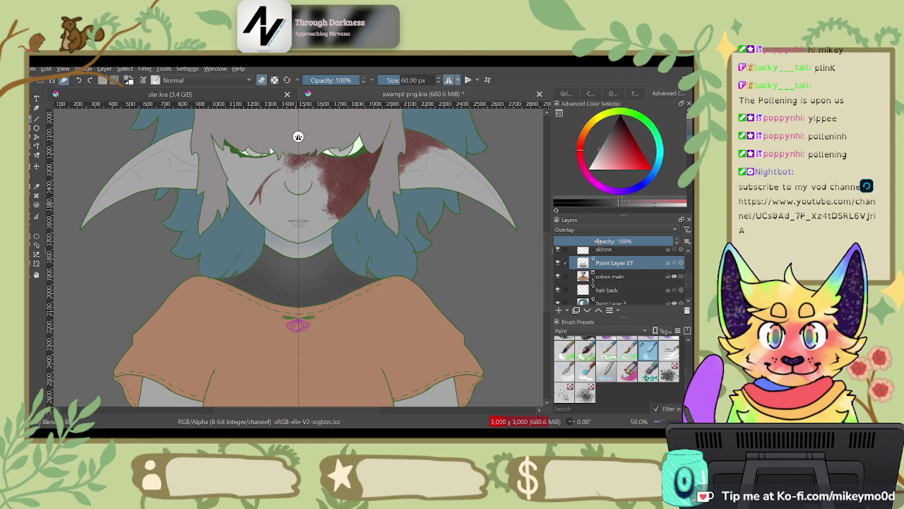
scroll(298, 136, down, 5)
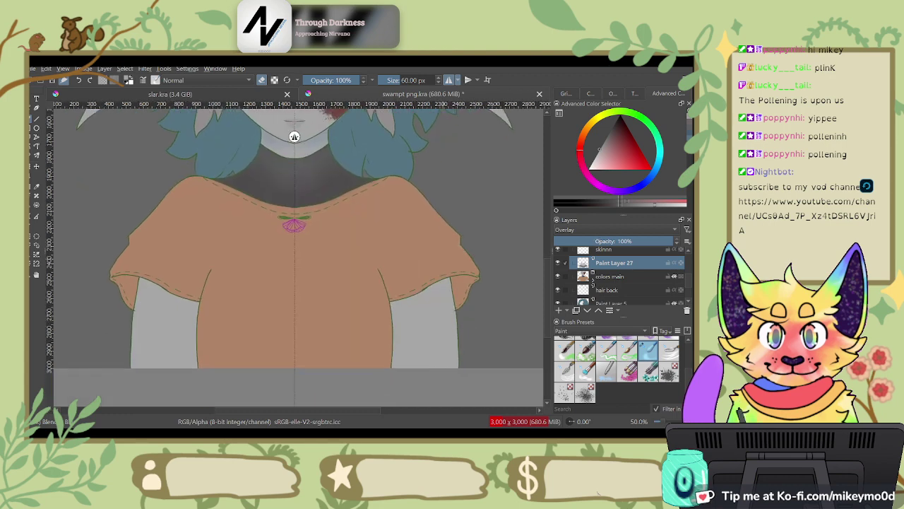
Step: Paint a mirrored muted blue shadow on the arm along the sleeve hem and into the sleeve opening with the 21.74 px bristle brush
ctrl+click(295, 136)
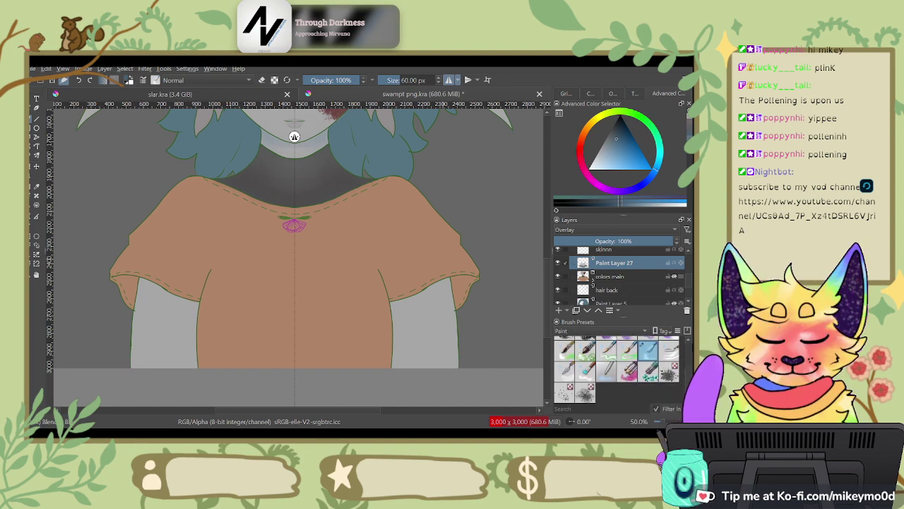
scroll(617, 369, up, 3)
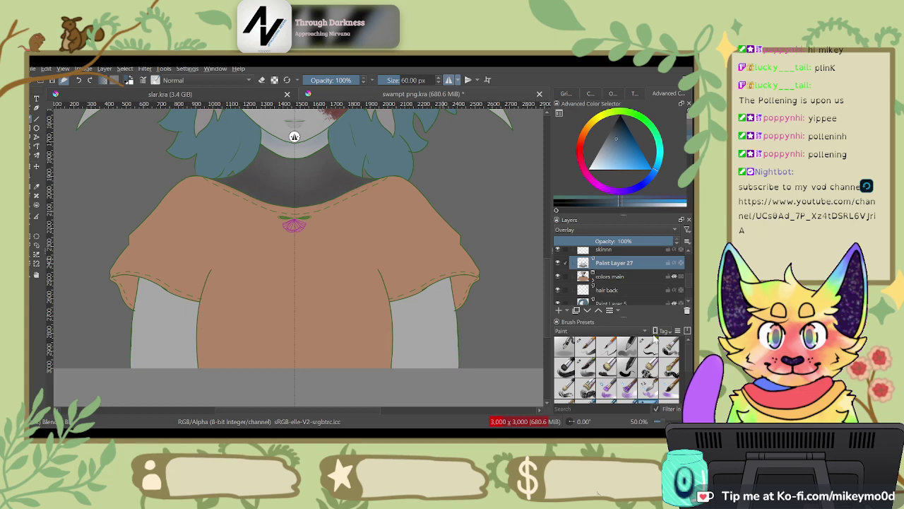
click(648, 345)
key(ctrl+])
key(ctrl+])
key(ctrl+])
key(ctrl+])
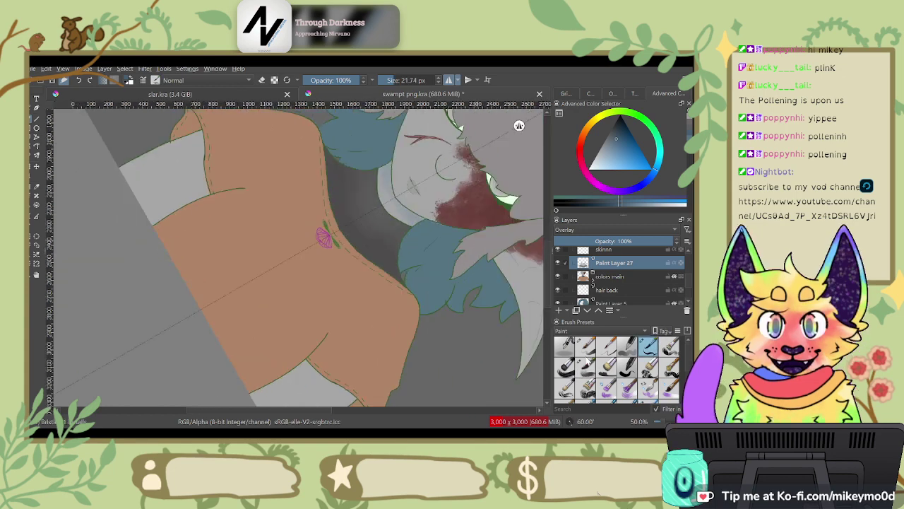
scroll(526, 372, up, 2)
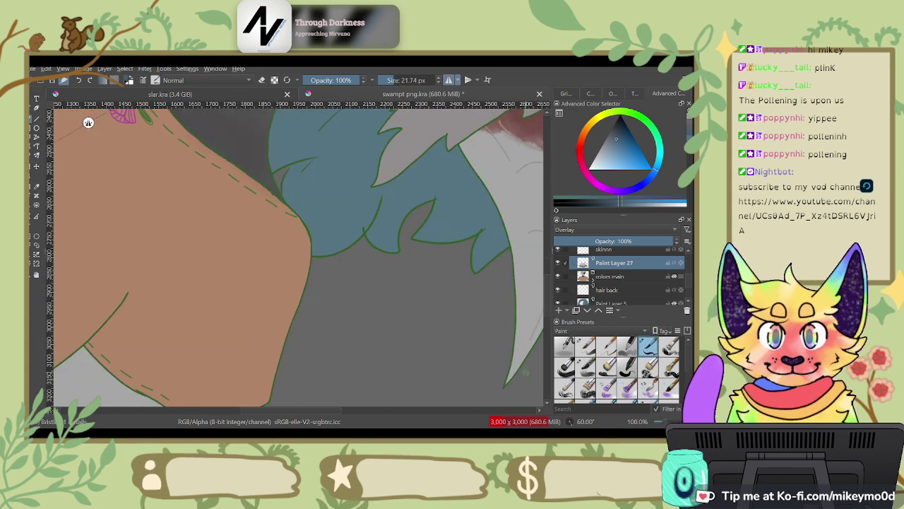
drag(204, 285, 392, 154)
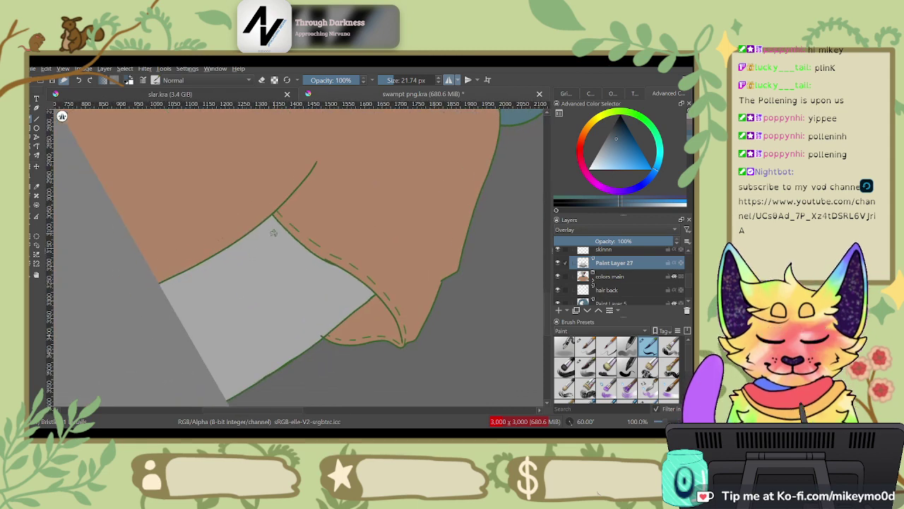
mouse_move(273, 233)
mouse_down()
mouse_move(316, 261)
mouse_move(265, 222)
mouse_move(337, 279)
mouse_move(332, 267)
mouse_move(352, 280)
mouse_up()
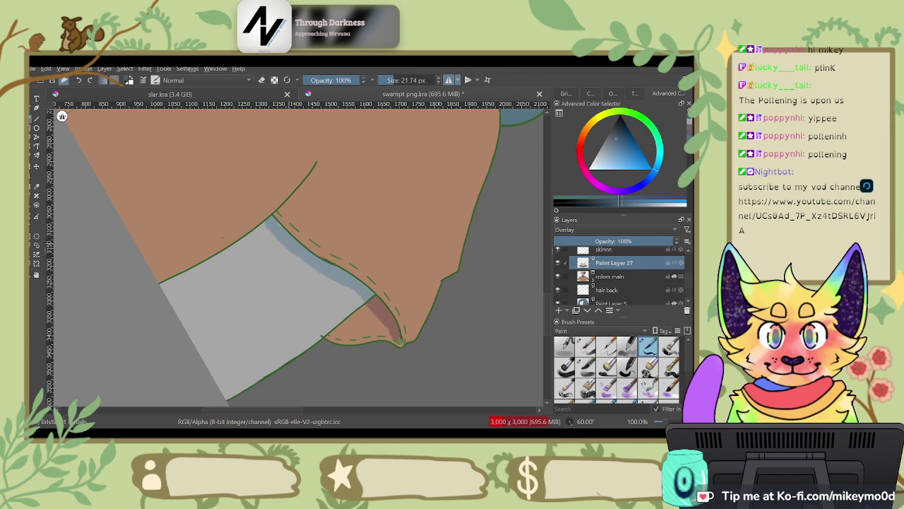
Step: Fill the inside of the sleeve opening with the blue shadow colour and add strokes across the outer upper arm
key(6)
key(6)
key(6)
key(6)
key(6)
key(6)
key(6)
key(6)
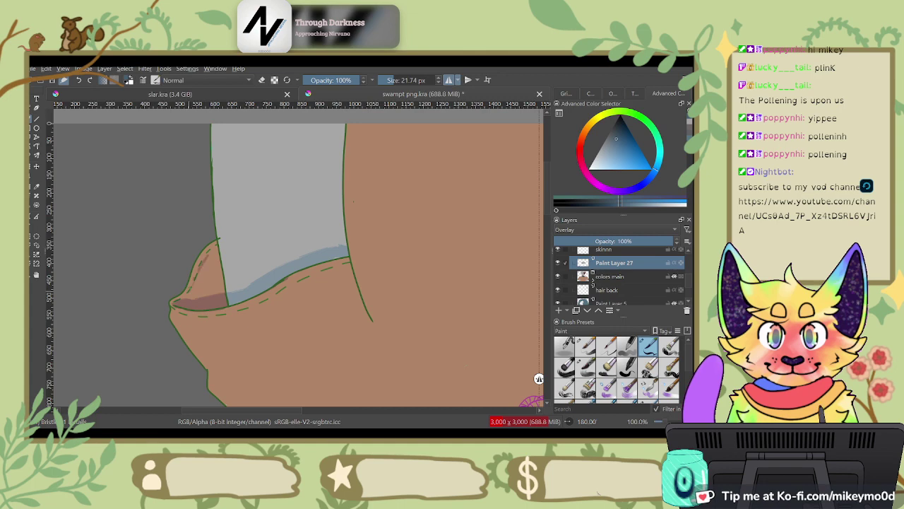
mouse_move(202, 263)
mouse_down()
mouse_move(208, 279)
mouse_move(227, 256)
mouse_up()
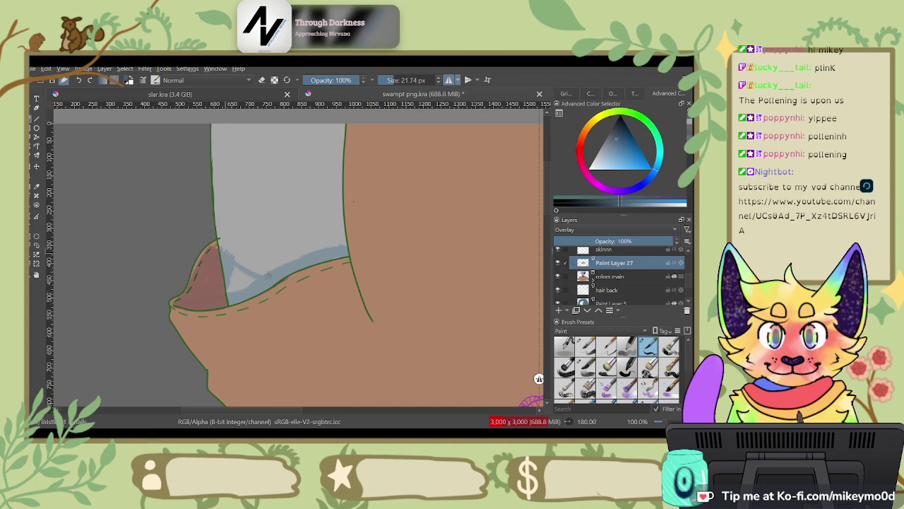
Step: Widen the blue shadow across the upper arm below the sleeve hem, undoing unwanted strokes
key(6)
key(6)
key(6)
key(6)
key(6)
key(6)
mouse_move(315, 181)
mouse_down()
mouse_move(325, 299)
mouse_move(347, 177)
mouse_up()
key(ctrl+z)
mouse_move(269, 190)
mouse_down()
mouse_move(278, 215)
mouse_move(302, 231)
mouse_up()
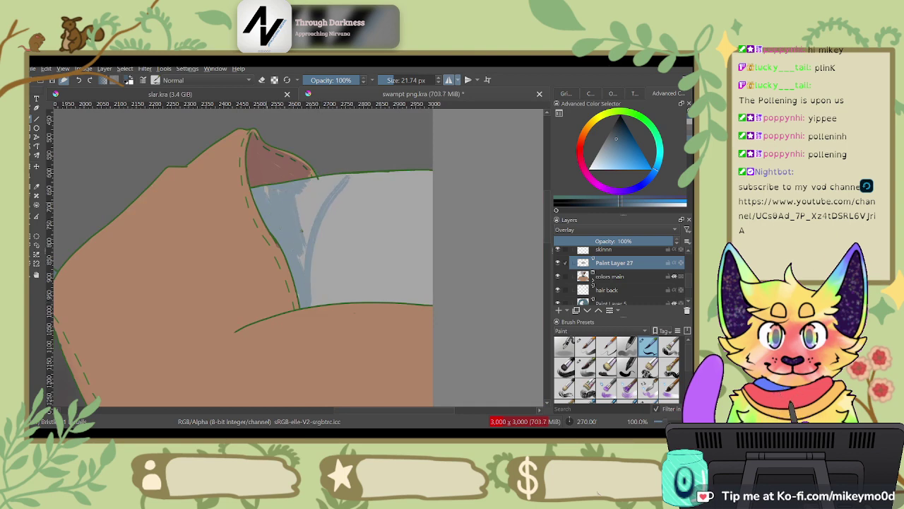
key(ctrl+z)
key(ctrl+z)
key(ctrl+z)
drag(308, 182, 310, 298)
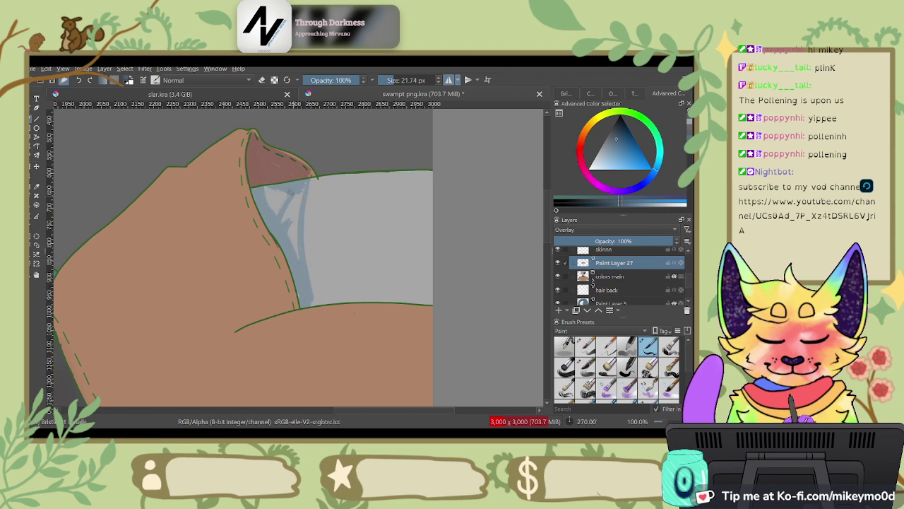
mouse_move(277, 187)
mouse_down()
mouse_move(268, 212)
mouse_move(305, 218)
mouse_move(306, 183)
mouse_up()
Step: Extend the blue shadow down the inner edge of the arm beside the torso
key(6)
key(6)
key(6)
key(6)
key(6)
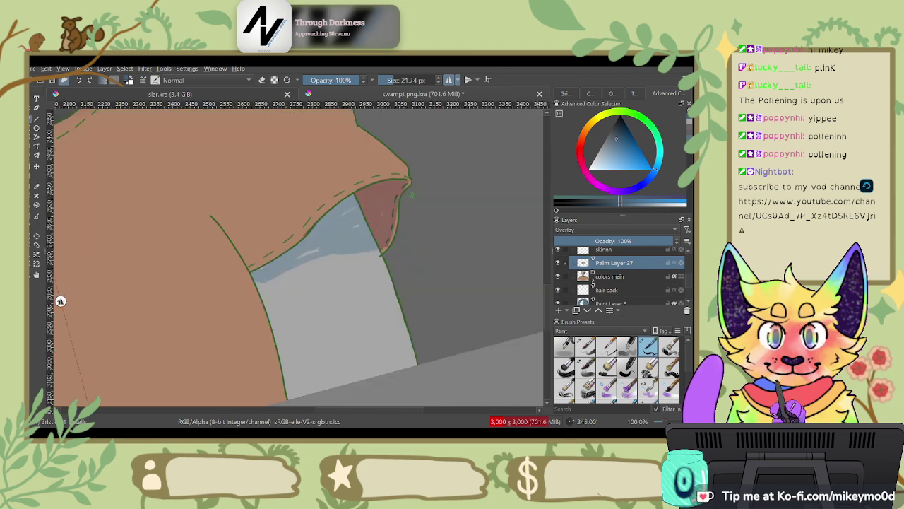
drag(61, 301, 91, 131)
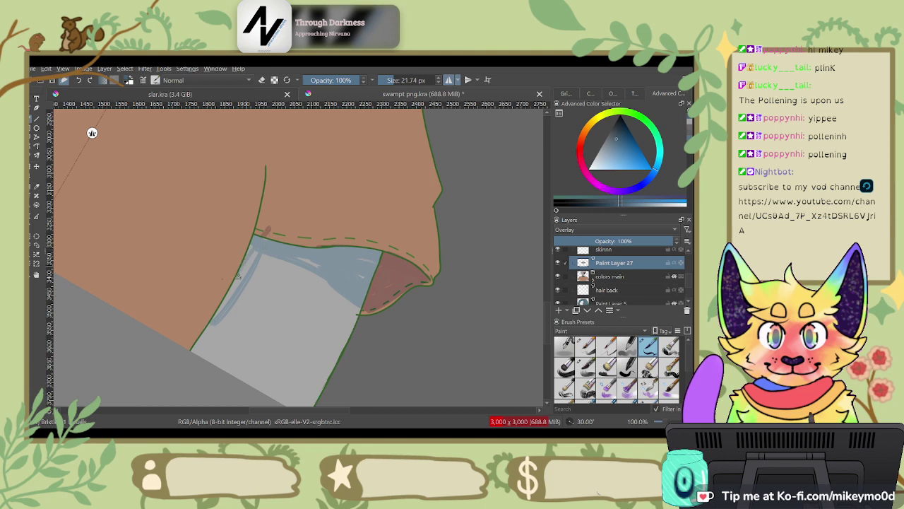
drag(237, 277, 199, 349)
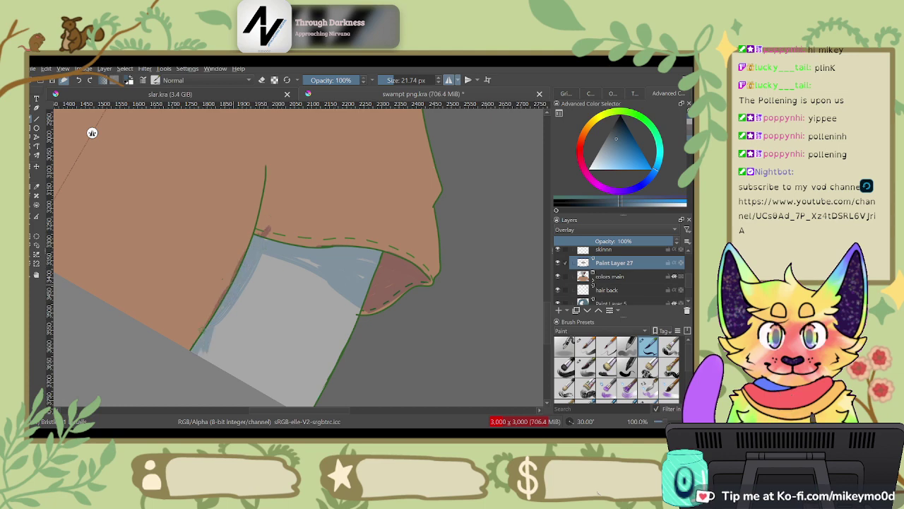
Step: Blend the shading inside the sleeve opening and across the upper arm with the 60 px blender brush
key(5)
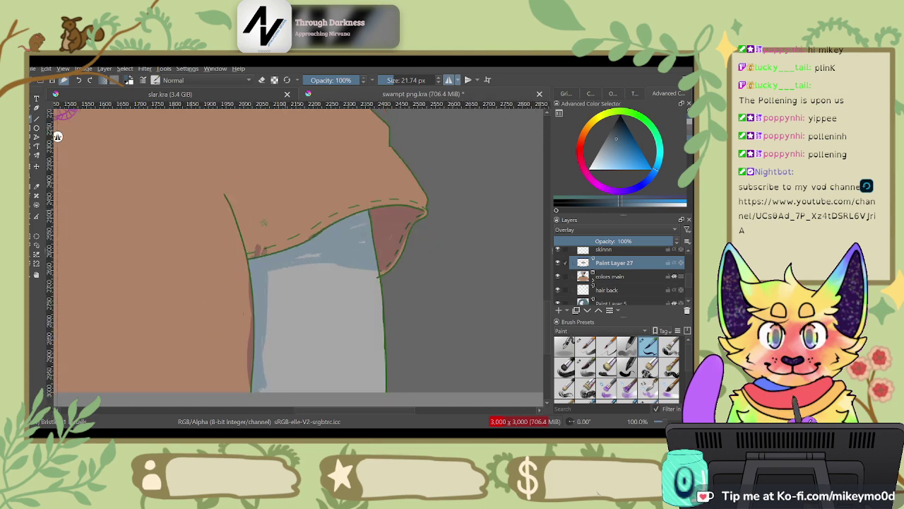
drag(688, 364, 687, 384)
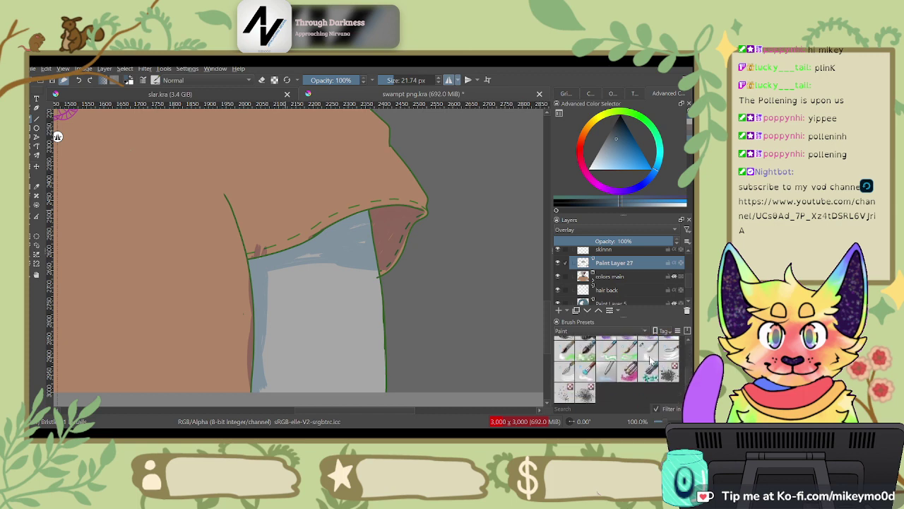
click(648, 351)
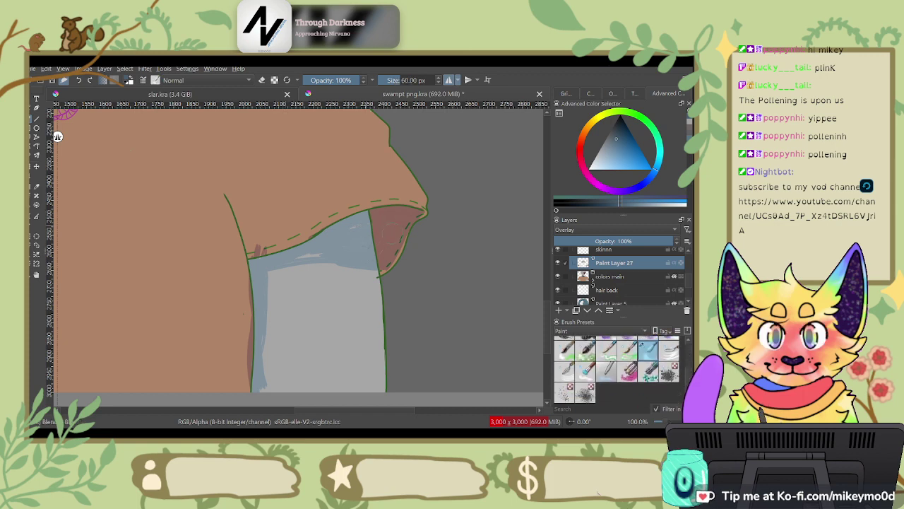
drag(392, 233, 374, 251)
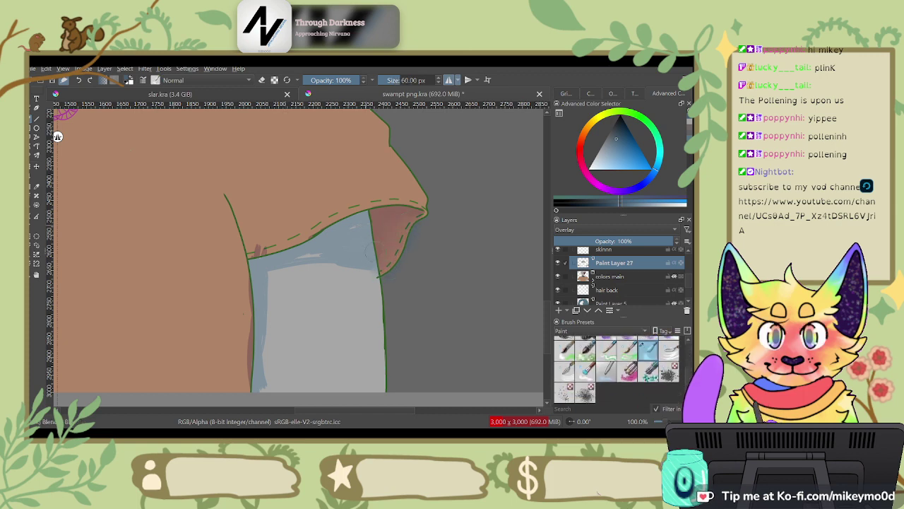
mouse_move(273, 263)
mouse_down()
mouse_move(267, 284)
mouse_move(279, 286)
mouse_move(266, 314)
mouse_move(318, 290)
mouse_move(355, 242)
mouse_move(357, 278)
mouse_up()
Step: Blend the blue shadow along the inner edge of the arm and soften its lower boundary into the grey skin
key(4)
key(4)
key(4)
key(4)
key(4)
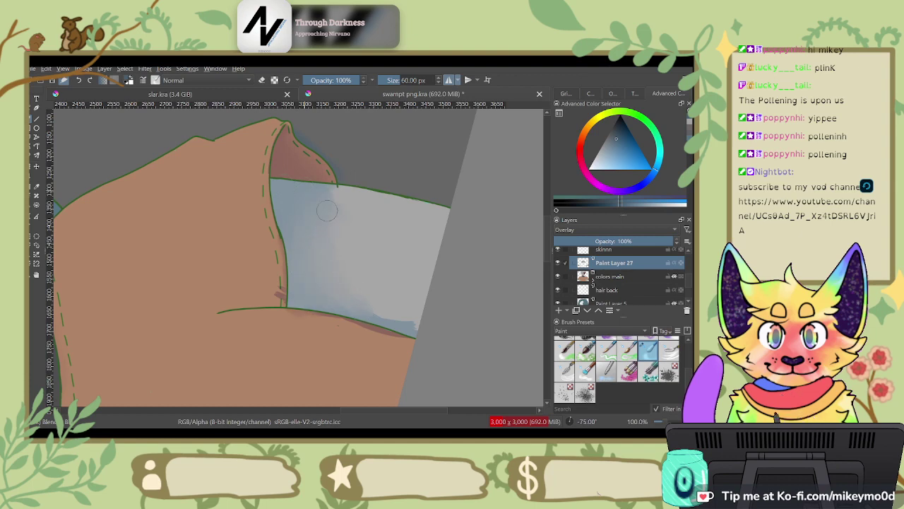
key(5)
drag(270, 271, 263, 332)
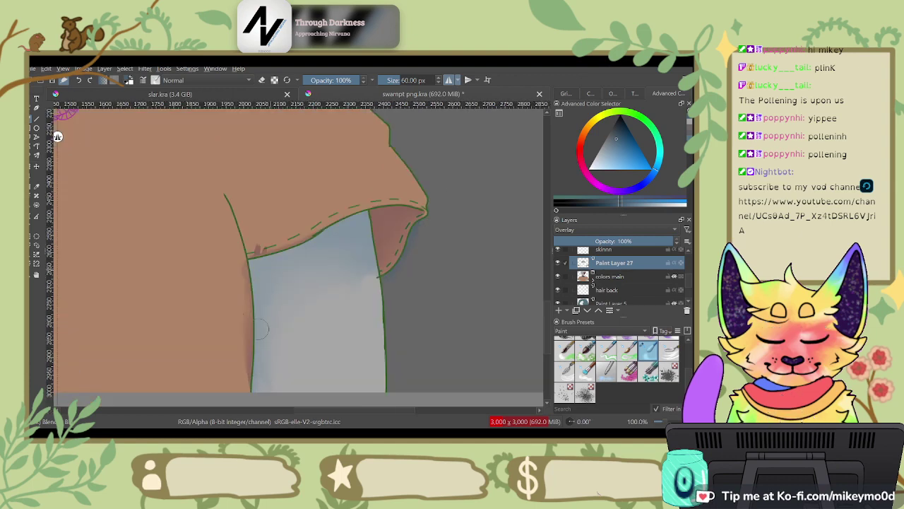
drag(327, 291, 360, 245)
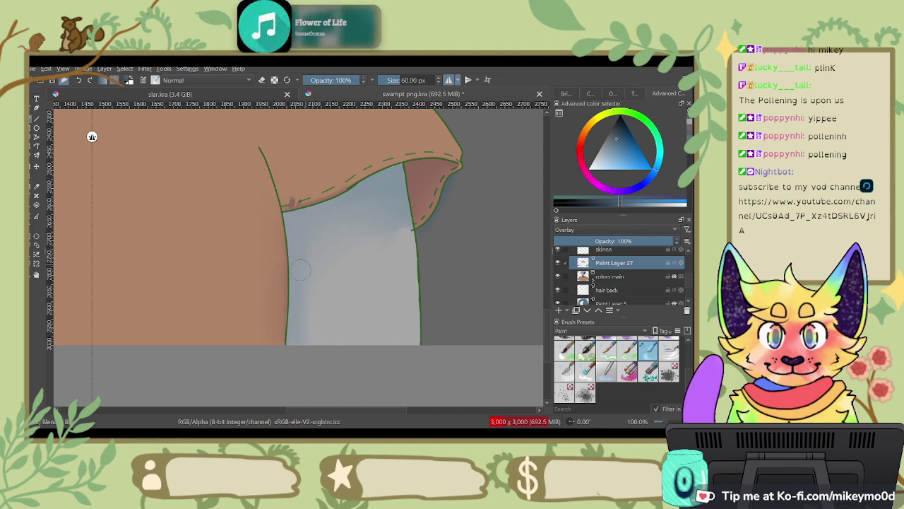
Step: Smooth the remaining transitions of the blue arm shading, working from several canvas rotations
key(4)
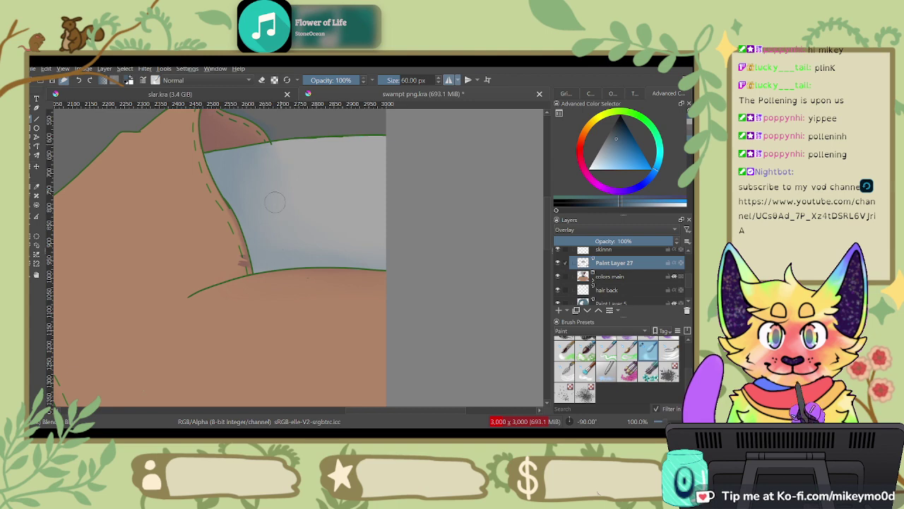
key(6)
key(6)
key(6)
key(6)
key(6)
key(6)
key(6)
key(6)
key(6)
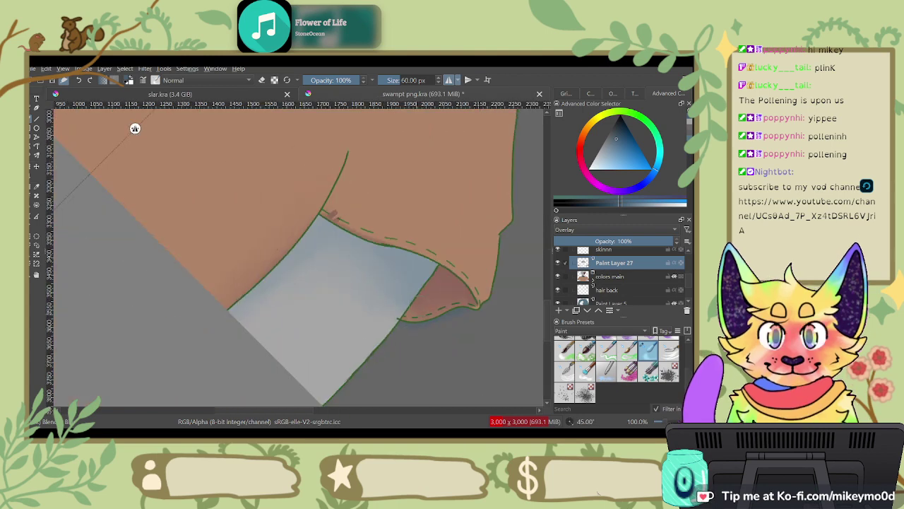
Step: Examine the arm shading in the whole upright artwork with the overview shown, comparing it with and without Paint Layer 27
click(612, 93)
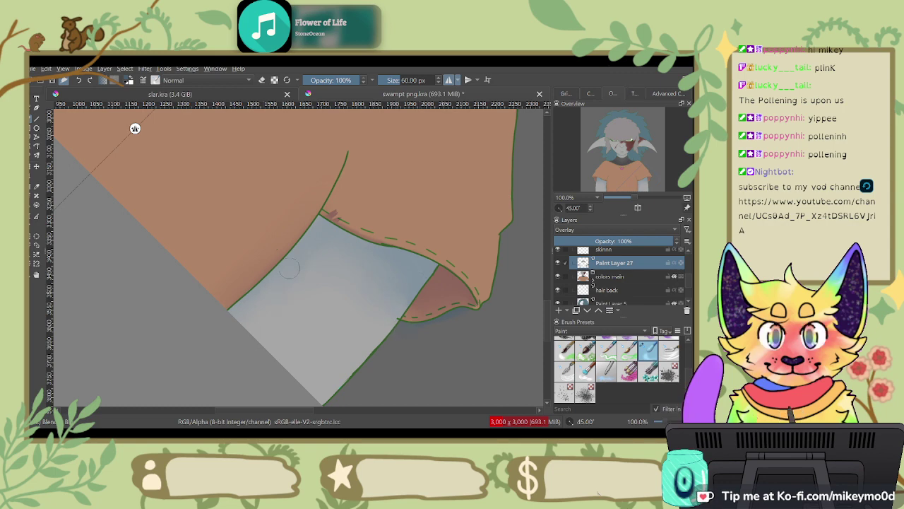
scroll(277, 308, down, 7)
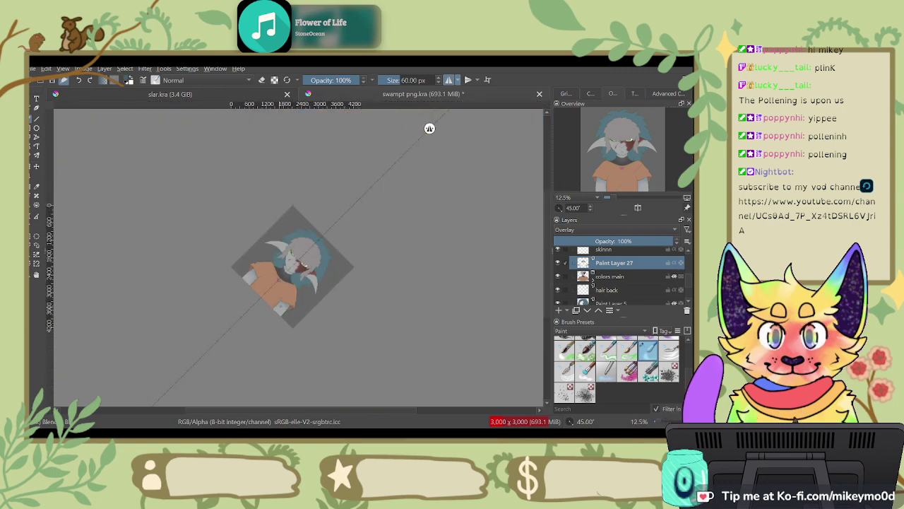
drag(430, 128, 299, 136)
click(558, 263)
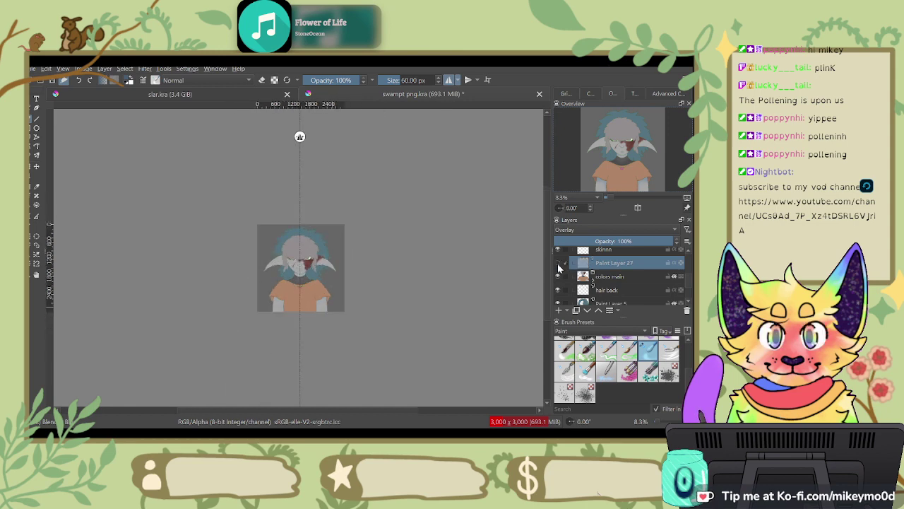
click(558, 263)
click(559, 264)
click(559, 263)
scroll(561, 257, up, 3)
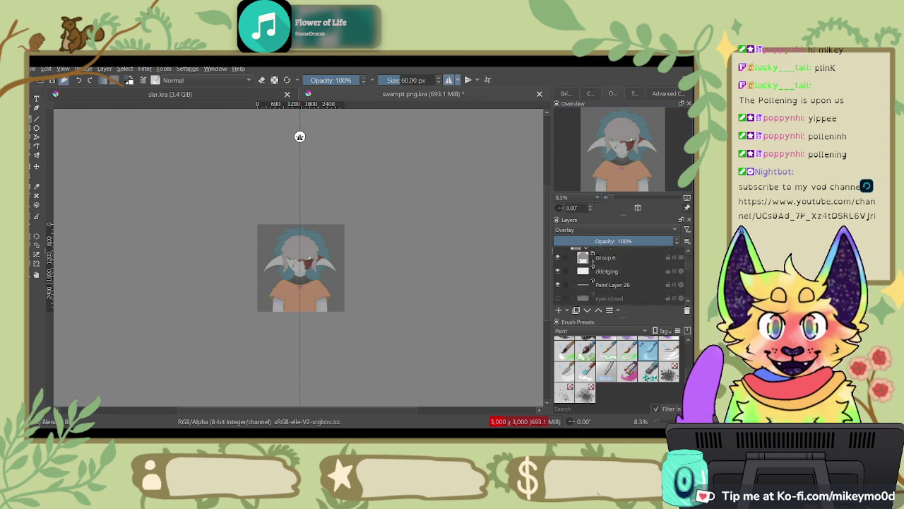
scroll(80, 258, up, 3)
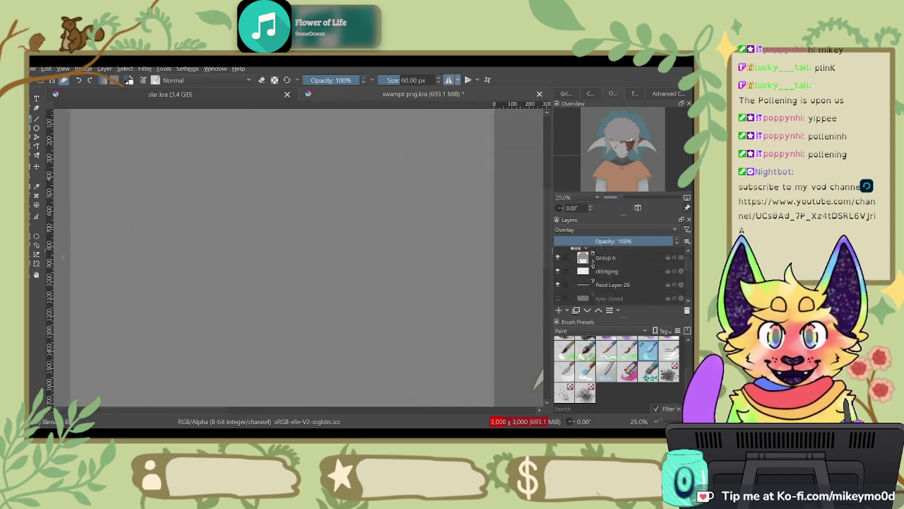
Step: Erase the stray shading spilling over the shirt's sleeve hem on Paint Layer 27 with the 40 px Basic Size Opacity brush
click(641, 185)
scroll(642, 186, up, 1)
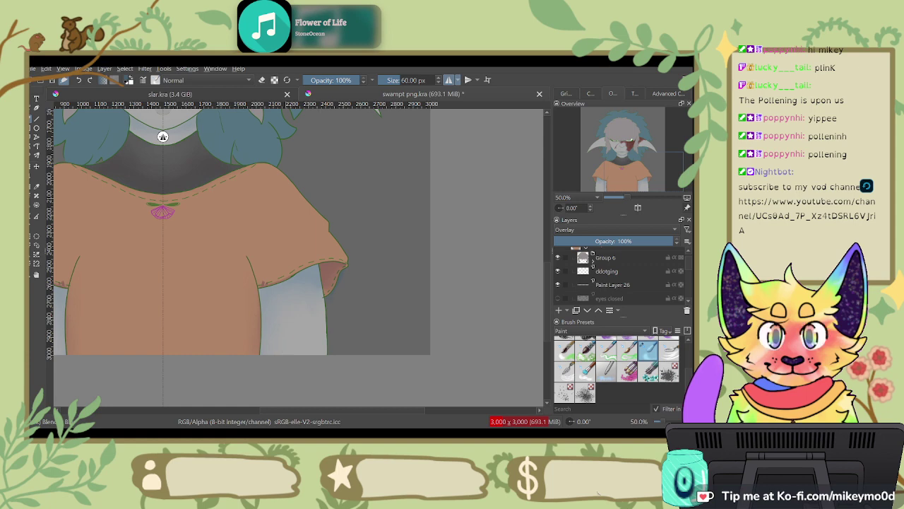
scroll(595, 351, up, 5)
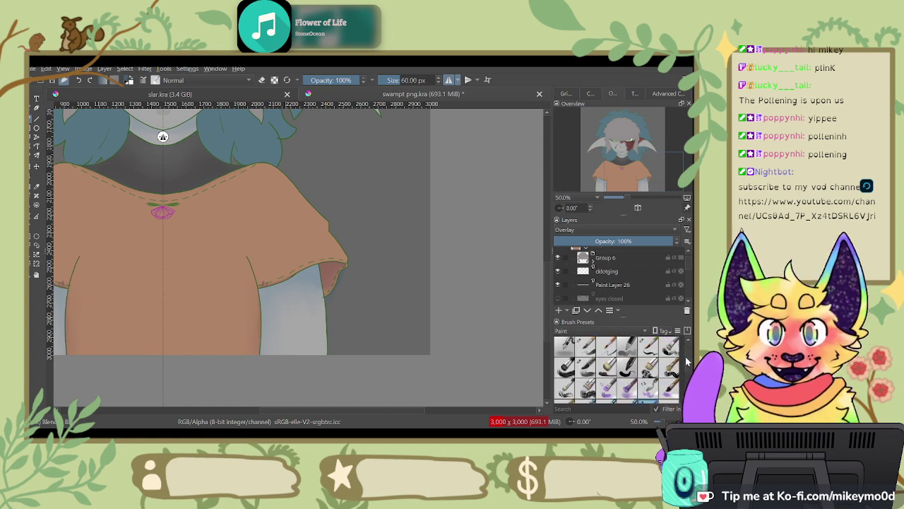
click(586, 346)
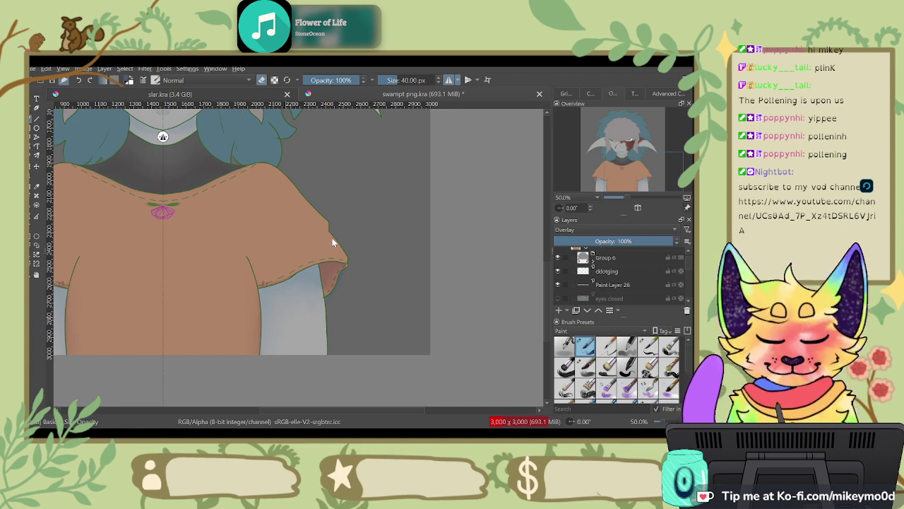
scroll(286, 272, up, 9)
drag(691, 267, 692, 279)
scroll(668, 297, down, 1)
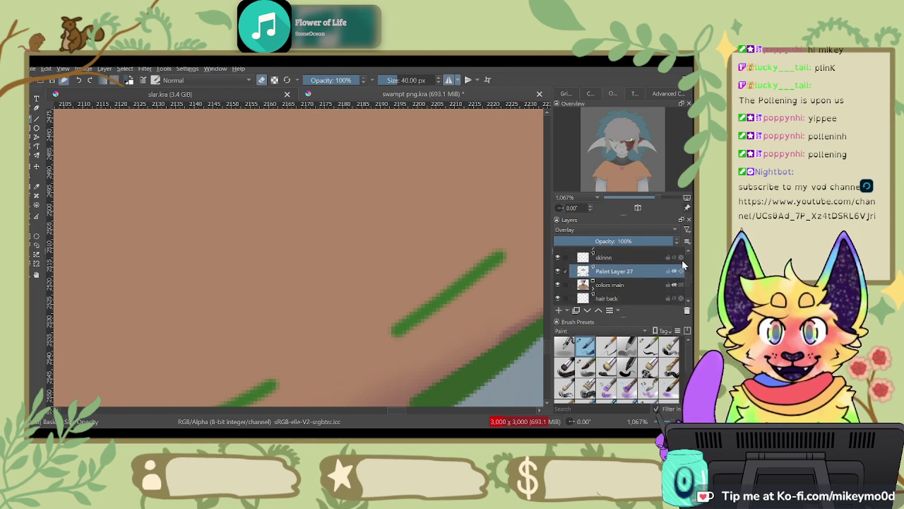
scroll(265, 263, down, 8)
key(6)
key(6)
key(6)
key(6)
key(6)
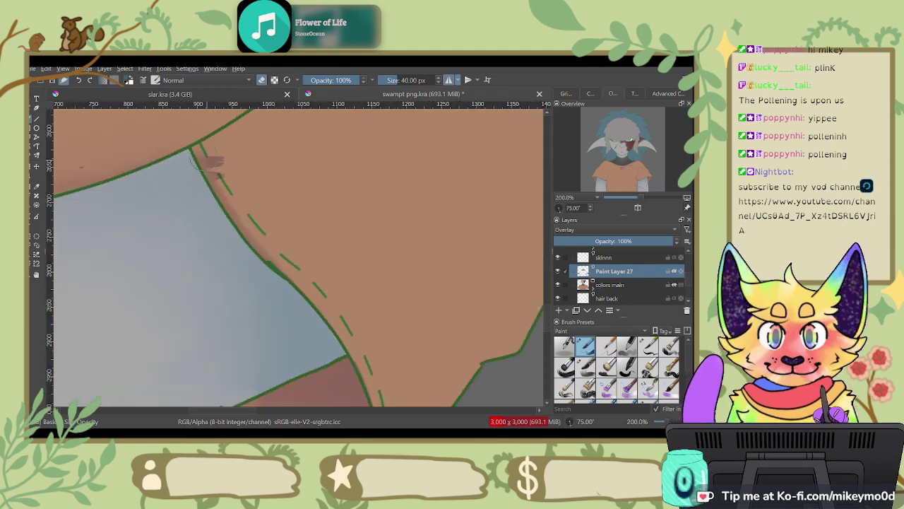
drag(214, 162, 225, 197)
key(ctrl+z)
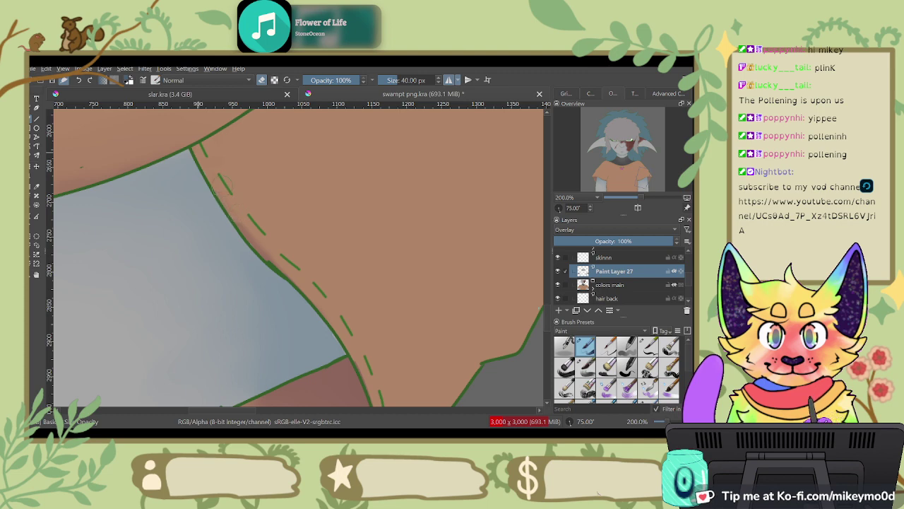
key(ctrl+z)
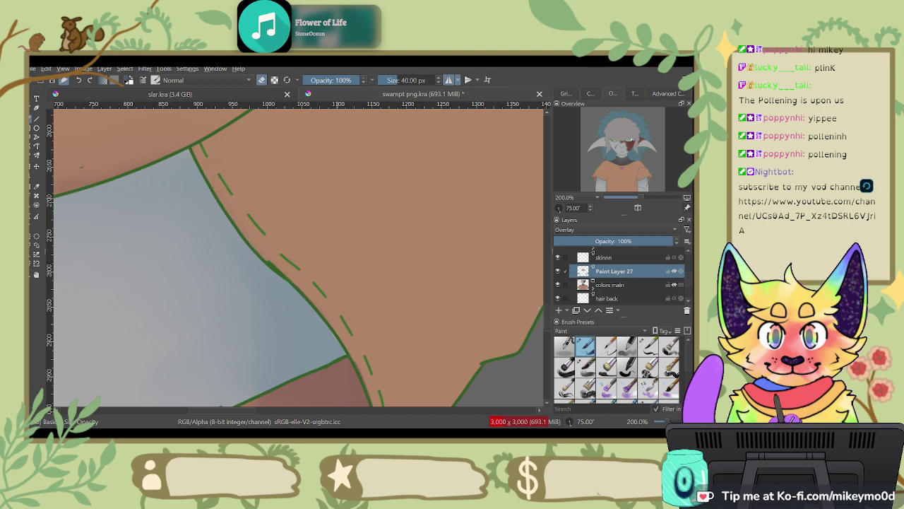
Step: Clean up the remaining shading spill along the sleeve hem outline with the 7.50 px Basic Details brush in eraser mode
click(606, 346)
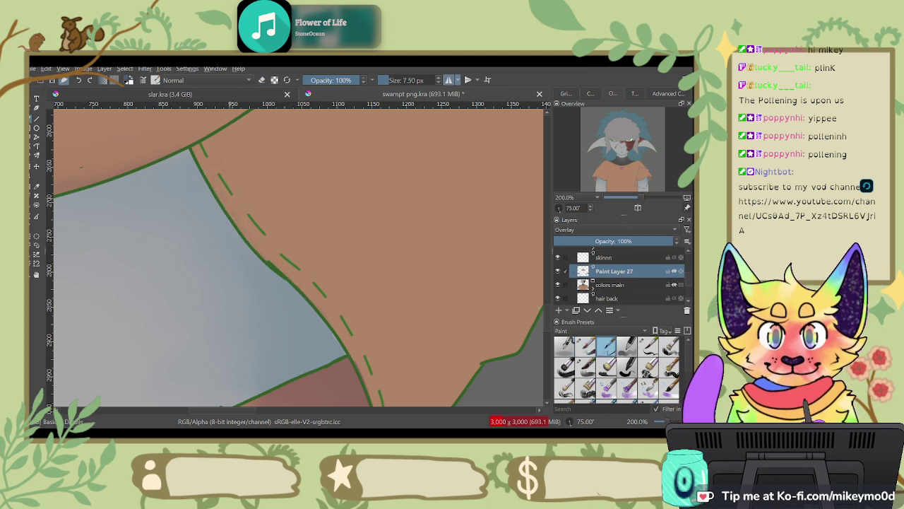
drag(200, 150, 222, 188)
key(6)
key(ctrl+z)
click(262, 80)
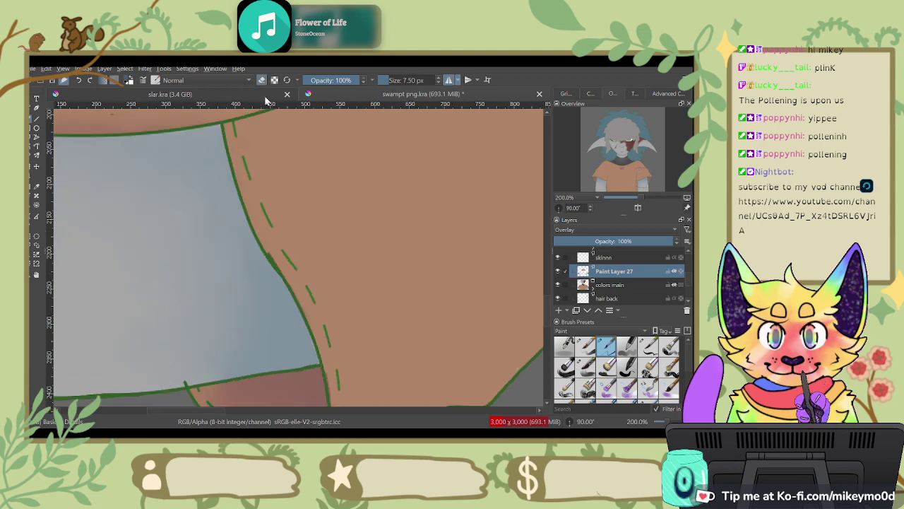
drag(341, 310, 361, 216)
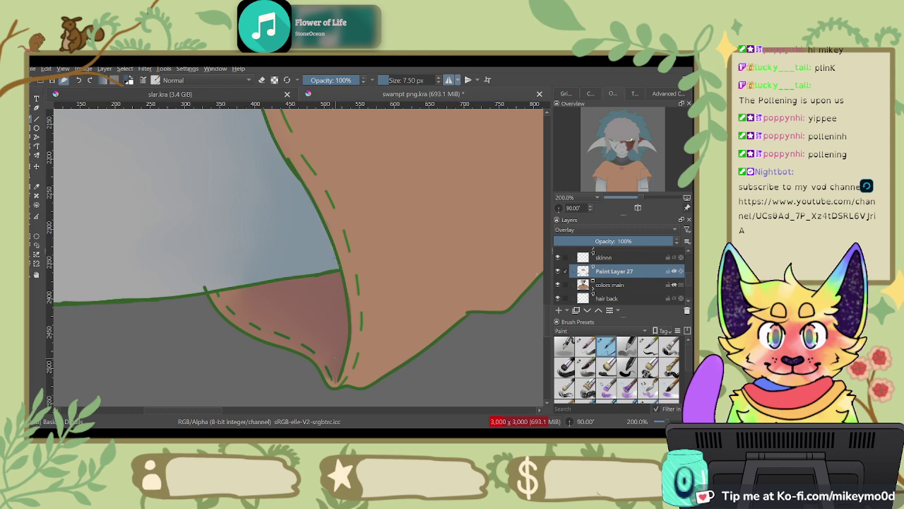
Step: Paint a thin shadow inside the sleeve opening along the underside of the hem with the 7.50 px Basic Details brush
key(4)
key(4)
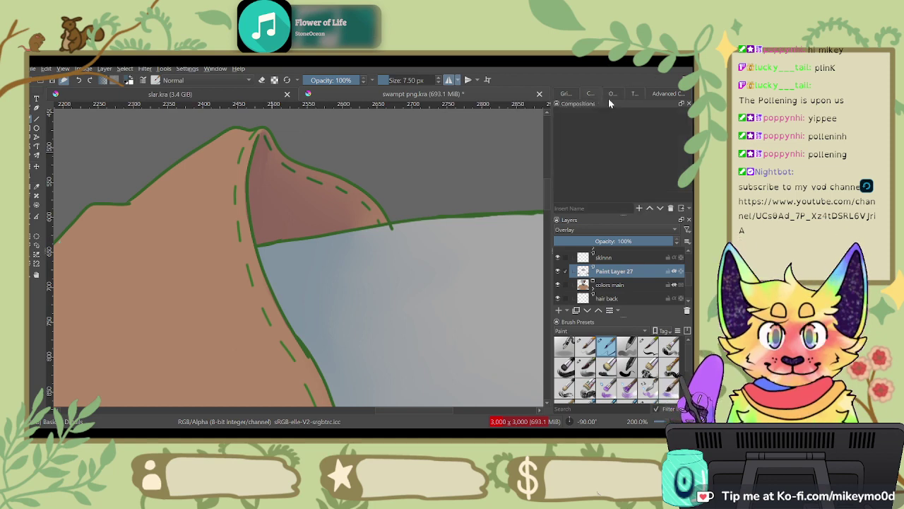
click(665, 93)
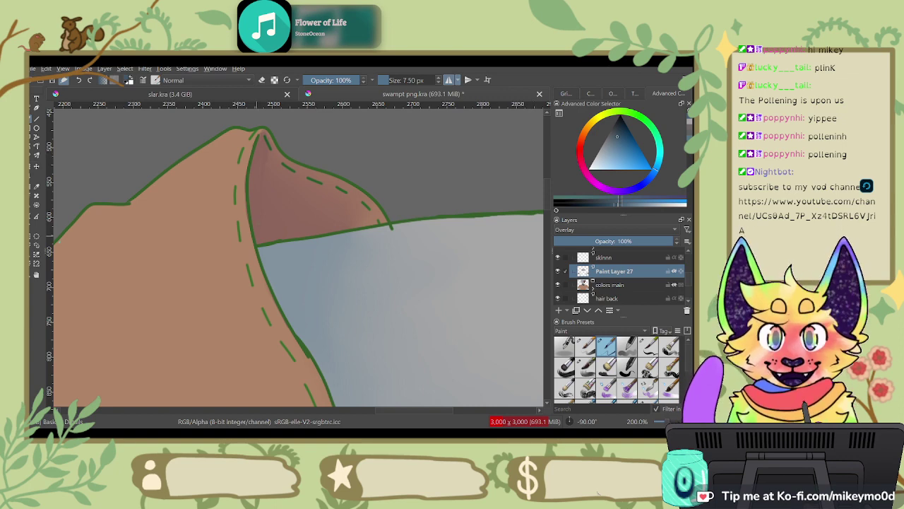
key(5)
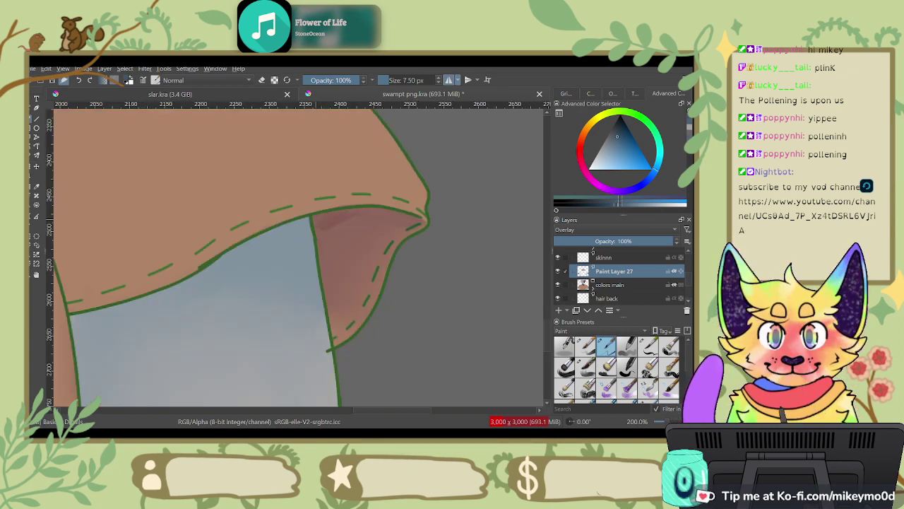
key(ctrl+])
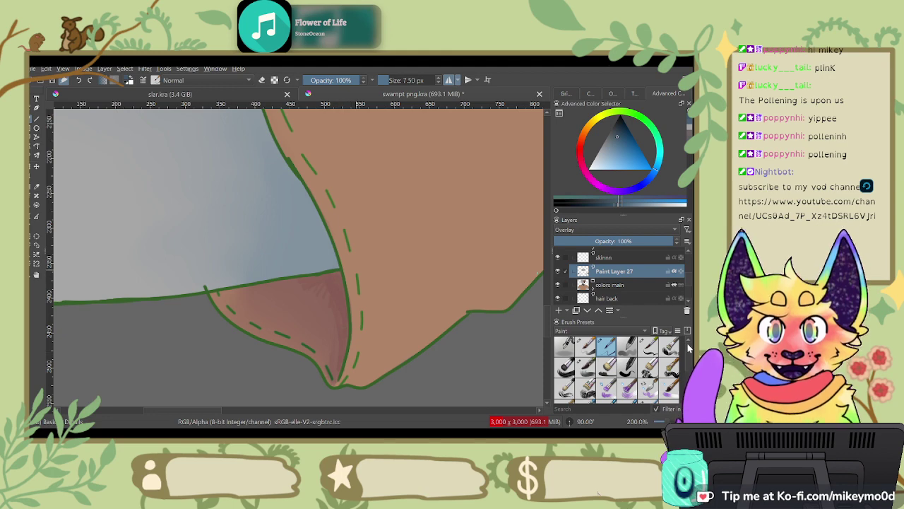
Step: Blend the thin shadow inside the sleeve opening with the 60 px blender brush
scroll(664, 363, down, 5)
click(648, 348)
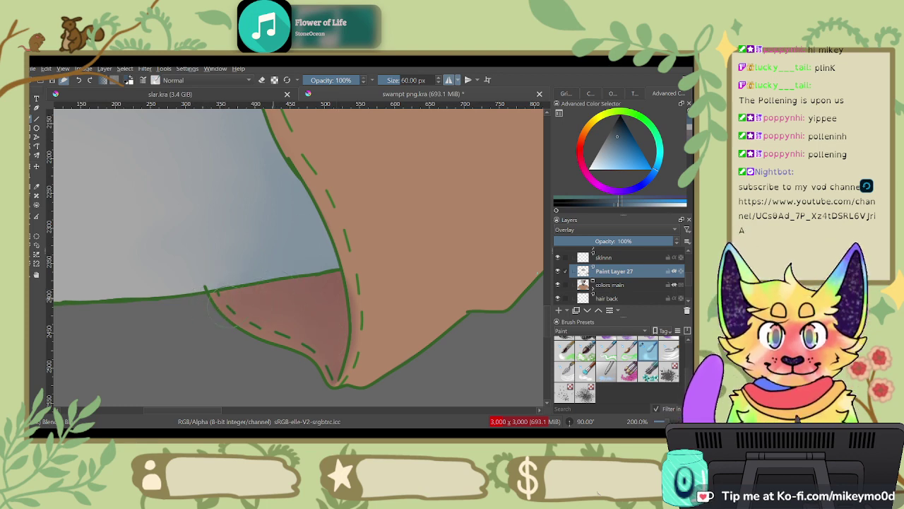
key(5)
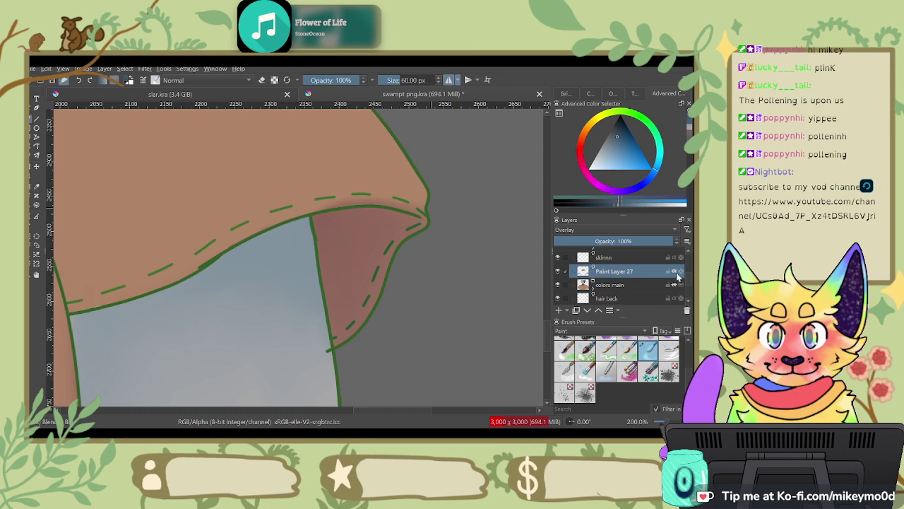
Step: Deepen the shading around the sleeve opening with the 40 px Basic Size Opacity brush and soften it with the 60 px blender
drag(685, 371, 687, 339)
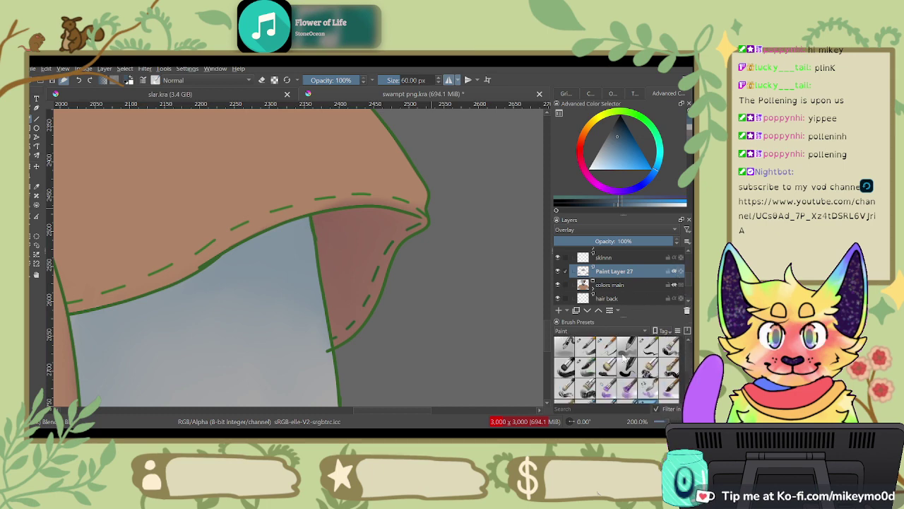
key(/)
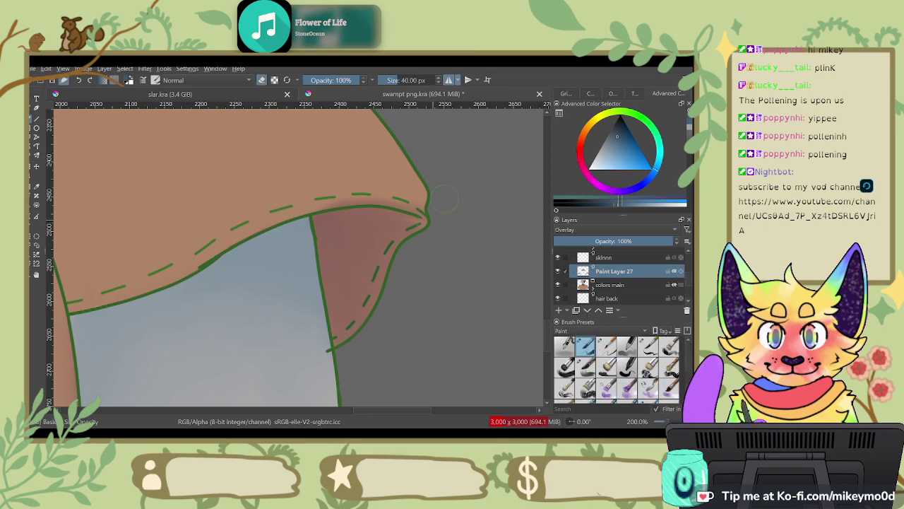
key(6)
key(6)
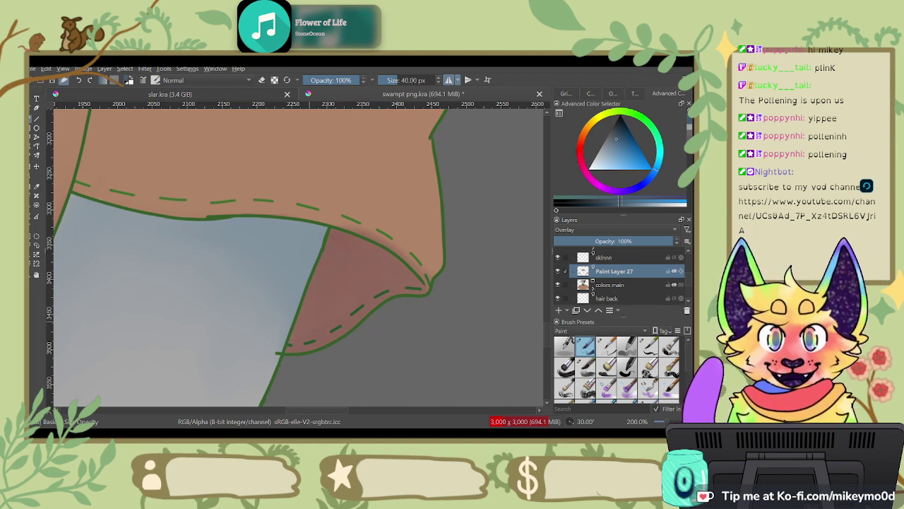
scroll(666, 372, down, 3)
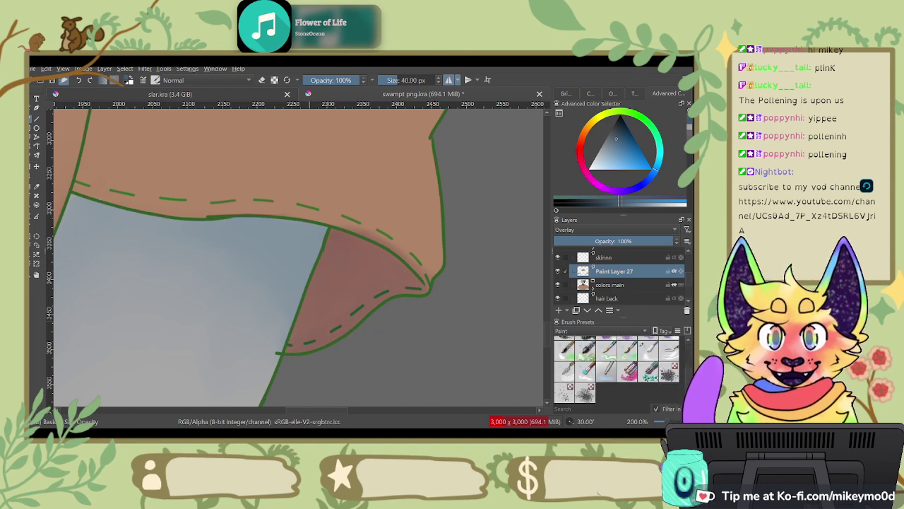
click(648, 348)
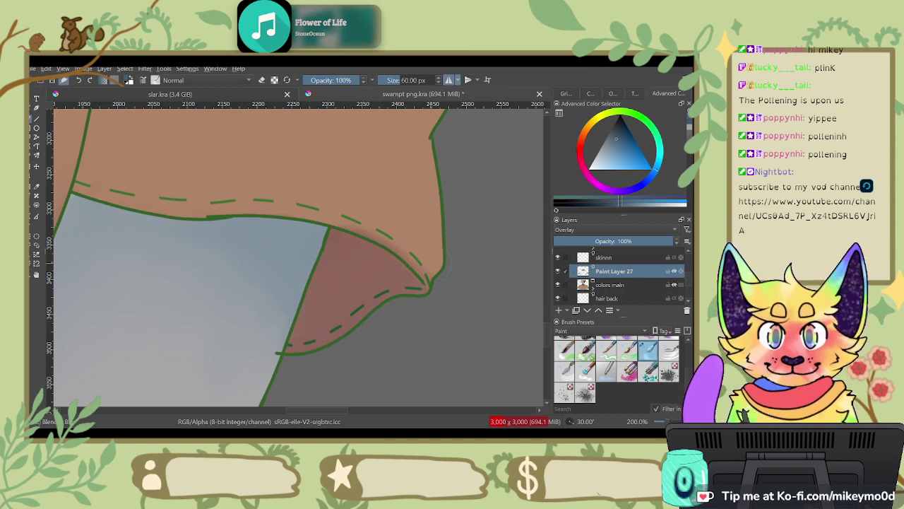
Step: Paint a darker shadow in the inner corner of the sleeve lining with a darker blue and the 75 px wet brush
click(605, 204)
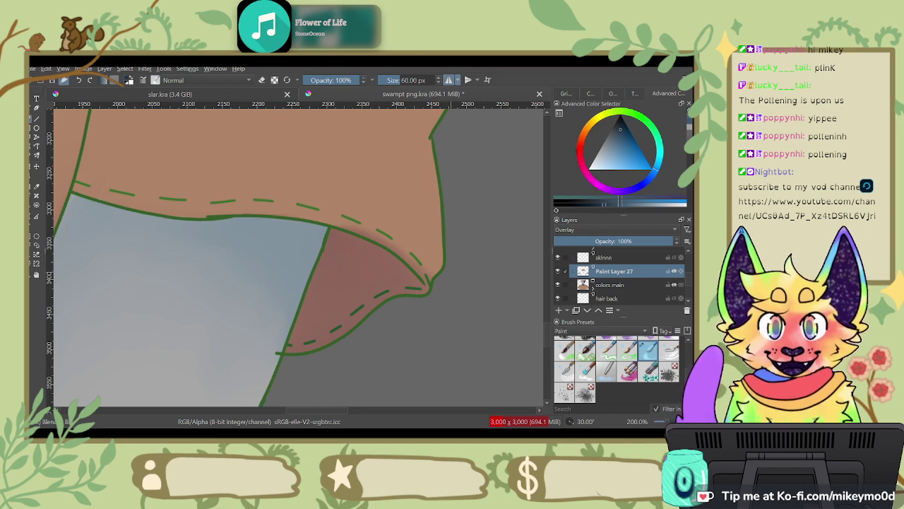
scroll(670, 369, up, 3)
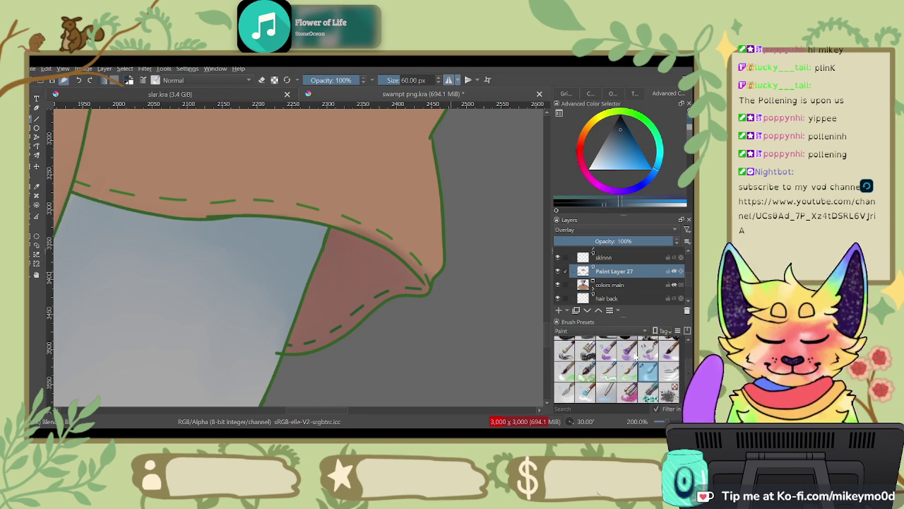
click(648, 349)
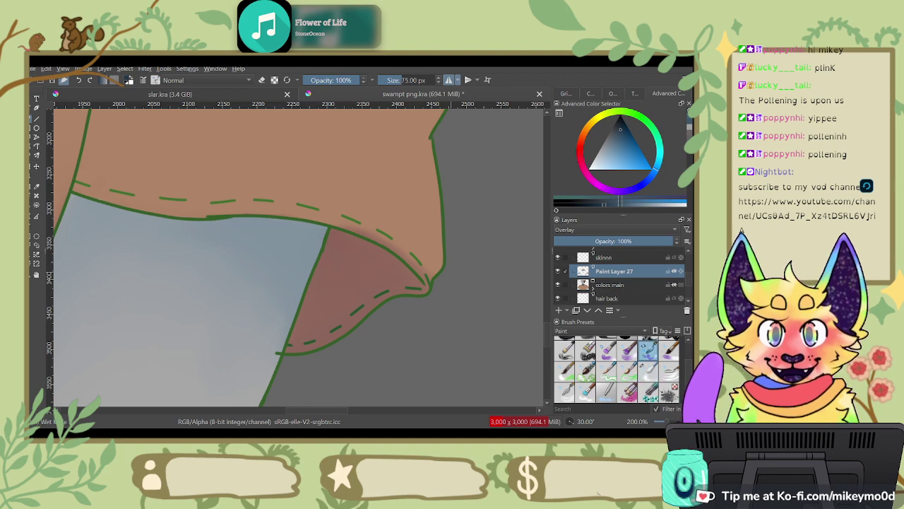
mouse_move(336, 242)
mouse_down()
mouse_move(330, 274)
mouse_move(374, 247)
mouse_move(353, 236)
mouse_move(376, 250)
mouse_move(340, 282)
mouse_up()
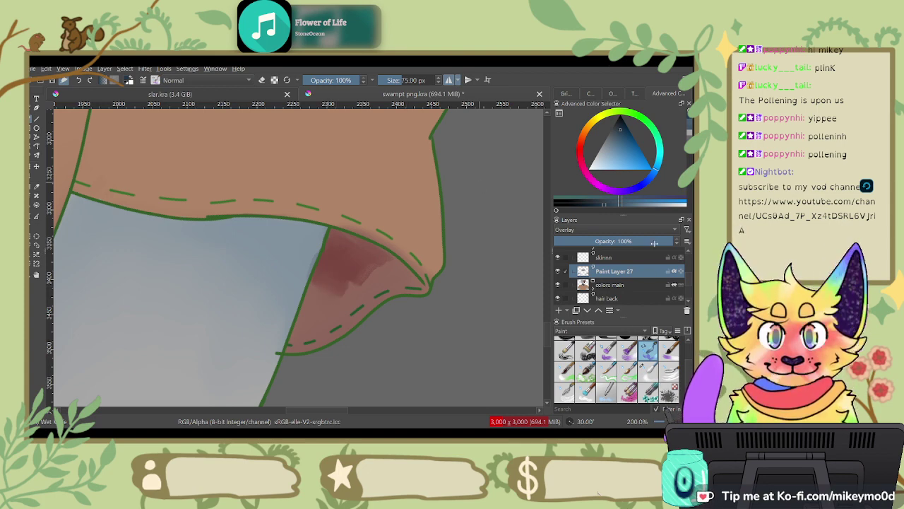
Step: Blend the dark patch into the sleeve lining with the blender brush, reducing its size to 15.63 px
click(647, 370)
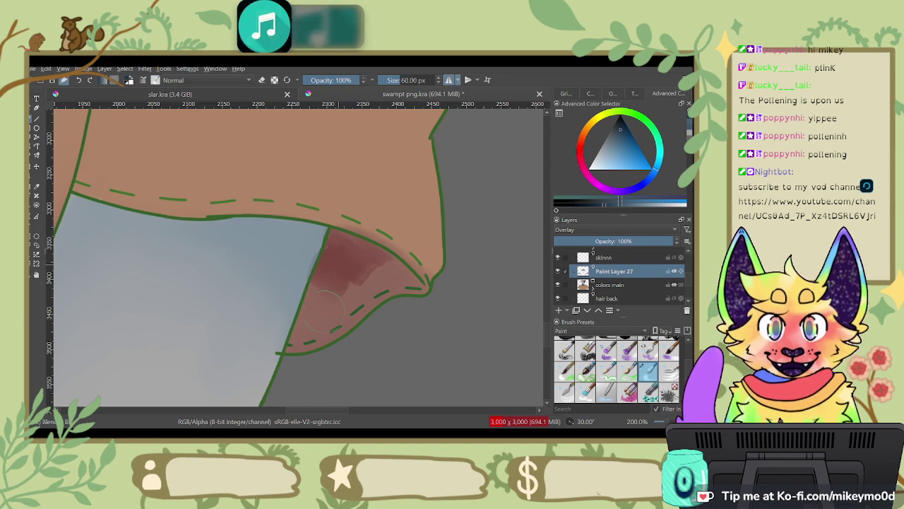
drag(416, 80, 395, 80)
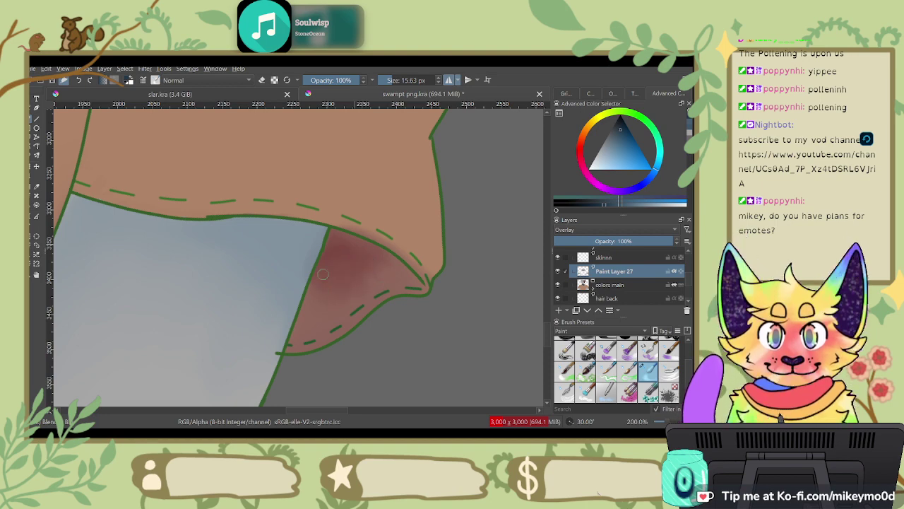
key(6)
key(4)
key(4)
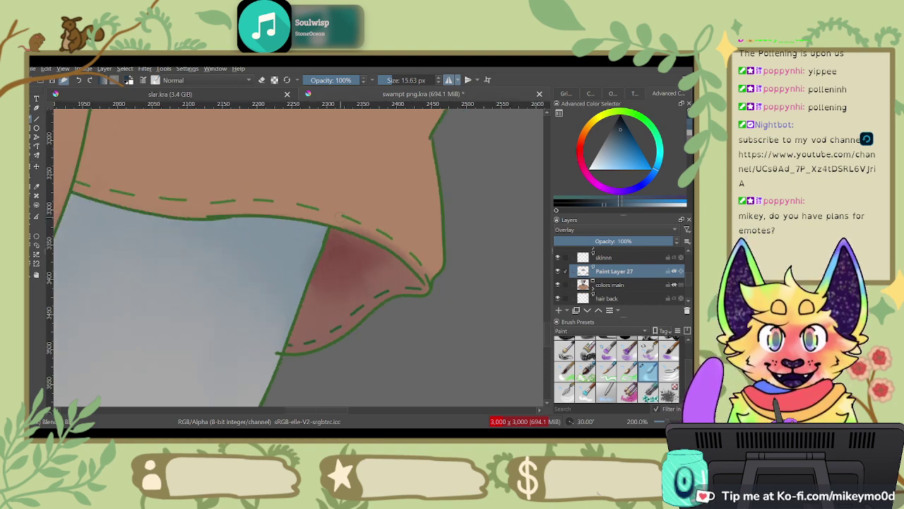
Step: Smooth the edges of the dark lining shadow toward the stitching with the 15.63 px blender from several canvas rotations
key(6)
key(4)
key(4)
key(4)
key(4)
key(4)
key(4)
key(4)
key(4)
key(4)
key(4)
key(4)
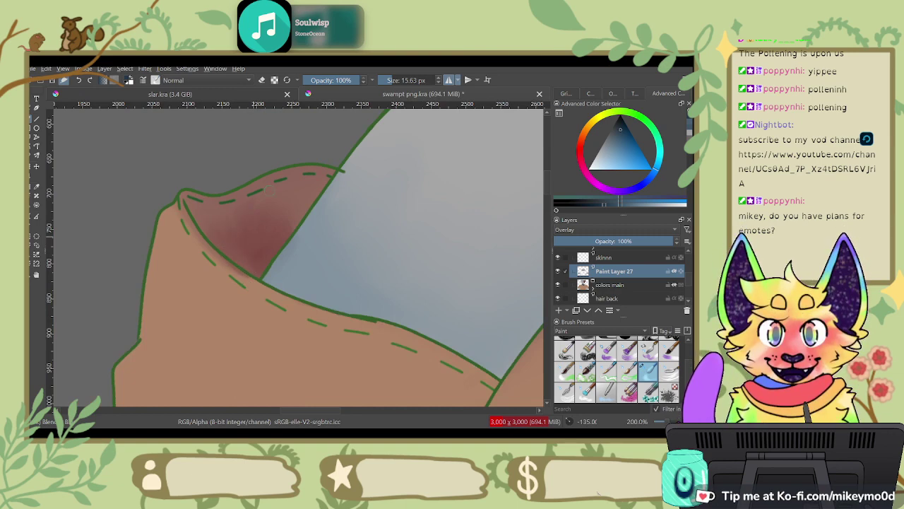
key(4)
key(4)
key(4)
key(4)
key(4)
key(4)
key(4)
key(4)
key(4)
key(4)
key(4)
key(4)
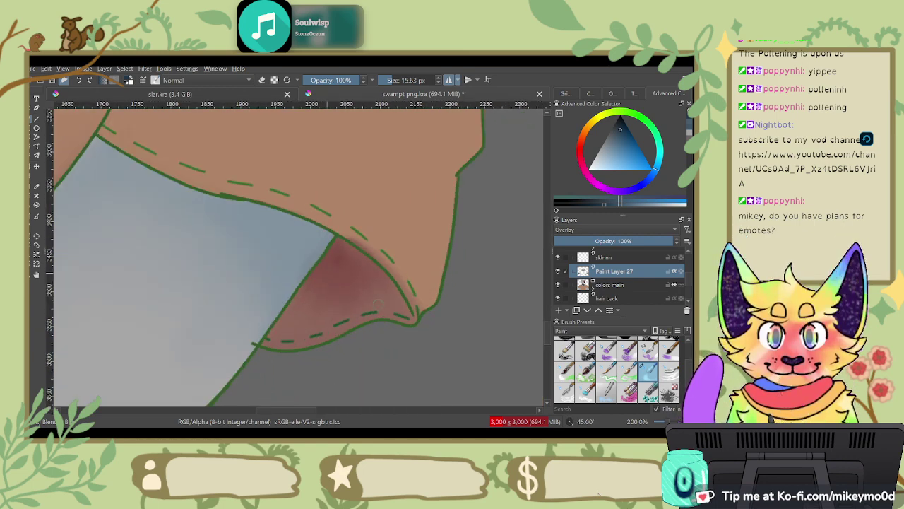
Step: Even out the sleeve lining shadow near the arm and hem outlines with the blender enlarged to 30.77 px
key(4)
key(4)
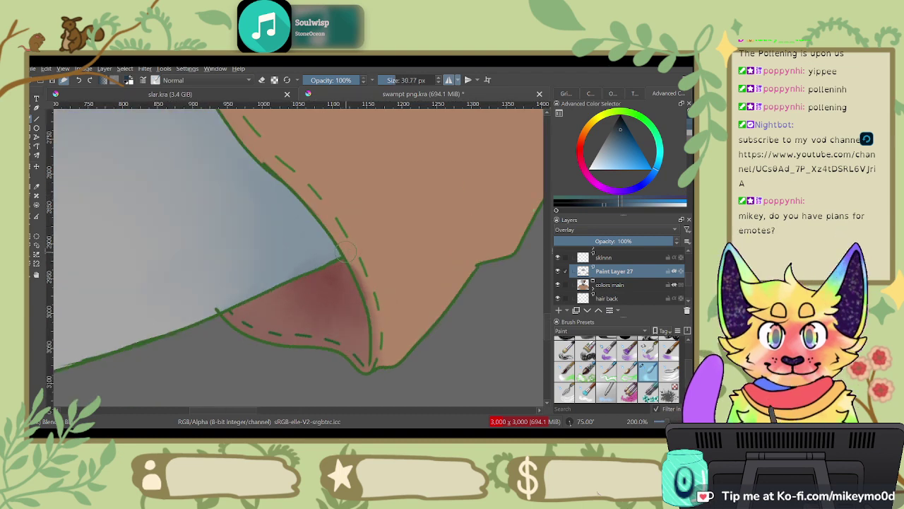
key(4)
key(4)
key(4)
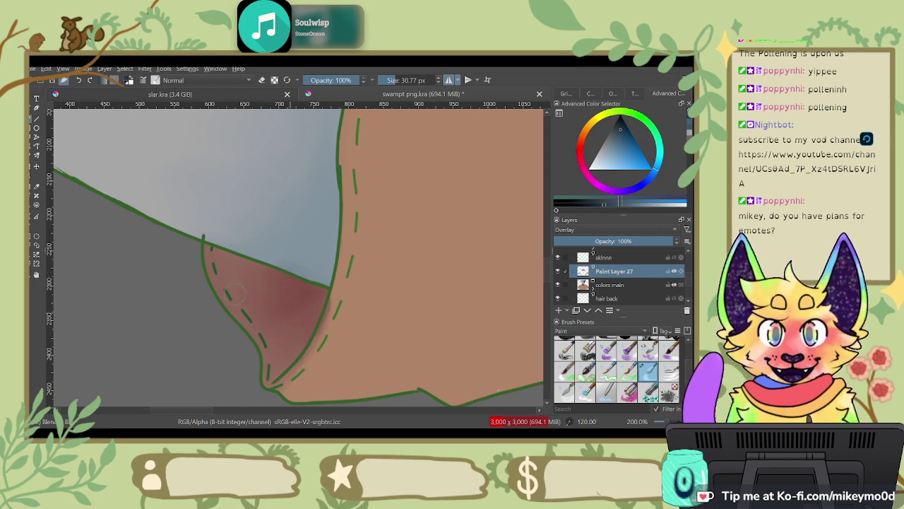
key(6)
key(6)
key(6)
key(6)
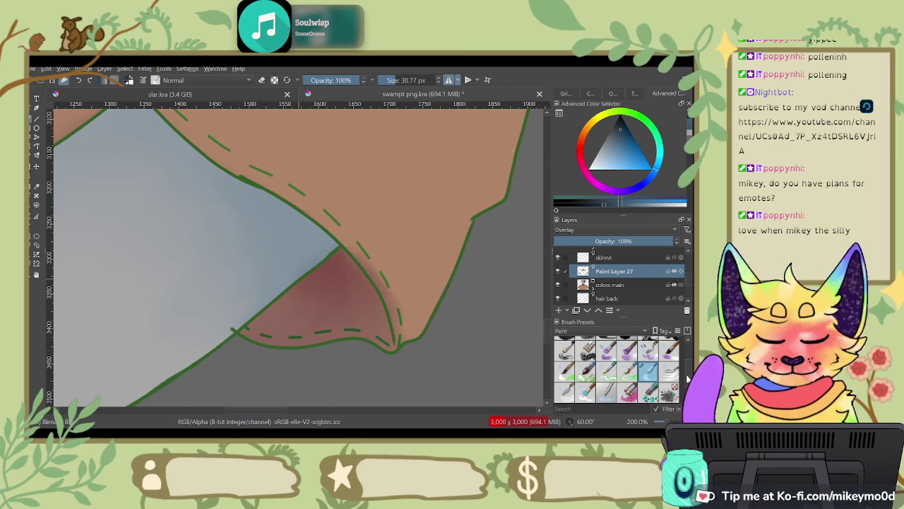
Step: Erase the shading spilling past the sleeve lining onto the stitched hem with the 7.50 px Basic Details brush in eraser mode
scroll(618, 360, up, 2)
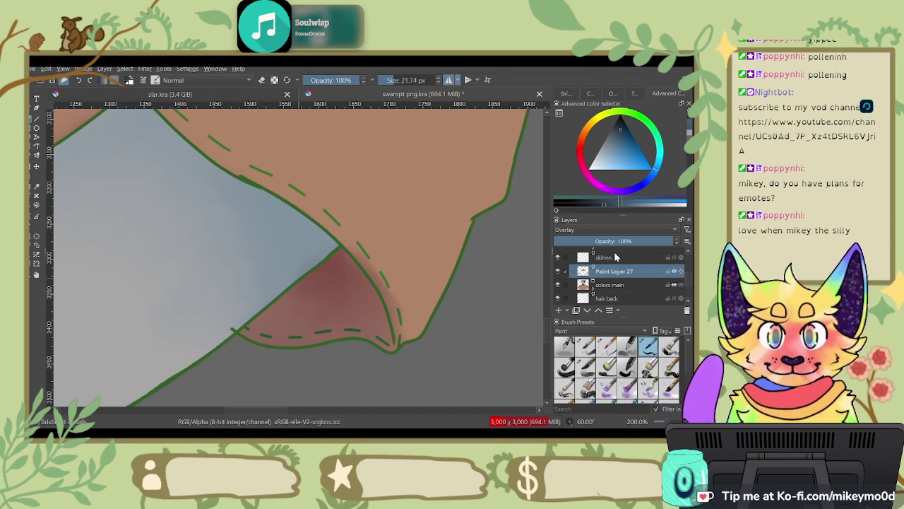
click(606, 345)
key(e)
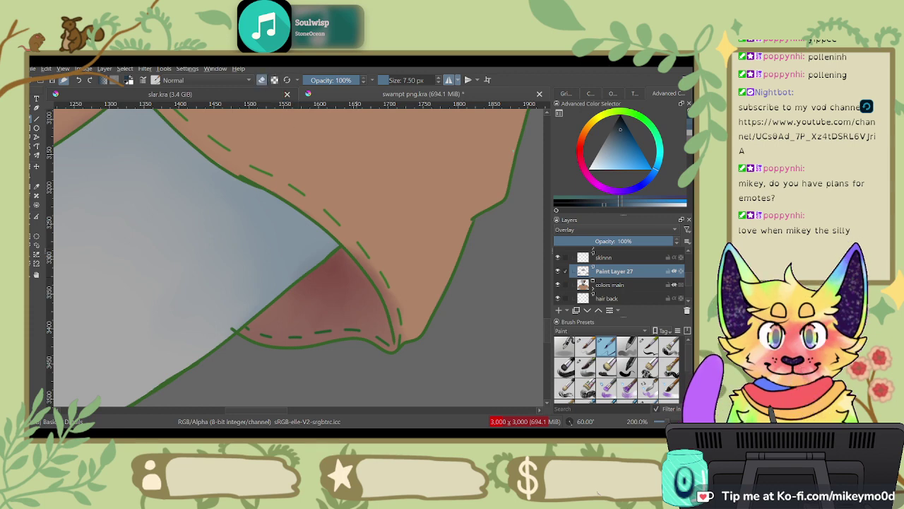
drag(368, 272, 394, 318)
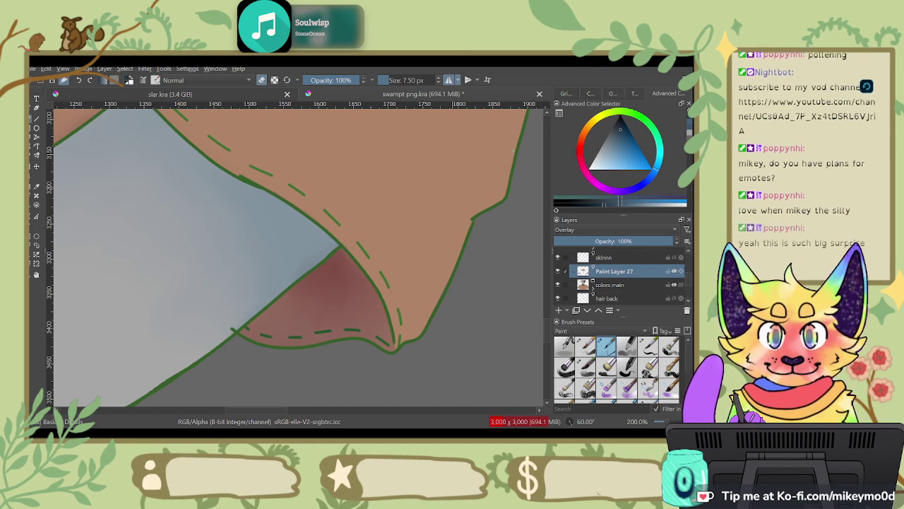
Step: Shade the opposite sleeve's lining with the 21.74 px bristle brush in dark blue and blend it with the 30.77 px blender
click(648, 352)
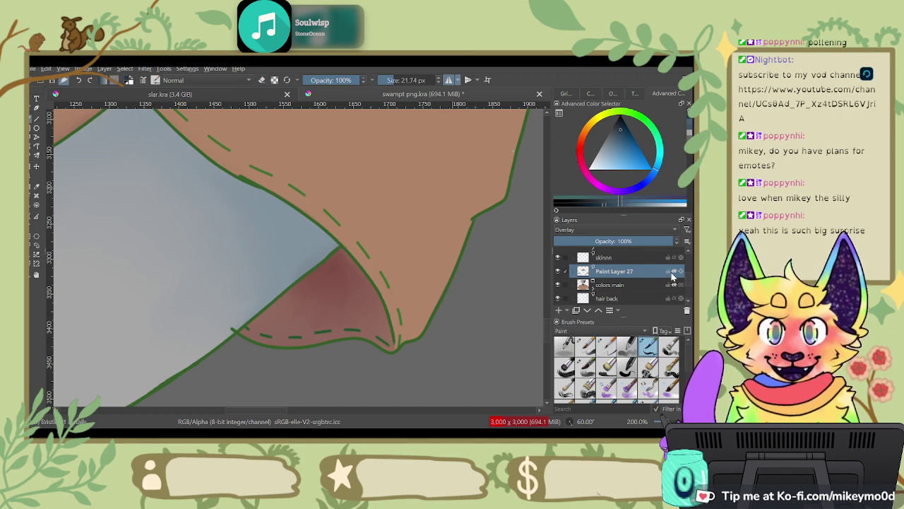
key(6)
key(6)
key(6)
key(6)
key(6)
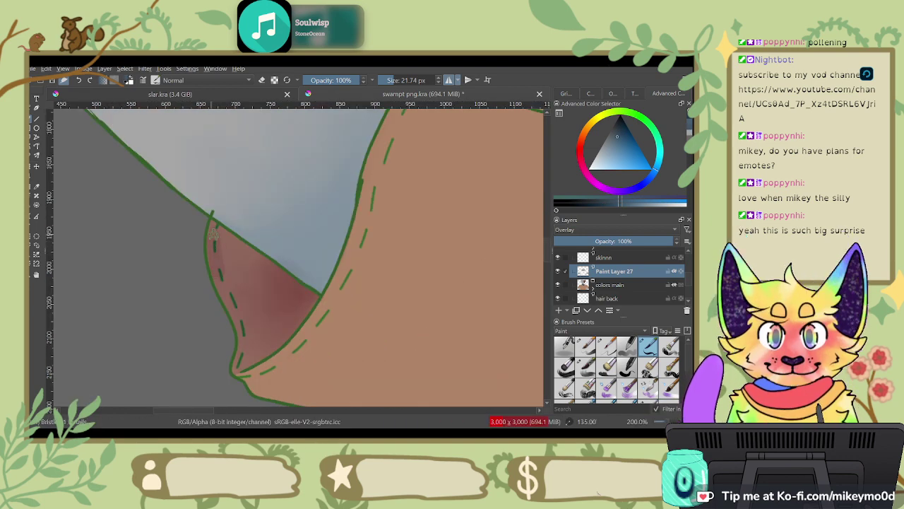
click(627, 203)
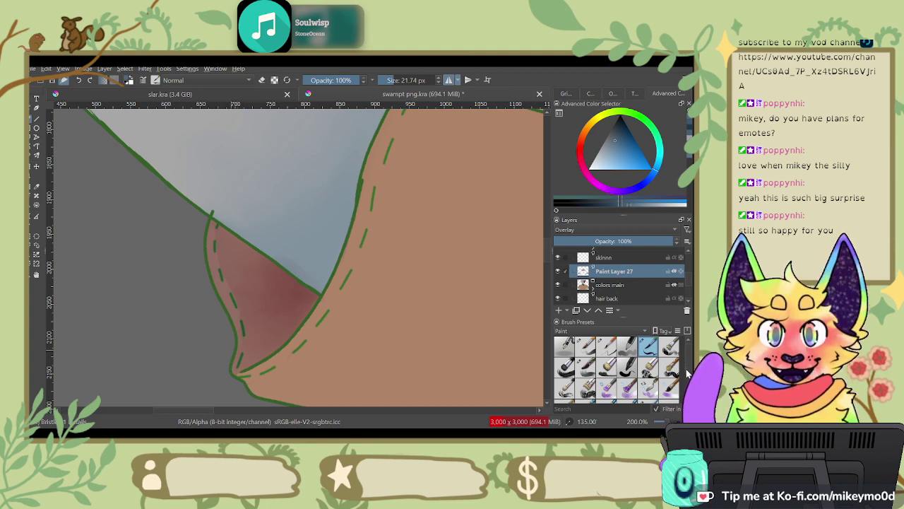
scroll(671, 339, down, 3)
click(649, 372)
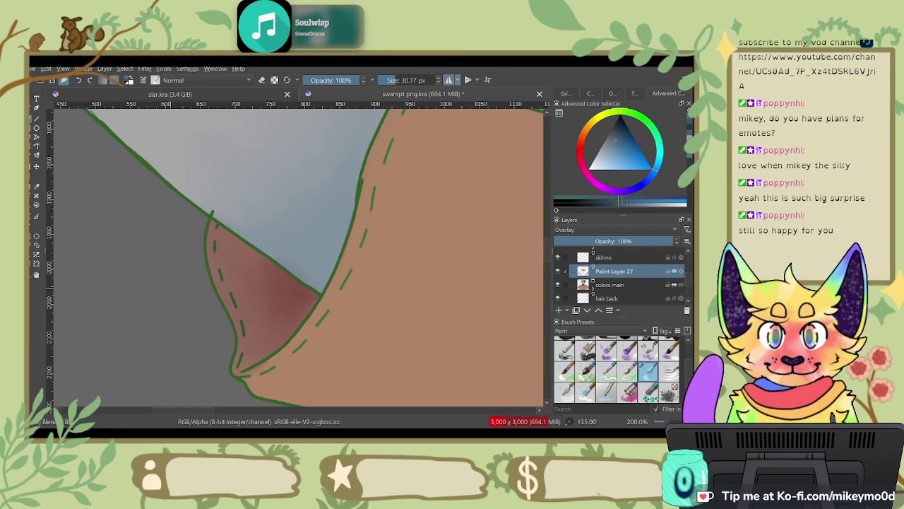
Step: Examine the shading on the neck, arms and sleeve linings across the whole shirt at several zoom levels
scroll(308, 387, down, 8)
drag(308, 386, 353, 135)
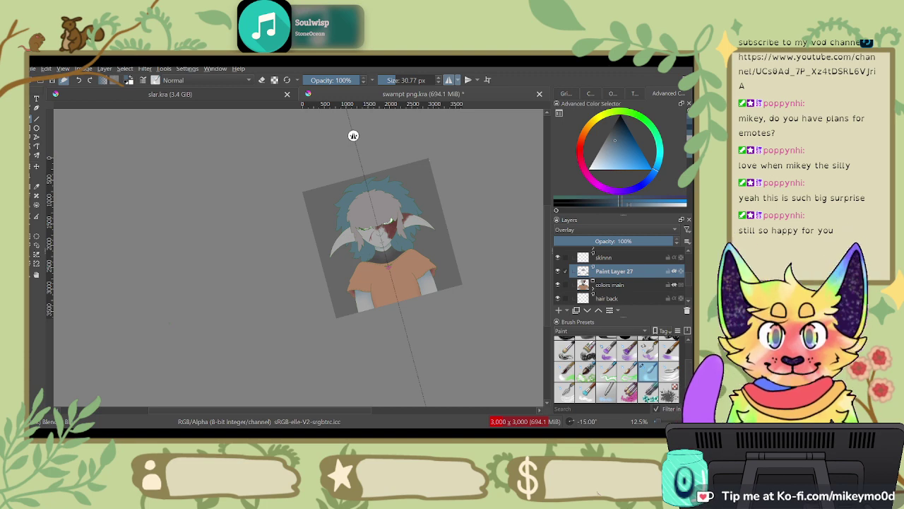
scroll(170, 323, up, 3)
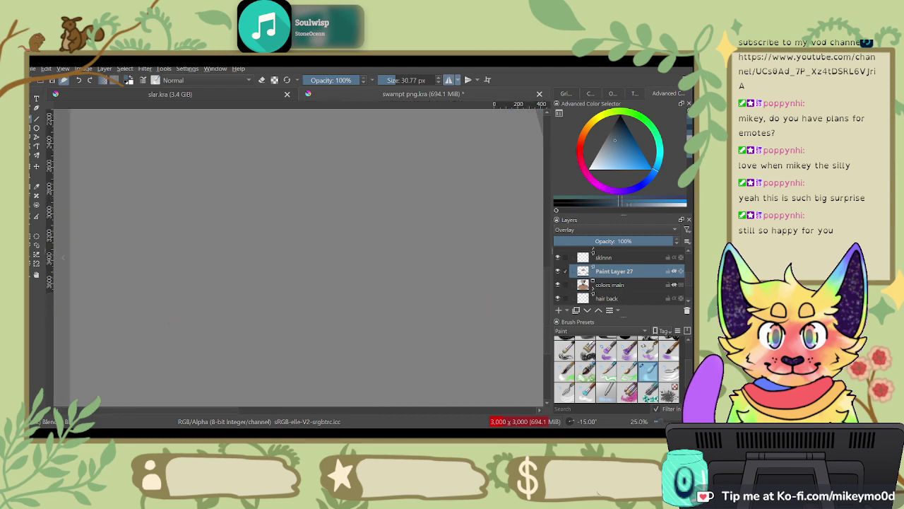
drag(448, 317, 168, 324)
drag(461, 135, 336, 135)
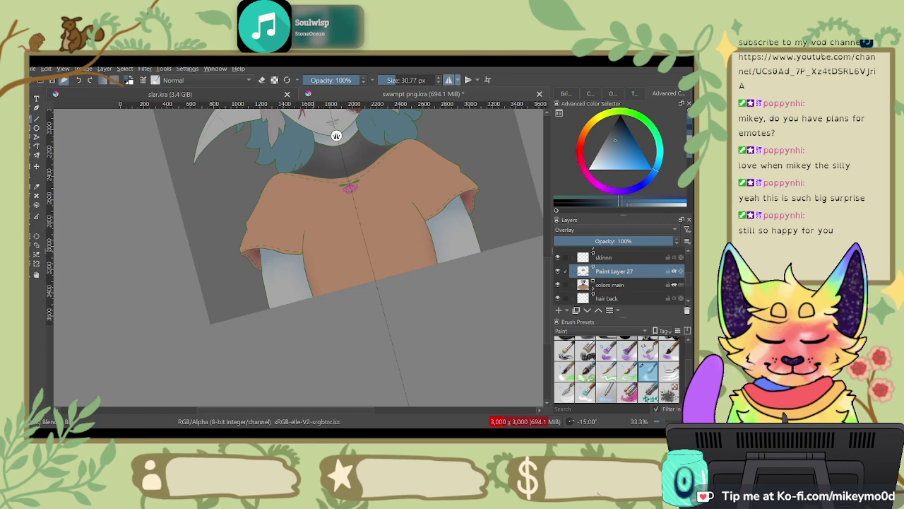
shift+drag(310, 240, 320, 240)
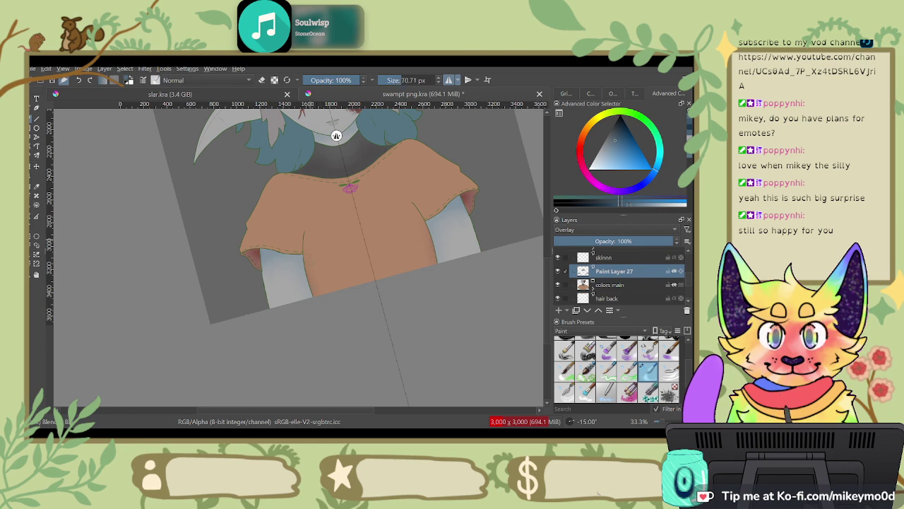
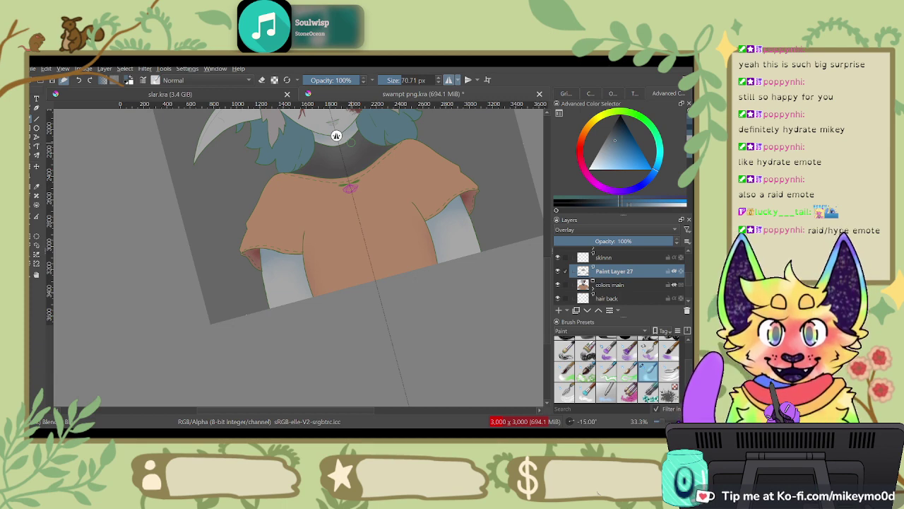
scroll(336, 155, up, 1)
scroll(313, 196, down, 1)
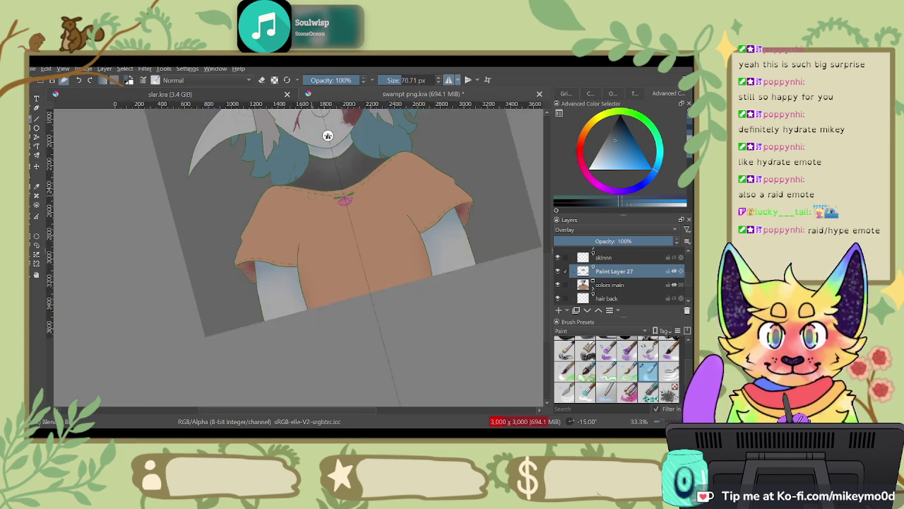
scroll(310, 241, up, 4)
scroll(309, 239, down, 4)
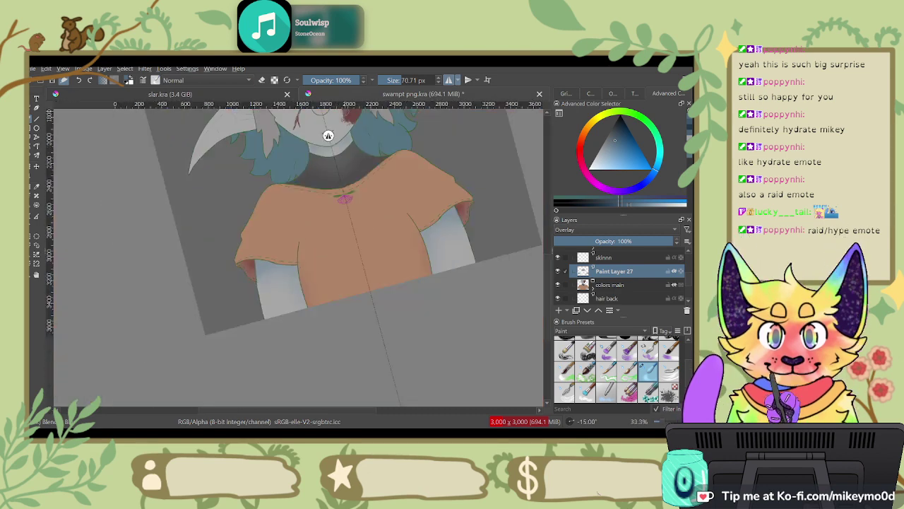
scroll(344, 127, up, 2)
drag(490, 285, 478, 269)
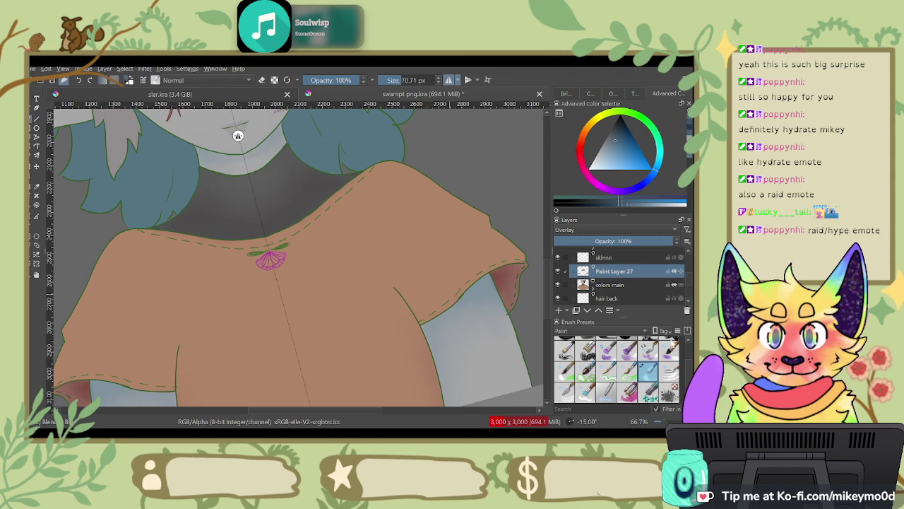
Step: Shade the underarm crease on the shirt with the 40 px Basic brush and blend it with the blender reduced to 32.96 px
scroll(596, 359, up, 2)
click(586, 348)
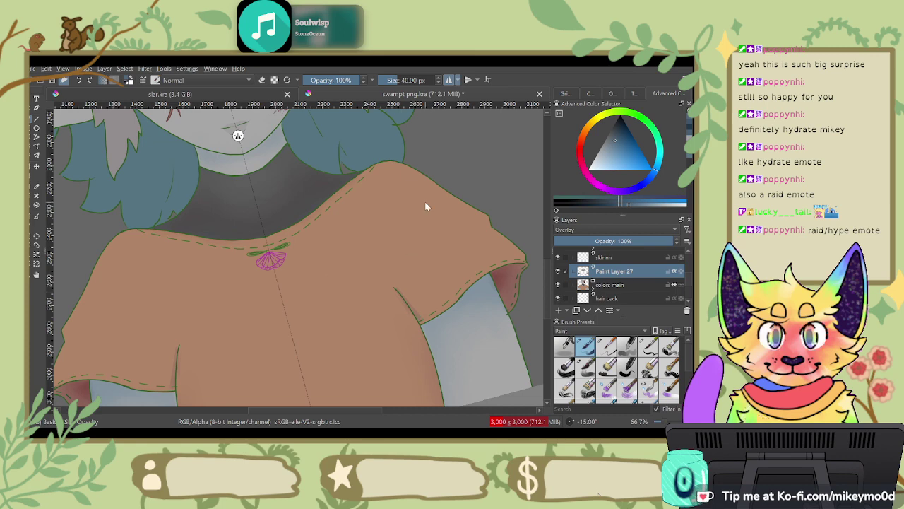
scroll(687, 376, down, 2)
scroll(687, 377, down, 1)
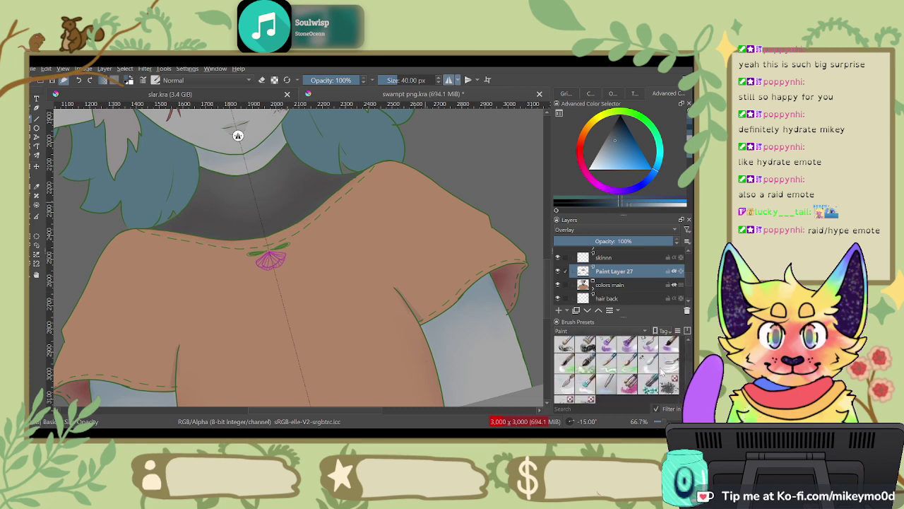
click(648, 362)
scroll(503, 351, up, 2)
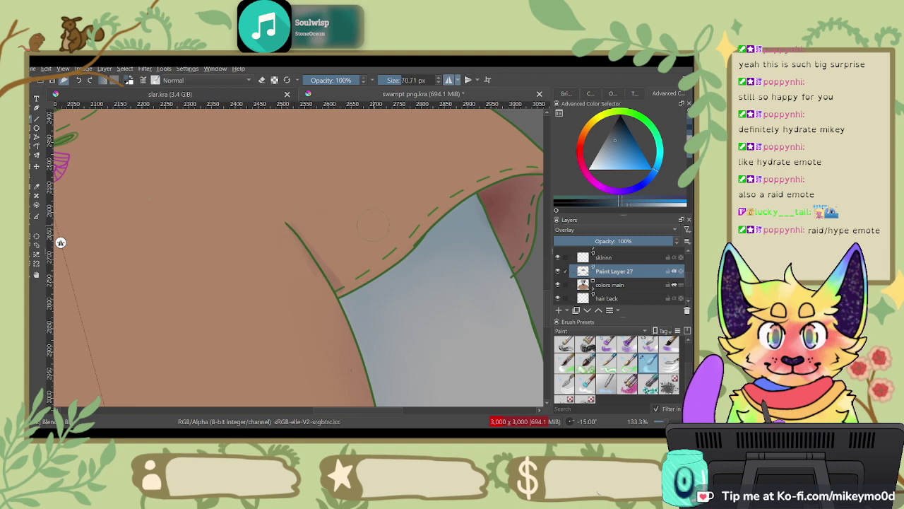
shift+drag(448, 306, 425, 306)
key(bracketleft)
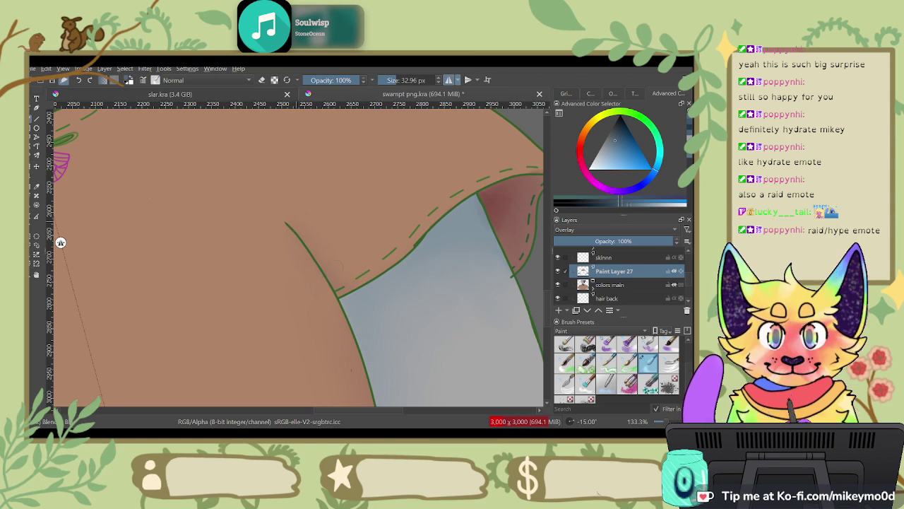
Step: Paint a thin dark accent along the underarm crease with the 7.50 px Basic Details brush and soften it with the 32.96 px blender
scroll(648, 341, up, 3)
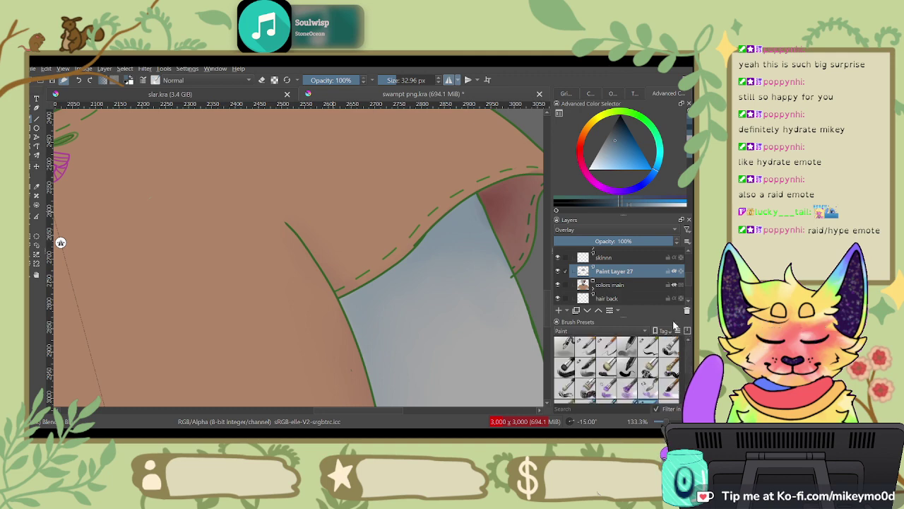
click(606, 344)
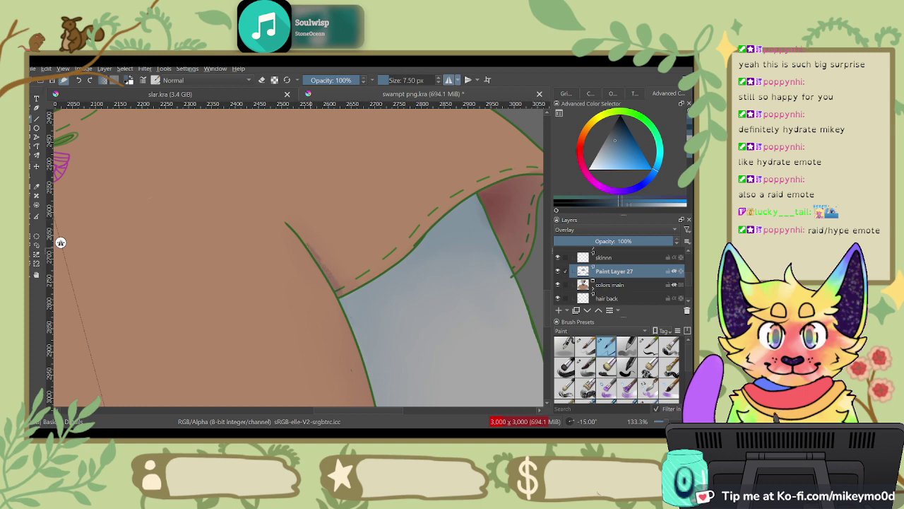
scroll(685, 374, down, 2)
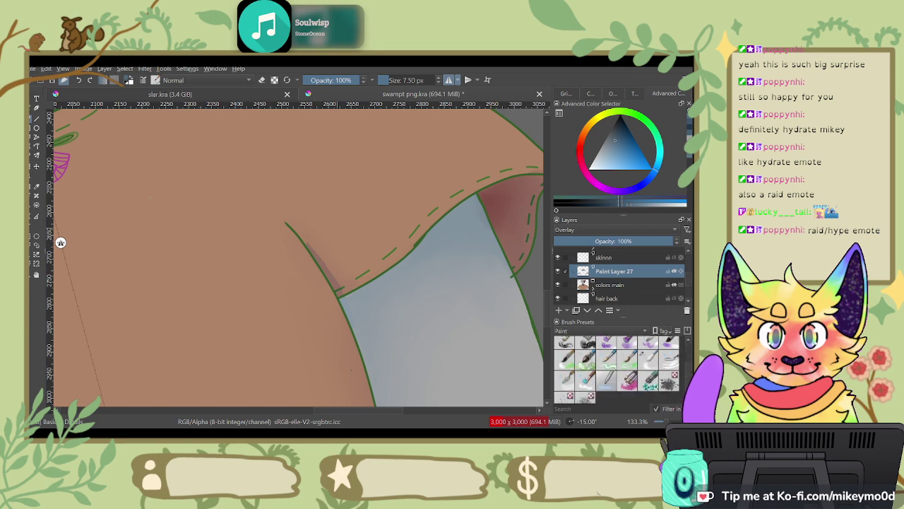
click(650, 363)
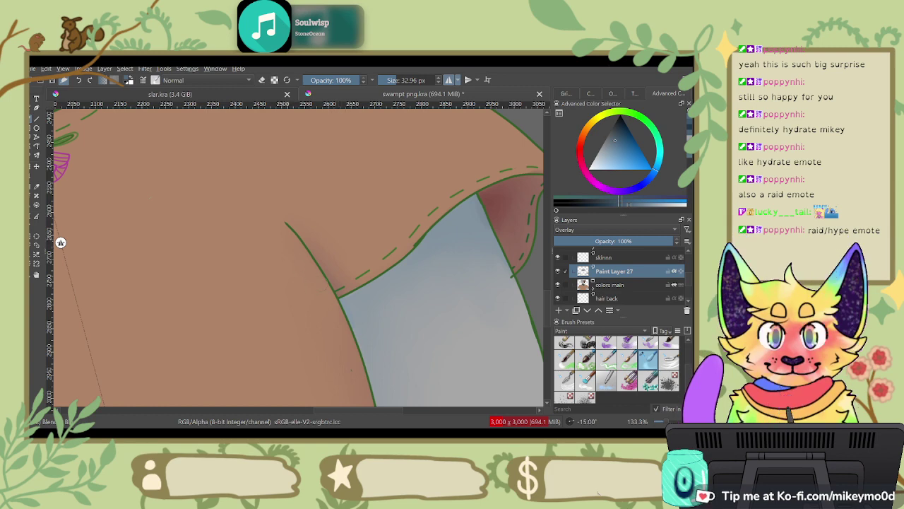
Step: Paint a soft fold shadow running inward from the notch in the sleeve's outer edge with the 60 px wet brush
scroll(317, 268, down, 5)
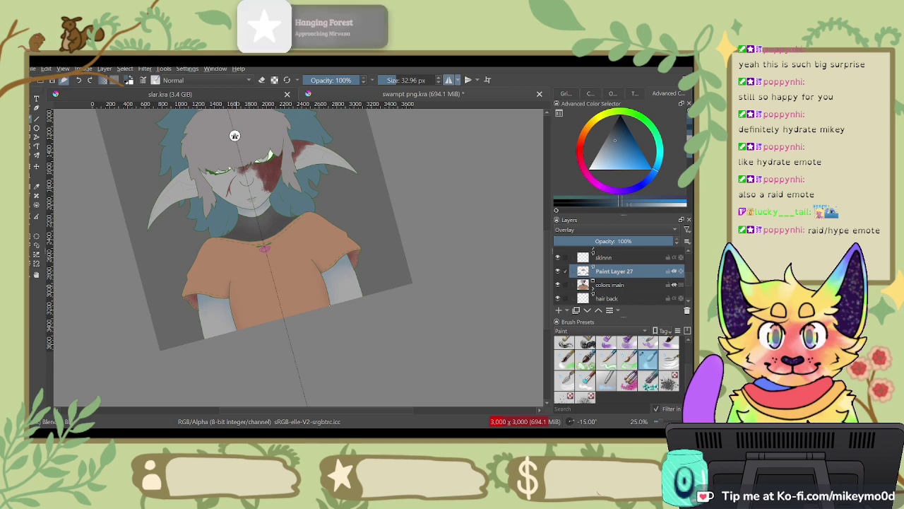
drag(251, 165, 322, 198)
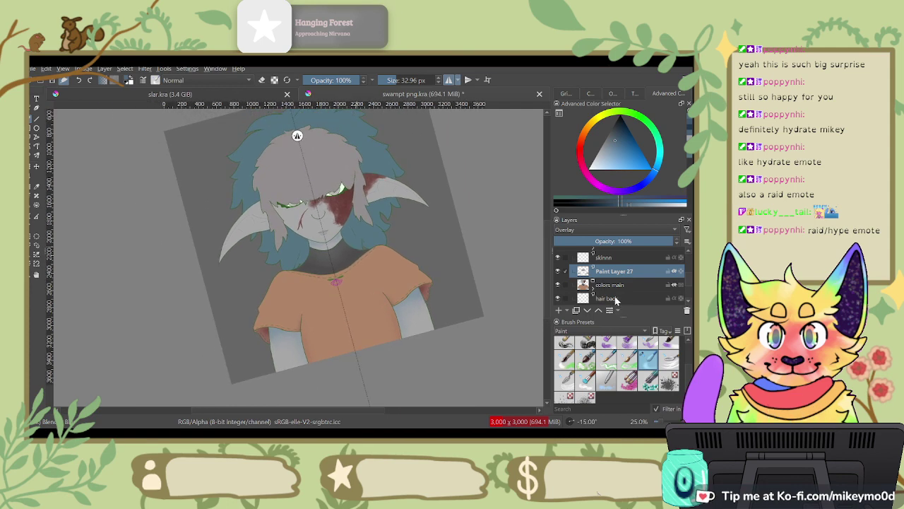
scroll(612, 303, up, 3)
scroll(193, 317, up, 3)
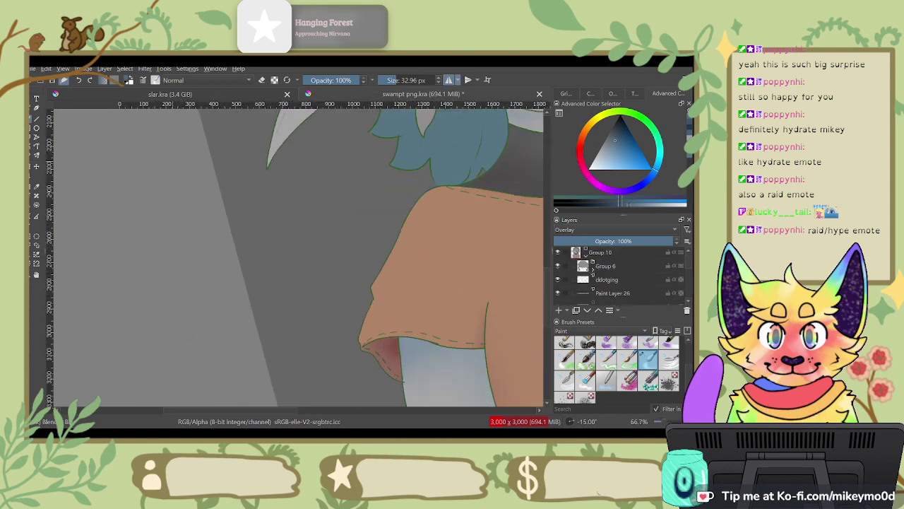
key(6)
key(6)
key(6)
key(6)
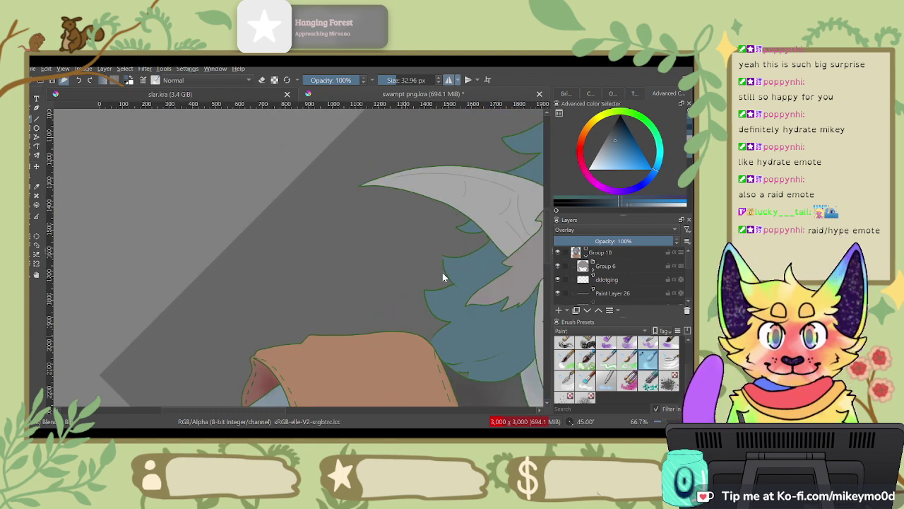
drag(311, 359, 286, 247)
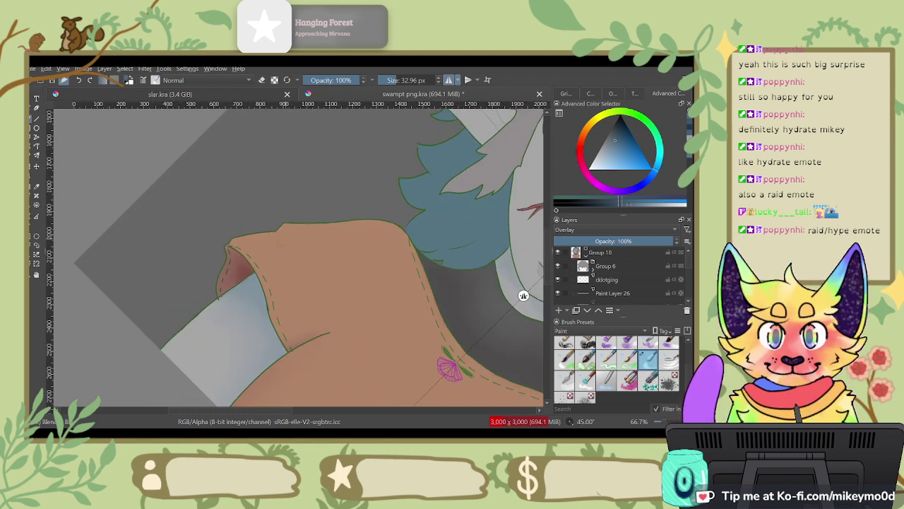
click(262, 80)
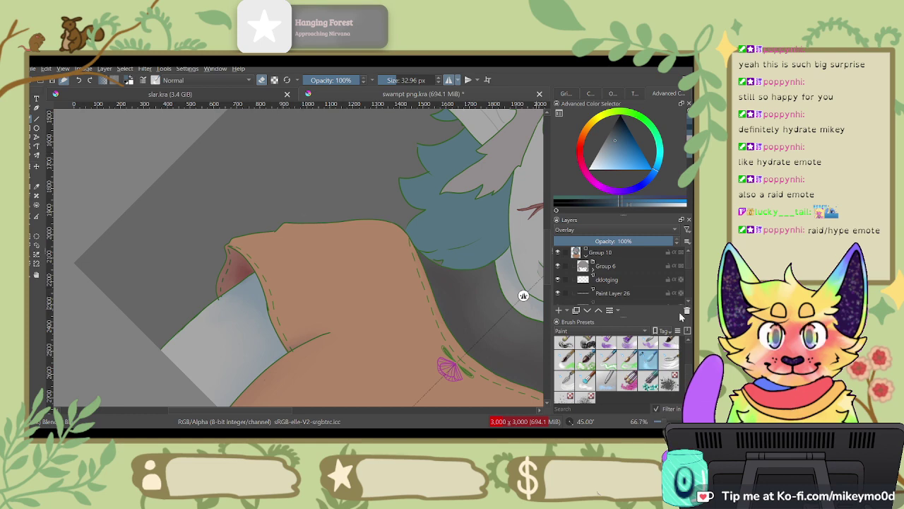
click(668, 343)
drag(282, 235, 299, 283)
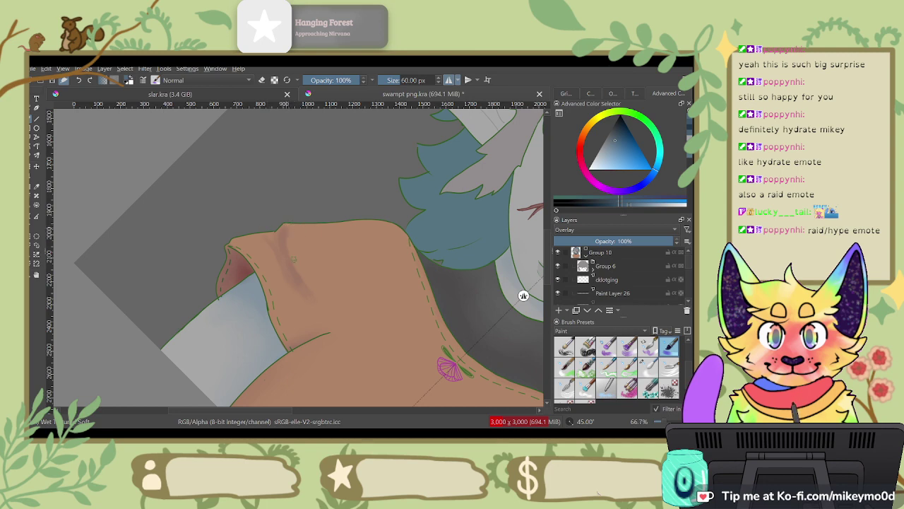
Step: Paint a pair of mirrored diagonal fold shadows on the lower front of the shirt with the 60 px wet brush
key(4)
key(4)
key(4)
key(4)
key(4)
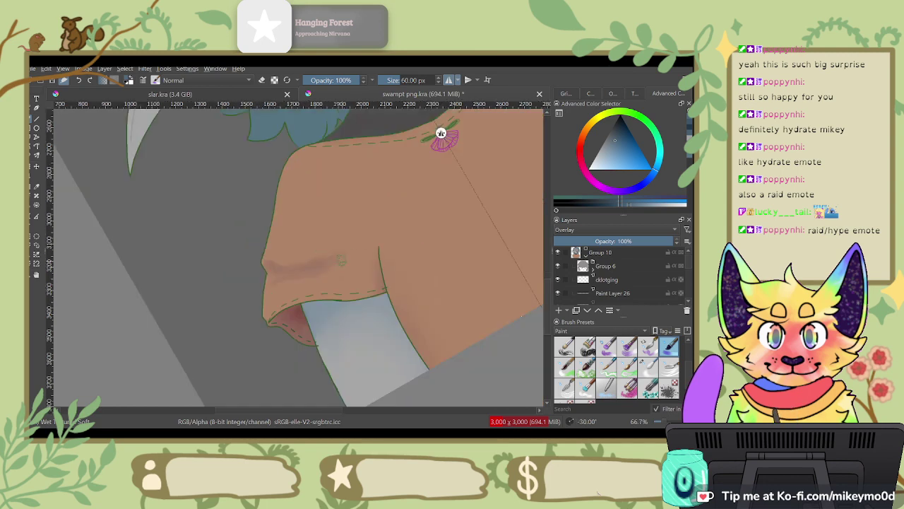
drag(441, 133, 484, 136)
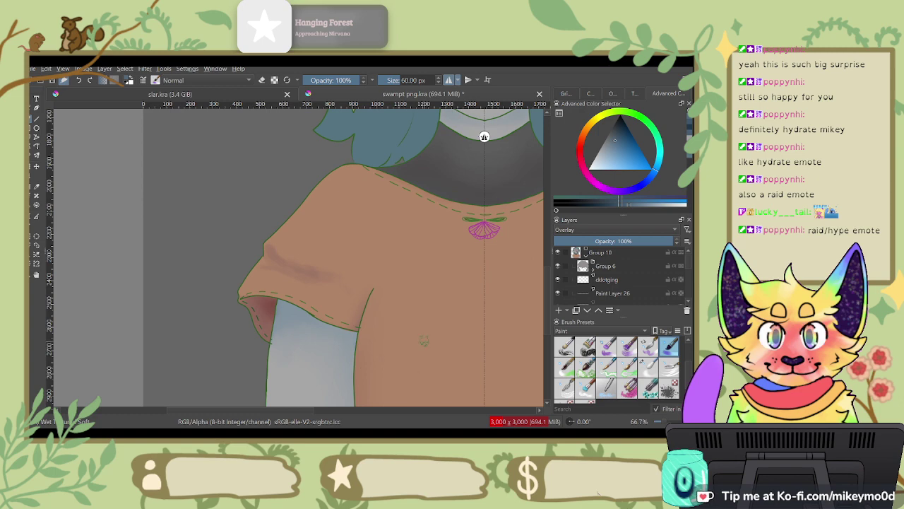
drag(403, 309, 247, 212)
key(6)
key(6)
key(6)
key(6)
key(6)
key(6)
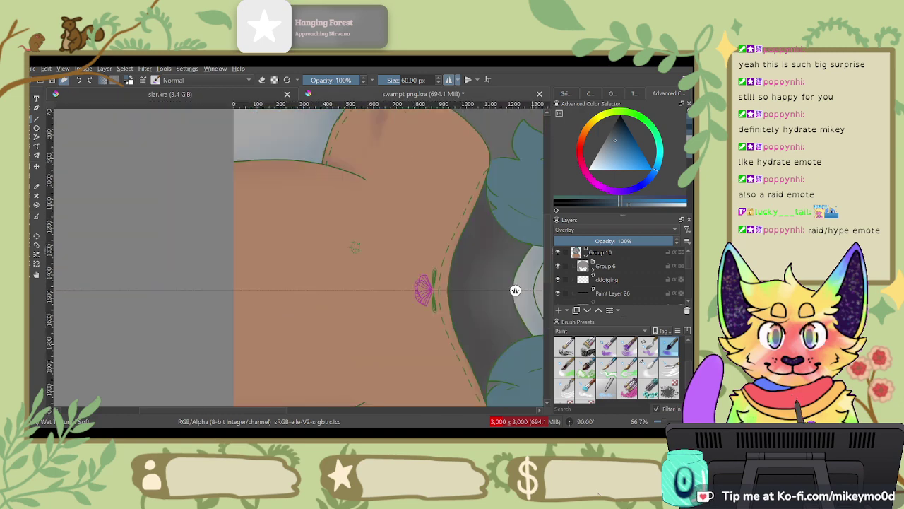
drag(267, 251, 273, 306)
key(ctrl+z)
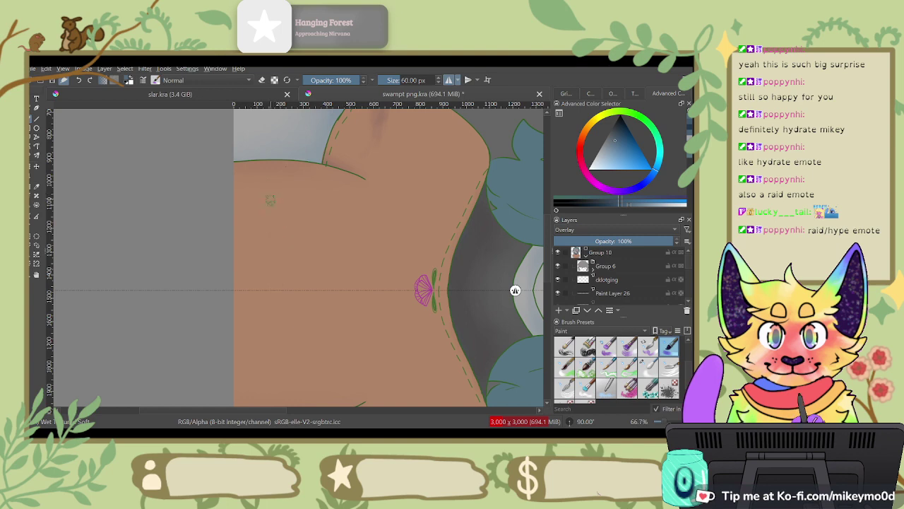
drag(271, 223, 256, 276)
drag(269, 222, 257, 271)
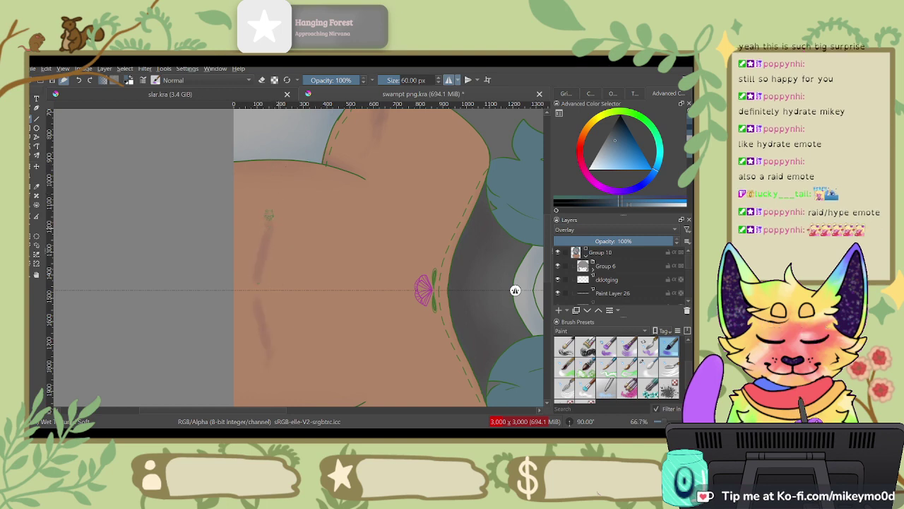
Step: Undo the mirrored diagonal fold shadows and paint a shadow band along the shirt's bottom edge with the 60 px wet brush
key(ctrl+z)
key(ctrl+z)
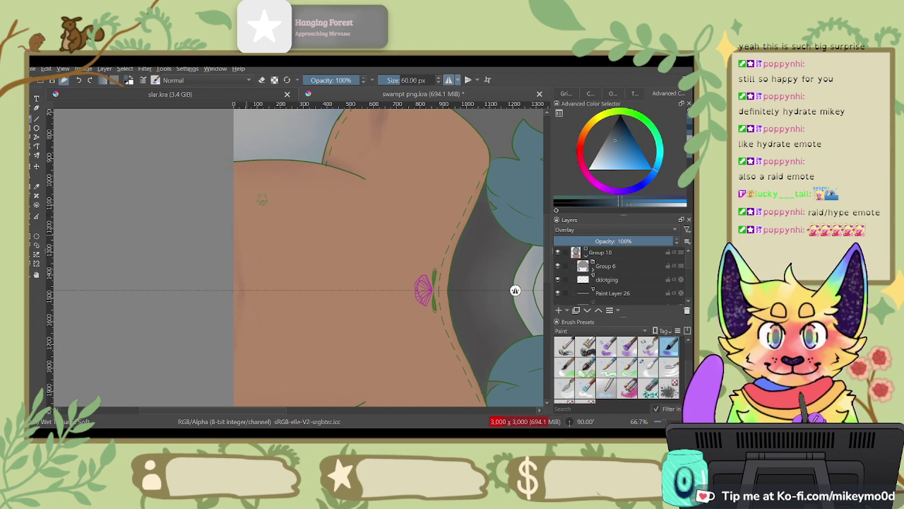
mouse_move(515, 290)
mouse_down()
mouse_move(473, 128)
mouse_move(216, 127)
mouse_up()
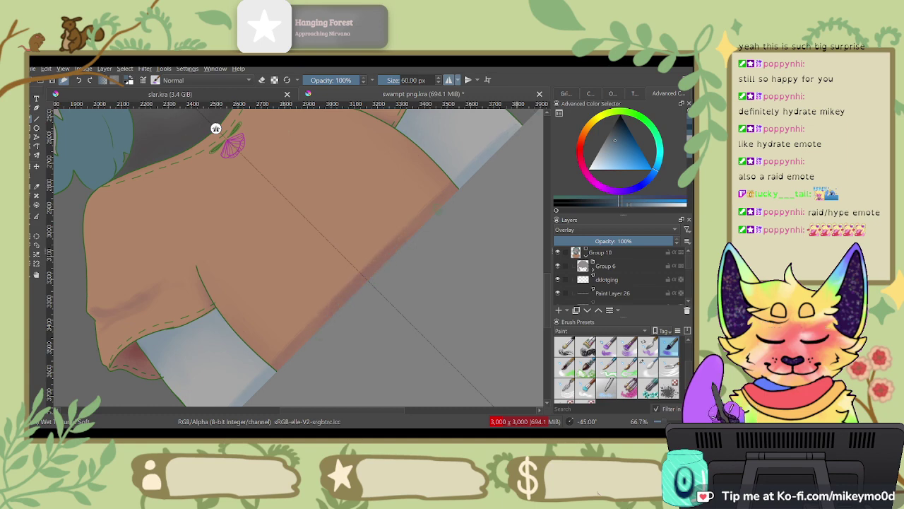
Step: Blend the shadow band along the shirt's bottom edge upward into the fabric with the blender at 69.46 px and 125.31 px
click(658, 370)
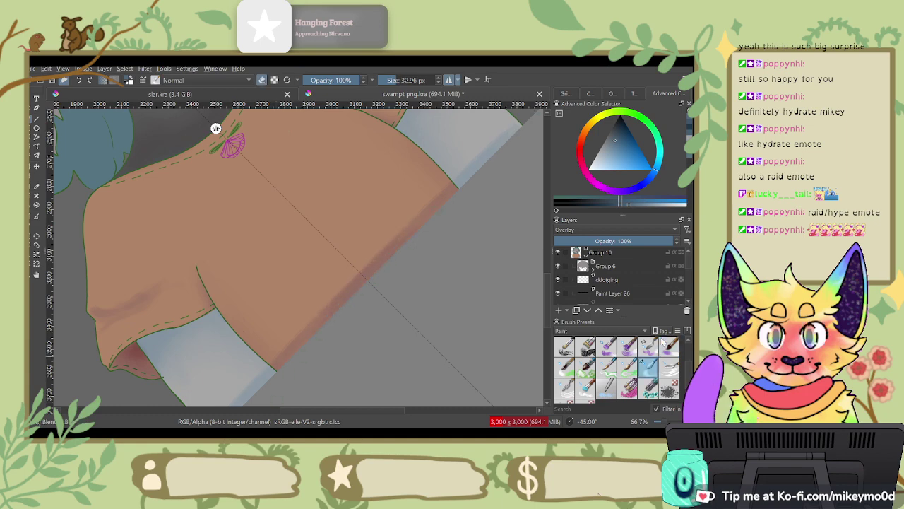
key(6)
key(6)
key(6)
key(6)
key(6)
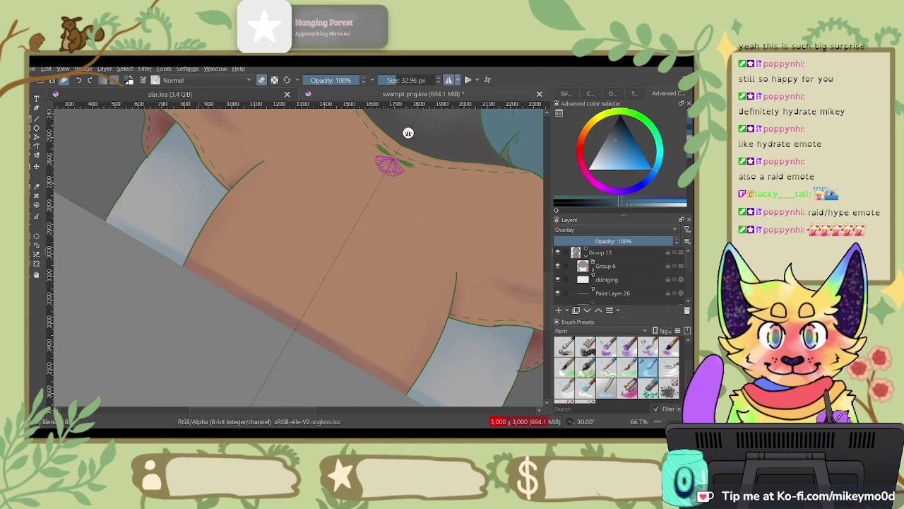
click(401, 80)
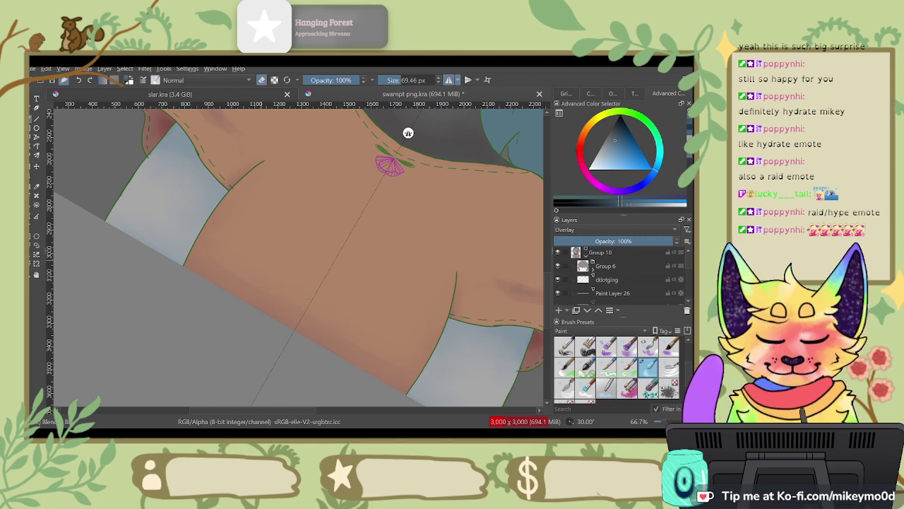
mouse_move(288, 246)
shift+mouse_down()
mouse_move(304, 247)
mouse_move(291, 247)
shift+mouse_up()
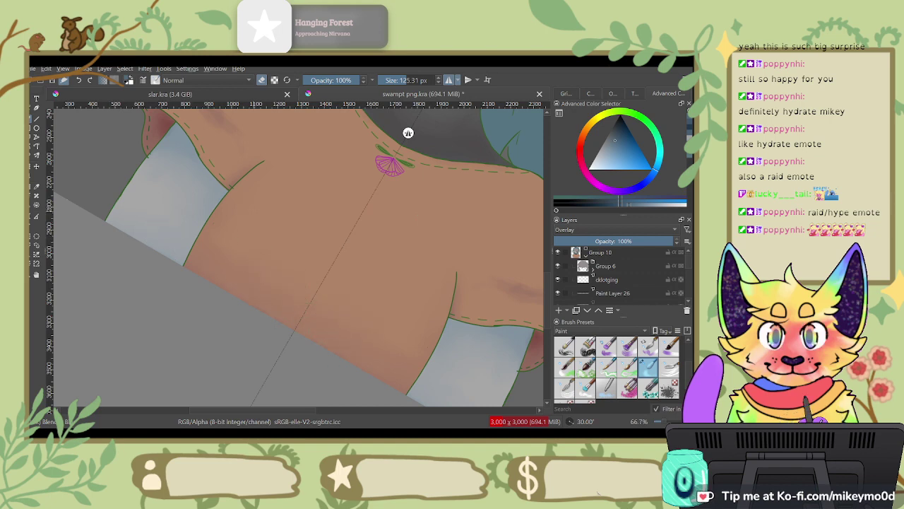
scroll(253, 212, down, 6)
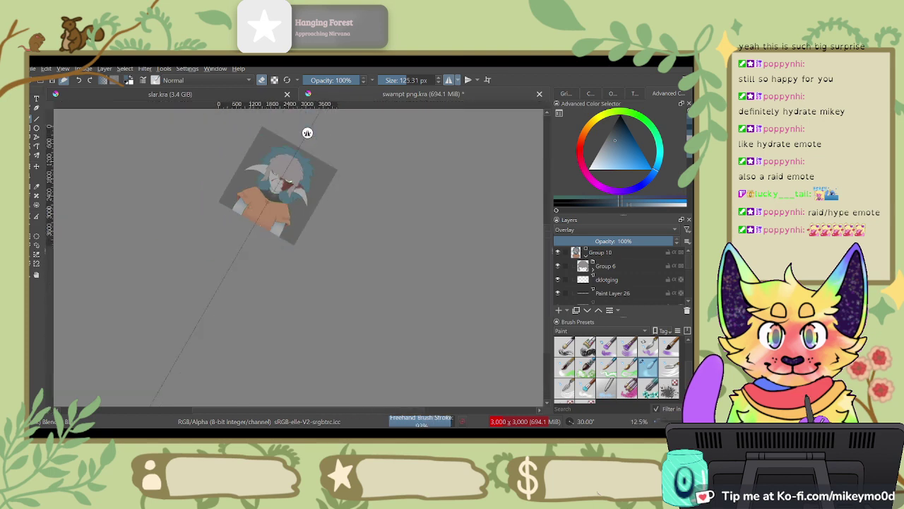
Step: Refine the fold shadow on the sleeve with the blender at 9.73 px, finishing with its size set to 11.49 px
scroll(235, 181, up, 3)
key(plus)
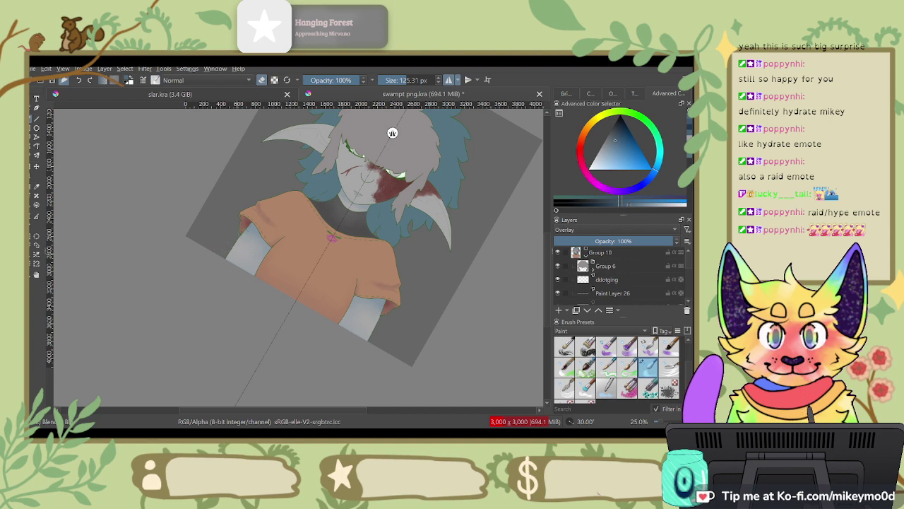
click(389, 80)
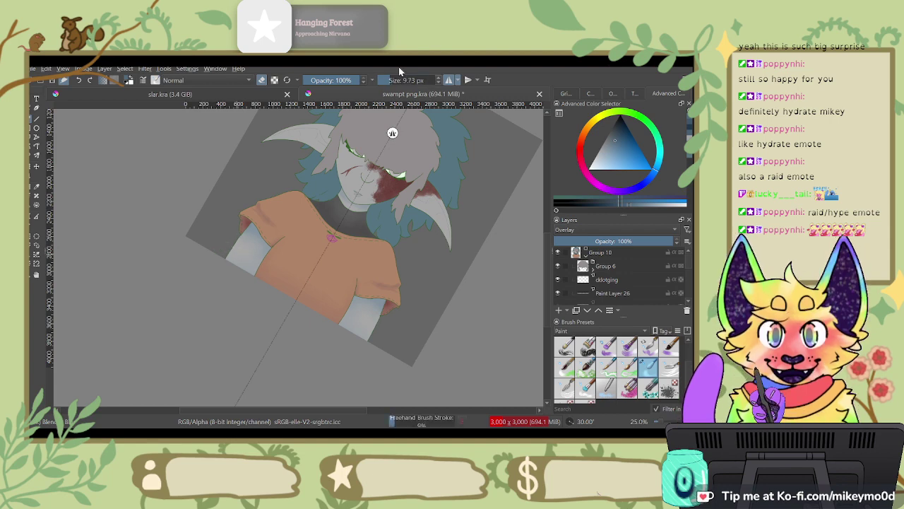
scroll(346, 144, up, 2)
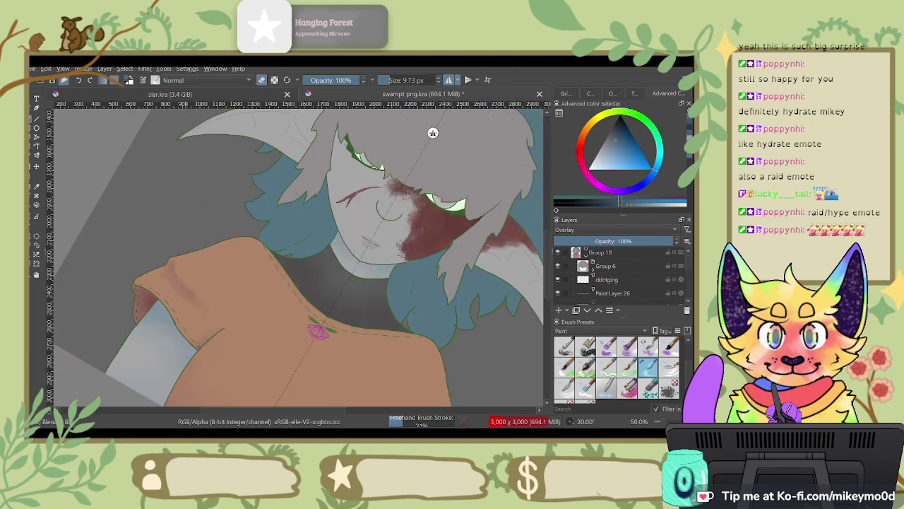
scroll(344, 151, up, 2)
drag(283, 283, 516, 145)
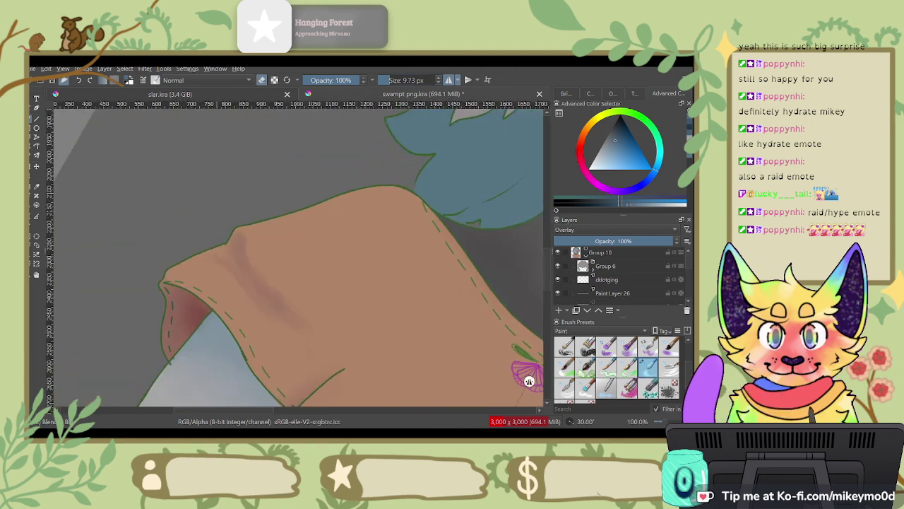
click(396, 80)
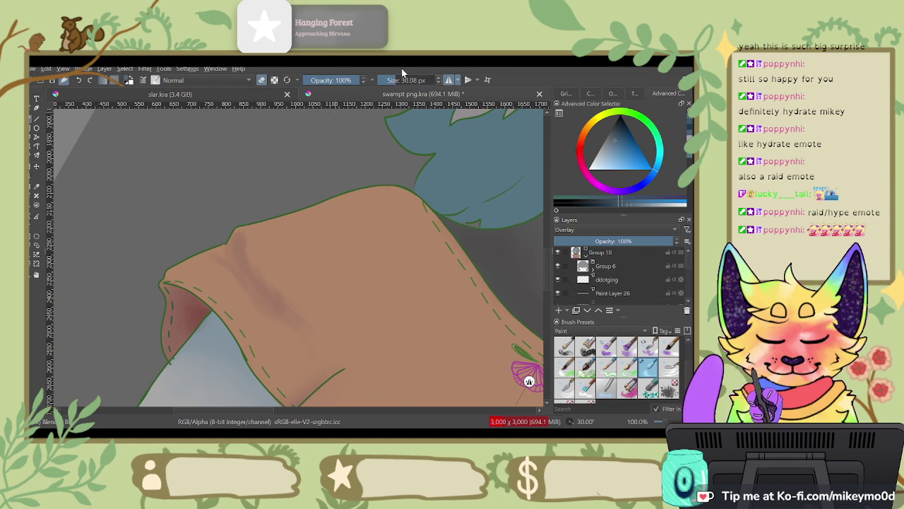
click(391, 79)
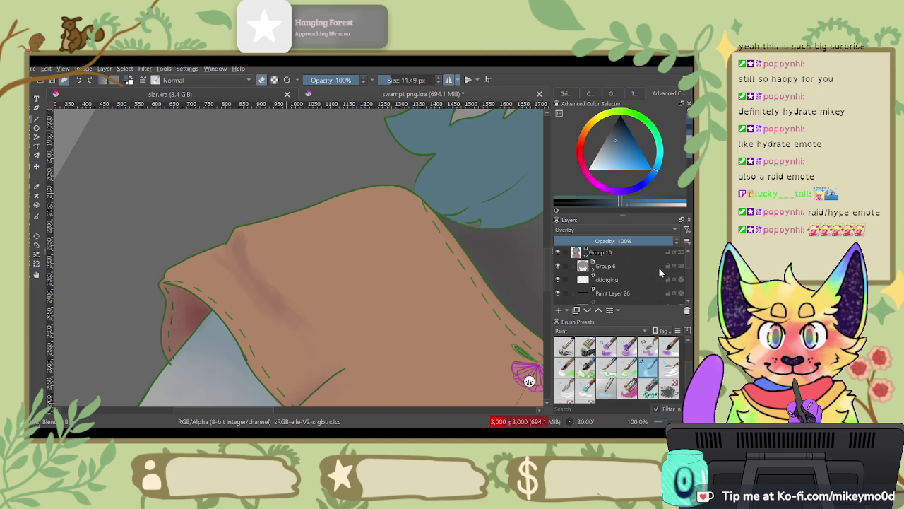
Step: Compare the sleeve with Paint Layer 27 hidden and shown, and blend its fold shadow smoother with the 36.29 px blender
scroll(688, 279, down, 5)
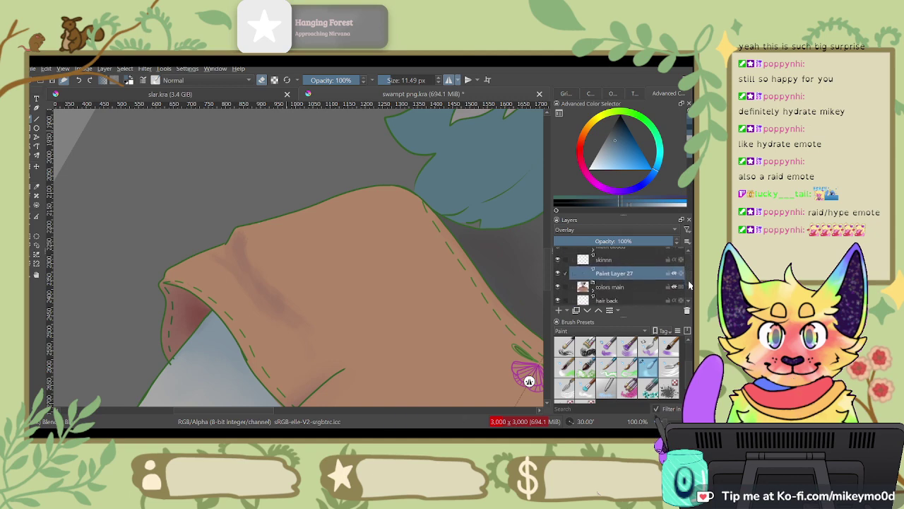
click(558, 274)
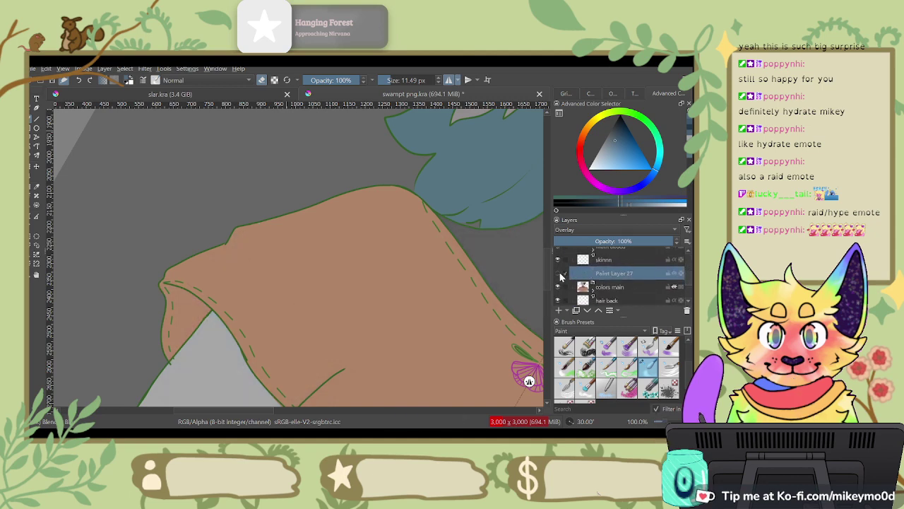
click(558, 273)
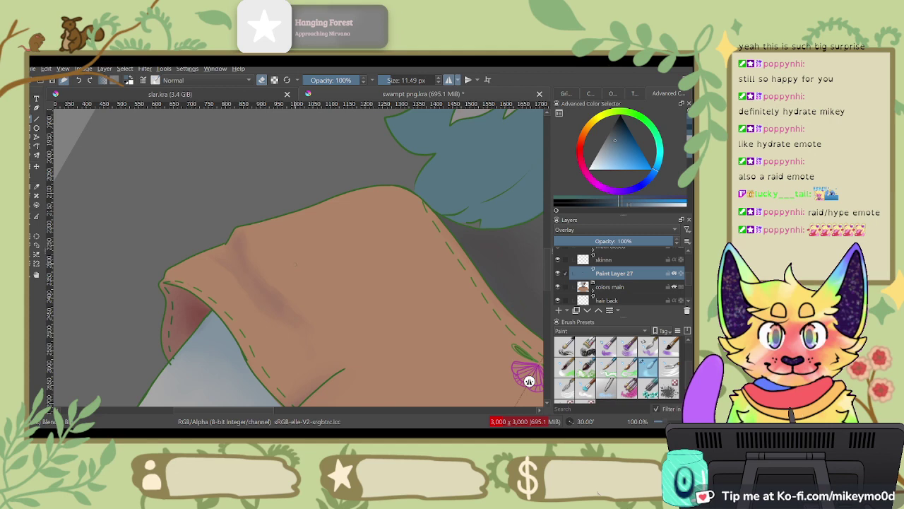
shift+drag(286, 255, 297, 256)
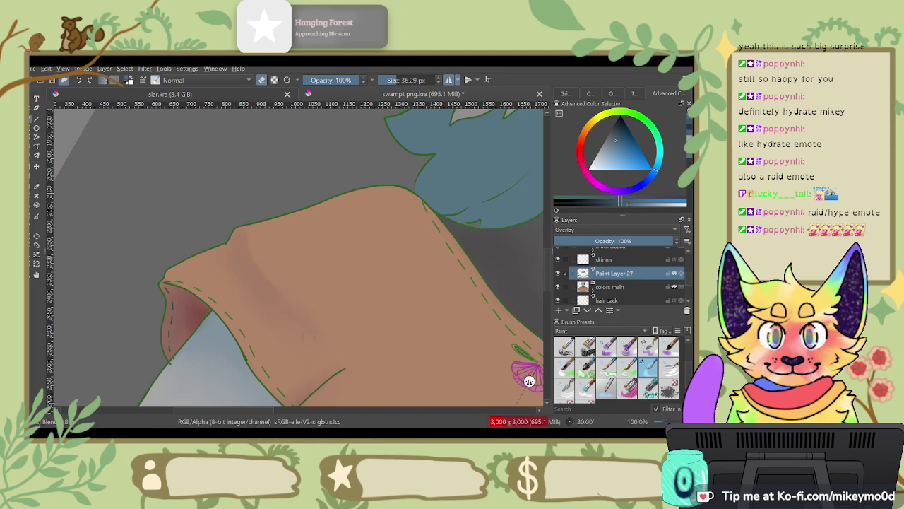
scroll(338, 304, down, 4)
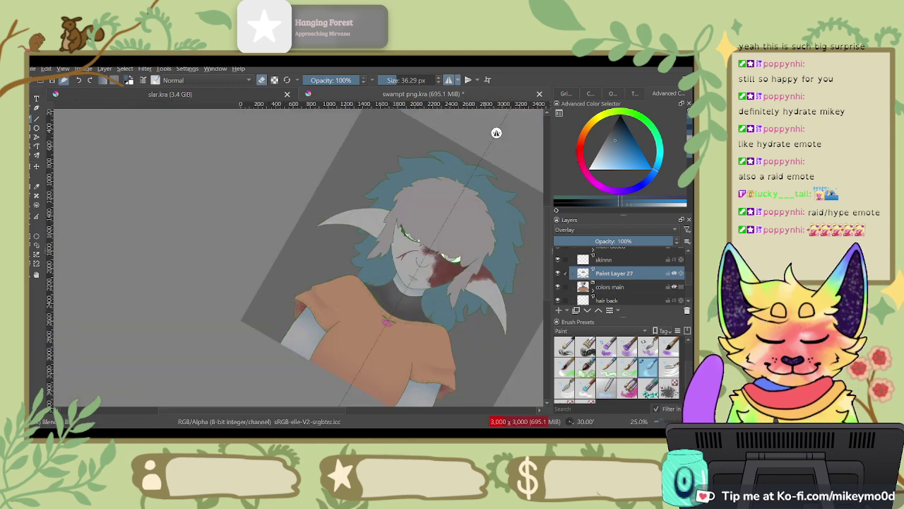
scroll(338, 303, up, 4)
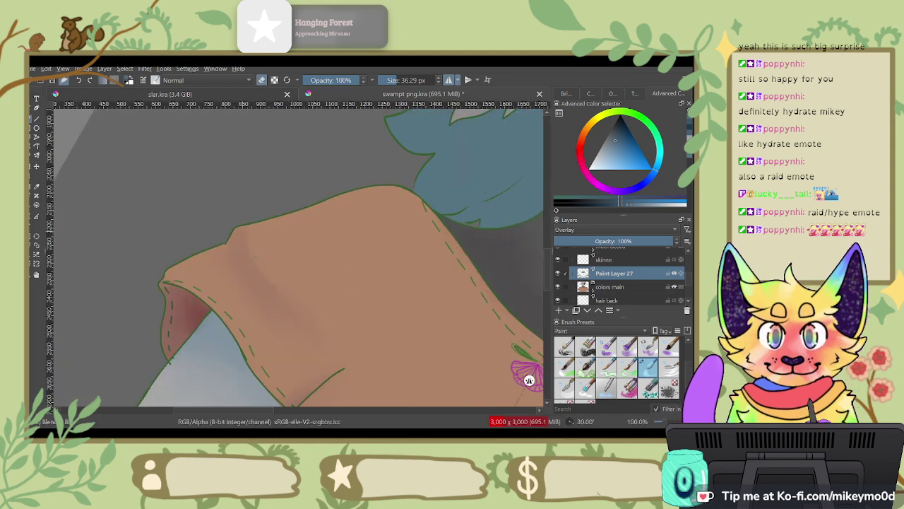
key(ctrl+s)
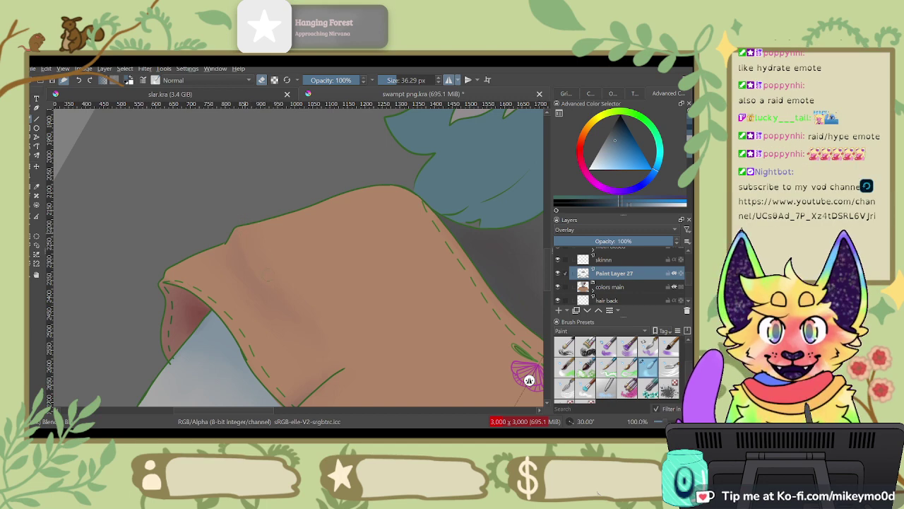
key(ctrl+s)
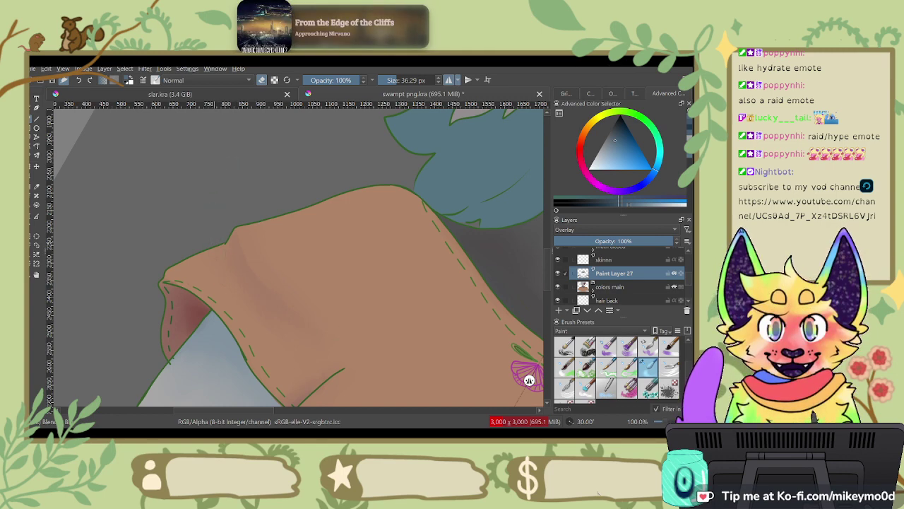
key(ctrl+s)
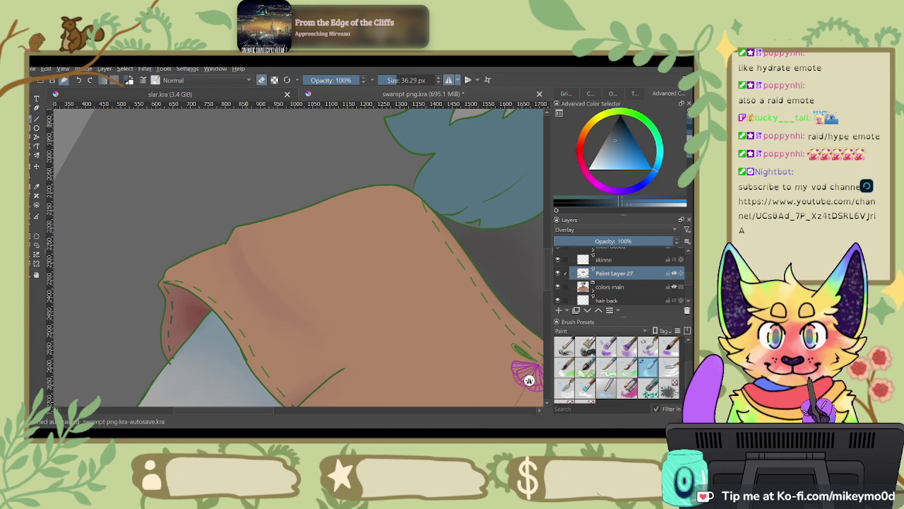
Step: Review the shirt and arm shading on the upright figure, comparing it with Paint Layer 27 hidden and shown
scroll(247, 130, down, 2)
scroll(247, 129, down, 3)
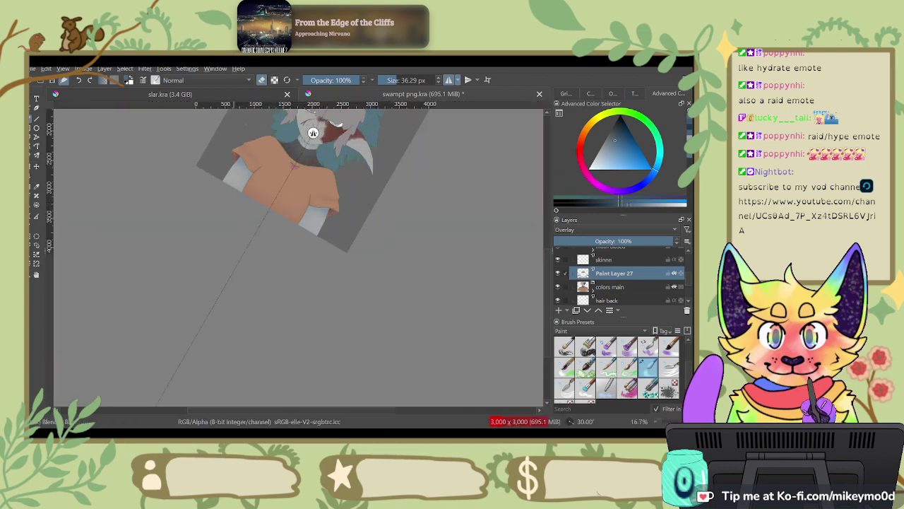
scroll(313, 133, up, 4)
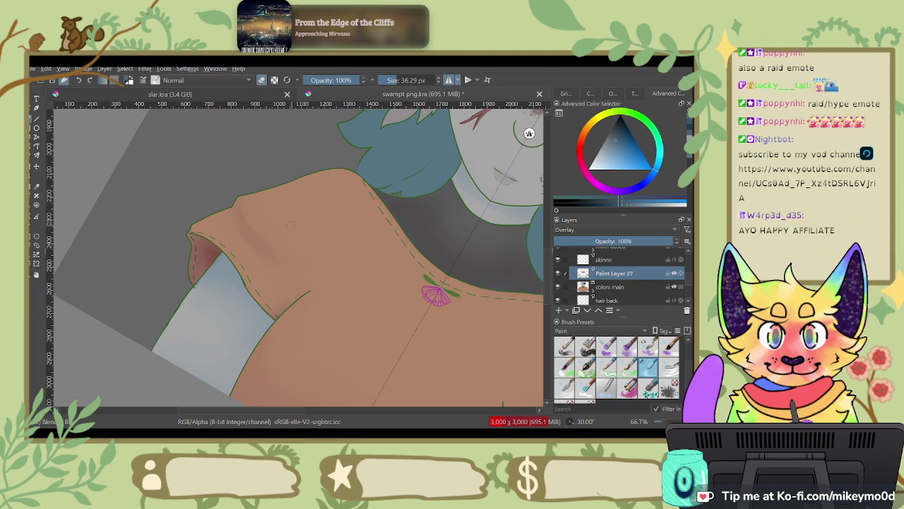
scroll(277, 140, down, 4)
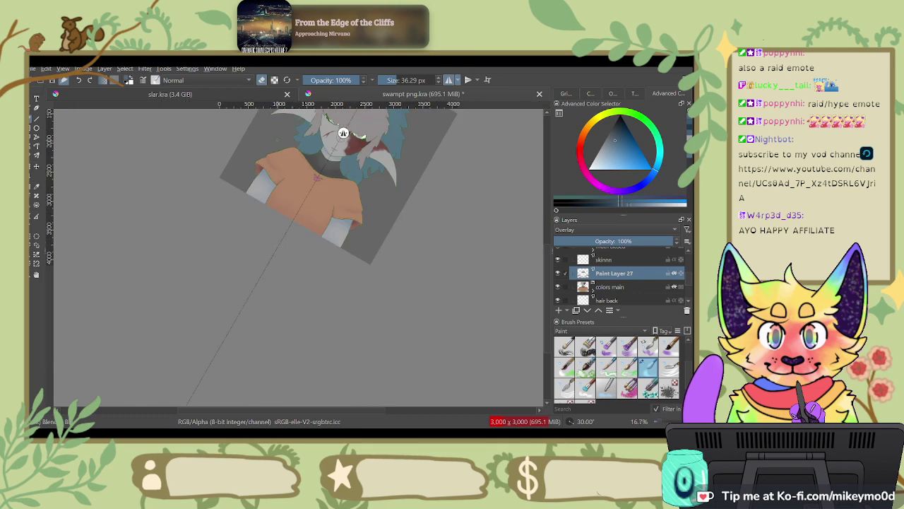
scroll(277, 140, up, 2)
scroll(405, 133, up, 1)
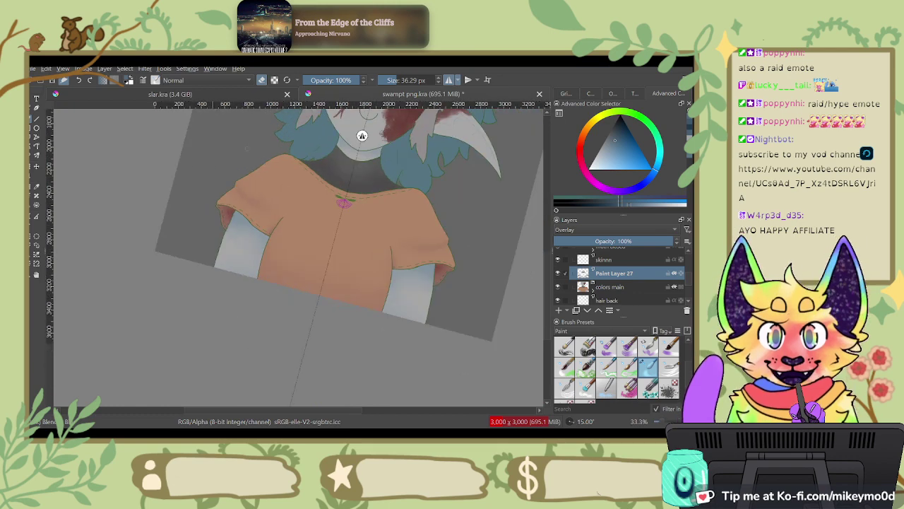
key(4)
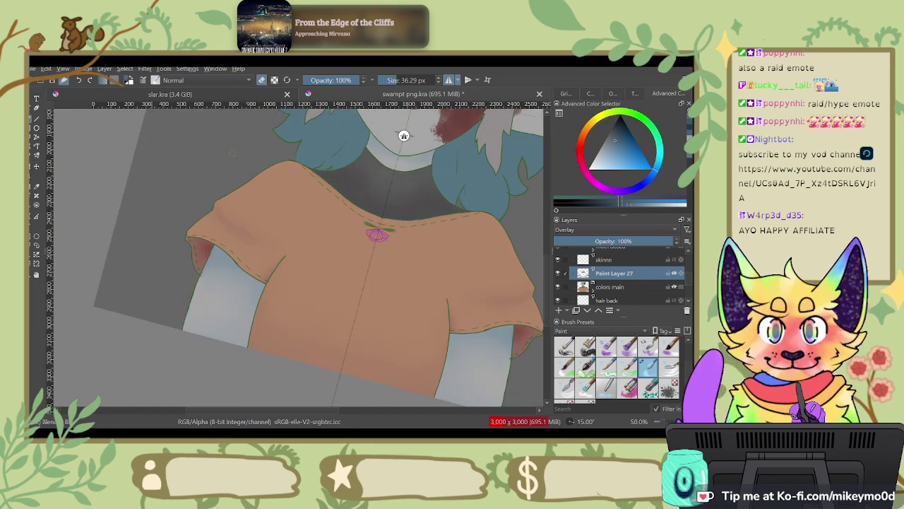
key(4)
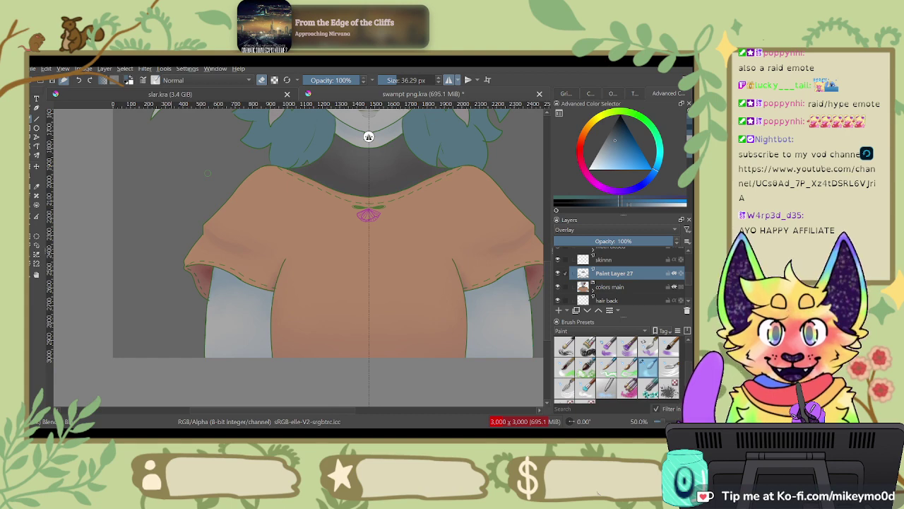
drag(426, 243, 406, 282)
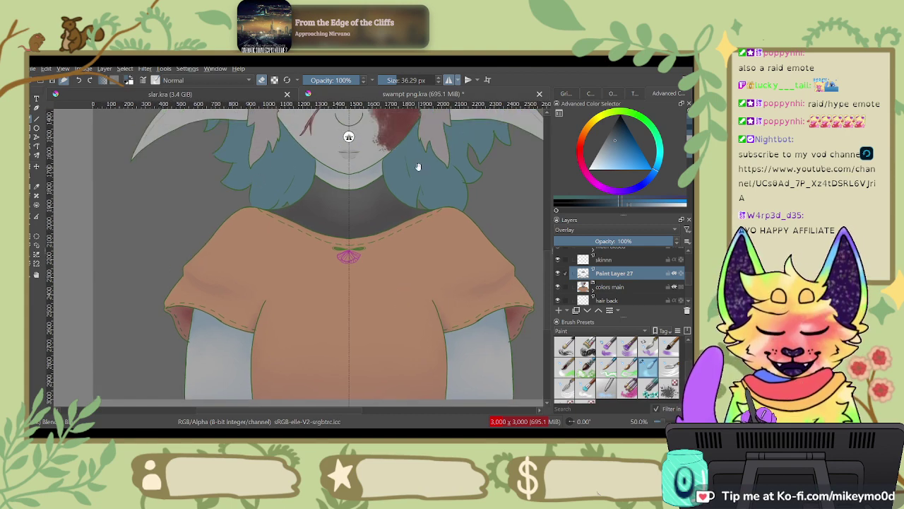
mouse_move(418, 165)
mouse_down()
mouse_move(396, 200)
mouse_move(392, 244)
mouse_up()
drag(387, 200, 386, 231)
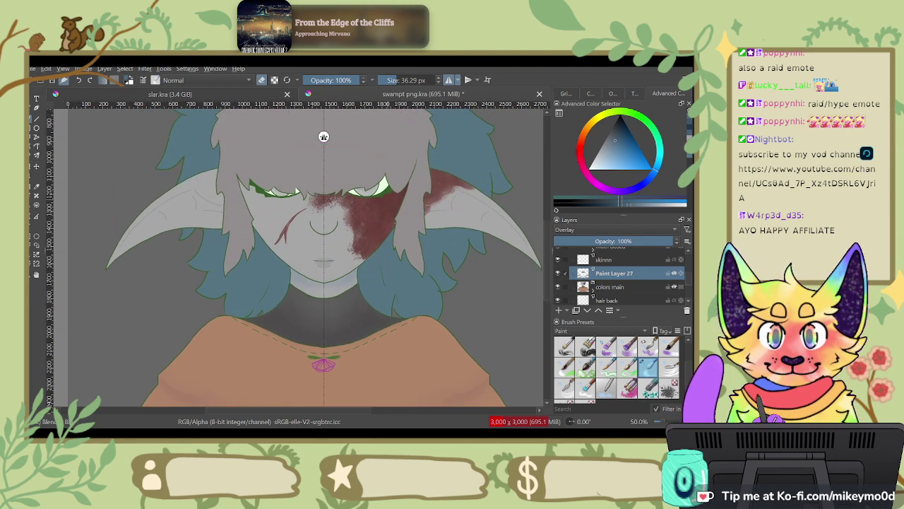
drag(387, 199, 400, 161)
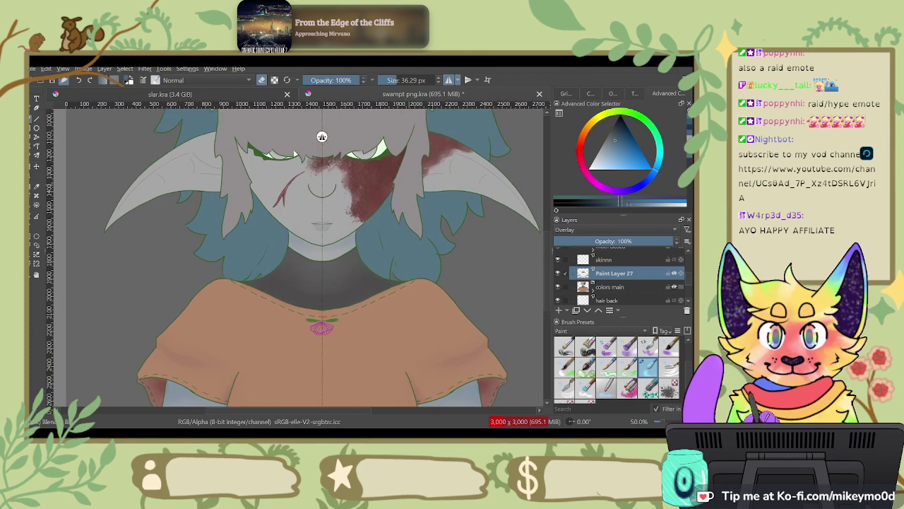
key(minus)
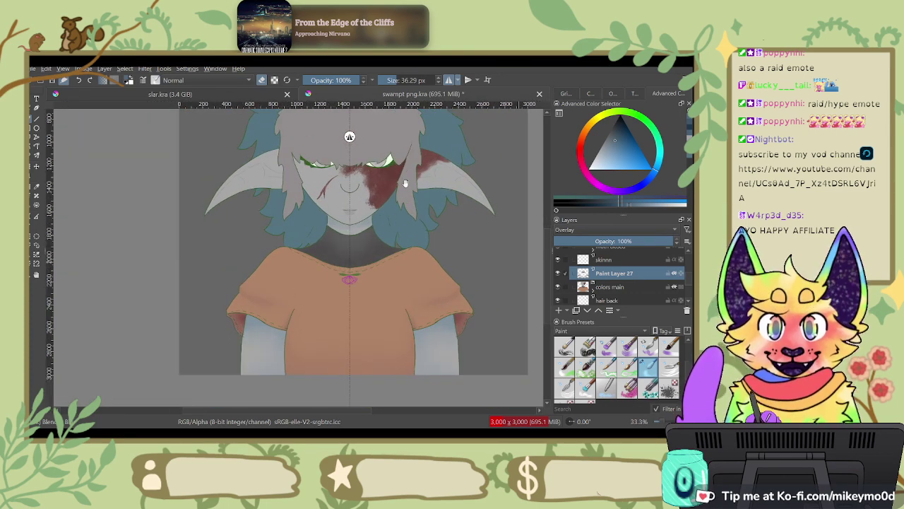
drag(502, 301, 464, 299)
click(558, 275)
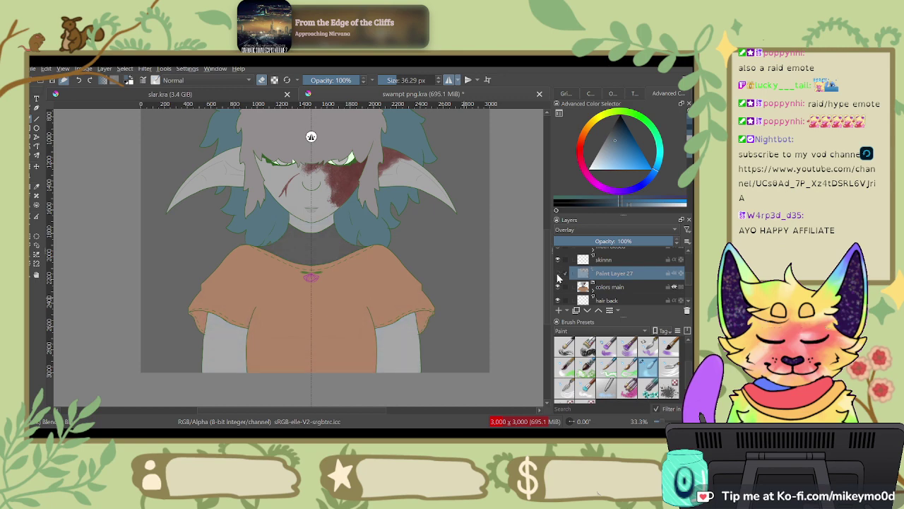
click(558, 274)
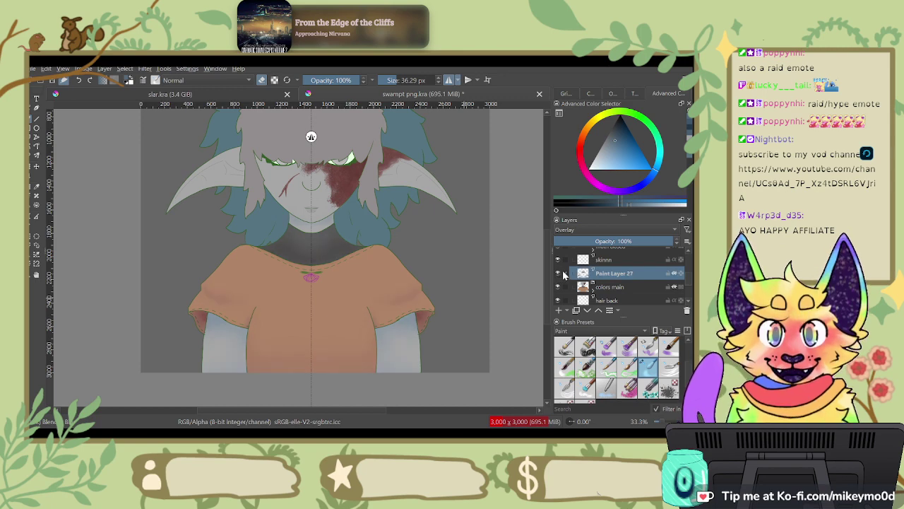
click(559, 275)
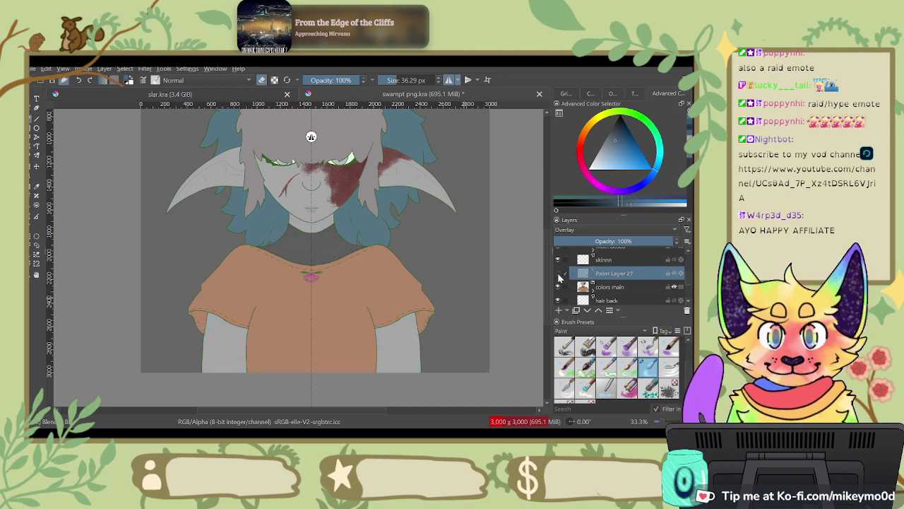
click(558, 274)
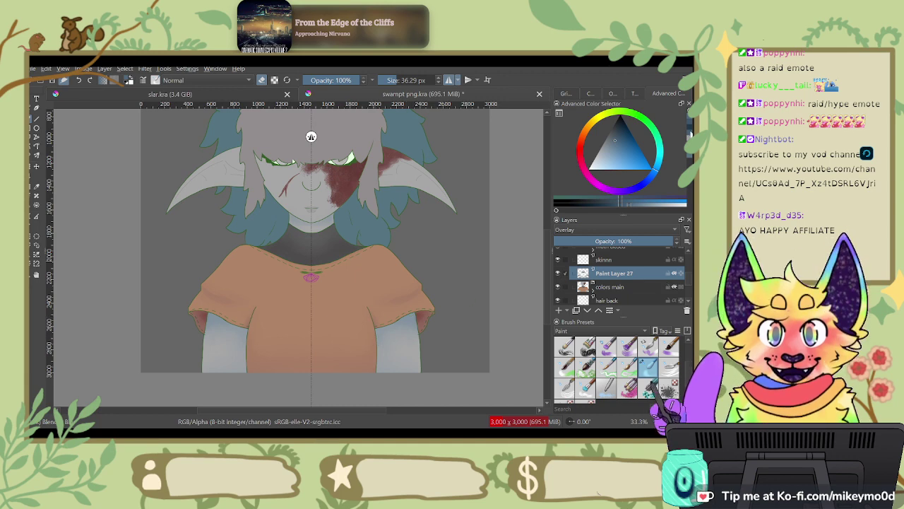
Step: Turn off eraser mode and prepare the 7.50 px Basic Details brush with a muted red on Paint Layer 27
key(e)
click(690, 136)
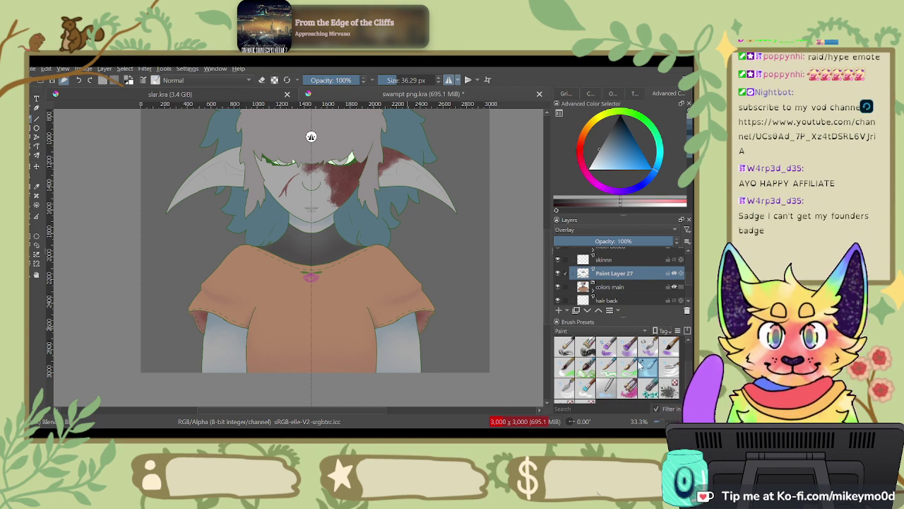
scroll(572, 354, down, 2)
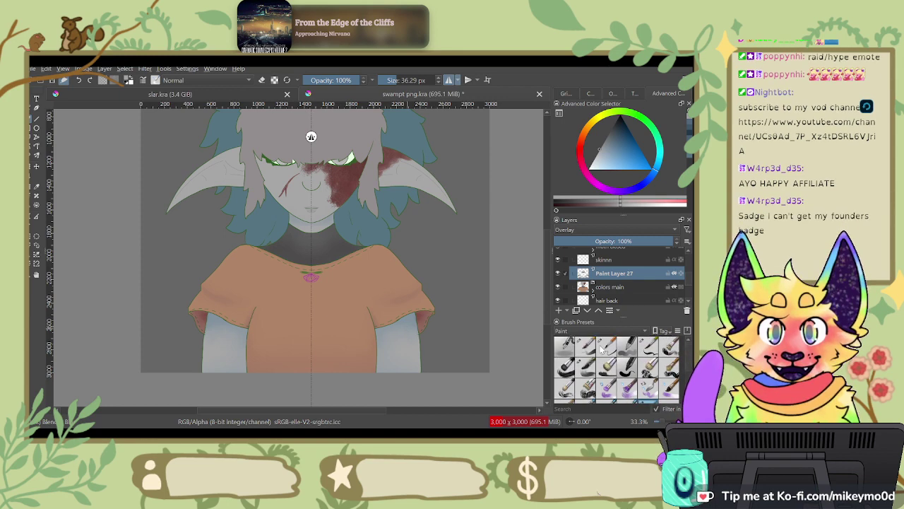
click(585, 346)
click(607, 346)
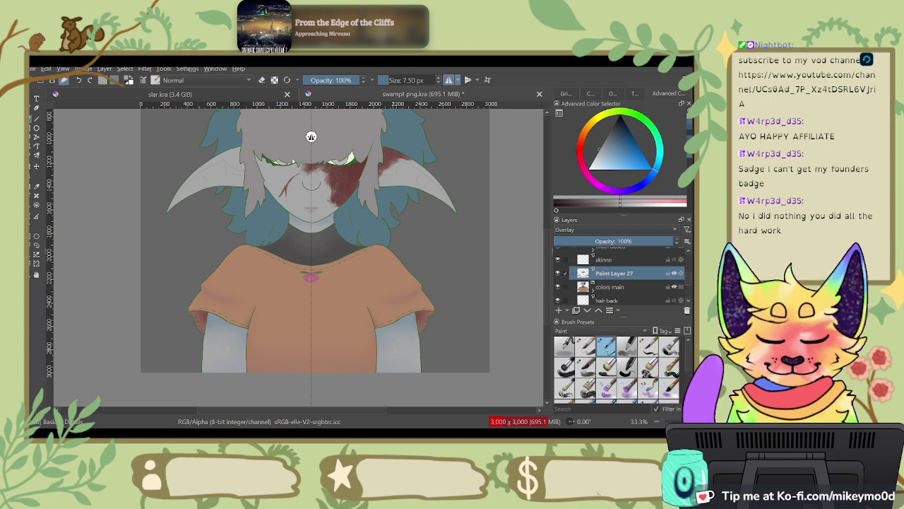
drag(398, 344, 404, 353)
scroll(411, 339, up, 2)
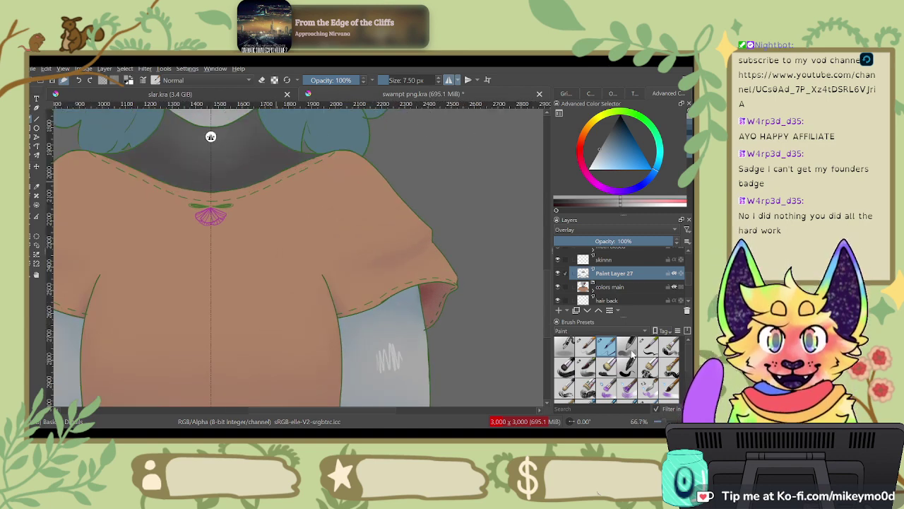
key(ctrl+z)
Step: Paint light highlight patches on the upper arm and the shirt's shoulder with a 40 px brush
click(585, 346)
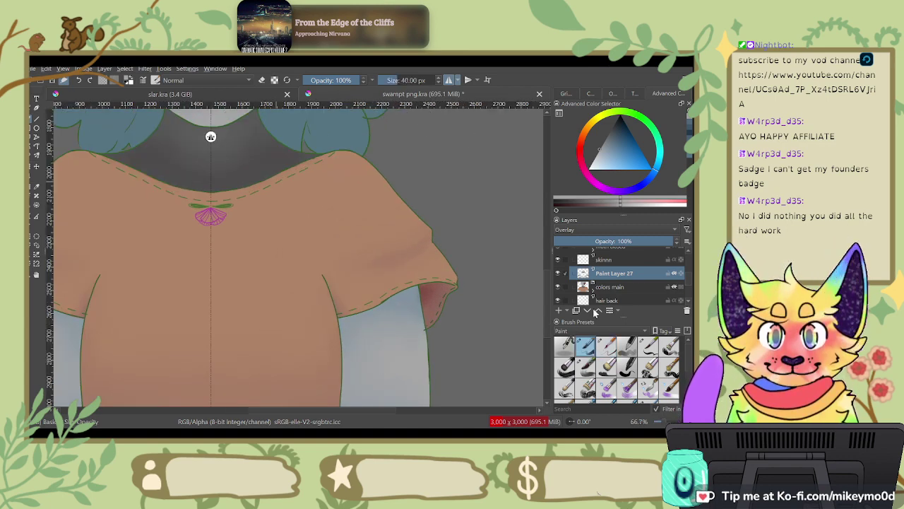
mouse_move(374, 376)
mouse_down()
mouse_move(399, 342)
mouse_move(393, 361)
mouse_move(415, 364)
mouse_up()
key(ctrl+z)
key(ctrl+z)
drag(371, 177, 373, 195)
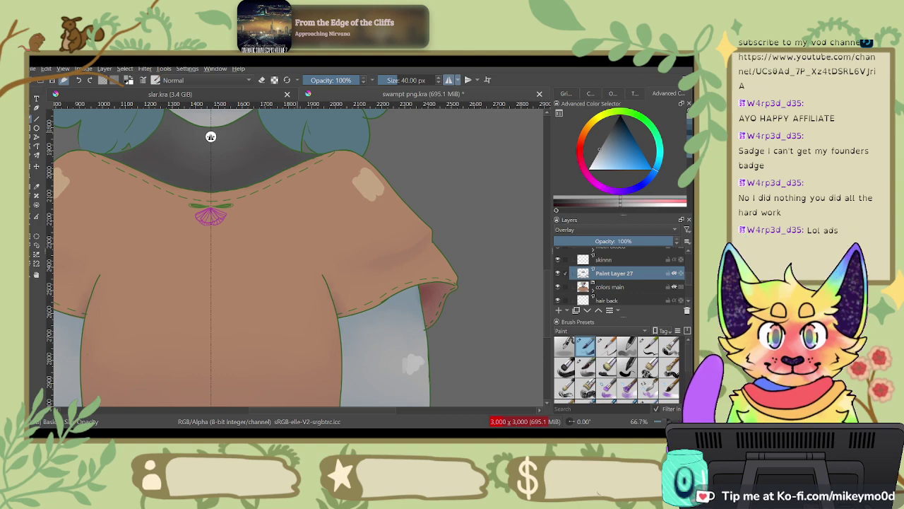
Step: Blend the highlight patches on the shoulder and arm into the shirt and skin with the blender brush
scroll(690, 368, down, 1)
scroll(690, 368, down, 3)
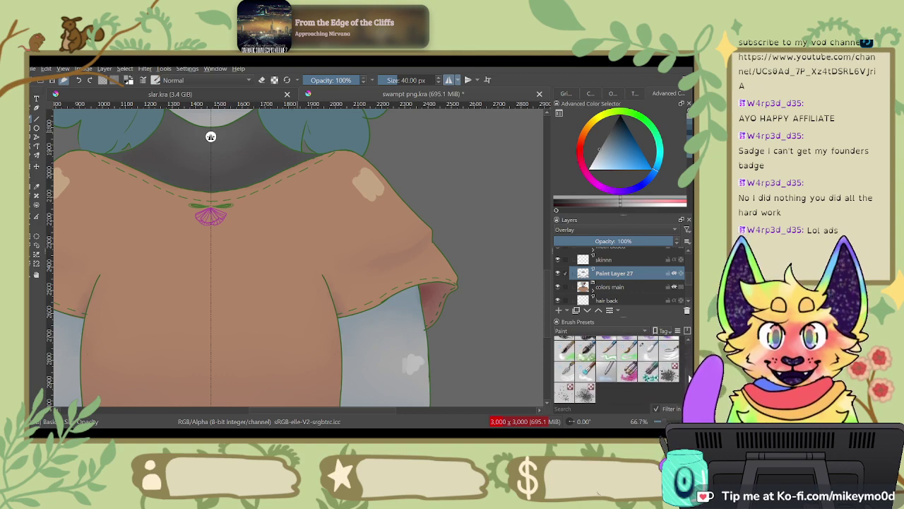
key(slash)
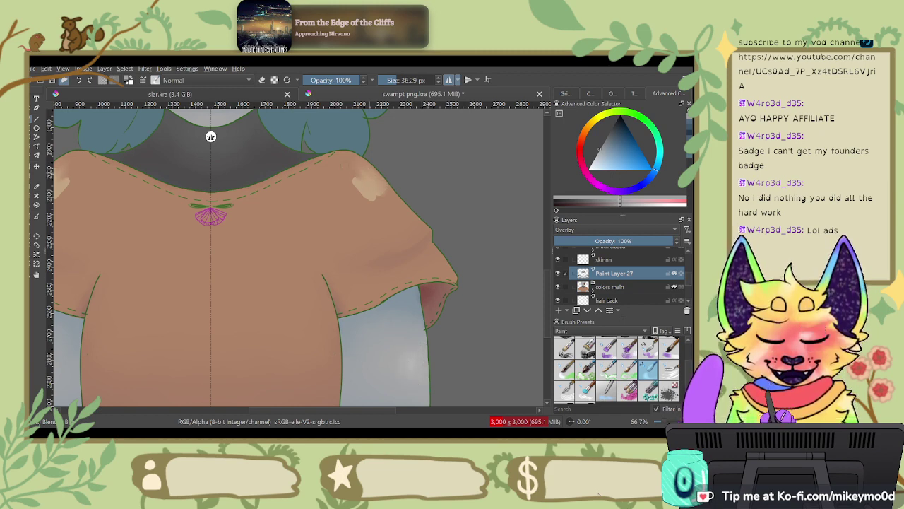
drag(387, 198, 218, 126)
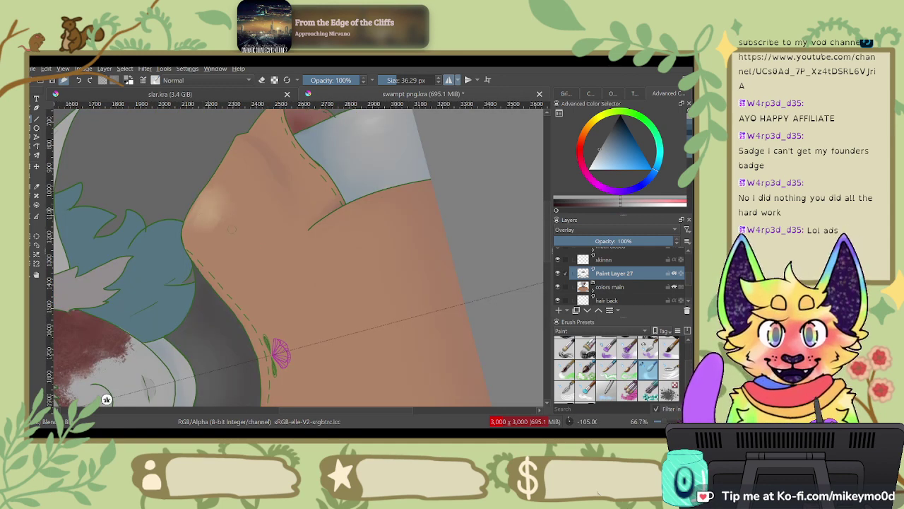
drag(106, 399, 211, 136)
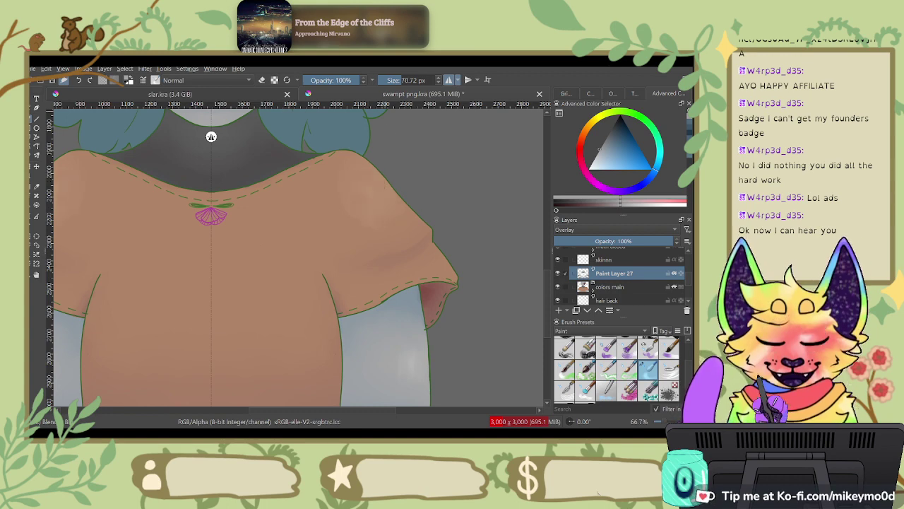
Step: Examine the blended shading on the shirt, sleeves and both arms
key(6)
key(6)
key(6)
key(6)
key(6)
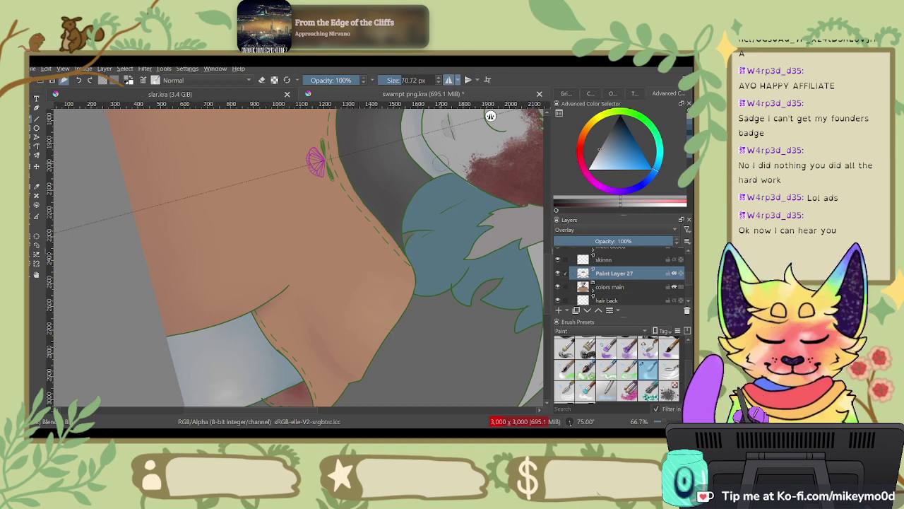
scroll(495, 116, down, 1)
key(5)
scroll(428, 157, up, 1)
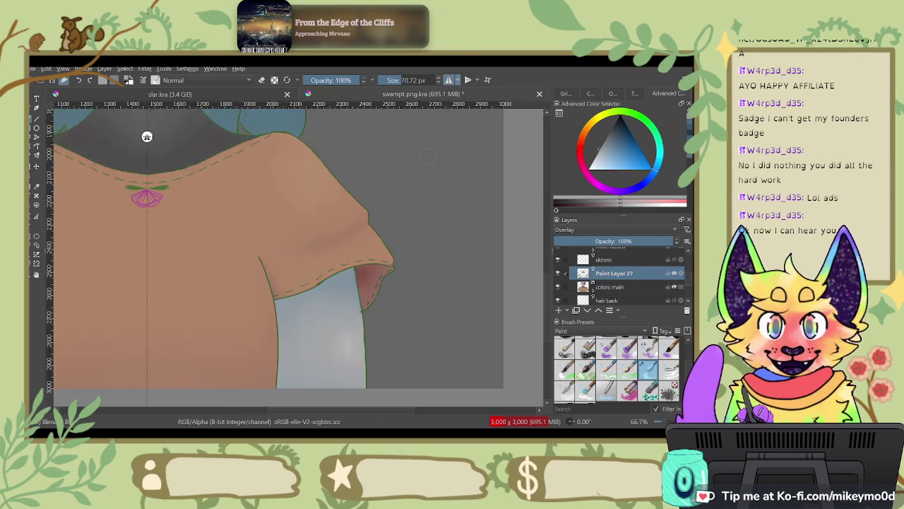
drag(359, 319, 524, 300)
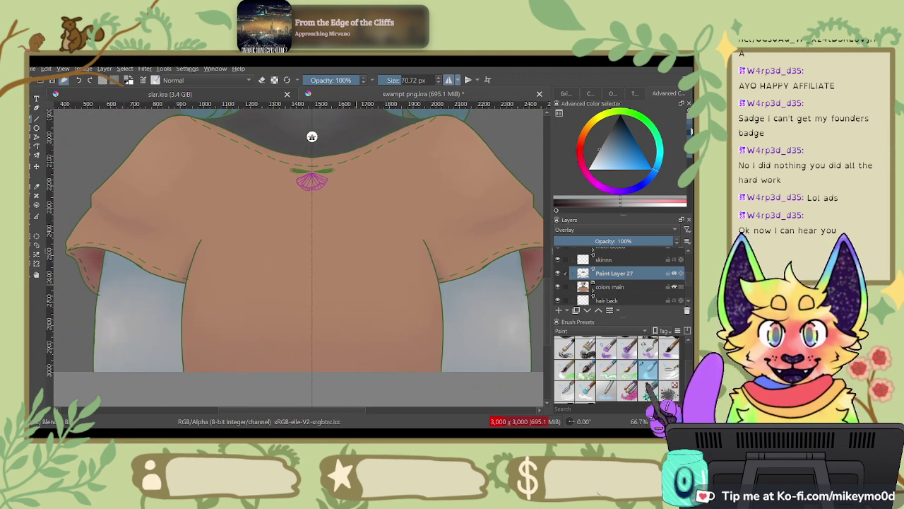
Step: Paint a mirrored light patch around the green bow and purple shell ornament at the neckline with a 50 px brush
click(608, 135)
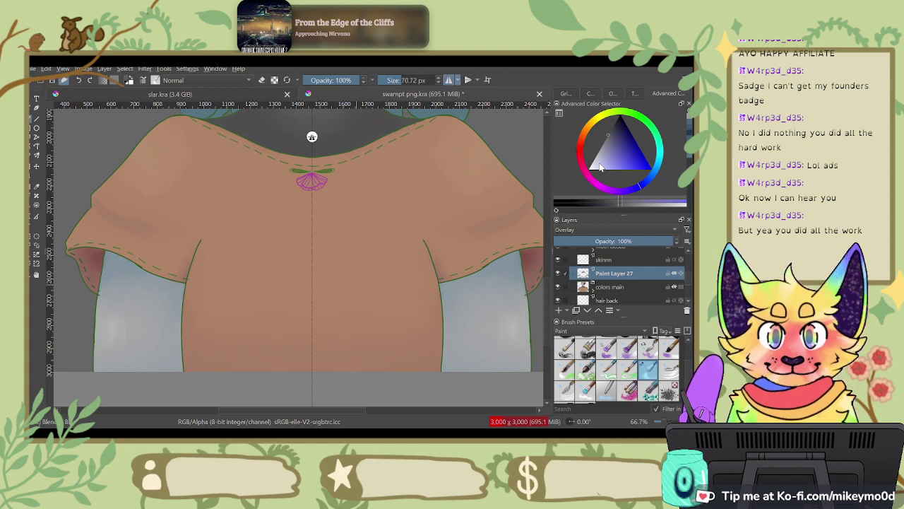
click(690, 122)
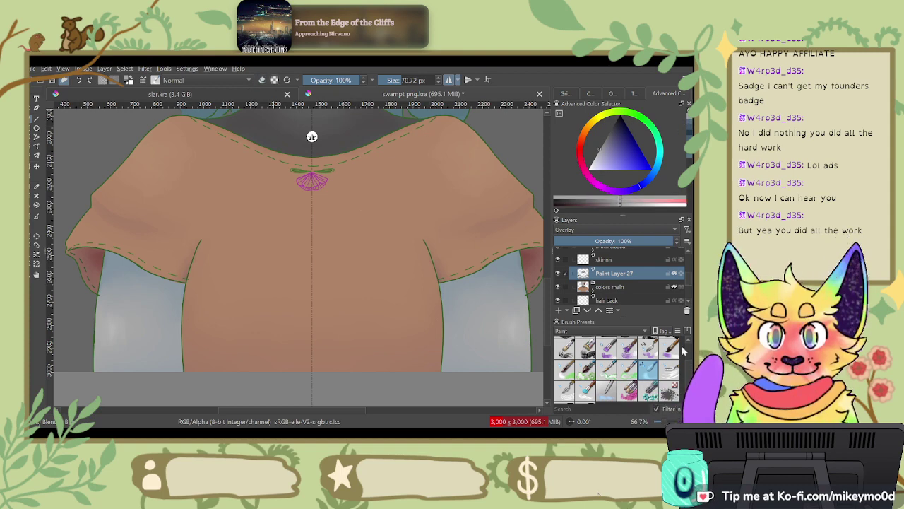
scroll(641, 362, up, 2)
click(606, 346)
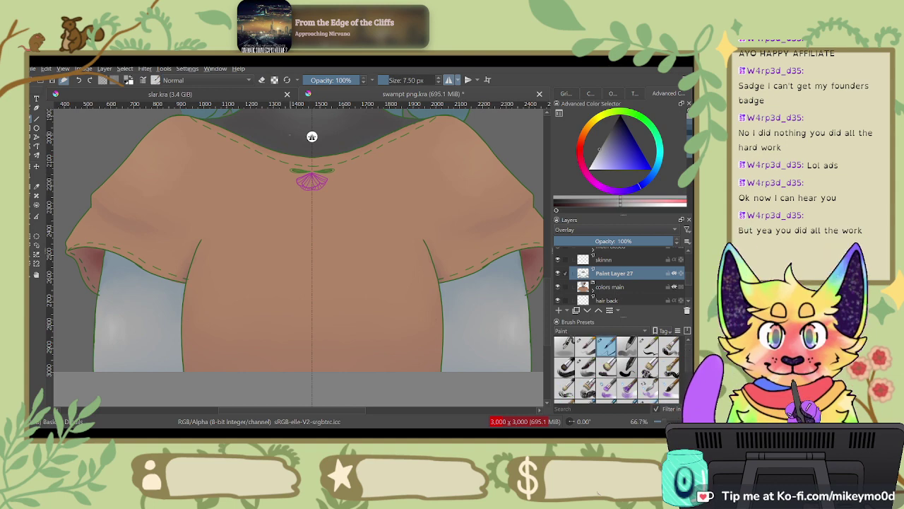
scroll(312, 136, up, 2)
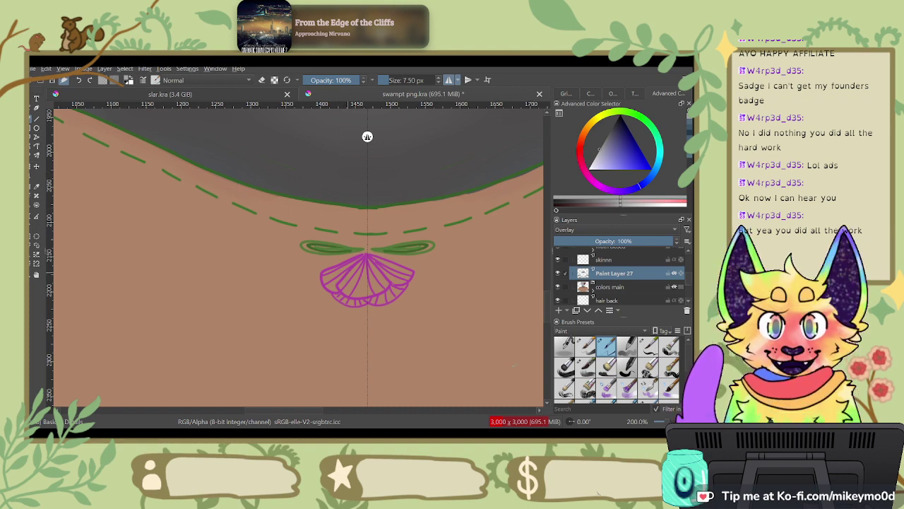
click(627, 345)
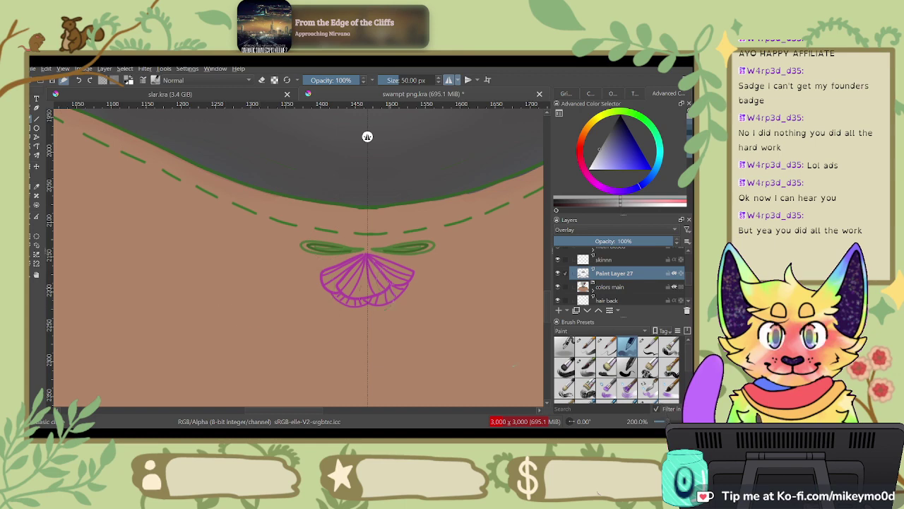
mouse_move(346, 261)
mouse_down()
mouse_move(367, 300)
mouse_move(403, 271)
mouse_move(388, 295)
mouse_move(403, 249)
mouse_move(425, 237)
mouse_move(395, 285)
mouse_up()
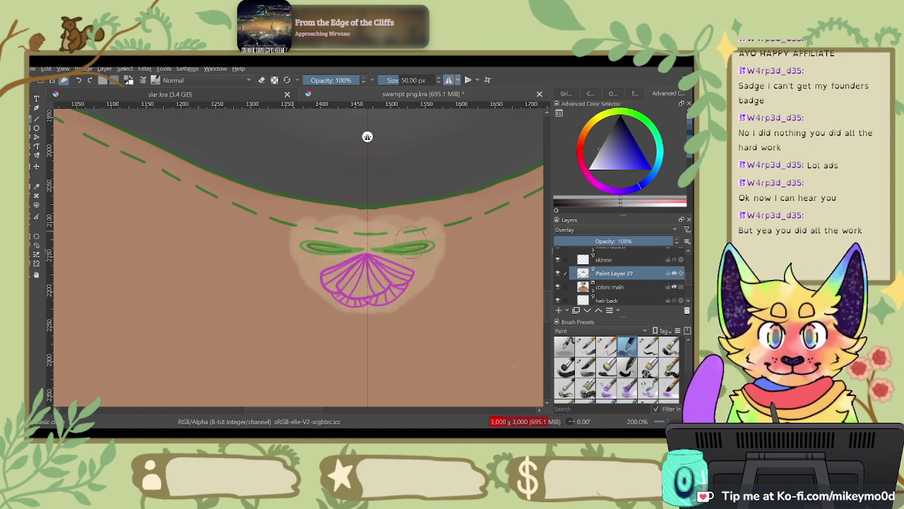
Step: Blend the light patch around the bow and shell into the shirt with the 70.72 px blender brush
scroll(445, 234, down, 5)
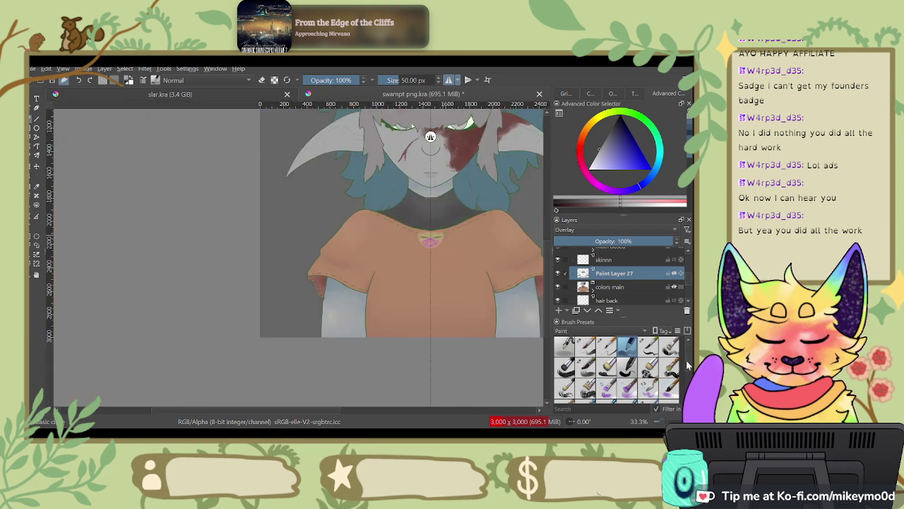
scroll(660, 375, down, 5)
click(650, 373)
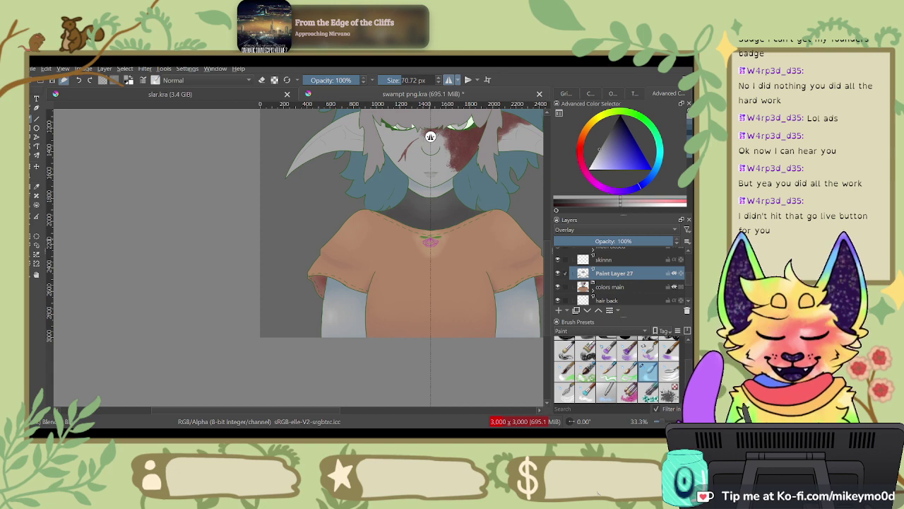
scroll(430, 219, up, 1)
scroll(430, 219, up, 1)
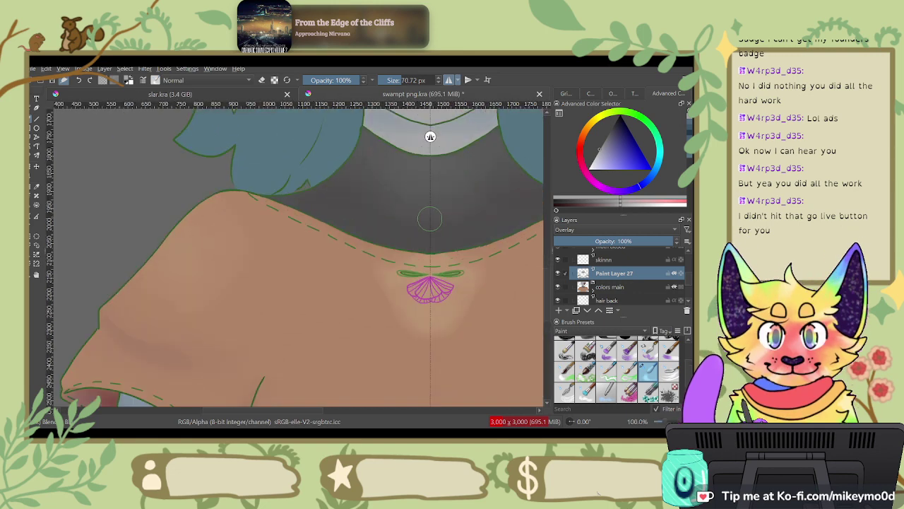
drag(444, 311, 313, 325)
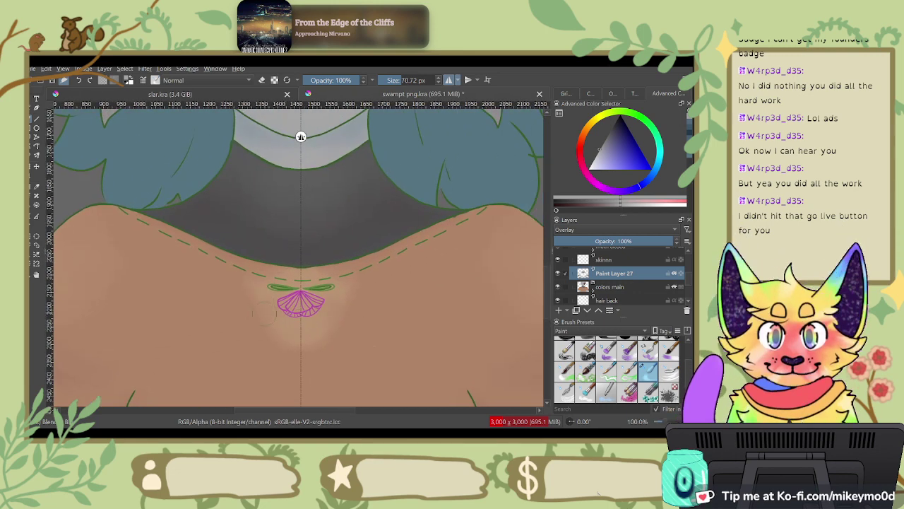
Step: Spread and soften the glow around the shell outward across the chest with the blender brush
drag(301, 137, 518, 388)
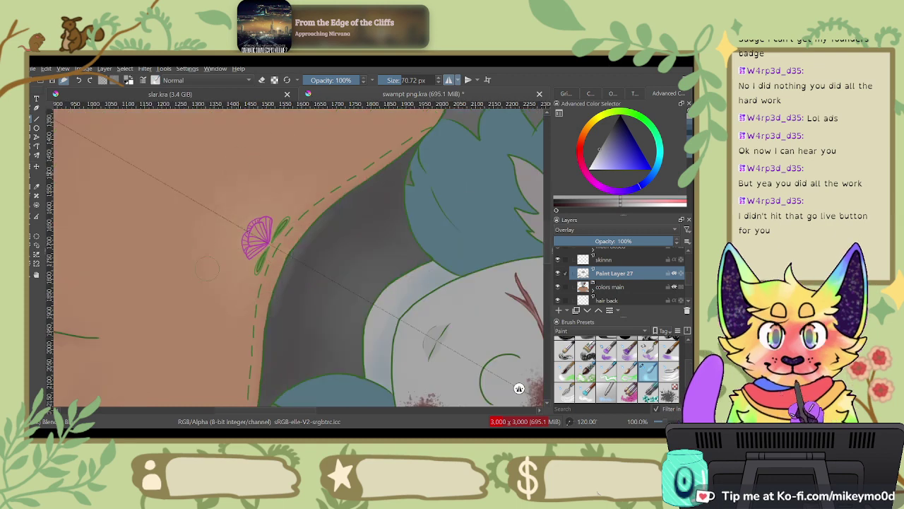
drag(337, 228, 346, 218)
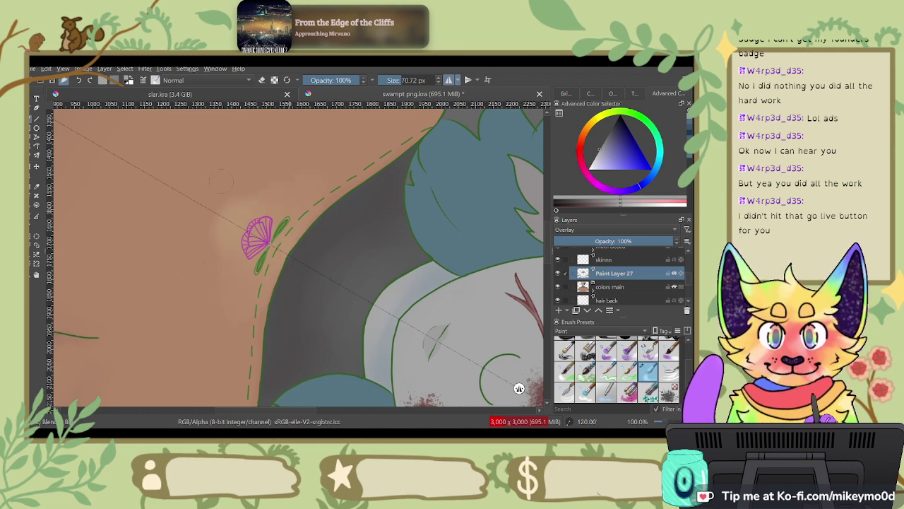
key(4)
key(4)
key(4)
key(4)
key(4)
key(4)
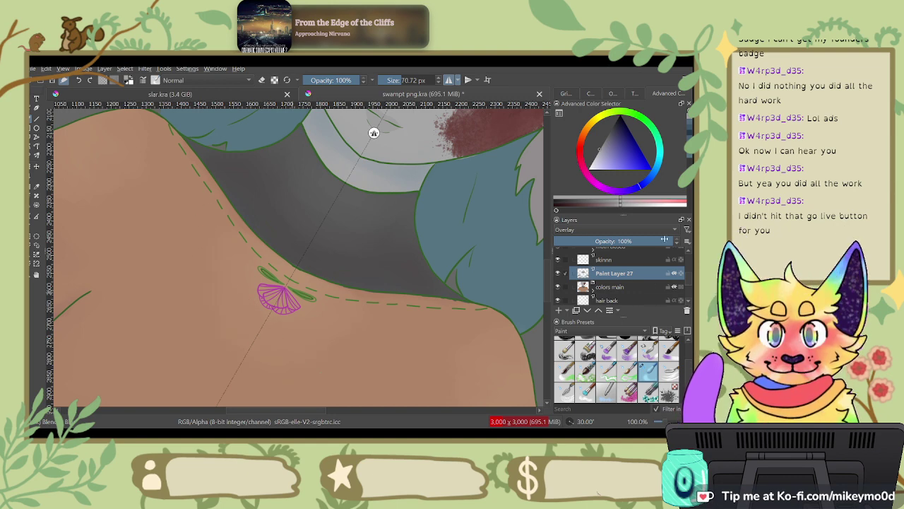
Step: Paint a light highlight along the shirt's neckline and around the shell with the 60 px wet brush
drag(648, 367, 649, 404)
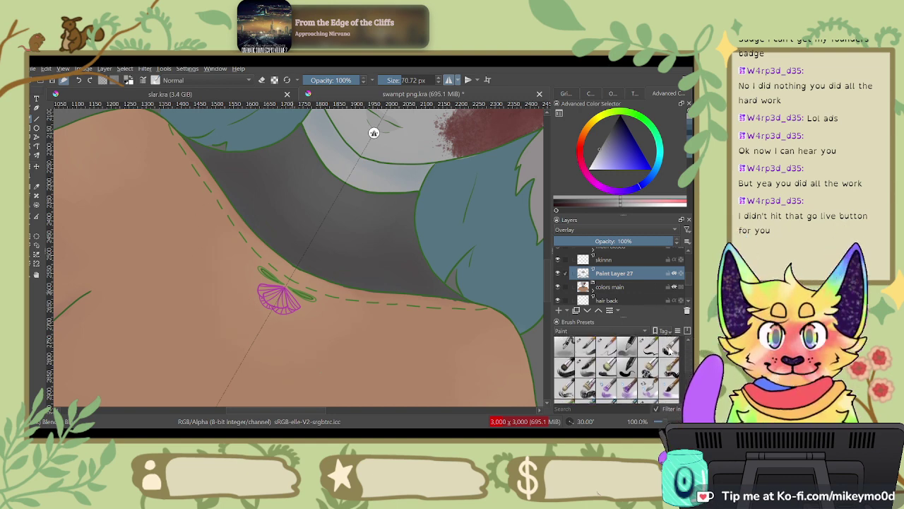
click(606, 346)
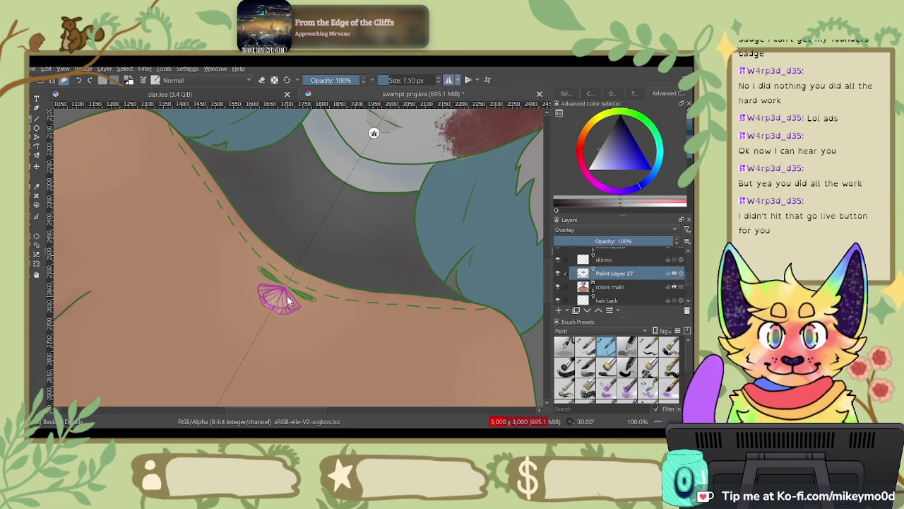
scroll(657, 365, down, 2)
click(655, 364)
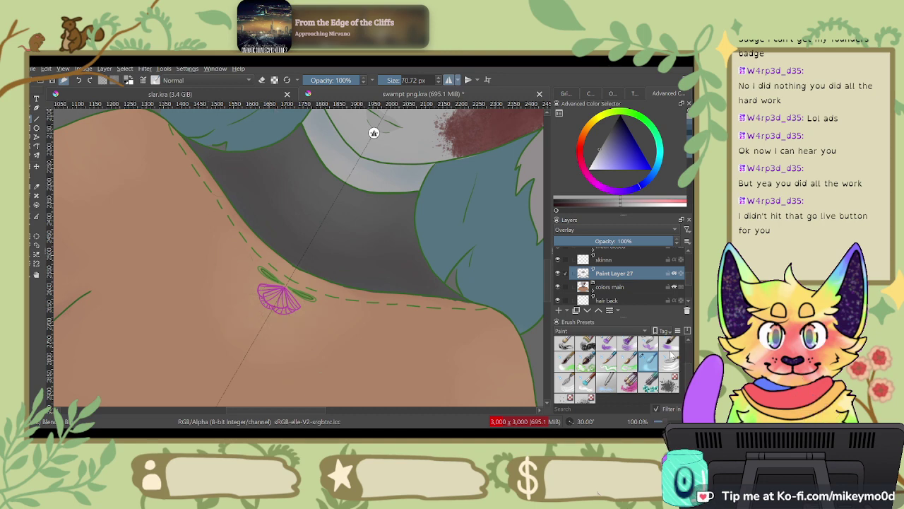
scroll(614, 364, down, 2)
click(668, 345)
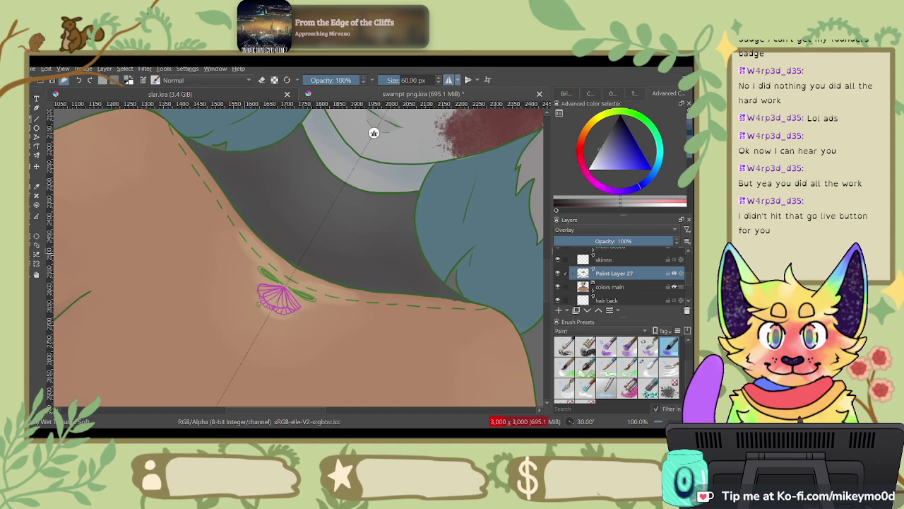
Step: Return to the 70.72 px blender brush and blend the neckline highlight into the shirt
key(slash)
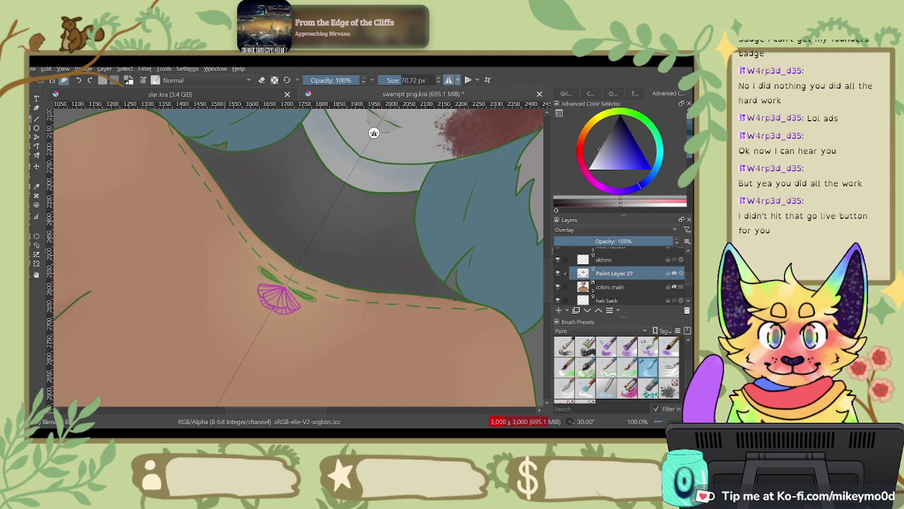
scroll(374, 133, down, 5)
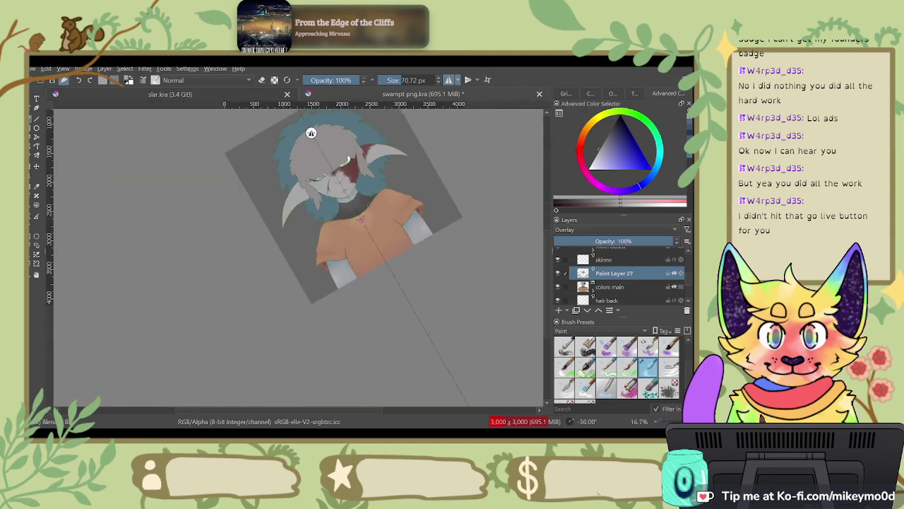
key(5)
scroll(397, 285, down, 1)
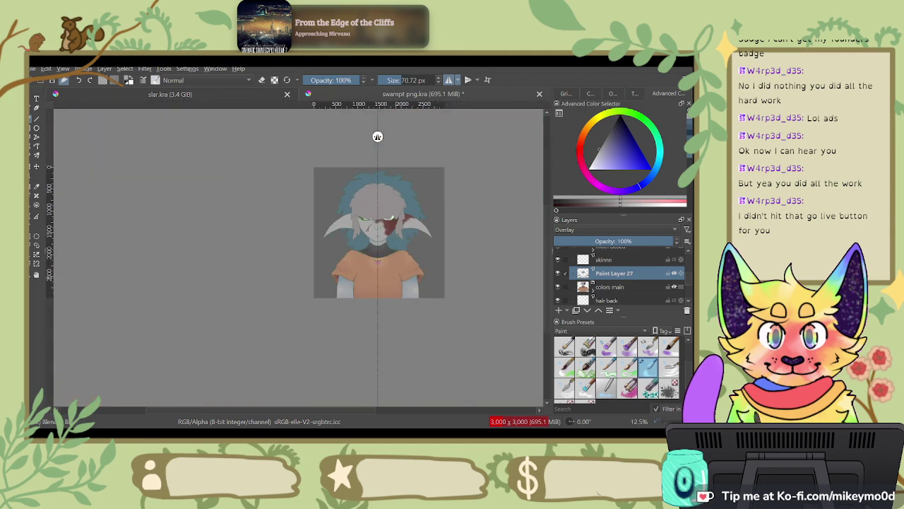
Step: Smooth the highlights between the shell ornament, chest and shoulder with the blender brush
scroll(400, 285, up, 3)
scroll(401, 281, up, 3)
key(4)
key(4)
key(4)
drag(341, 273, 356, 282)
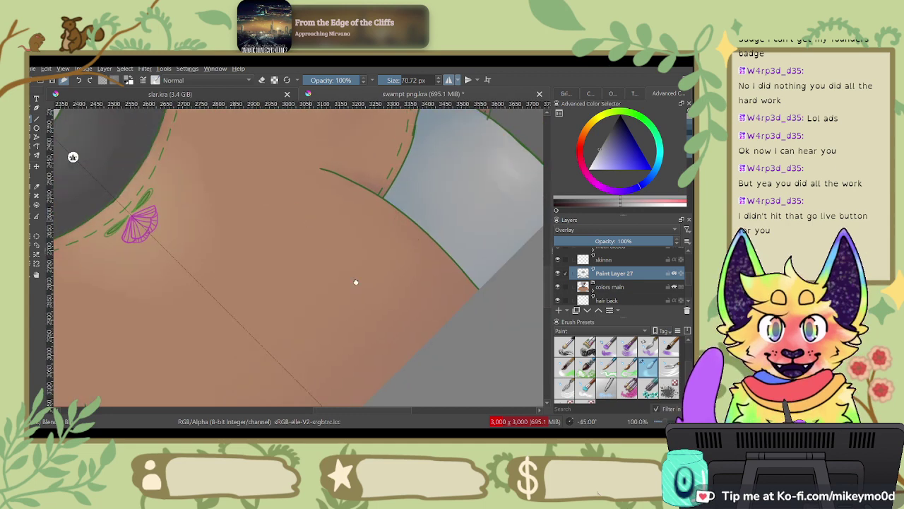
mouse_move(283, 178)
mouse_down()
mouse_move(387, 271)
mouse_move(433, 282)
mouse_up()
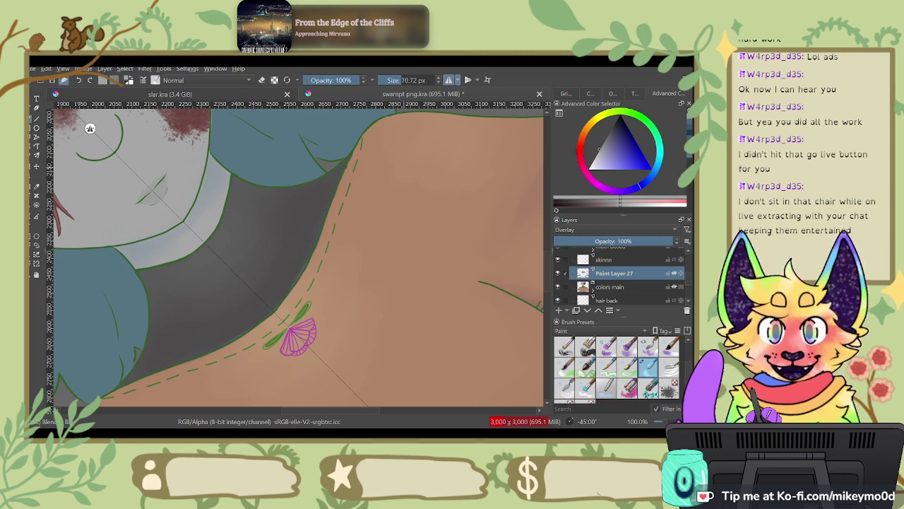
drag(423, 211, 374, 219)
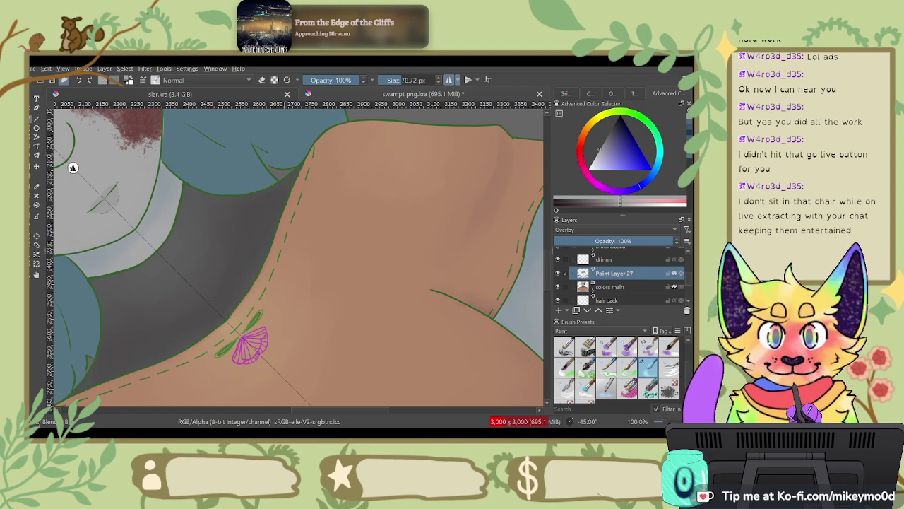
scroll(286, 189, down, 5)
key(6)
key(6)
key(6)
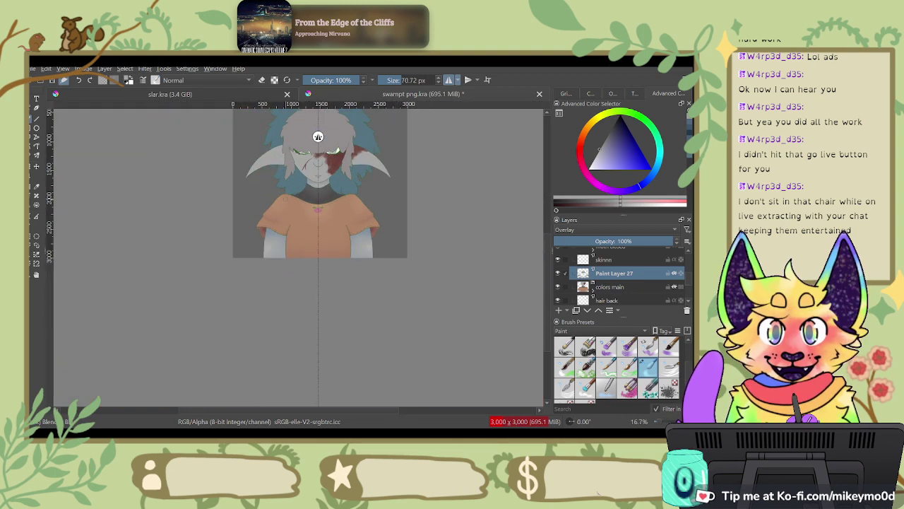
key(4)
key(5)
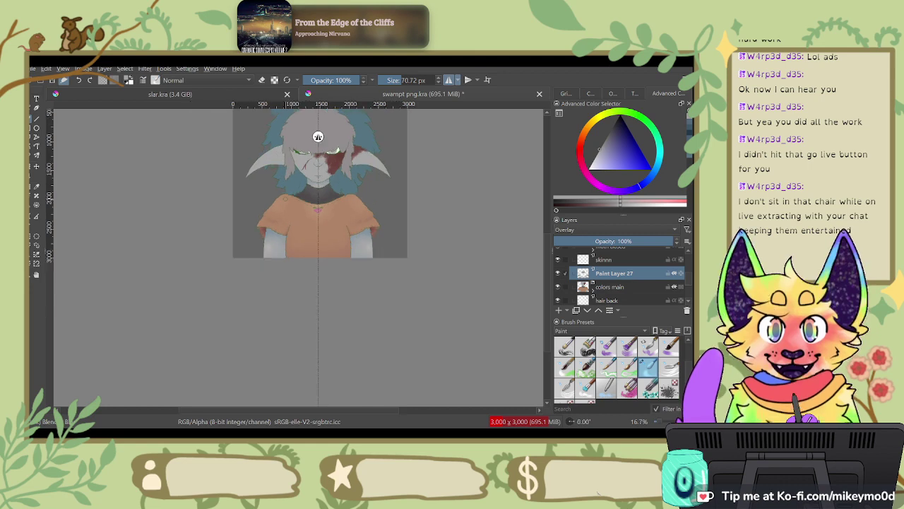
Step: Review the shirt and whole figure, comparing the painting with the Paint Layer 27 overlay hidden and shown
drag(439, 249, 449, 301)
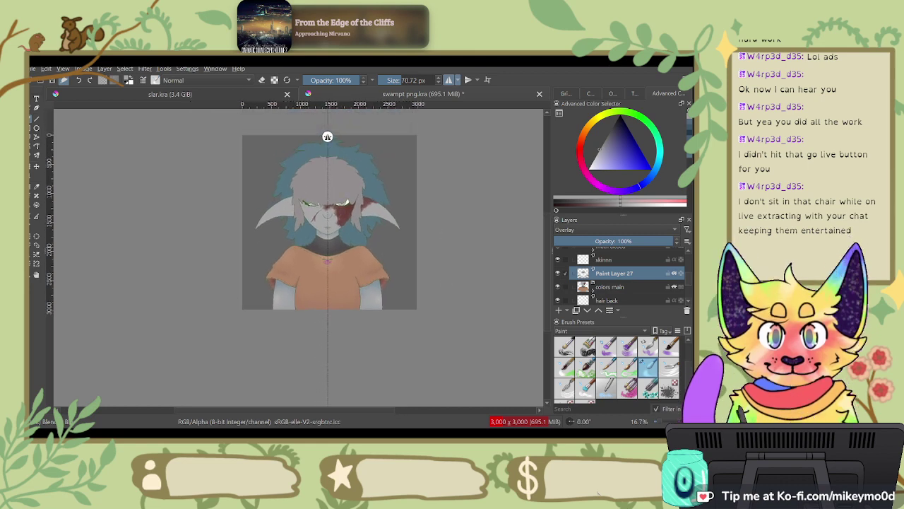
scroll(443, 247, up, 3)
mouse_move(314, 300)
mouse_down()
mouse_move(458, 299)
mouse_move(488, 283)
mouse_move(506, 222)
mouse_move(500, 289)
mouse_move(503, 274)
mouse_up()
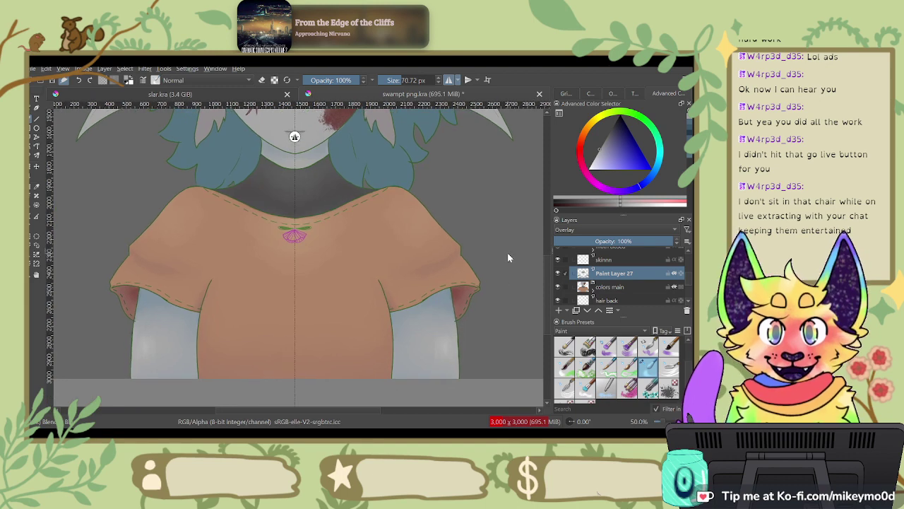
scroll(587, 261, down, 2)
scroll(294, 137, down, 4)
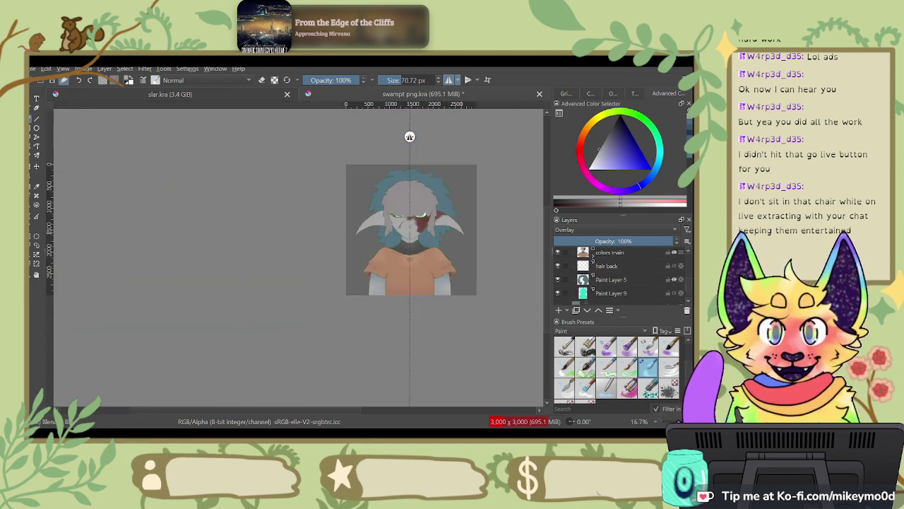
scroll(338, 136, up, 2)
drag(688, 292, 690, 281)
scroll(689, 284, down, 1)
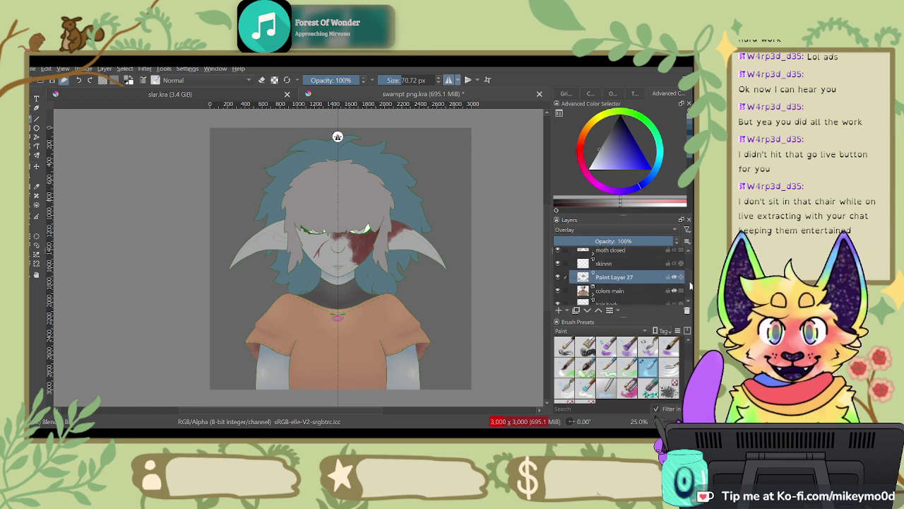
click(558, 280)
click(558, 279)
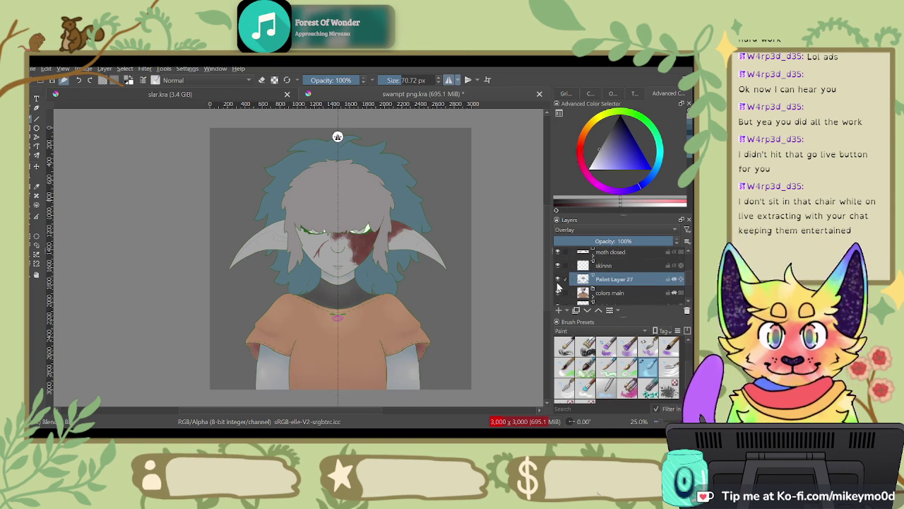
click(558, 280)
click(559, 280)
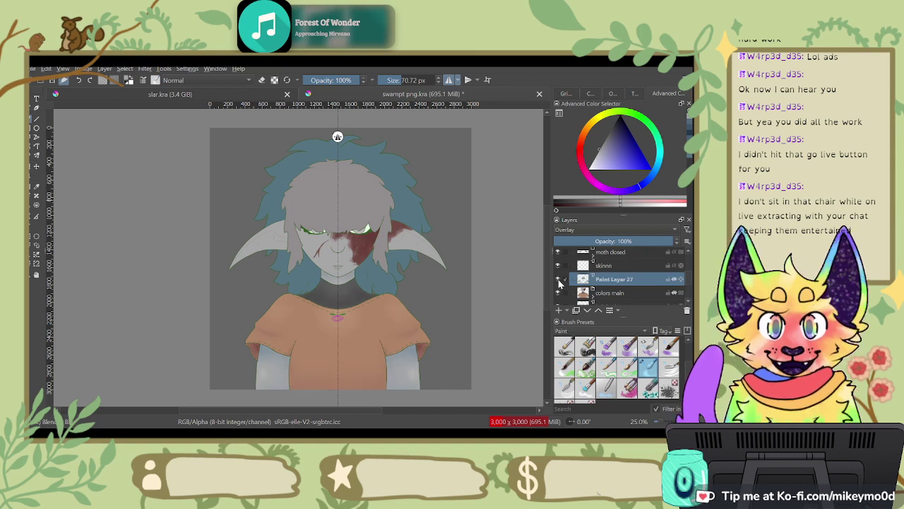
click(558, 280)
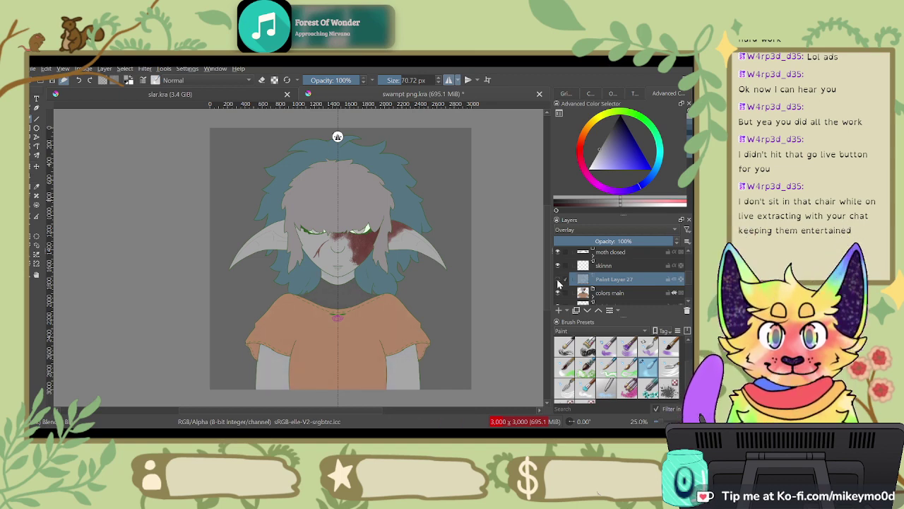
click(558, 280)
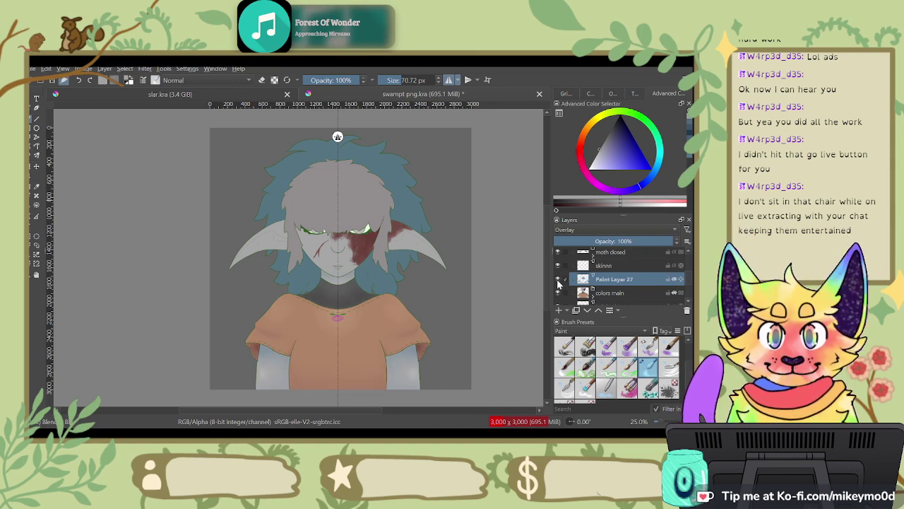
click(558, 280)
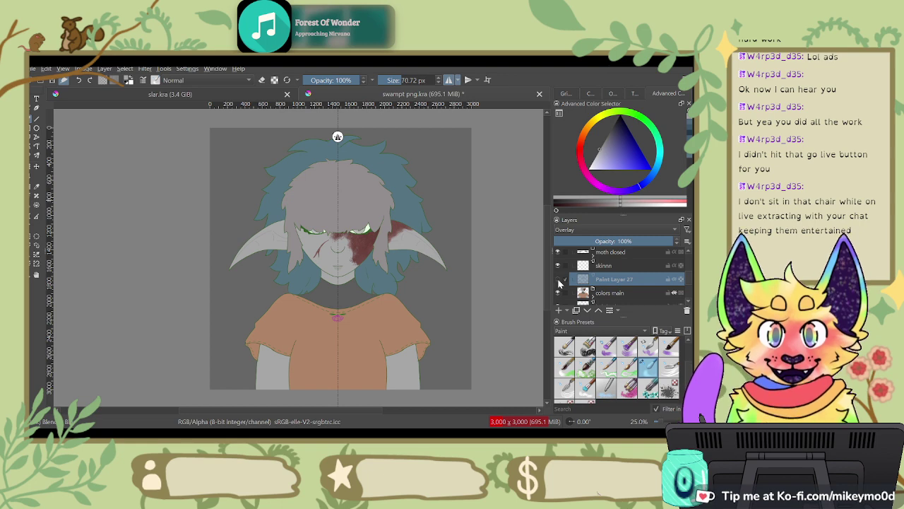
click(558, 280)
Step: Add a new paint layer and place it directly above the hair back layer
drag(687, 277, 687, 281)
click(639, 300)
click(565, 310)
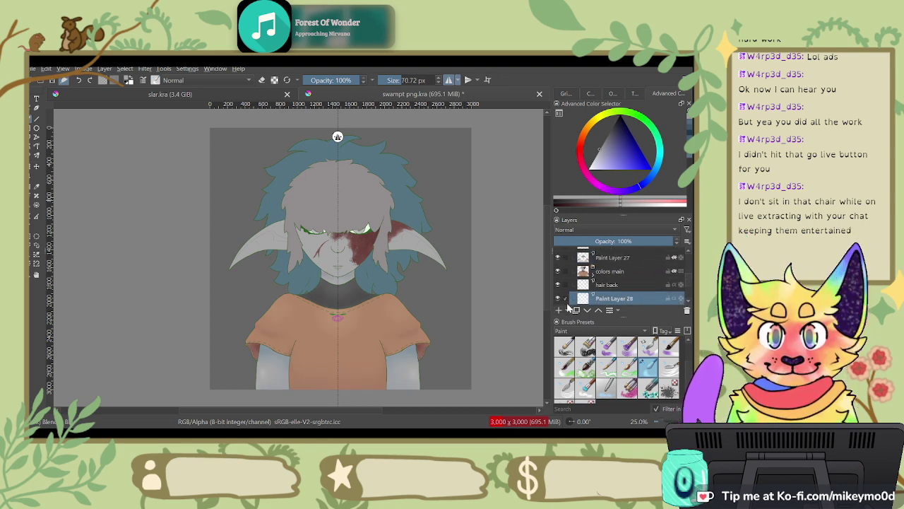
click(558, 285)
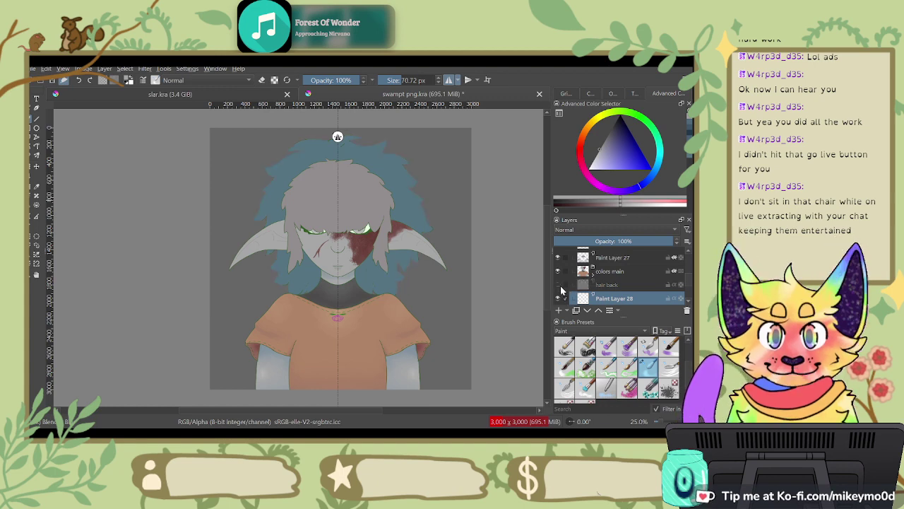
click(558, 284)
click(599, 310)
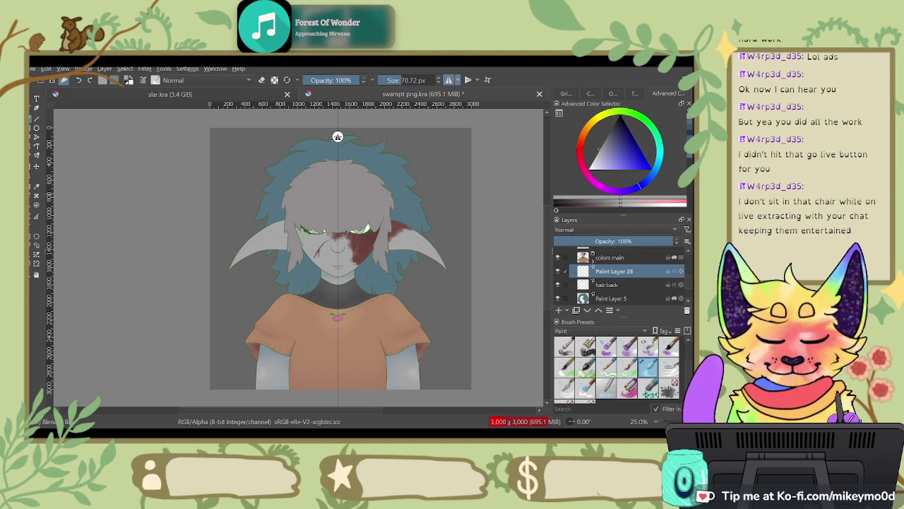
Step: Choose a dark blue colour and the 80 px Texture Impressionism brush for shading the back hair
scroll(185, 204, up, 2)
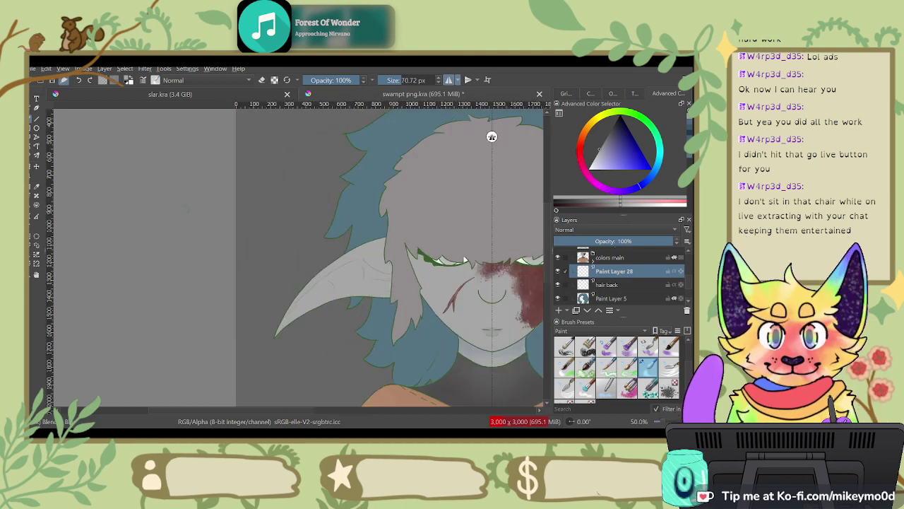
click(689, 136)
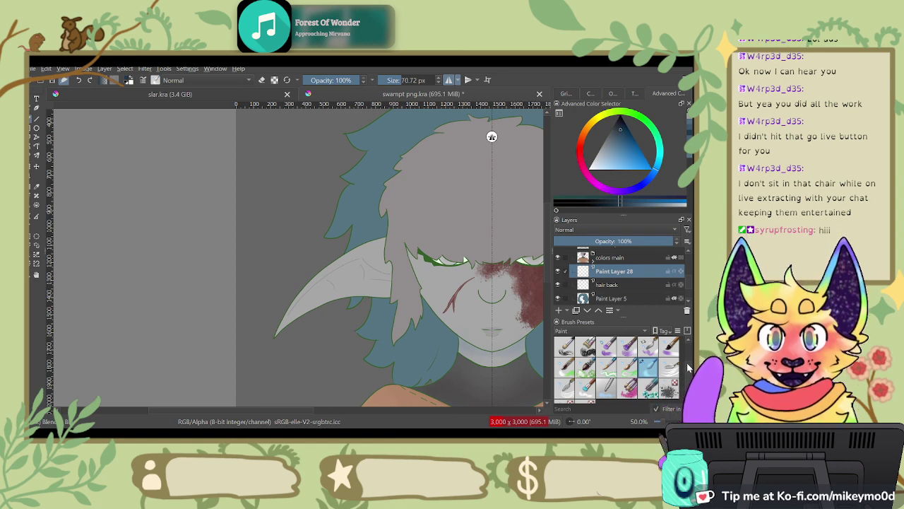
scroll(690, 372, down, 1)
click(627, 379)
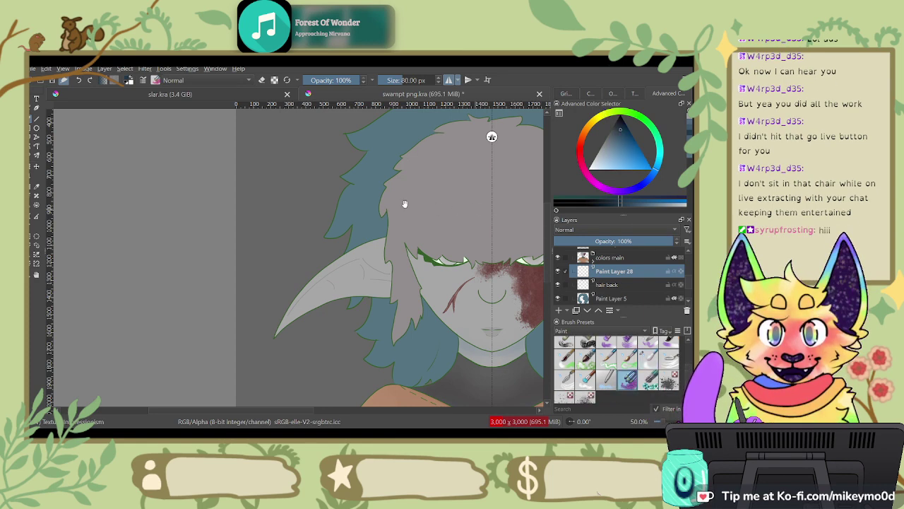
Step: Try dark blue textured strokes in the back hair around the fringe and beside the face
drag(300, 282, 248, 327)
mouse_move(360, 169)
mouse_down()
mouse_move(308, 224)
mouse_move(307, 283)
mouse_up()
drag(357, 362, 364, 378)
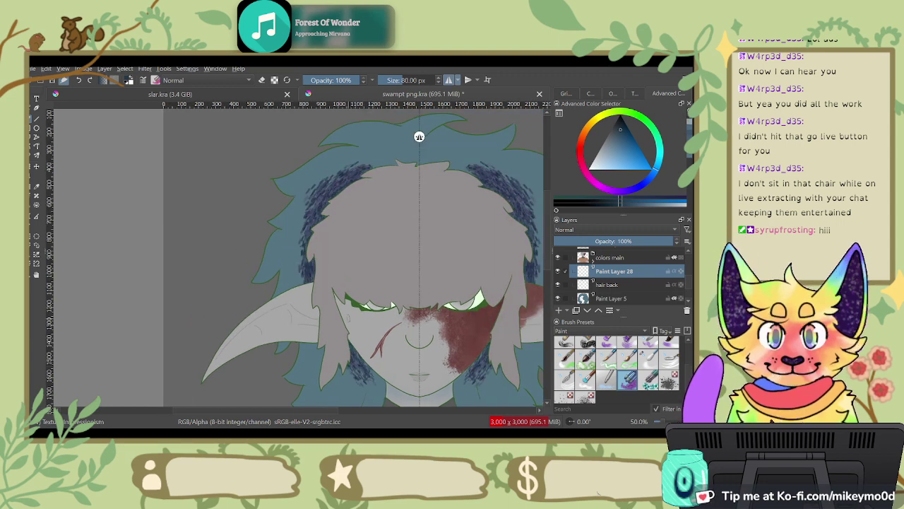
key(ctrl+z)
Step: Sample a lighter blue from the back hair and brush textured strokes around the fringe and beside the jaw
key(4)
key(4)
key(4)
key(4)
ctrl+click(295, 256)
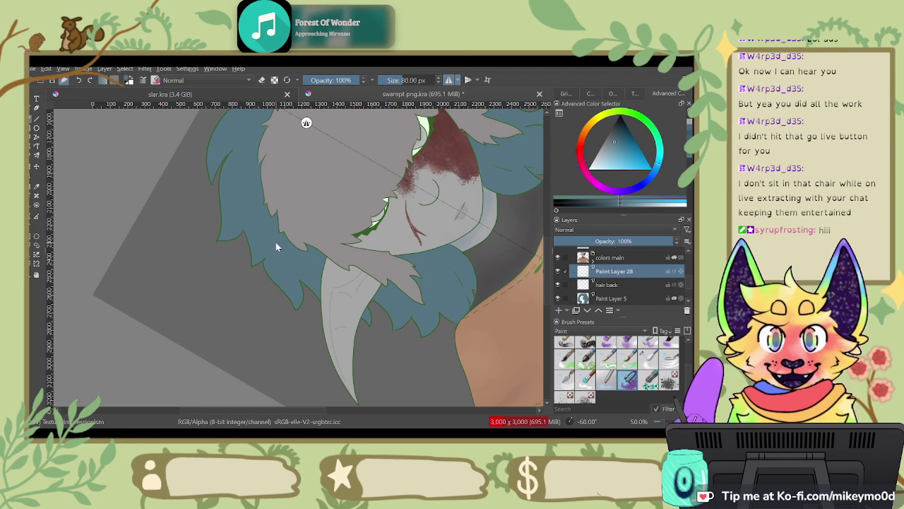
key(5)
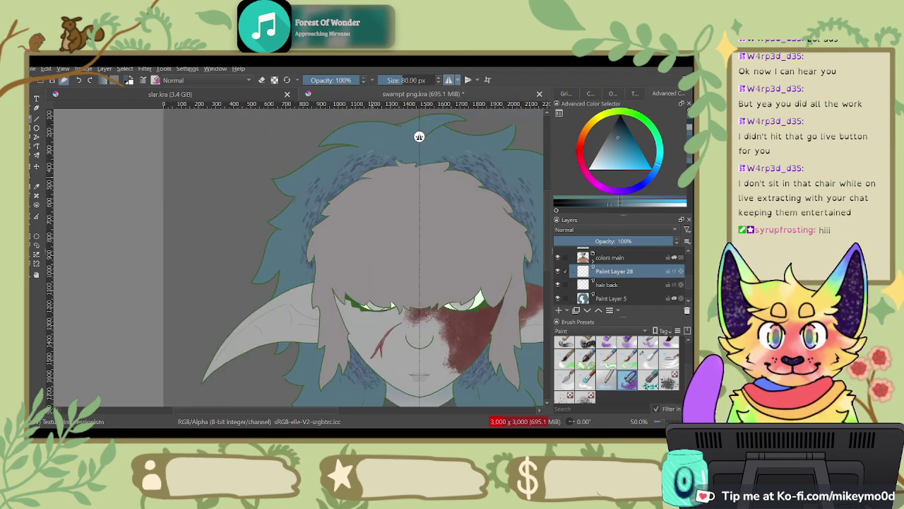
Step: Try covering the back hair with dense textured blue strokes, and undo them along with the strokes above the fringe
drag(362, 266, 297, 279)
mouse_move(348, 164)
mouse_down()
mouse_move(310, 164)
mouse_move(247, 191)
mouse_move(209, 262)
mouse_move(303, 152)
mouse_up()
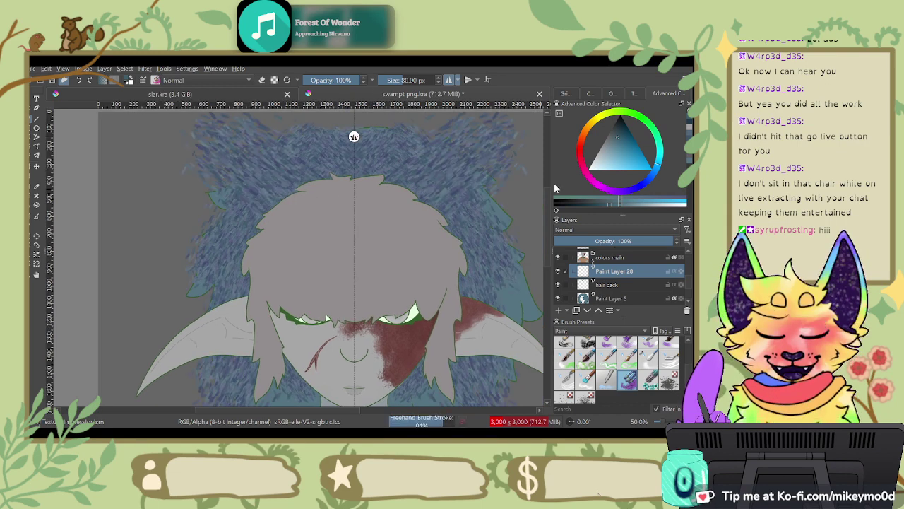
key(ctrl+z)
key(ctrl+z)
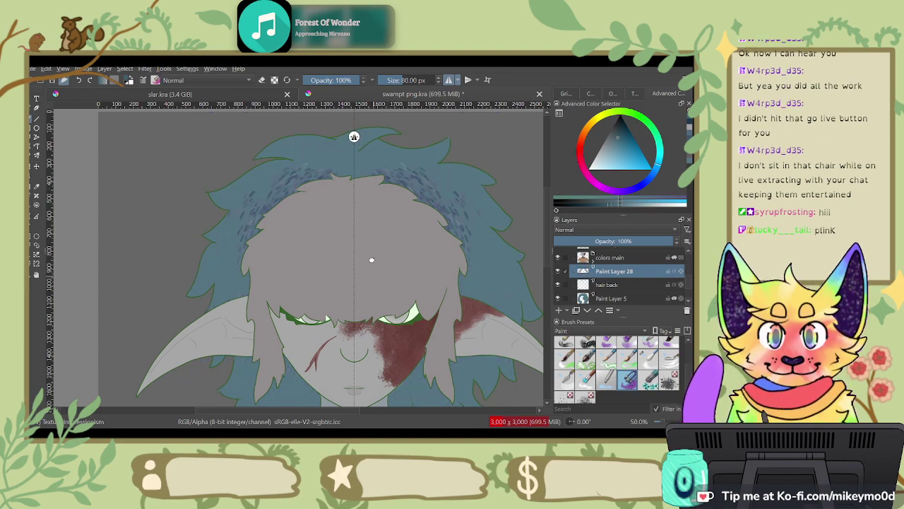
scroll(371, 260, down, 2)
key(ctrl+z)
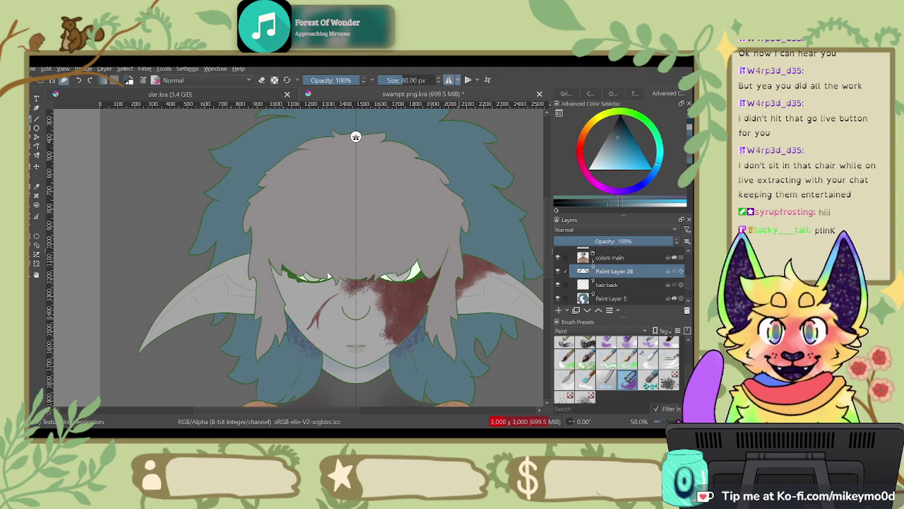
Step: Blend the textured strokes in the lower hair beside the jaw with the blender brush enlarged to 111.94 px
drag(360, 127, 516, 150)
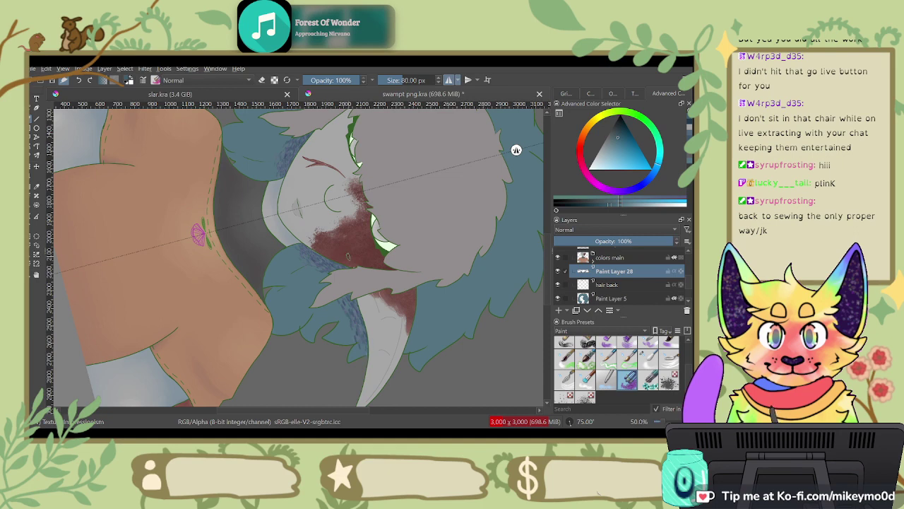
drag(516, 149, 516, 254)
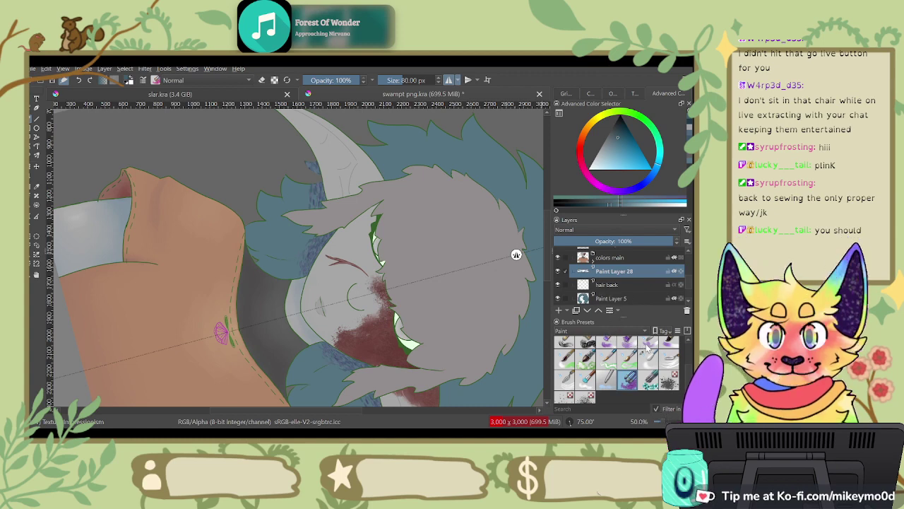
click(650, 362)
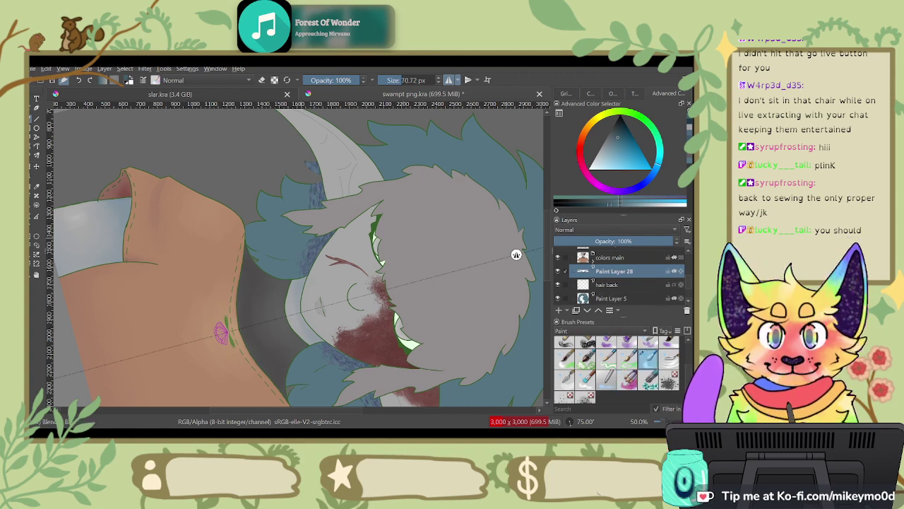
key(bracketright)
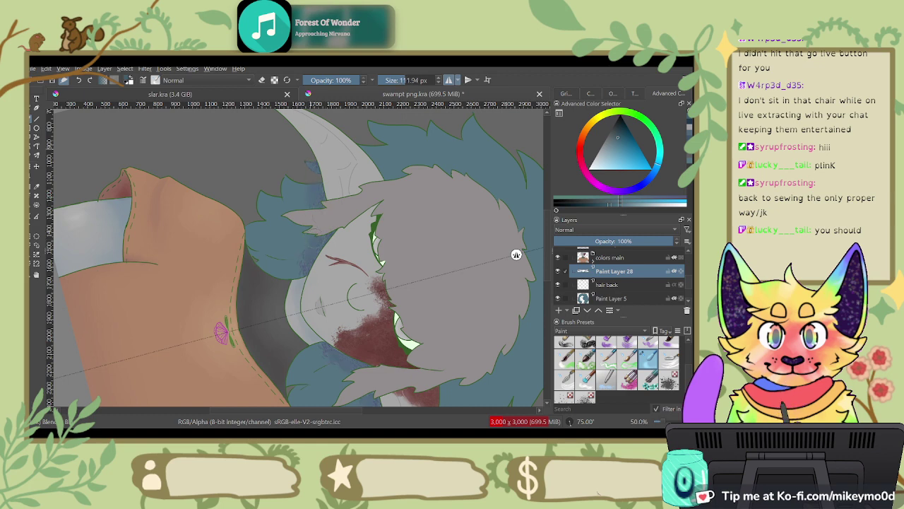
drag(516, 254, 516, 182)
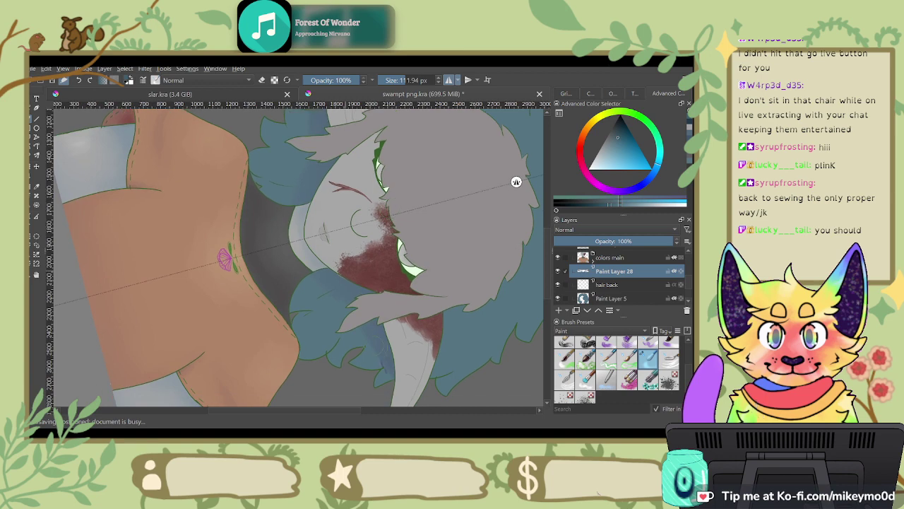
Step: Dab mottled blue texture over the lower hair locks on both sides with the 55 px Texture Pointillism brush
key(4)
key(4)
key(4)
key(4)
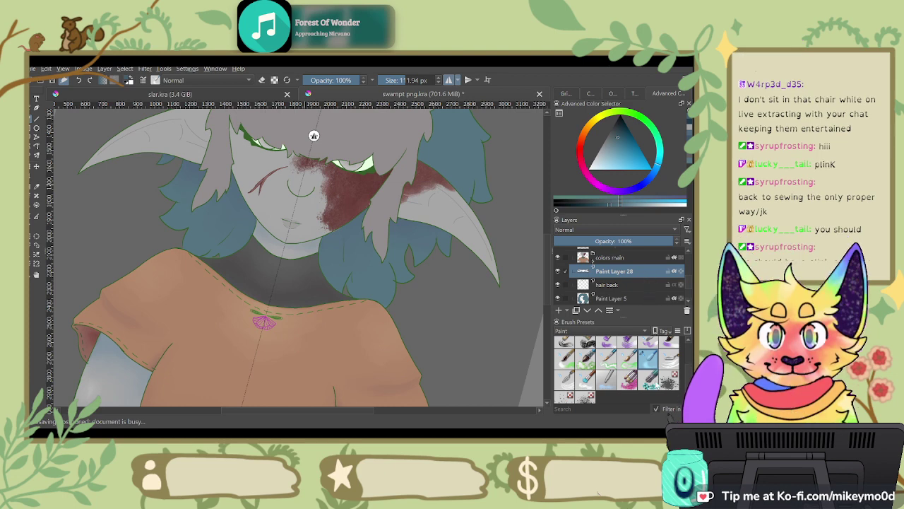
click(648, 381)
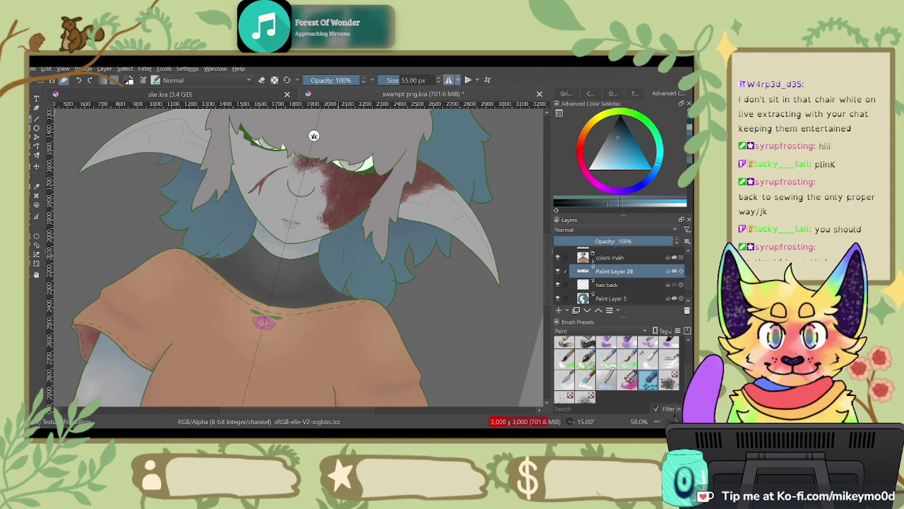
mouse_move(329, 251)
mouse_down()
mouse_move(337, 279)
mouse_move(359, 288)
mouse_up()
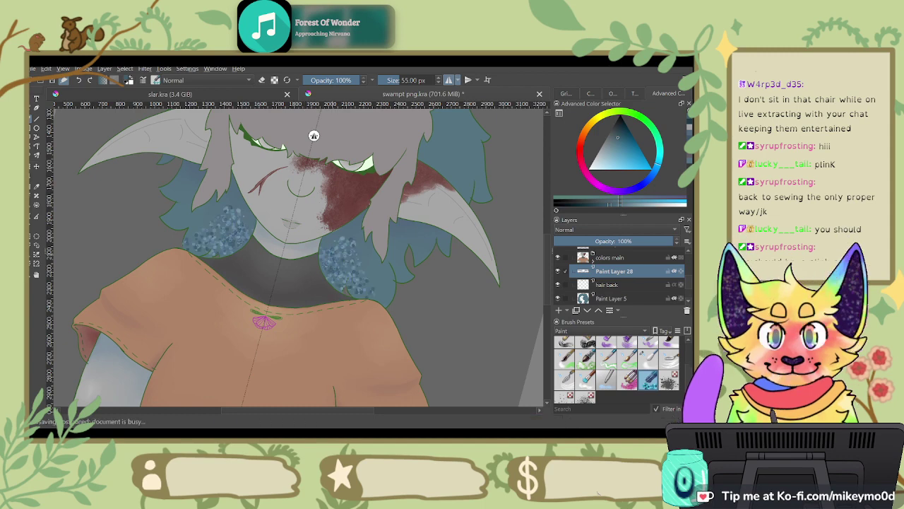
Step: Smooth the mottled dabs into the lower hair locks with the 111.94 px blender brush
click(649, 358)
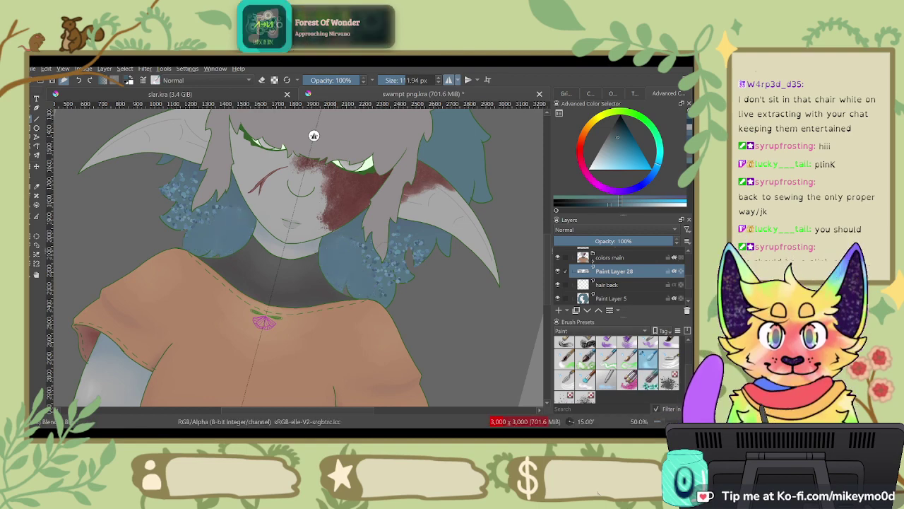
click(314, 135)
drag(313, 135, 515, 240)
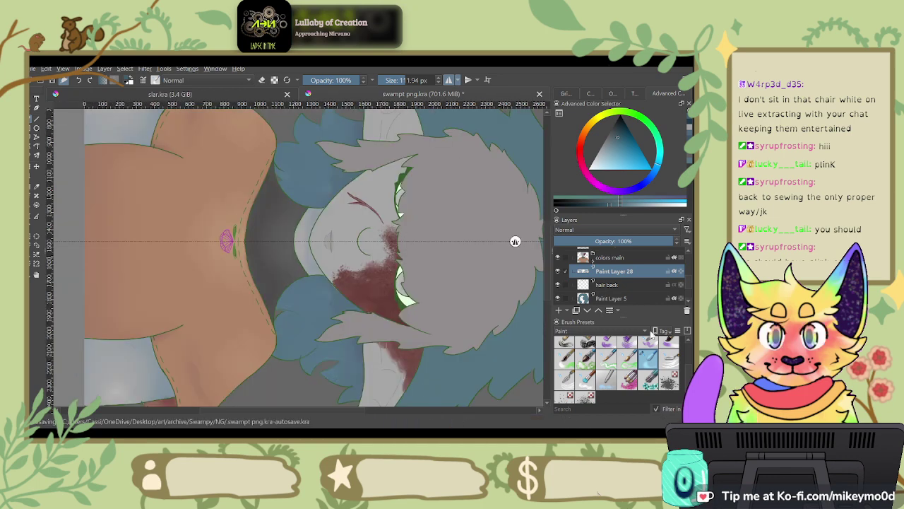
Step: Paint 80 px Texture Impressionism strokes on the hair behind the horns, toggling the layer's alpha inheritance, and blend them at 111.94 px
click(627, 379)
drag(425, 298, 441, 260)
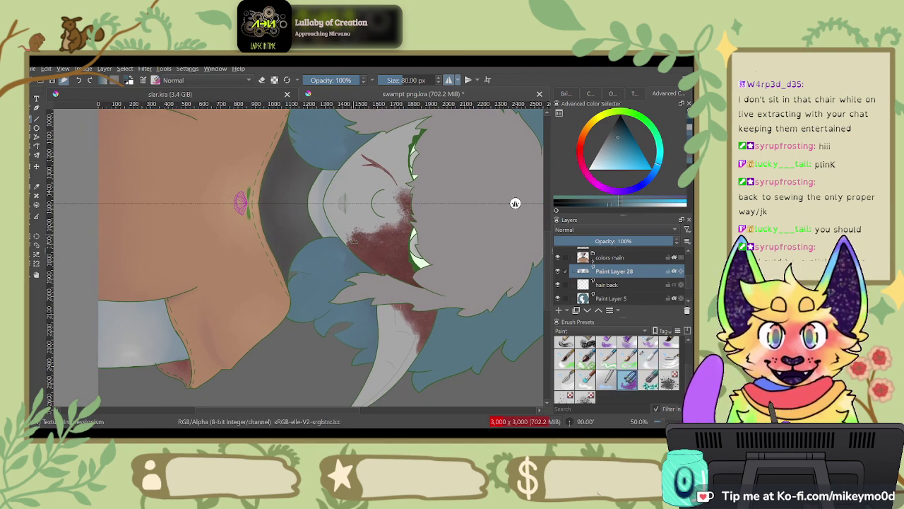
click(674, 273)
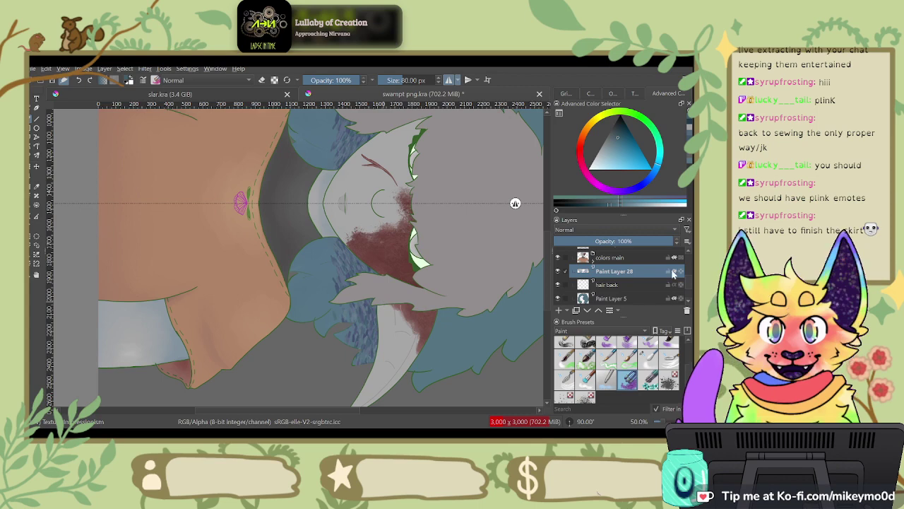
click(648, 357)
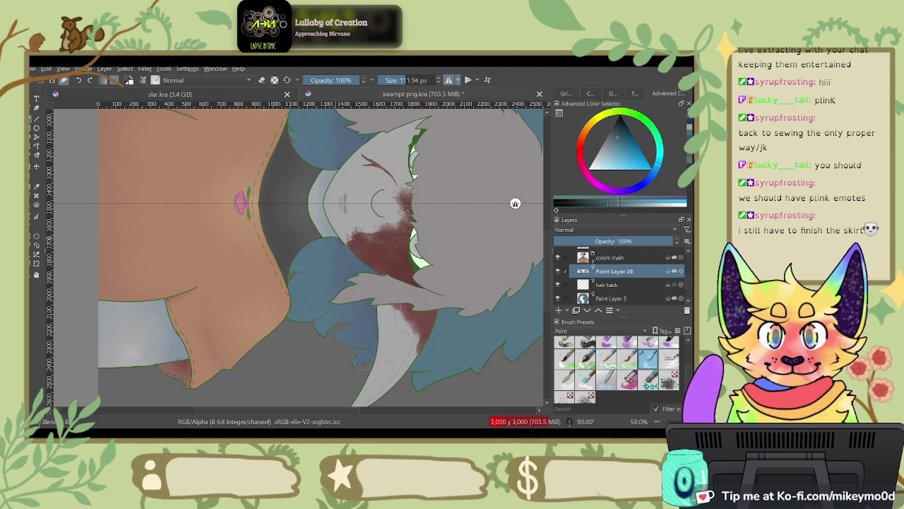
mouse_move(515, 203)
mouse_down()
mouse_move(396, 120)
mouse_move(210, 136)
mouse_move(262, 133)
mouse_move(253, 136)
mouse_up()
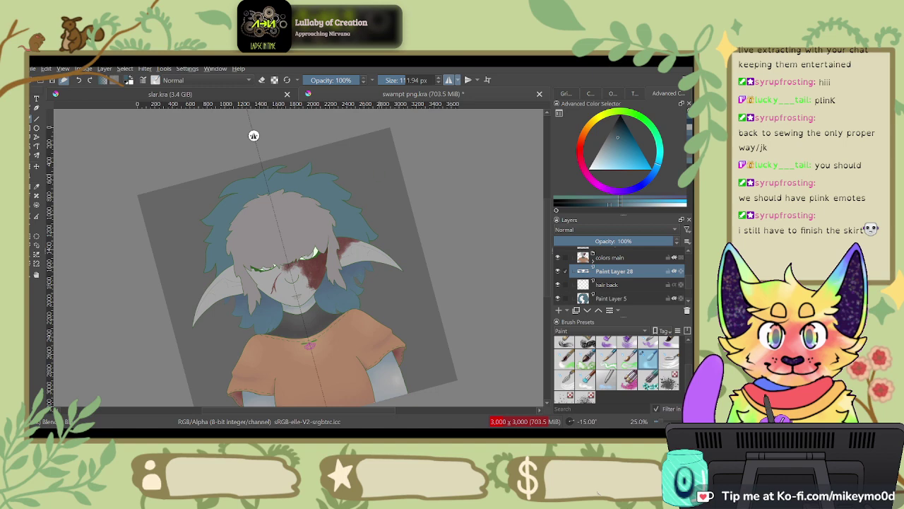
Step: Add fine darker streaks to the lower hair locks on both sides of the neck with a 60 px brush
click(254, 136)
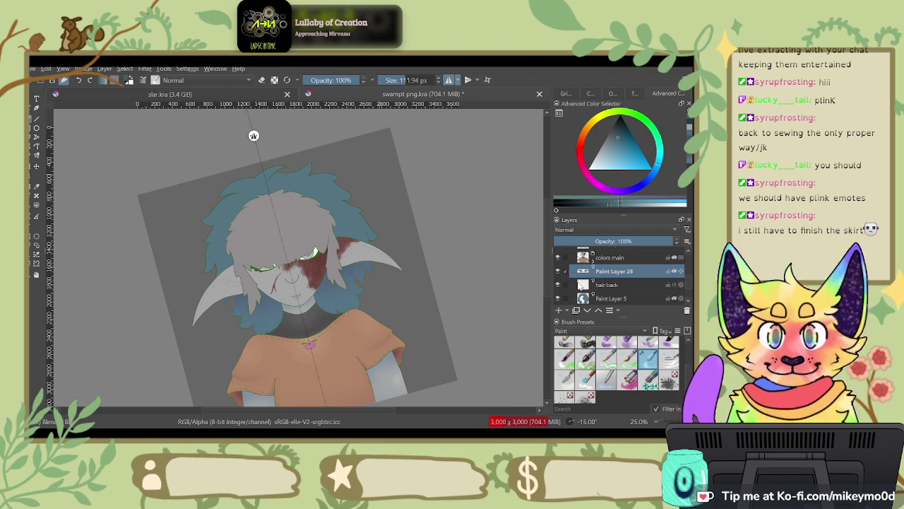
click(669, 342)
scroll(675, 281, up, 2)
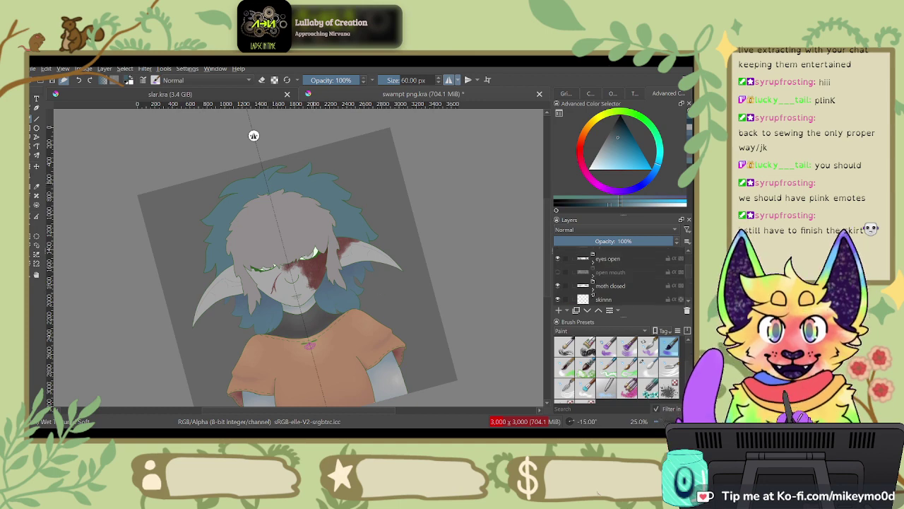
scroll(268, 176, up, 2)
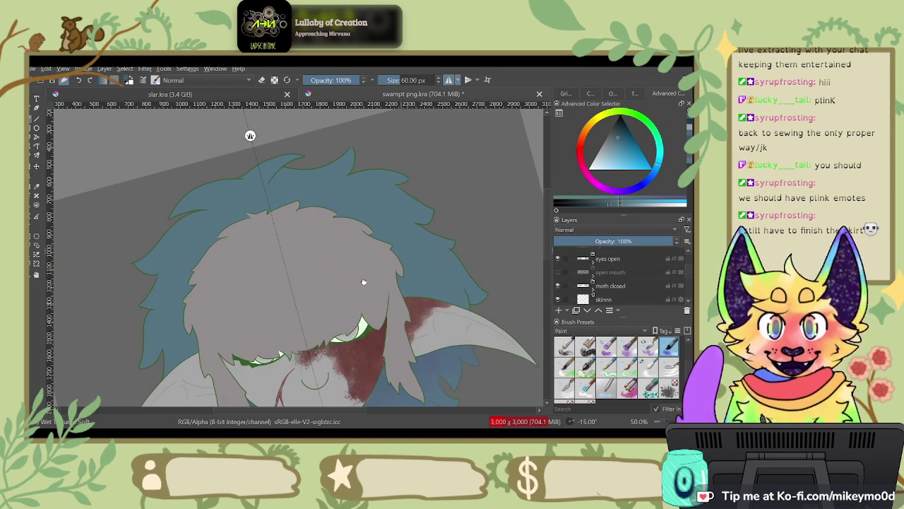
drag(501, 381, 391, 238)
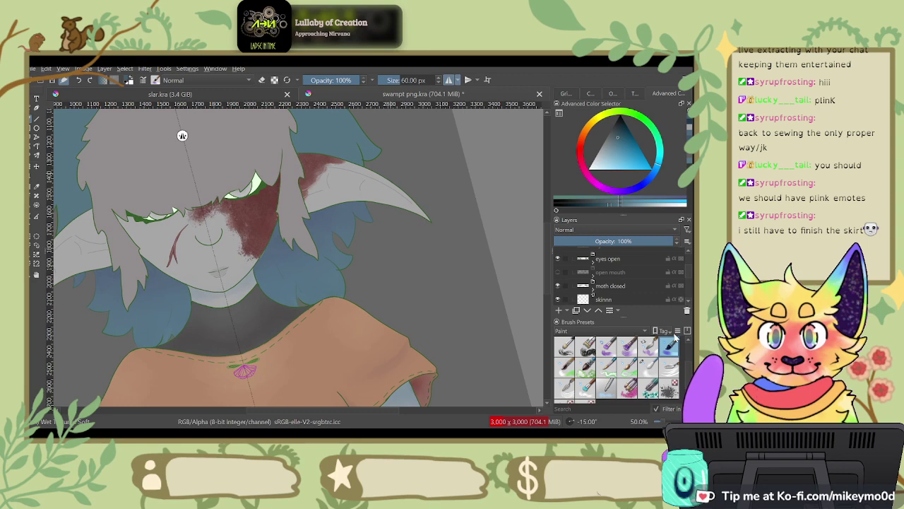
key(slash)
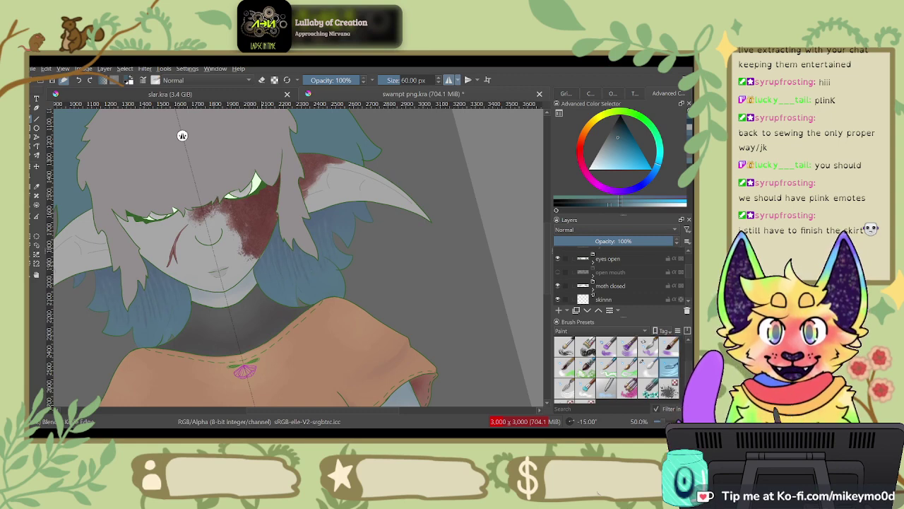
Step: Smooth the fine streaks into the lower hair locks on both sides with the 111.94 px blender brush
key(comma)
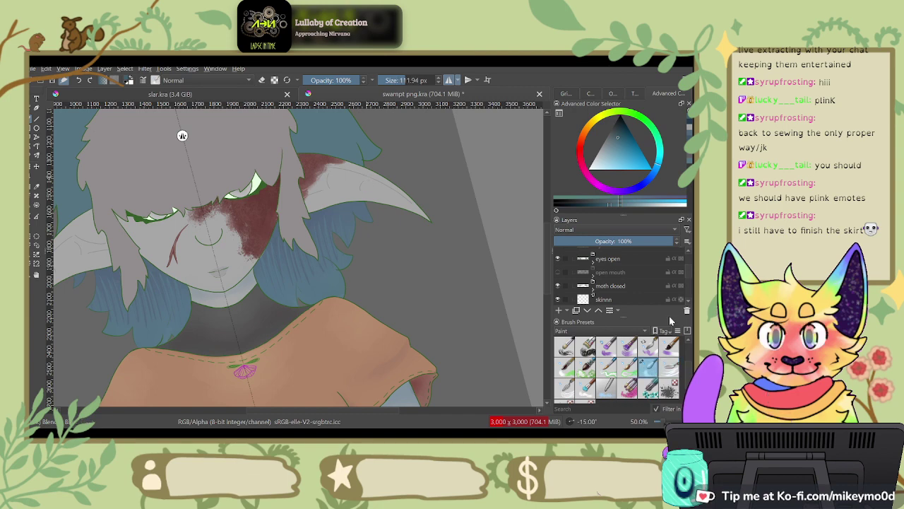
key(4)
key(4)
key(4)
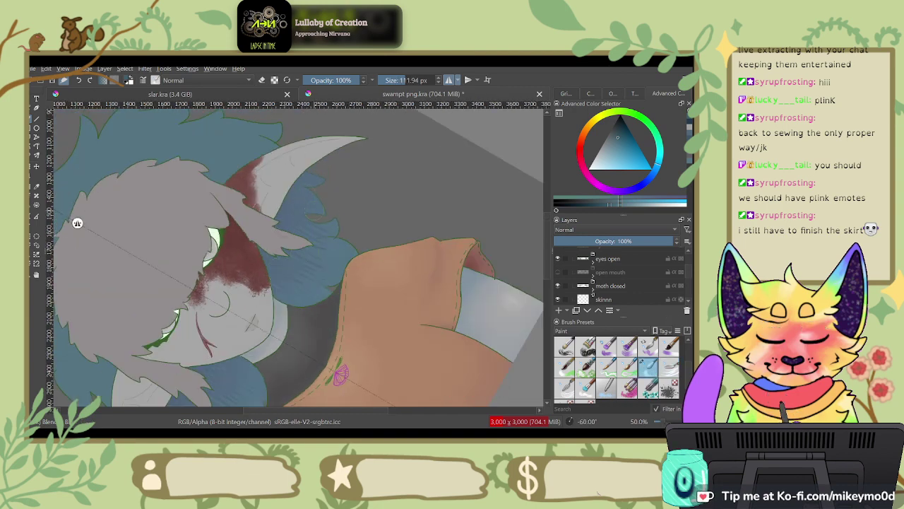
click(78, 223)
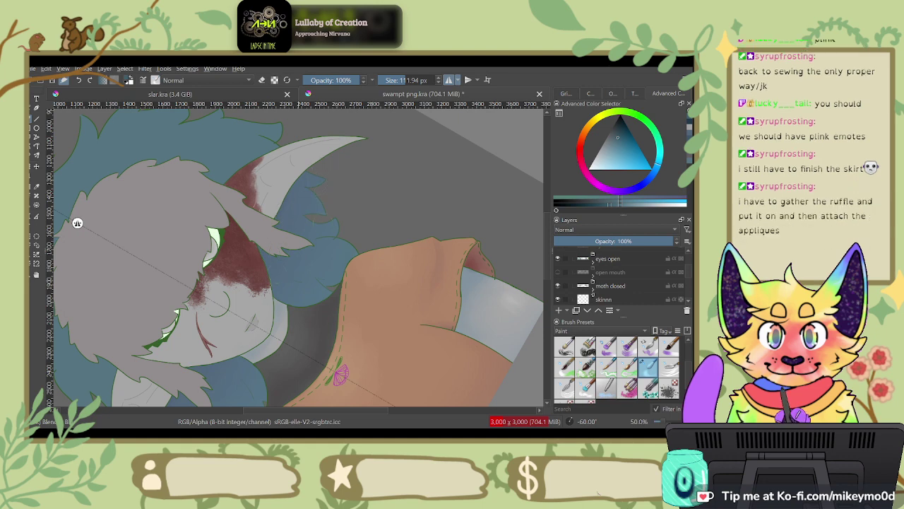
drag(349, 201, 397, 253)
drag(78, 243, 228, 135)
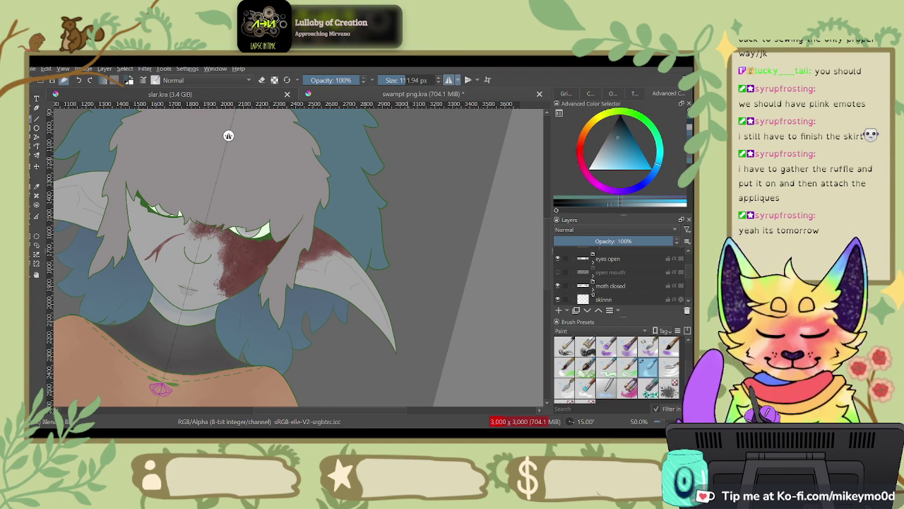
key(6)
drag(334, 122, 523, 342)
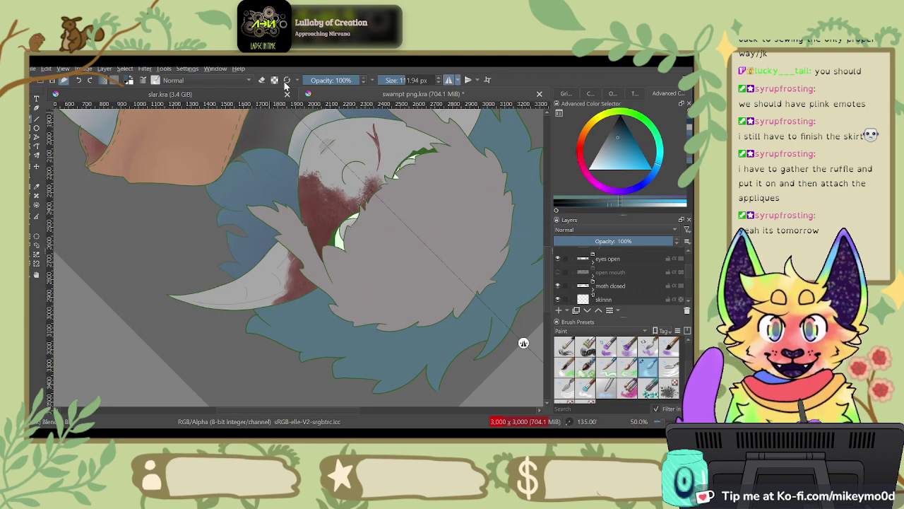
scroll(664, 286, down, 6)
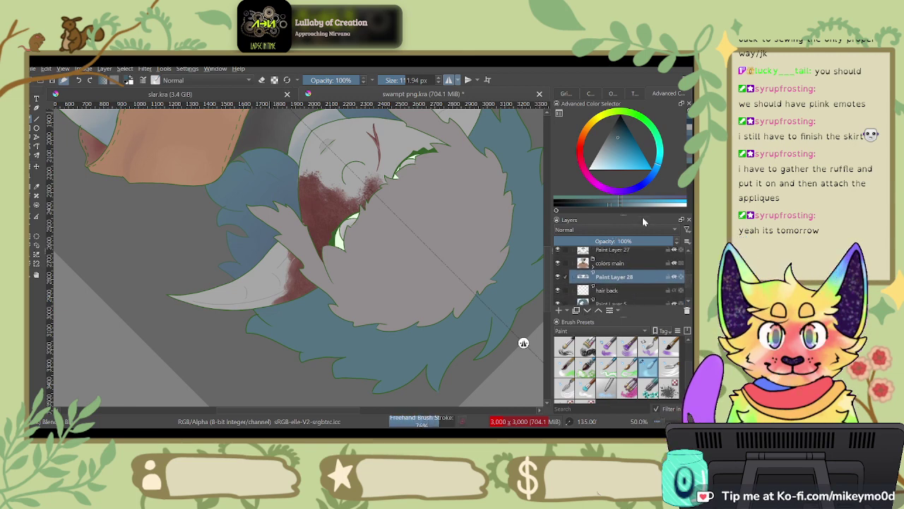
Step: Paint darker blue strokes around the outer edge of the upper back hair on Paint Layer 28 with the 80 px Wet Bristles Rough brush
key(ctrl+Page_Down)
mouse_move(524, 343)
mouse_down()
mouse_move(334, 123)
mouse_move(142, 144)
mouse_move(111, 135)
mouse_move(199, 136)
mouse_up()
click(600, 311)
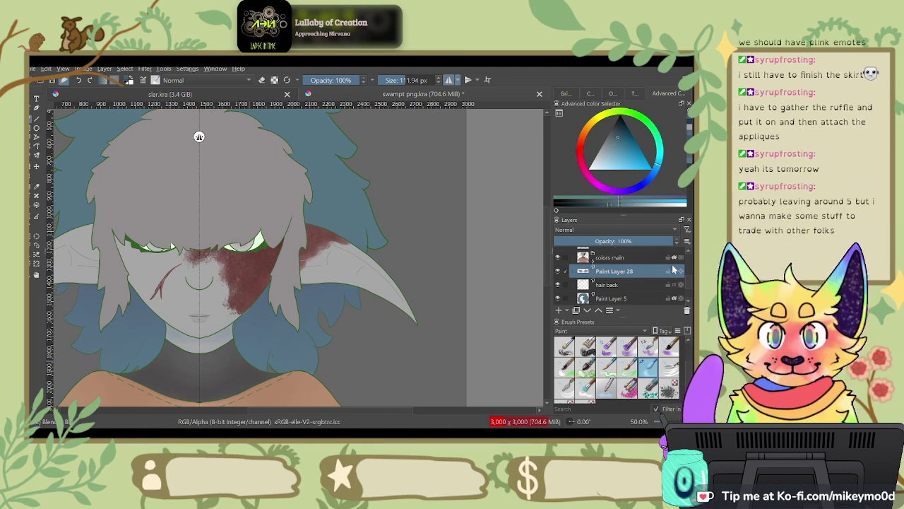
click(630, 350)
drag(337, 133, 342, 164)
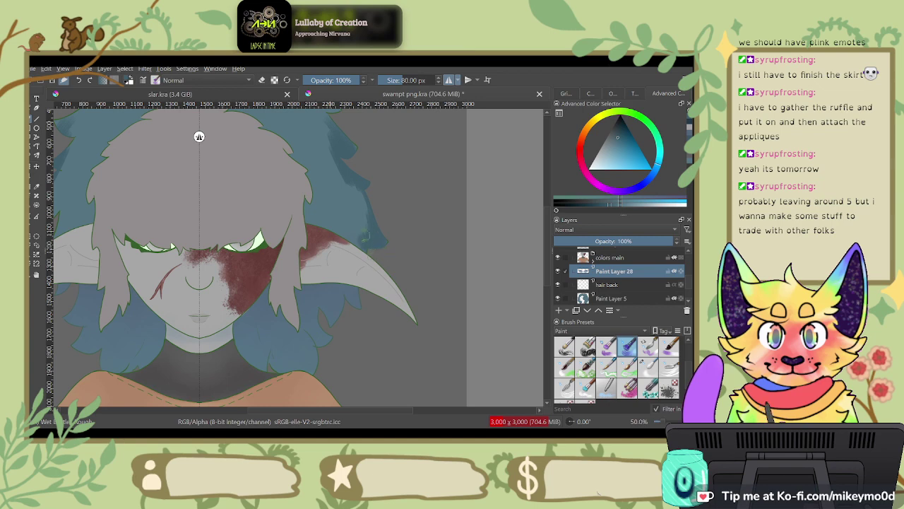
drag(389, 247, 409, 279)
drag(404, 222, 478, 313)
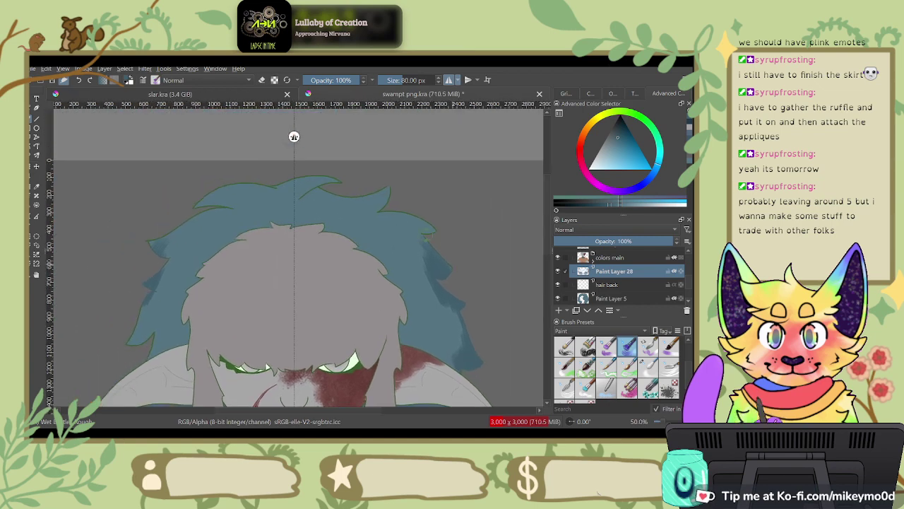
mouse_move(144, 301)
mouse_down()
mouse_move(134, 351)
mouse_move(141, 357)
mouse_move(141, 319)
mouse_move(148, 322)
mouse_move(165, 244)
mouse_move(148, 235)
mouse_move(196, 211)
mouse_move(210, 186)
mouse_move(325, 180)
mouse_up()
drag(220, 183, 200, 204)
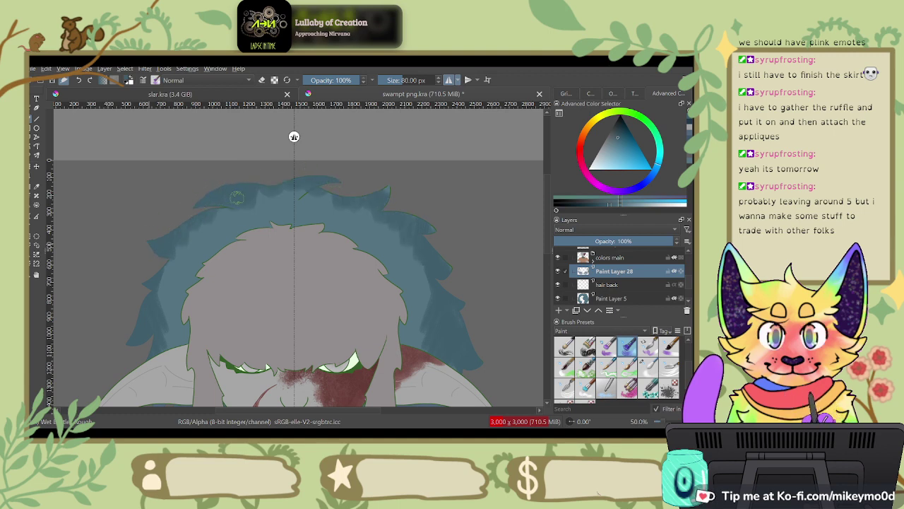
drag(151, 253, 223, 141)
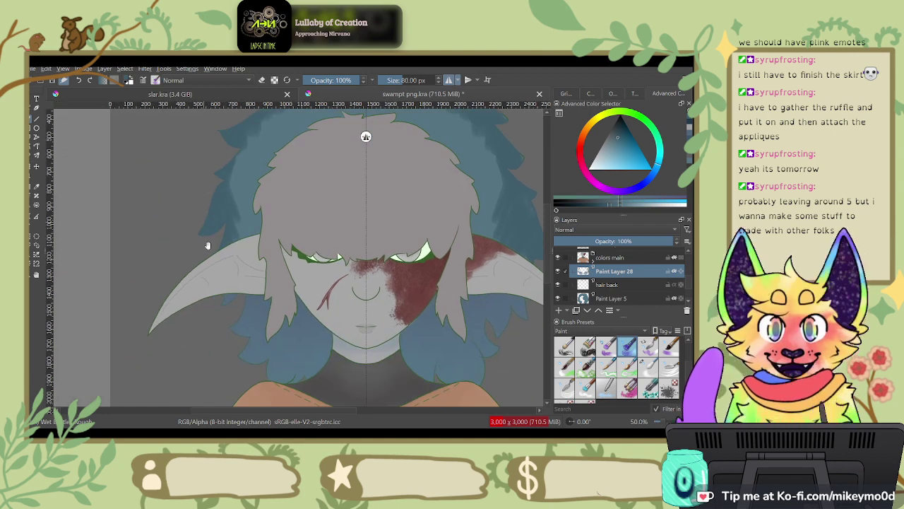
drag(212, 221, 183, 260)
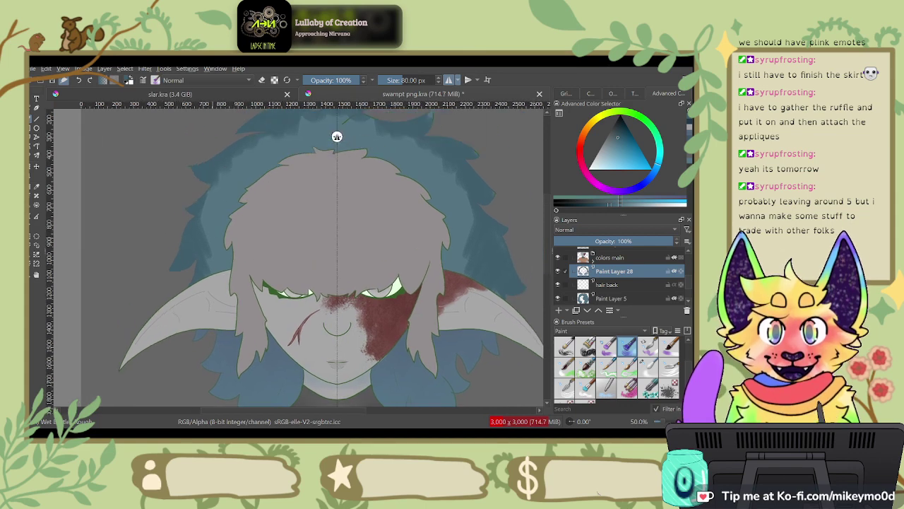
Step: Blend the dark edge strokes into the upper back hair with the blender brush enlarged to 150.38 px, switching off horizontal mirroring
click(647, 367)
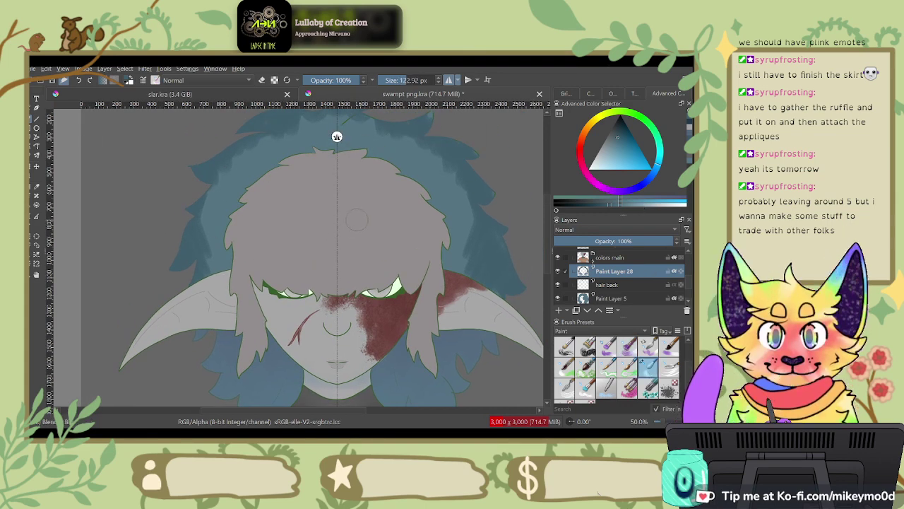
mouse_move(357, 220)
mouse_down()
mouse_move(369, 217)
mouse_move(364, 246)
mouse_up()
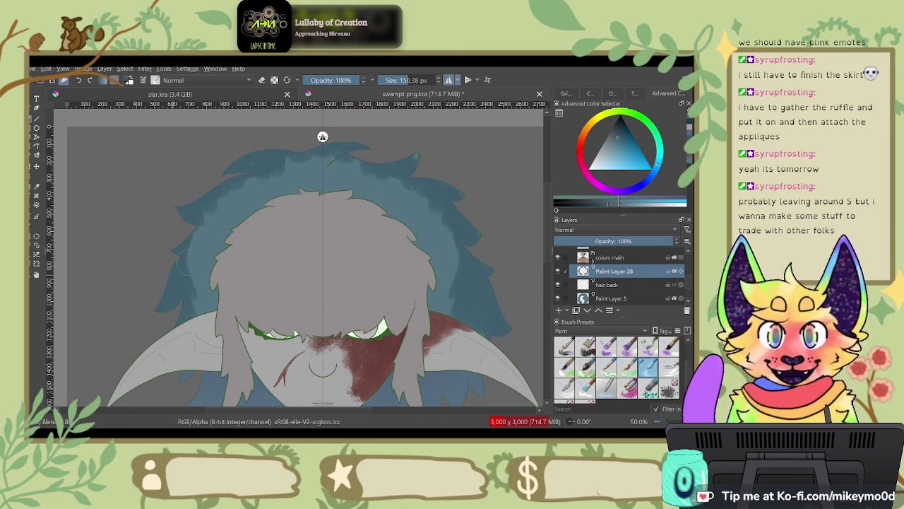
drag(190, 255, 192, 237)
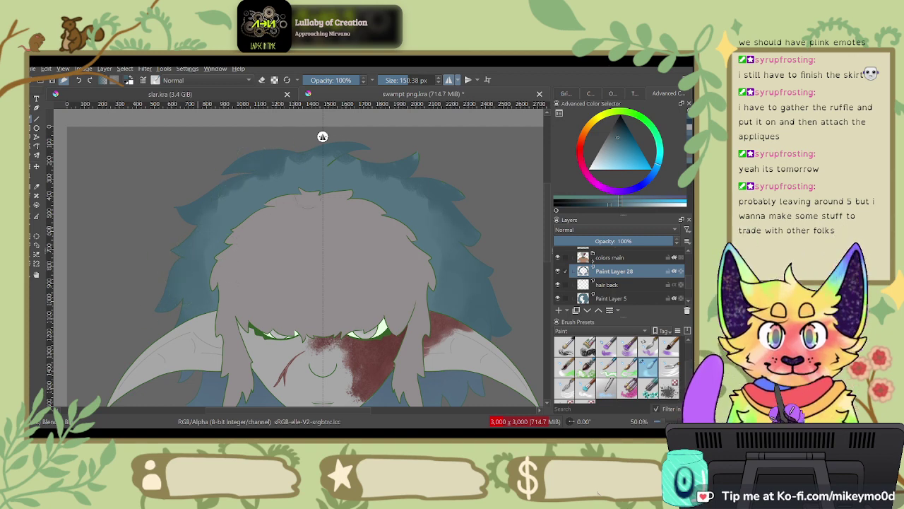
drag(212, 268, 193, 303)
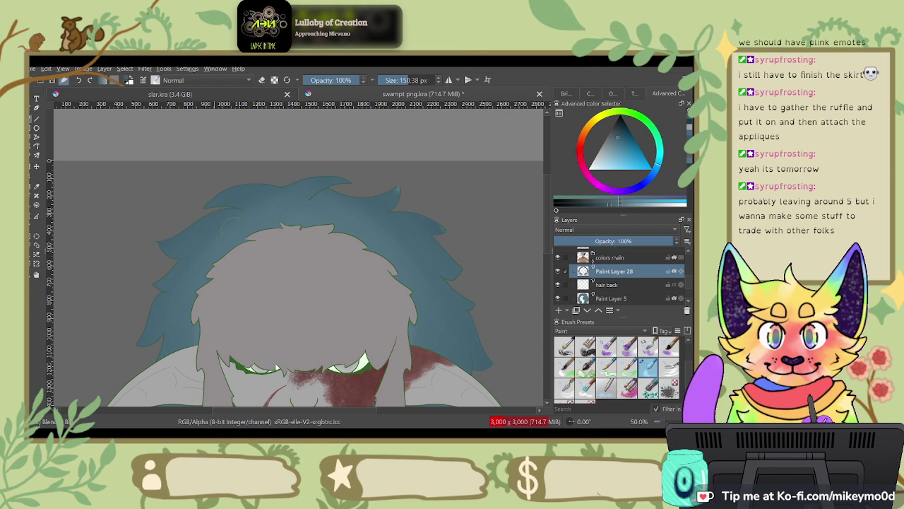
drag(233, 230, 162, 331)
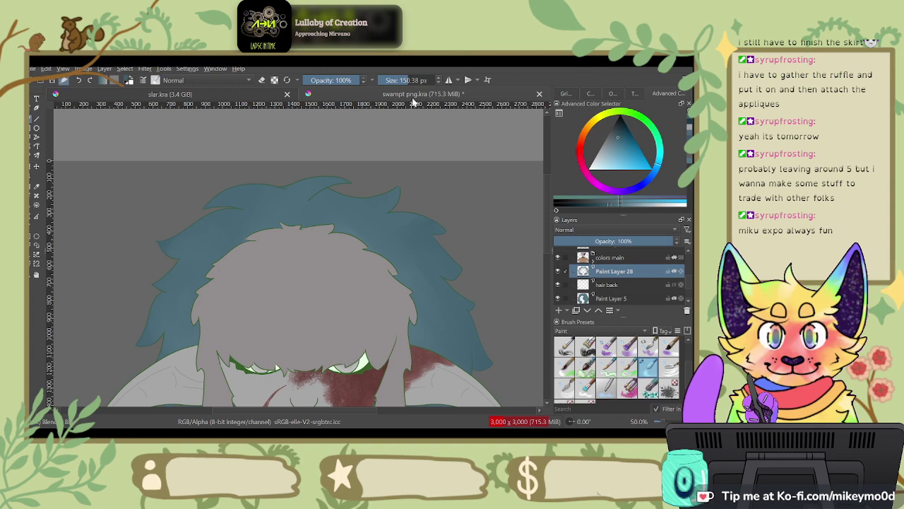
Step: Close the slar.kra document and continue blending the back hair in swampt png.kra with the 150.38 px blender brush
click(287, 94)
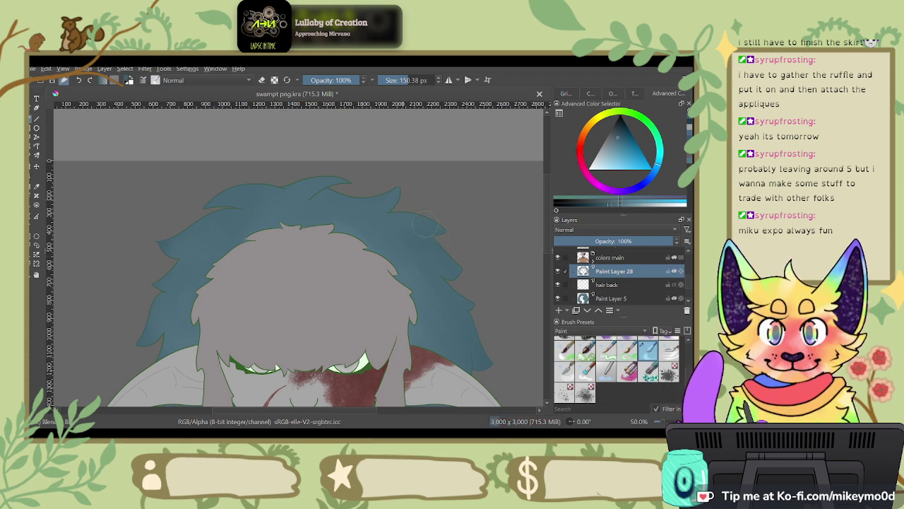
scroll(473, 179, down, 4)
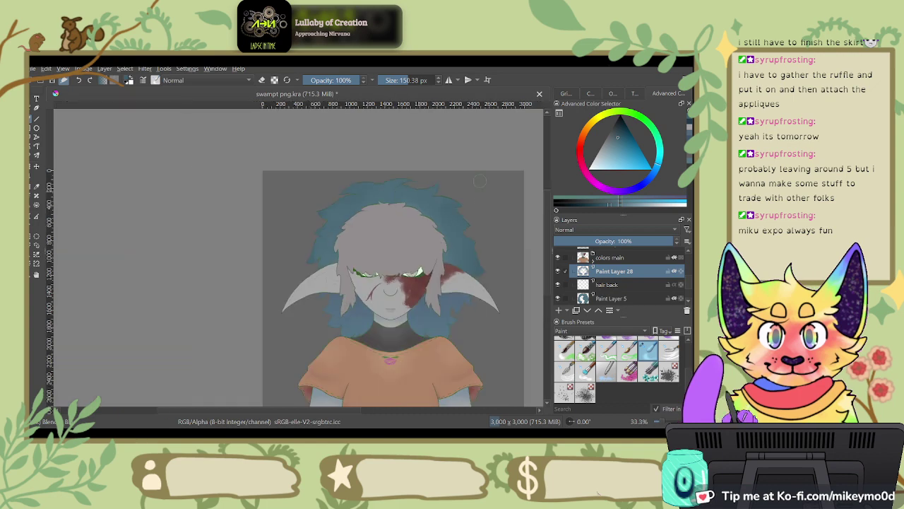
drag(464, 218, 390, 266)
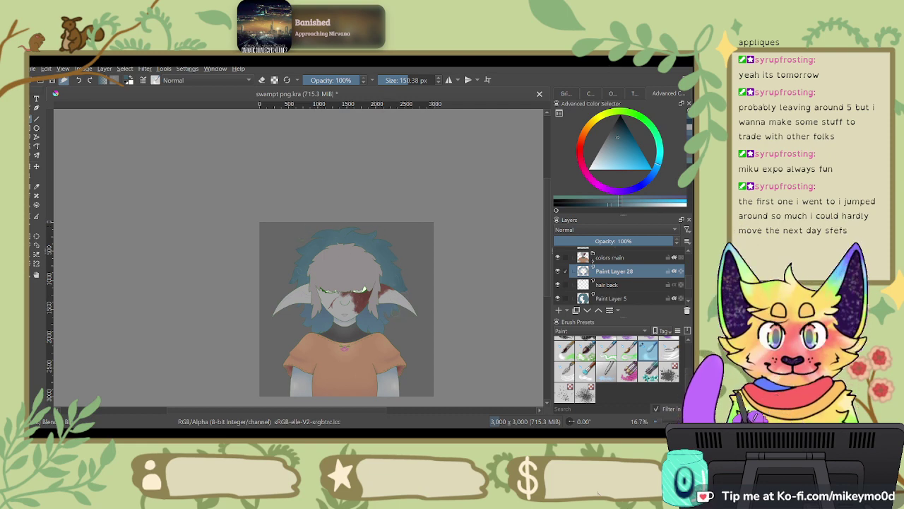
scroll(443, 181, up, 1)
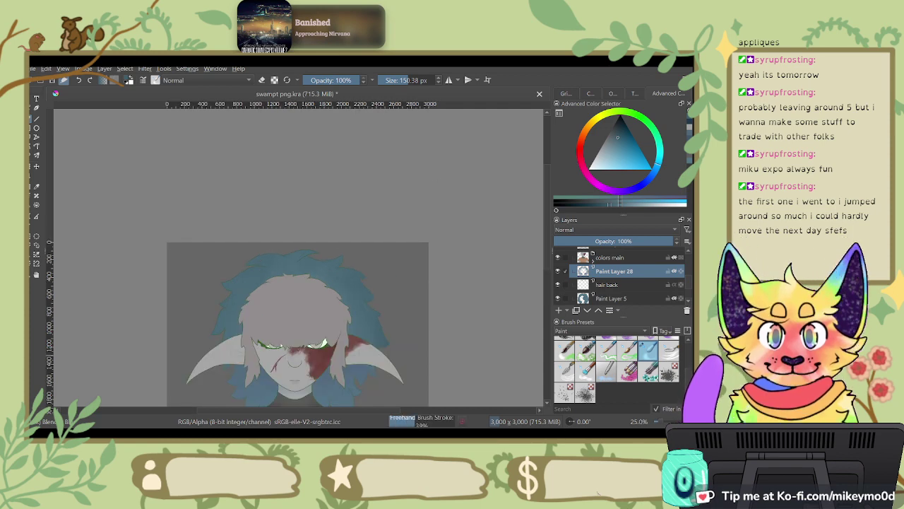
mouse_move(455, 404)
mouse_down()
mouse_move(462, 345)
mouse_move(482, 307)
mouse_move(492, 366)
mouse_up()
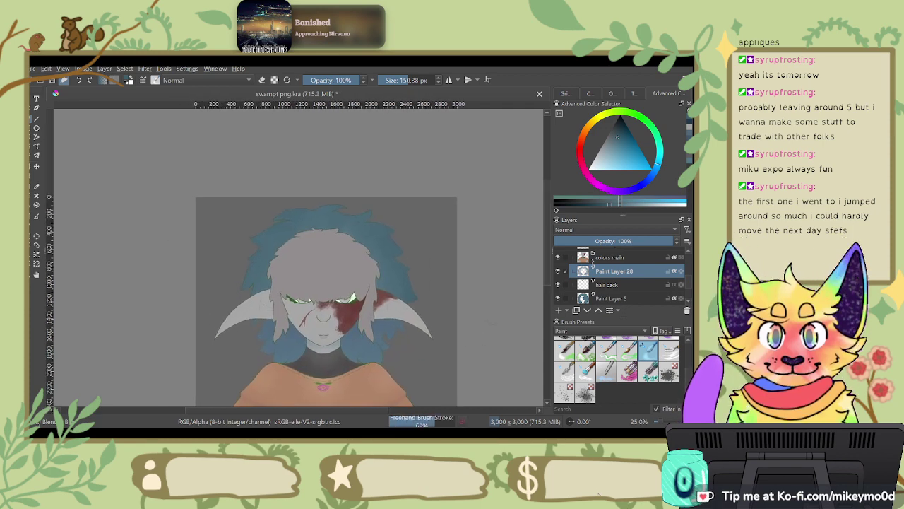
Step: Toggle the visibility of Paint Layer 28 to compare the back hair with and without its shading
click(558, 272)
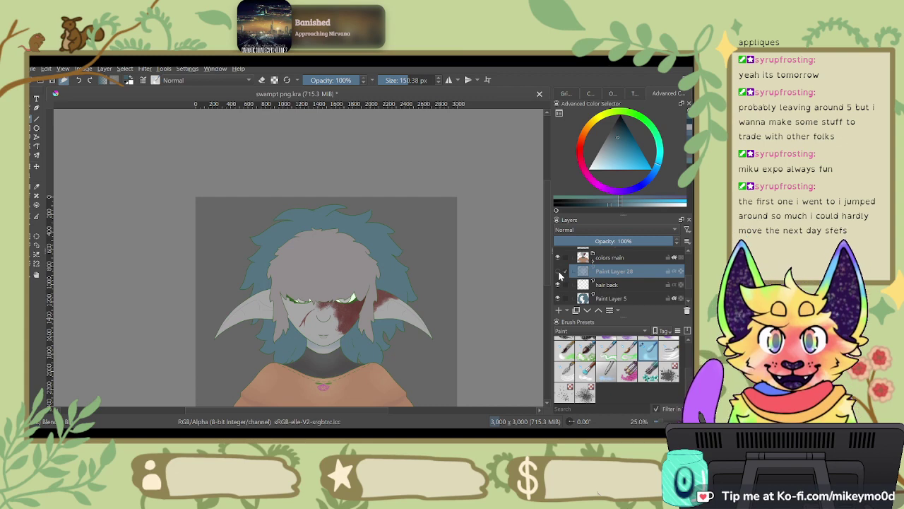
click(558, 272)
click(558, 273)
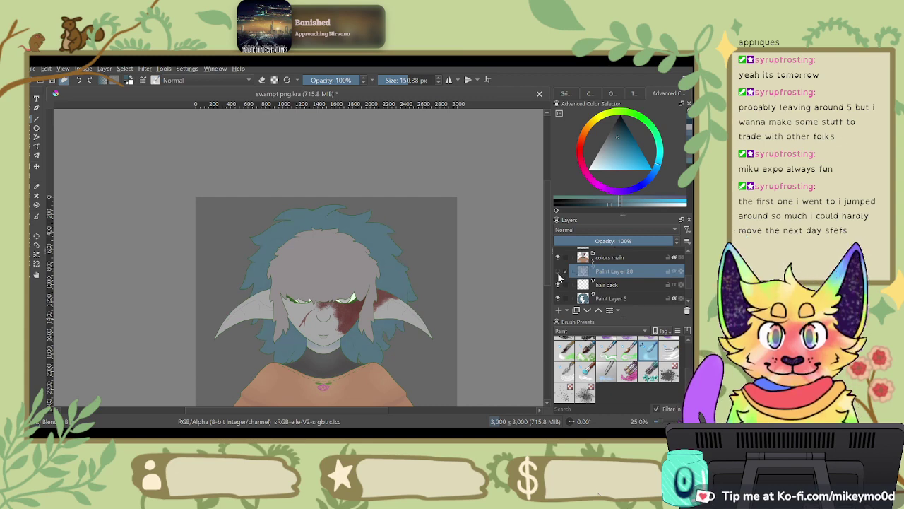
click(558, 272)
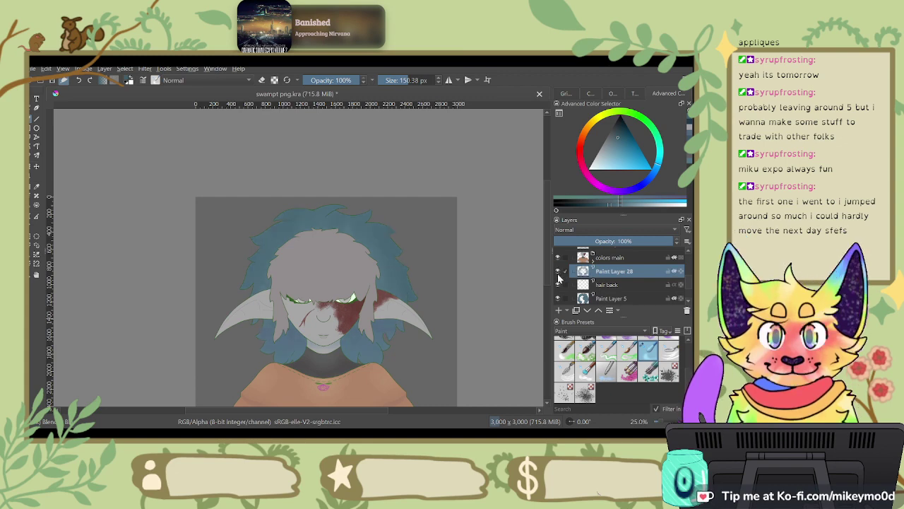
click(558, 274)
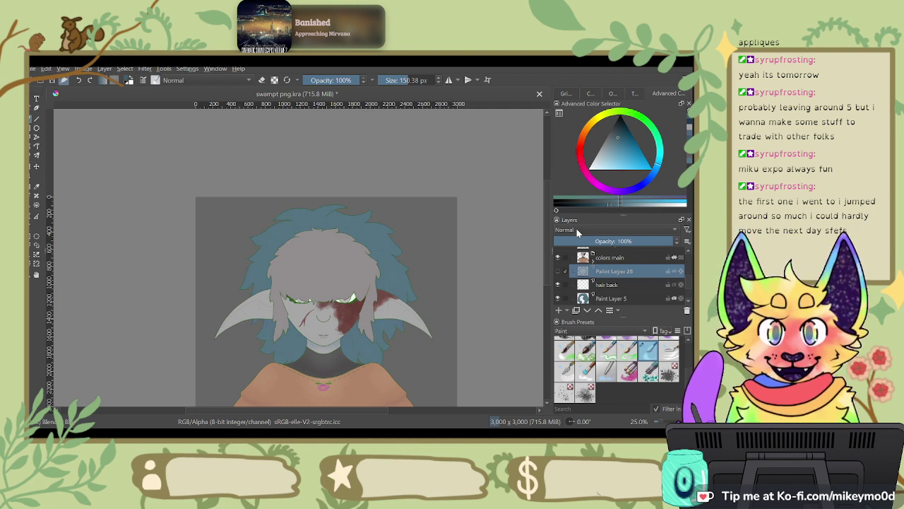
click(558, 273)
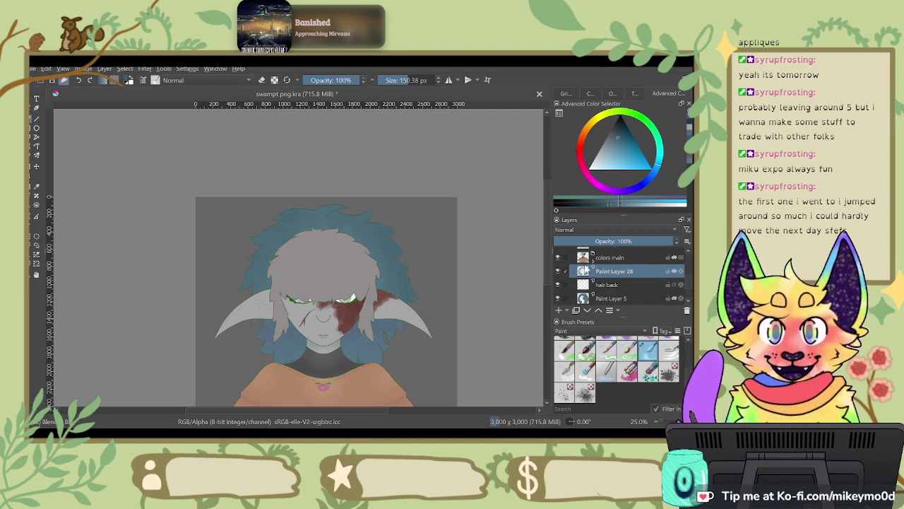
Step: Try the Overlay blending mode on Paint Layer 28 and switch the layer to Multiply
click(689, 128)
click(690, 125)
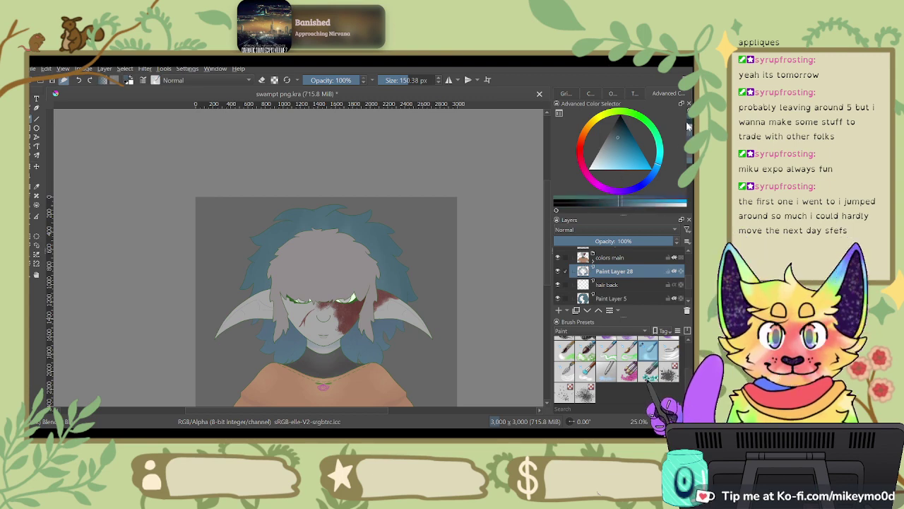
click(619, 238)
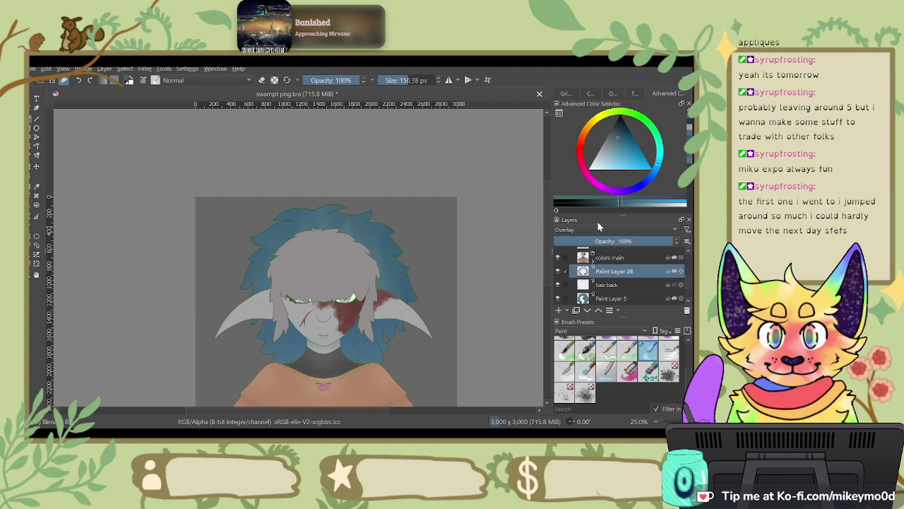
key(alt+shift+m)
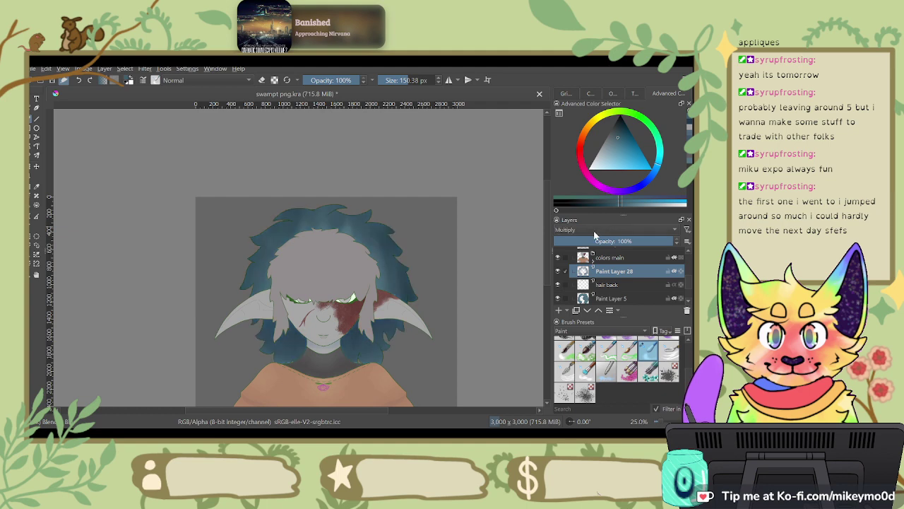
Step: Try the Screen and Soft Light (SVG) blending modes on Paint Layer 28 and set the layer to Overlay
scroll(594, 232, down, 1)
scroll(594, 232, up, 1)
scroll(594, 233, down, 2)
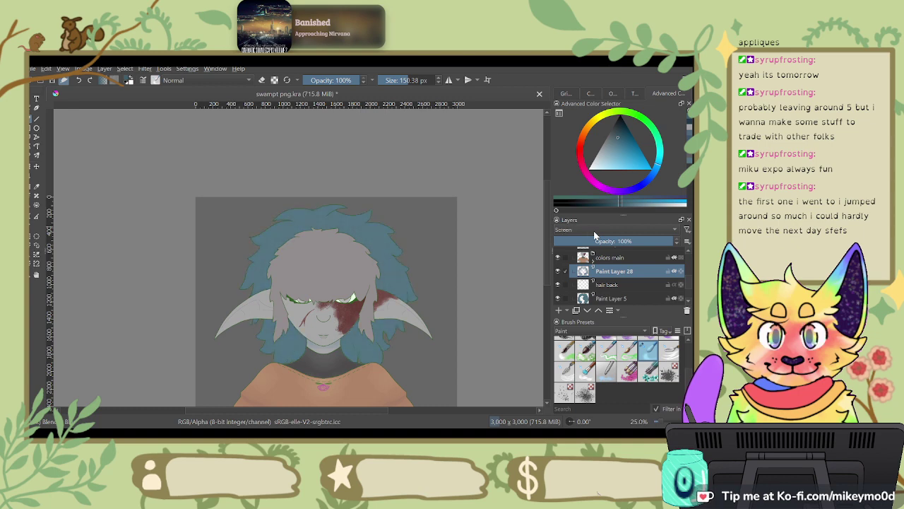
key(alt+shift+f)
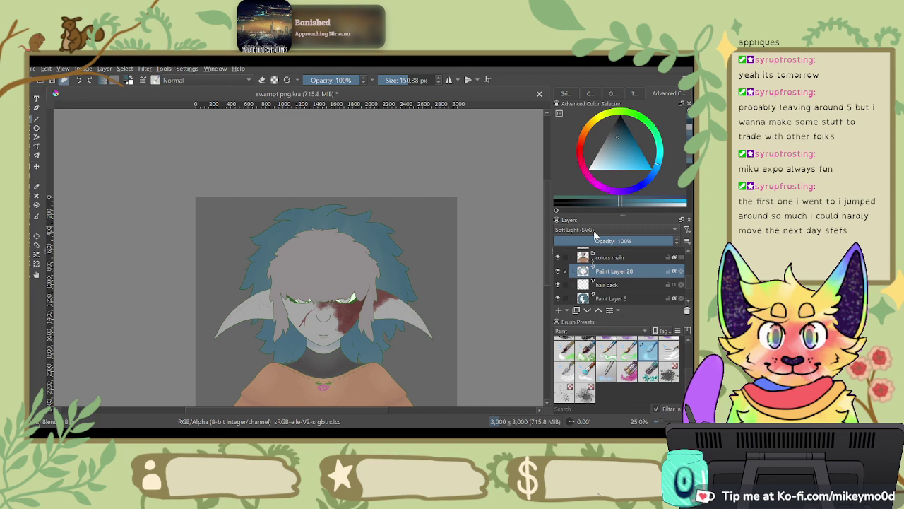
key(alt+shift+w)
key(alt+shift+f)
scroll(634, 233, up, 3)
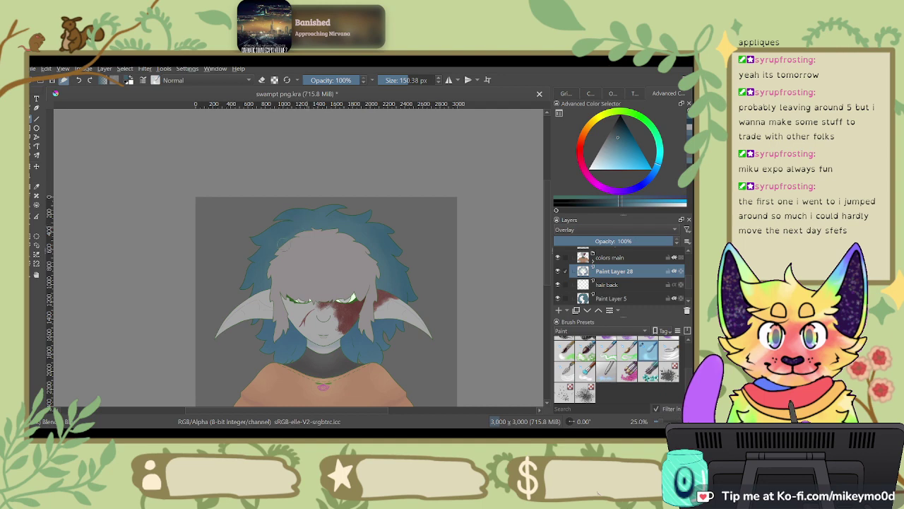
Step: Choose the 50 px basic brush with a muted grey-blue colour, toggling Paint Layer 28 off and on to compare the shading
click(669, 348)
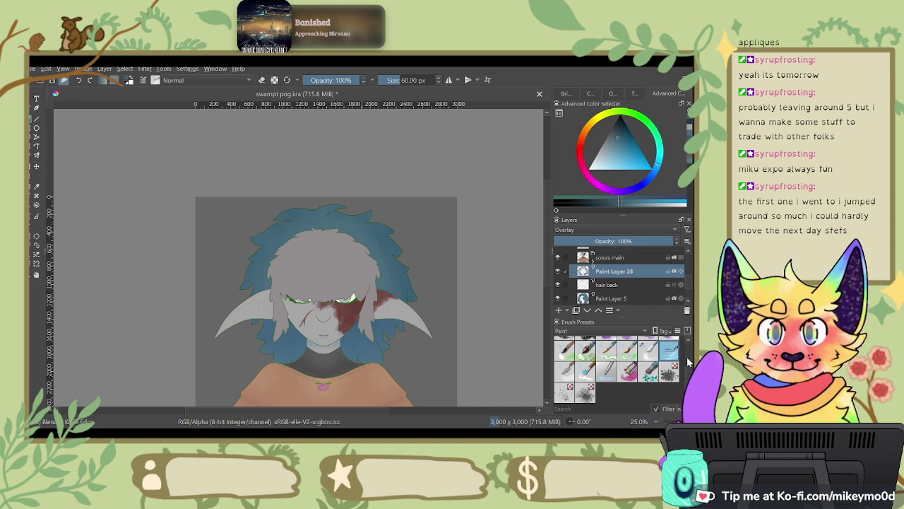
scroll(684, 361, up, 5)
click(627, 345)
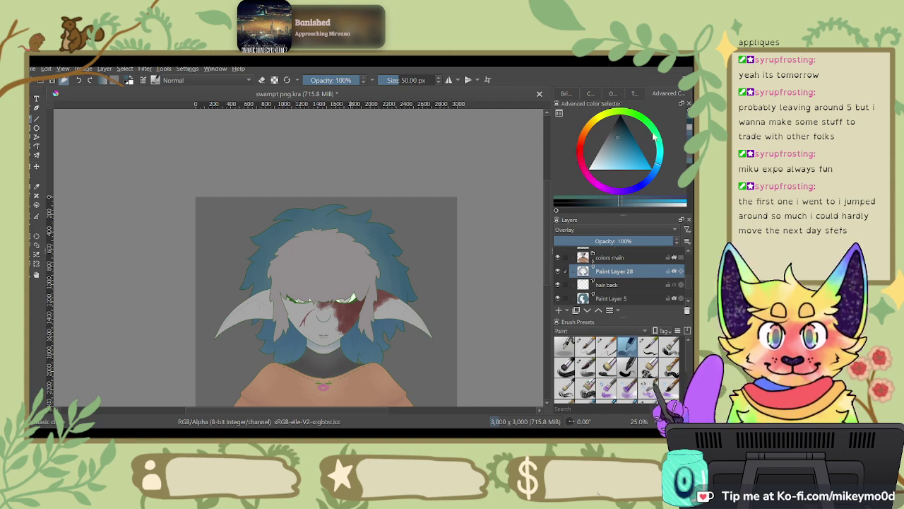
click(615, 142)
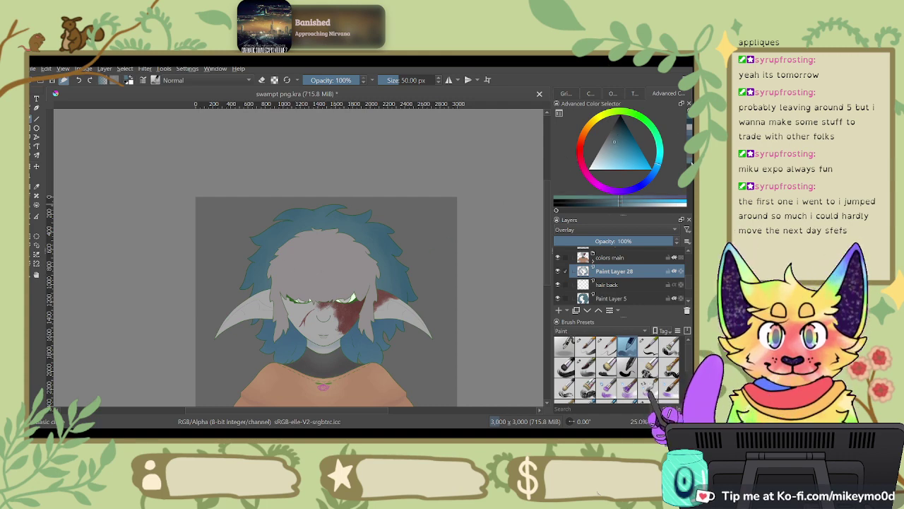
click(558, 271)
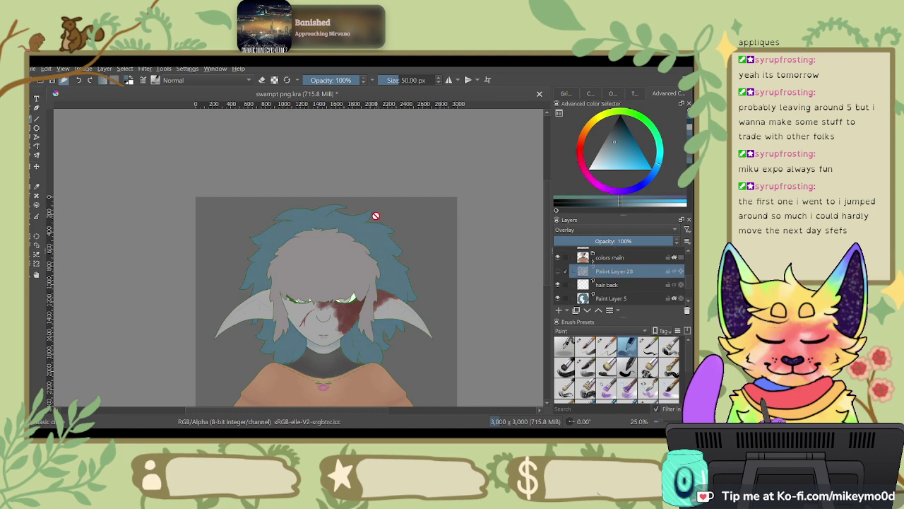
click(558, 271)
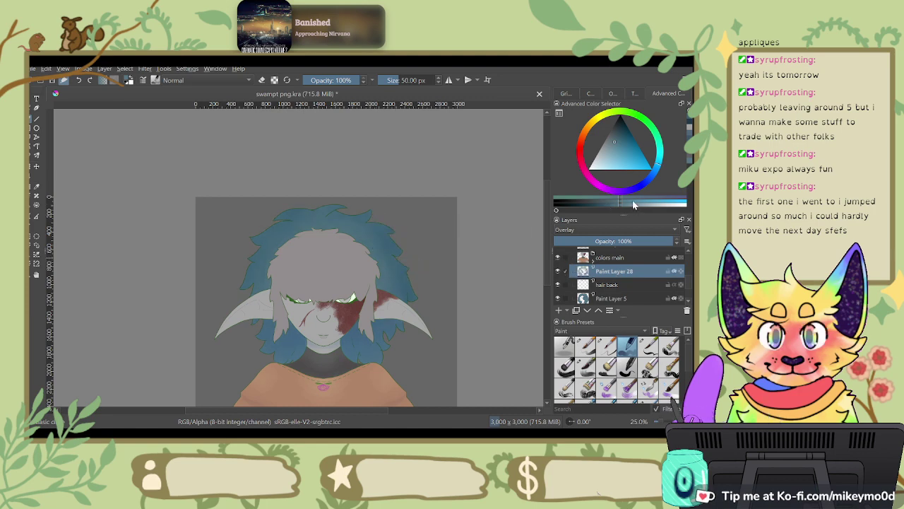
click(633, 203)
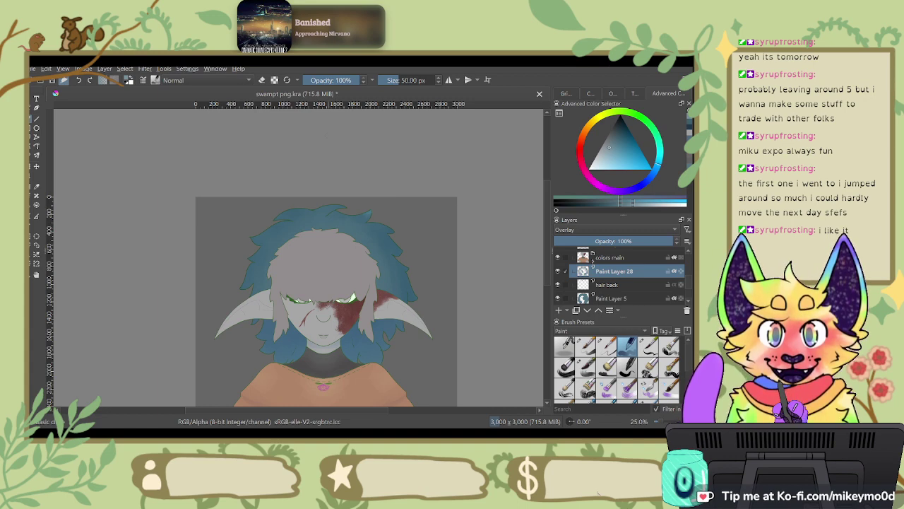
Step: Paint light blue highlights on the tips of the right and upper back-hair locks, undoing the last stroke
key(6)
key(6)
key(6)
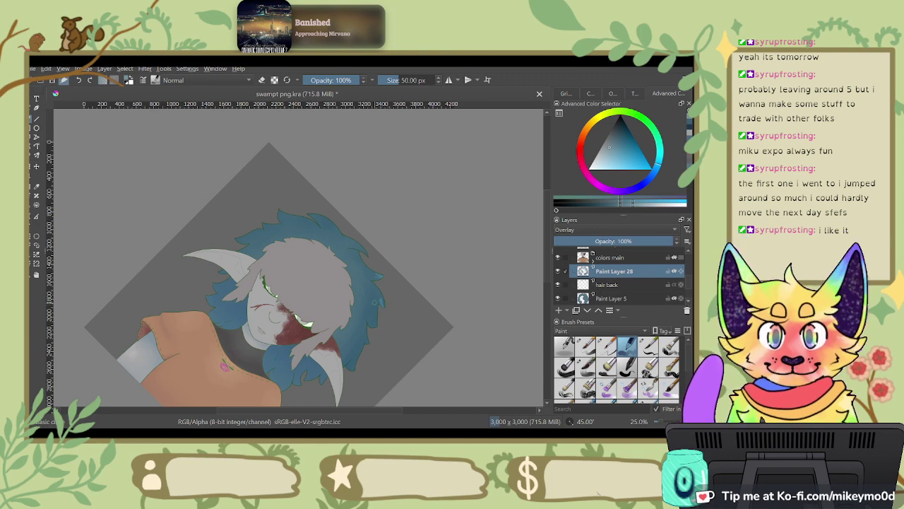
scroll(375, 304, up, 3)
drag(428, 277, 440, 209)
mouse_move(390, 267)
mouse_down()
mouse_move(380, 295)
mouse_move(394, 298)
mouse_move(330, 331)
mouse_move(375, 305)
mouse_move(360, 309)
mouse_move(367, 340)
mouse_up()
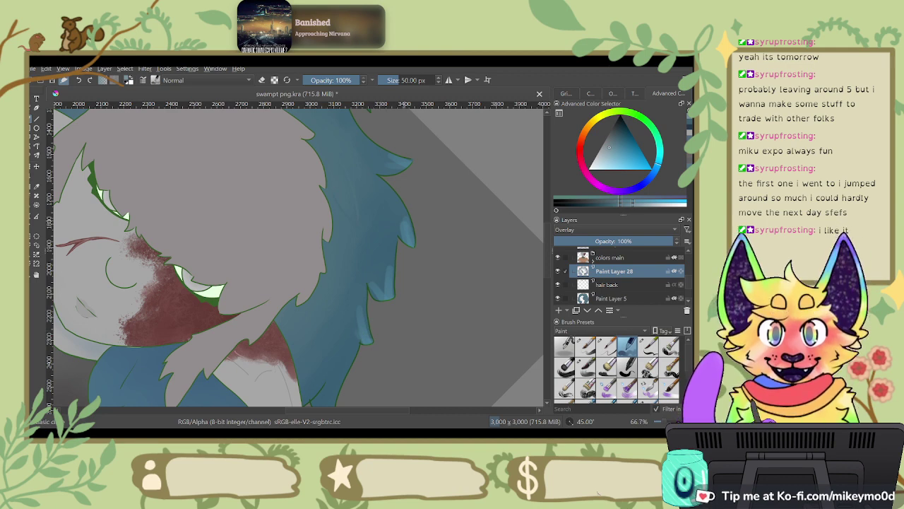
drag(448, 297, 493, 226)
drag(382, 308, 376, 340)
drag(396, 219, 408, 353)
drag(388, 185, 413, 313)
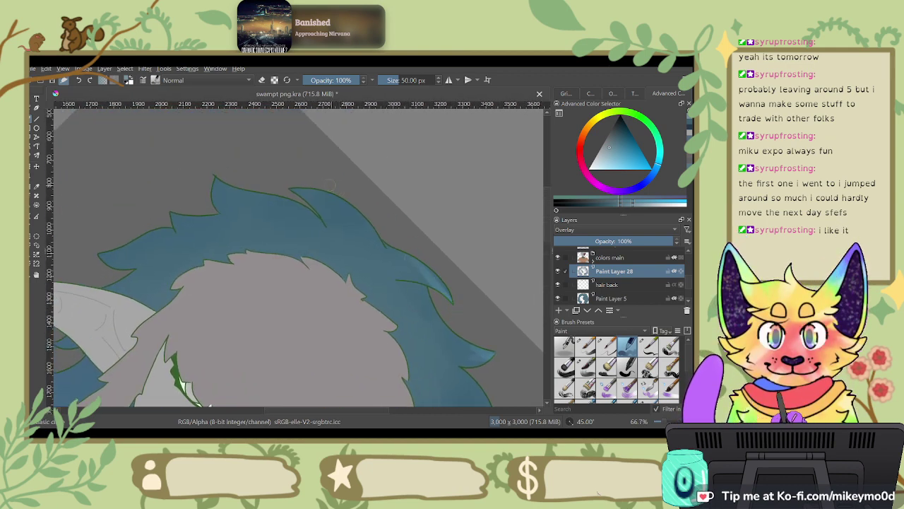
drag(294, 189, 348, 206)
drag(321, 170, 426, 161)
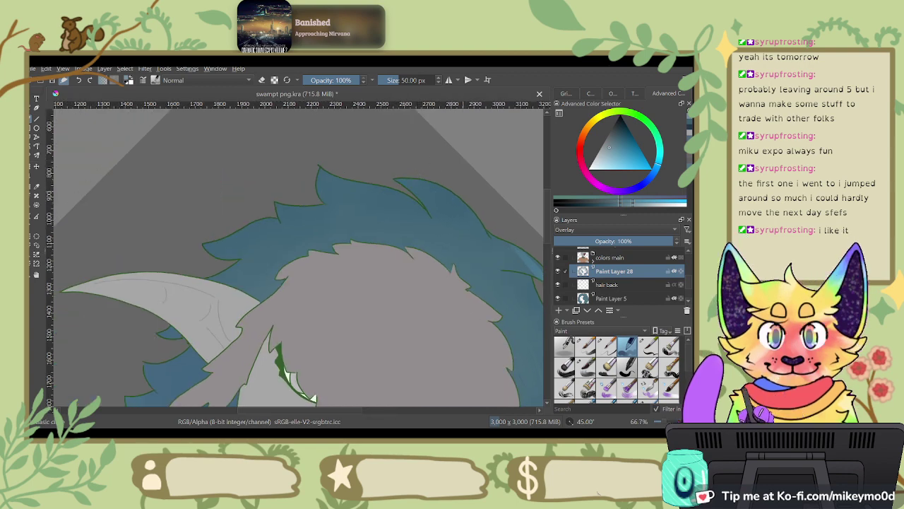
key(ctrl+z)
Step: Paint the same light highlights on the left and lower back-hair tips with the canvas rotated to -15°
key(4)
key(4)
key(4)
key(4)
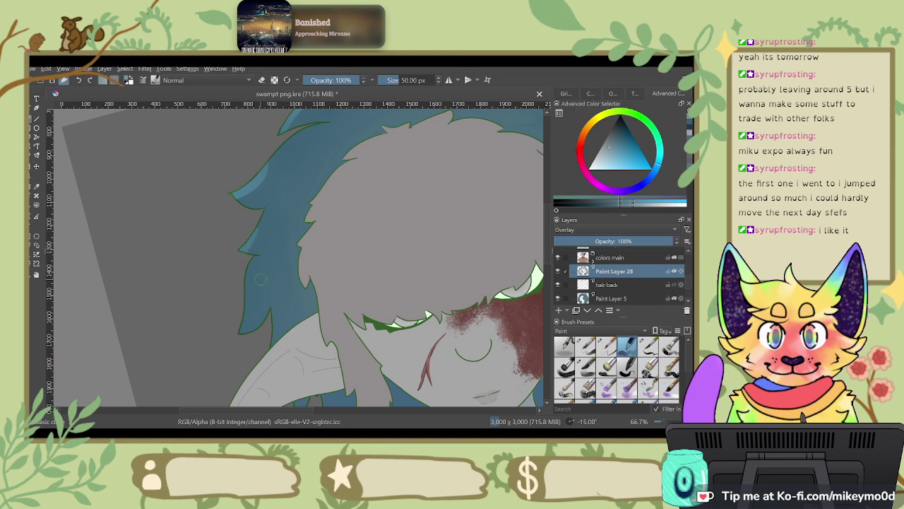
drag(287, 308, 278, 244)
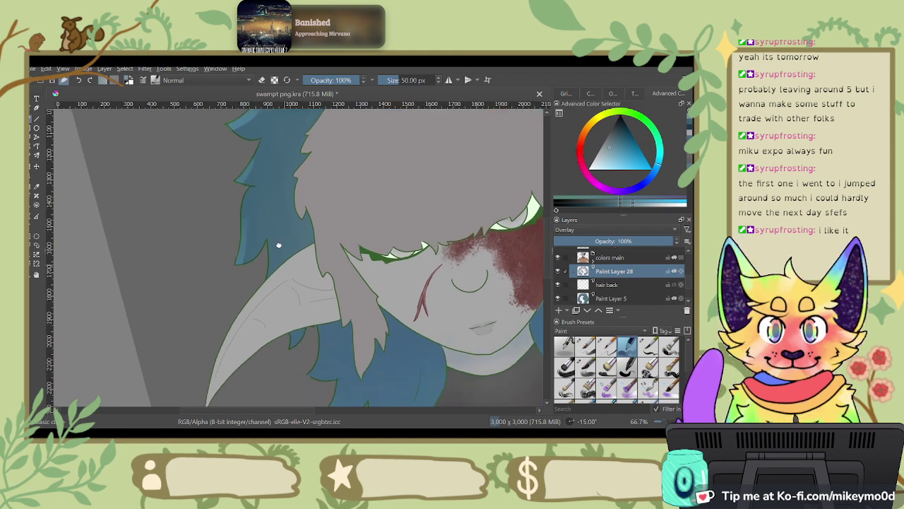
drag(335, 224, 257, 338)
drag(286, 401, 317, 222)
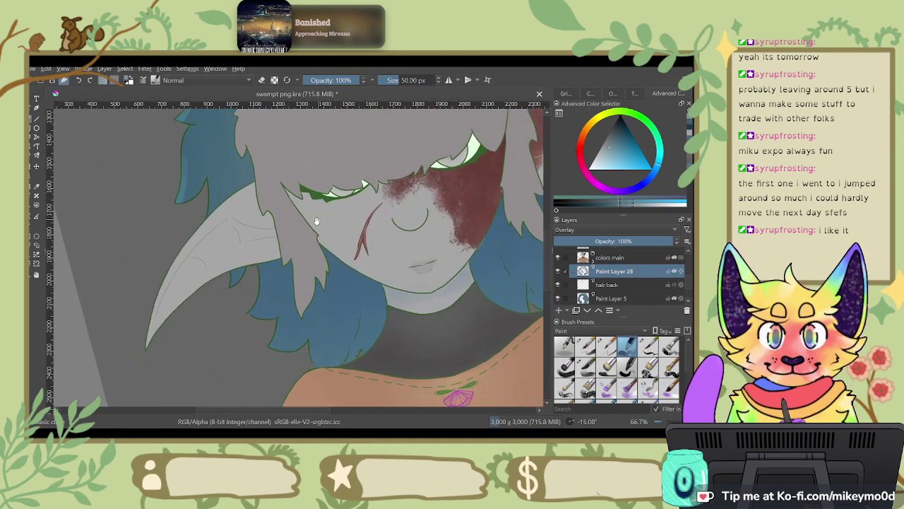
mouse_move(378, 248)
mouse_down()
mouse_move(351, 305)
mouse_move(517, 282)
mouse_move(538, 302)
mouse_up()
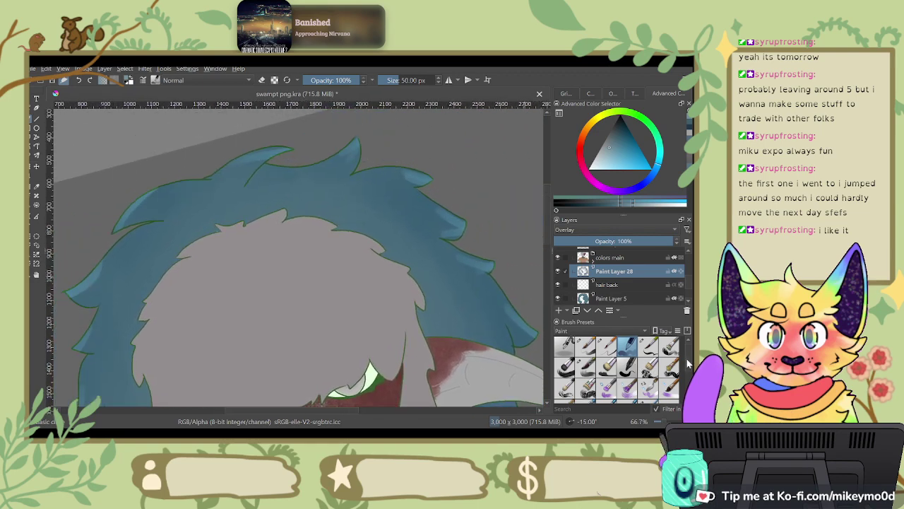
Step: Blend the highlights into the right-side back-hair tips using the blender brush at 119.63 px
scroll(621, 367, down, 3)
click(648, 350)
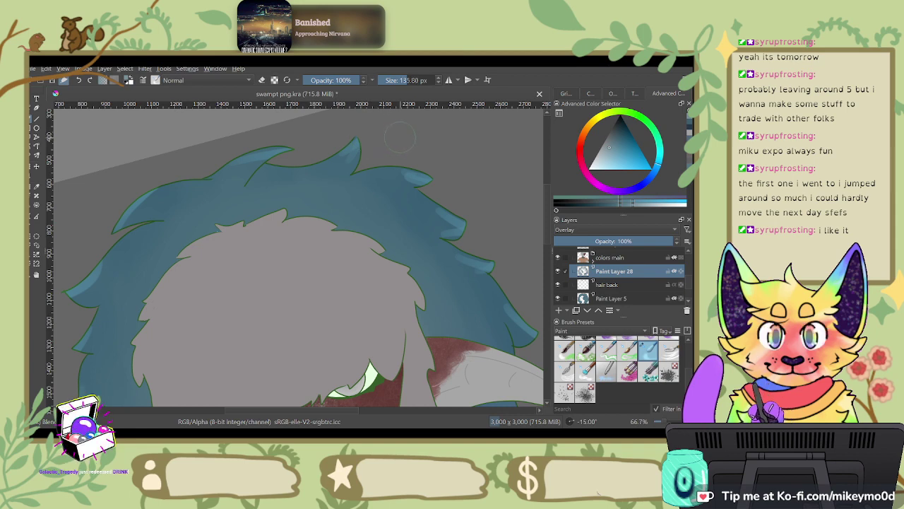
click(405, 80)
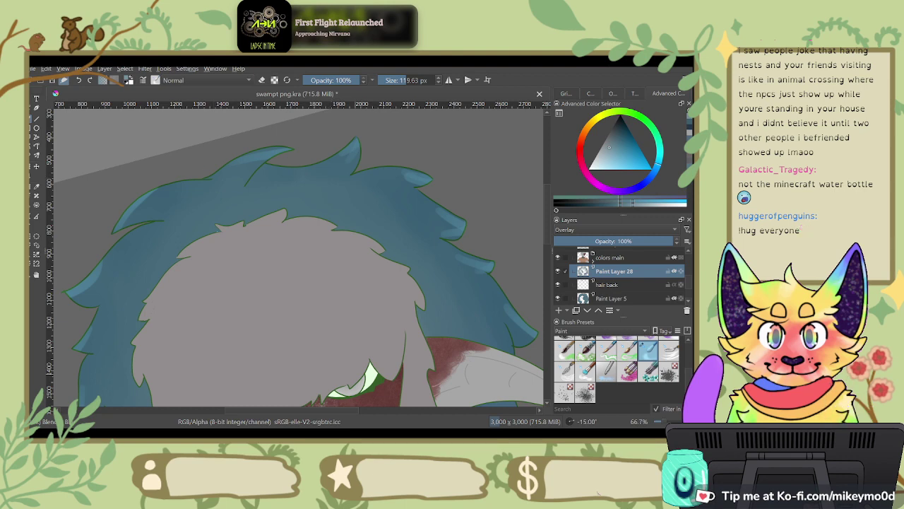
scroll(360, 207, up, 2)
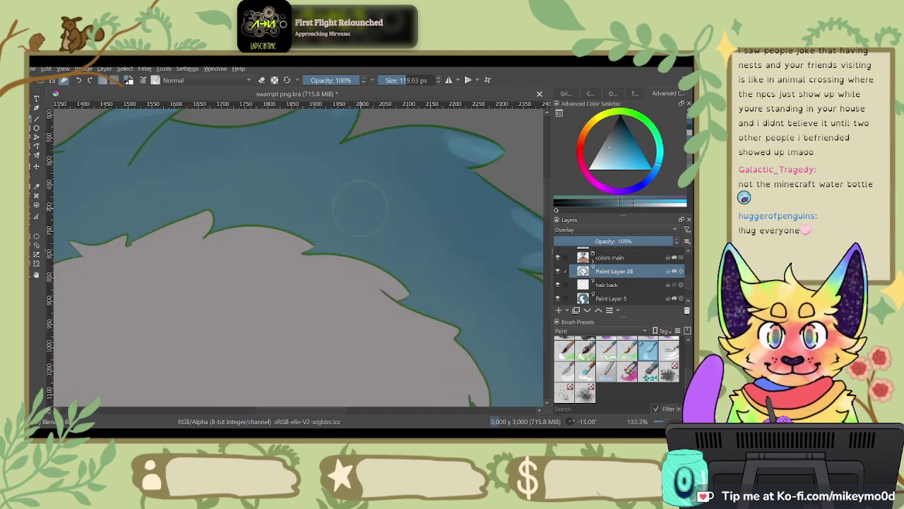
key(6)
key(6)
key(6)
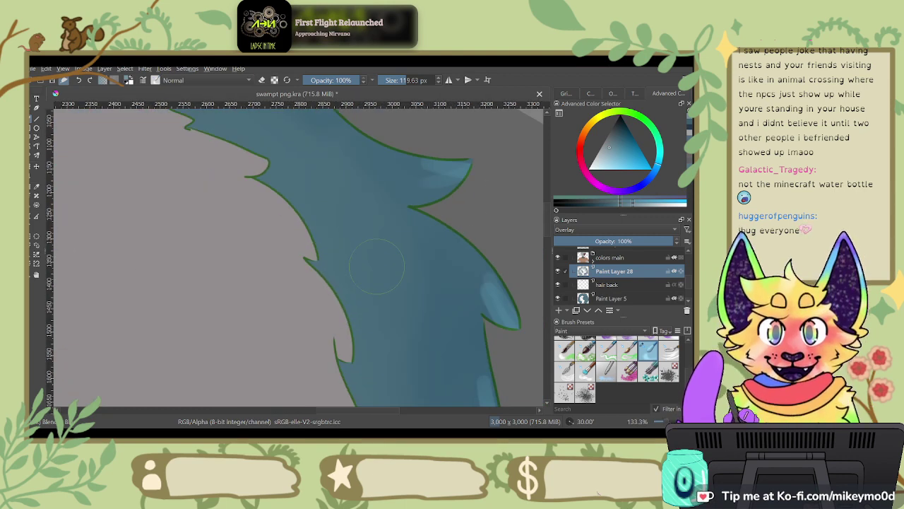
drag(473, 283, 487, 289)
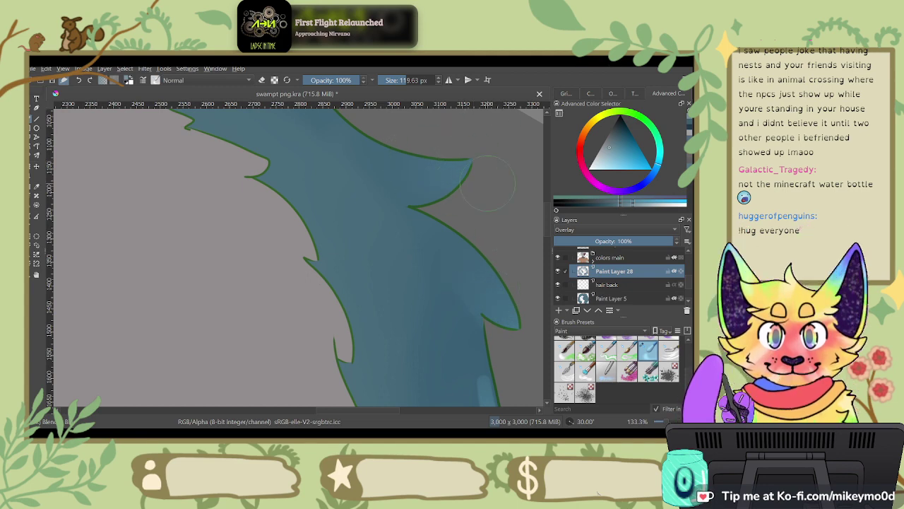
drag(487, 183, 414, 168)
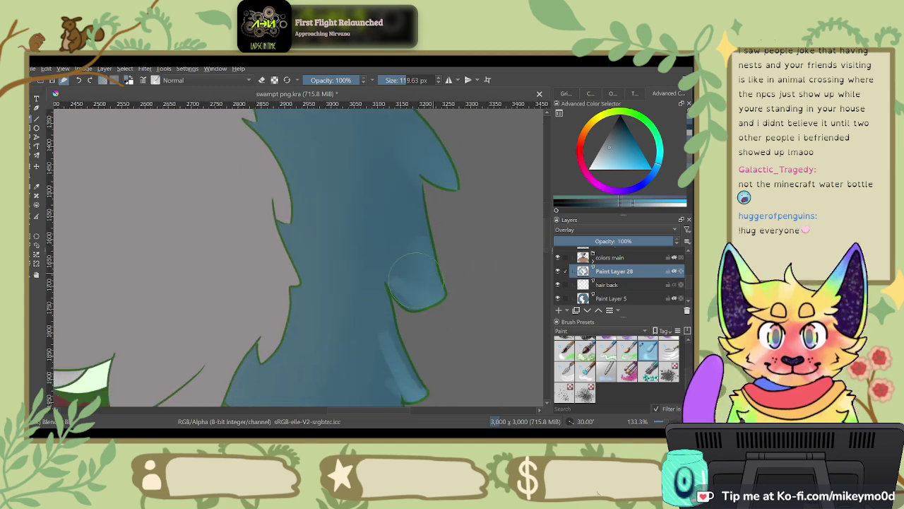
scroll(382, 282, down, 2)
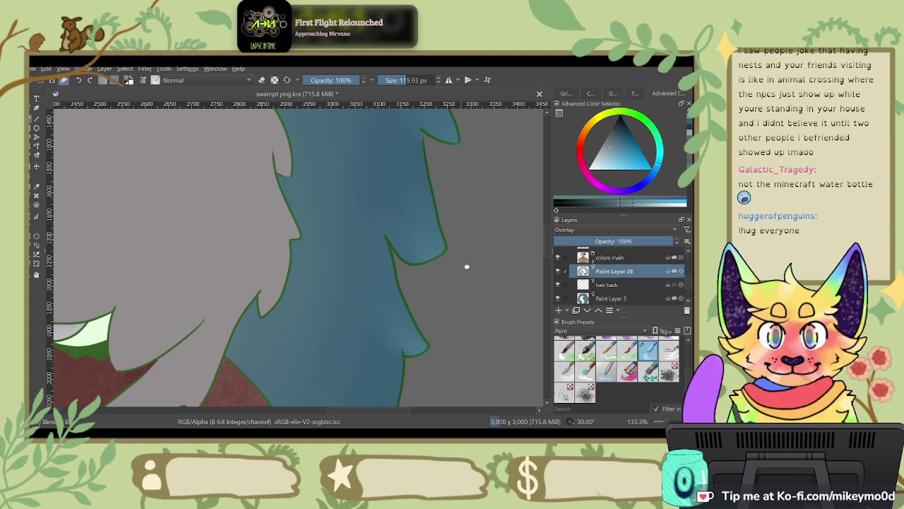
Step: Blend the highlights along the top and upper-left back-hair locks with the blender brush
drag(467, 266, 474, 343)
drag(315, 193, 388, 311)
drag(363, 232, 380, 423)
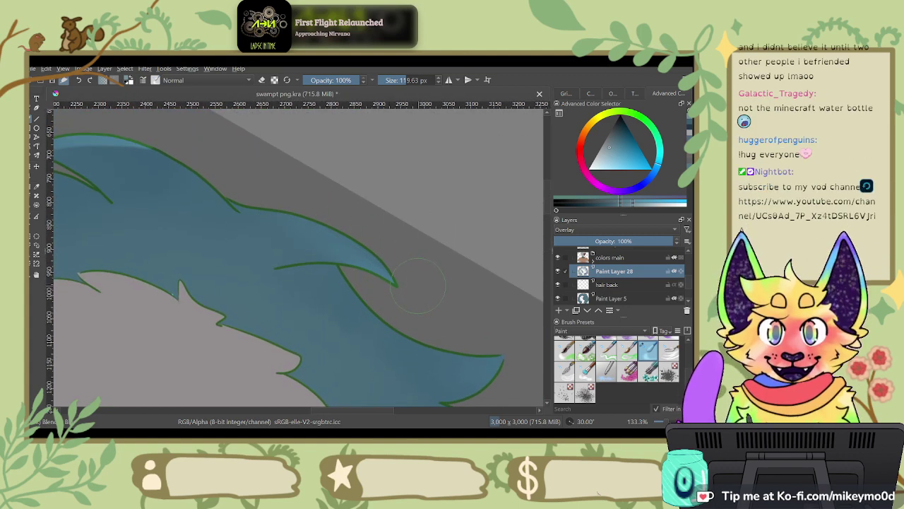
drag(283, 278, 431, 369)
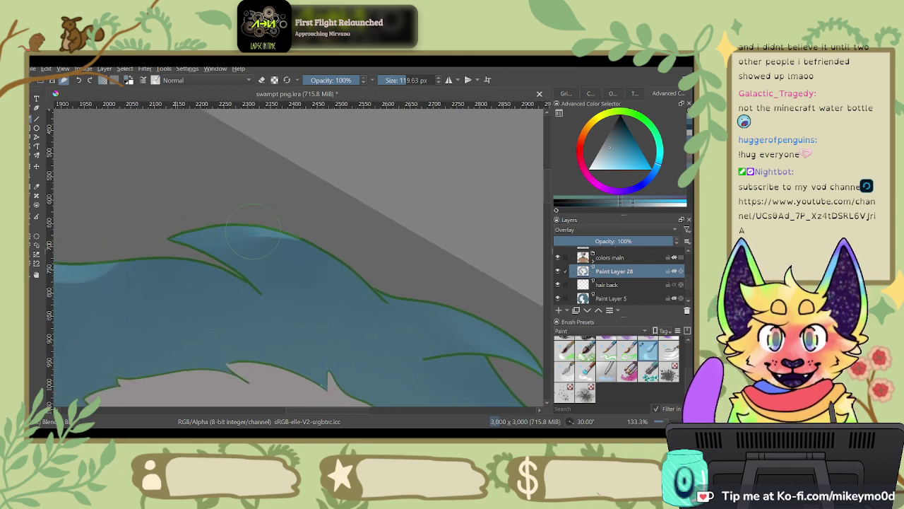
drag(291, 224, 526, 198)
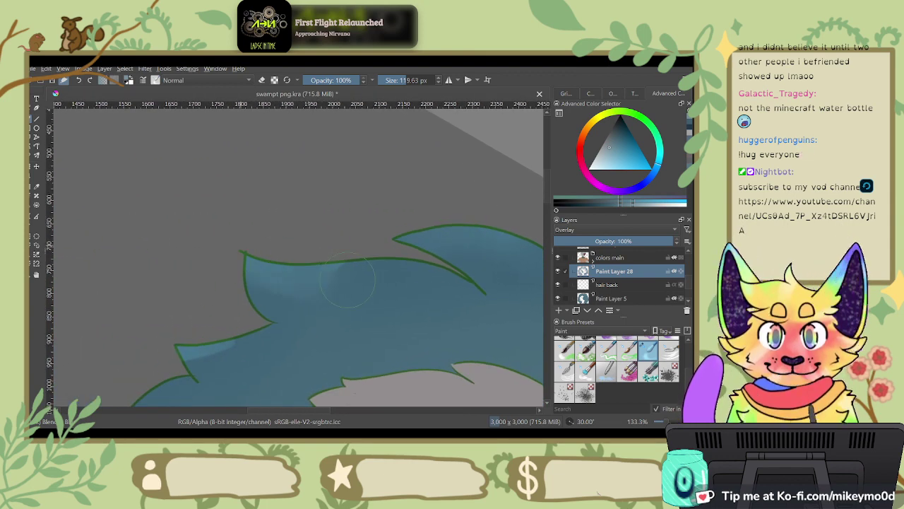
drag(248, 226, 376, 137)
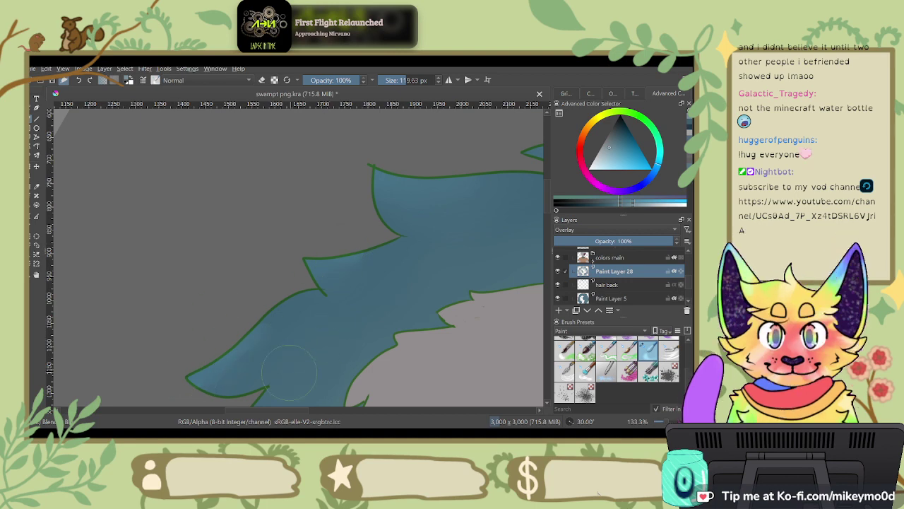
mouse_move(289, 373)
mouse_down()
mouse_move(370, 269)
mouse_move(416, 248)
mouse_move(416, 197)
mouse_up()
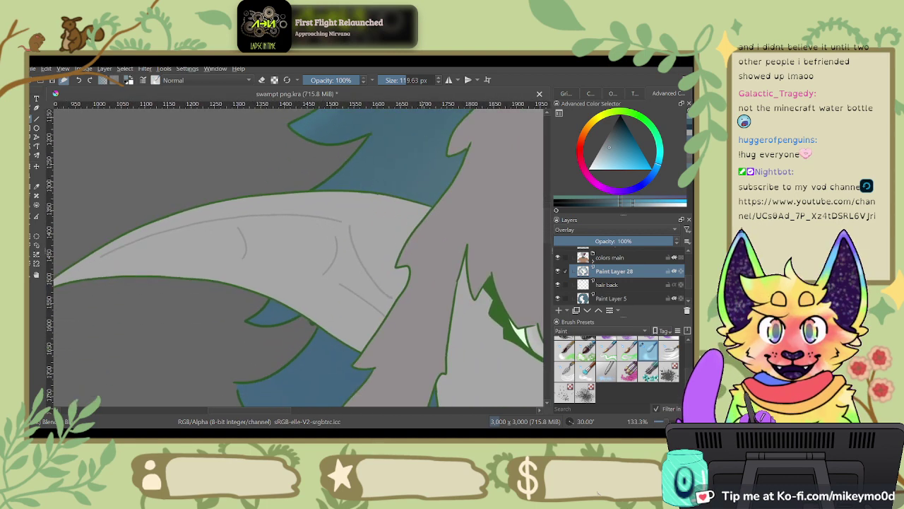
scroll(356, 189, down, 6)
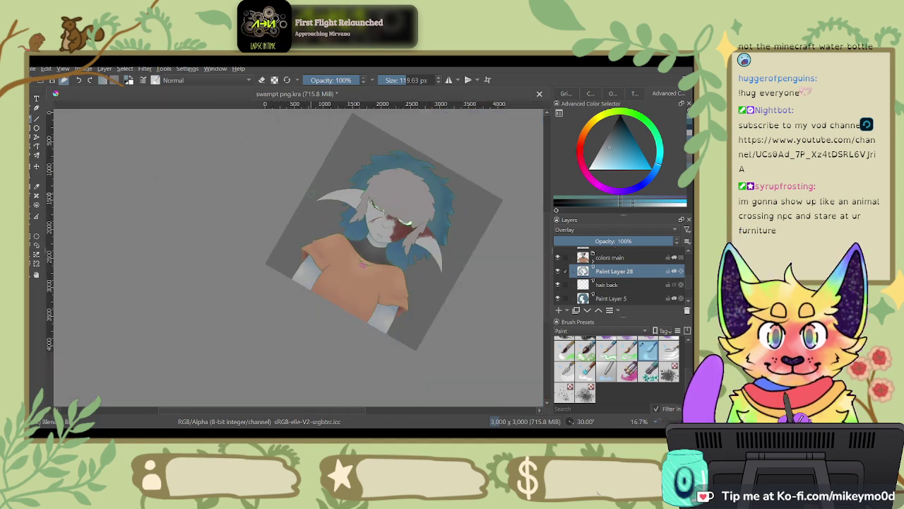
scroll(311, 193, up, 1)
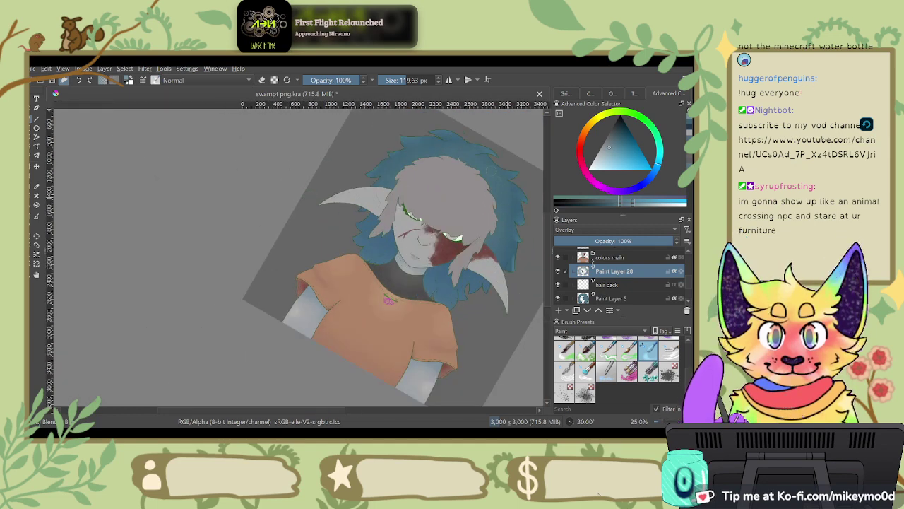
drag(458, 215, 416, 229)
drag(460, 320, 451, 262)
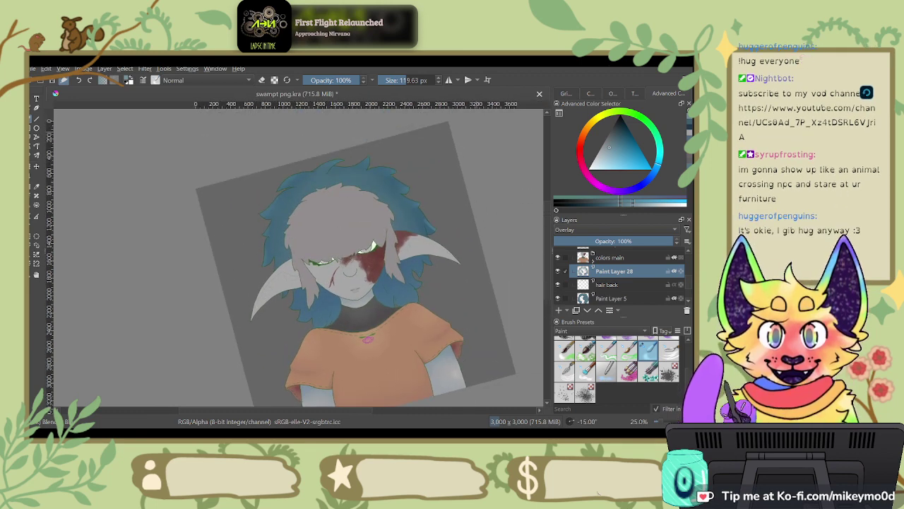
right_click(350, 183)
click(394, 197)
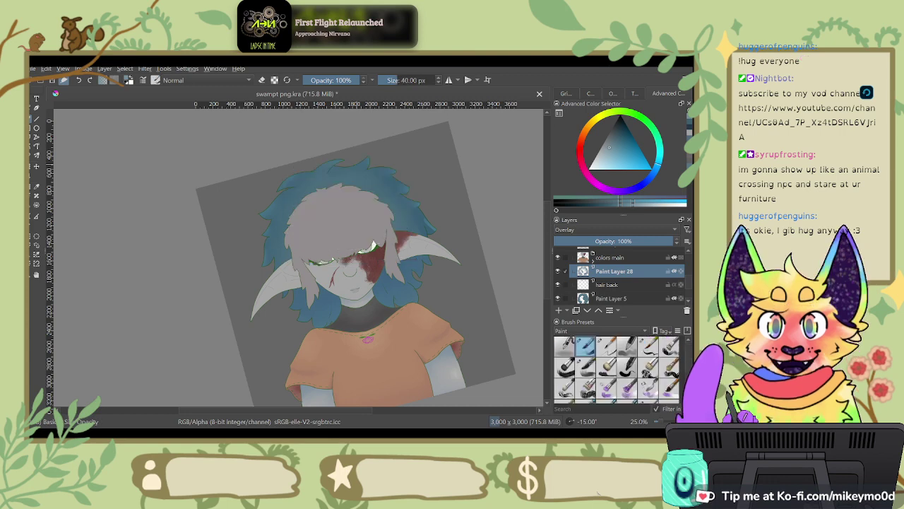
right_click(363, 197)
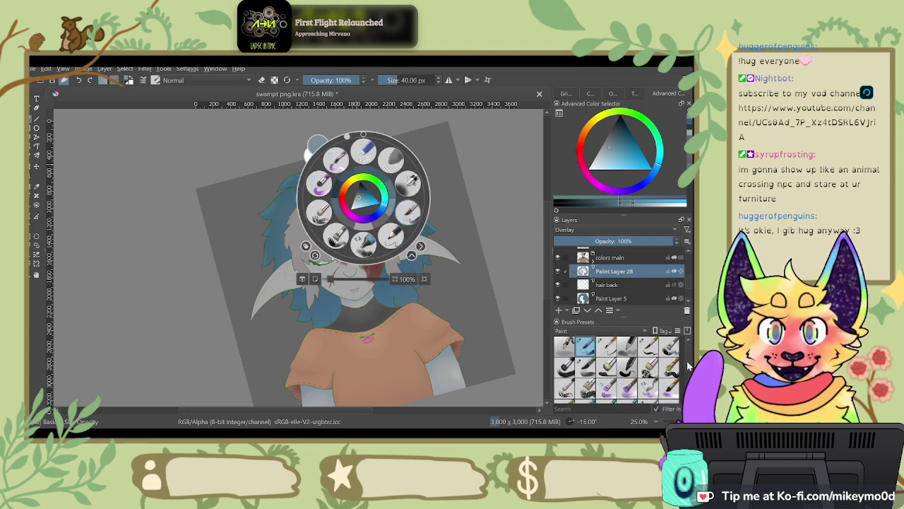
scroll(657, 378, up, 3)
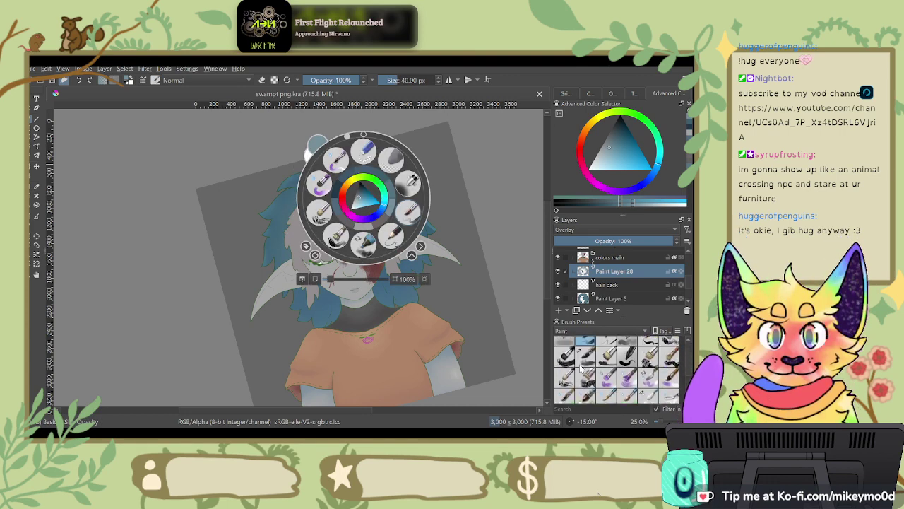
click(482, 358)
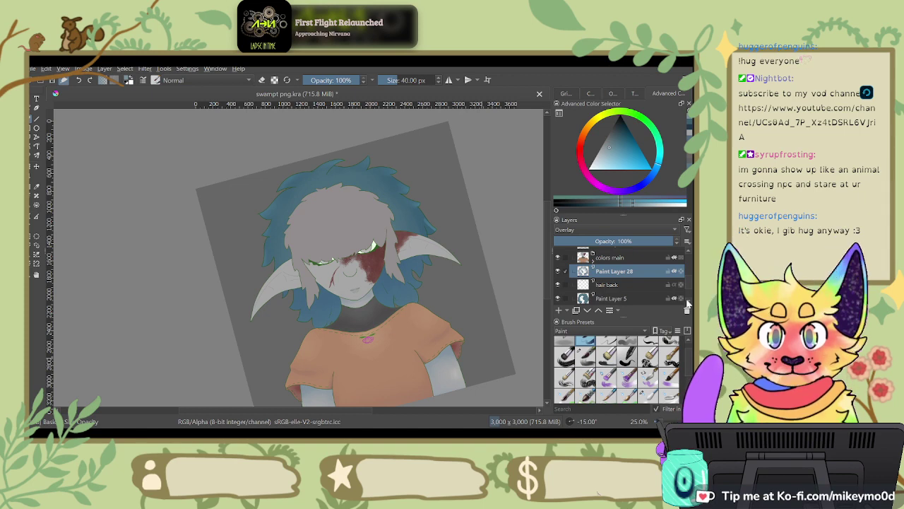
right_click(463, 295)
click(523, 216)
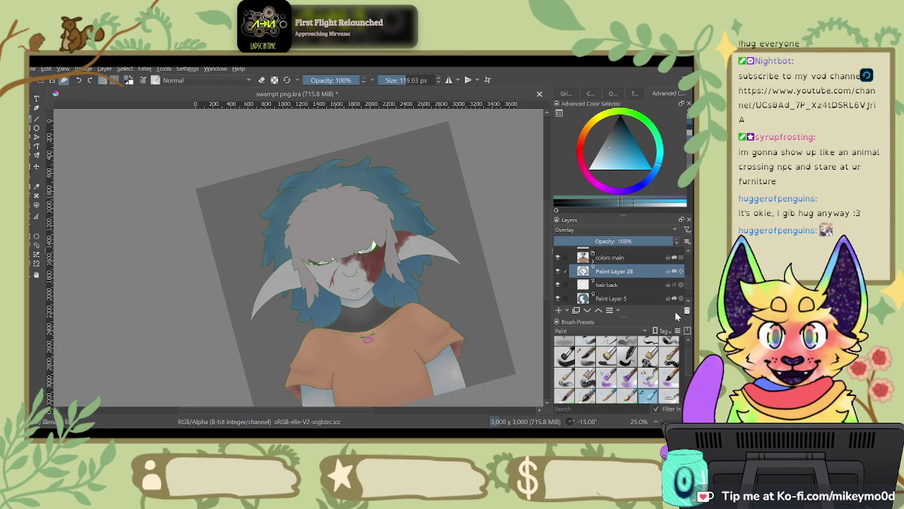
scroll(636, 375, down, 1)
click(648, 390)
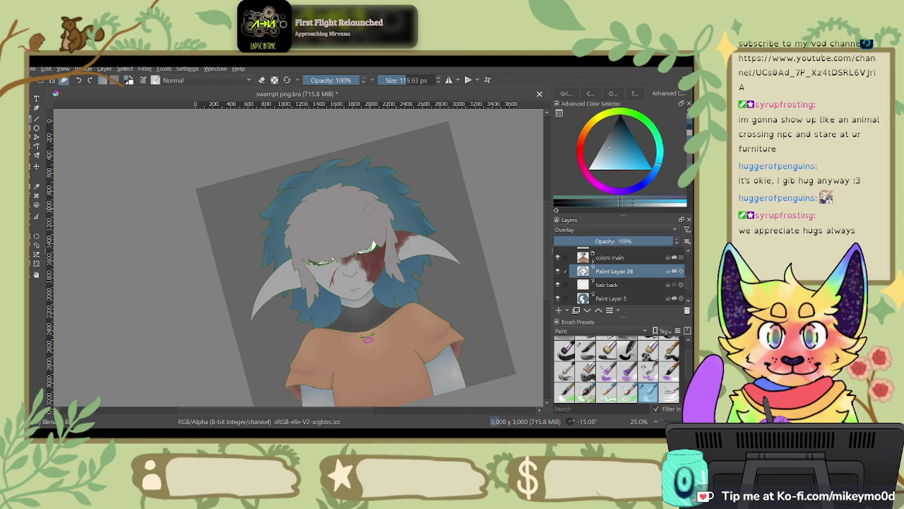
Step: Straighten the canvas to 0° and compare the character with and without Paint Layer 28 and Paint Layer 27
scroll(344, 113, up, 1)
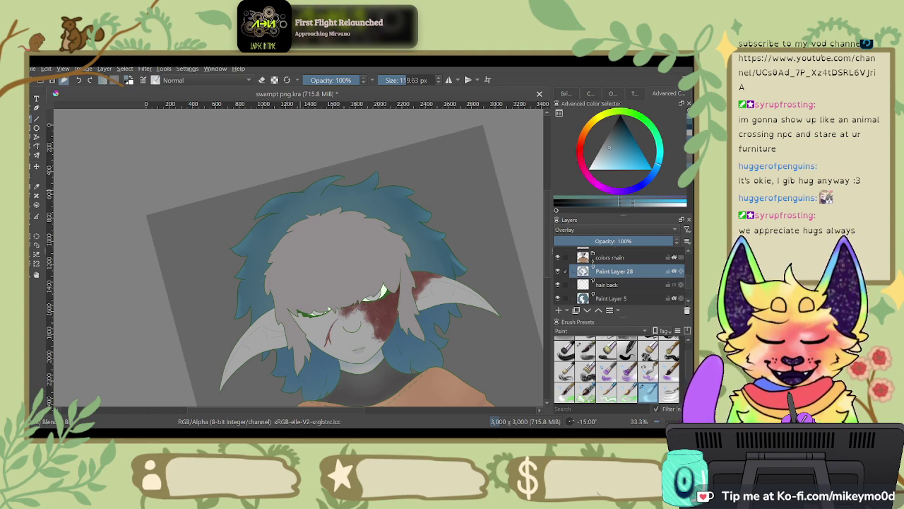
drag(441, 325, 402, 226)
scroll(401, 188, down, 1)
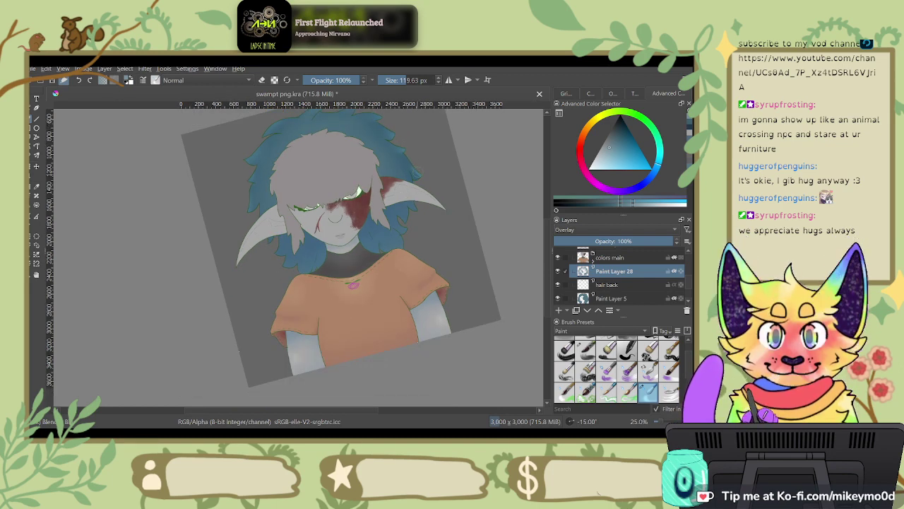
key(6)
key(6)
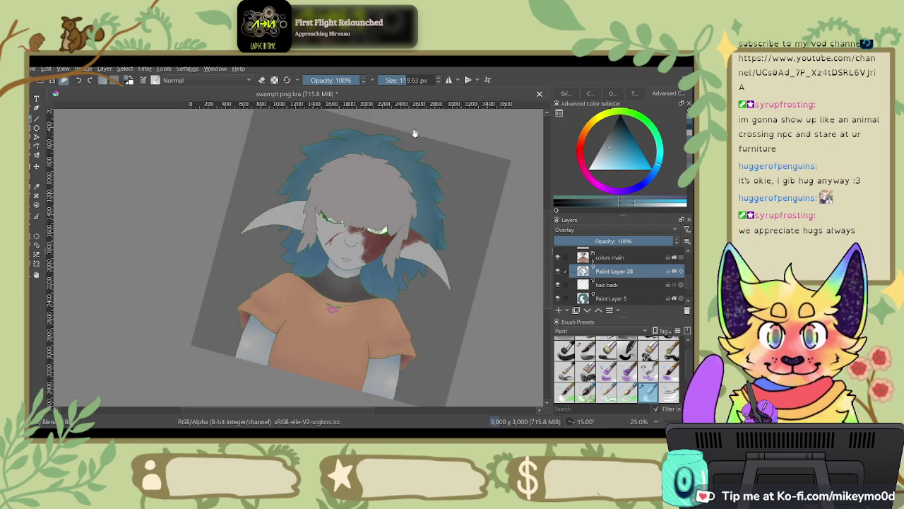
drag(488, 193, 461, 191)
key(4)
key(4)
key(4)
key(6)
key(6)
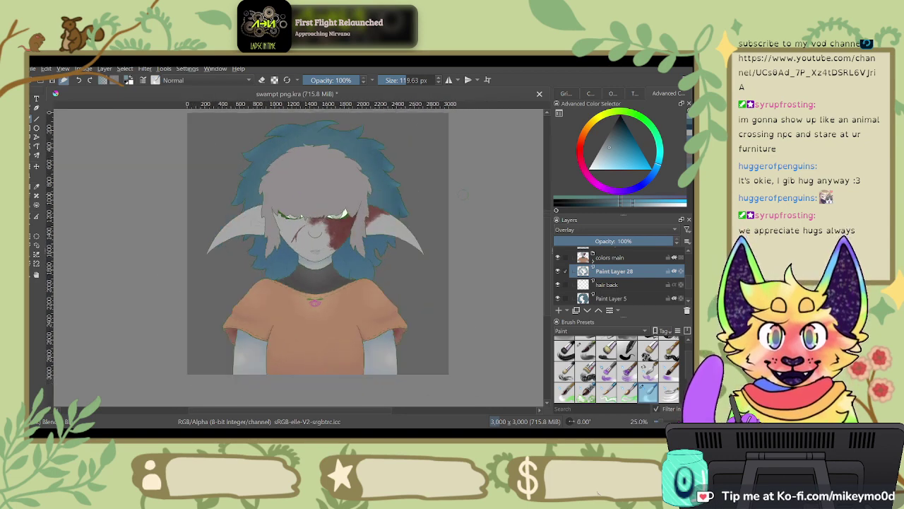
click(558, 271)
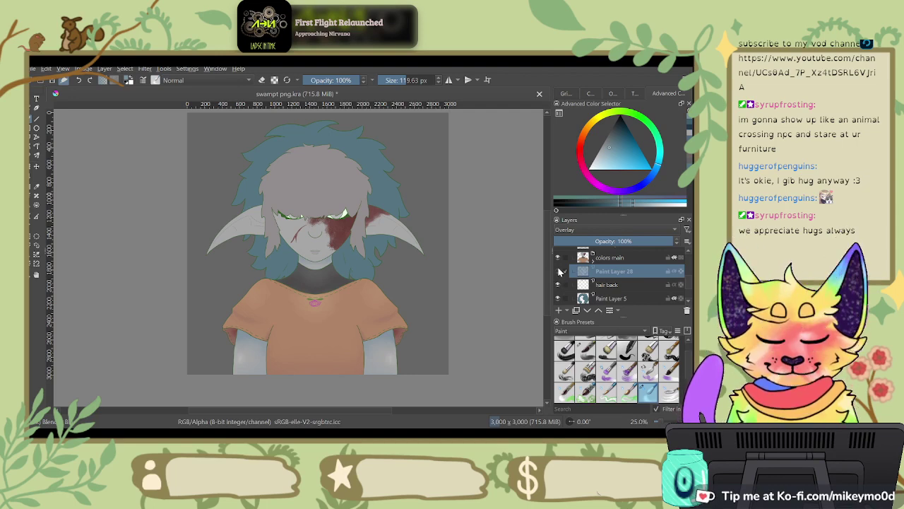
click(558, 271)
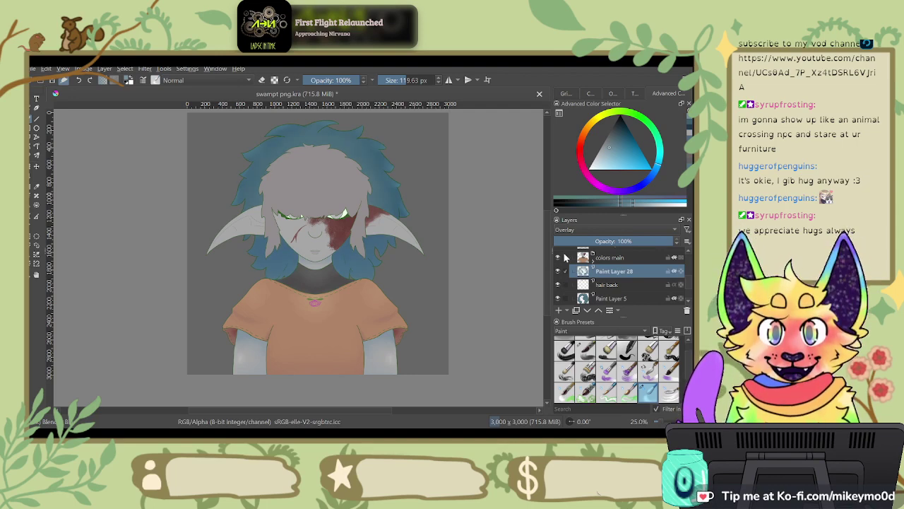
scroll(613, 282, up, 3)
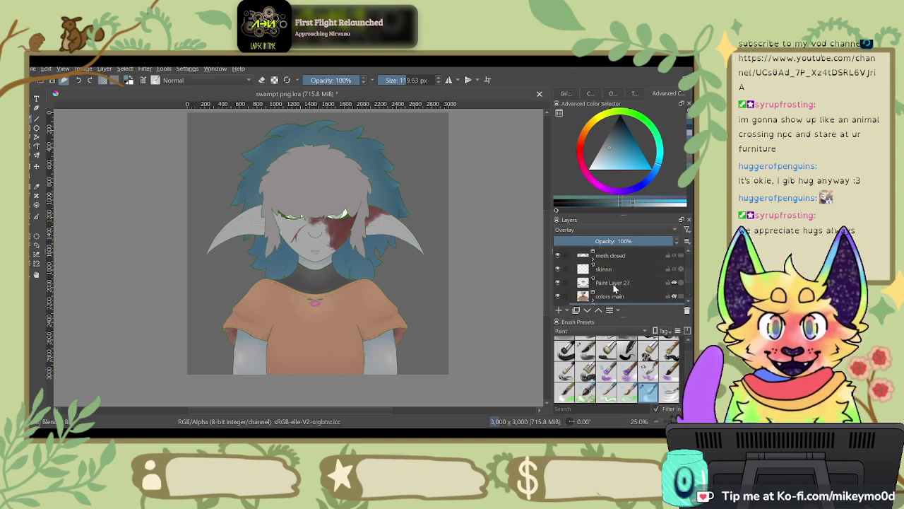
click(558, 282)
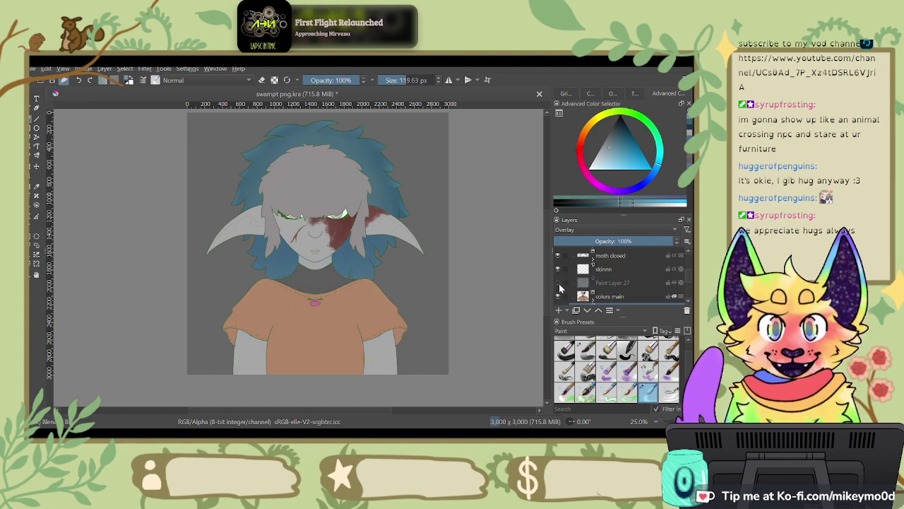
click(558, 282)
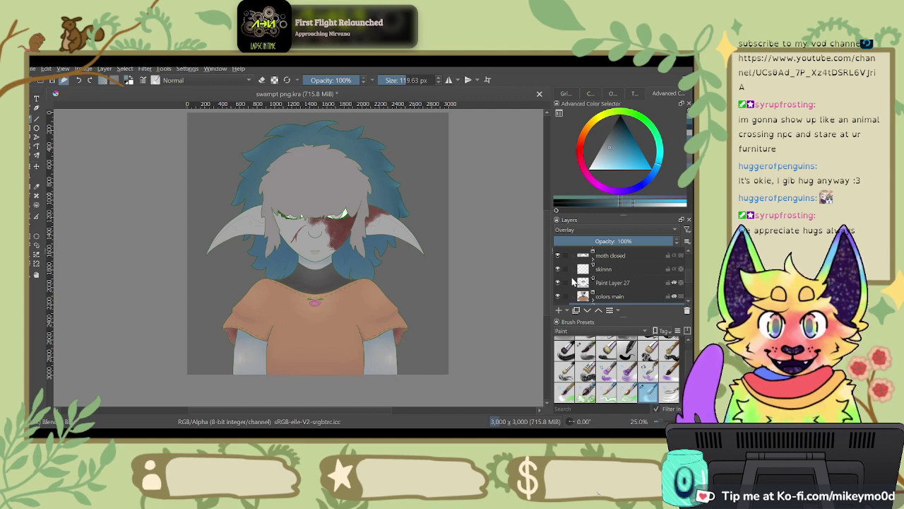
Step: Handwrite "BRB" in blue across the shirt on a new paint layer inside Group 10, using a 50 px brush
click(633, 356)
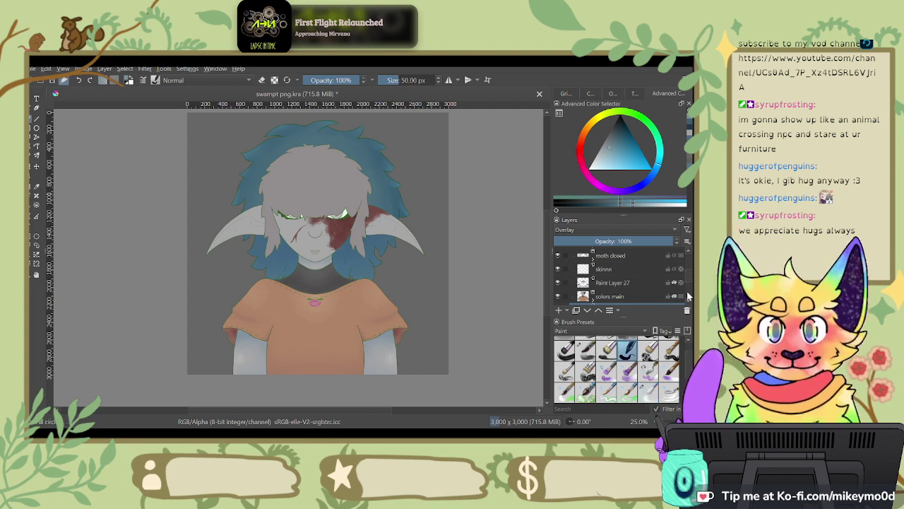
drag(688, 288, 688, 263)
click(601, 254)
click(558, 310)
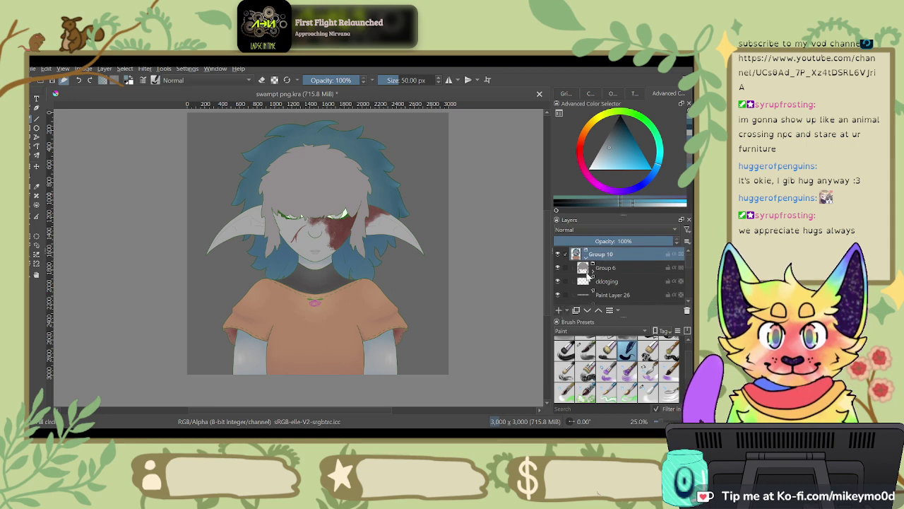
drag(199, 267, 232, 321)
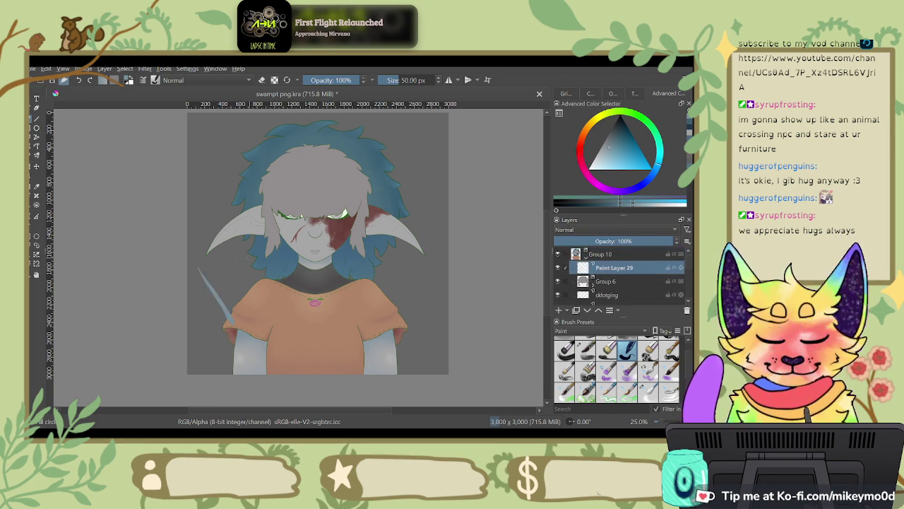
key(ctrl+z)
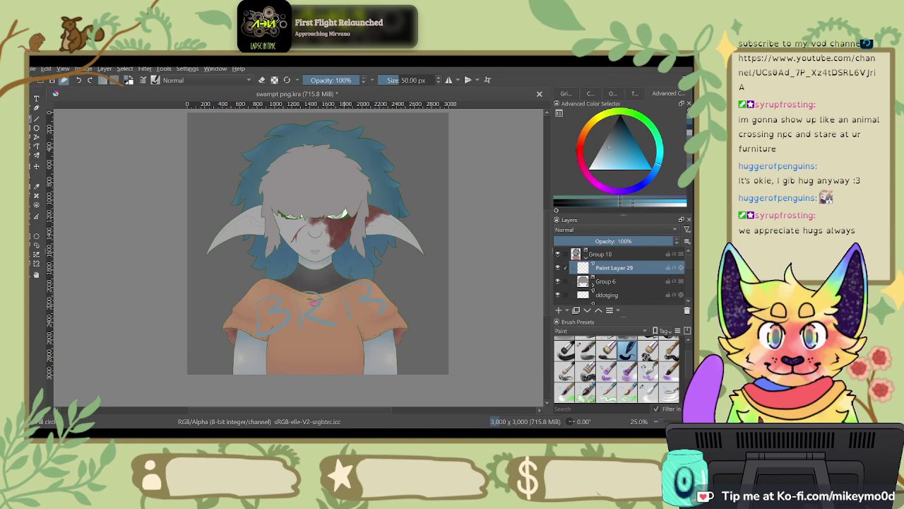
drag(384, 308, 359, 318)
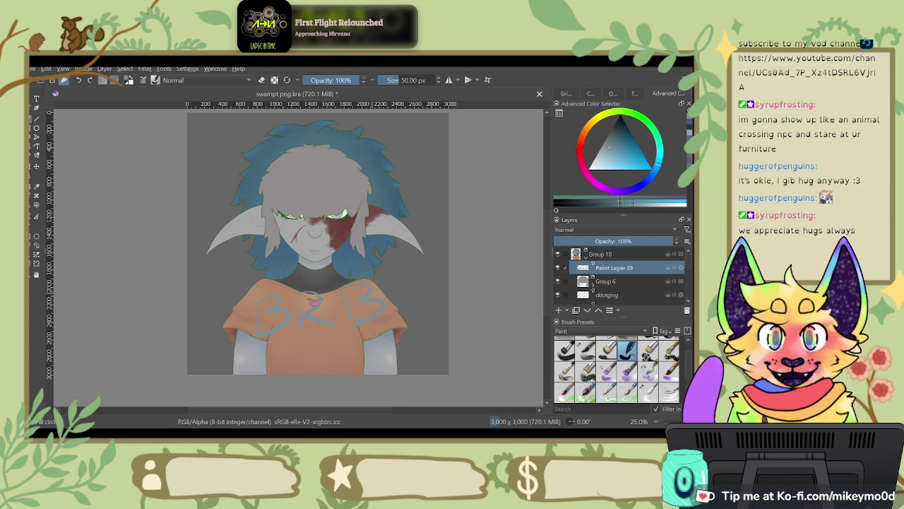
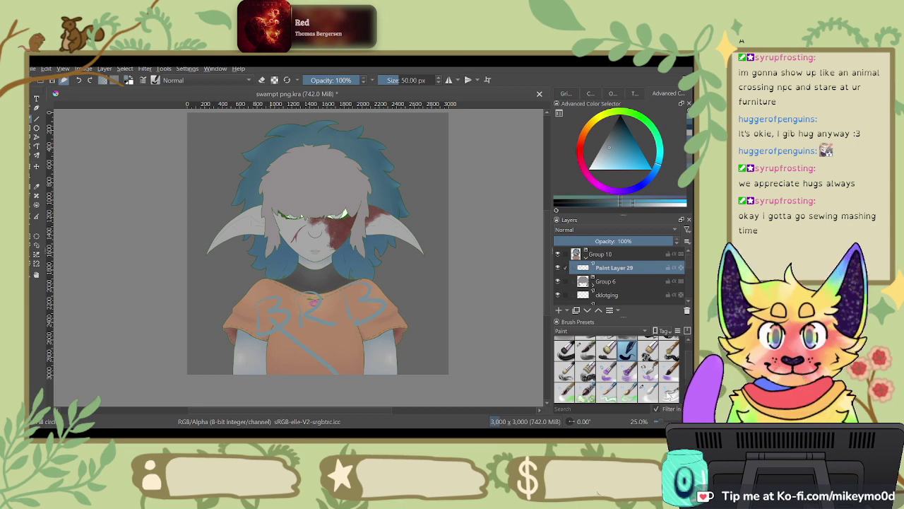
Step: Undo the "BRB" lettering on the shirt and the creation of its paint layer
key(ctrl+z)
key(ctrl+z)
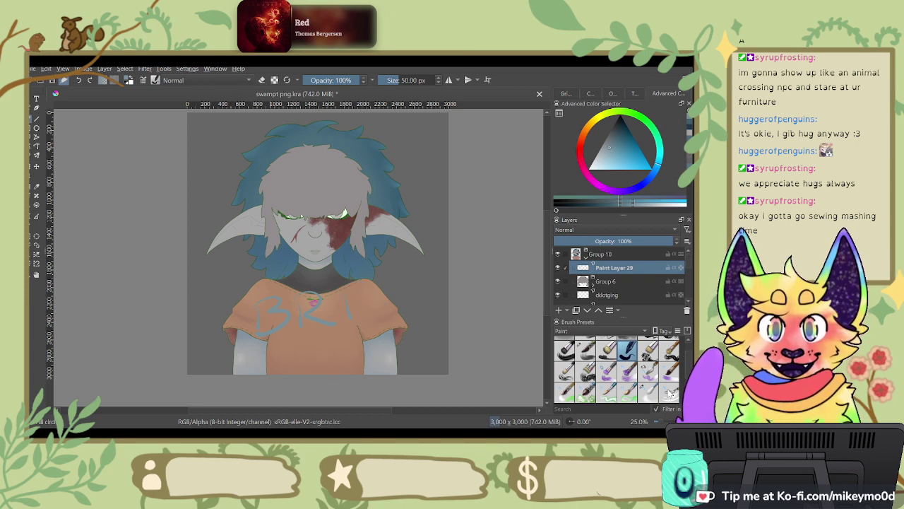
key(ctrl+z)
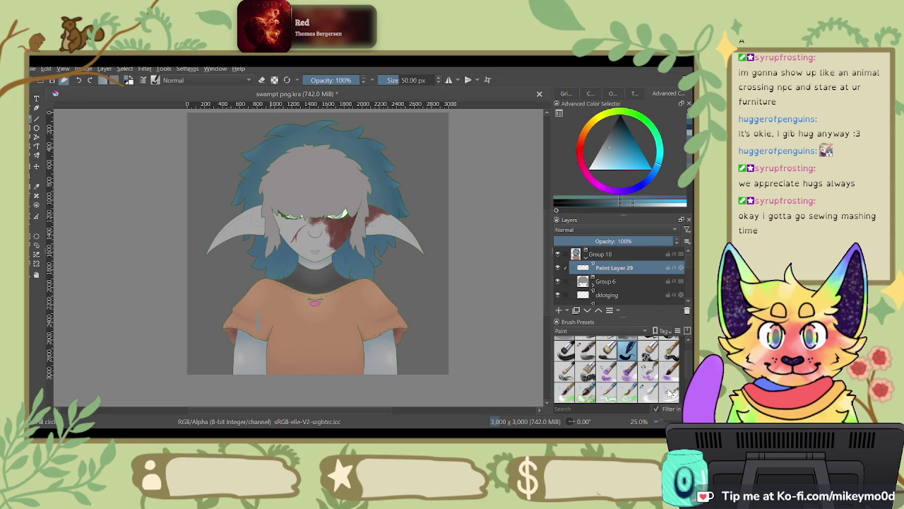
key(ctrl+z)
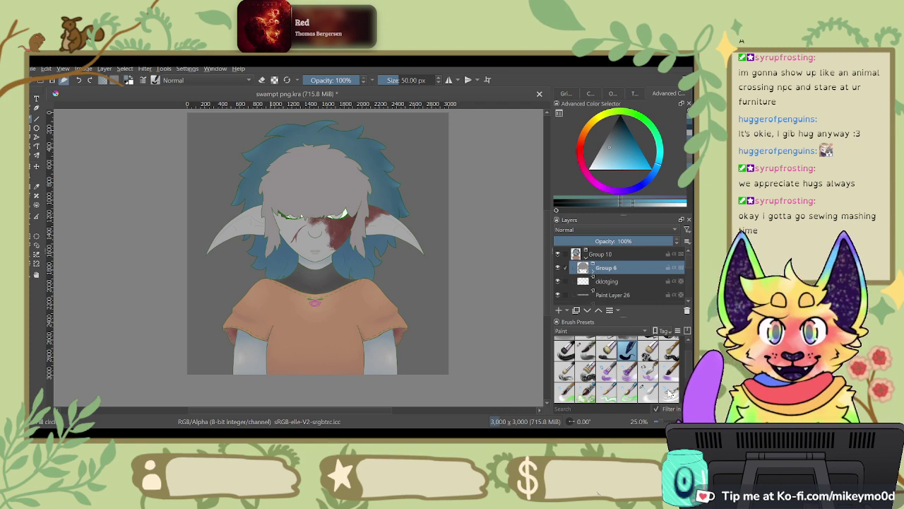
Step: Examine the subgroups inside the moth closed group, toggling the ears and closed mouth subgroups off and on
scroll(688, 267, down, 5)
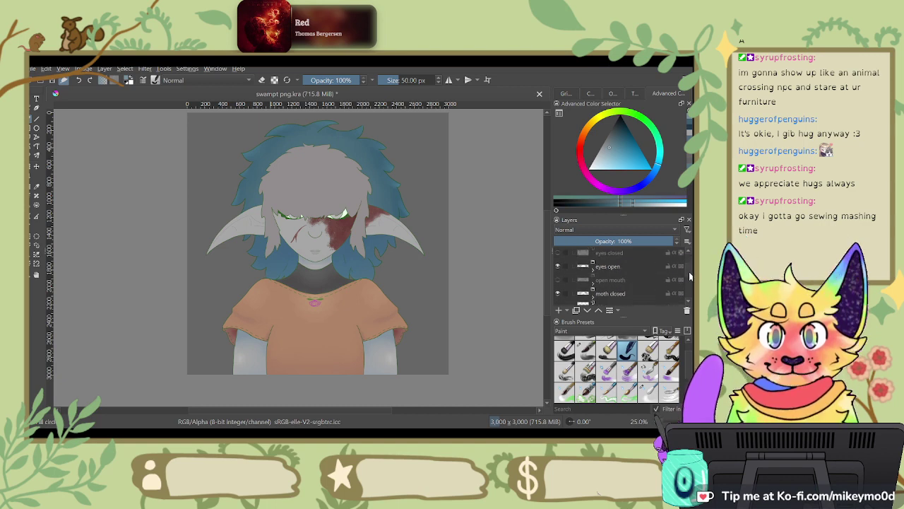
scroll(688, 272, down, 4)
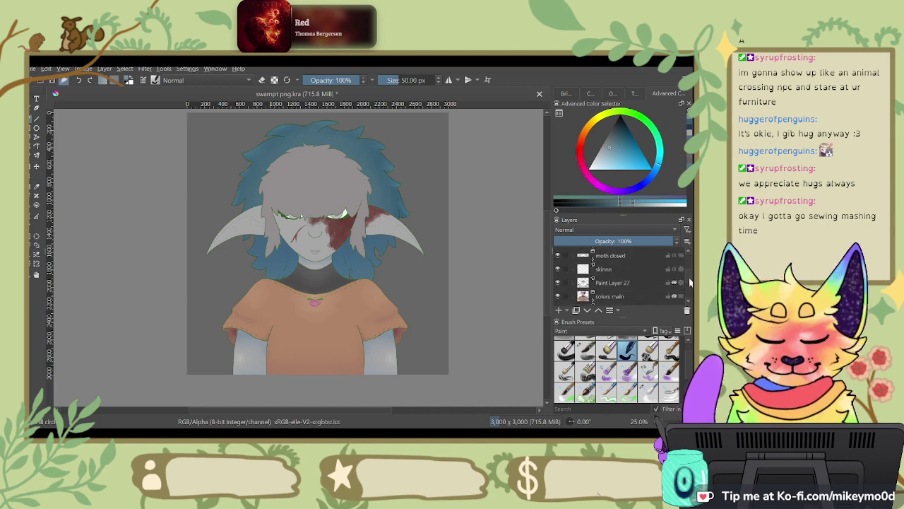
drag(690, 279, 692, 278)
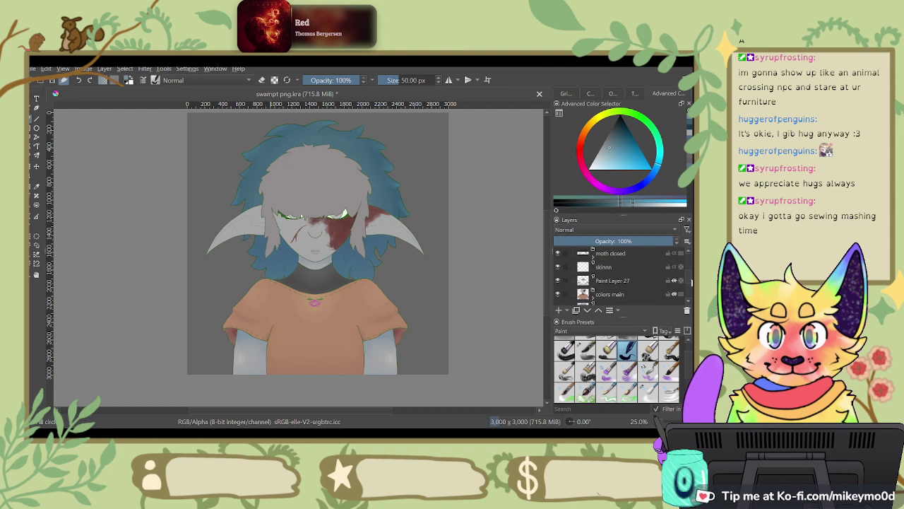
click(594, 260)
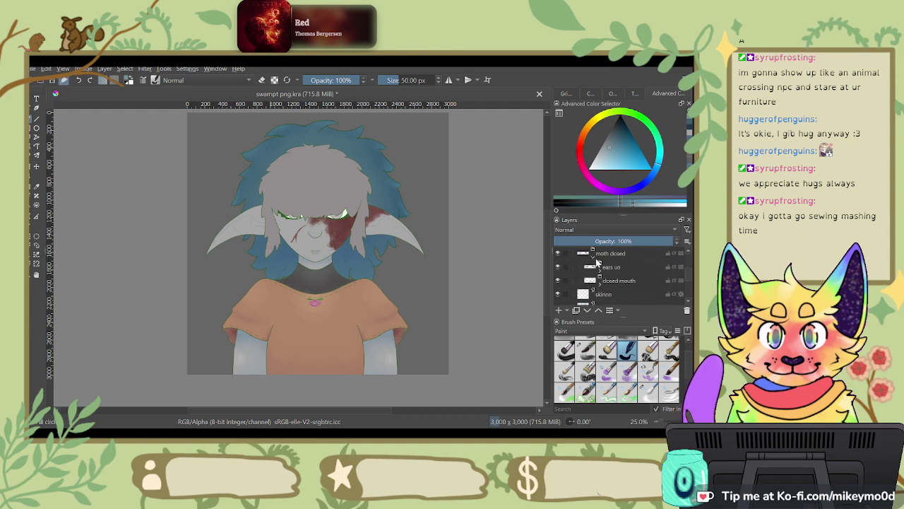
click(558, 268)
click(558, 268)
click(558, 280)
click(558, 281)
click(627, 278)
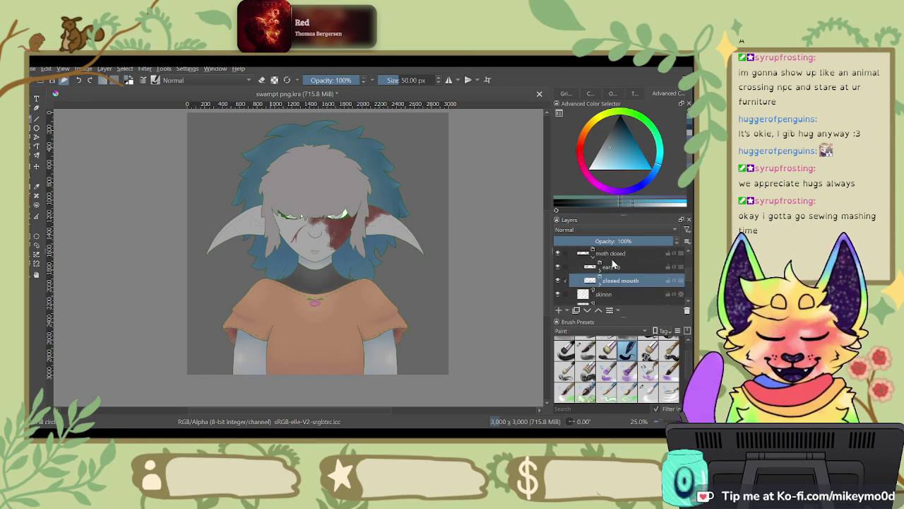
click(601, 271)
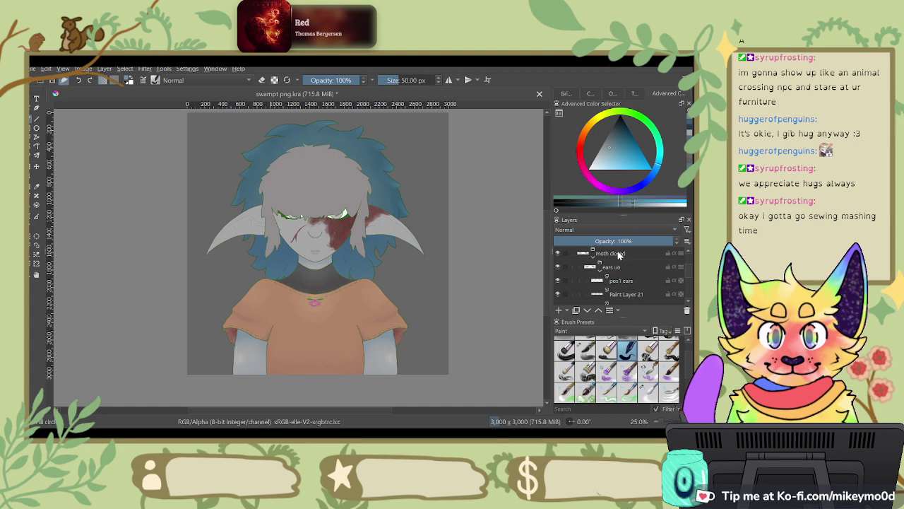
Step: Select and collapse the moth closed group, and save the document
click(620, 252)
click(592, 257)
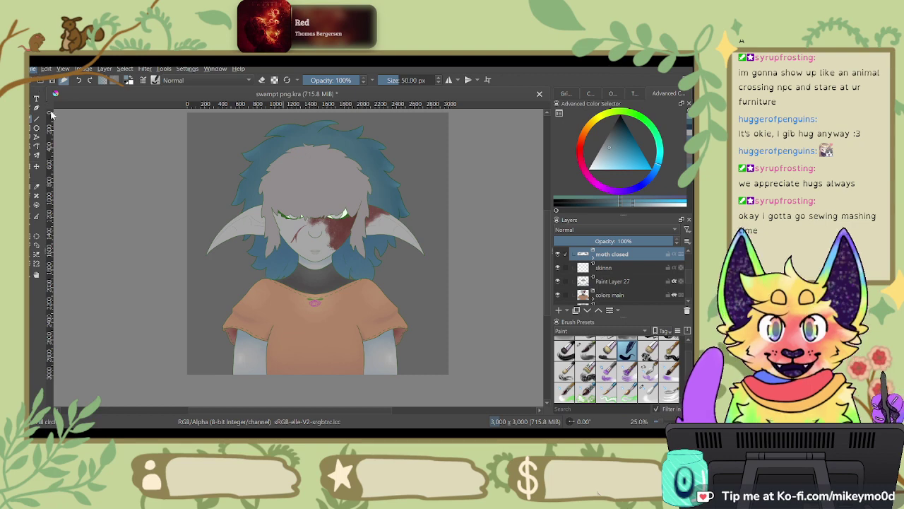
key(ctrl+s)
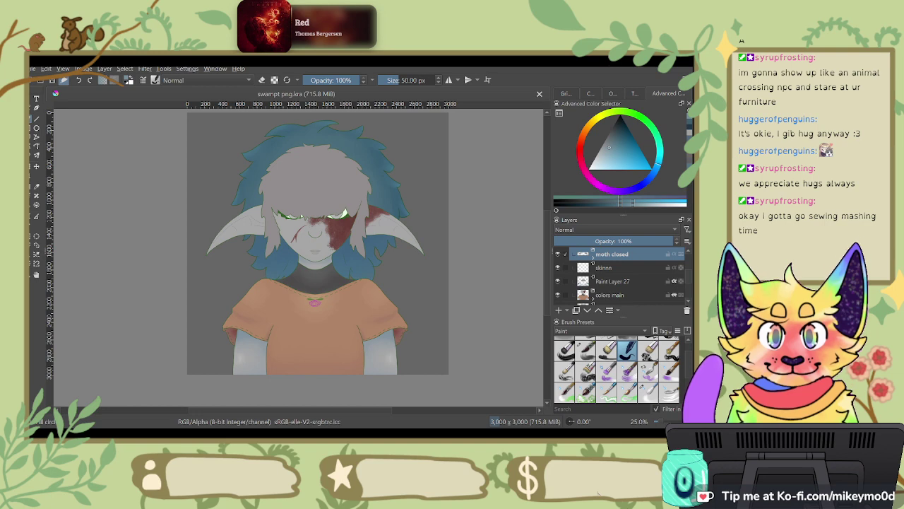
Step: Examine the ears subgroup inside the moth closed group, toggling Paint Layer 21 off and on
click(593, 259)
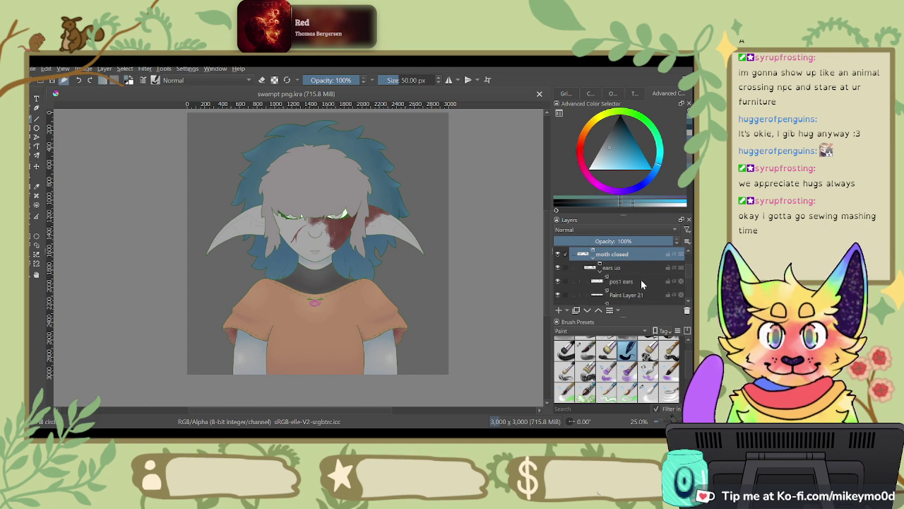
click(641, 281)
click(644, 295)
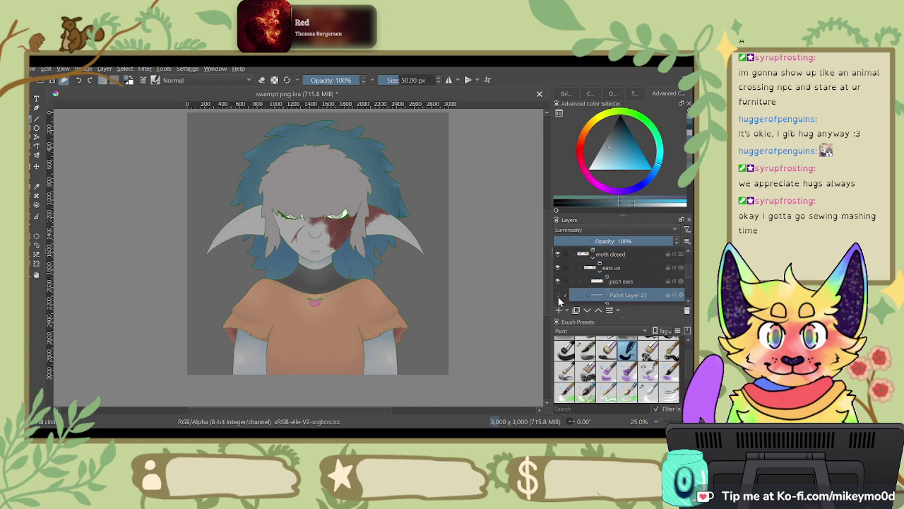
click(559, 295)
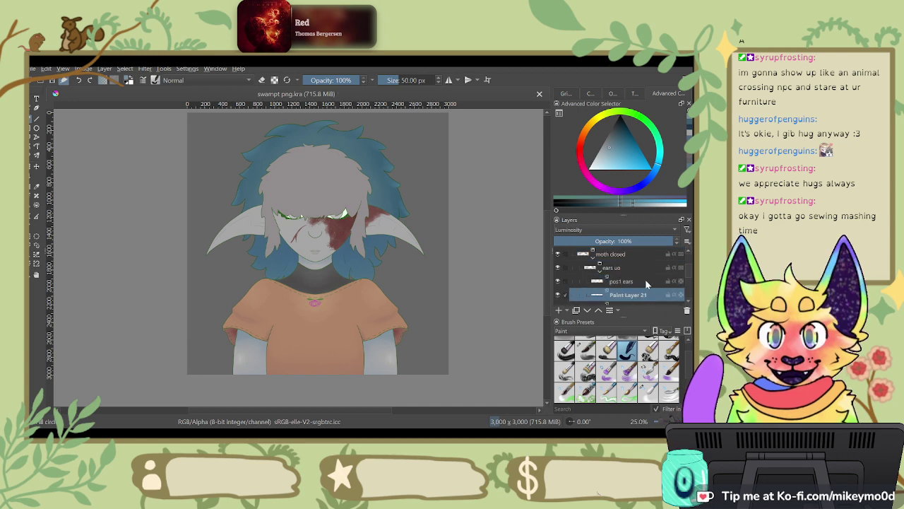
click(639, 281)
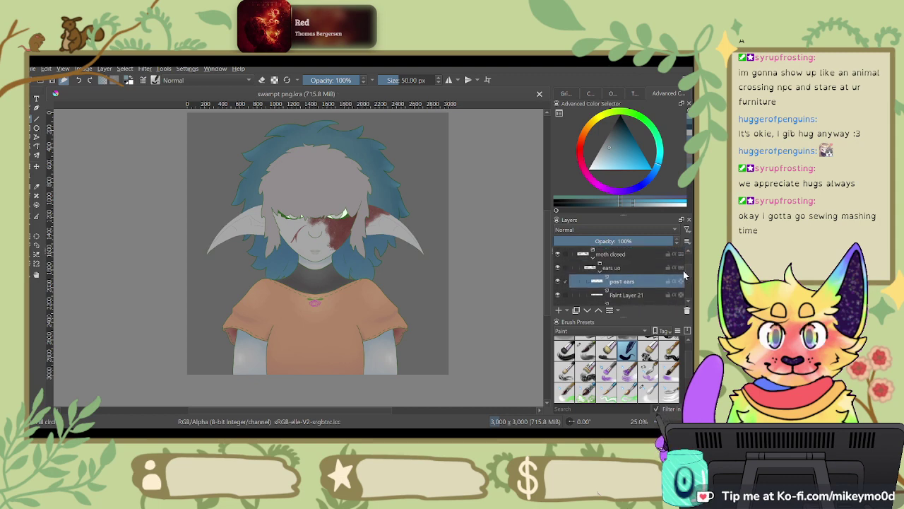
scroll(644, 268, down, 2)
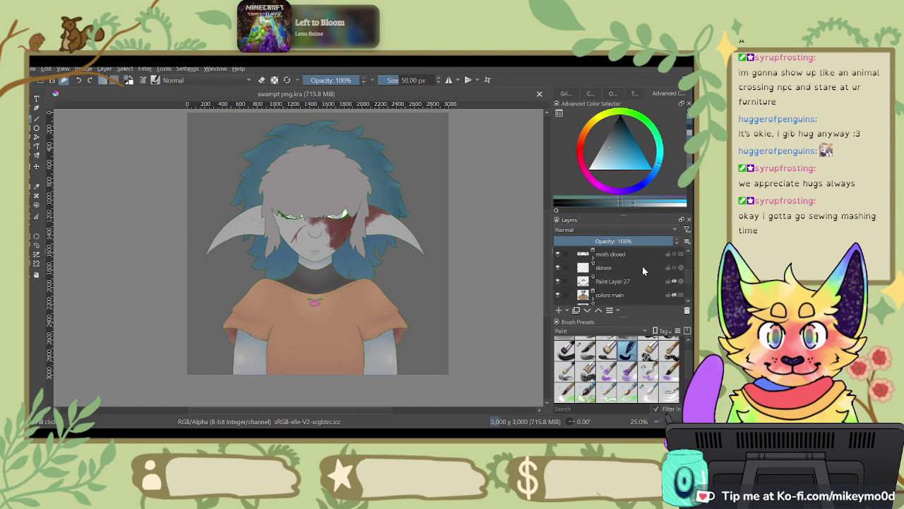
Step: Try to move the pos1 ears layer up out of its ears subgroup, and undo the move
click(592, 261)
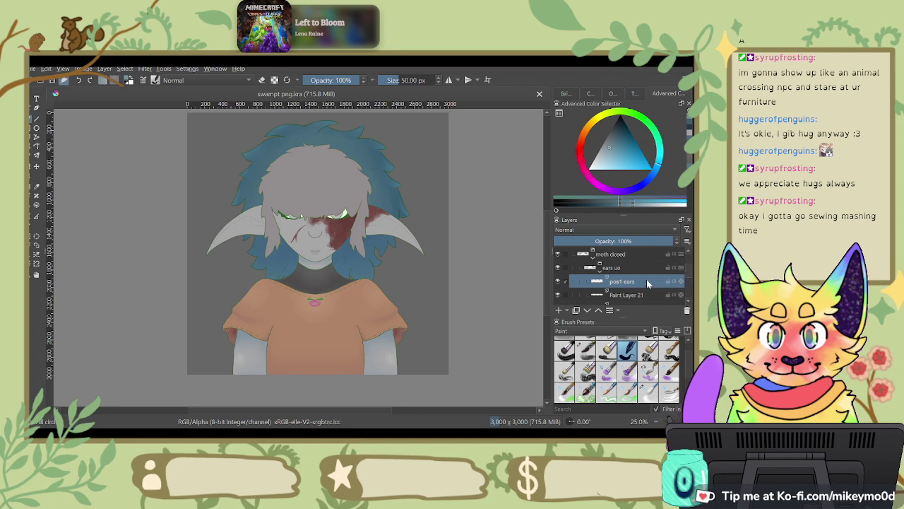
click(599, 311)
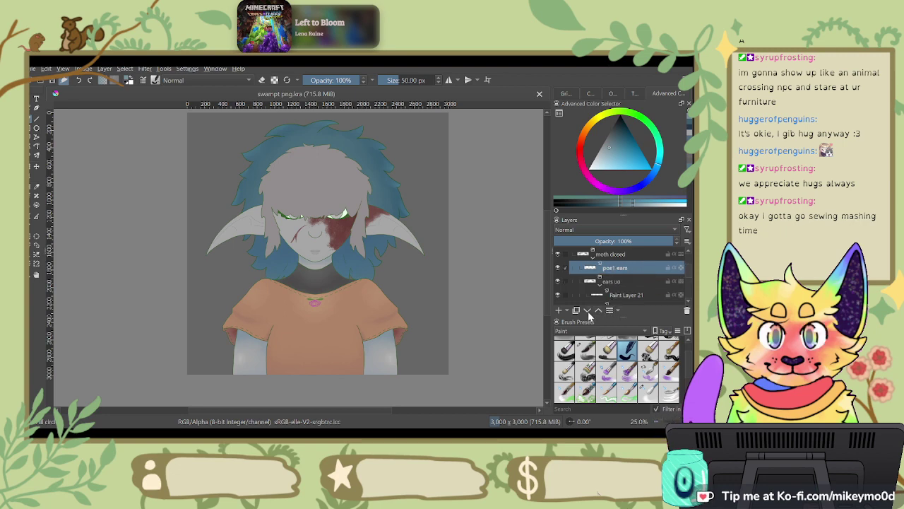
key(ctrl+z)
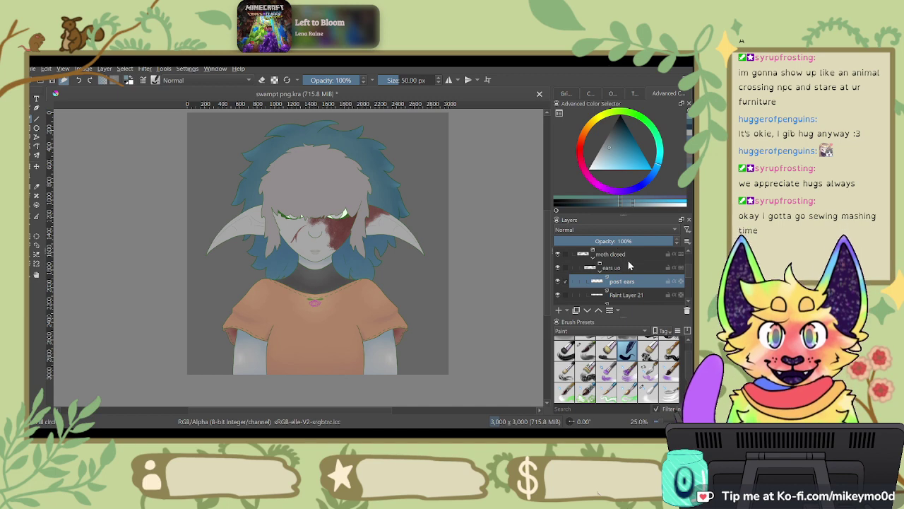
Step: Ungroup the ears subgroup so that its layers sit directly inside the moth closed group
scroll(630, 265, up, 1)
scroll(629, 265, down, 2)
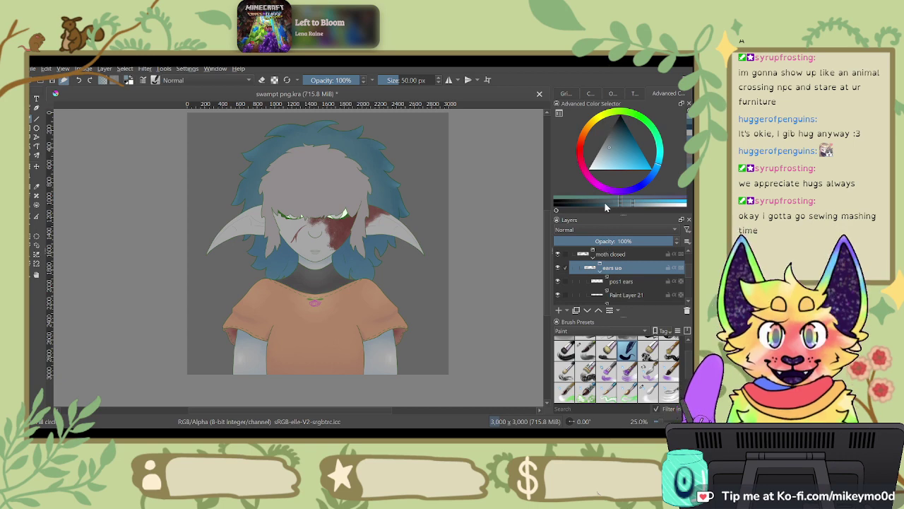
drag(612, 285, 612, 258)
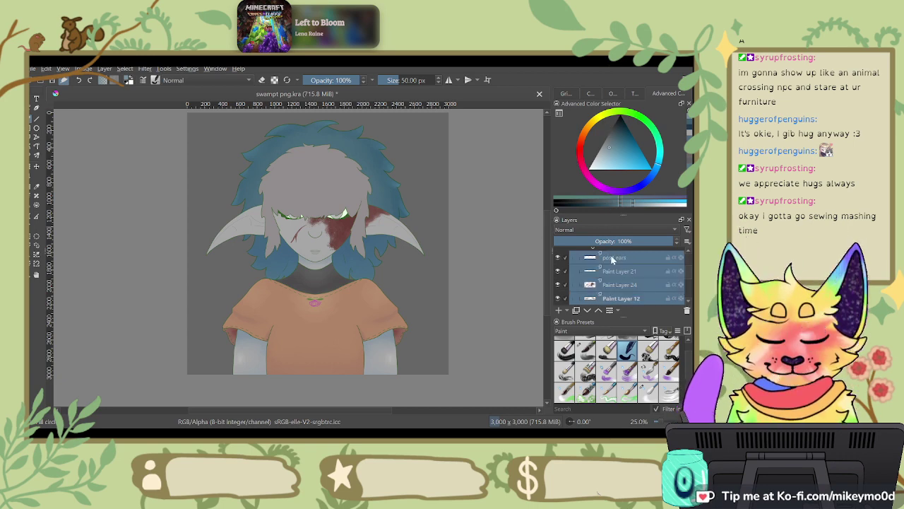
click(612, 265)
click(613, 262)
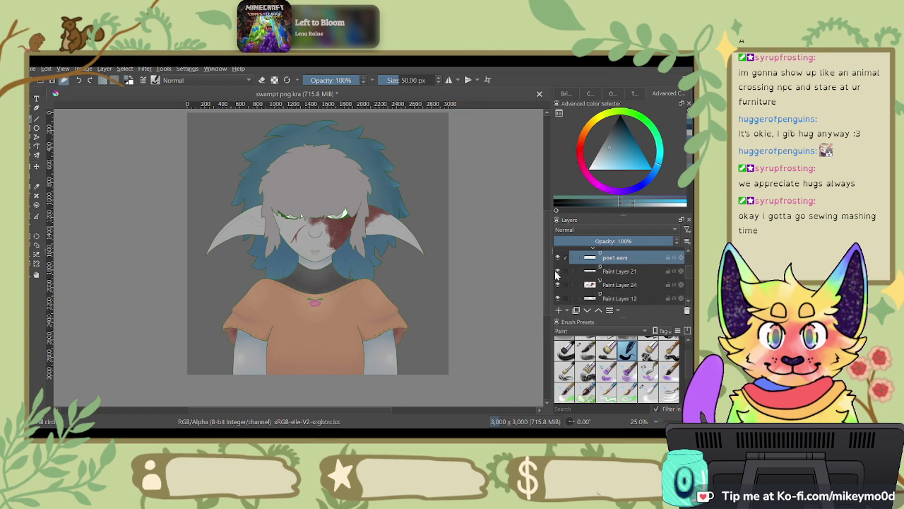
click(557, 271)
click(626, 284)
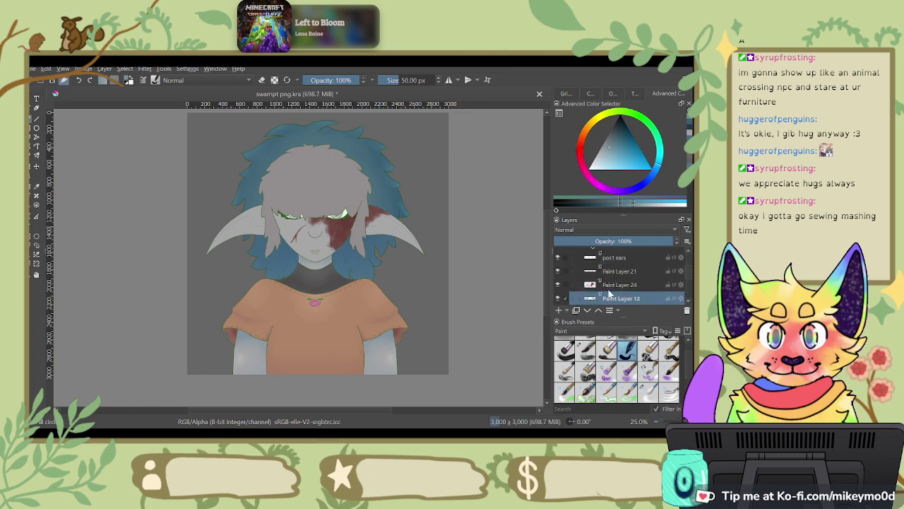
Step: Move the chin 1 layer out of the closed mouth subgroup and place it directly below pos1 ears
scroll(615, 297, down, 2)
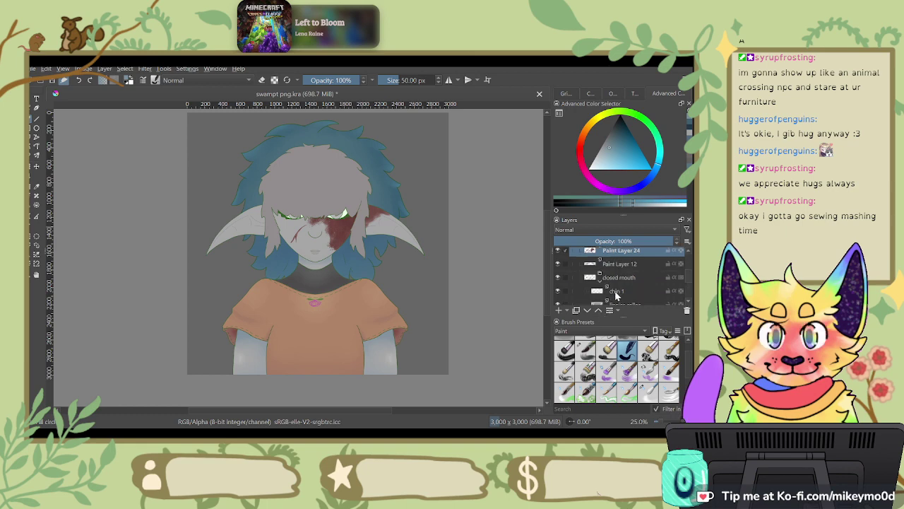
click(616, 293)
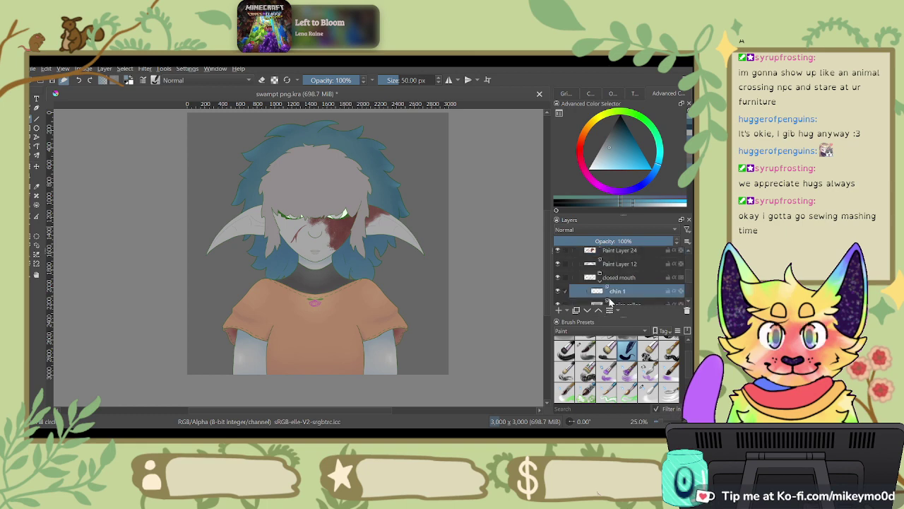
click(601, 311)
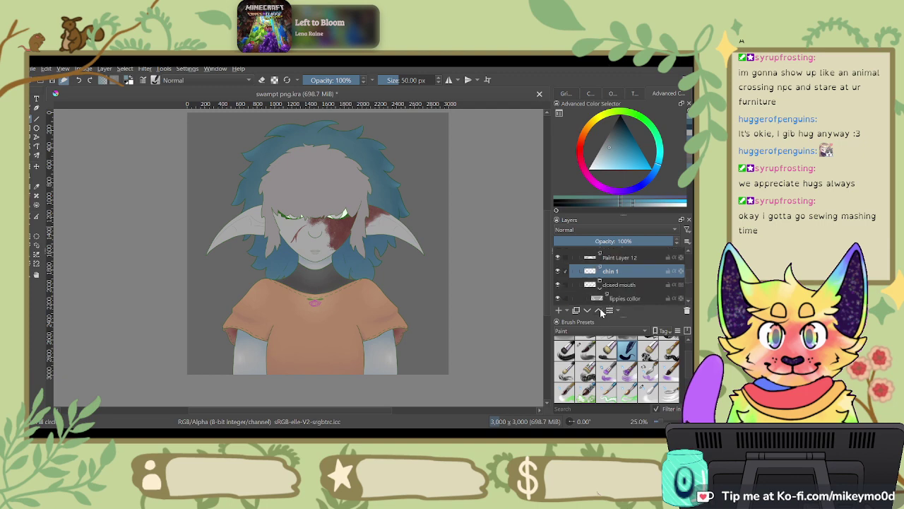
click(600, 310)
click(600, 311)
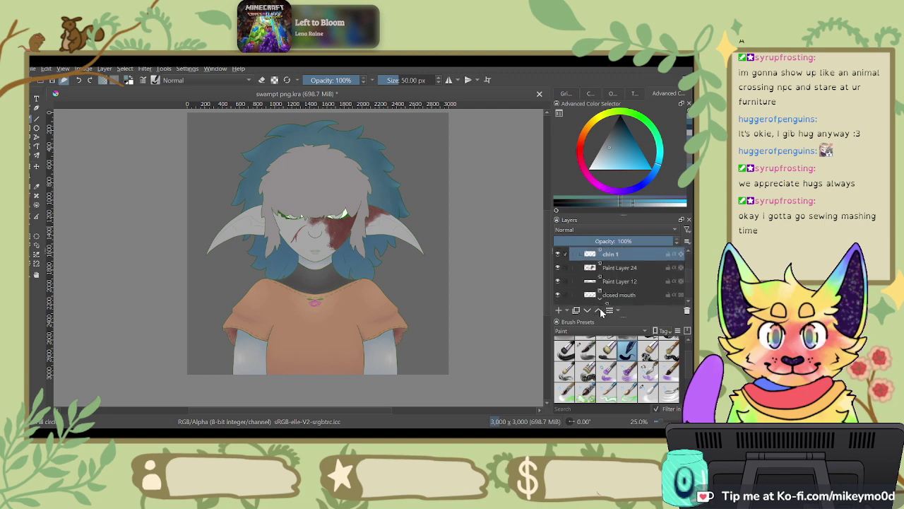
click(601, 311)
click(599, 311)
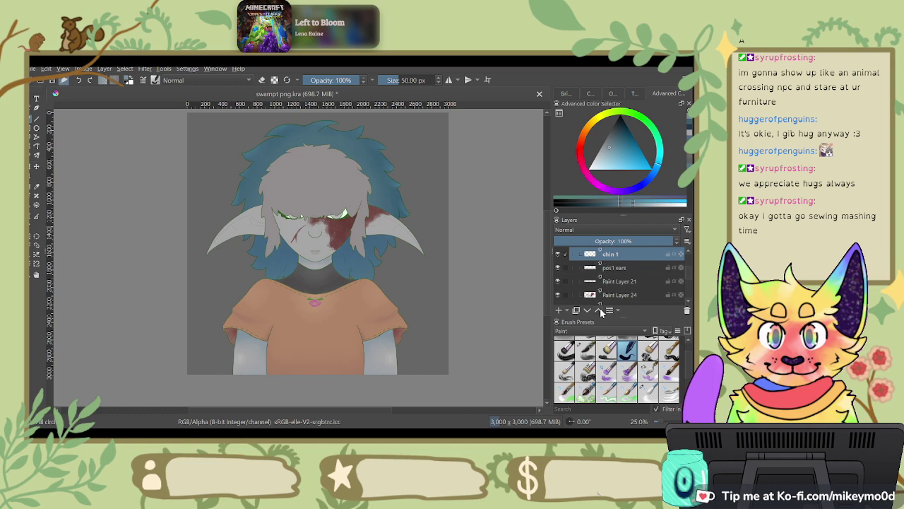
click(589, 310)
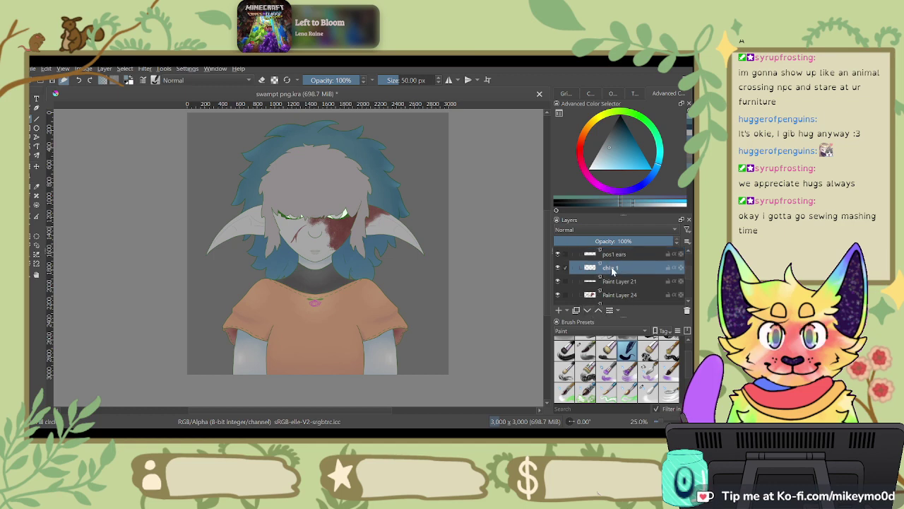
Step: Add a new paint layer directly above Paint Layer 24 and rename it "shaaade"
click(623, 281)
scroll(624, 290, down, 1)
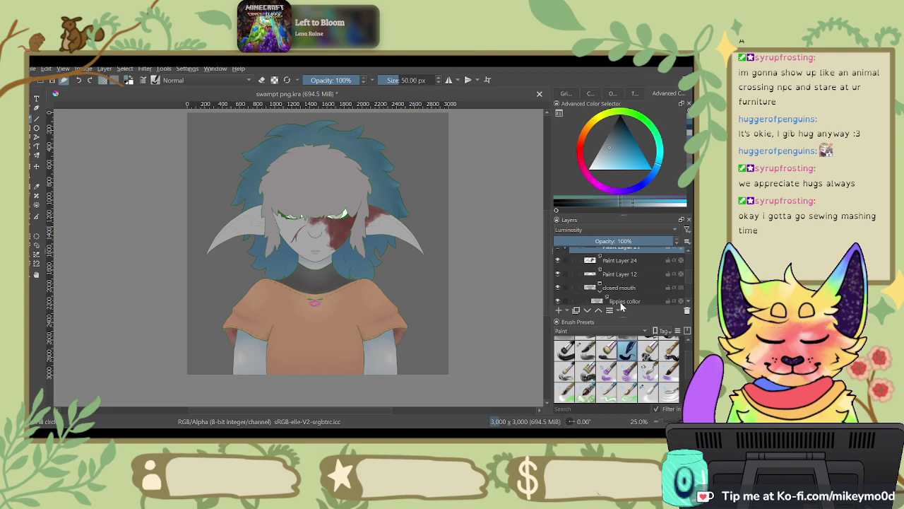
click(623, 263)
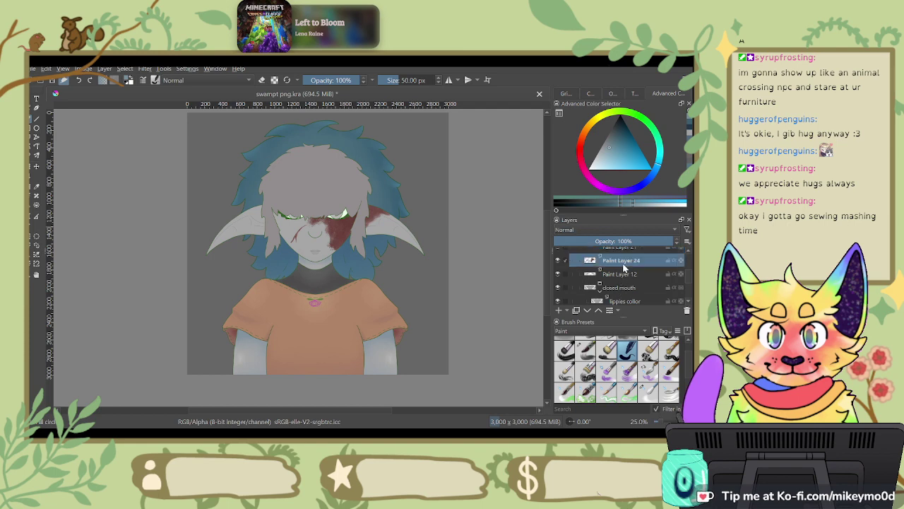
click(558, 310)
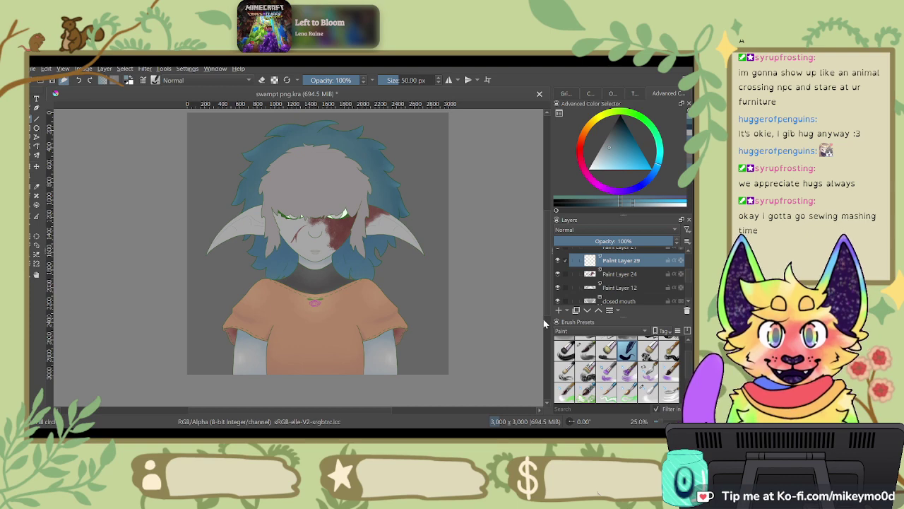
scroll(419, 201, up, 2)
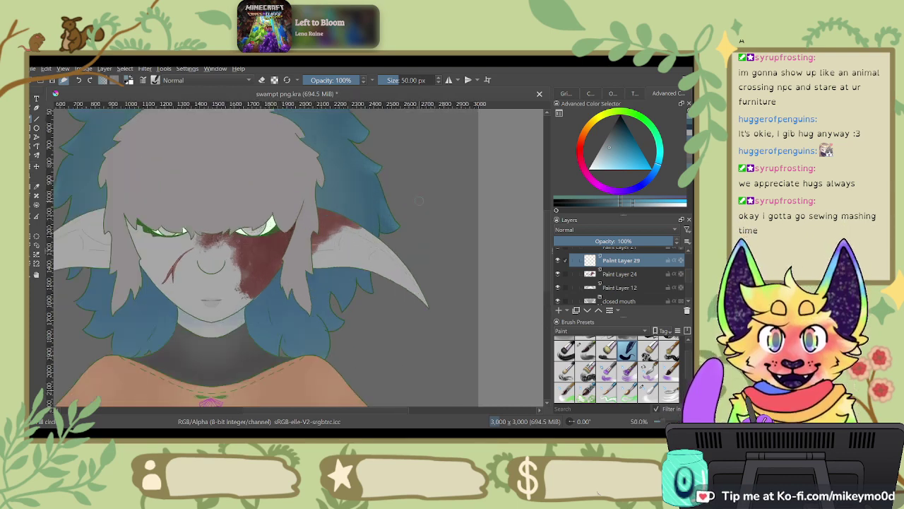
scroll(419, 201, up, 1)
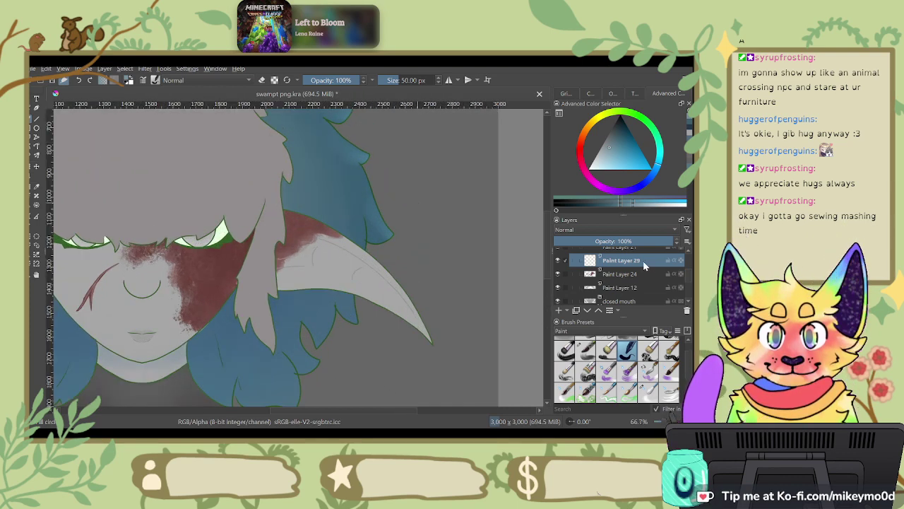
double_click(620, 260)
text(s)
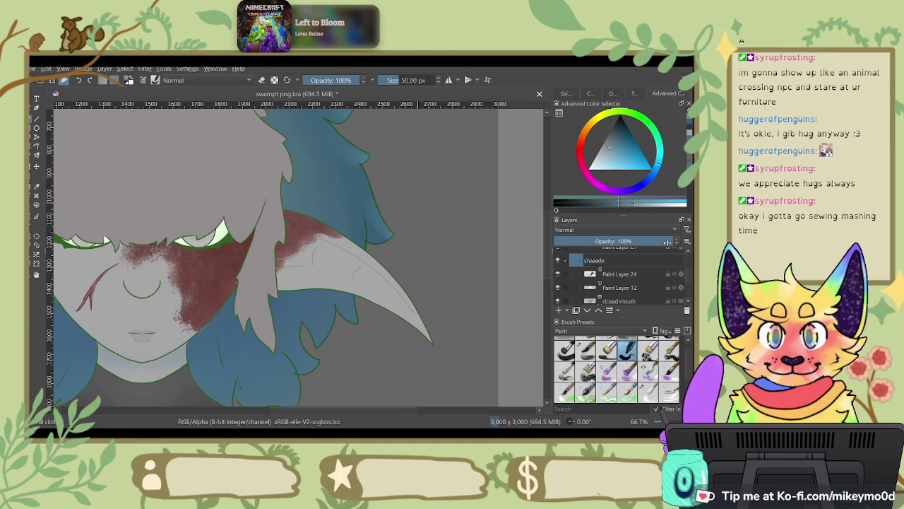
text(haaade)
key(Return)
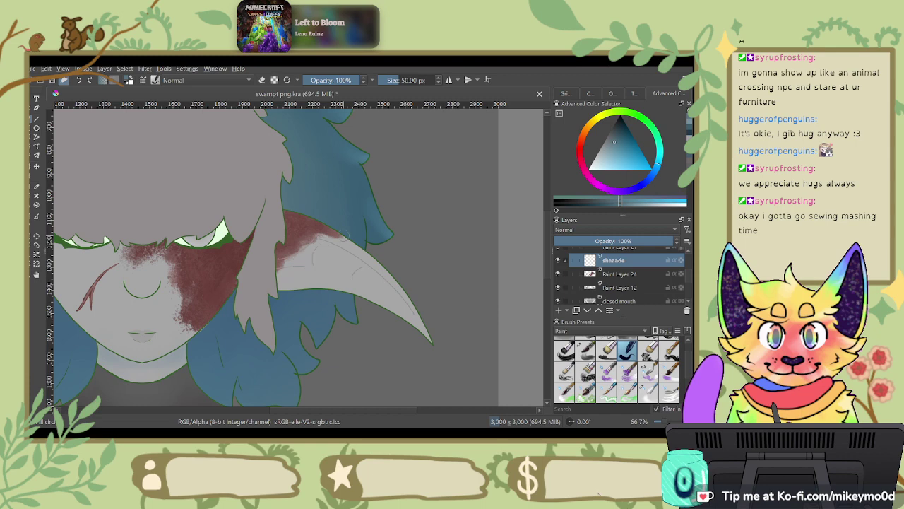
Step: Choose the wet soft brush preset at 60 px and turn on horizontal mirror painting
click(667, 364)
scroll(667, 337, up, 1)
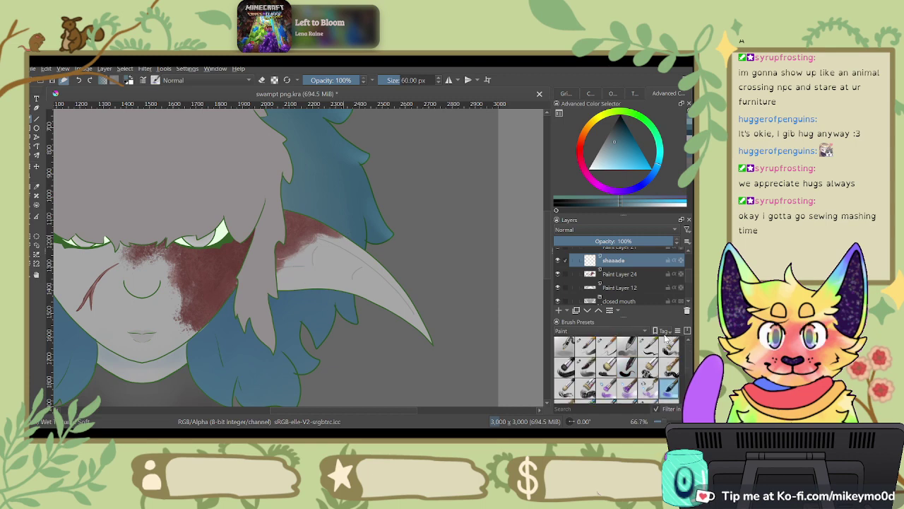
drag(327, 293, 500, 287)
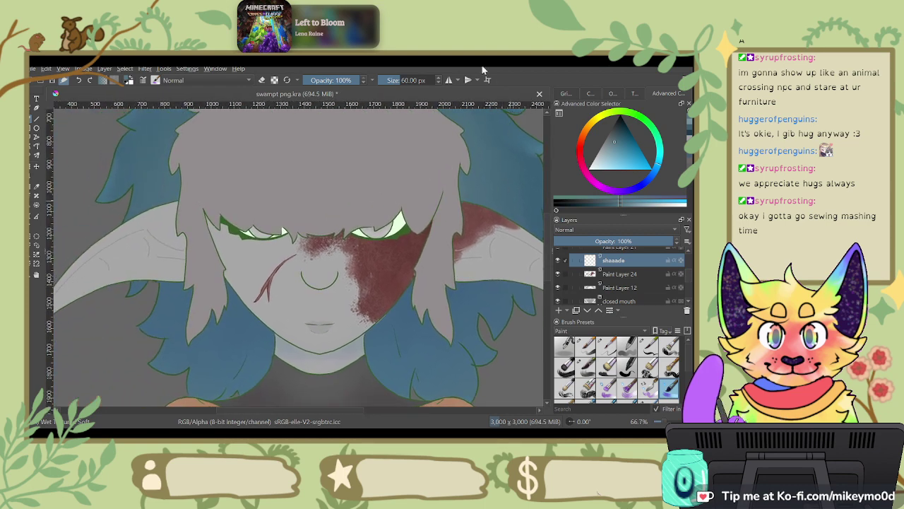
click(449, 80)
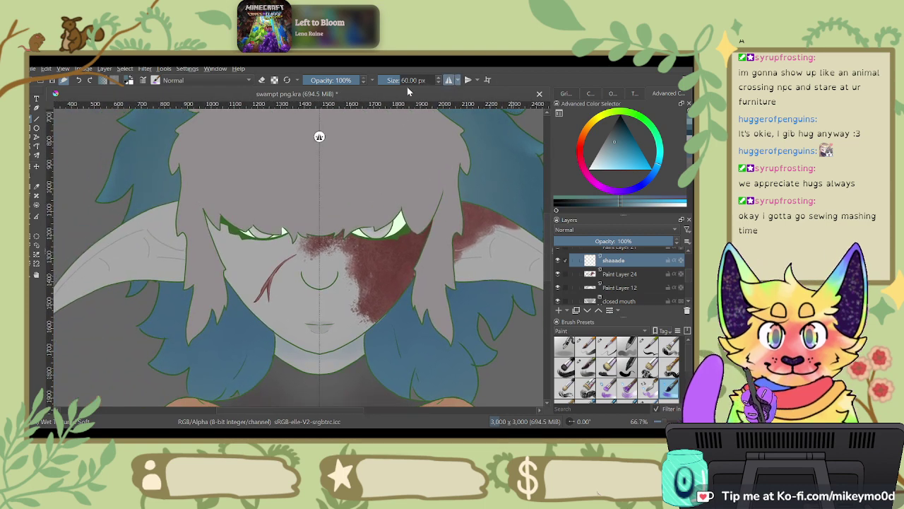
Step: Paint mirrored blue-grey shading on the face along the lower edge of the bangs and around the eyes
scroll(372, 196, up, 1)
scroll(372, 195, up, 1)
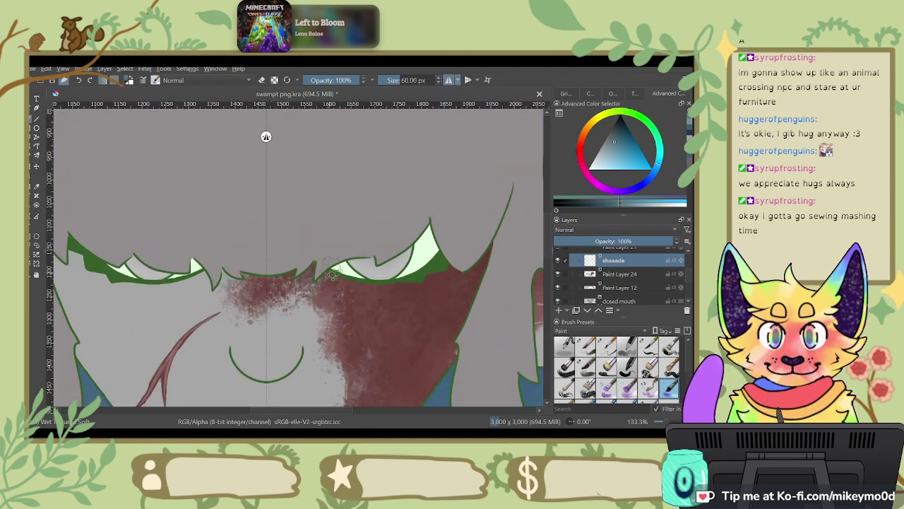
key(6)
key(6)
key(6)
key(6)
key(6)
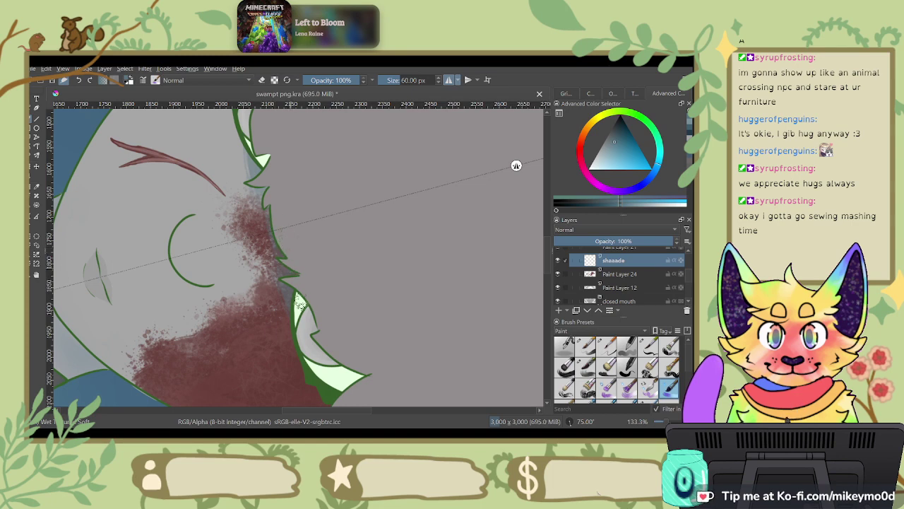
drag(311, 287, 331, 192)
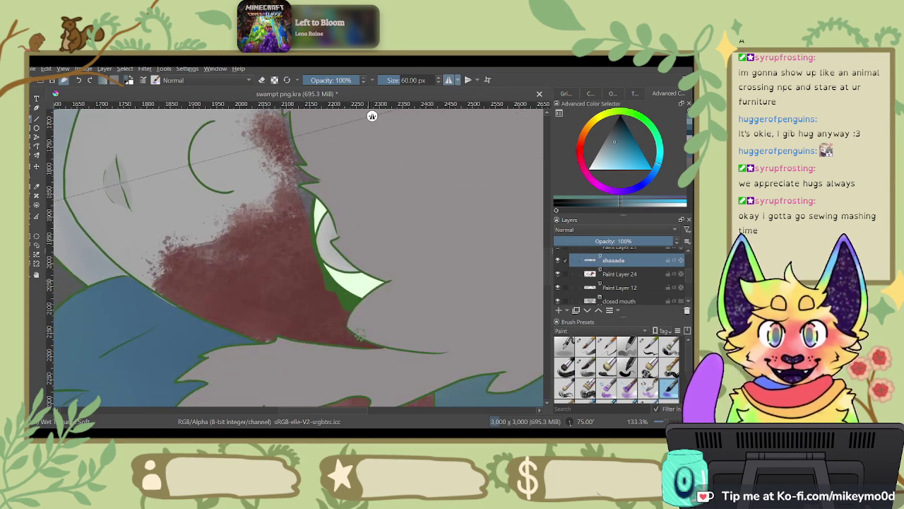
Step: Shade the face beside the side hair locks, redoing one stroke, and set the shaaade layer's blending mode to Overlay
mouse_move(372, 116)
mouse_down()
mouse_move(415, 379)
mouse_move(225, 399)
mouse_move(89, 130)
mouse_up()
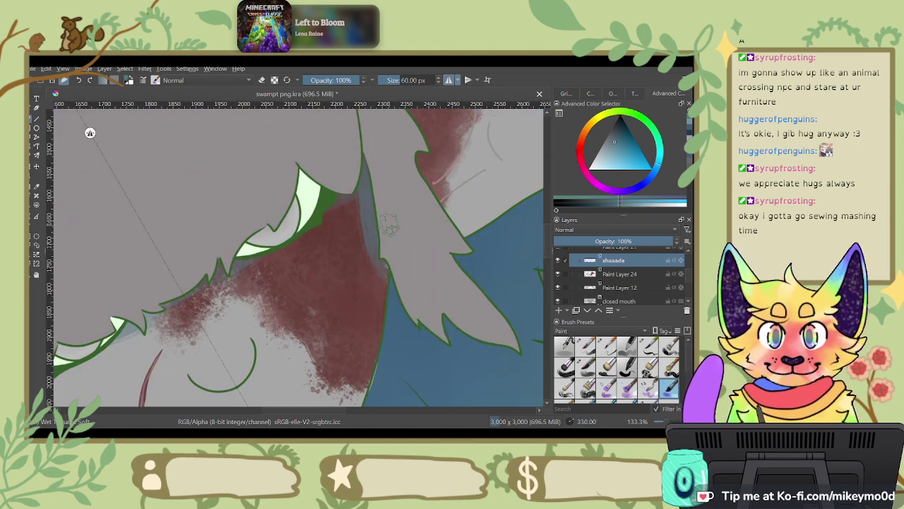
key(ctrl+z)
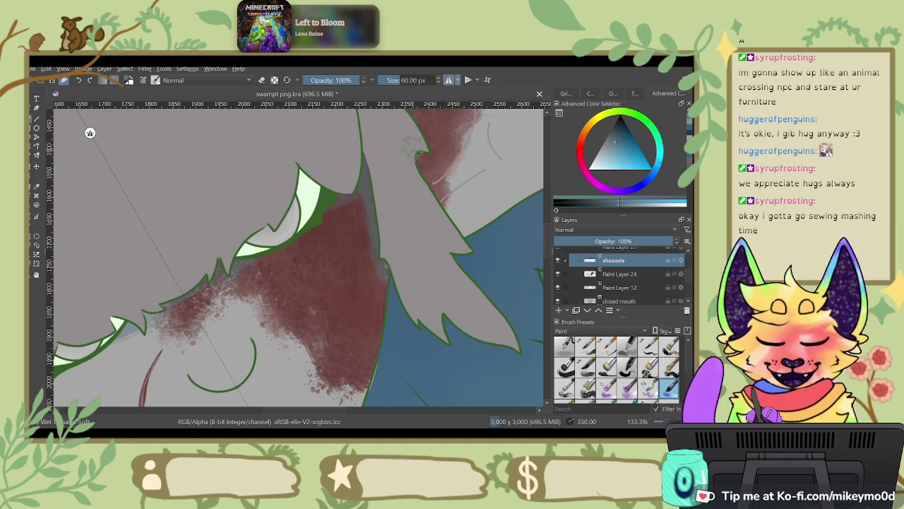
drag(428, 154, 377, 238)
drag(343, 197, 379, 242)
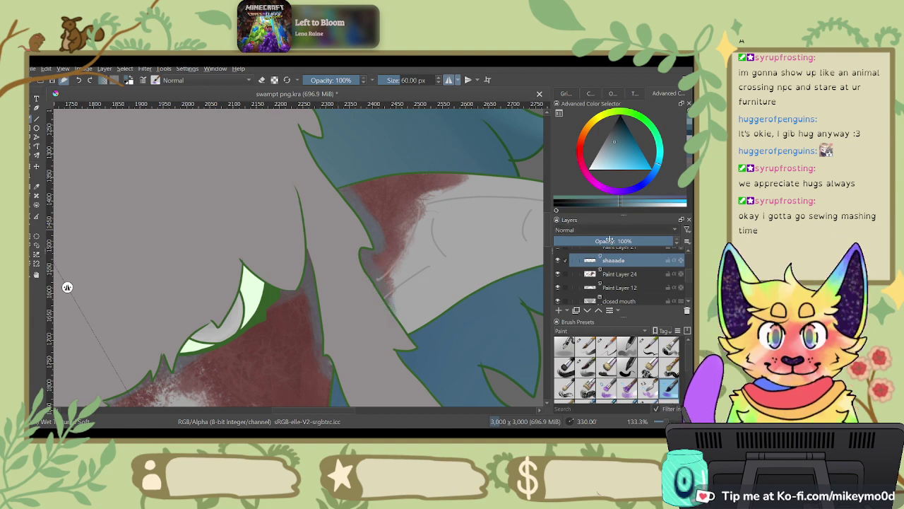
key(alt+shift+o)
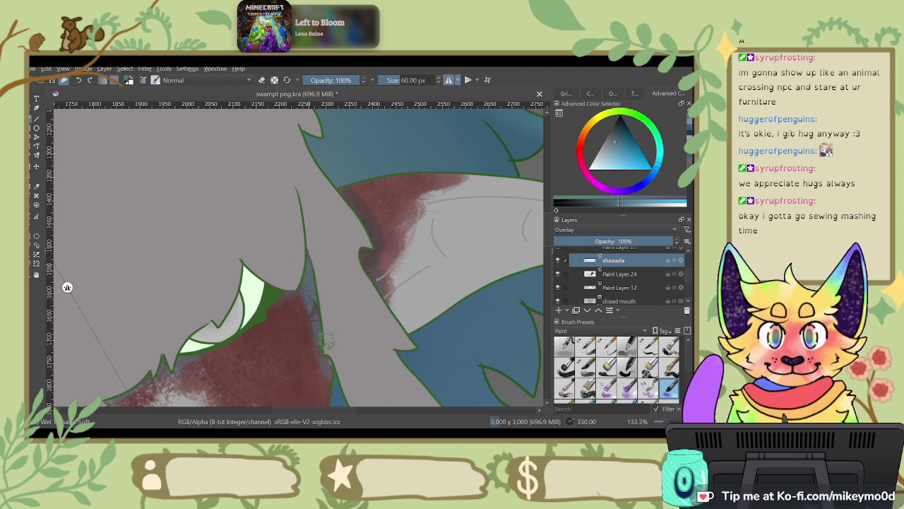
Step: Finish the face shading beside the side hair lock and paint soft blue shading on the pointed ear, from its base along the fold lines toward the tip
drag(313, 263, 305, 311)
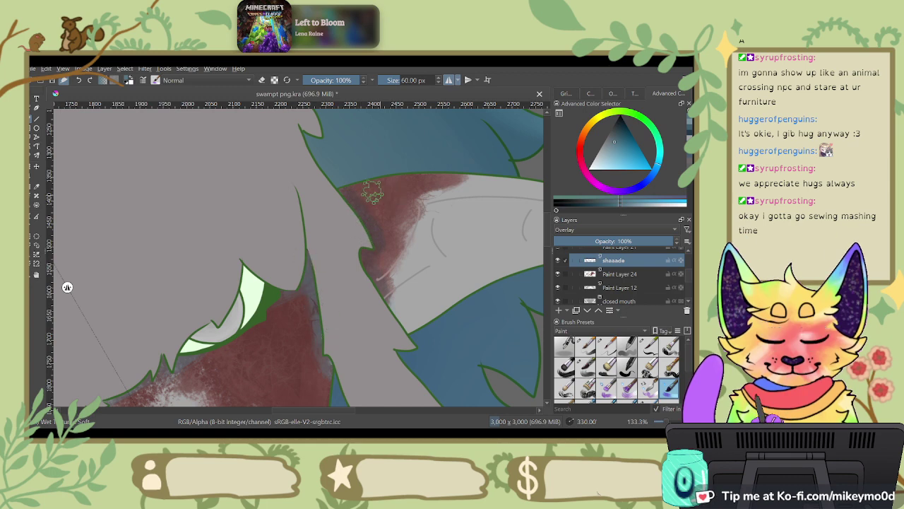
key(4)
key(4)
key(4)
key(4)
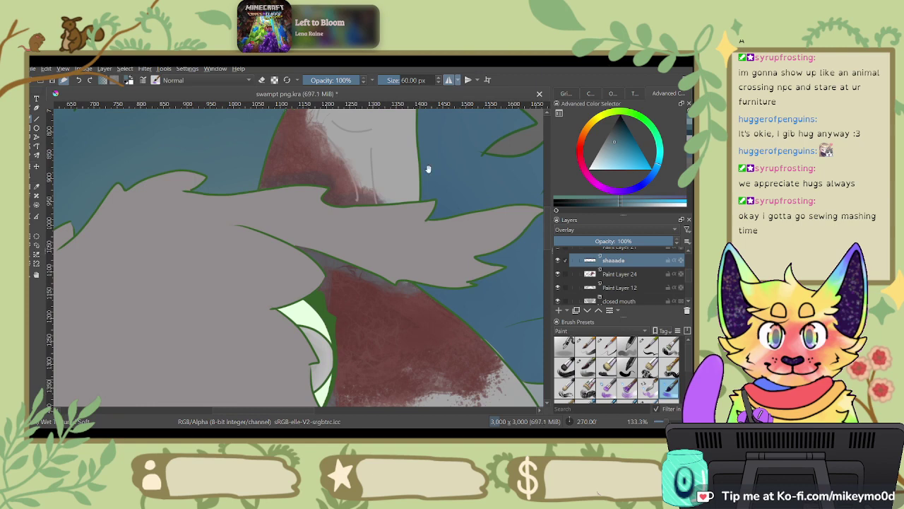
drag(428, 169, 431, 221)
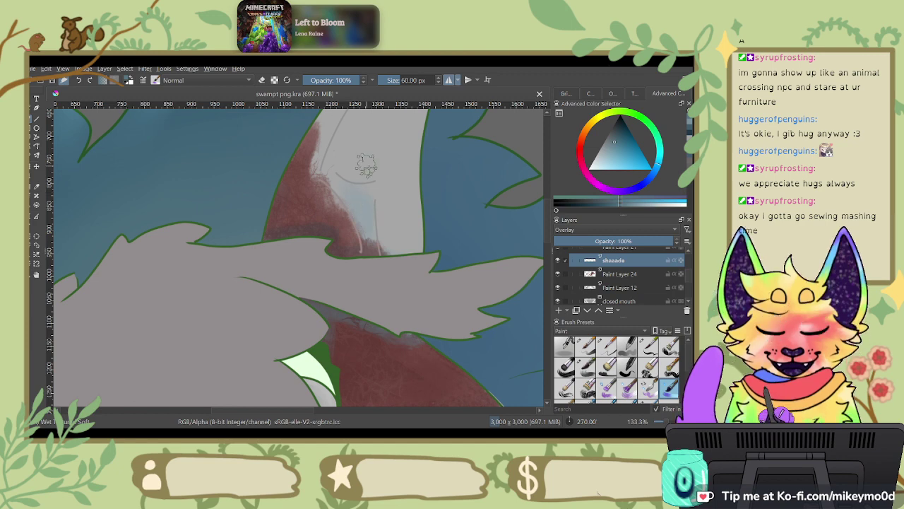
scroll(373, 185, up, 2)
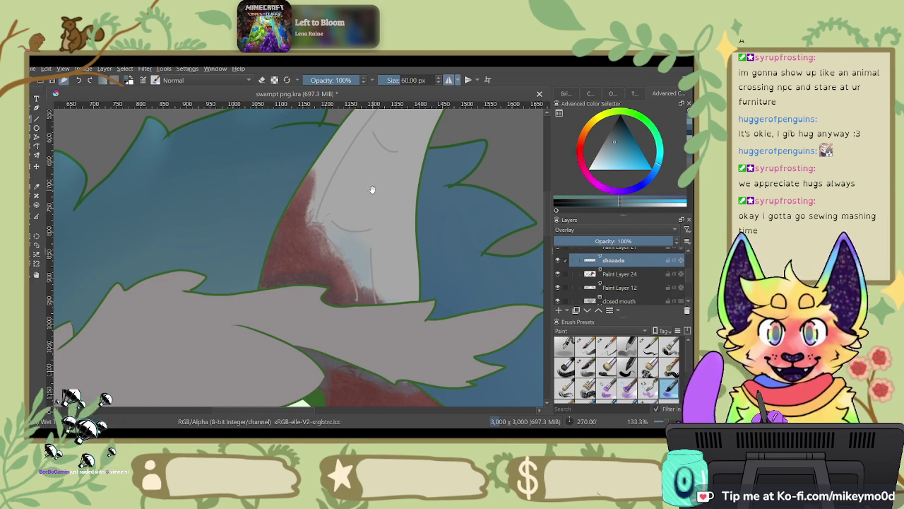
drag(372, 189, 358, 242)
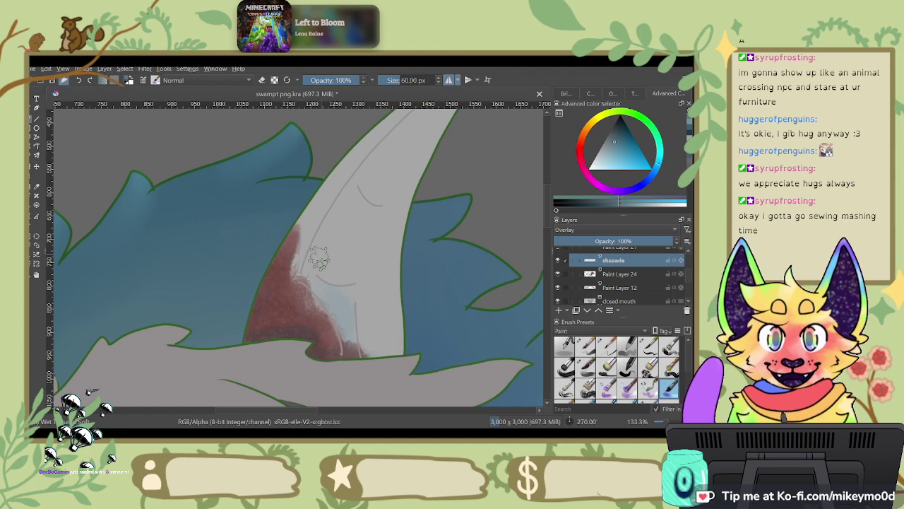
drag(394, 141, 339, 232)
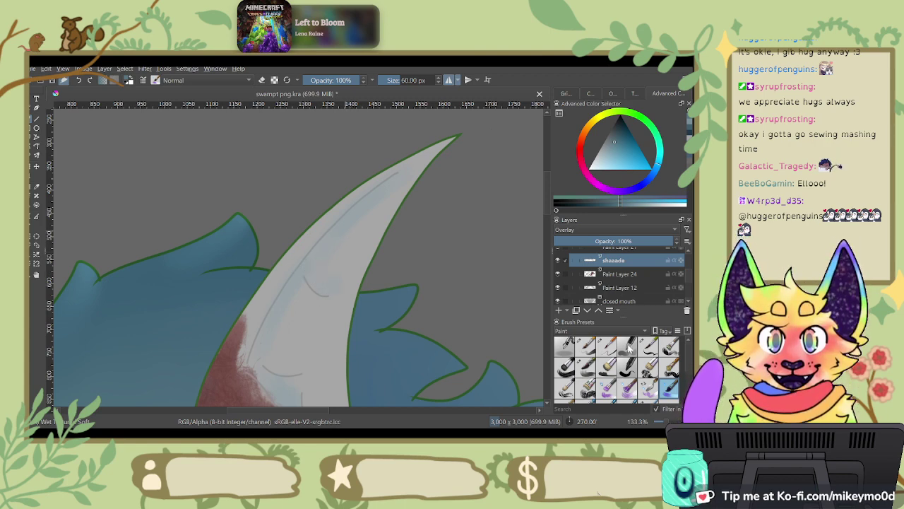
Step: Switch to the blender brush, reduce it to 89.14 px, and smooth the blue shading along the whole ear
click(607, 346)
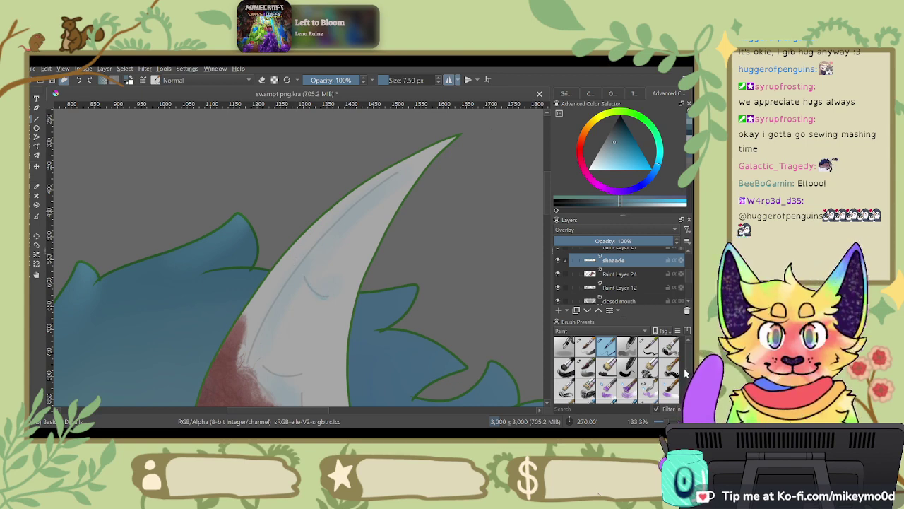
scroll(664, 364, down, 1)
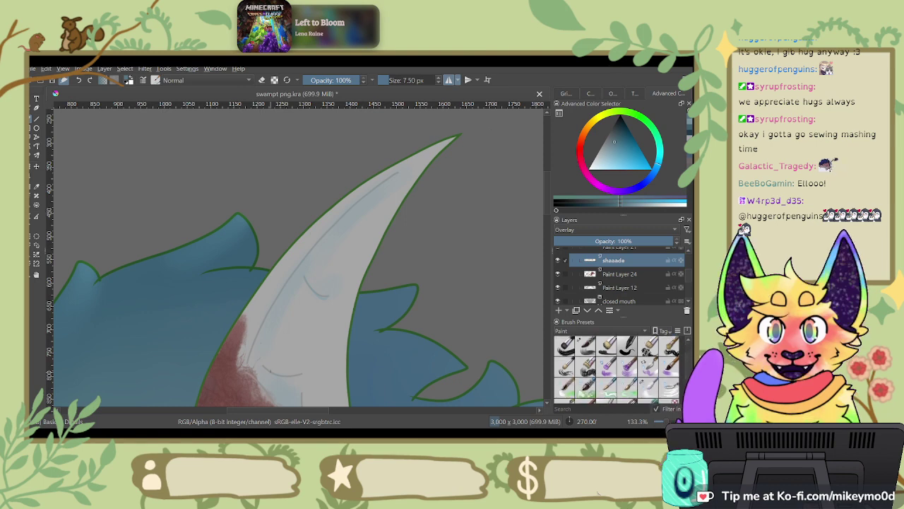
drag(287, 346, 315, 261)
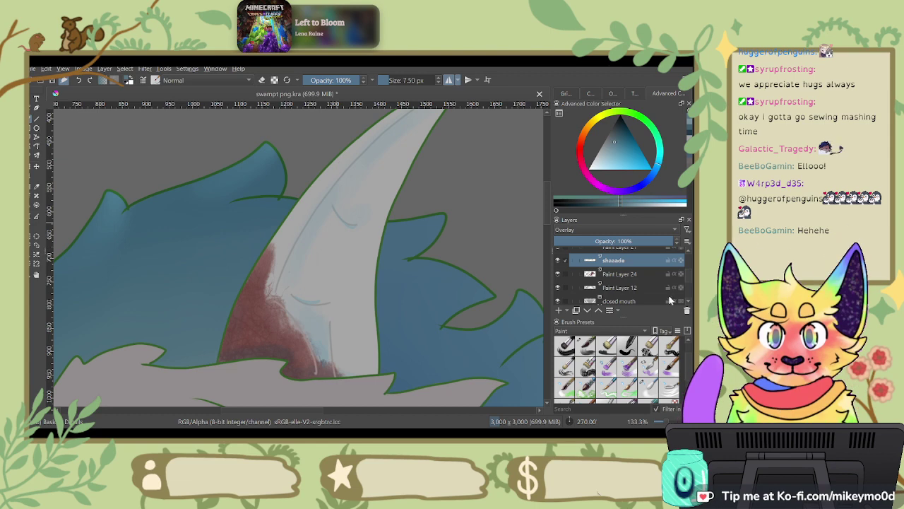
click(648, 388)
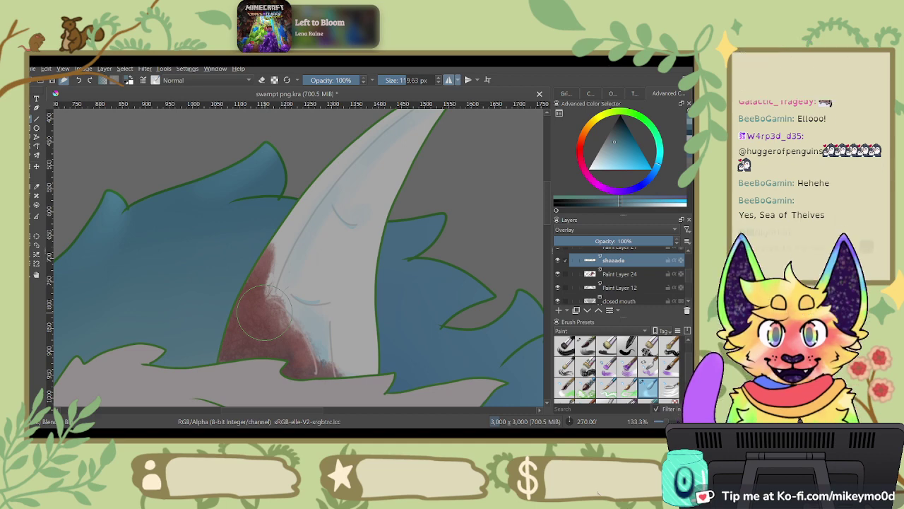
mouse_move(402, 242)
mouse_down()
mouse_move(389, 242)
mouse_move(400, 242)
mouse_up()
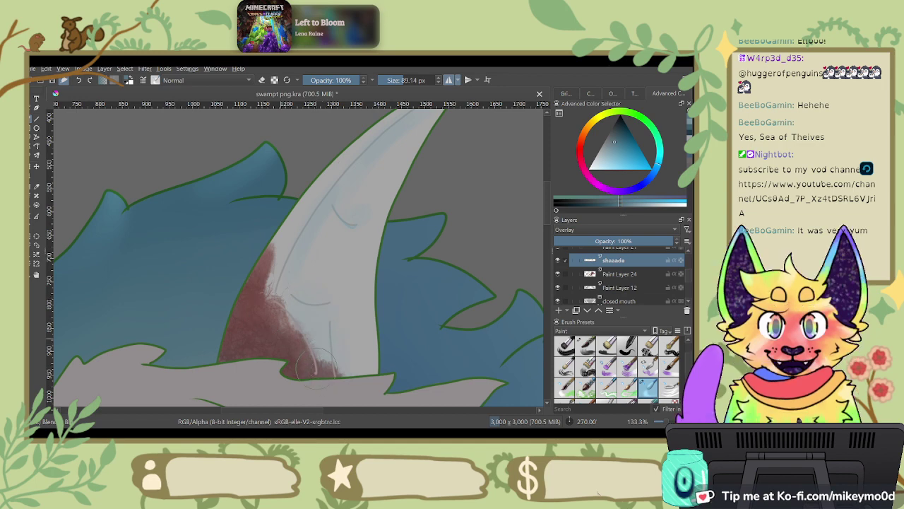
mouse_move(381, 198)
mouse_down()
mouse_move(346, 272)
mouse_move(453, 198)
mouse_up()
drag(422, 162, 380, 207)
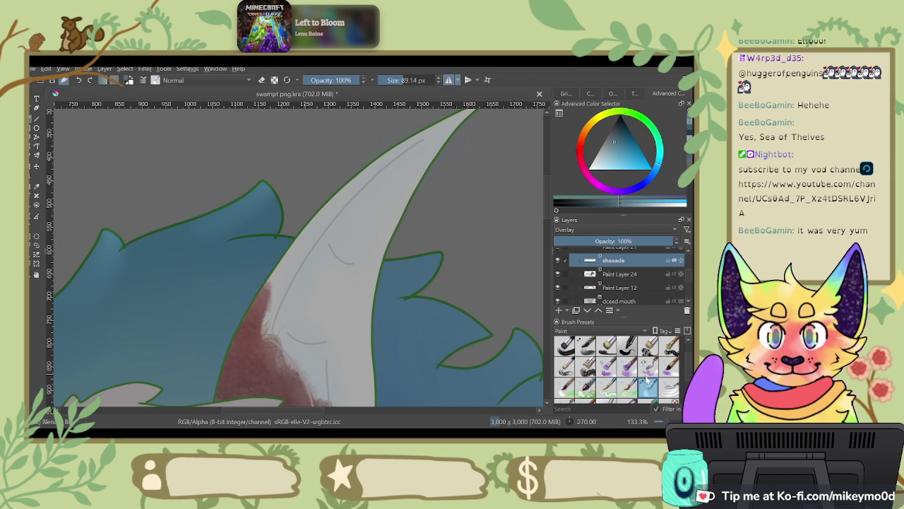
Step: Return to the wet soft brush at 41.14 px and paint light blue strokes beside the ear's long inner fold line
click(668, 365)
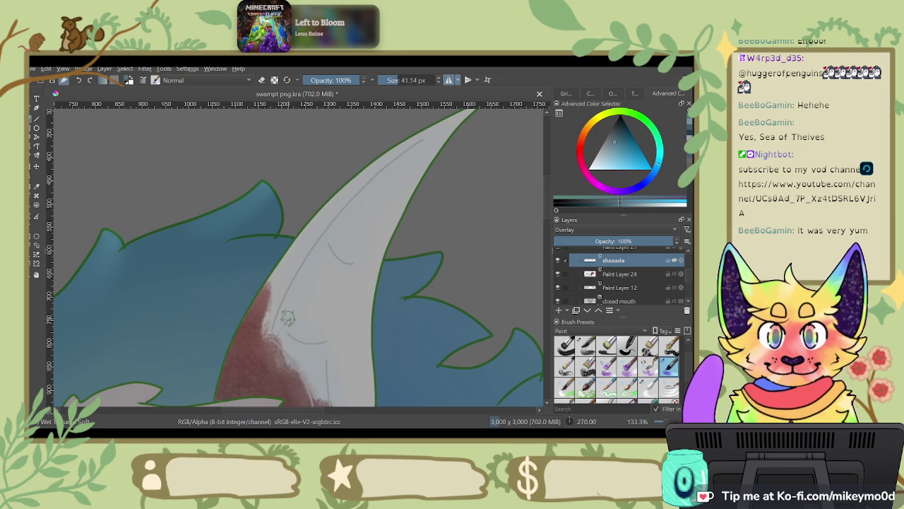
drag(285, 320, 369, 190)
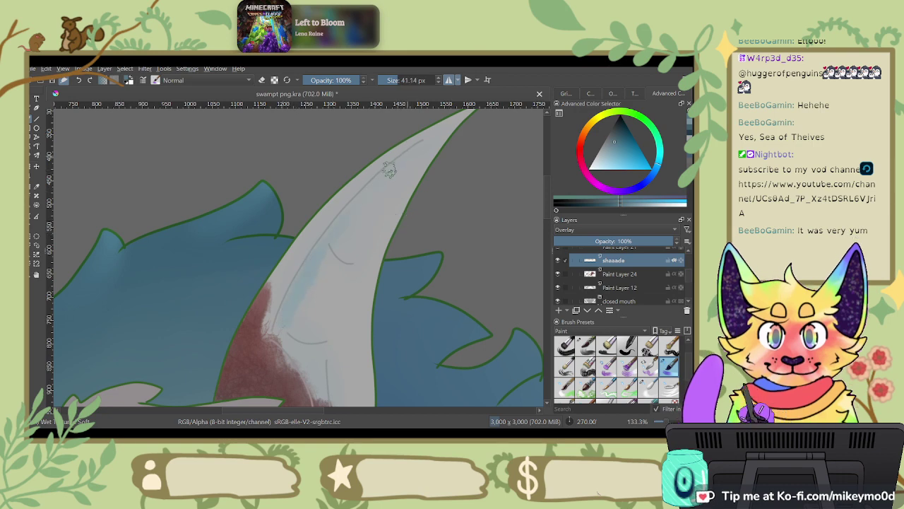
drag(290, 314, 358, 202)
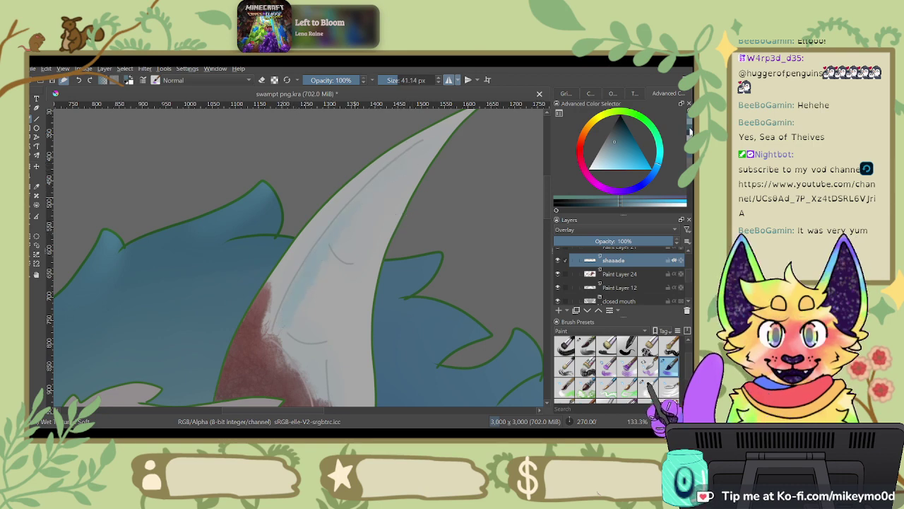
Step: Shift the paint colour to a purer blue, undo the first test stroke, and repaint the shading along the ear's inner fold and base
key(k)
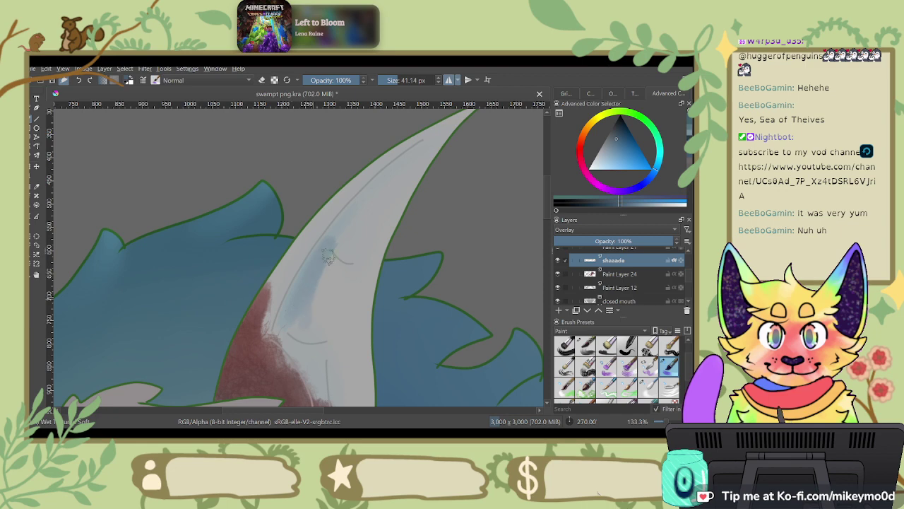
drag(328, 258, 291, 315)
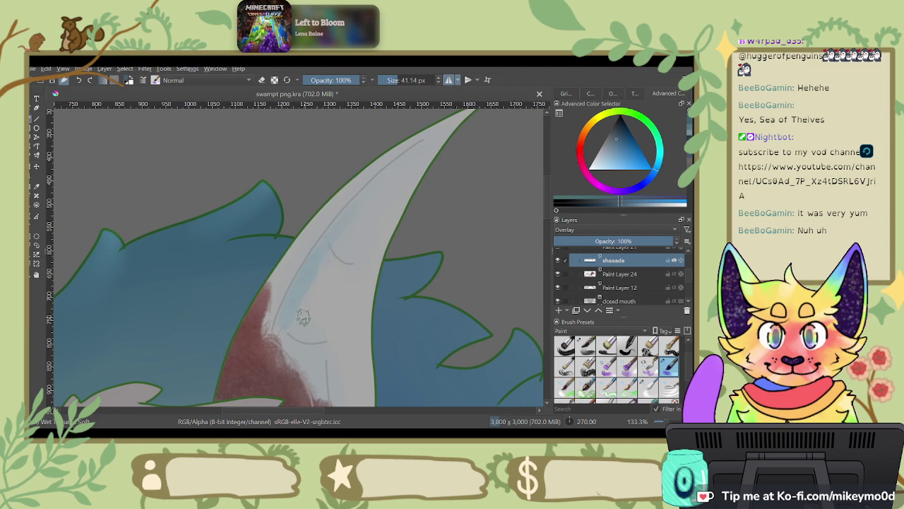
key(ctrl+z)
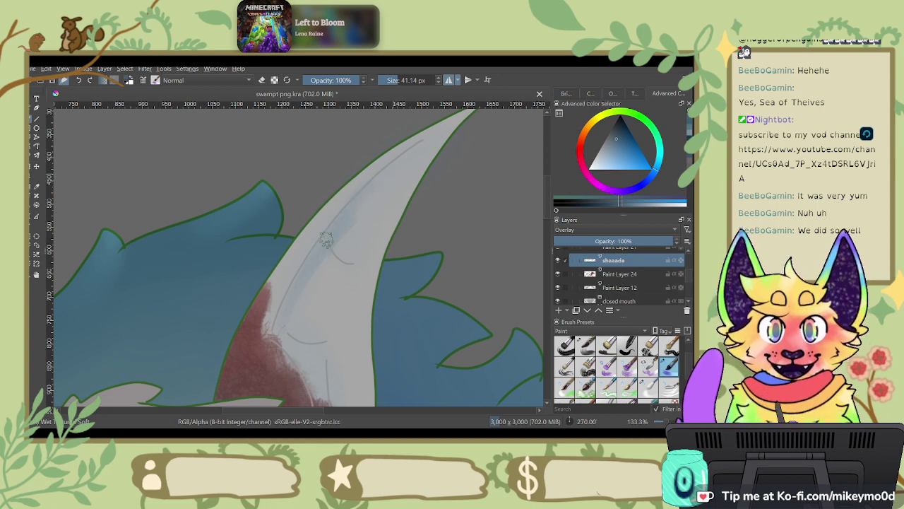
drag(317, 307, 377, 178)
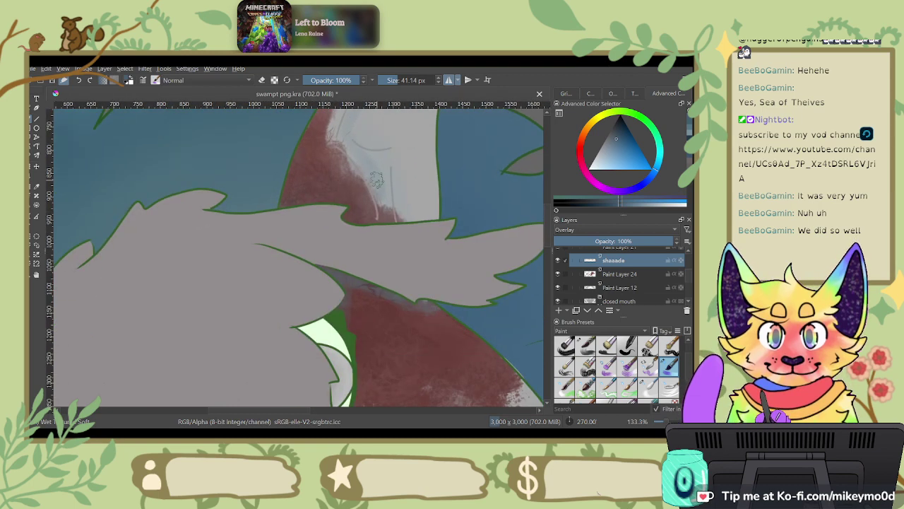
Step: Blend the new blue ear shading with the blender brush at 89.14 px, finishing along the upper fold at 58.90 px
click(653, 389)
drag(457, 182, 445, 290)
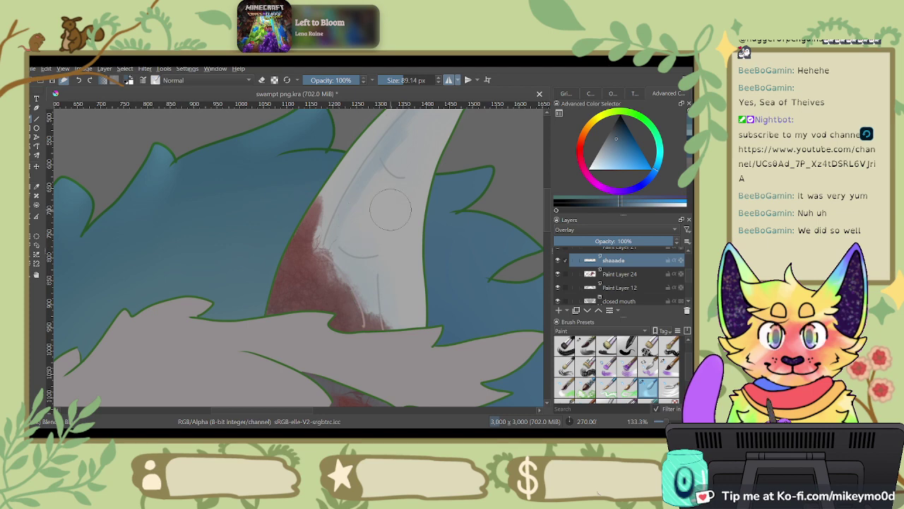
drag(429, 111, 400, 187)
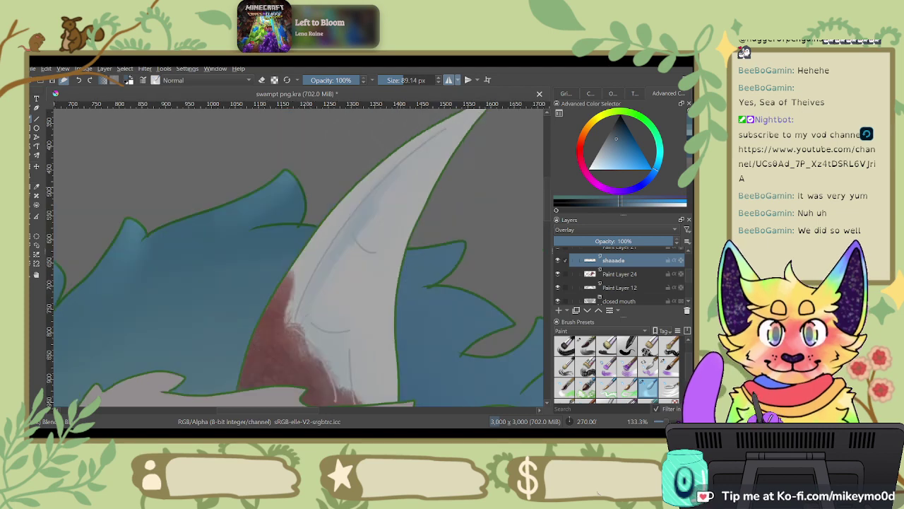
drag(430, 218, 417, 218)
key(bracketleft)
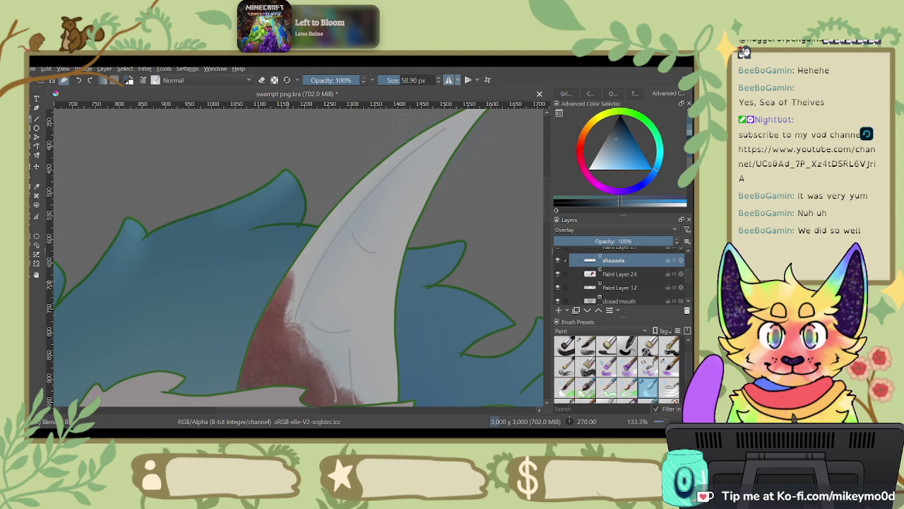
drag(426, 154, 377, 222)
Step: Examine the shading on the ear beside the red patch from several angles and on the whole character
key(5)
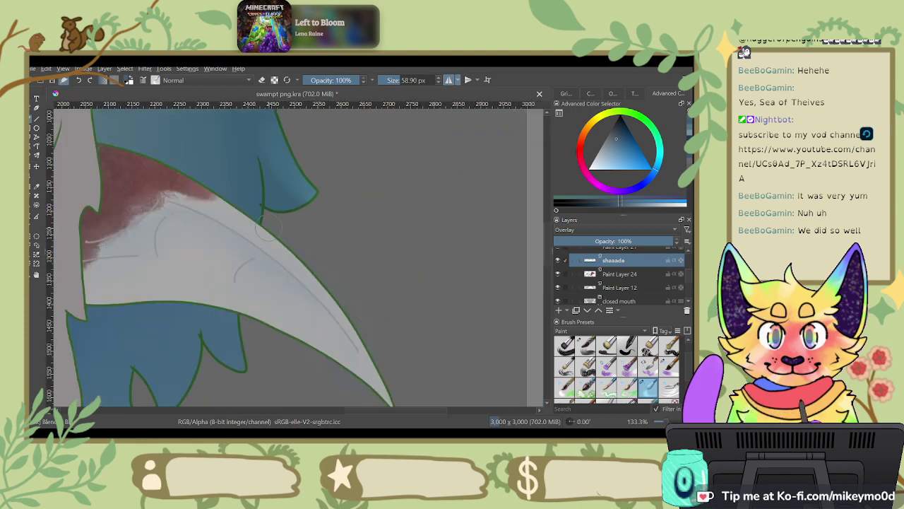
drag(350, 278, 472, 275)
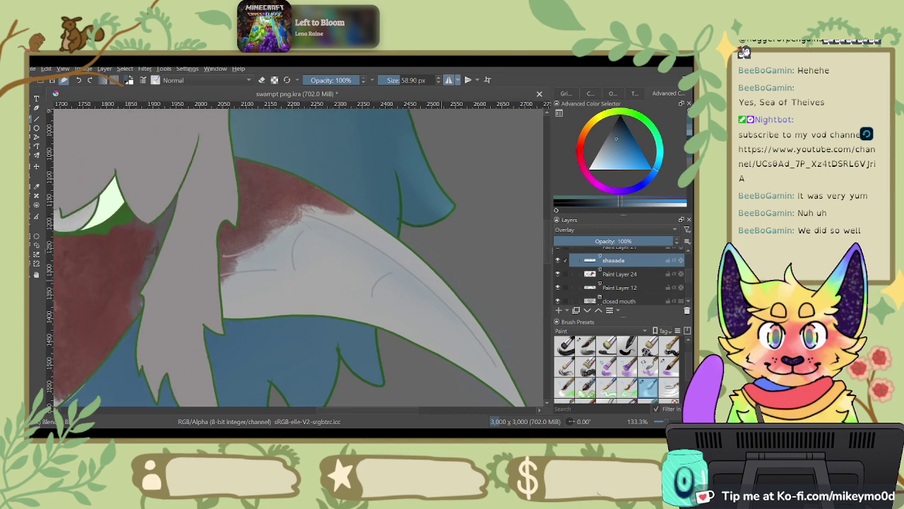
key(6)
key(6)
key(6)
key(6)
key(6)
key(6)
drag(348, 197, 348, 296)
key(4)
key(4)
key(4)
key(4)
key(4)
key(4)
key(4)
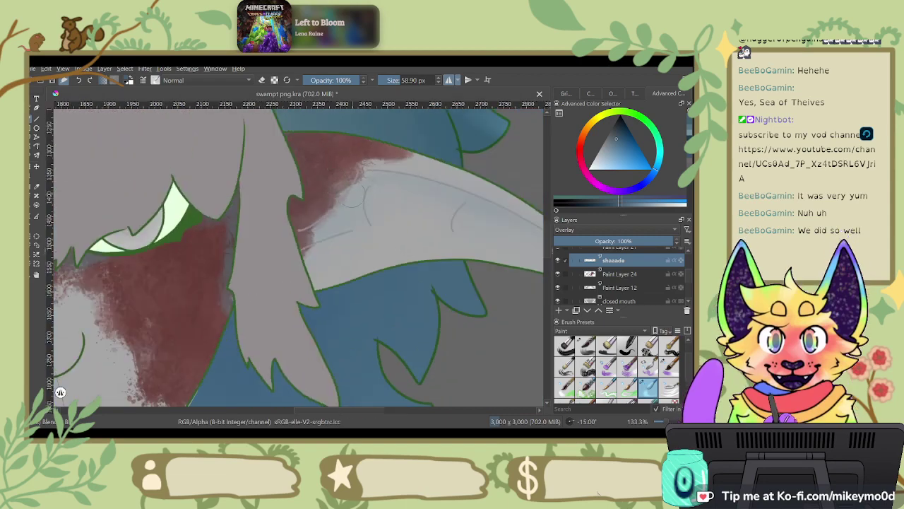
scroll(351, 200, down, 5)
drag(270, 135, 300, 135)
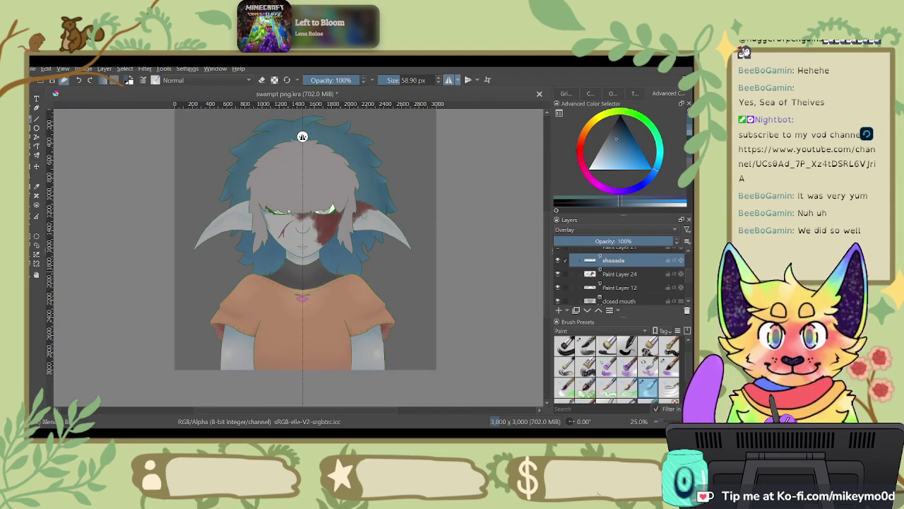
Step: Smooth the face shading with the 58.90 px blender brush beside the side hair locks and along the bangs around the eyes
scroll(351, 200, up, 6)
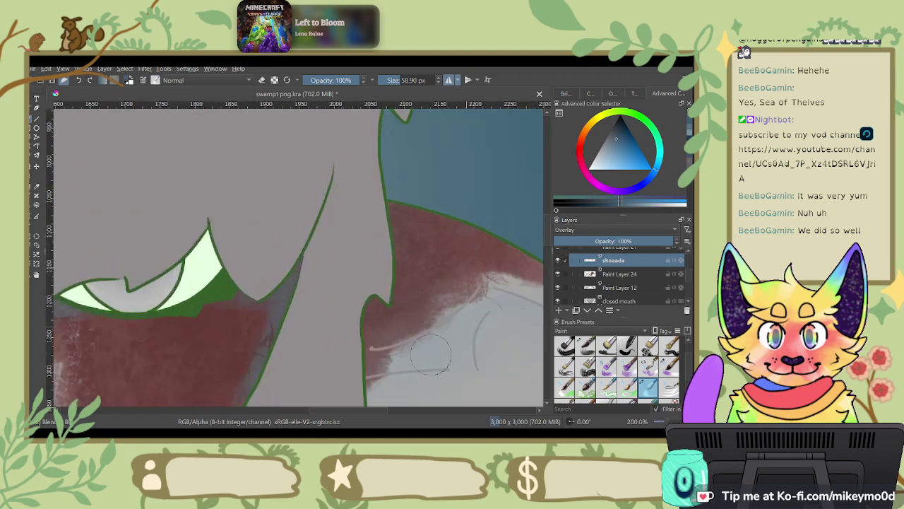
key(6)
key(6)
key(6)
key(6)
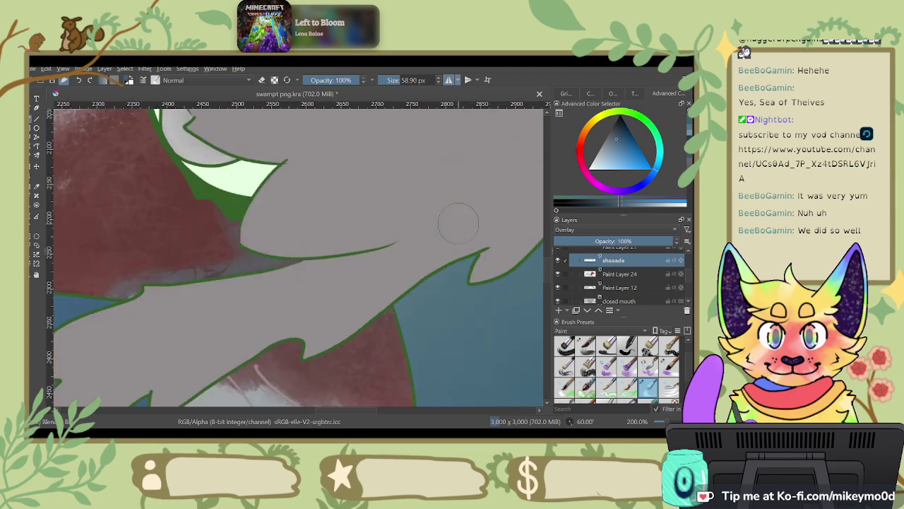
key(6)
key(6)
key(6)
key(6)
key(6)
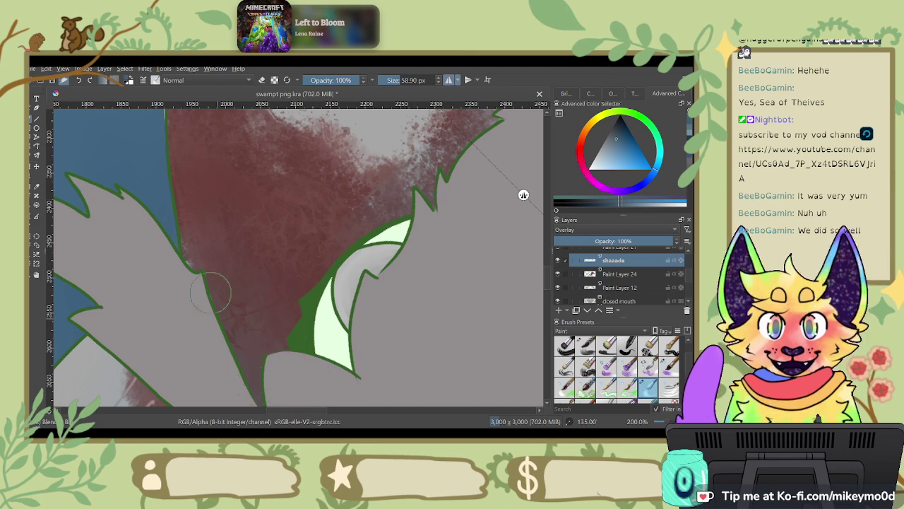
drag(406, 204, 320, 330)
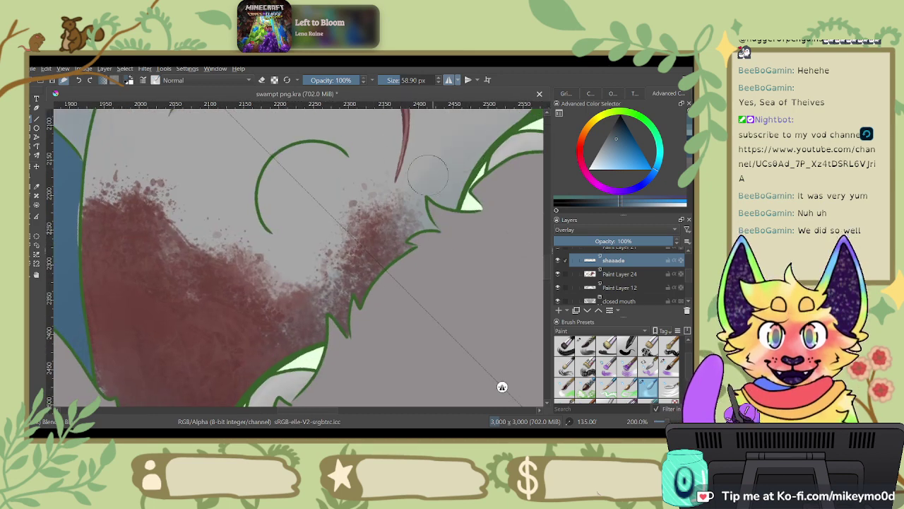
drag(449, 227, 318, 364)
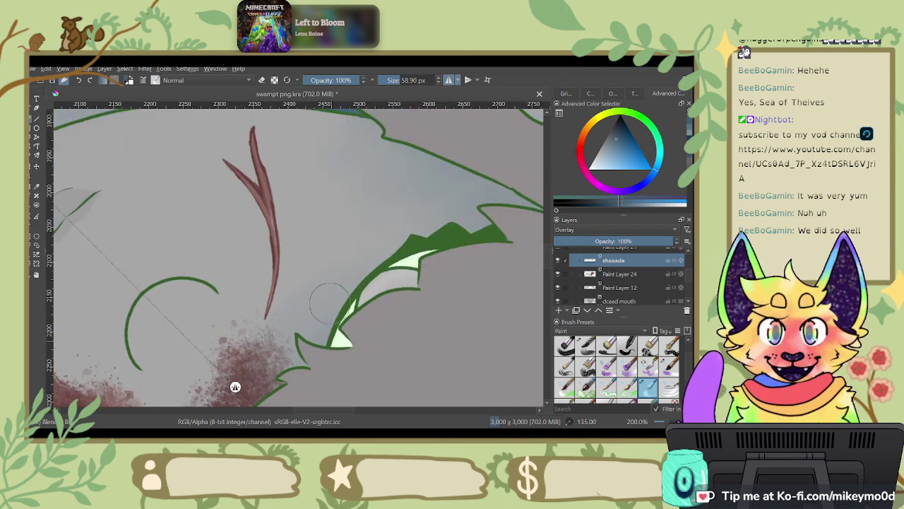
Step: Check the blended shading across the whole face and on the ear beside the scarred cheek
drag(236, 386, 374, 133)
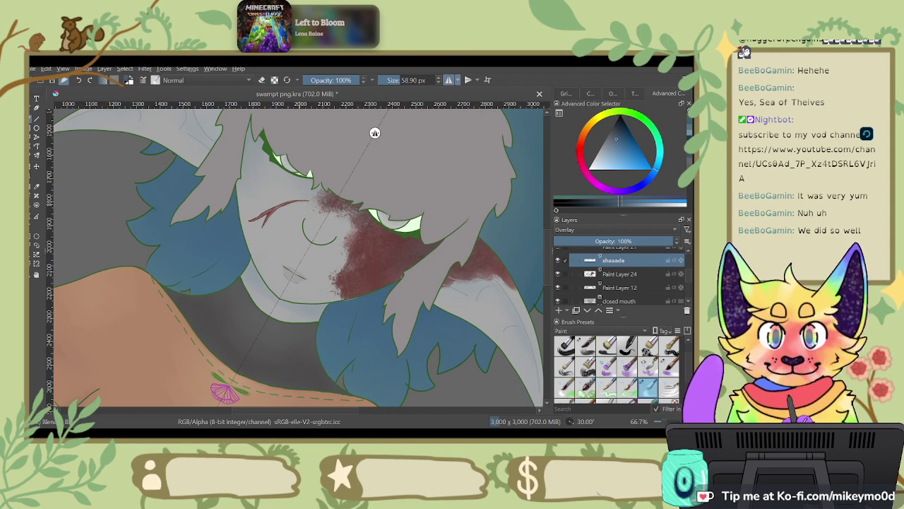
drag(374, 133, 465, 134)
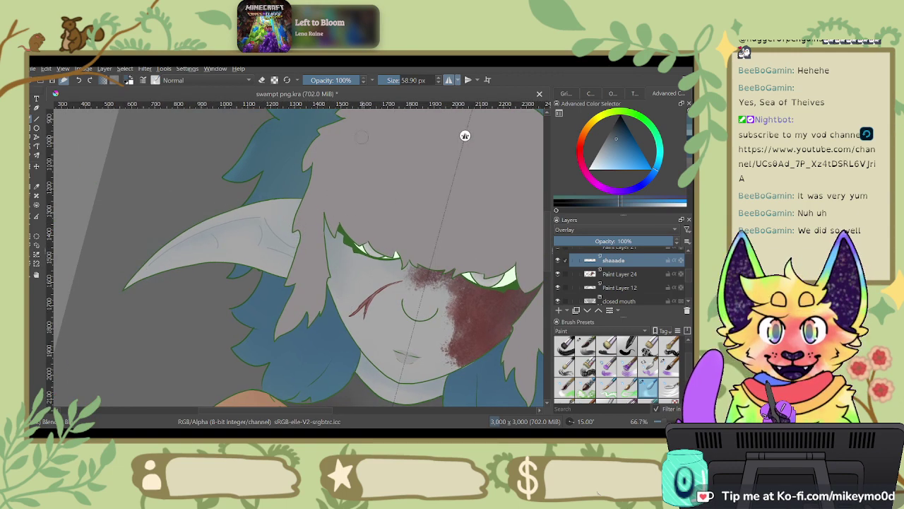
scroll(362, 137, up, 2)
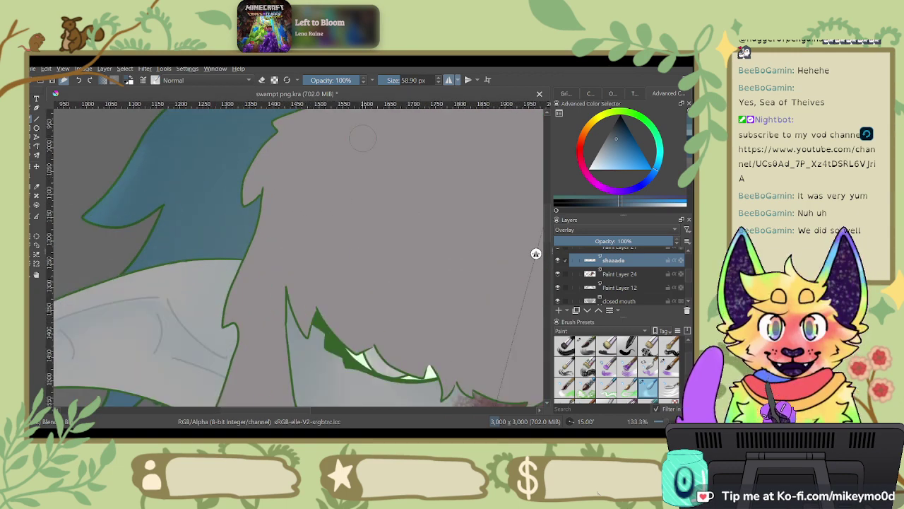
drag(362, 138, 500, 11)
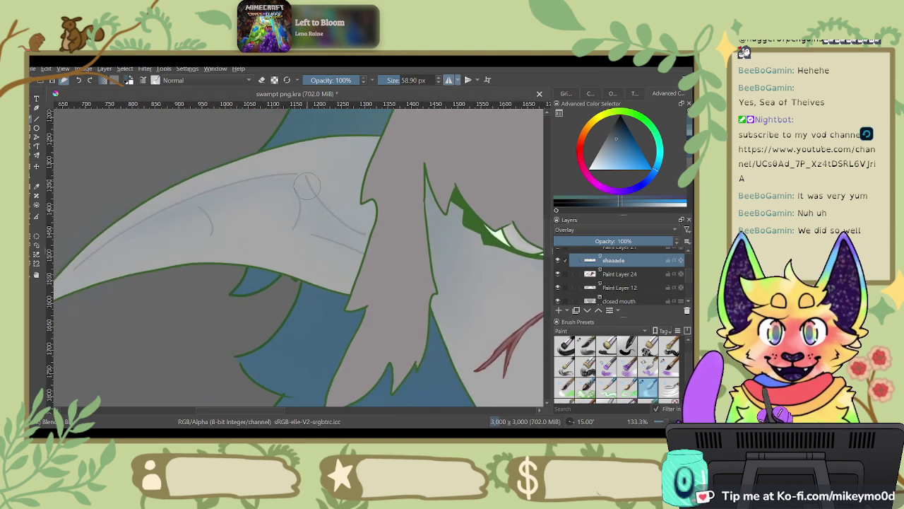
Step: Paint blue shading beneath the short inner fold lines of the pointed ear with the soft wet brush at 41.14 px
key(4)
key(4)
key(4)
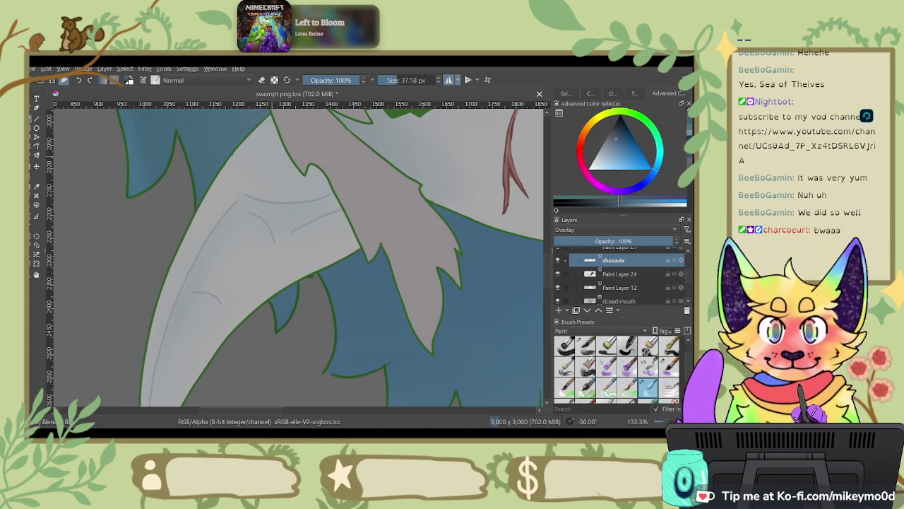
drag(451, 167, 515, 149)
mouse_move(353, 264)
mouse_down()
mouse_move(381, 231)
mouse_move(458, 187)
mouse_up()
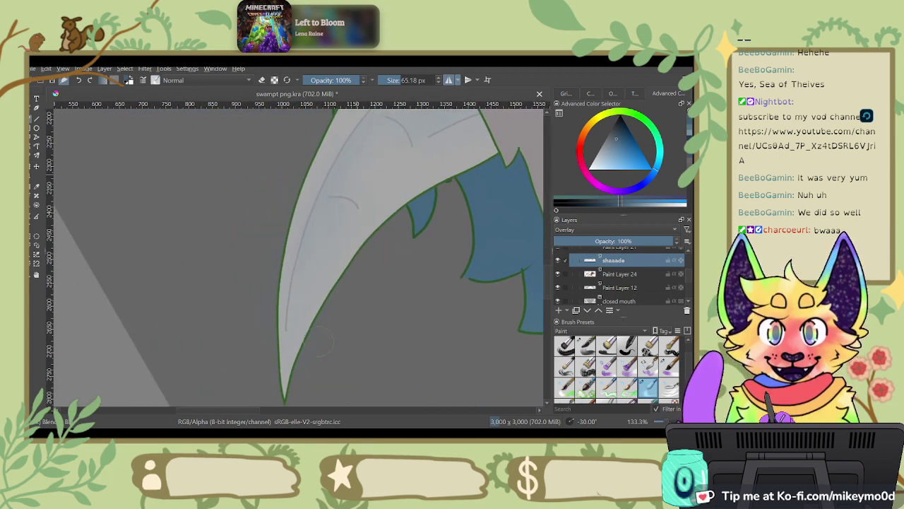
drag(457, 264, 400, 310)
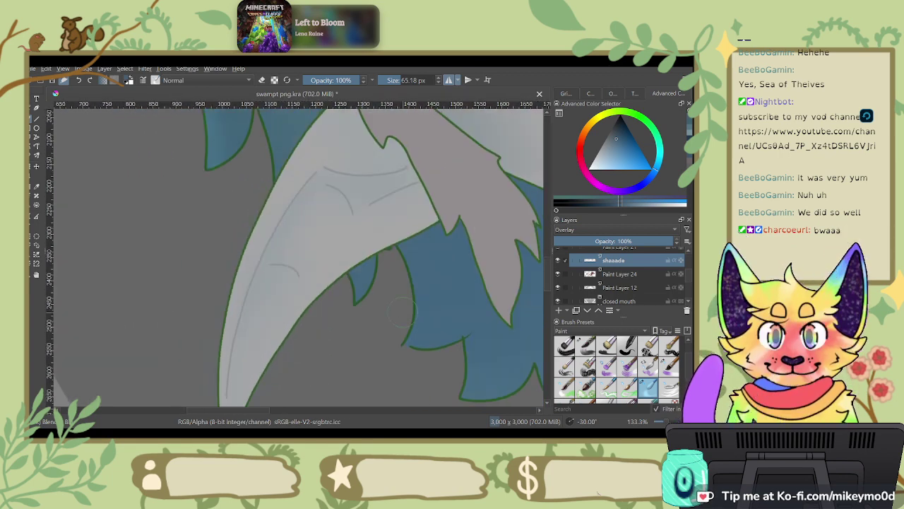
click(668, 366)
drag(273, 264, 305, 283)
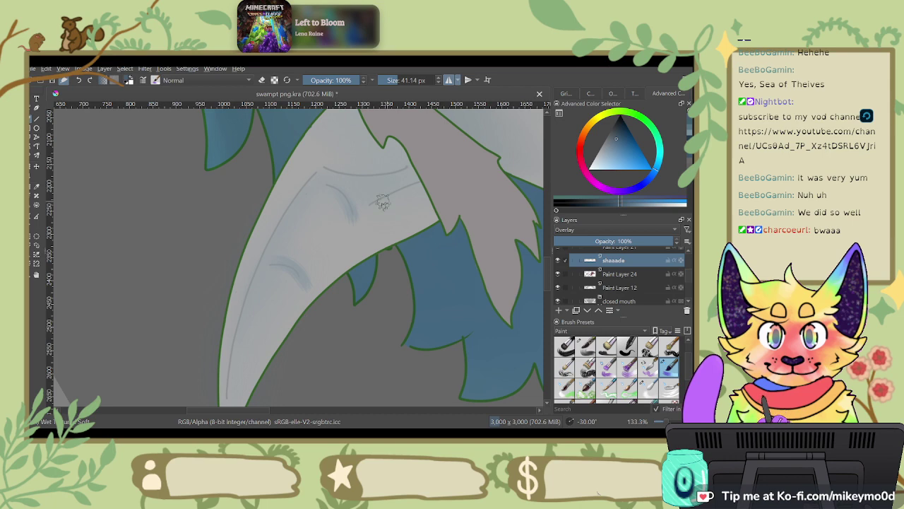
drag(382, 189, 408, 174)
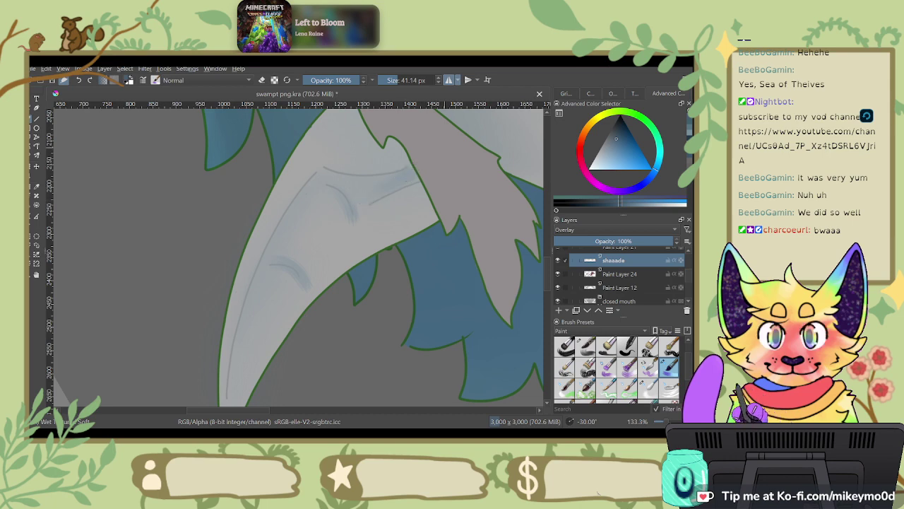
Step: Soften the blue strokes beneath the ear's short inner folds with the blender brush at 65.18 px
click(647, 387)
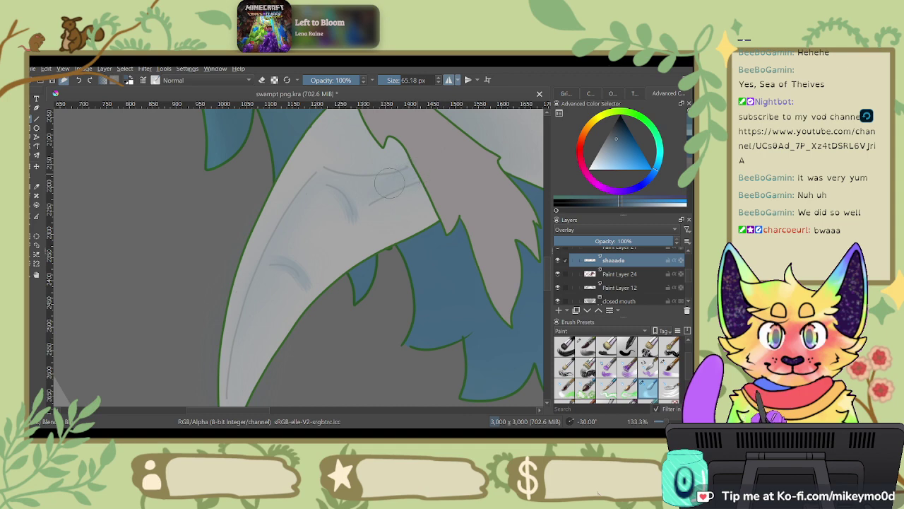
drag(290, 272, 302, 284)
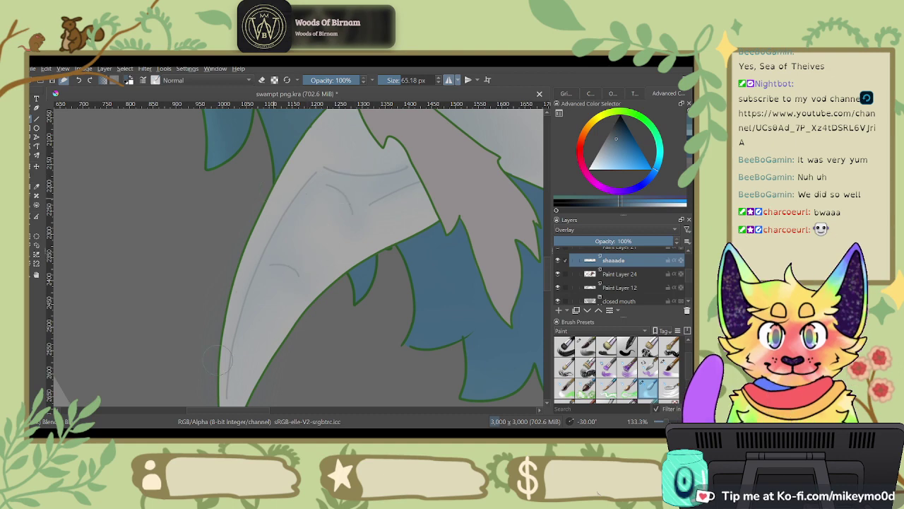
drag(224, 322, 272, 273)
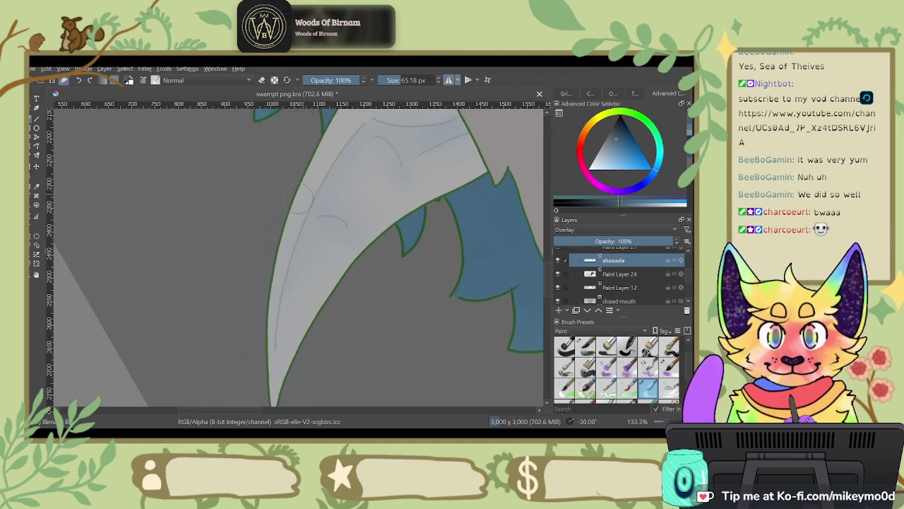
Step: Shade along the ear's long inner fold line with the wet brush at 21.21 px and blend it at 65.18 px
click(647, 366)
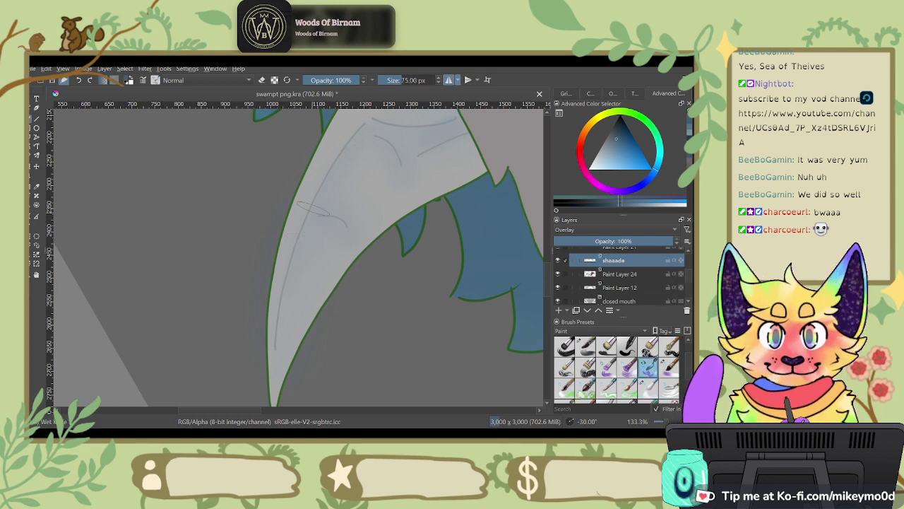
drag(299, 270, 287, 322)
key(ctrl+z)
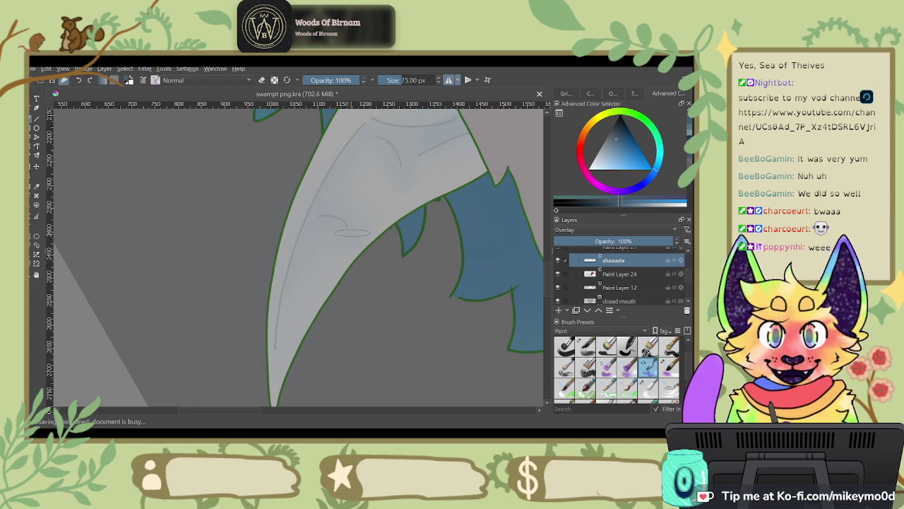
drag(393, 224, 388, 224)
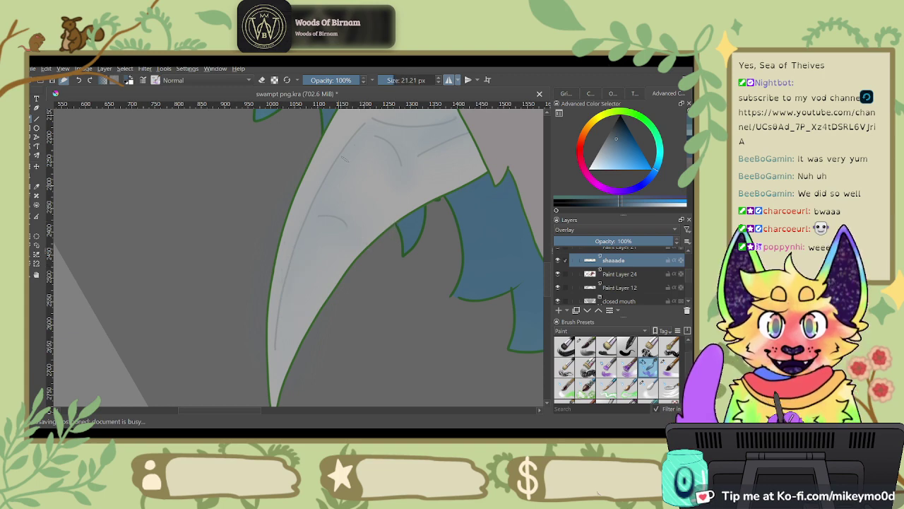
drag(346, 154, 312, 224)
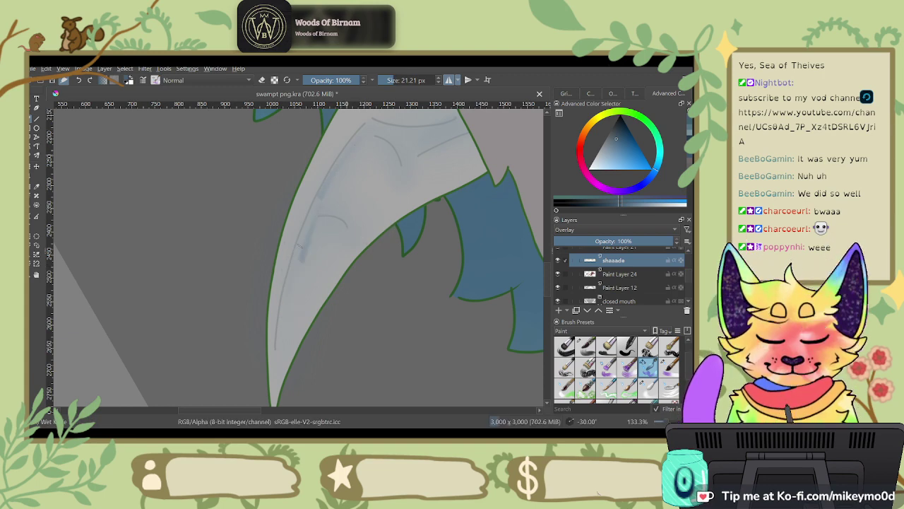
drag(314, 184, 277, 346)
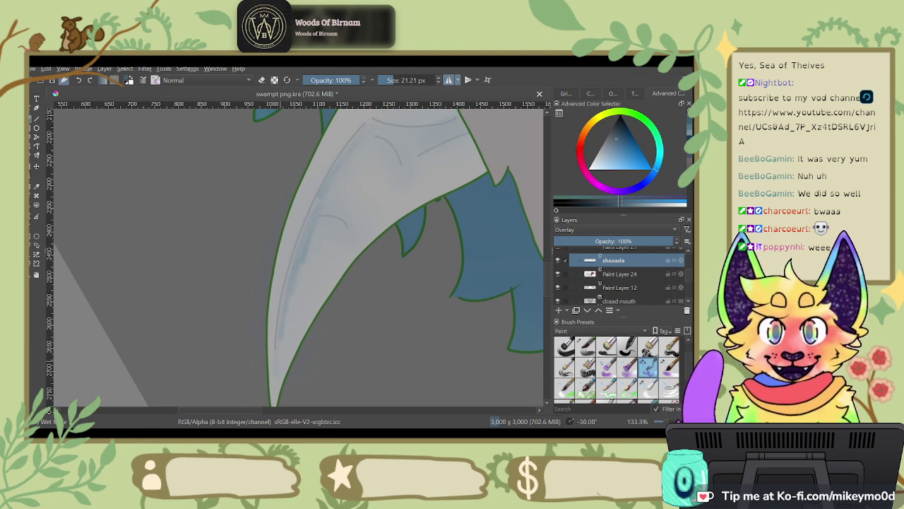
click(648, 387)
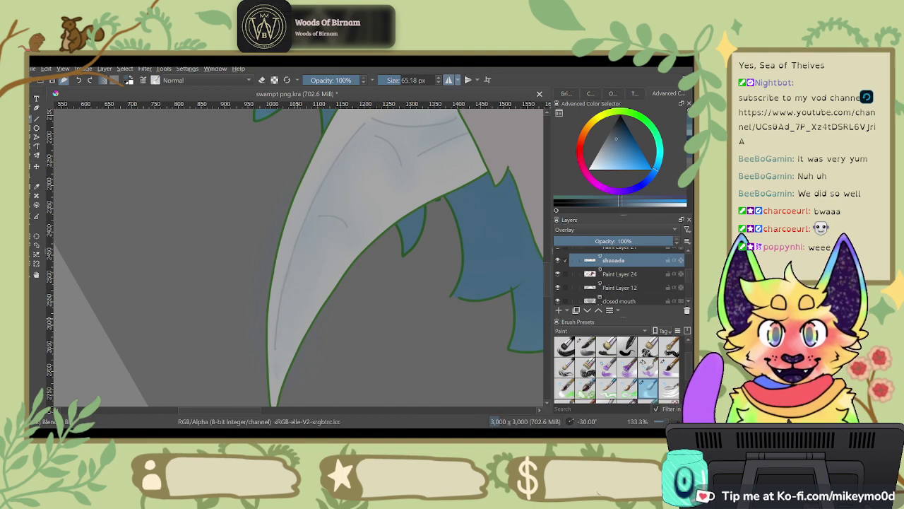
Step: Examine the blended shading on the pointed ear from several rotated angles, from its tip to its base
key(6)
key(6)
key(6)
key(6)
key(6)
key(6)
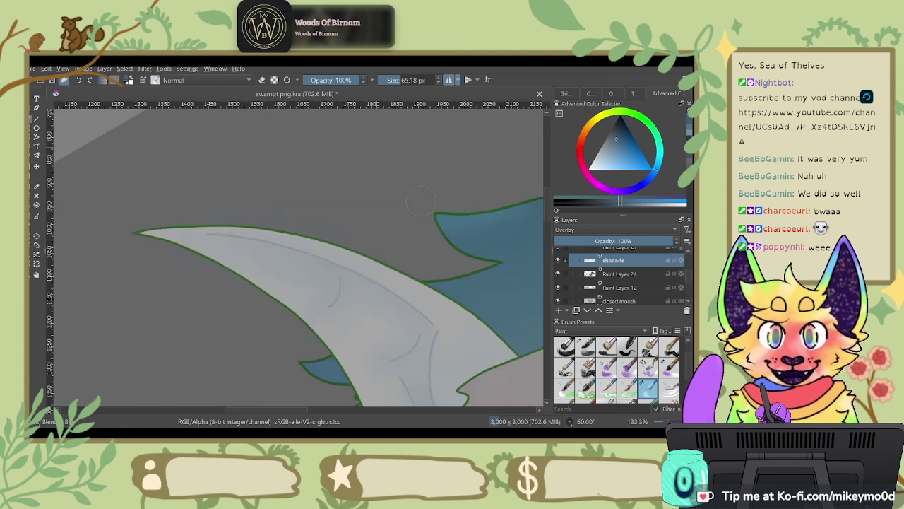
key(6)
key(6)
key(6)
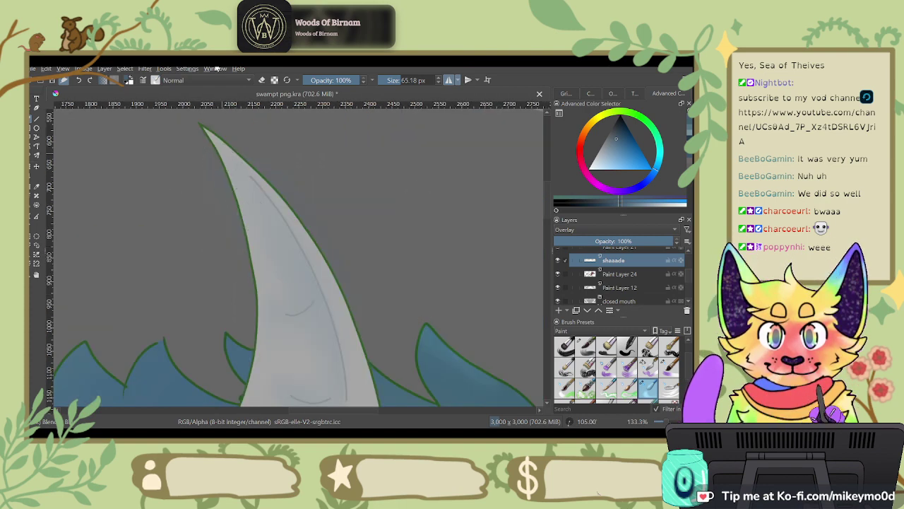
drag(328, 180, 375, 115)
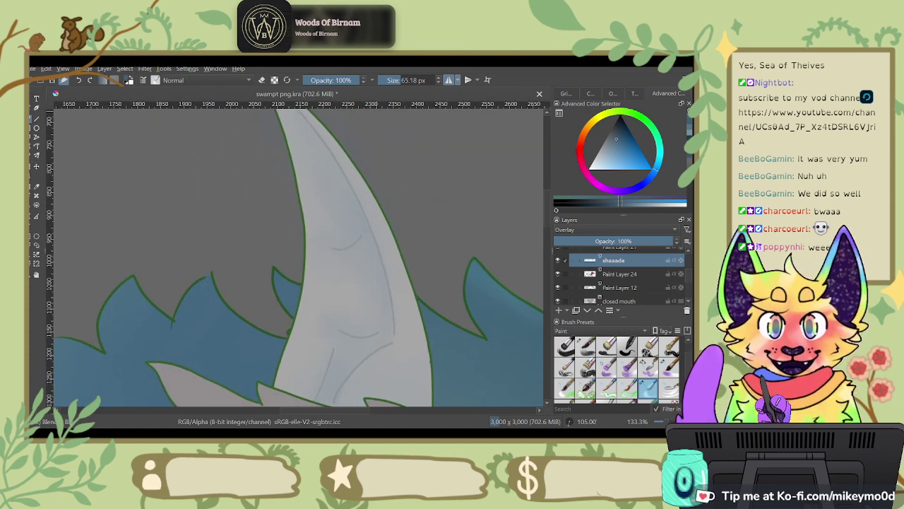
key(4)
key(4)
key(4)
key(4)
key(4)
key(4)
key(4)
key(4)
key(4)
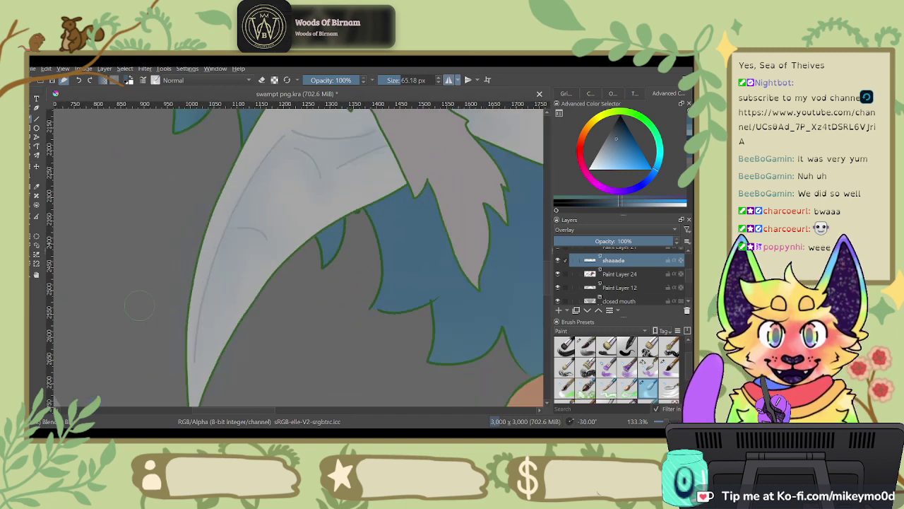
Step: Refine the ear's inner shading with the 60 px knife-edge blender and the 64 px smudge brush, finishing with the 65.18 px blender
click(668, 387)
drag(294, 176, 315, 163)
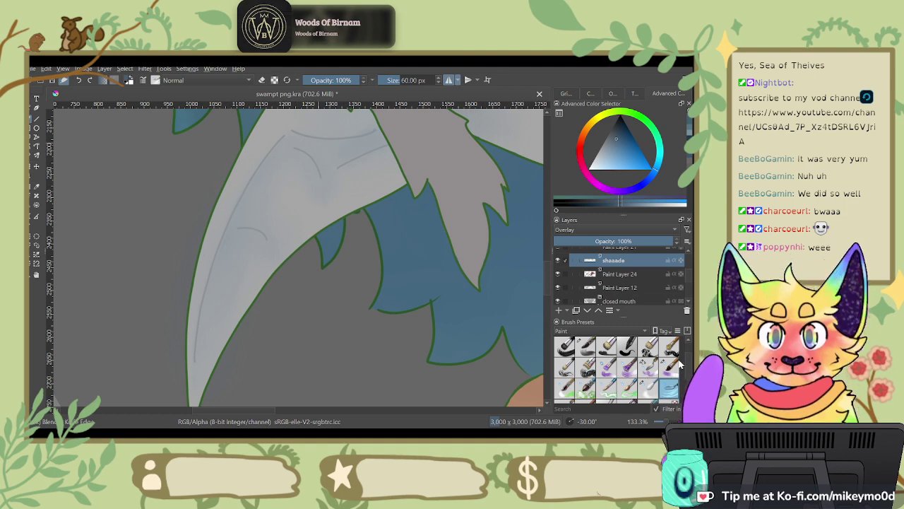
scroll(691, 373, down, 3)
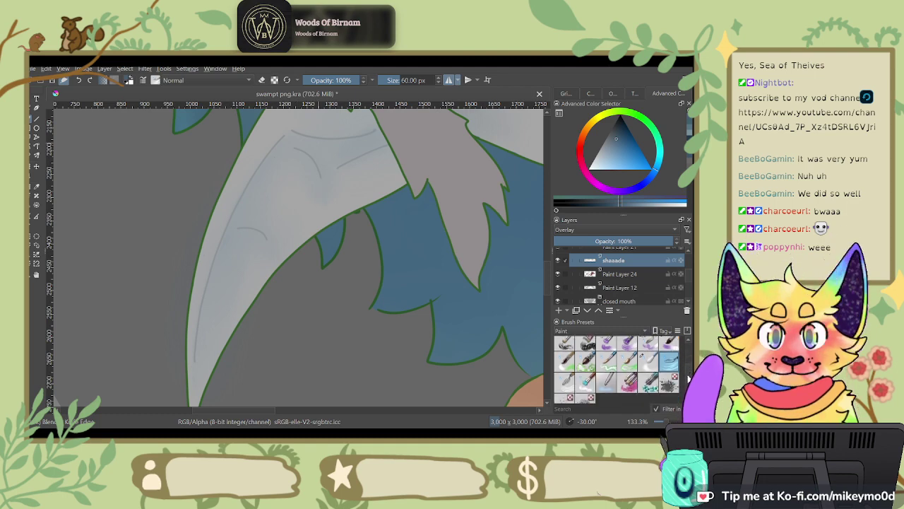
click(606, 383)
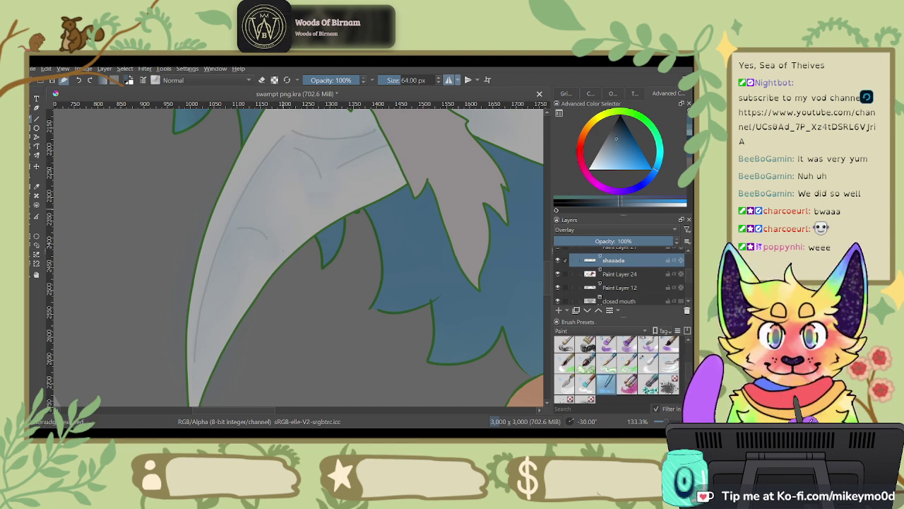
click(668, 363)
drag(258, 222, 272, 211)
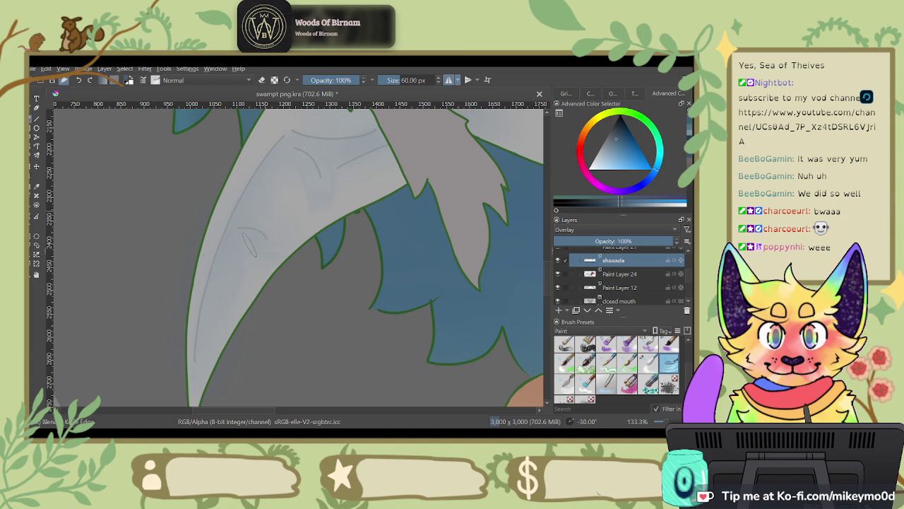
click(647, 363)
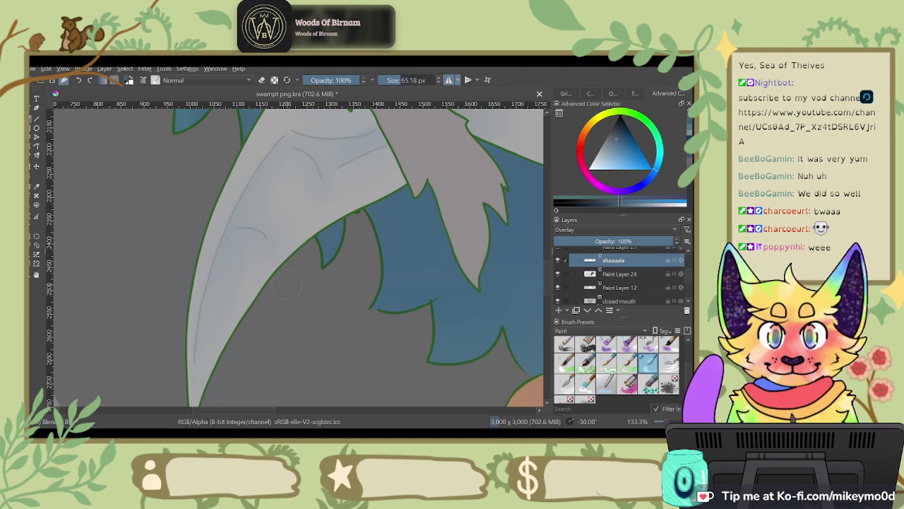
Step: Check the shading on the whole upright character, then on the ear beside the red patch and the face
key(1)
key(2)
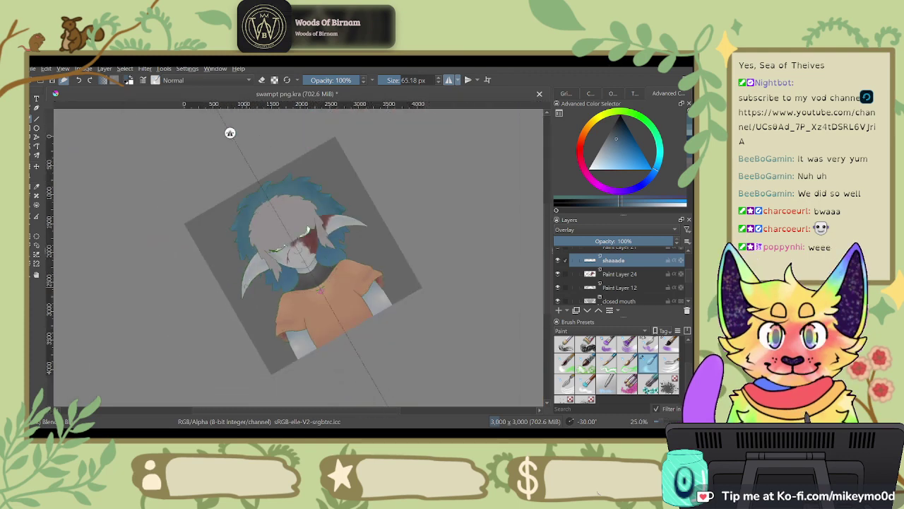
key(5)
scroll(246, 287, up, 1)
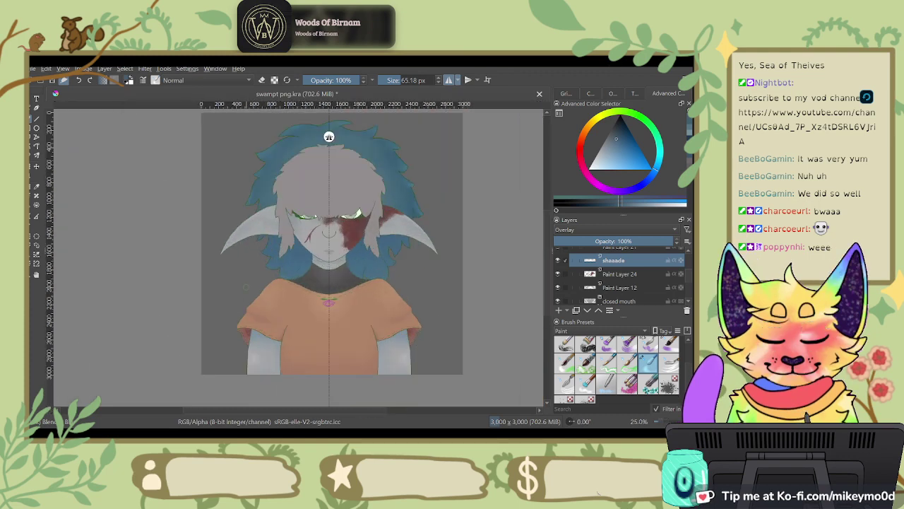
scroll(245, 288, down, 1)
scroll(246, 287, up, 2)
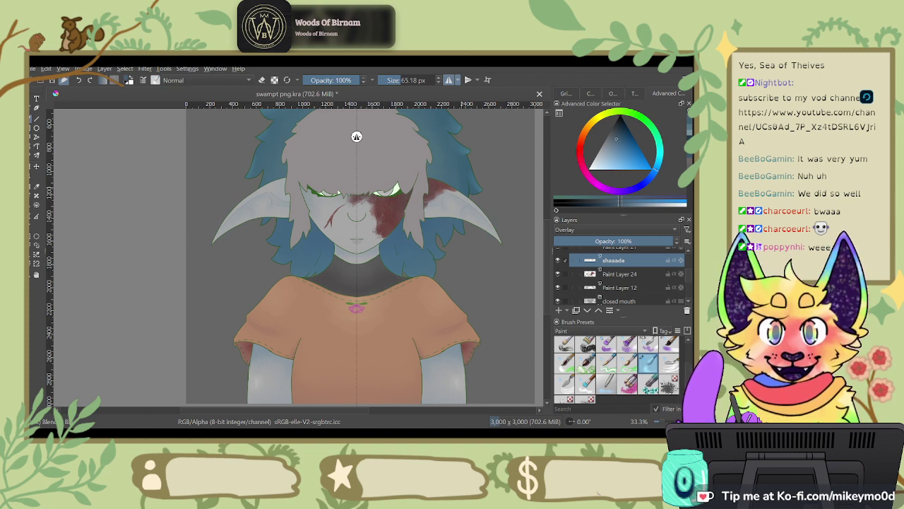
scroll(460, 189, up, 4)
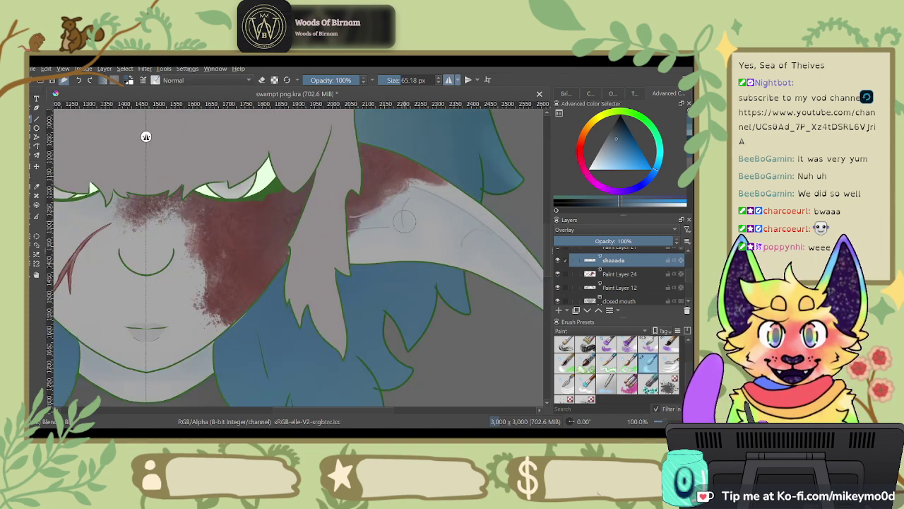
drag(261, 301, 513, 231)
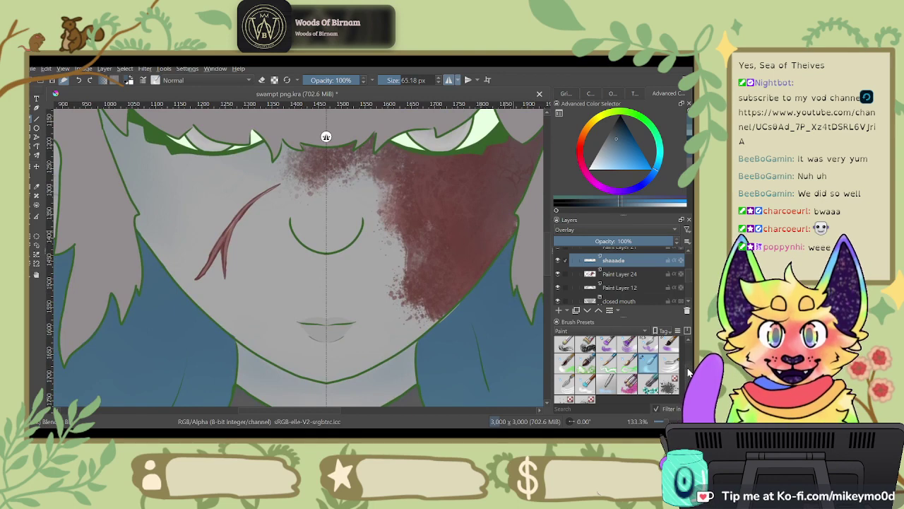
Step: Try to draw a blue shadow along the underside of the nose with the basic details brush at 7.50 px
scroll(611, 351, down, 4)
click(608, 351)
key(6)
key(6)
key(6)
key(6)
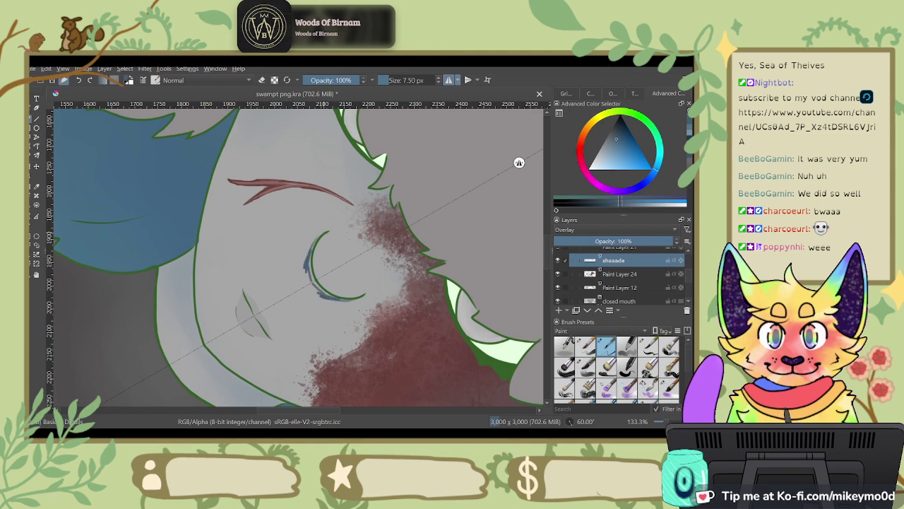
key(ctrl+z)
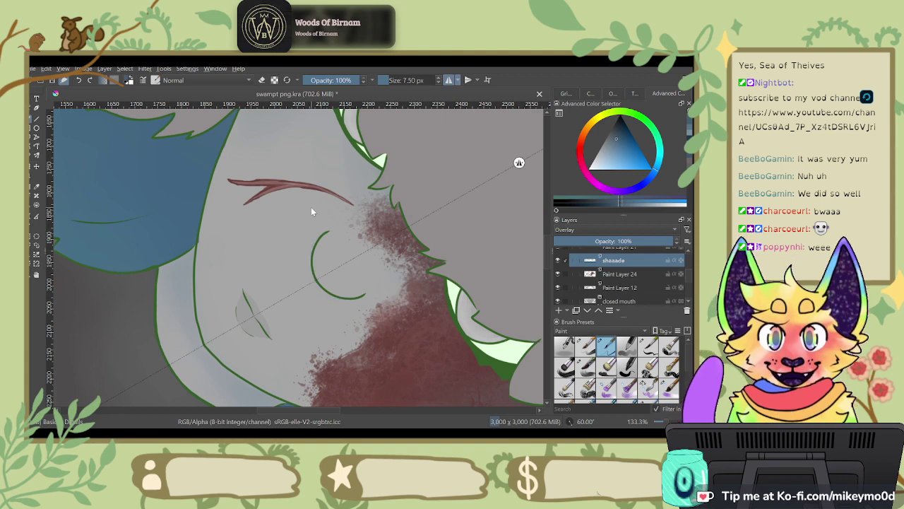
Step: Paint a soft blue shadow between nose and mouth with the 41.14 px wet brush and blend it at 65.18 and 42.81 px
key(/)
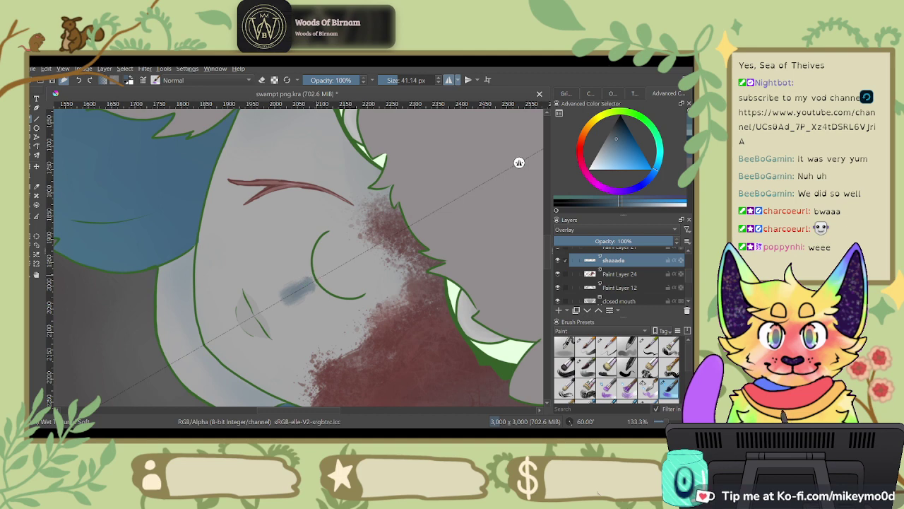
scroll(678, 368, down, 3)
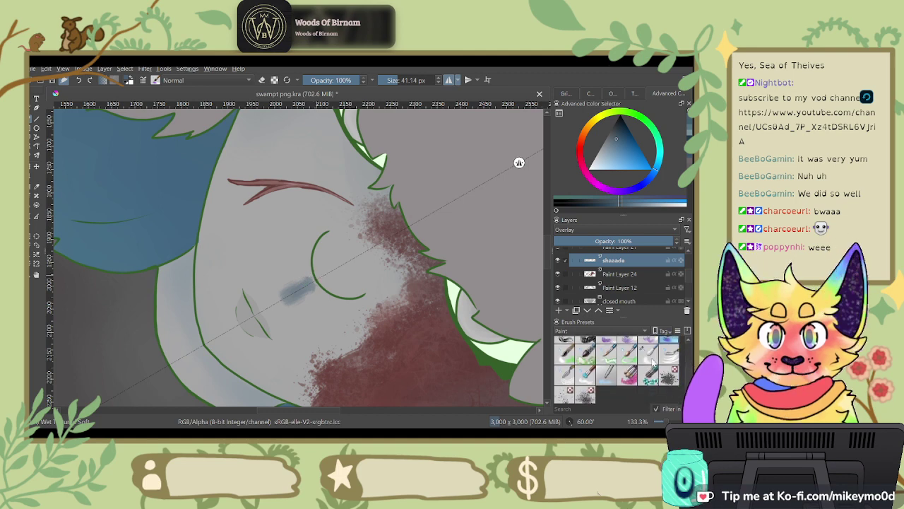
click(648, 355)
drag(292, 283, 276, 284)
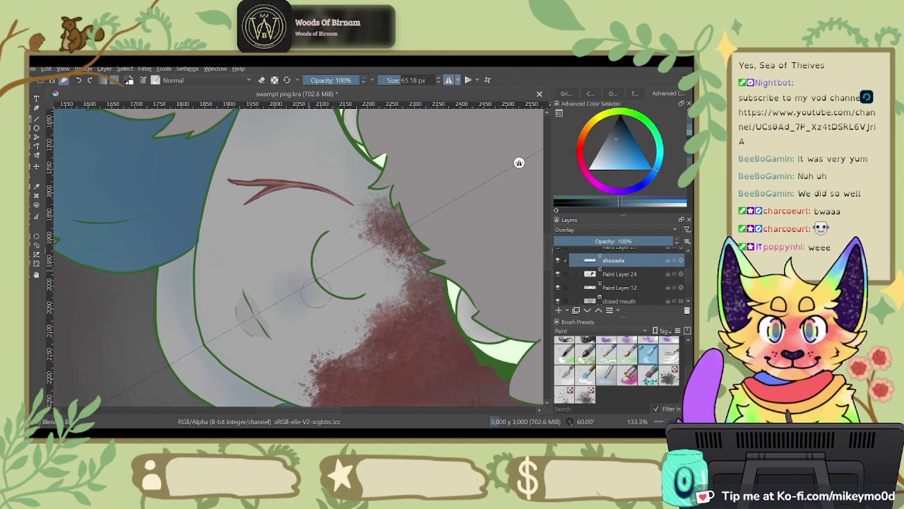
drag(519, 163, 208, 128)
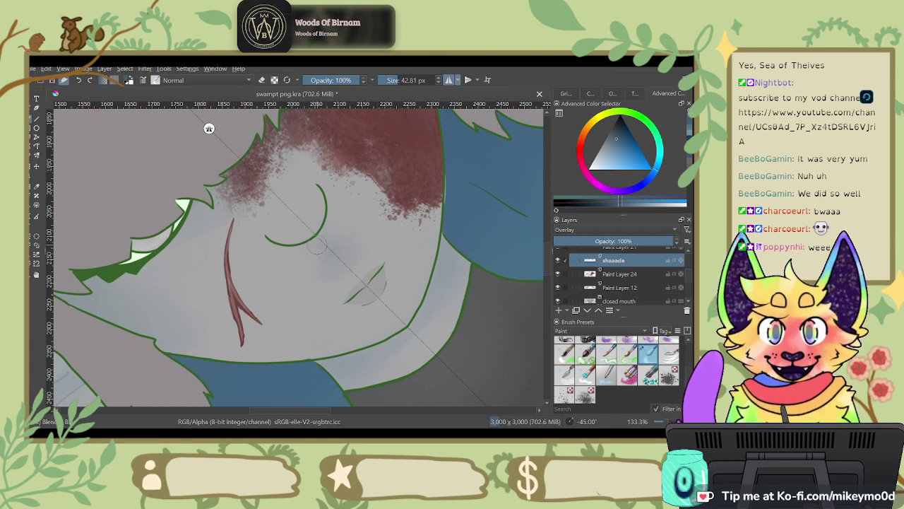
Step: Try to paint a blue shadow under the nose with the 21.21 px wet brush and soften it at 42.81 px
click(648, 340)
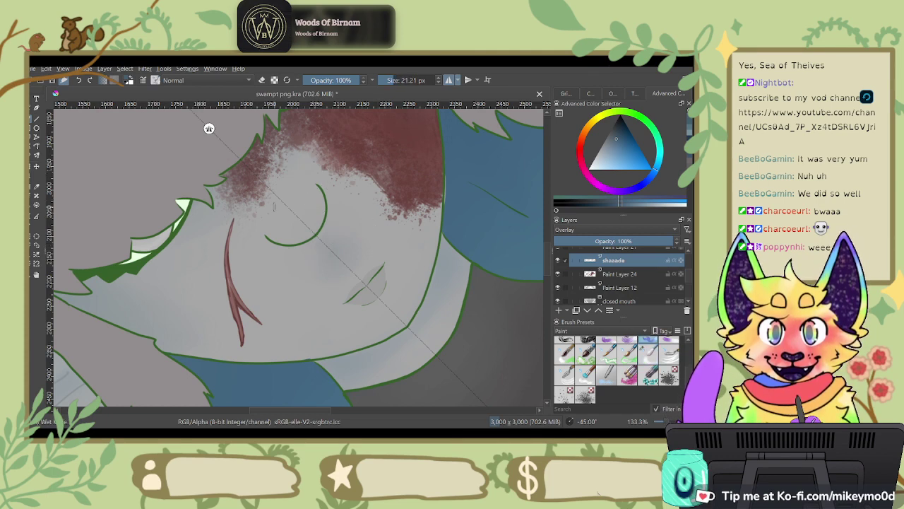
drag(324, 243, 343, 252)
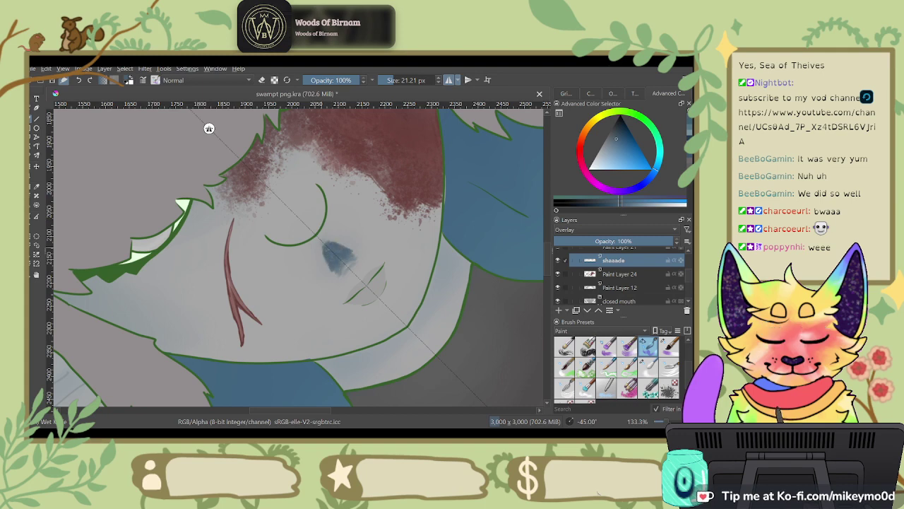
key(ctrl+z)
click(644, 367)
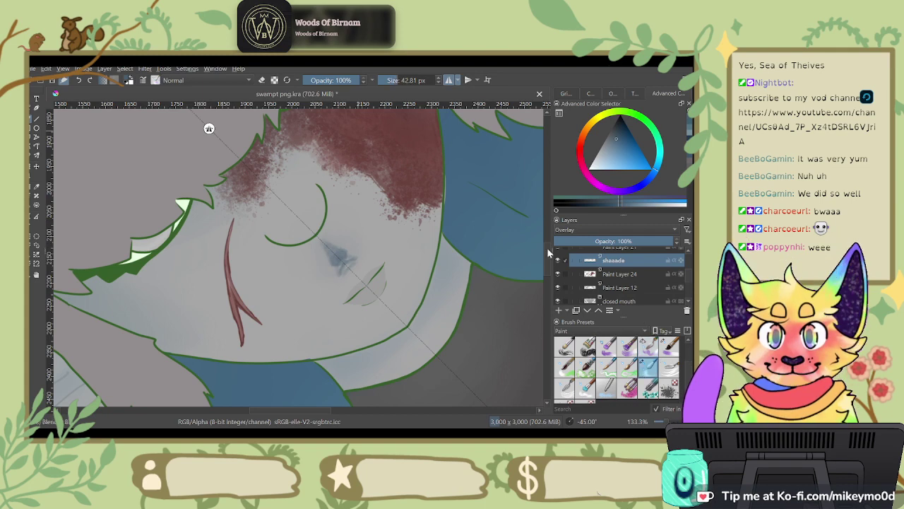
mouse_move(332, 254)
mouse_down()
mouse_move(353, 254)
mouse_move(340, 277)
mouse_move(320, 242)
mouse_move(327, 282)
mouse_move(363, 260)
mouse_move(346, 281)
mouse_up()
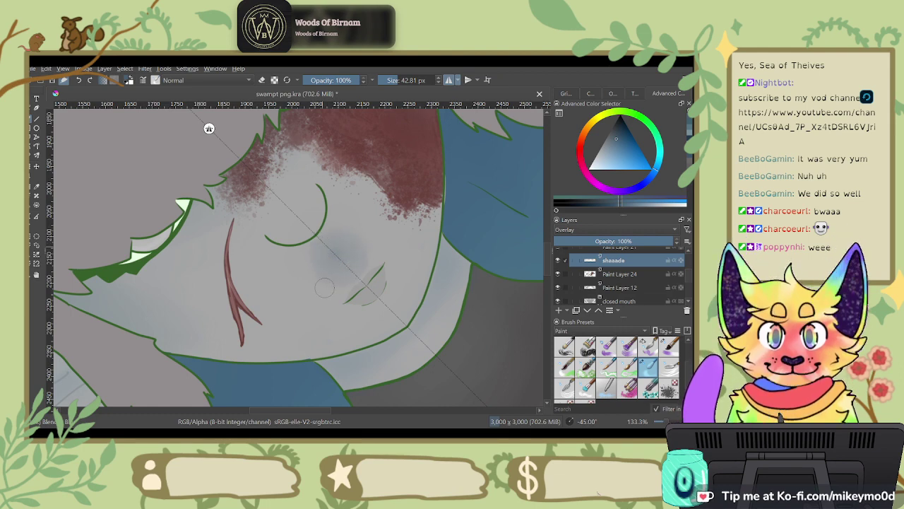
key(ctrl+z)
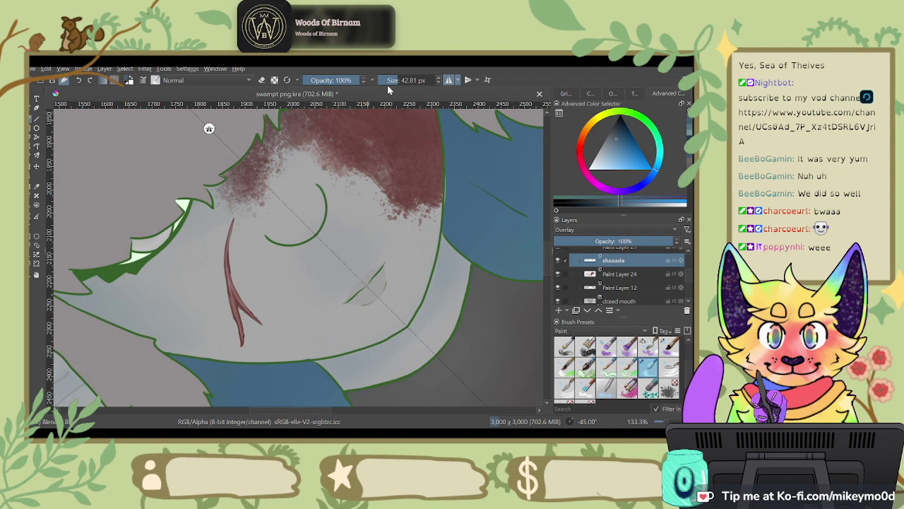
Step: Sample the grey of the character's fringe as the brush colour and shift it to a lighter shade
scroll(418, 152, down, 5)
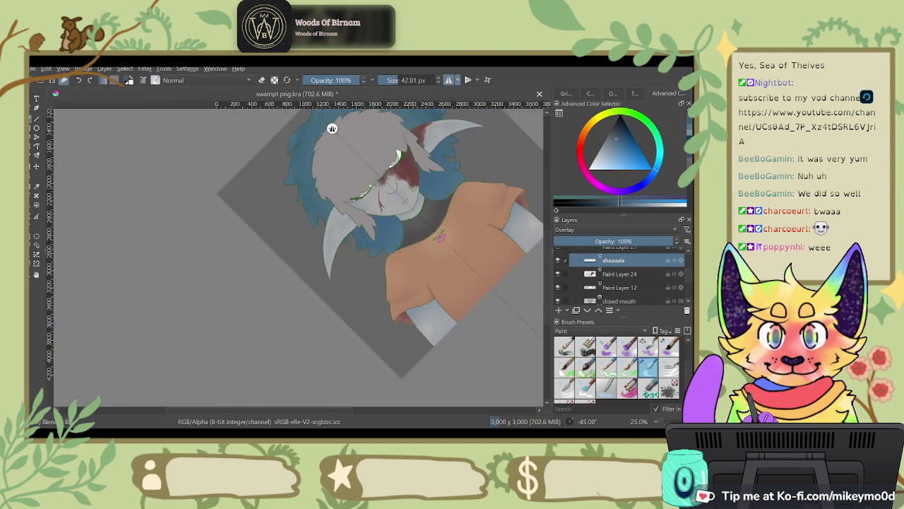
key(5)
key(plus)
key(plus)
key(plus)
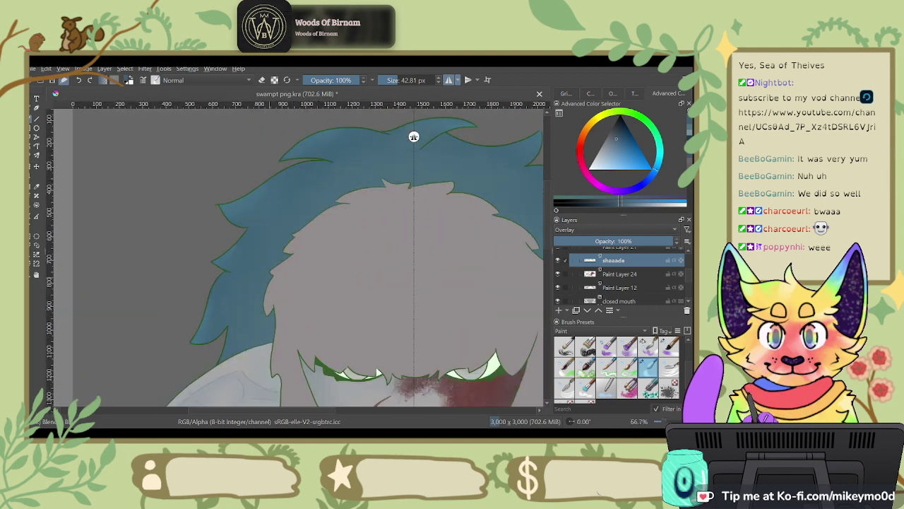
drag(445, 308, 367, 190)
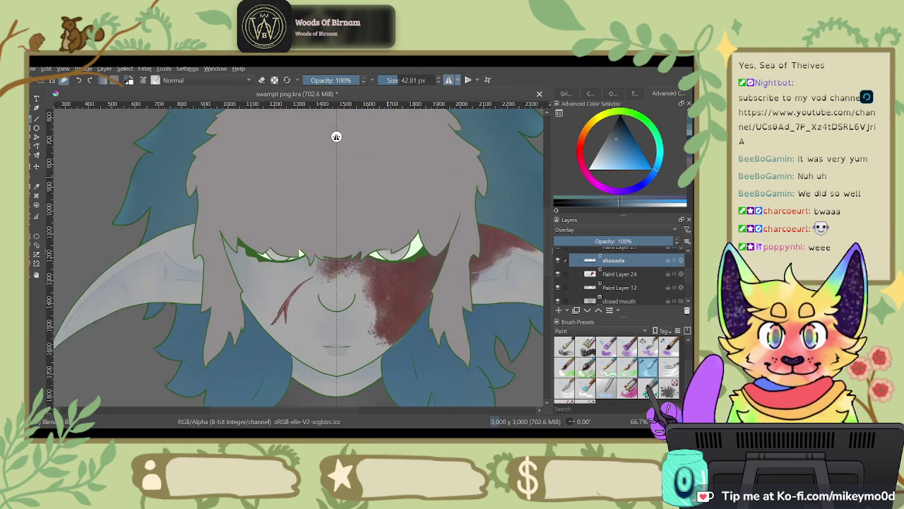
ctrl+click(366, 190)
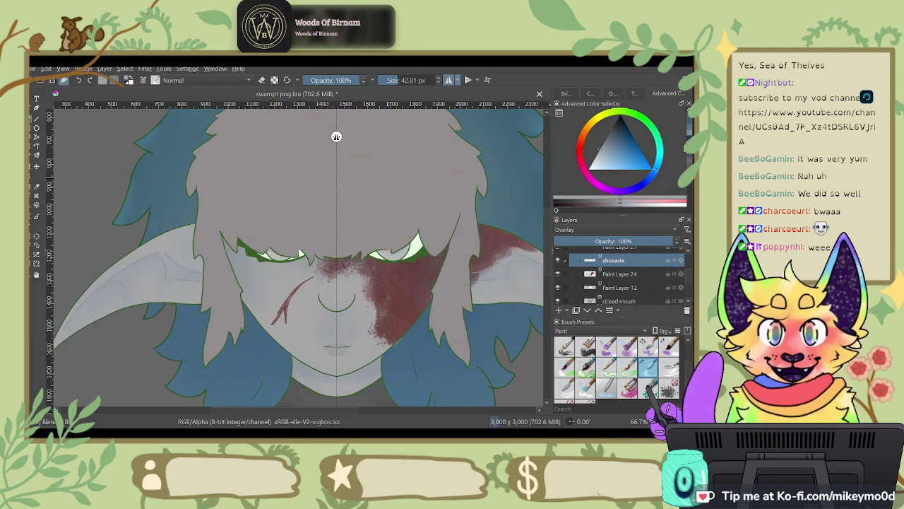
click(634, 204)
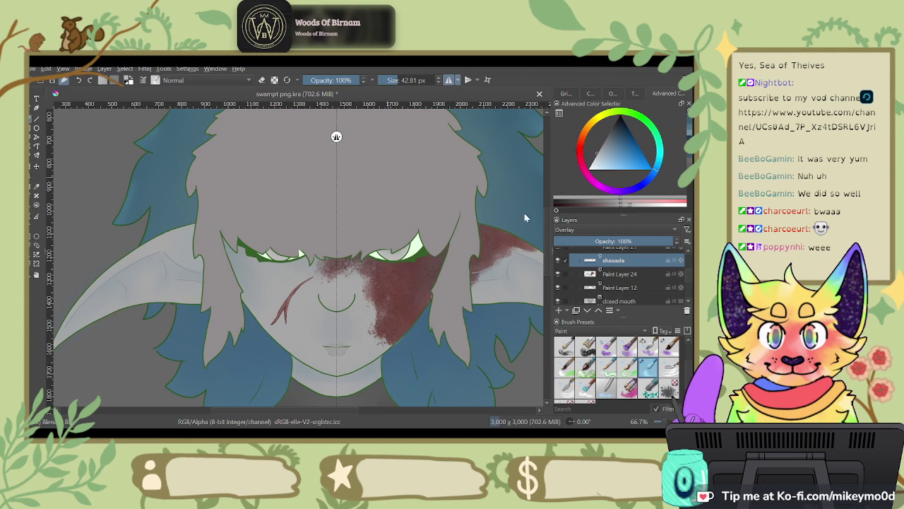
Step: Paint a light grey highlight along the outer edge of the ear beside the red patch with the 41.14 px wet brush
drag(524, 218, 351, 219)
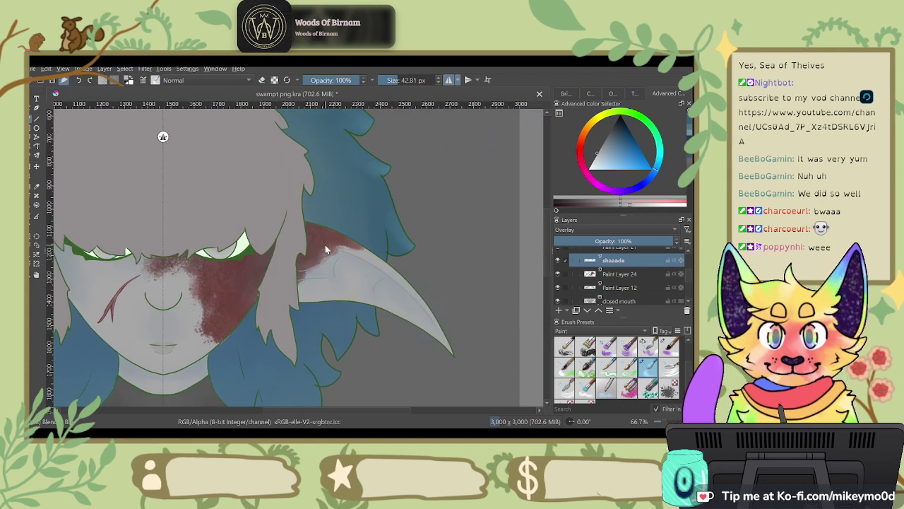
key(ctrl+])
click(668, 346)
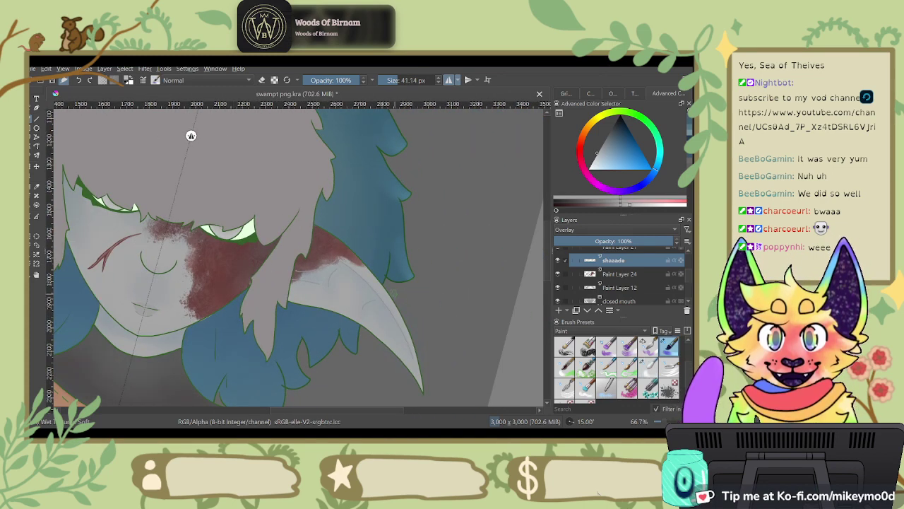
drag(384, 286, 403, 311)
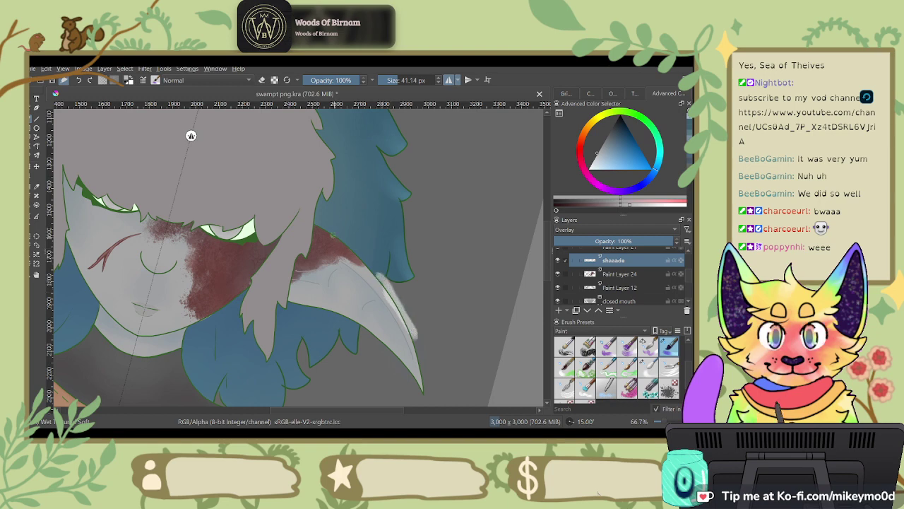
drag(333, 236, 363, 267)
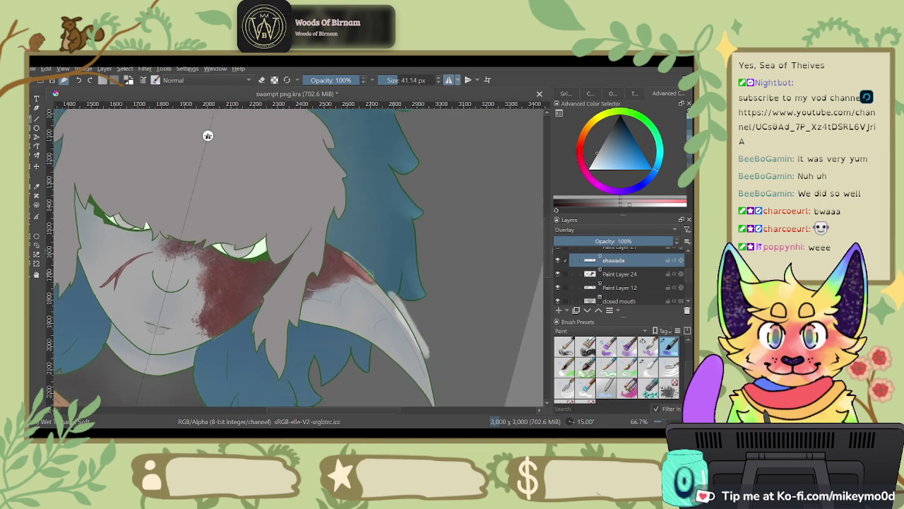
Step: Paint mirrored light highlights on both cheeks with the 41.14 px wet brush and soften them with the 42.81 px blender
drag(208, 135, 154, 128)
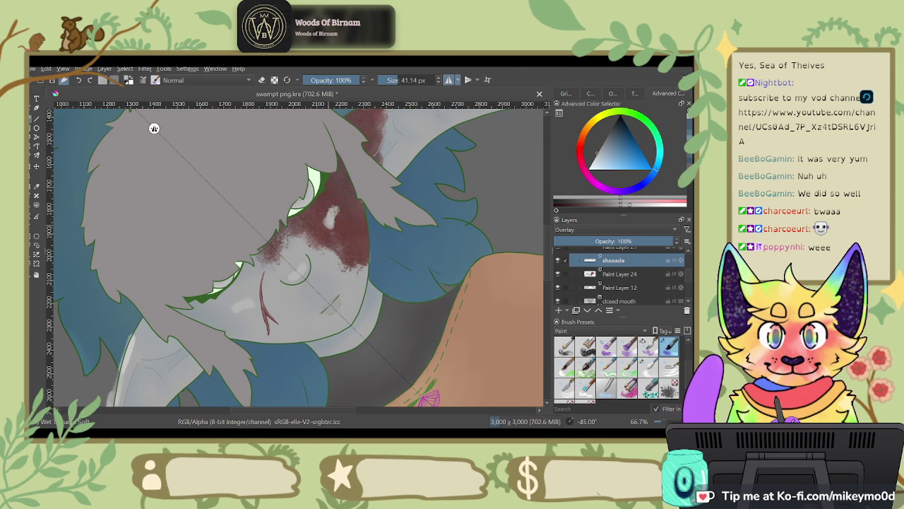
mouse_move(332, 214)
mouse_down()
mouse_move(340, 200)
mouse_move(336, 227)
mouse_up()
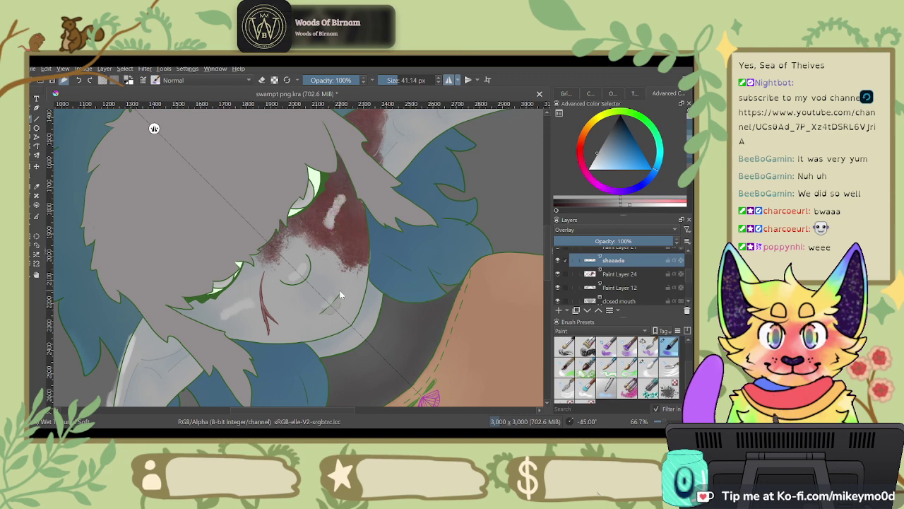
click(649, 368)
mouse_move(333, 220)
mouse_down()
mouse_move(339, 198)
mouse_move(334, 222)
mouse_up()
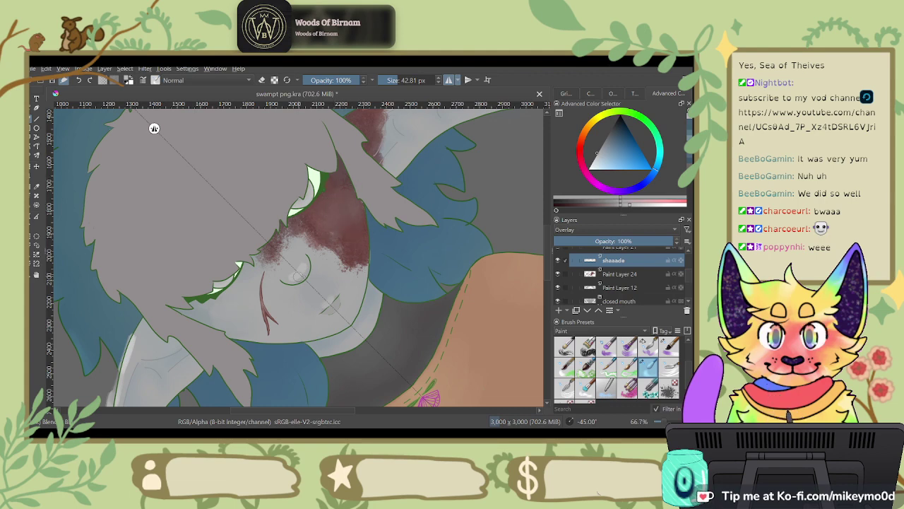
Step: Blend the highlight along the outer edge of the ear beside the red patch with the 42.81 px blender
drag(154, 128, 512, 122)
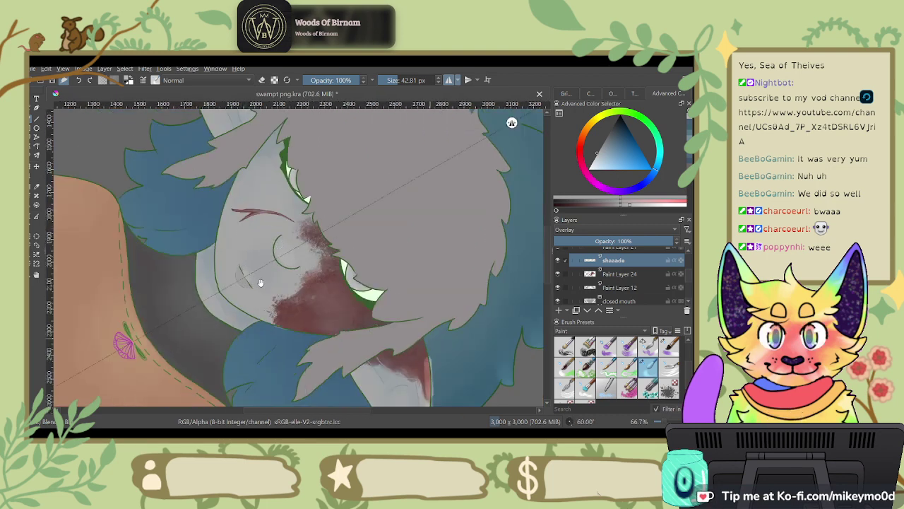
drag(260, 282, 315, 122)
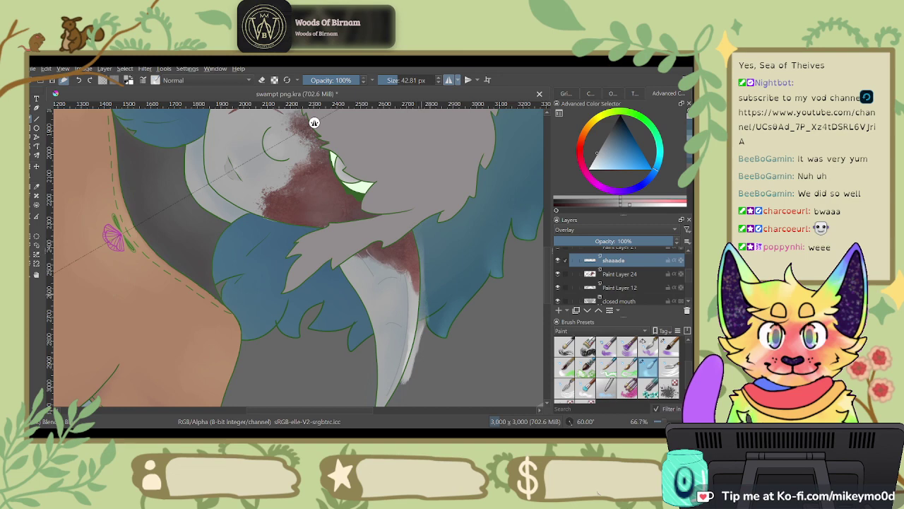
drag(418, 311, 402, 244)
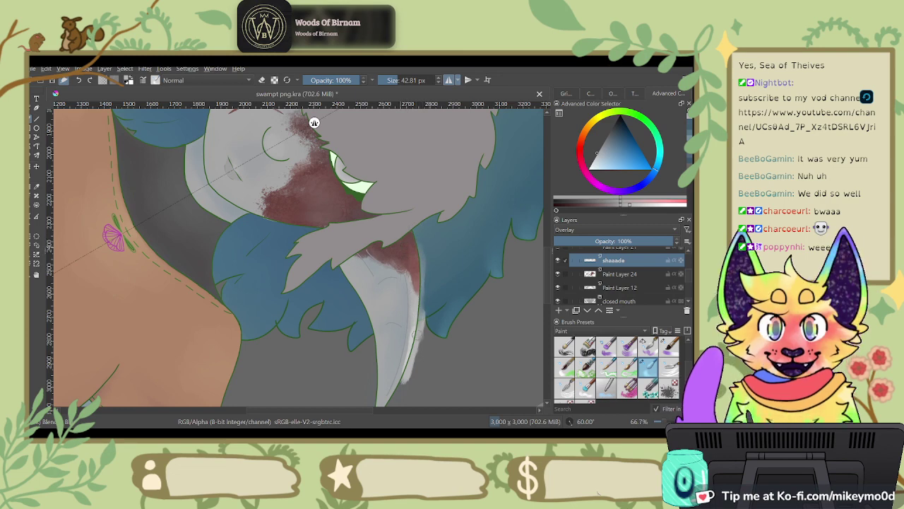
drag(410, 313, 420, 272)
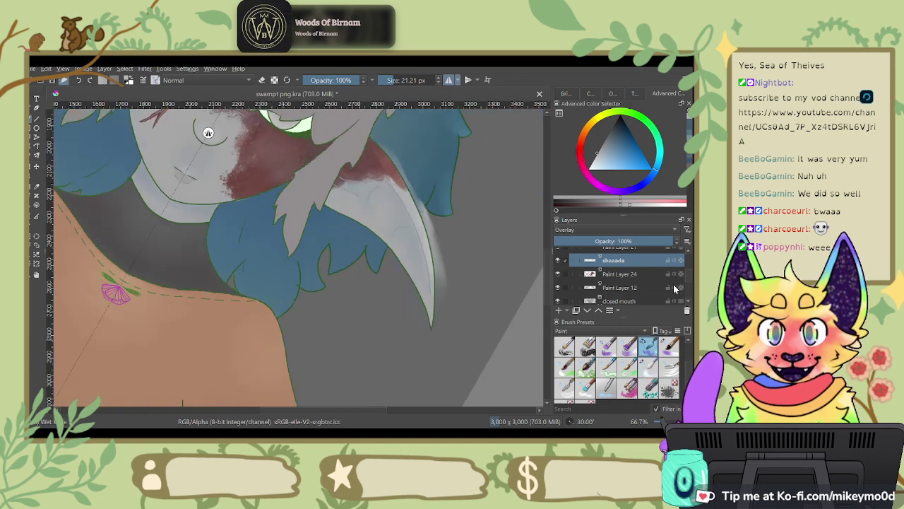
Step: Extend the light highlight to the ear's tip with the 21.21 and 41.14 px wet brushes and blend it at 42.81 px
key(4)
drag(435, 244, 442, 283)
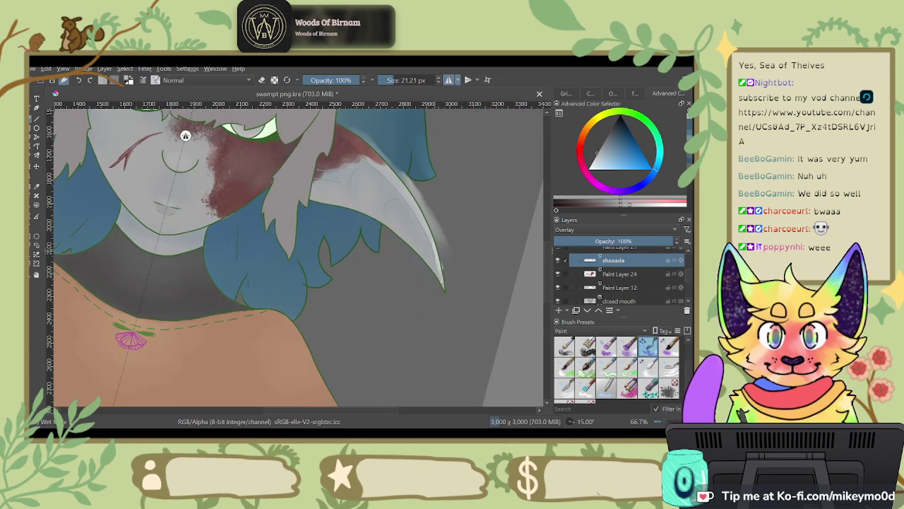
click(650, 367)
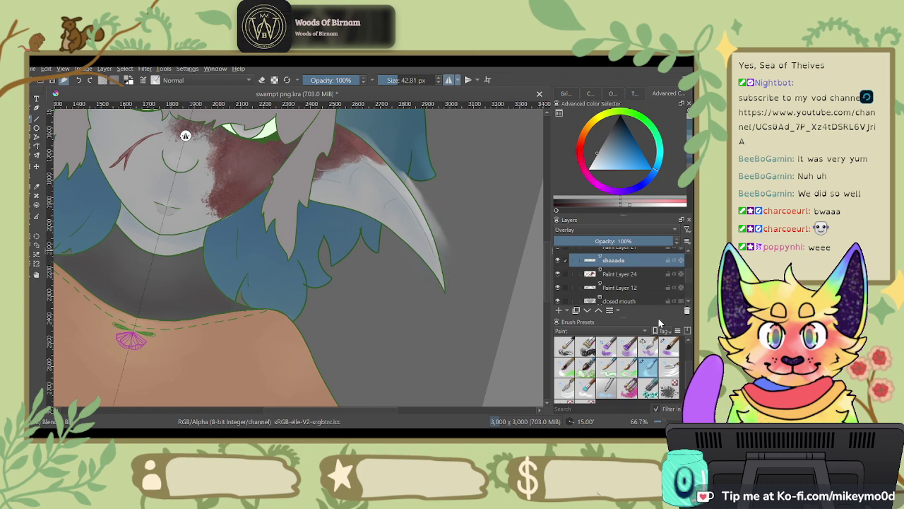
click(668, 346)
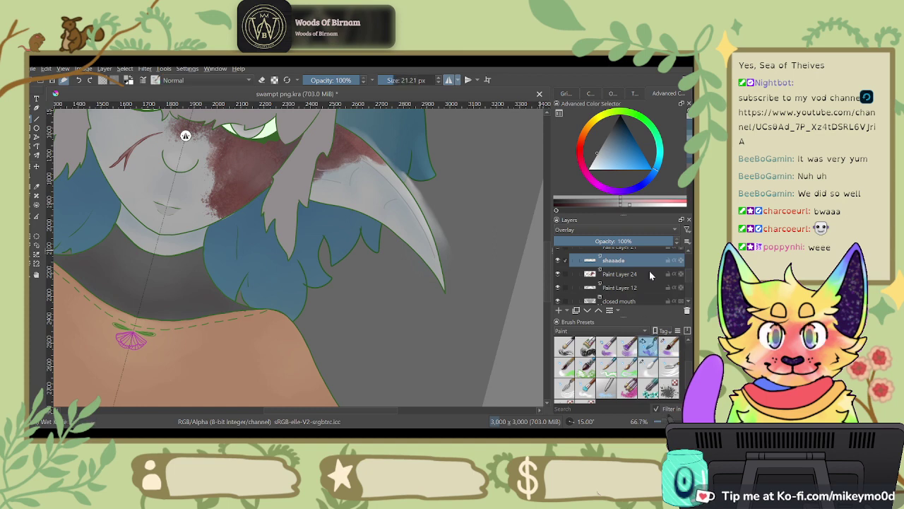
drag(445, 284, 438, 233)
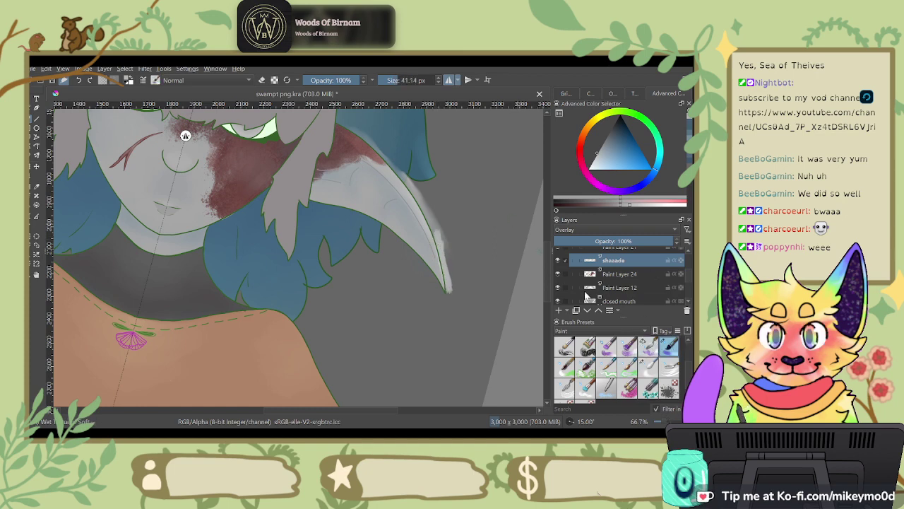
click(648, 366)
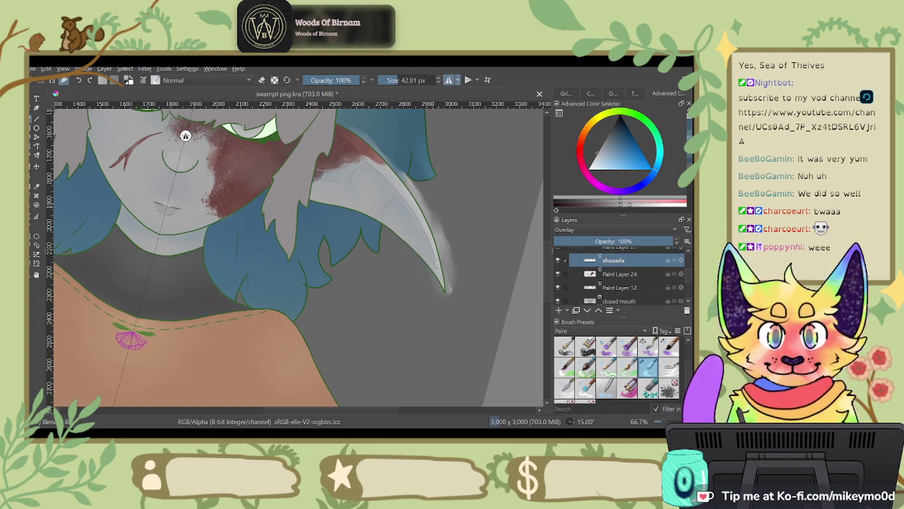
Step: Turn on Inherit Alpha for the shaaade layer and set its opacity to 97%
click(675, 261)
key(4)
key(4)
key(4)
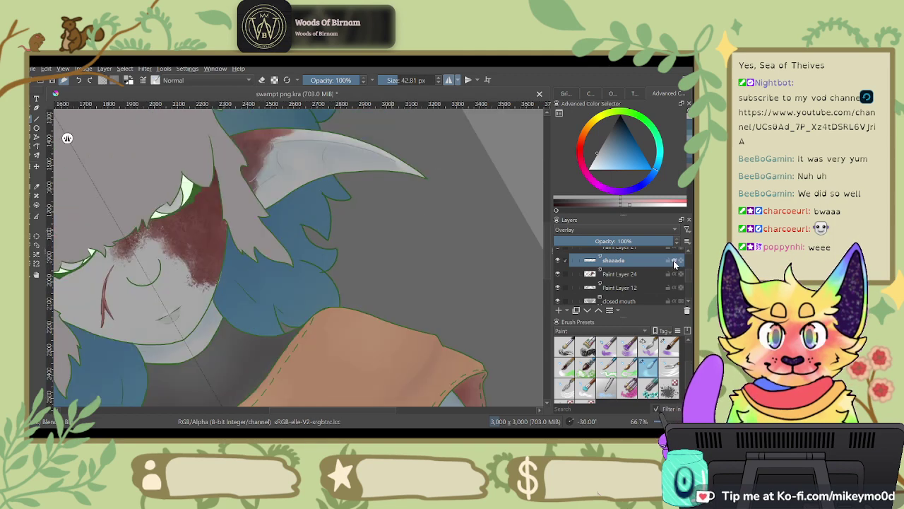
key(5)
scroll(676, 244, down, 2)
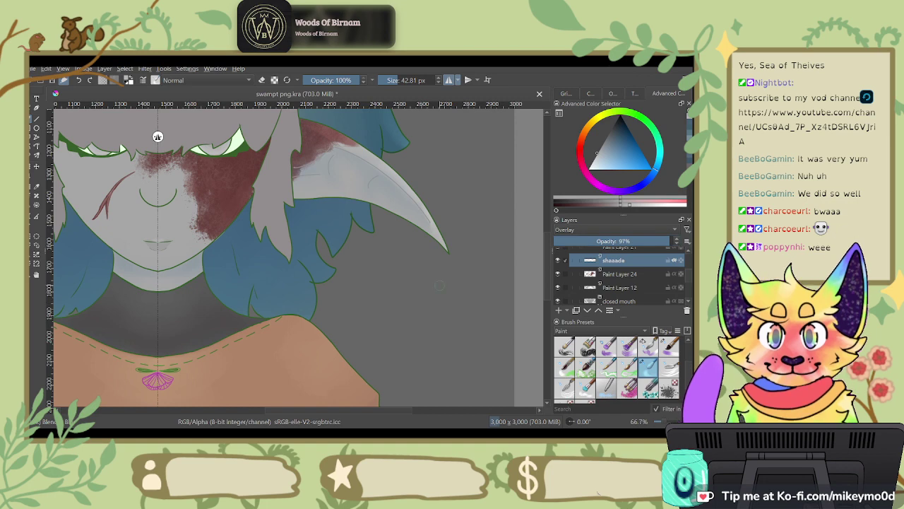
Step: Check the ear and face highlights up close and on the whole upright character
scroll(439, 285, down, 3)
scroll(438, 284, up, 1)
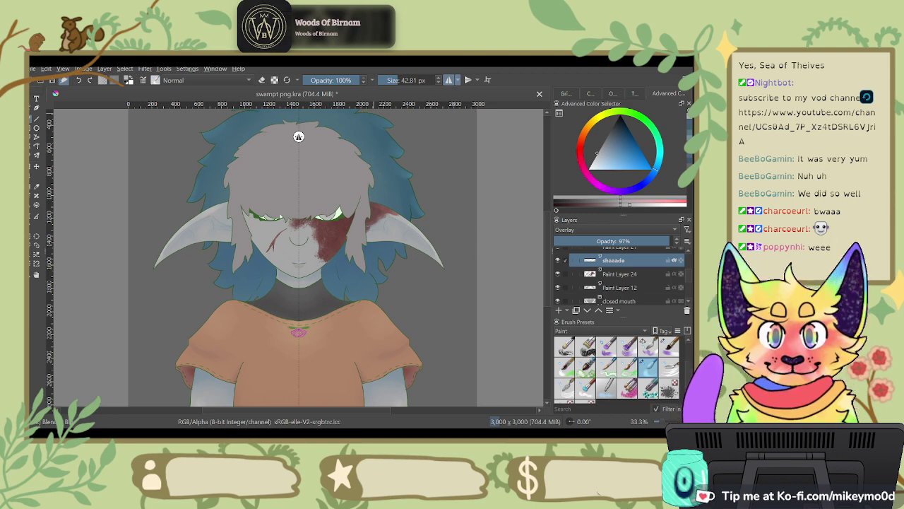
scroll(312, 218, up, 2)
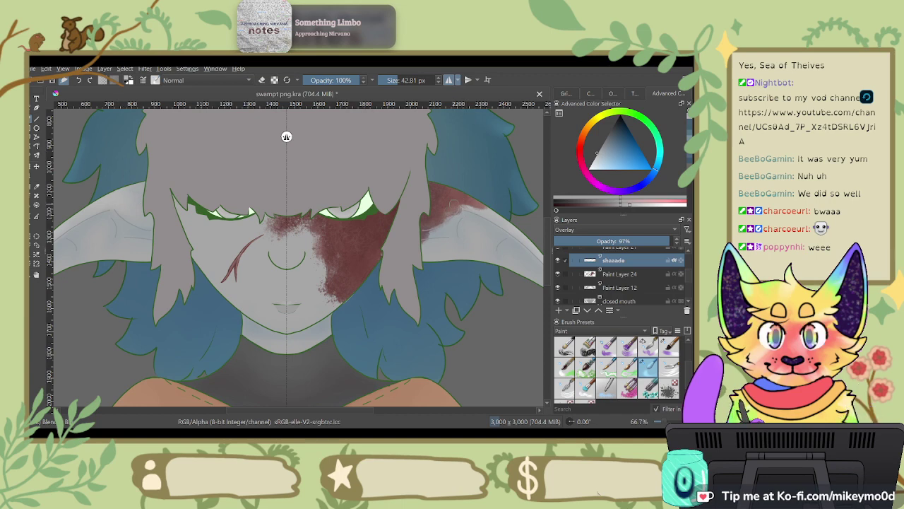
key(minus)
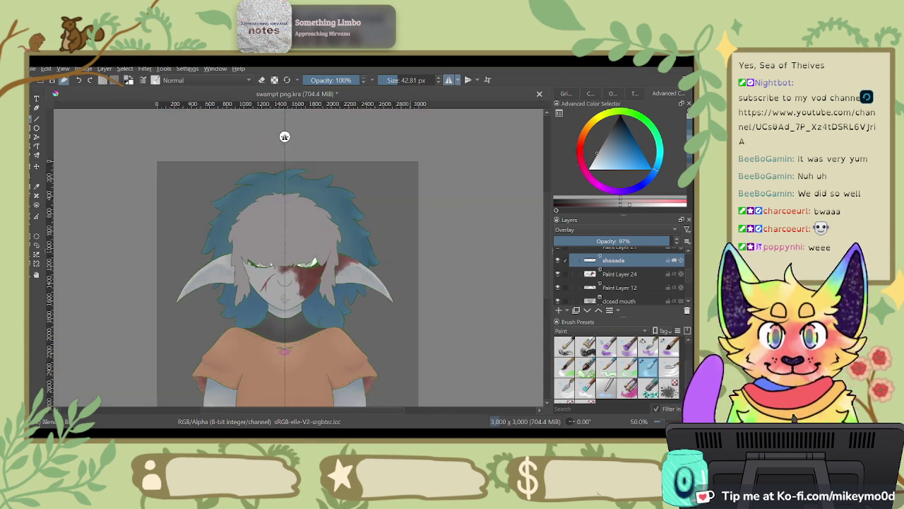
key(minus)
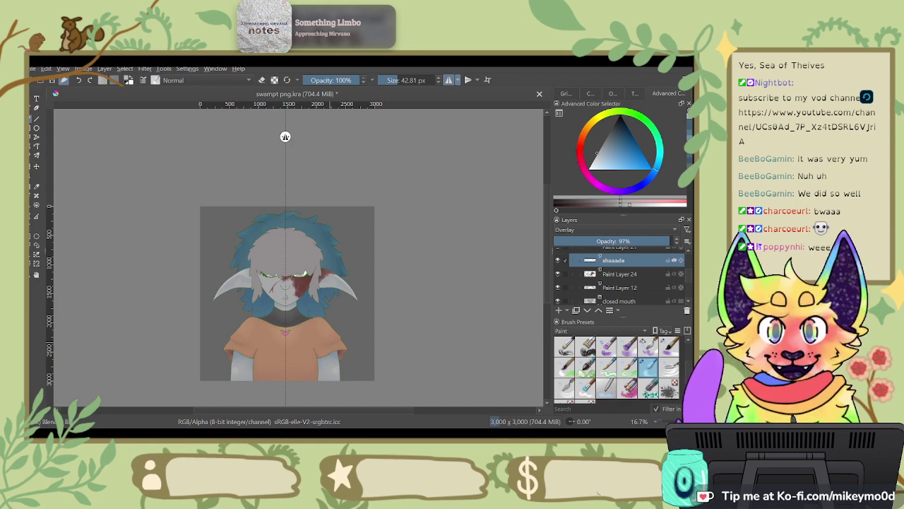
Step: Make the open mouth layer group visible and expand it to reach its ears down group
scroll(689, 279, up, 3)
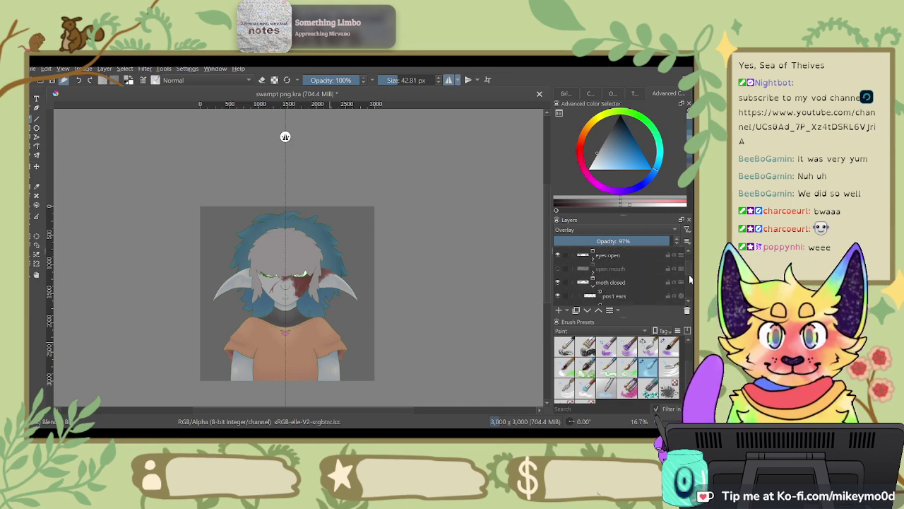
scroll(690, 282, up, 3)
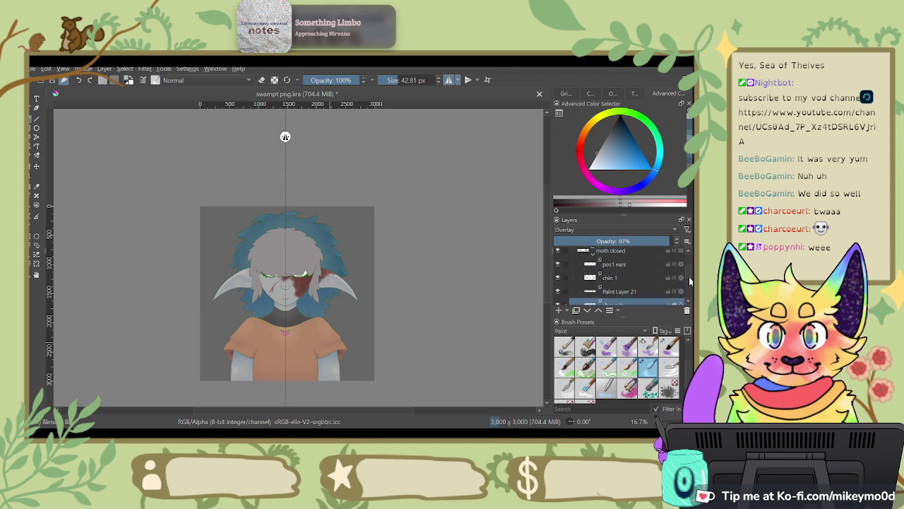
scroll(689, 275, up, 2)
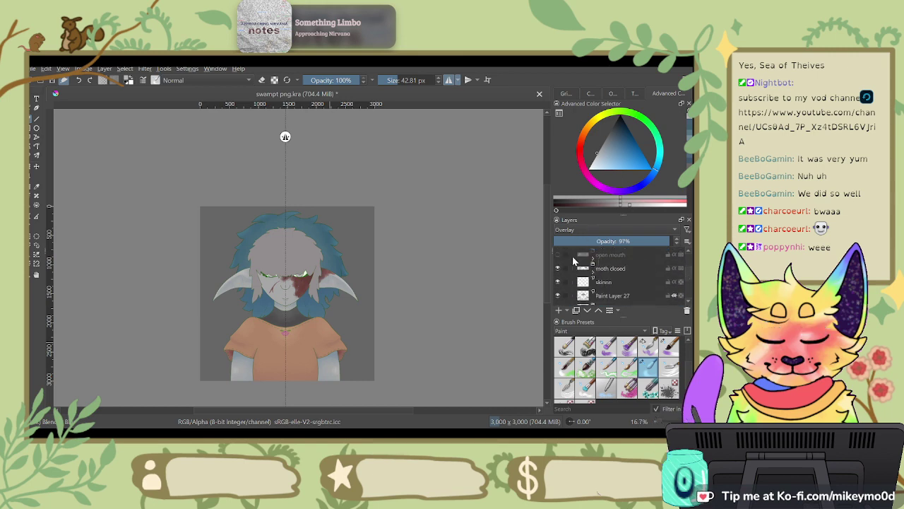
click(557, 254)
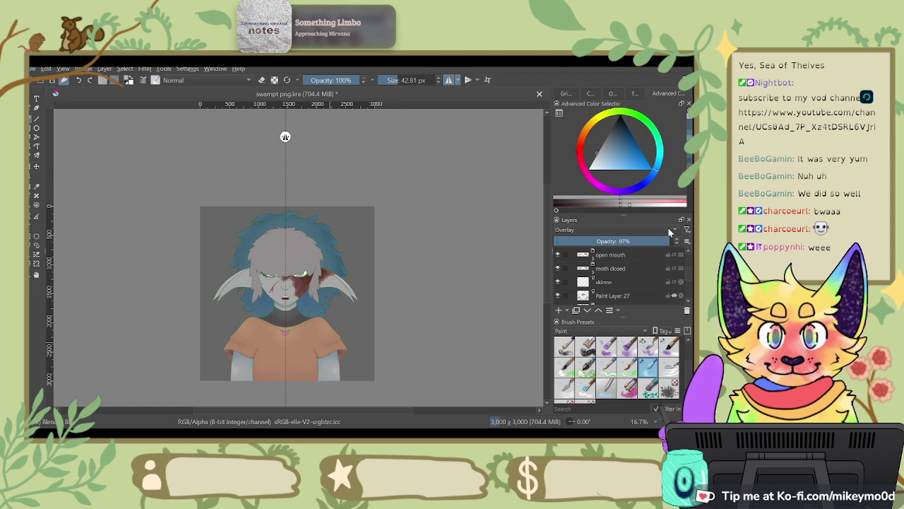
click(592, 259)
click(604, 269)
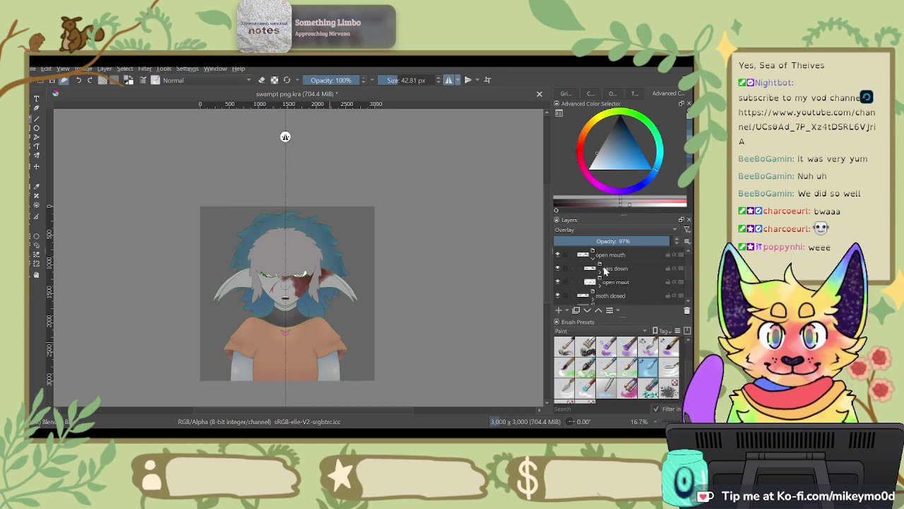
Step: Hide the "moth closed" layer group and expand the "open mouth" group to show its subgroups
click(594, 261)
click(593, 273)
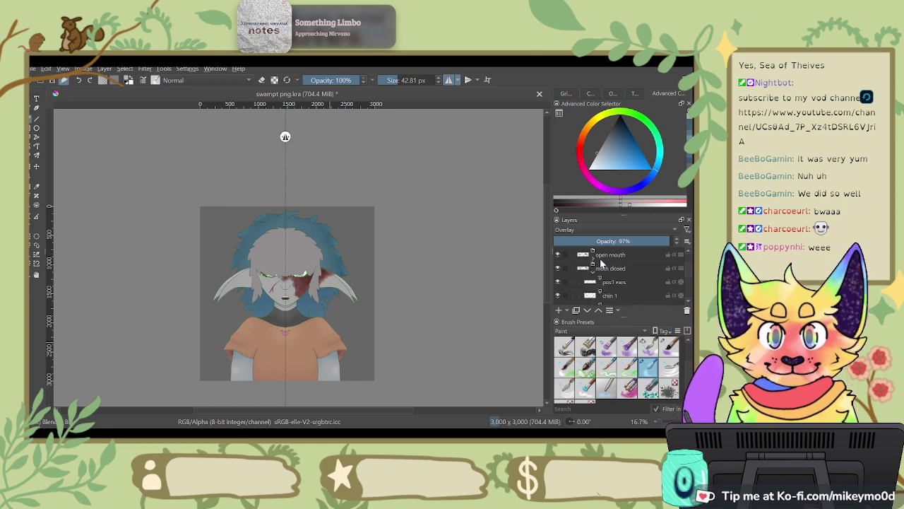
click(594, 273)
click(557, 269)
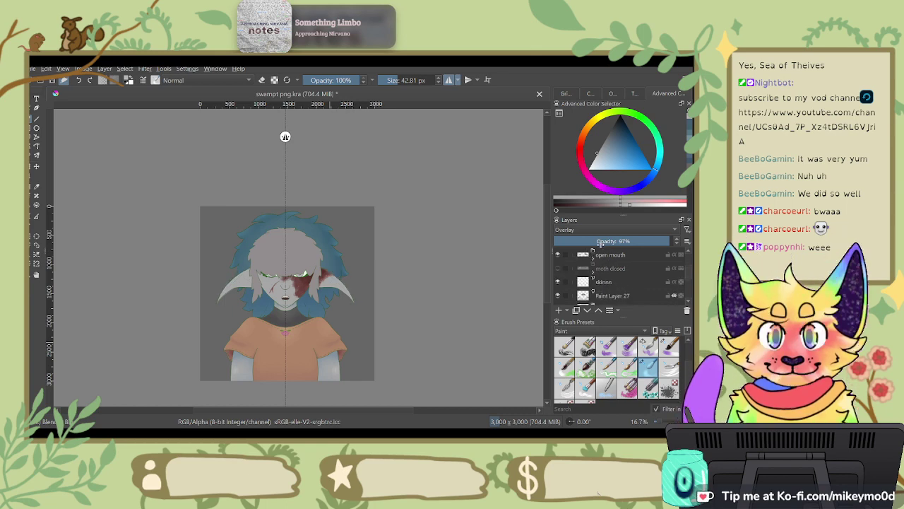
click(594, 256)
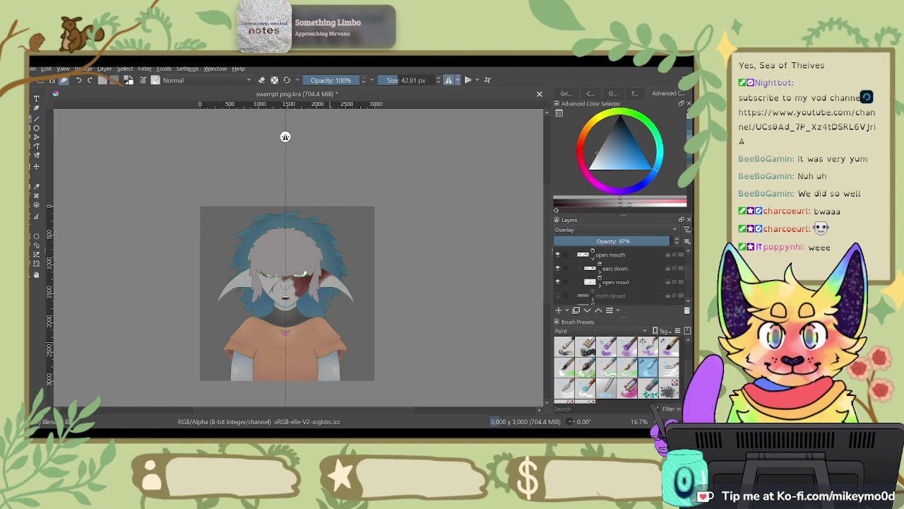
Step: Ungroup the "open mout" and "ears down" subgroups so their layers sit directly inside the "open mouth" group
click(619, 284)
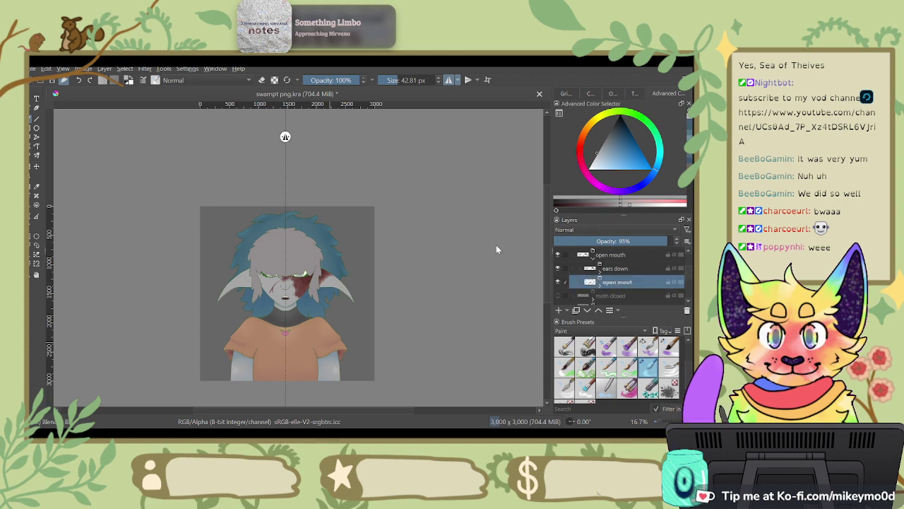
click(604, 270)
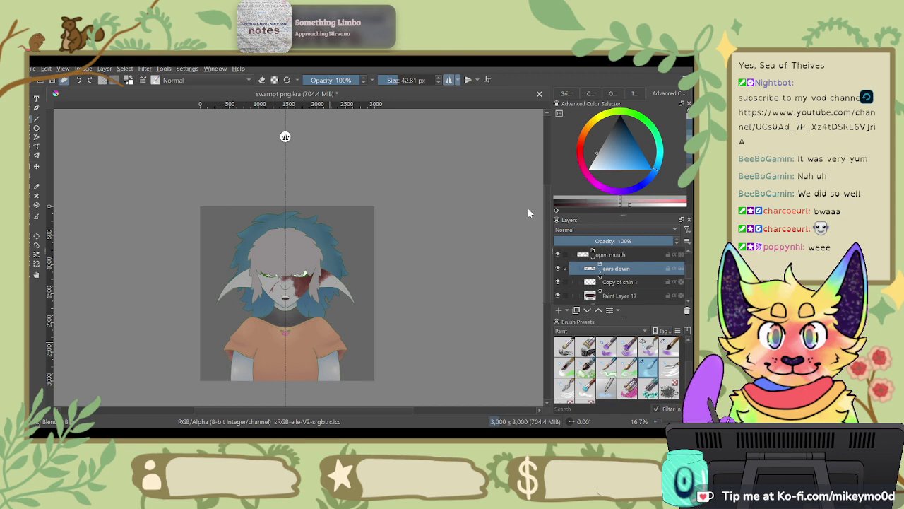
key(ctrl+alt+g)
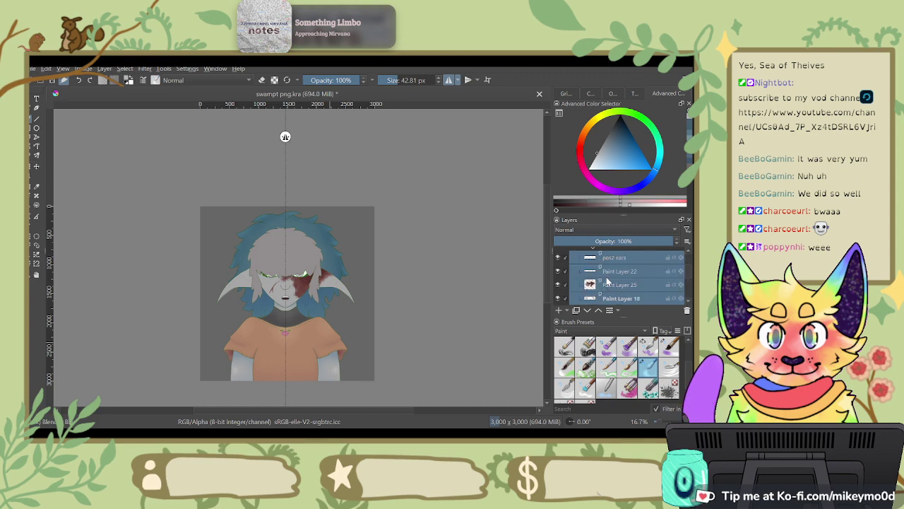
click(611, 275)
Step: Move the "Copy of chin 1" layer up the stack to just below "pos2 ears"
scroll(612, 275, down, 1)
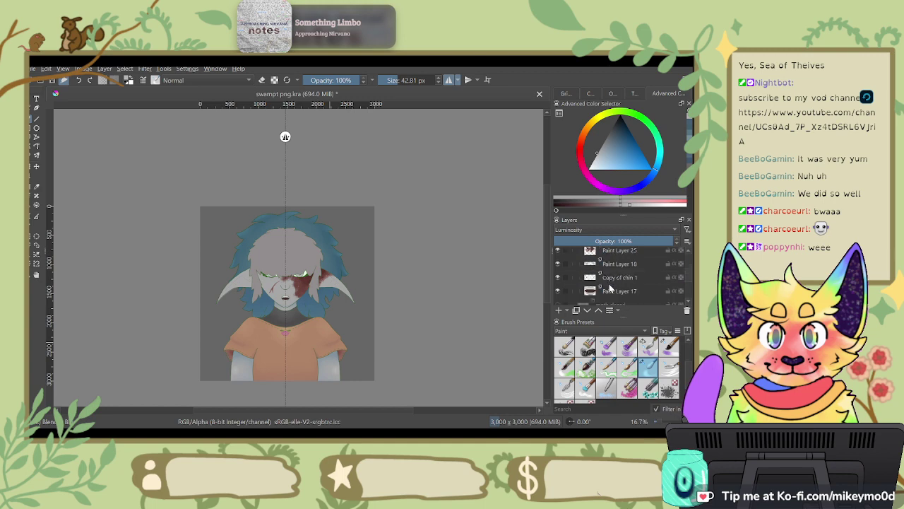
click(608, 279)
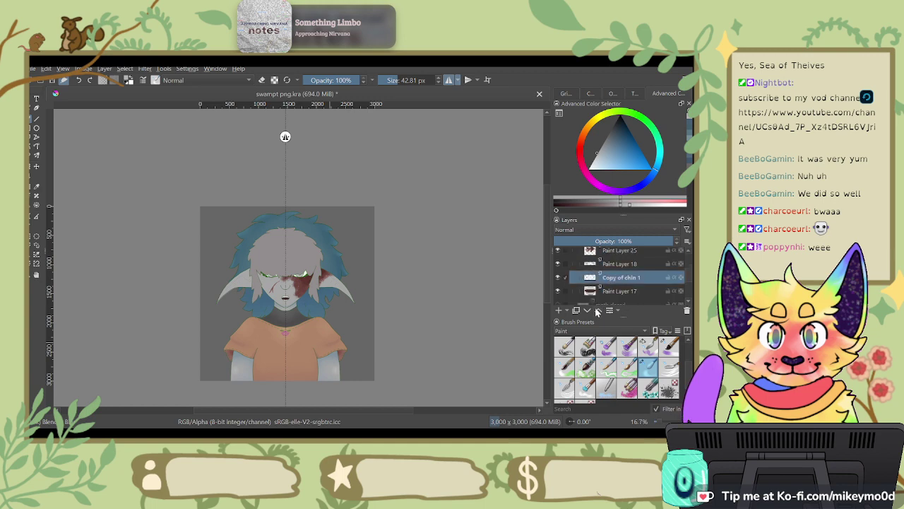
click(597, 311)
click(597, 311)
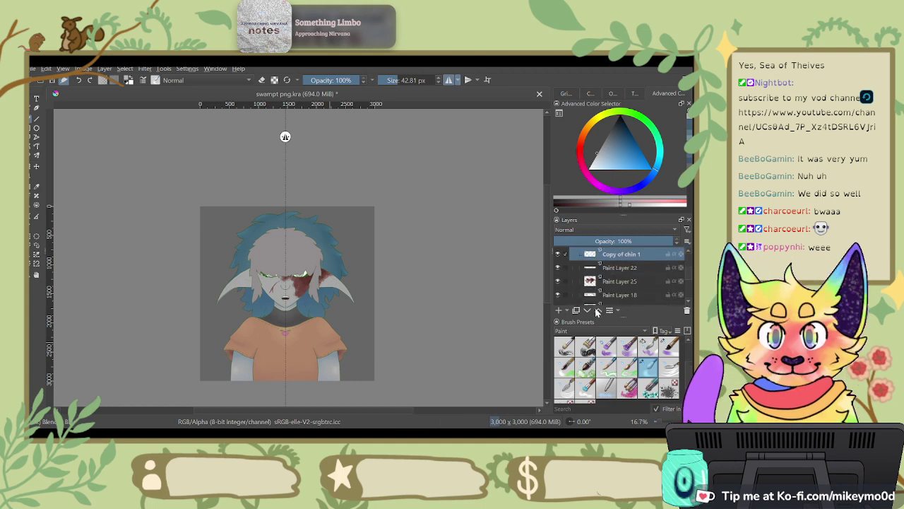
click(597, 310)
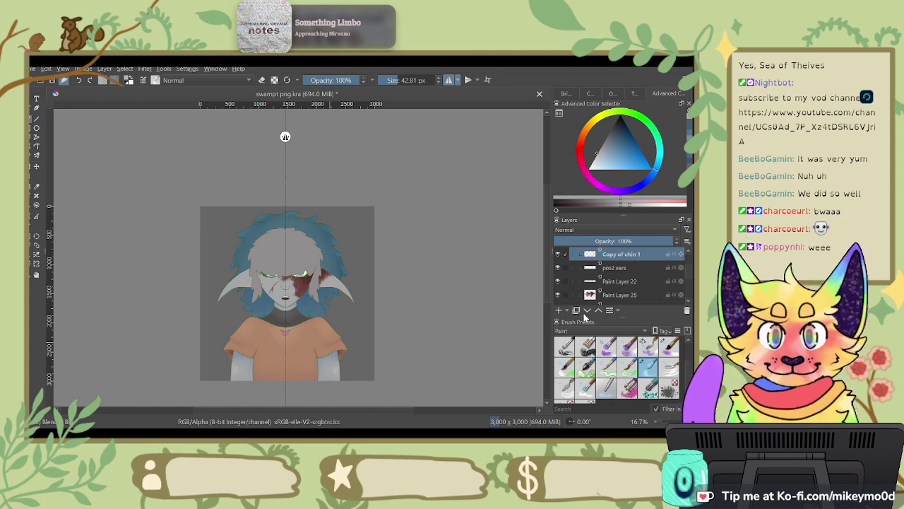
click(585, 312)
scroll(608, 300, down, 2)
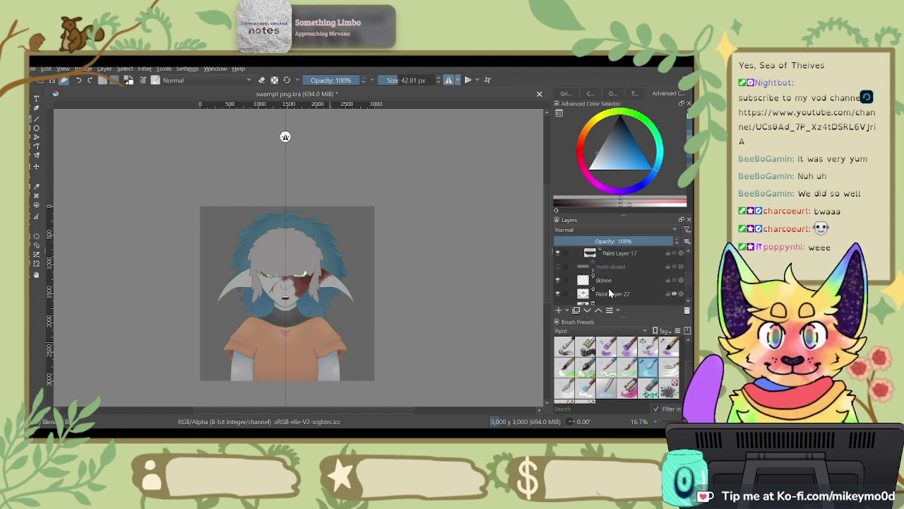
Step: Add a new paint layer between Paint Layer 22 and Paint Layer 25
scroll(611, 291, up, 2)
click(611, 284)
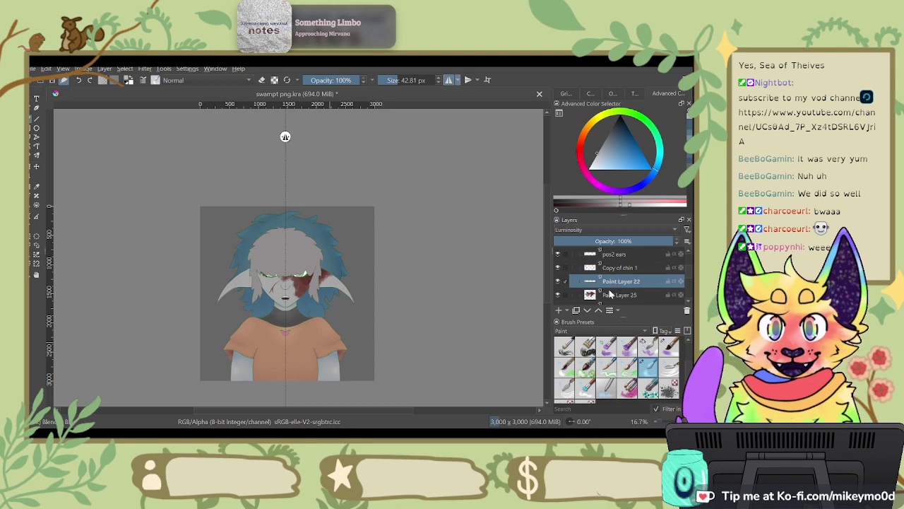
click(609, 294)
click(559, 310)
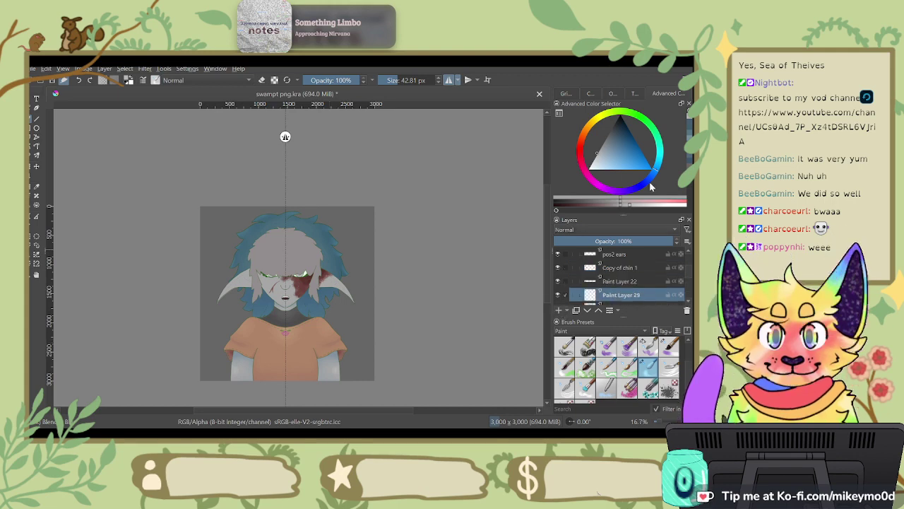
Step: Paint muted blue shadows under the fringe and along the ears with a soft wet brush, refining the ear with a 7.50 px detail brush
click(690, 126)
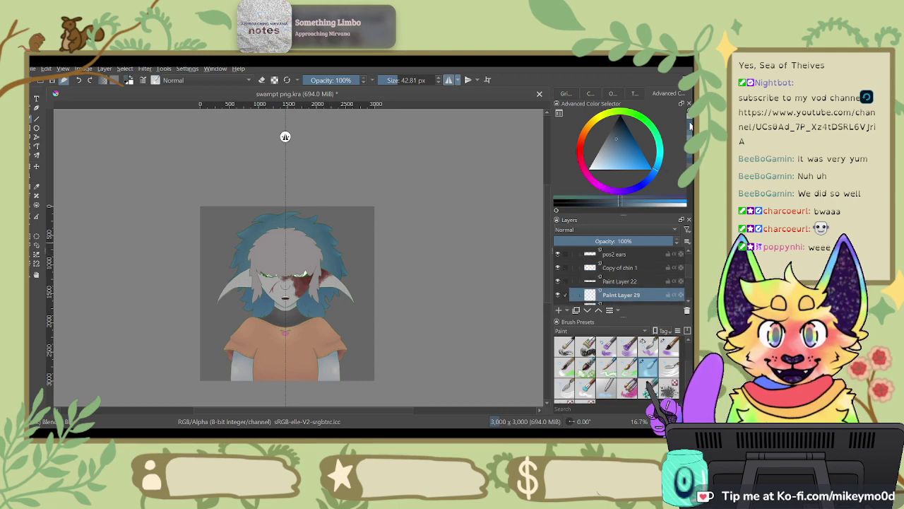
click(669, 366)
click(668, 345)
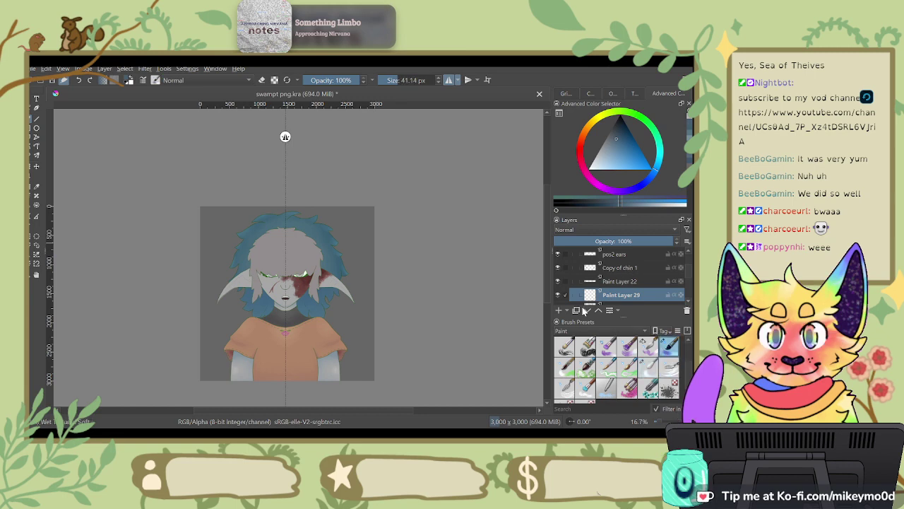
scroll(298, 253, up, 4)
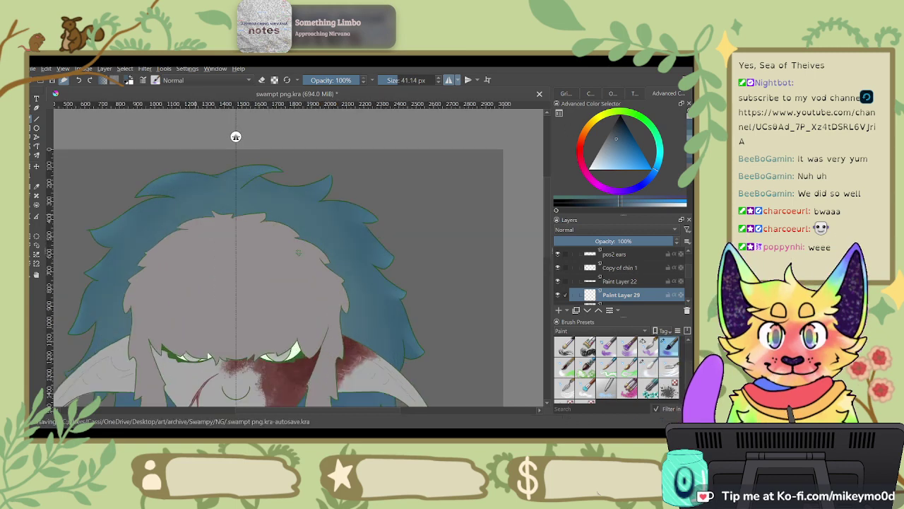
drag(298, 253, 357, 290)
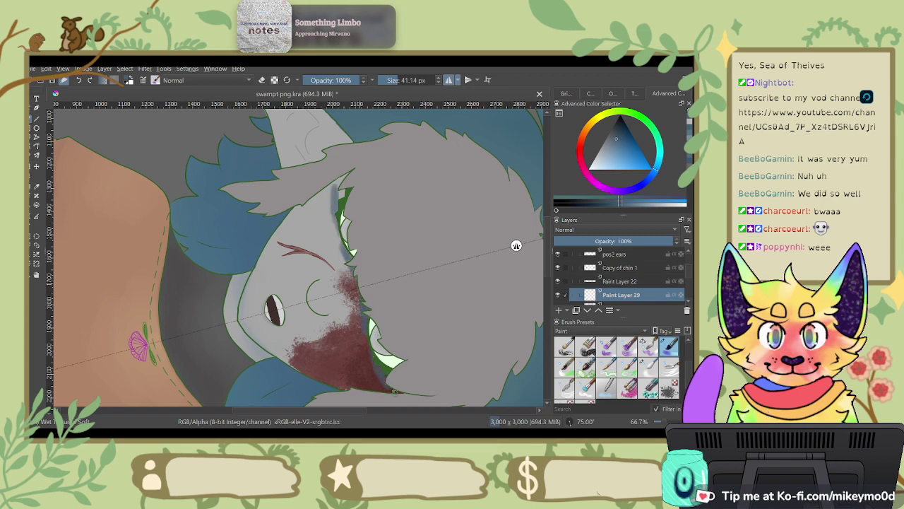
drag(516, 245, 516, 157)
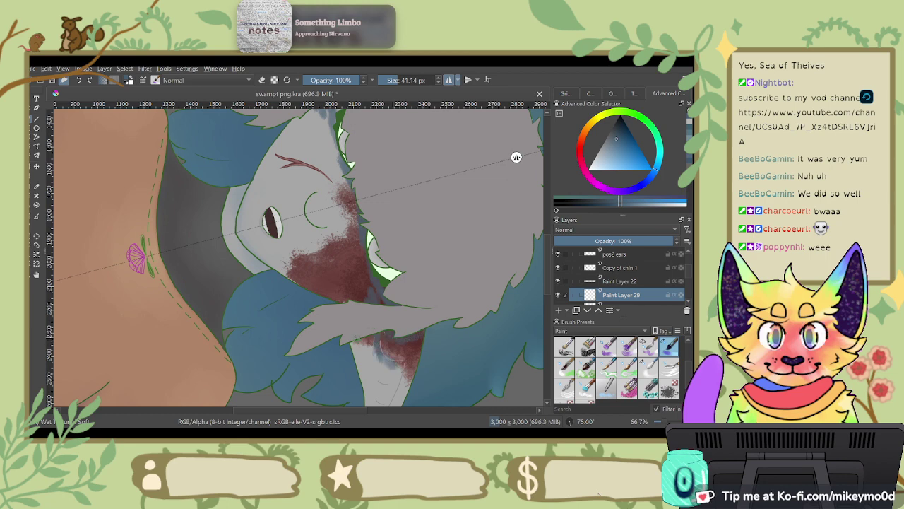
drag(516, 157, 219, 135)
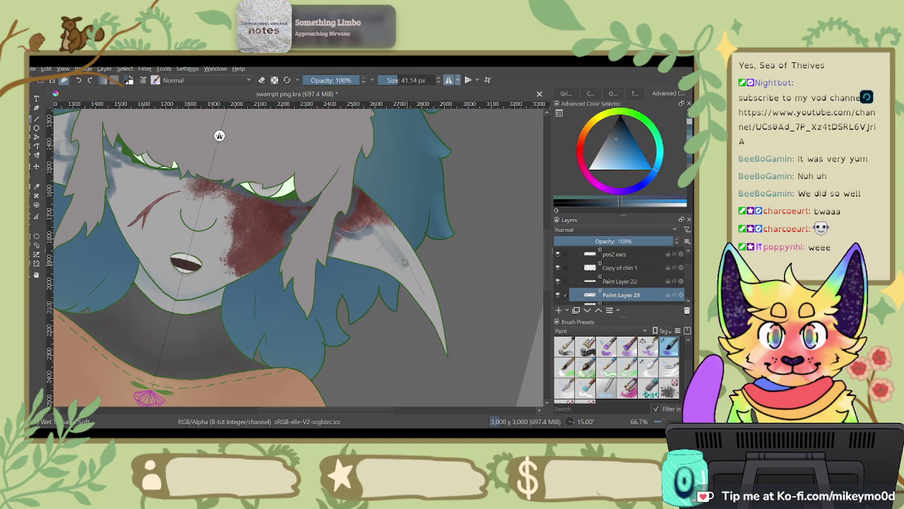
drag(401, 263, 412, 277)
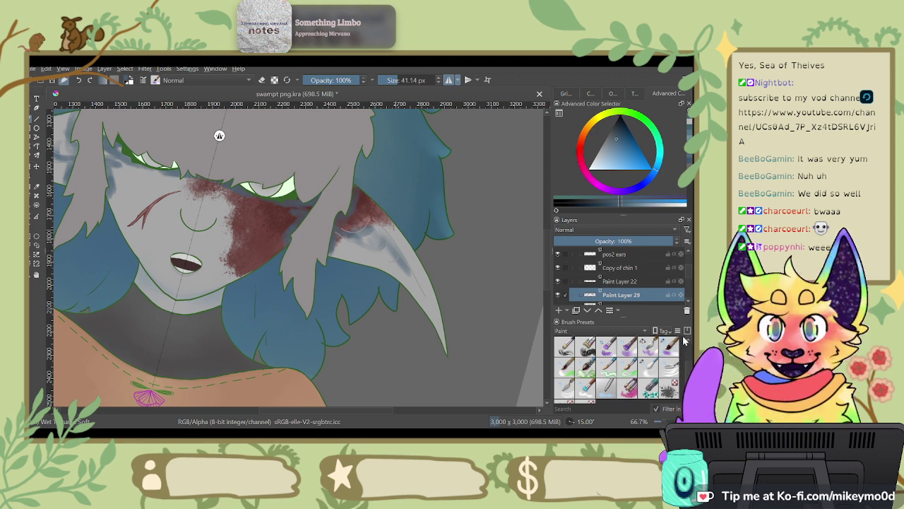
scroll(622, 363, up, 2)
click(607, 345)
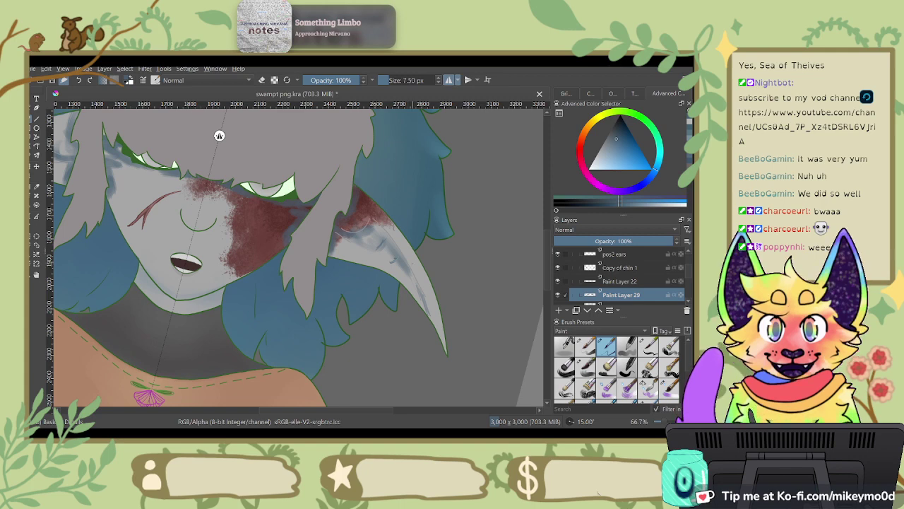
Step: Soften the blue shadows on the face and ears with the blender brush at 42.81 px
scroll(687, 380, down, 1)
scroll(664, 364, down, 2)
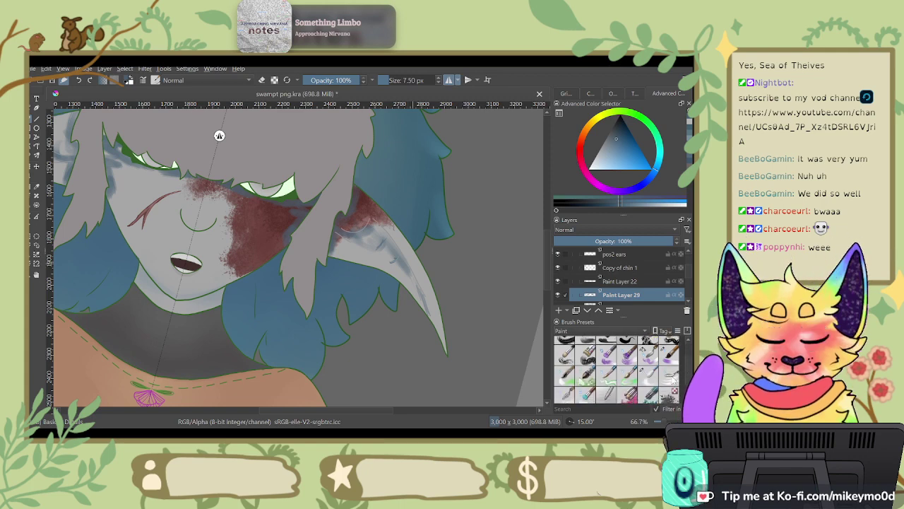
click(664, 364)
click(649, 380)
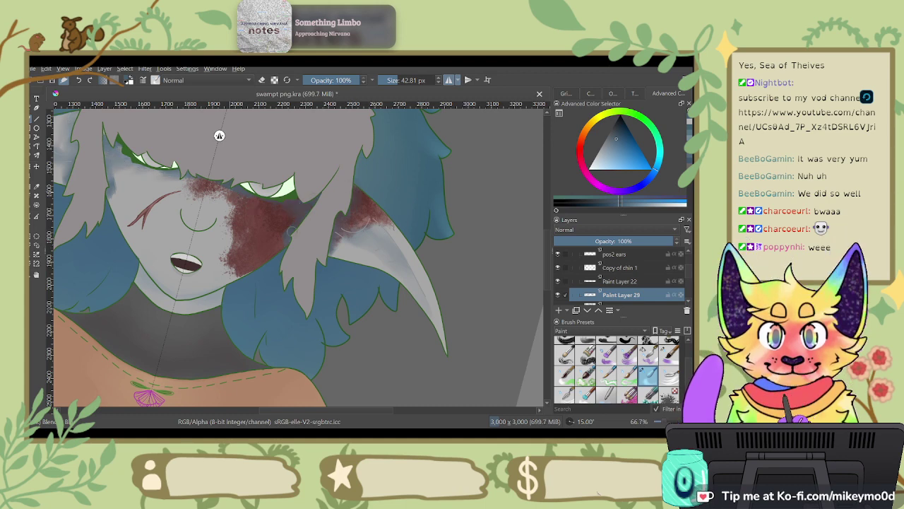
drag(219, 135, 152, 123)
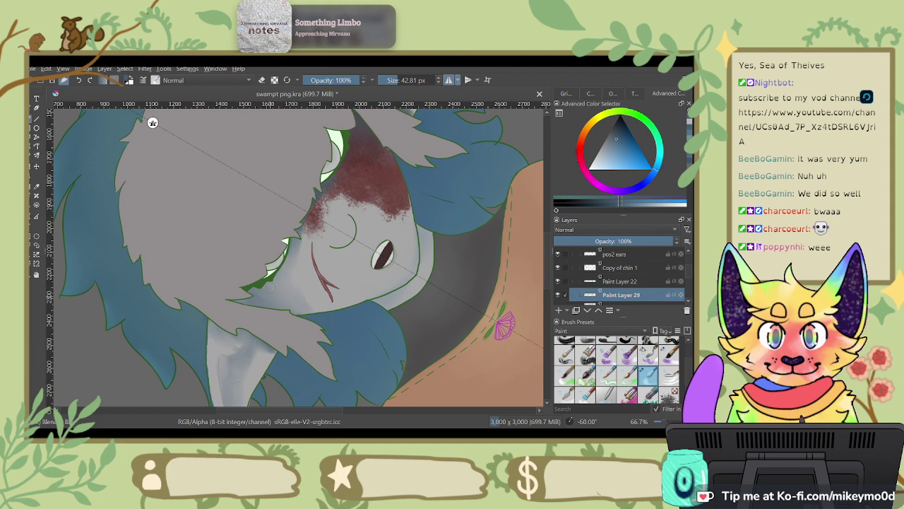
Step: Enlarge the blender brush to 91.13 px and smooth the remaining shading across the cheeks and ears
click(404, 80)
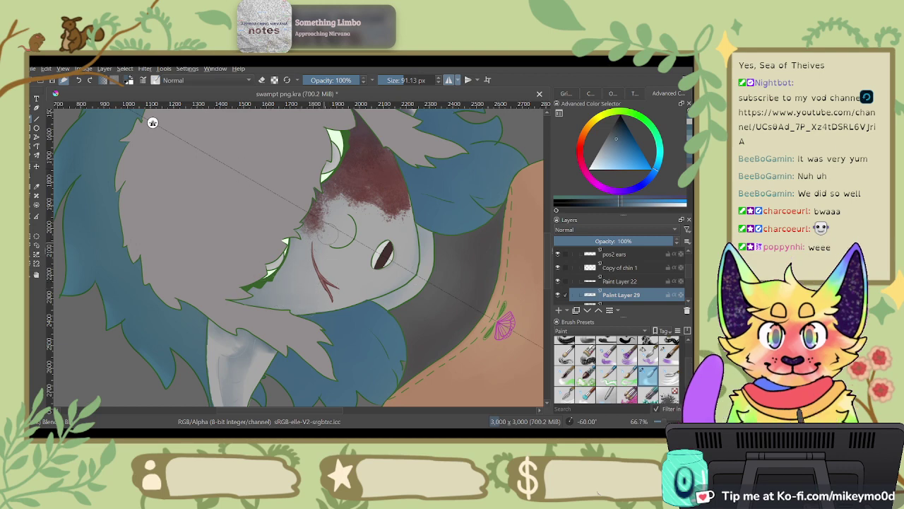
key(5)
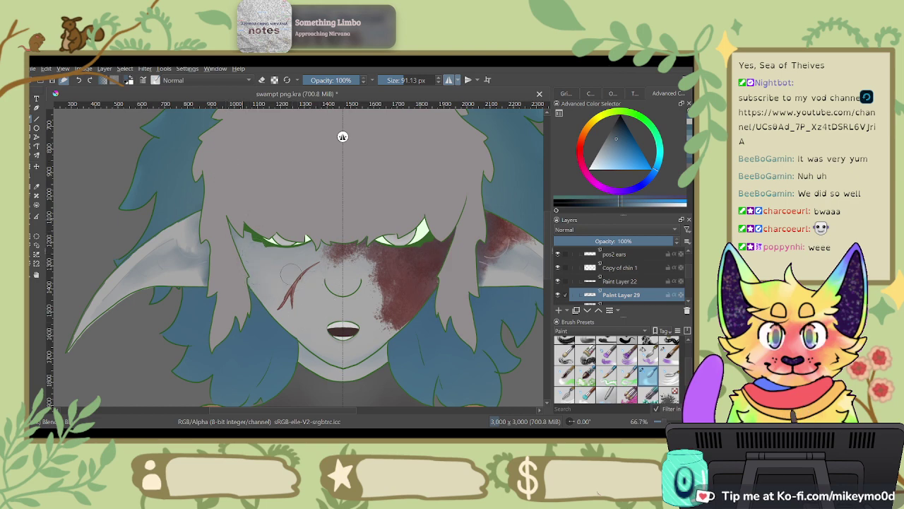
scroll(689, 266, down, 3)
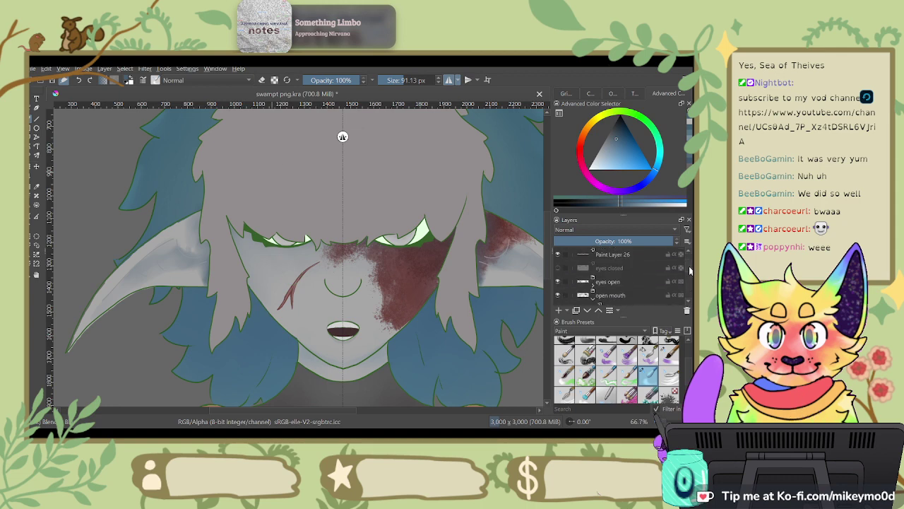
drag(688, 267, 689, 273)
drag(492, 274, 372, 286)
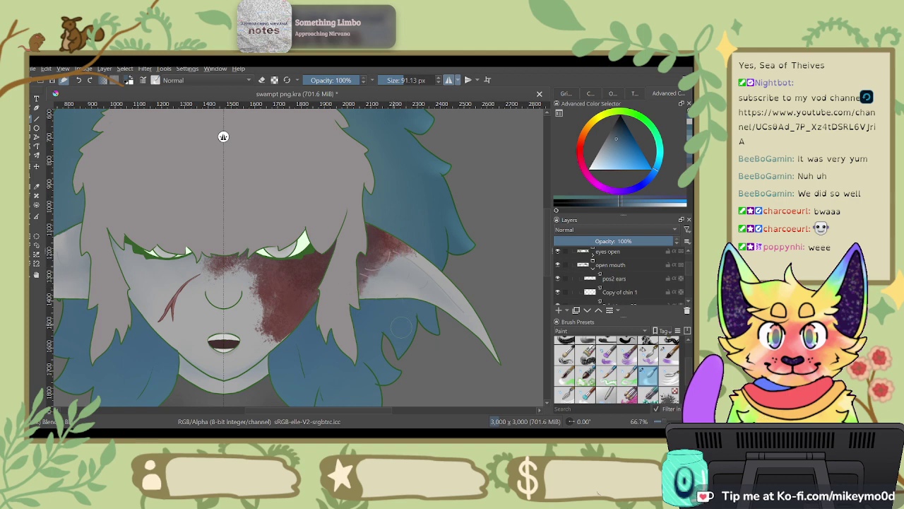
drag(421, 325, 366, 133)
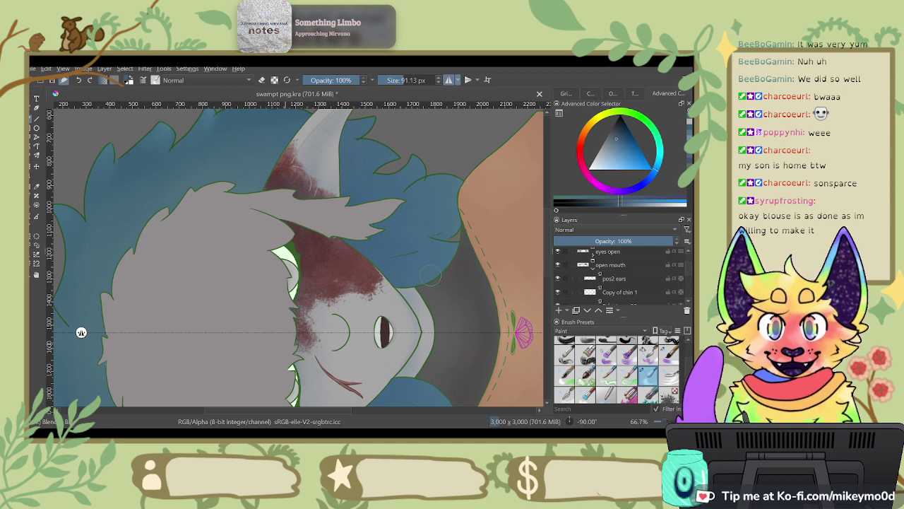
Step: Examine the shading around the bloodied eye and ear at 200% zoom, and reset the canvas rotation to 0°
click(636, 94)
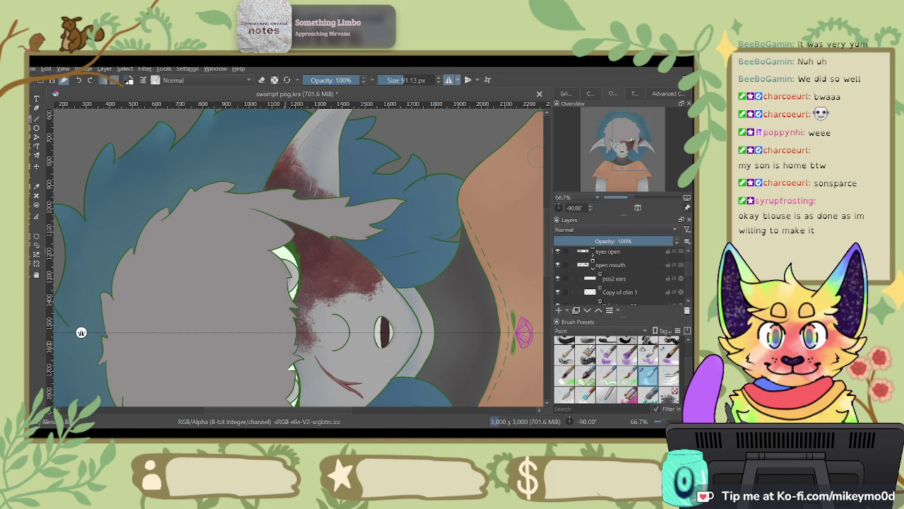
drag(626, 194, 645, 194)
drag(376, 300, 374, 406)
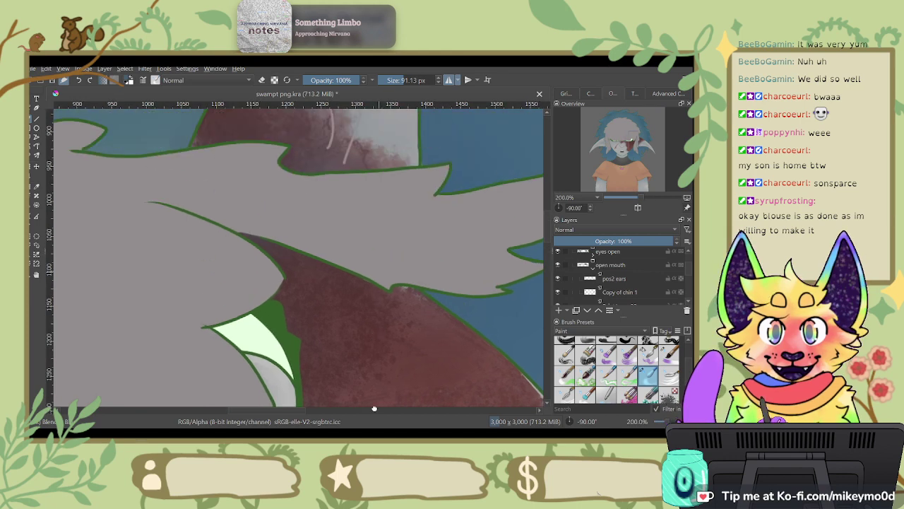
drag(407, 121, 399, 324)
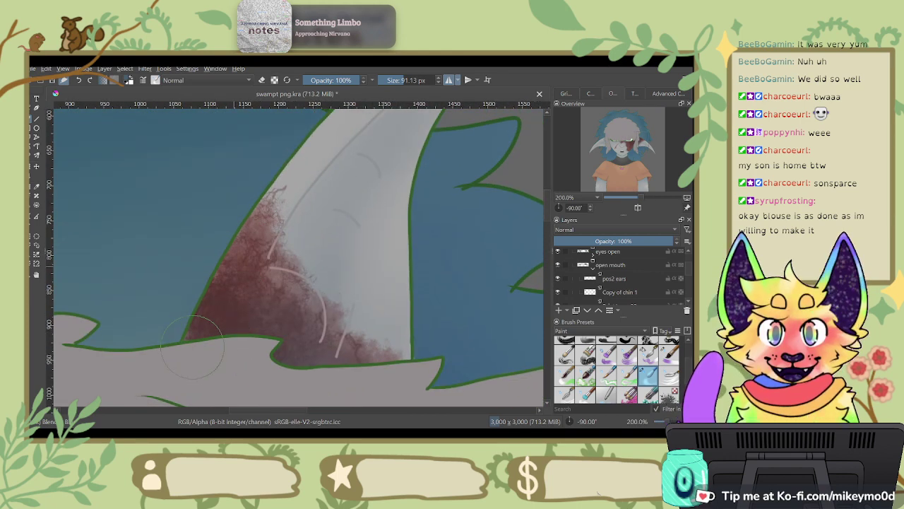
drag(411, 254, 430, 317)
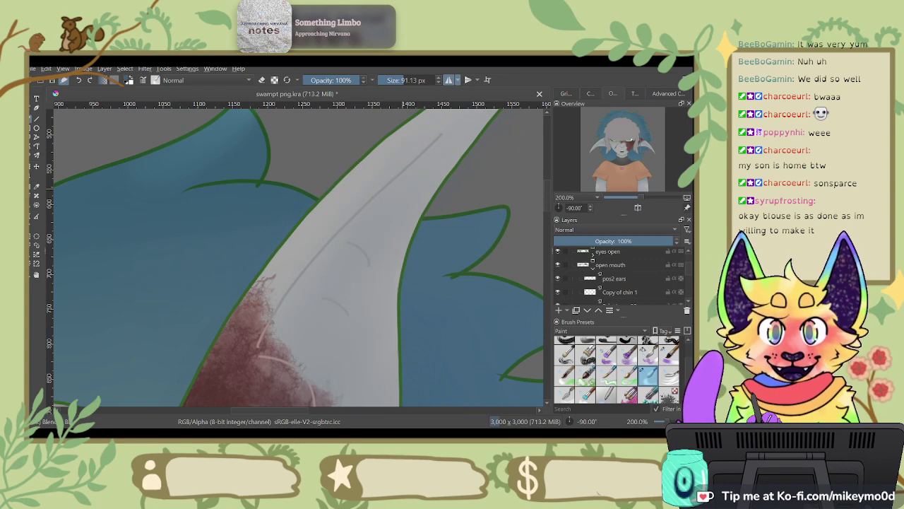
key(6)
key(6)
key(6)
key(6)
scroll(409, 316, down, 1)
drag(410, 316, 406, 250)
scroll(406, 250, down, 1)
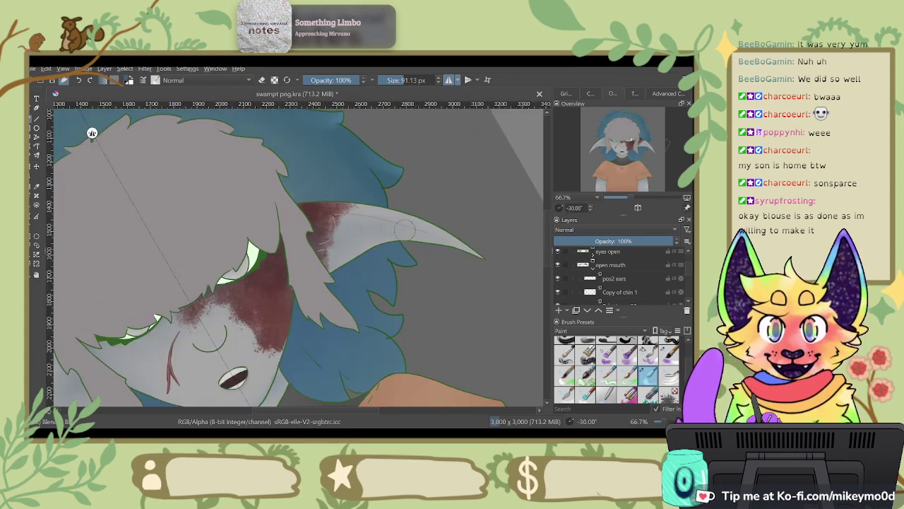
scroll(406, 250, up, 1)
key(5)
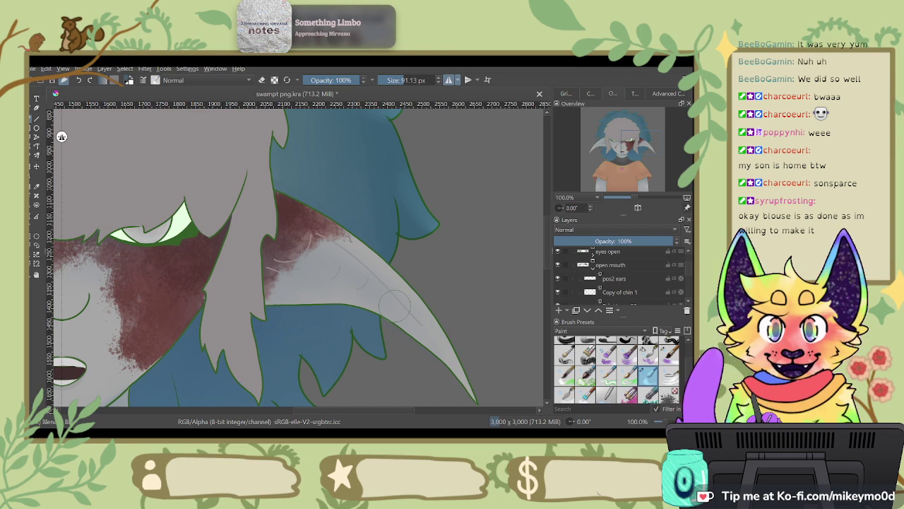
Step: Paint pale grey highlights along the ears' upper edges and at their bases with the soft wet brush at 41.14 px
click(667, 93)
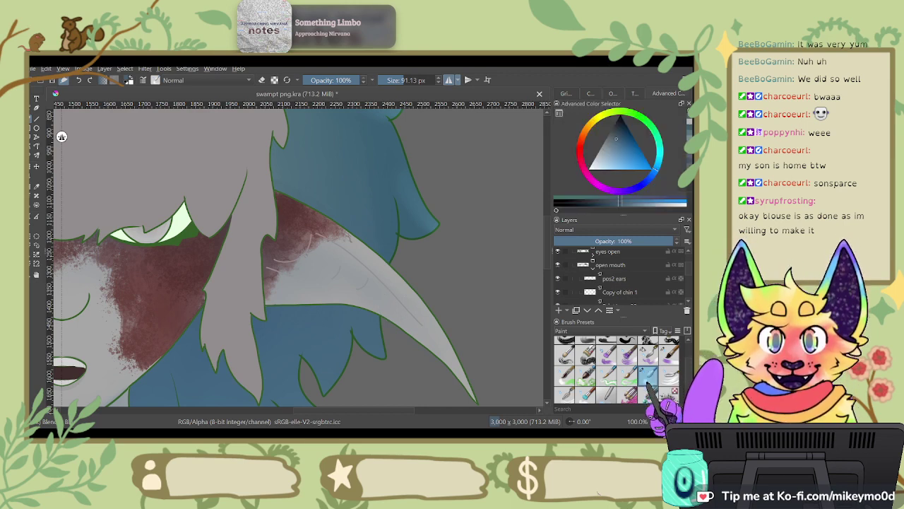
click(597, 152)
click(669, 375)
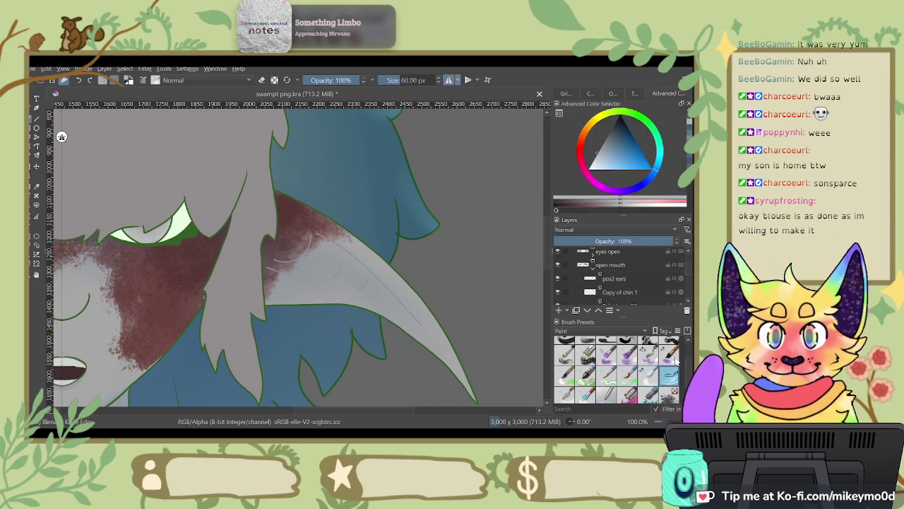
click(668, 355)
mouse_move(349, 224)
mouse_down()
mouse_move(366, 241)
mouse_move(293, 196)
mouse_move(382, 253)
mouse_move(445, 322)
mouse_move(480, 392)
mouse_up()
drag(286, 191, 291, 214)
mouse_move(391, 235)
mouse_down()
mouse_move(518, 183)
mouse_move(539, 196)
mouse_up()
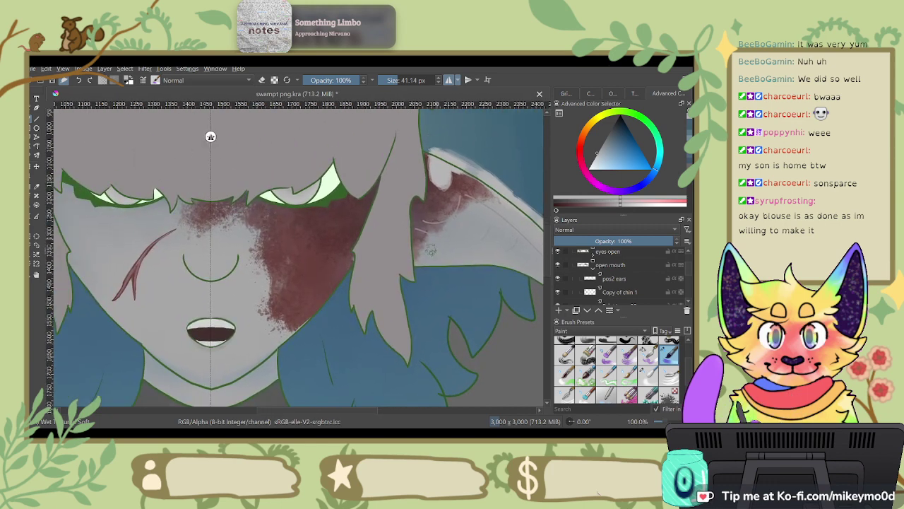
mouse_move(431, 250)
mouse_down()
mouse_move(422, 275)
mouse_move(422, 267)
mouse_up()
Step: Dab pale grey highlights onto both cheeks and the nose with the soft wet brush
drag(343, 284, 455, 287)
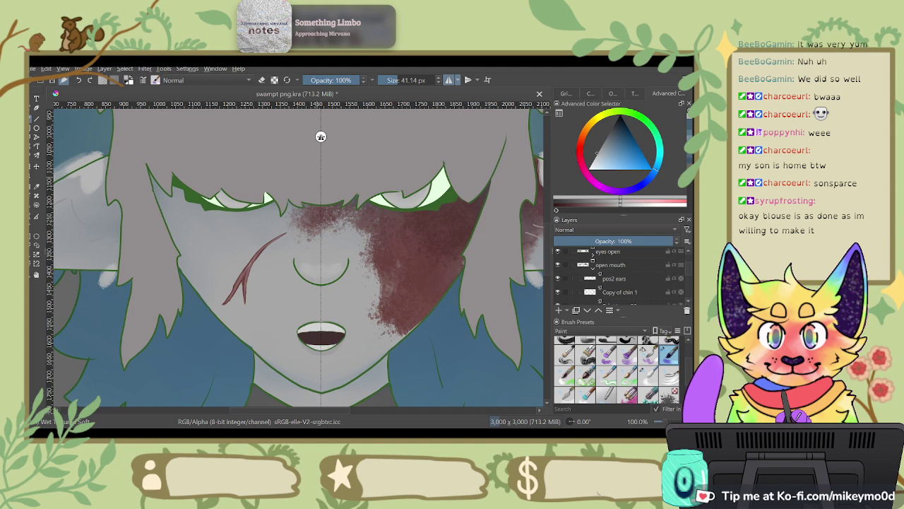
drag(321, 137, 80, 292)
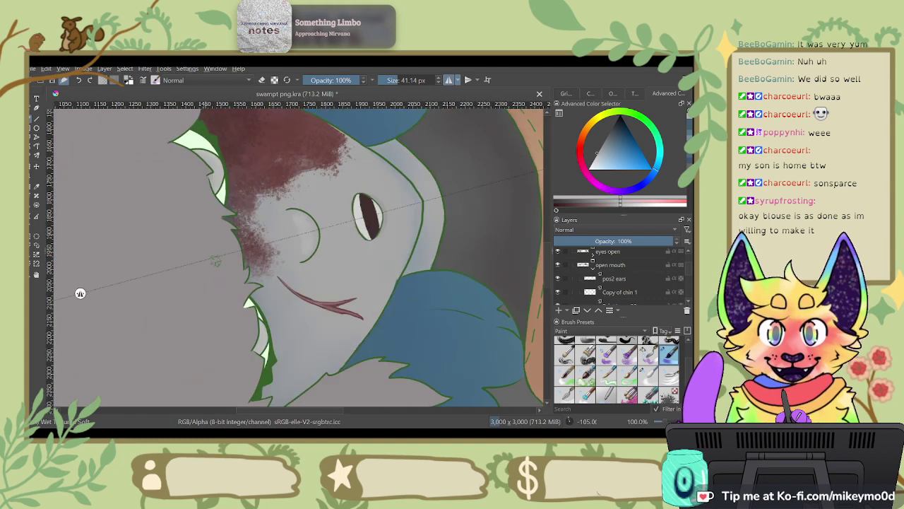
mouse_move(284, 137)
mouse_down()
mouse_move(306, 177)
mouse_move(288, 177)
mouse_move(286, 157)
mouse_up()
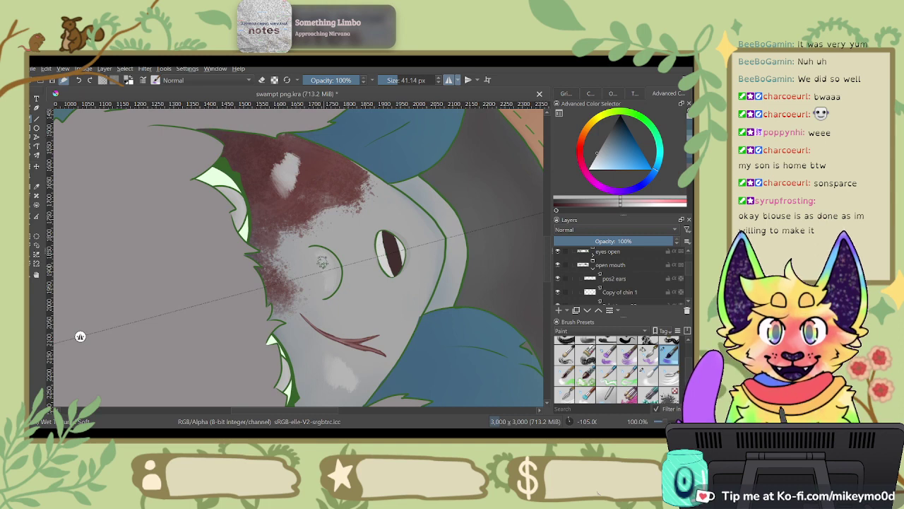
Step: Switch to the blender brush at 67.74 px and soften the highlights on the nose and both cheeks
key(slash)
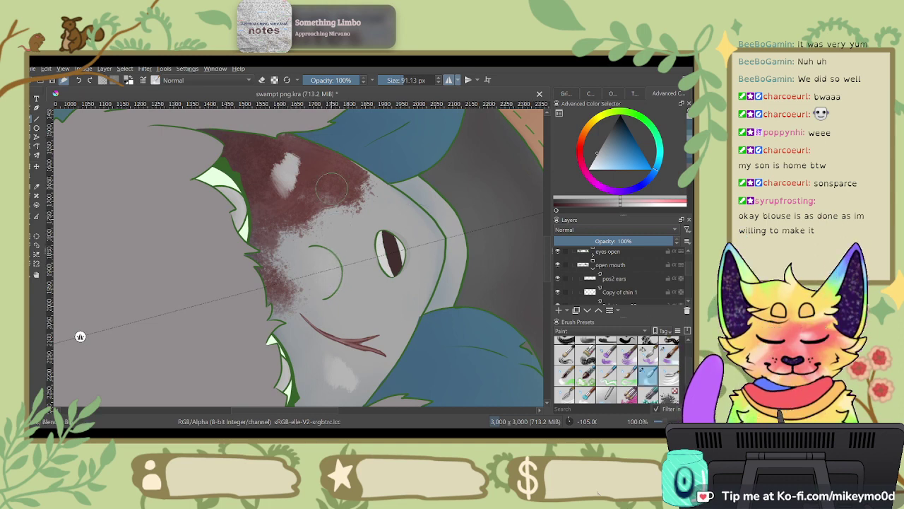
shift+drag(331, 189, 323, 189)
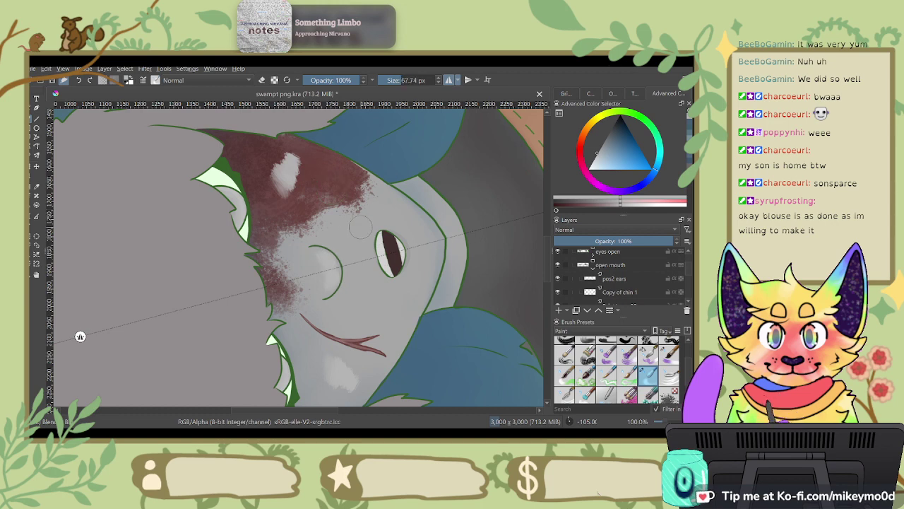
mouse_move(330, 274)
mouse_down()
mouse_move(322, 262)
mouse_move(332, 277)
mouse_up()
drag(80, 336, 347, 133)
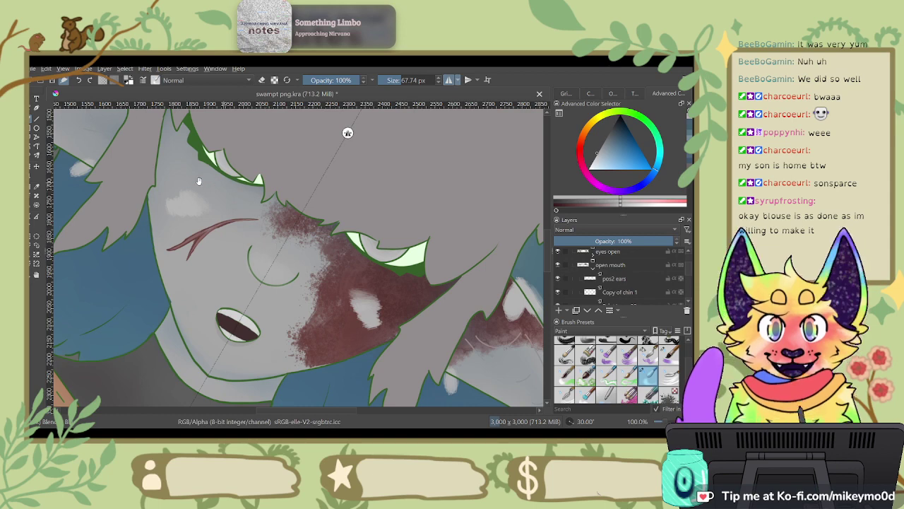
mouse_move(185, 200)
mouse_down()
mouse_move(173, 210)
mouse_move(206, 195)
mouse_up()
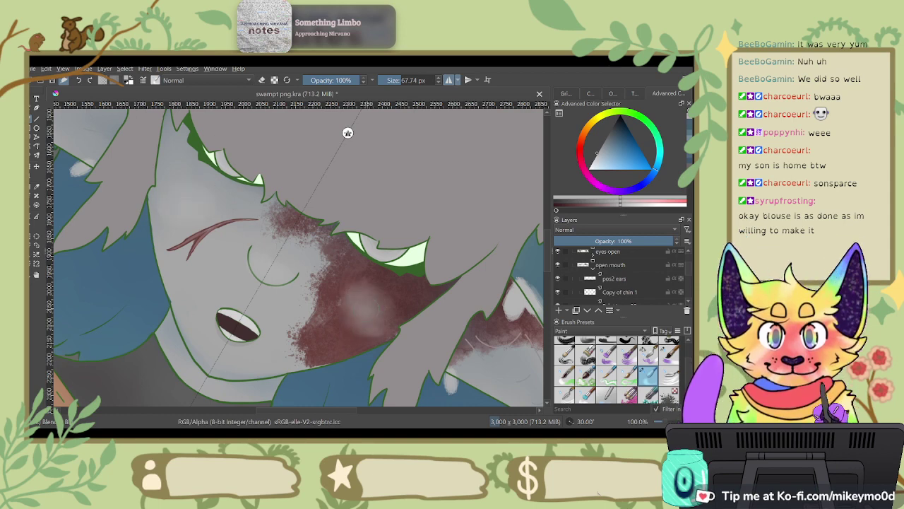
mouse_move(346, 289)
mouse_down()
mouse_move(374, 328)
mouse_move(374, 292)
mouse_move(394, 305)
mouse_move(379, 316)
mouse_move(344, 289)
mouse_move(371, 331)
mouse_move(386, 324)
mouse_move(351, 289)
mouse_up()
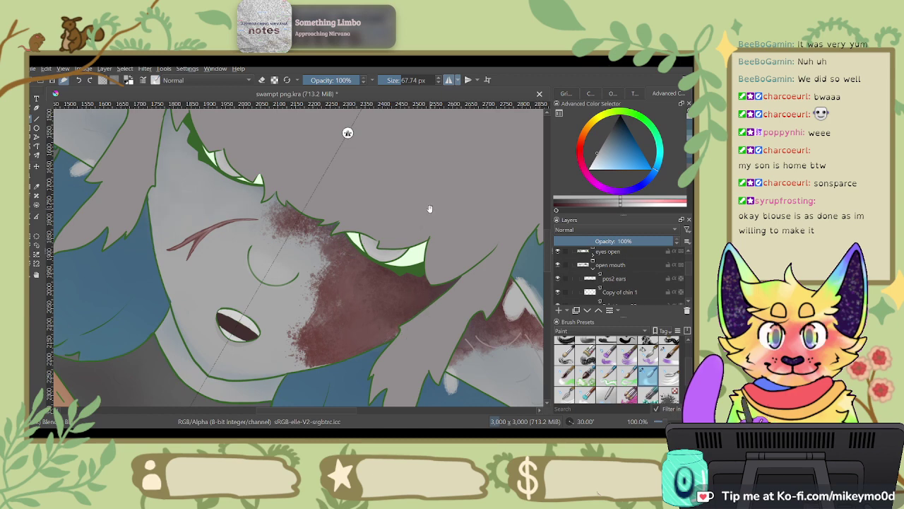
Step: Blend the ear highlights from the bloodied base down to the tip, including the spot under the ear
drag(429, 208, 417, 185)
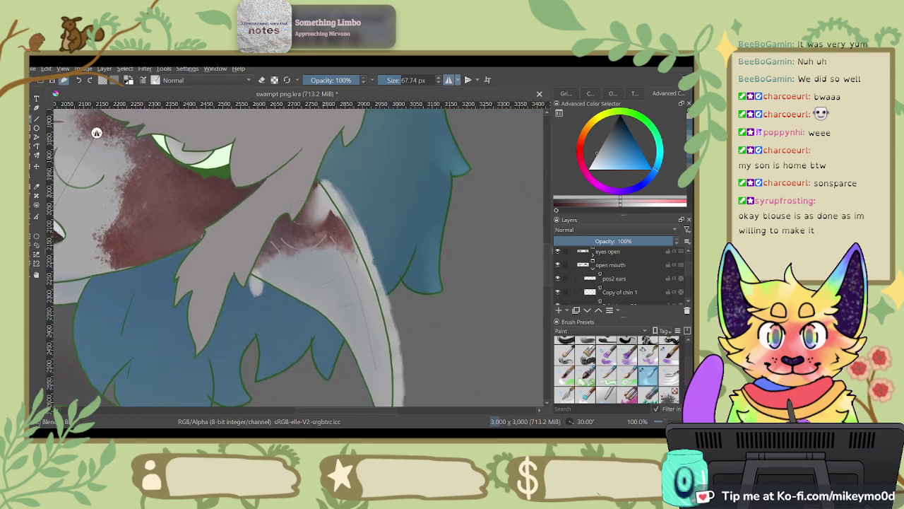
mouse_move(304, 211)
mouse_down()
mouse_move(319, 217)
mouse_move(315, 182)
mouse_up()
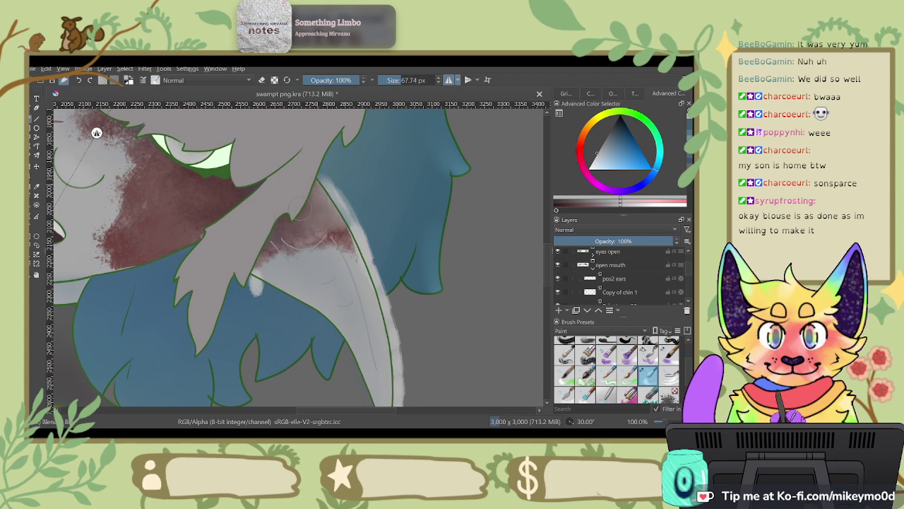
mouse_move(332, 212)
mouse_down()
mouse_move(363, 248)
mouse_move(323, 188)
mouse_up()
mouse_move(362, 233)
mouse_down()
mouse_move(342, 185)
mouse_move(356, 199)
mouse_up()
drag(367, 248, 374, 293)
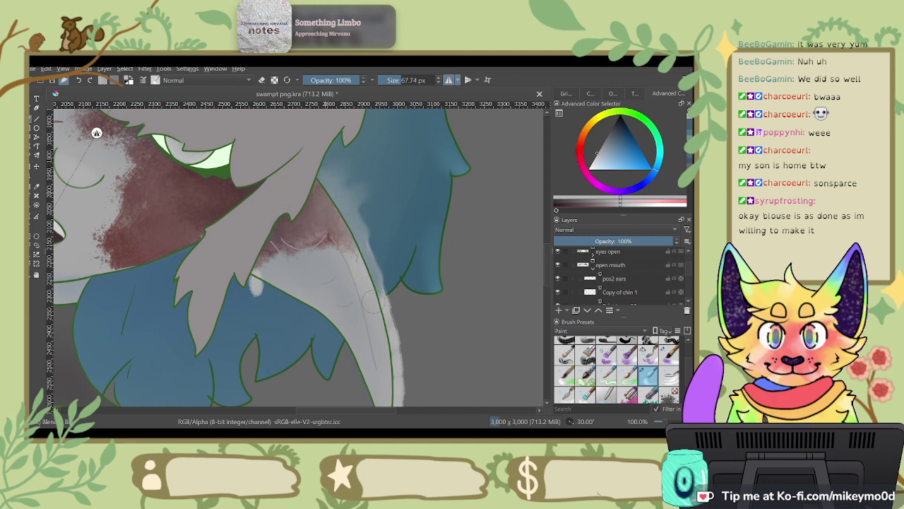
drag(383, 341, 389, 259)
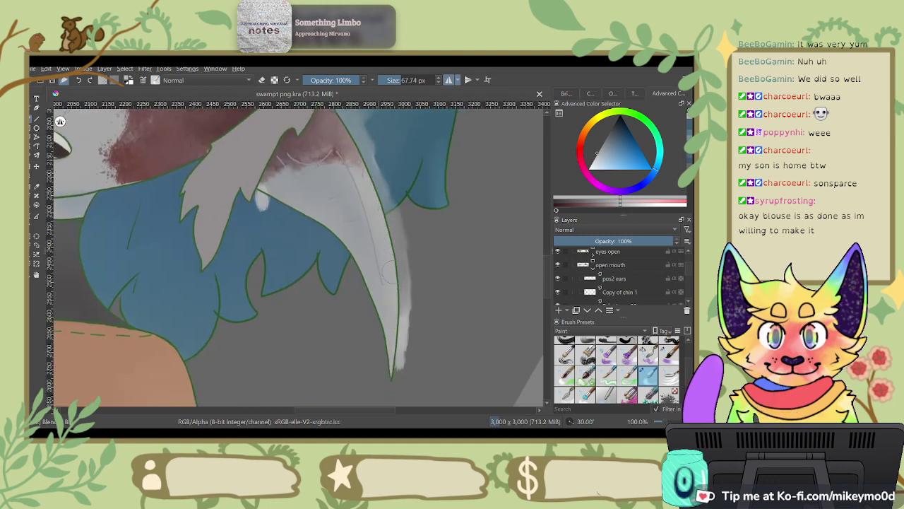
drag(402, 330, 409, 373)
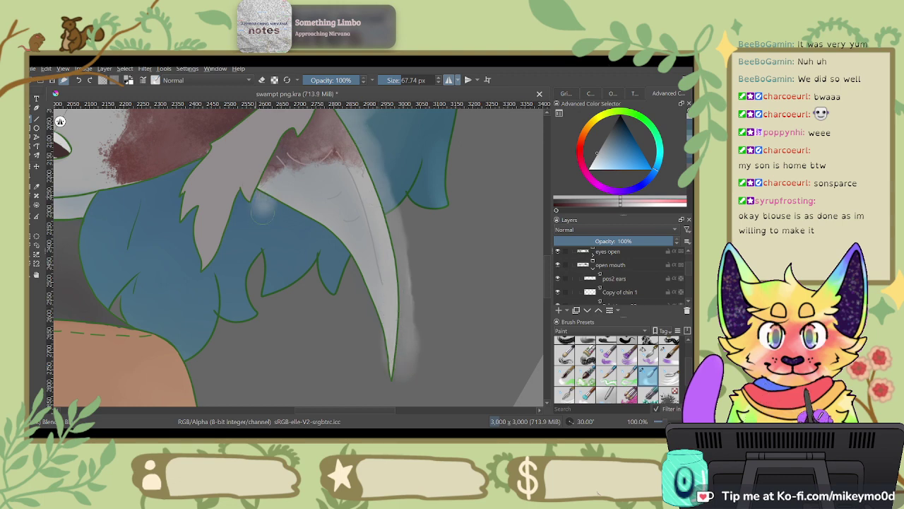
drag(262, 198, 263, 212)
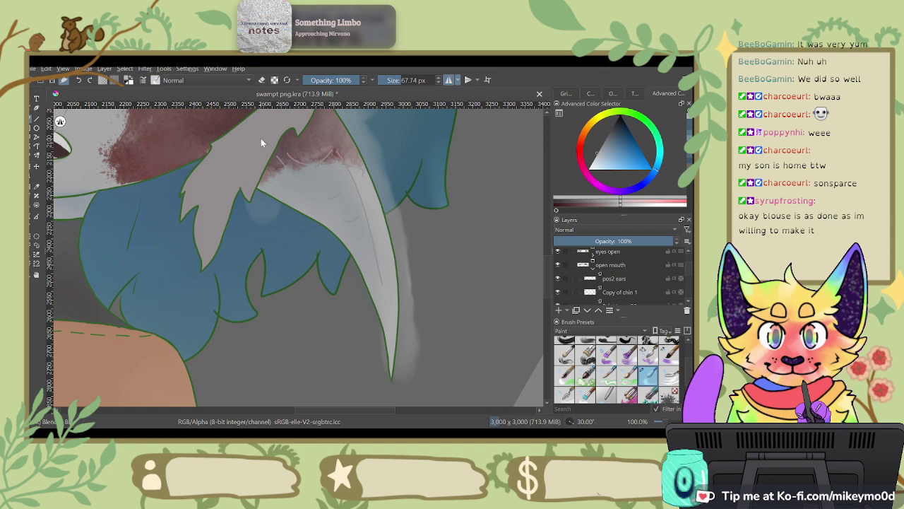
Step: Turn on inherit alpha for the highlight layer, Paint Layer 29, and continue blending the ear highlights
scroll(688, 276, down, 1)
scroll(689, 270, down, 3)
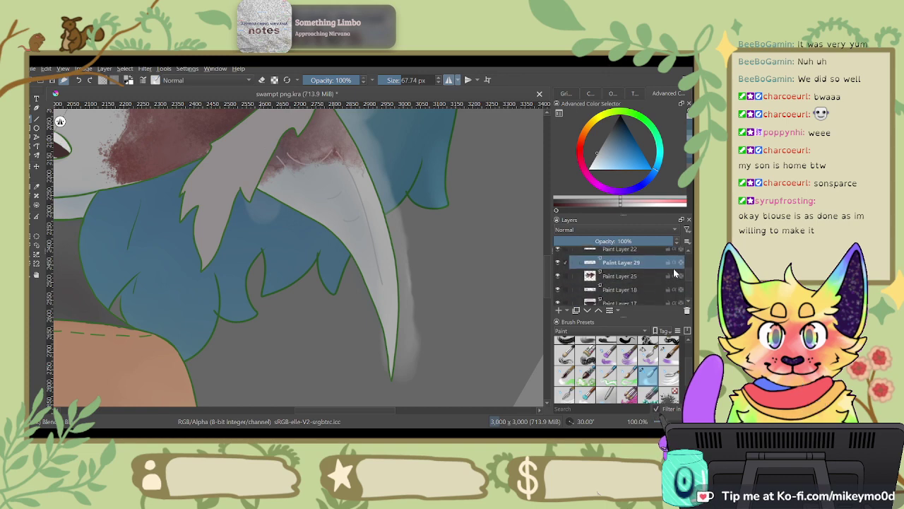
click(674, 264)
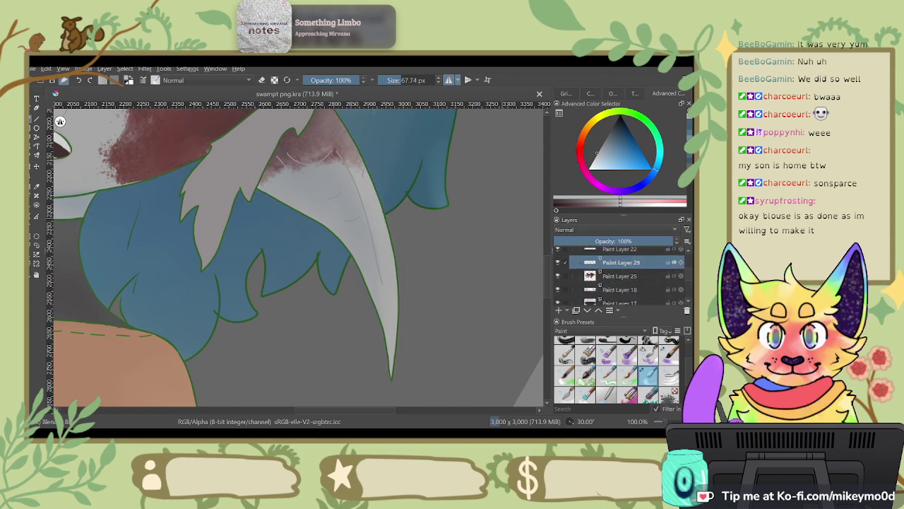
drag(389, 174, 430, 270)
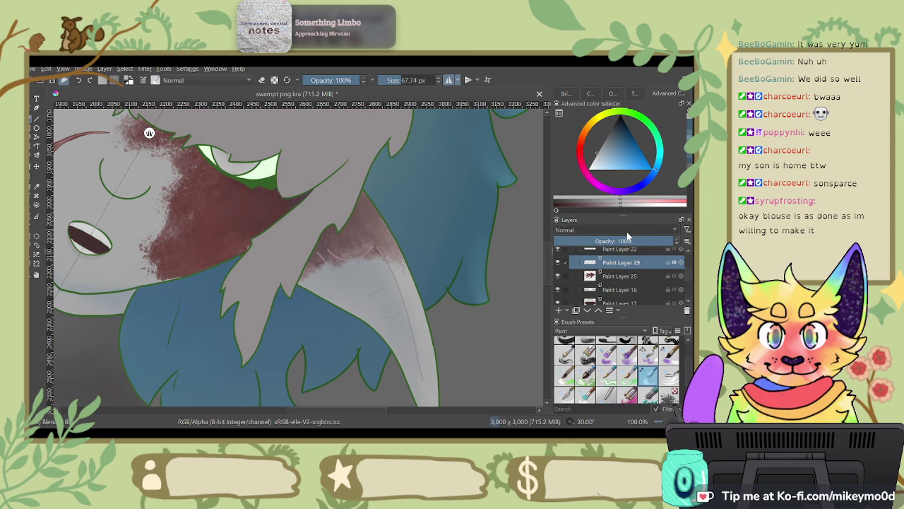
Step: Try the Overlay blending mode on the highlight layer, check the face and ears with the canvas upright, and undo the recent changes
scroll(630, 230, down, 1)
scroll(628, 272, down, 3)
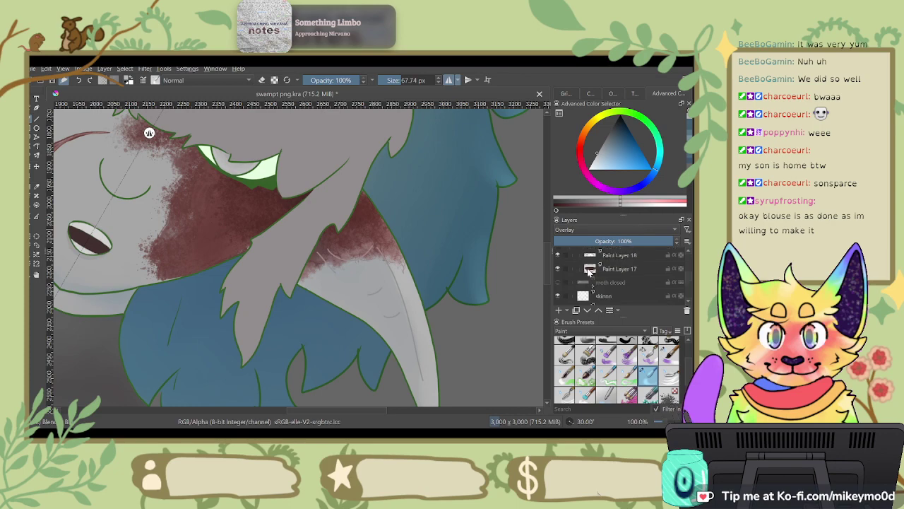
scroll(180, 166, down, 3)
key(4)
key(4)
key(4)
key(4)
key(plus)
key(plus)
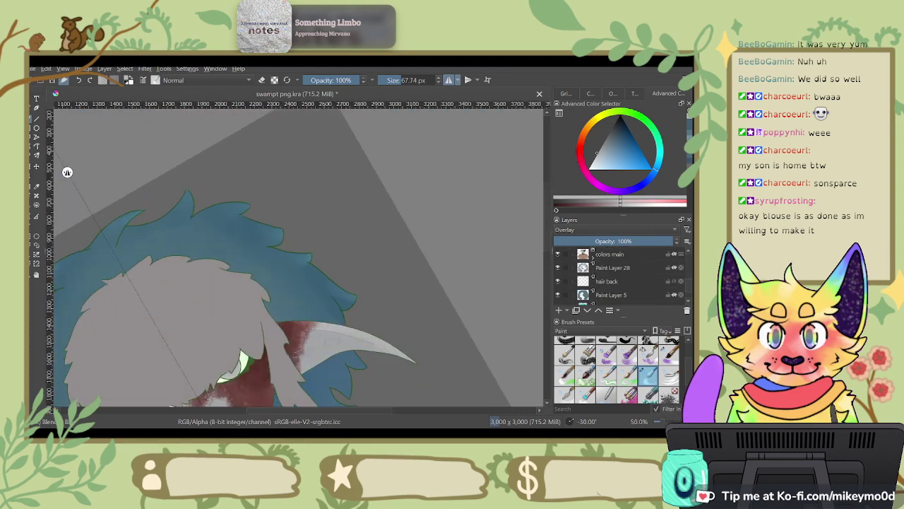
key(5)
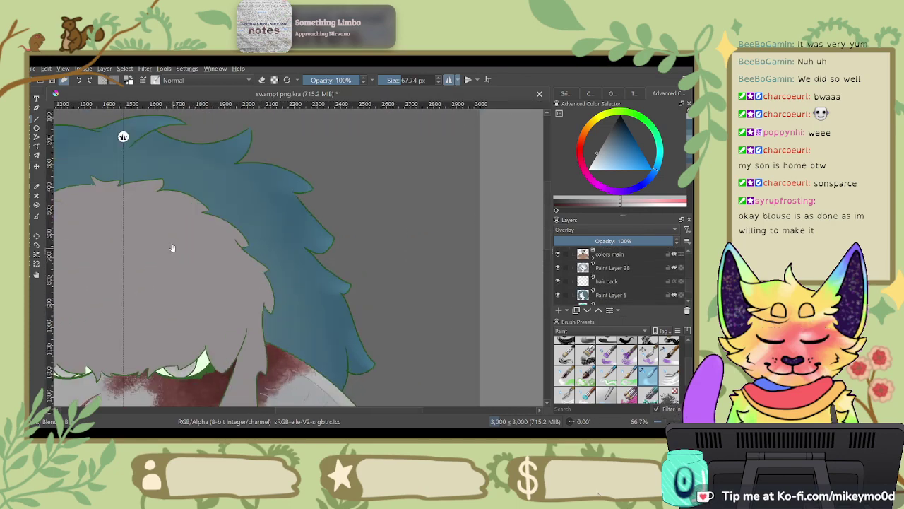
drag(172, 248, 296, 141)
drag(455, 234, 477, 229)
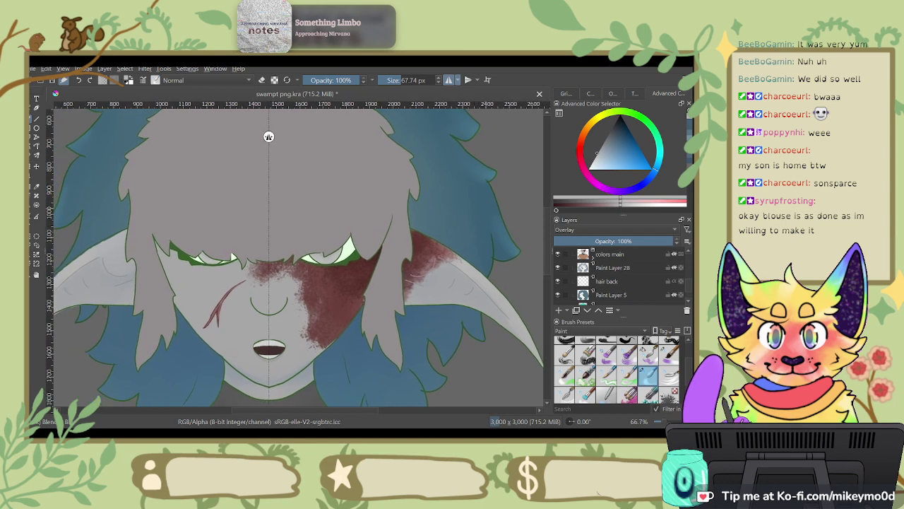
key(ctrl+z)
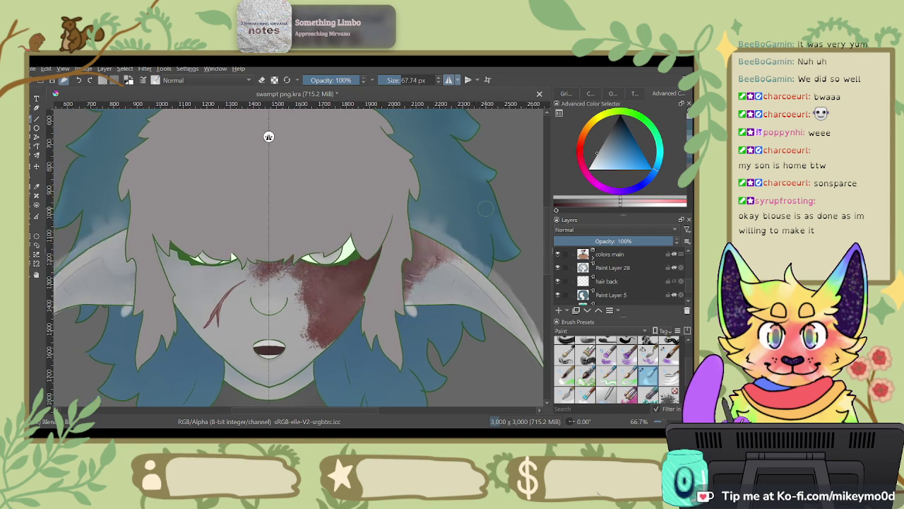
Step: Set the highlight layer's blending mode to Overlay and turn on inherit alpha for Paint Layer 29
click(599, 233)
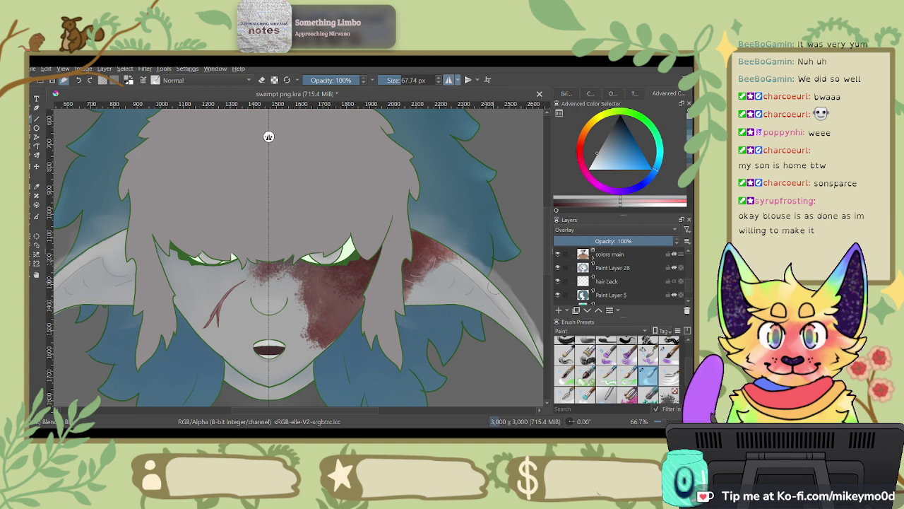
drag(518, 274, 463, 238)
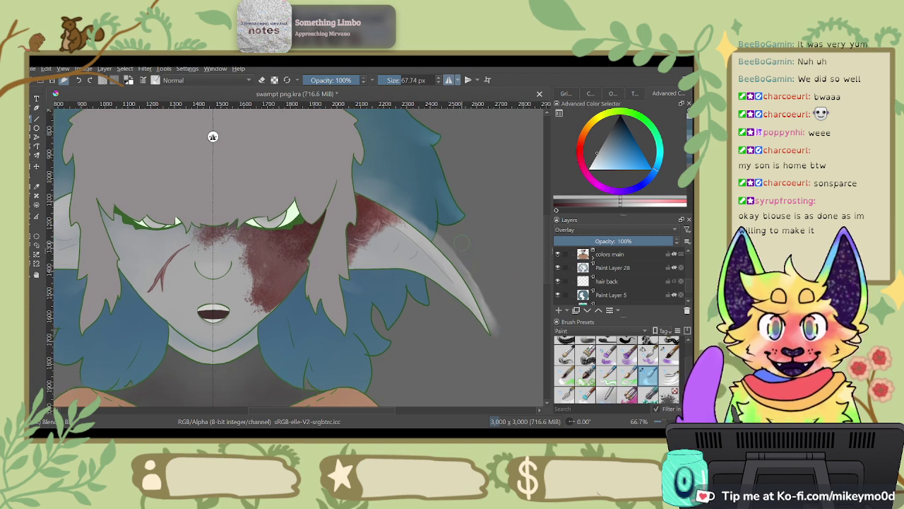
scroll(630, 280, up, 3)
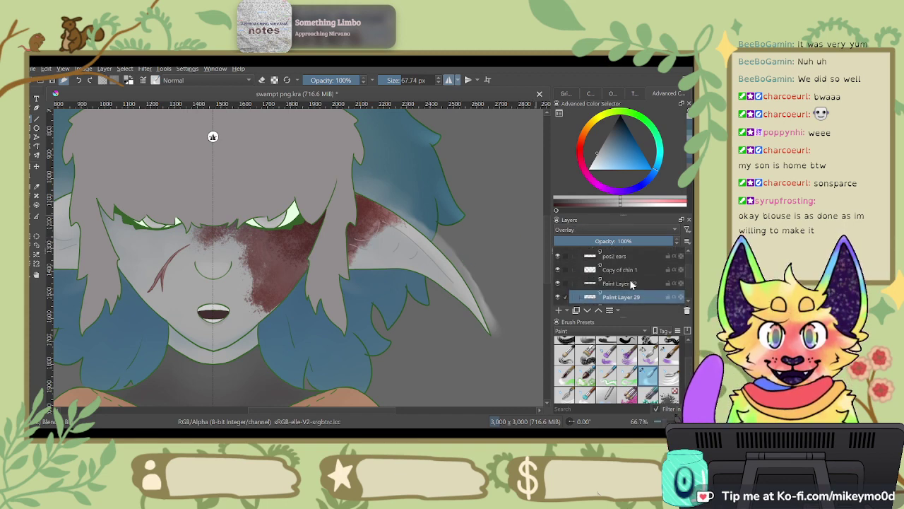
click(674, 298)
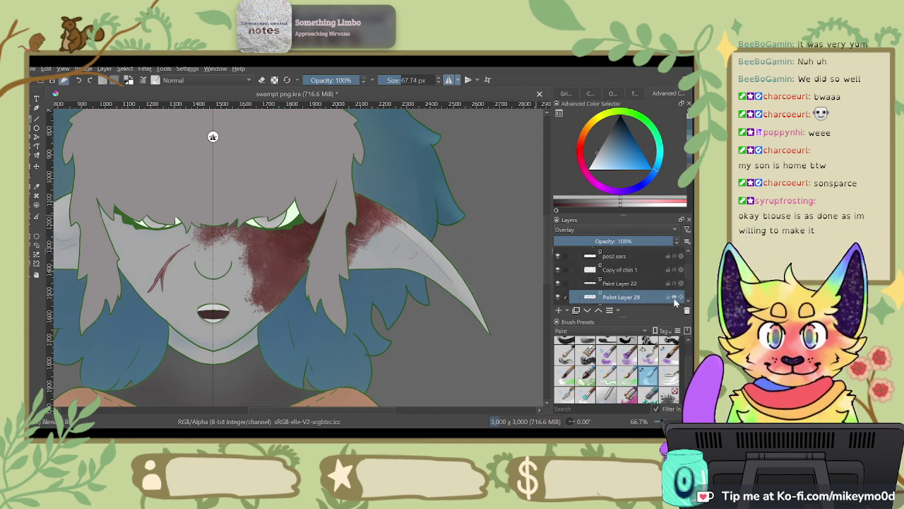
Step: Select the soft wet brush at 41.14 px and sample colours for the face highlights
click(616, 138)
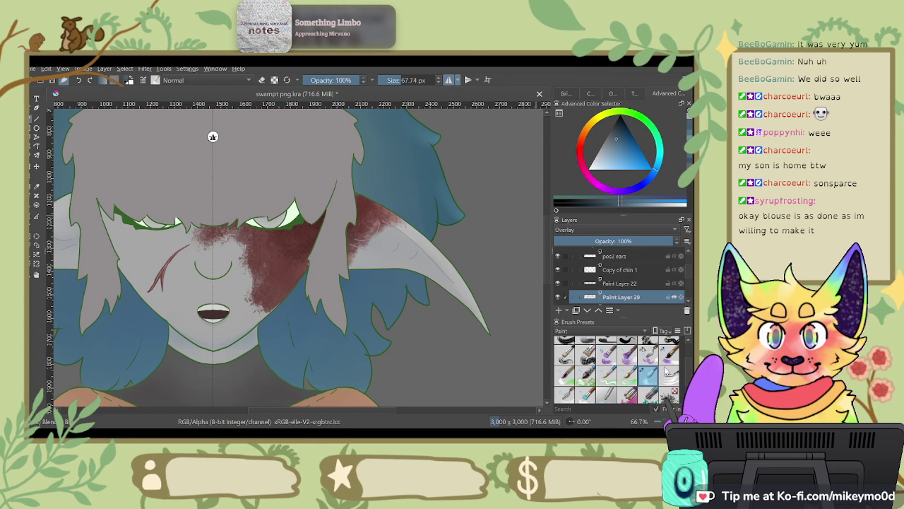
click(669, 353)
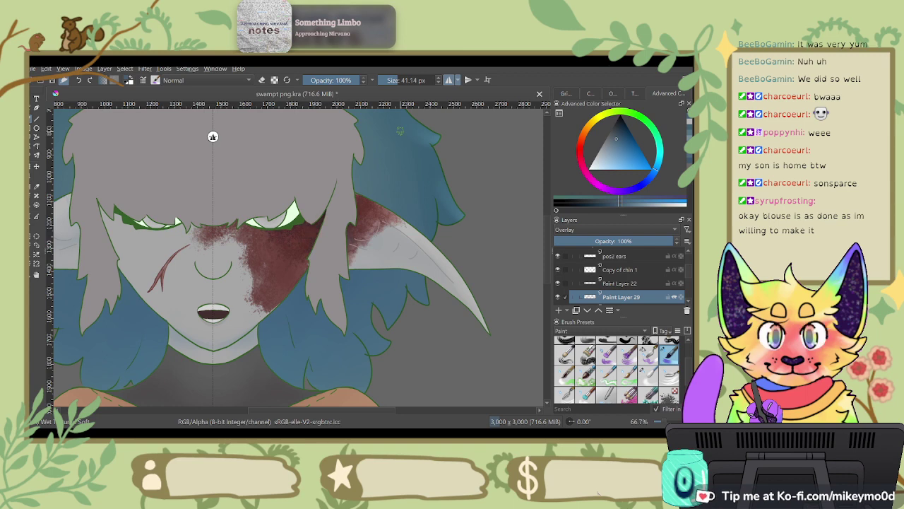
ctrl+click(213, 137)
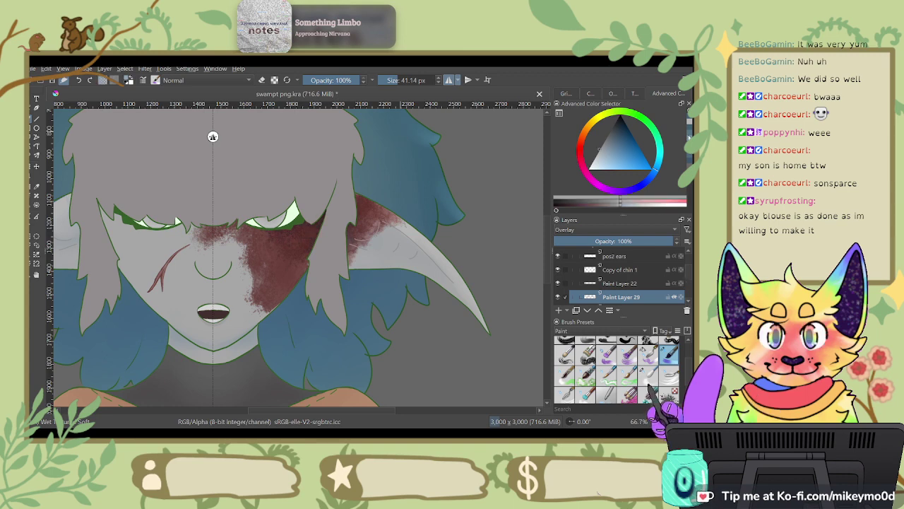
ctrl+click(213, 137)
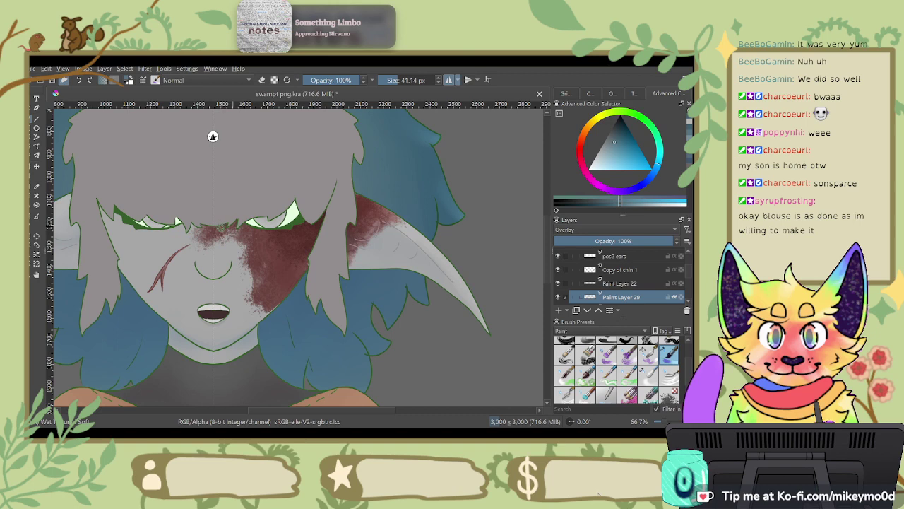
Step: Examine the shading and highlights on the bloodied side of the face and ear with the canvas rotated
key(6)
key(6)
key(6)
key(6)
key(6)
key(6)
key(6)
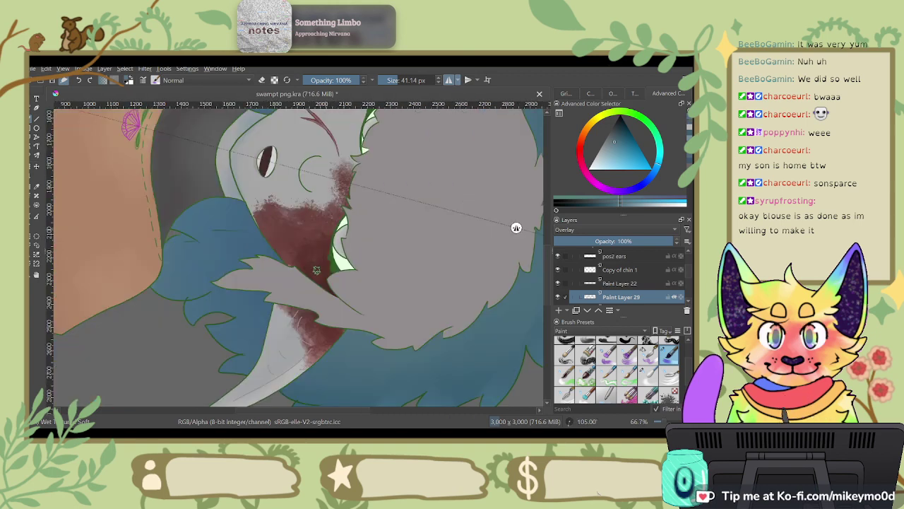
drag(516, 227, 517, 297)
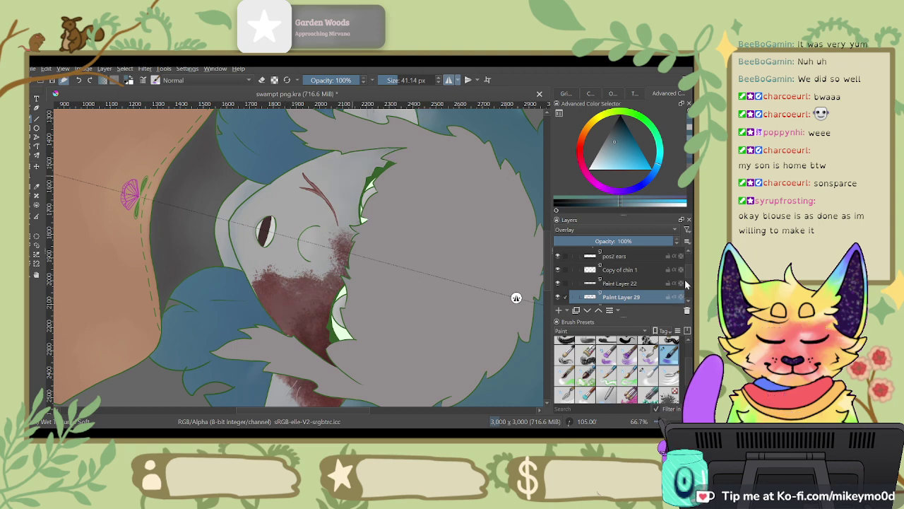
Step: Compare Paint Layer 29 with inherit alpha on and off, leave it turned off, and straighten the canvas
scroll(676, 296, down, 3)
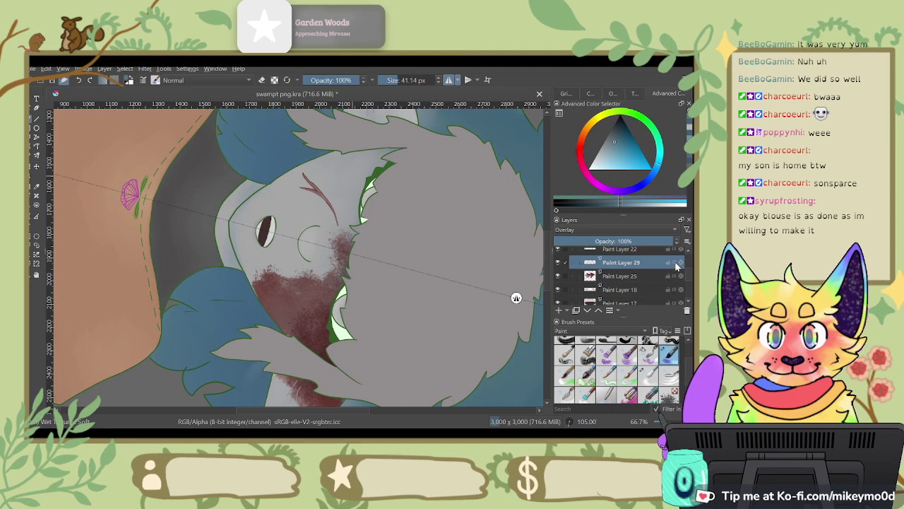
click(675, 263)
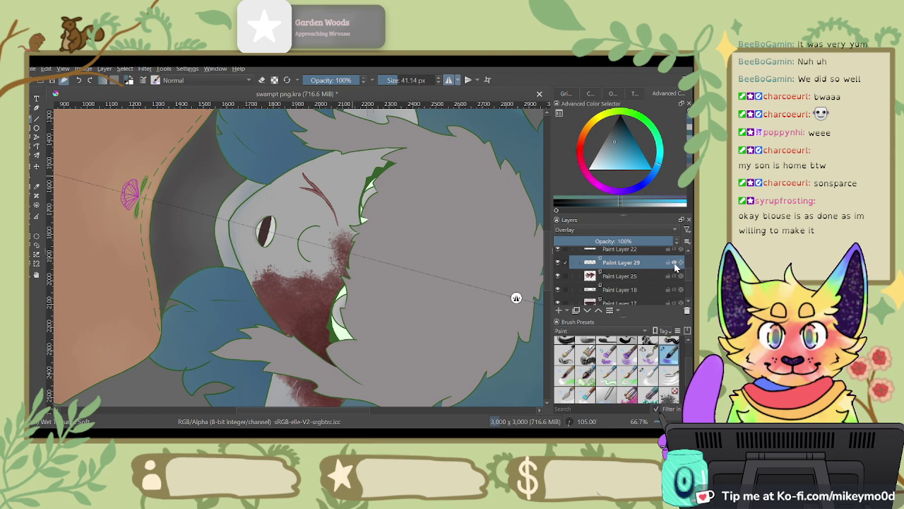
click(675, 265)
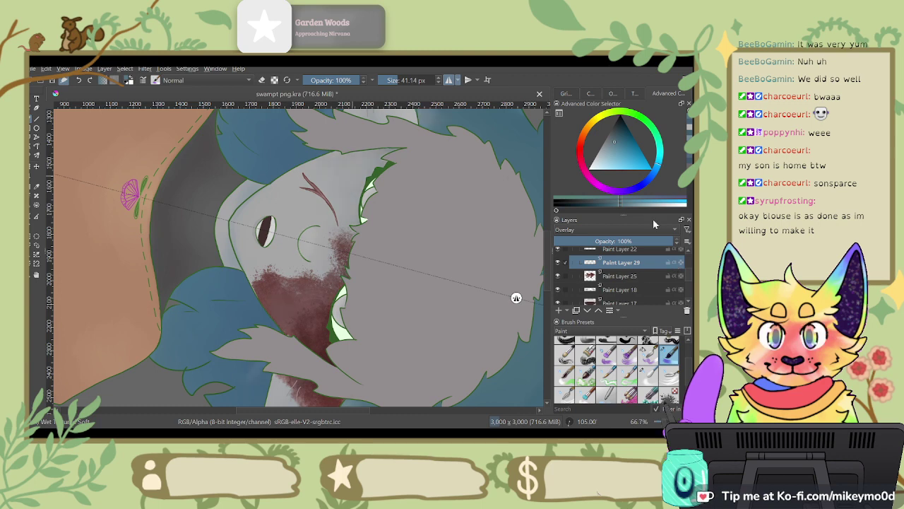
click(675, 264)
click(673, 264)
key(4)
key(4)
key(4)
key(4)
key(4)
key(4)
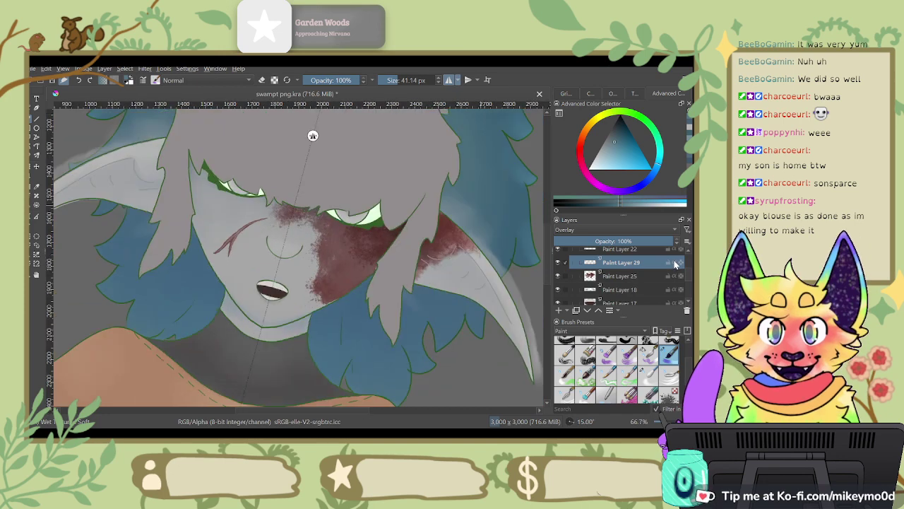
key(4)
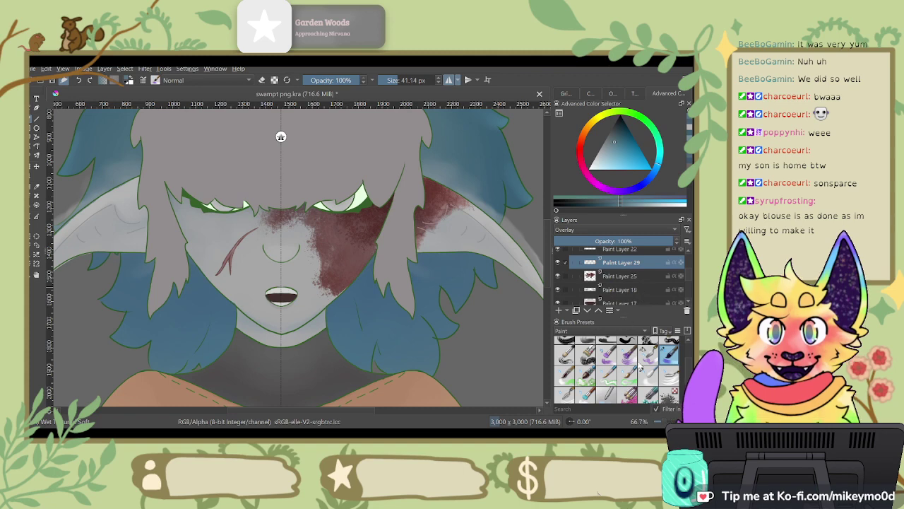
Step: Dab near-white mirrored highlights on the nose tip and both cheeks with the 41.14 px brush
click(689, 129)
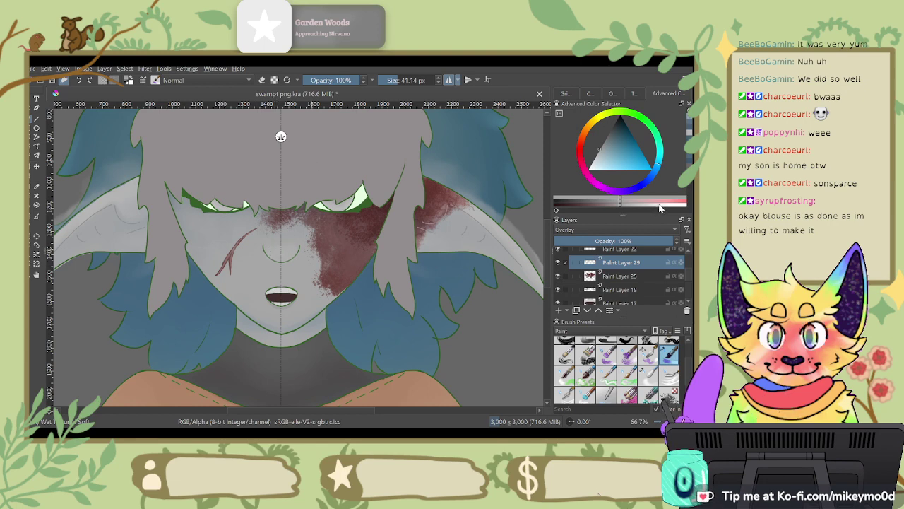
click(279, 253)
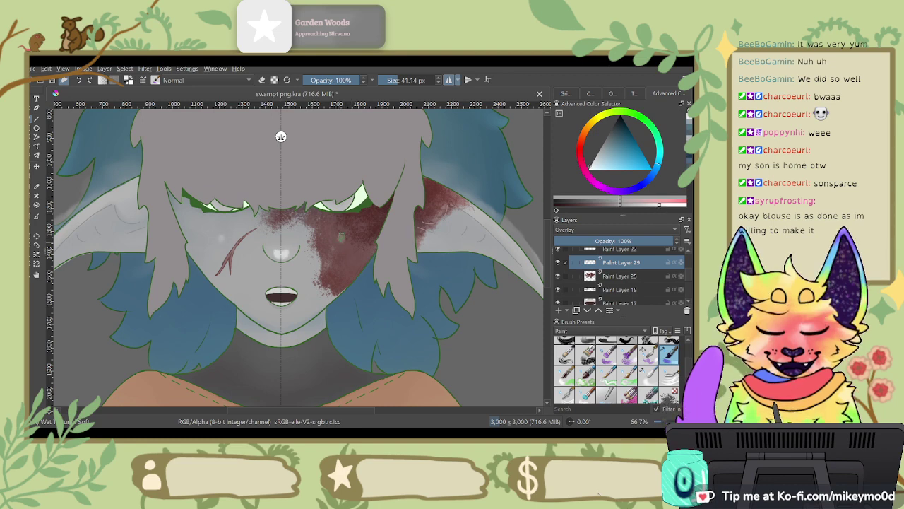
click(347, 235)
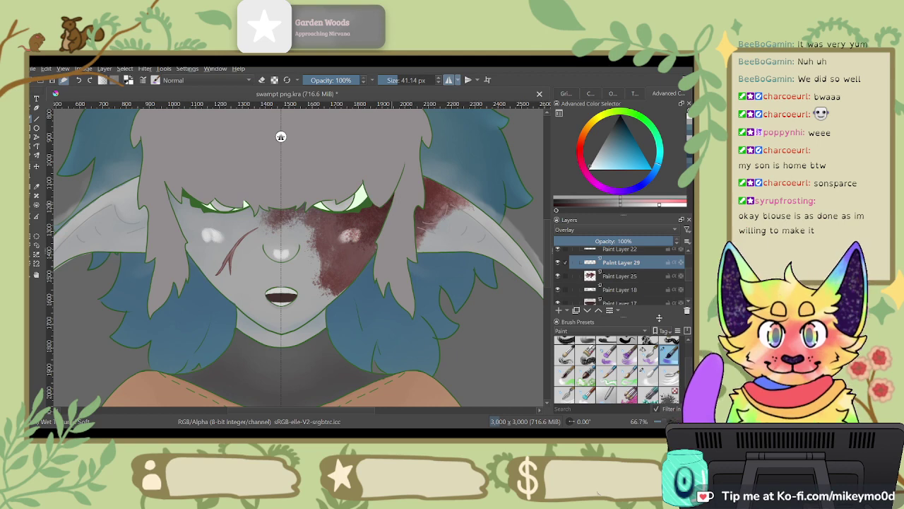
Step: Soften the cheek and nose highlights into the skin with the blender brush at 67.74 px
click(648, 375)
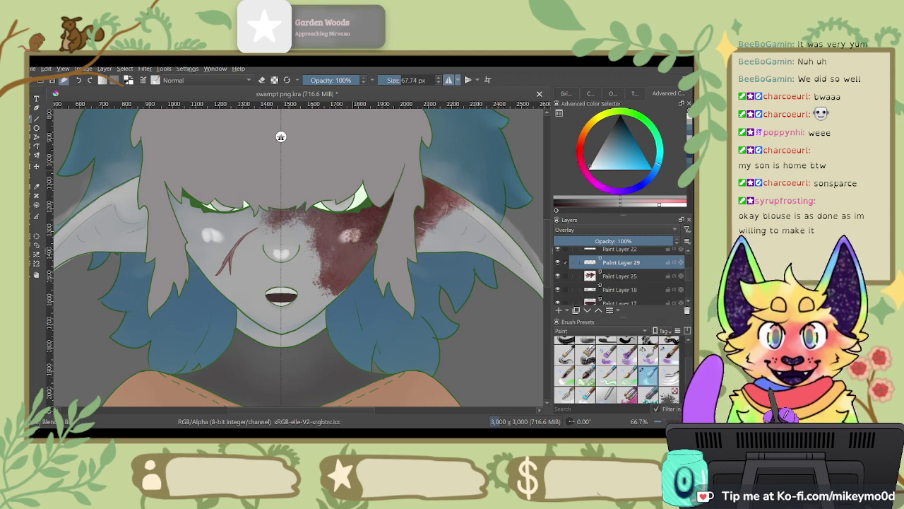
click(353, 235)
mouse_move(357, 233)
mouse_down()
mouse_move(333, 244)
mouse_move(356, 253)
mouse_move(329, 231)
mouse_move(371, 232)
mouse_up()
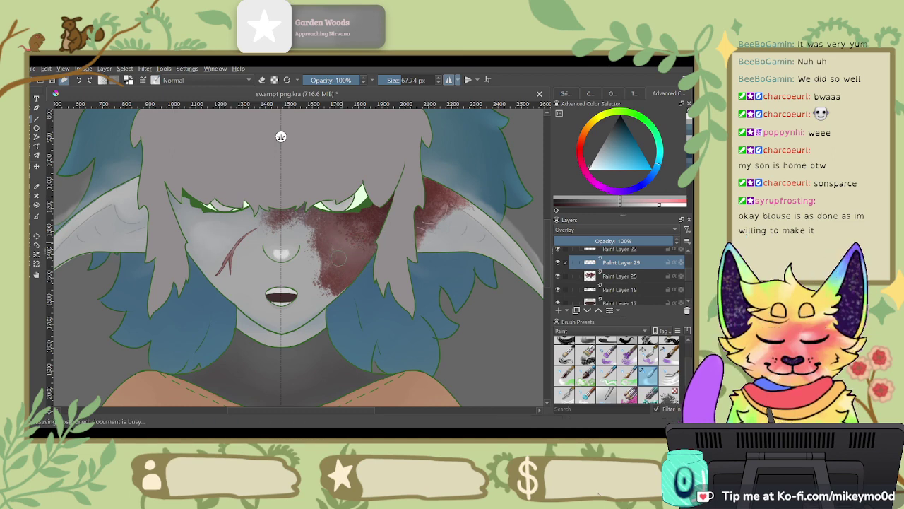
click(280, 252)
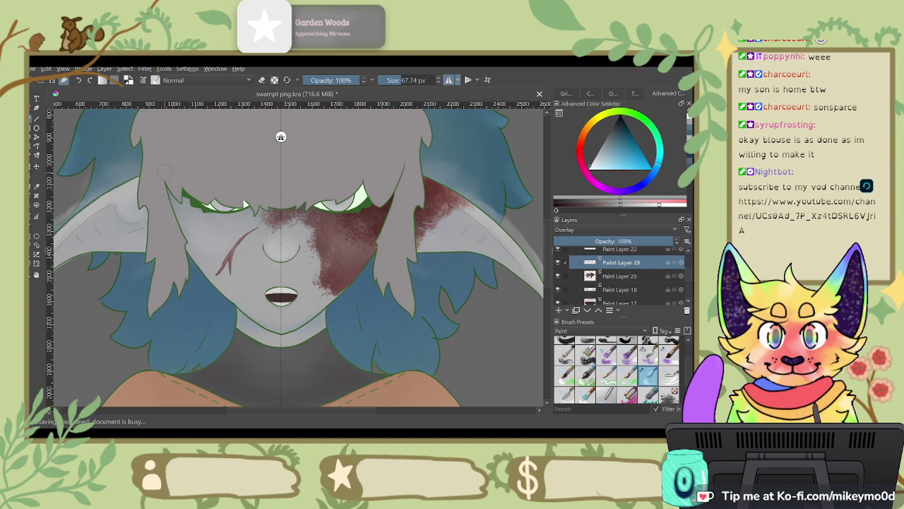
Step: Erase some highlight spill from the hair beside the bloodied ear with the 7.50 px basic details brush in eraser mode
drag(687, 369, 680, 330)
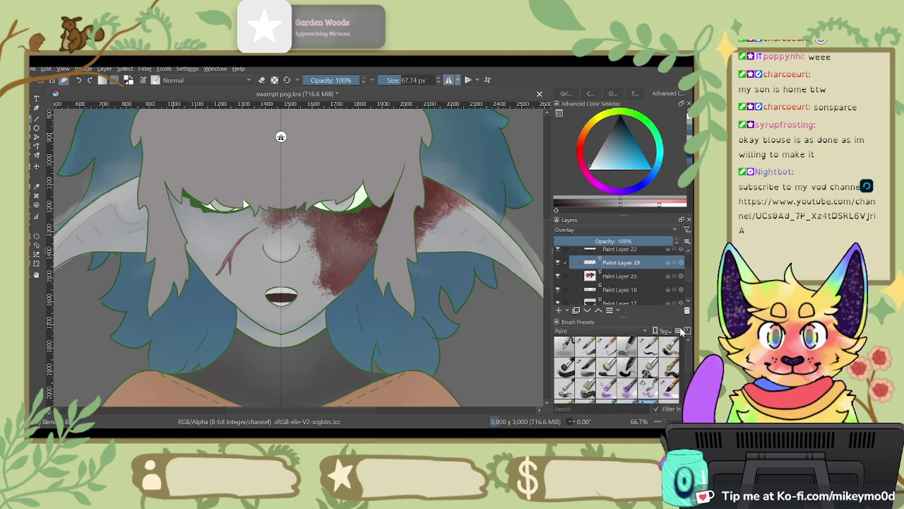
click(609, 349)
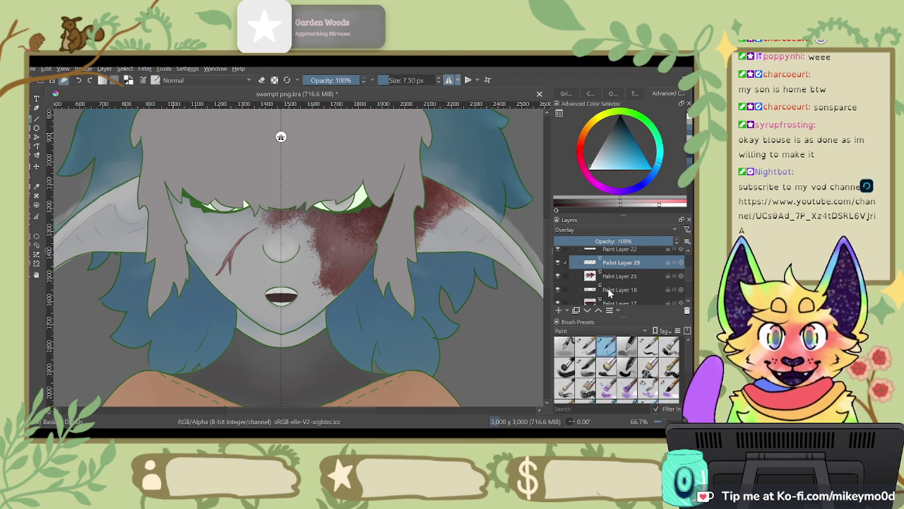
click(262, 80)
key(6)
key(6)
key(6)
key(6)
drag(457, 272, 414, 157)
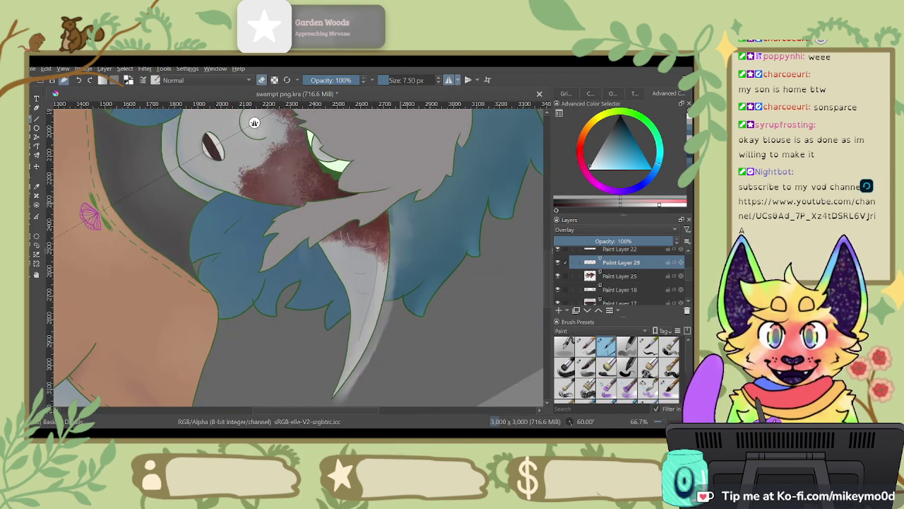
Step: Erase the highlight spill on the hair beside the bloodied ear's base with the 21.74 px bristle details brush
click(646, 347)
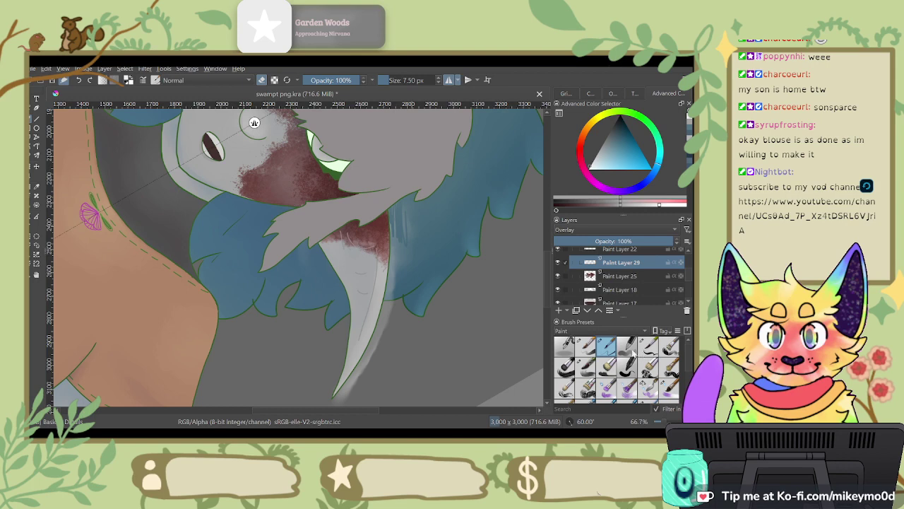
scroll(670, 290, up, 3)
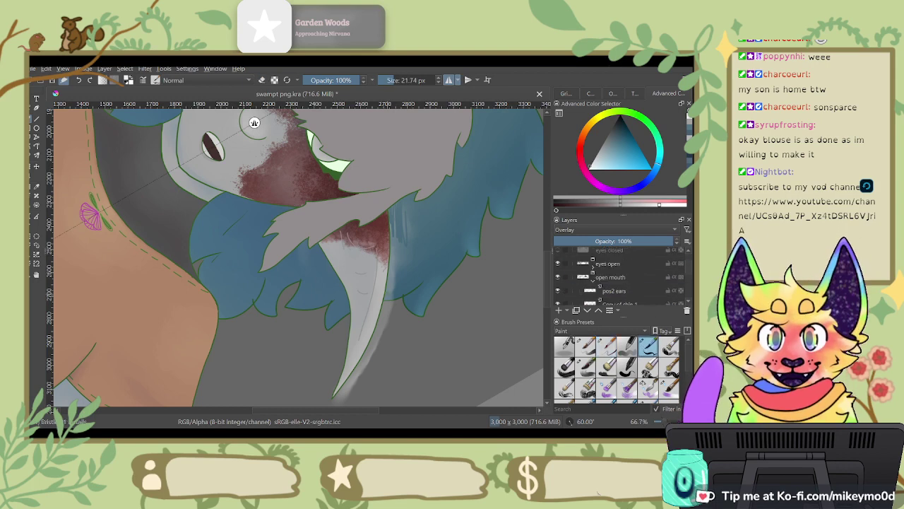
scroll(395, 283, up, 3)
drag(440, 252, 388, 367)
key(e)
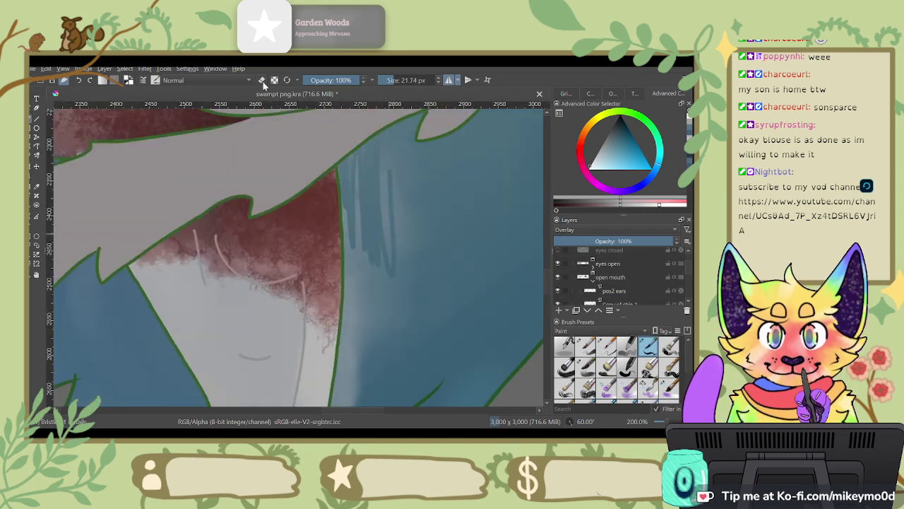
mouse_move(338, 170)
mouse_down()
mouse_move(356, 267)
mouse_move(359, 201)
mouse_up()
mouse_move(378, 129)
mouse_down()
mouse_move(397, 231)
mouse_move(417, 262)
mouse_up()
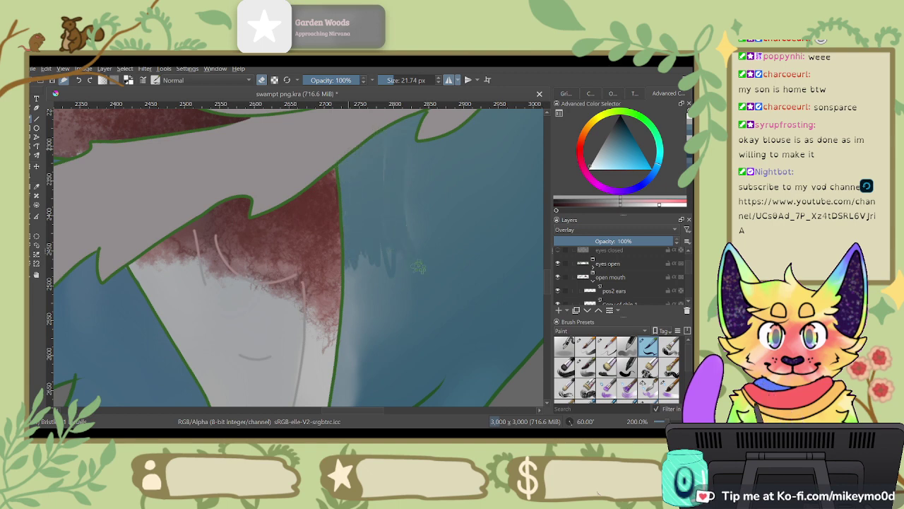
Step: Clean the remaining highlight spill off the hair along the ear's outer edge with the 25 px eraser
scroll(599, 330, up, 1)
click(585, 345)
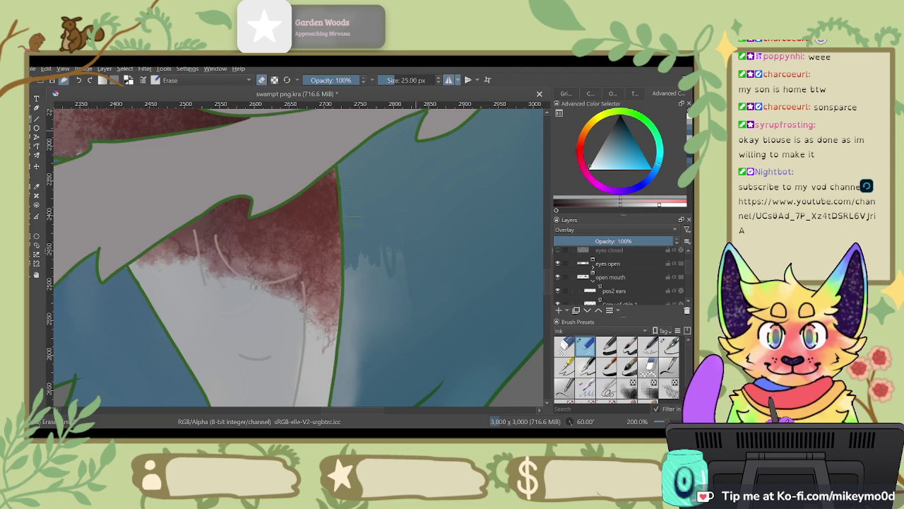
mouse_move(352, 271)
mouse_down()
mouse_move(352, 349)
mouse_move(360, 264)
mouse_up()
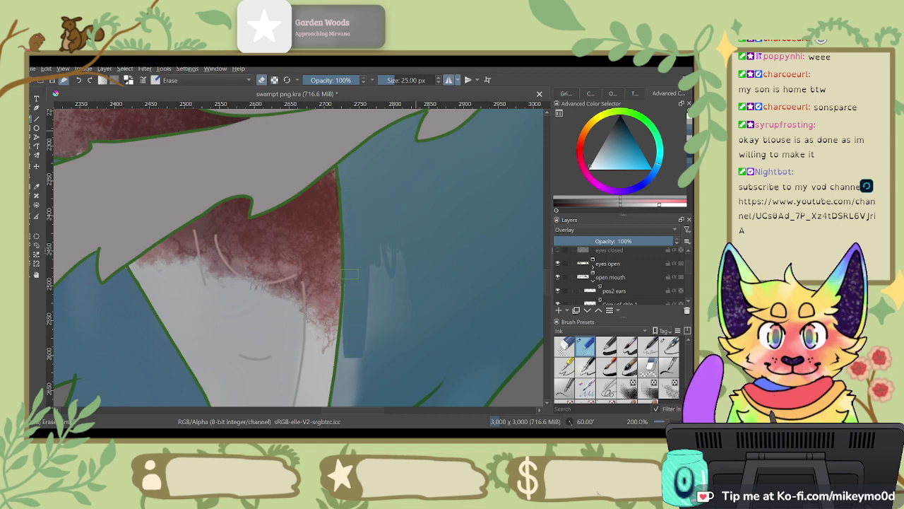
drag(348, 318, 347, 373)
mouse_move(347, 372)
mouse_down()
mouse_move(383, 265)
mouse_move(370, 303)
mouse_up()
drag(390, 265, 448, 149)
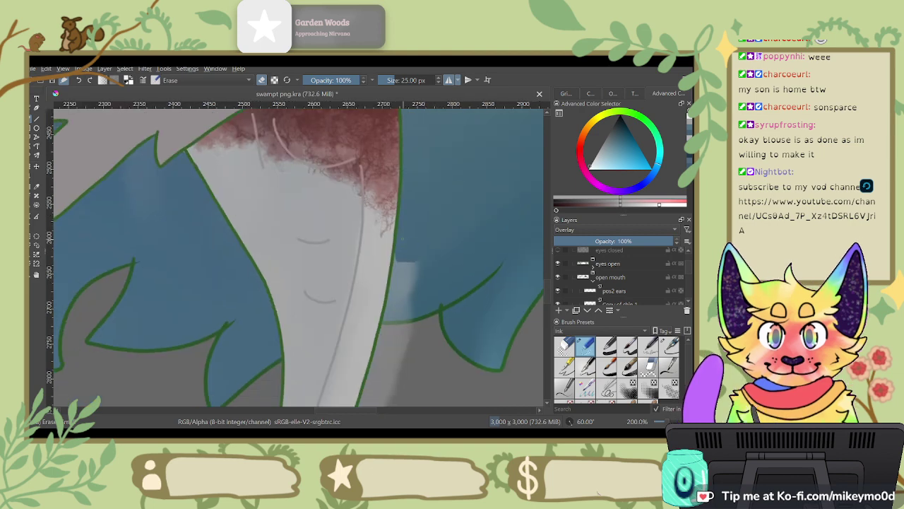
Step: Erase the highlight spill outside the ear outline from the hair edge down to the ear tip
mouse_move(399, 271)
mouse_down()
mouse_move(398, 245)
mouse_move(396, 305)
mouse_move(423, 315)
mouse_move(475, 194)
mouse_up()
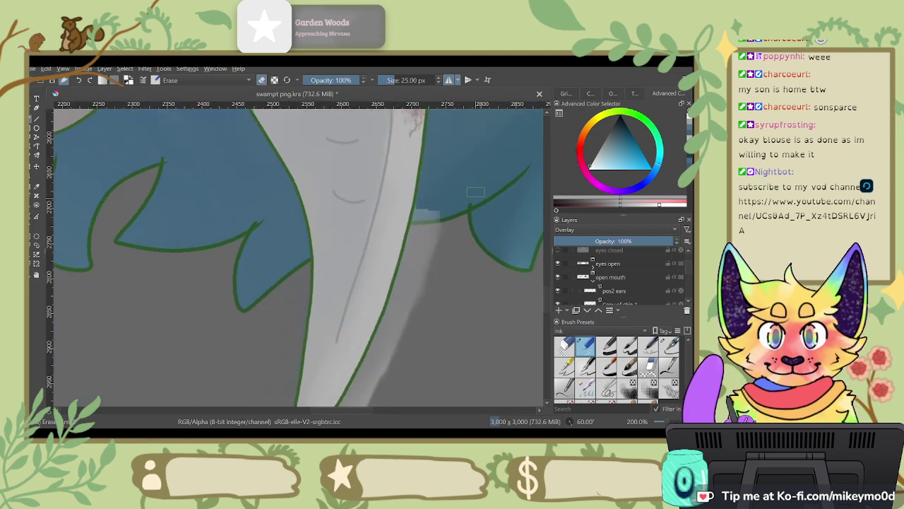
mouse_move(422, 205)
mouse_down()
mouse_move(408, 264)
mouse_move(423, 266)
mouse_up()
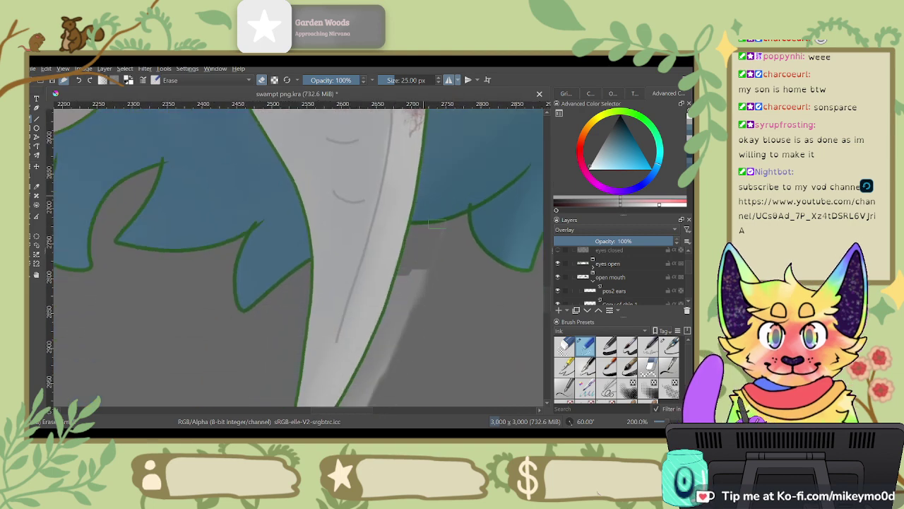
drag(472, 285, 503, 193)
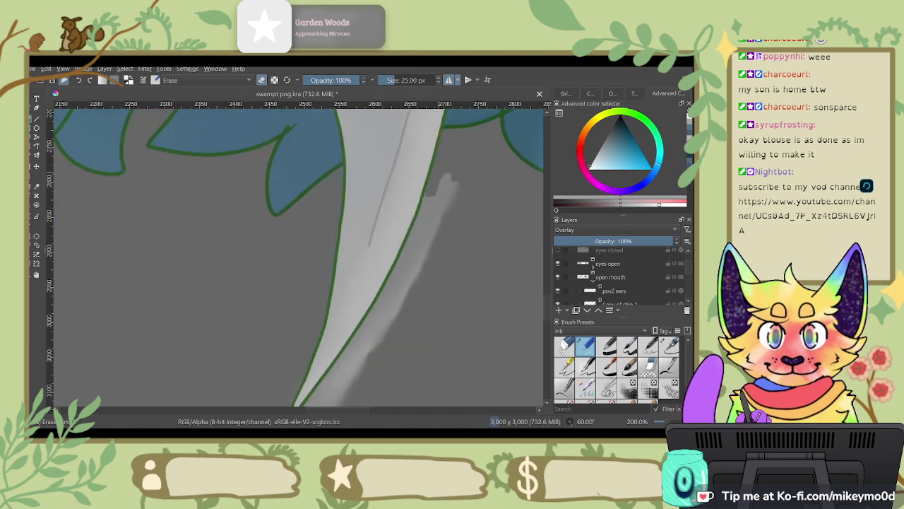
drag(430, 198, 415, 250)
drag(448, 181, 431, 239)
mouse_move(439, 274)
mouse_down()
mouse_move(506, 172)
mouse_move(437, 212)
mouse_move(364, 320)
mouse_move(491, 148)
mouse_move(364, 359)
mouse_up()
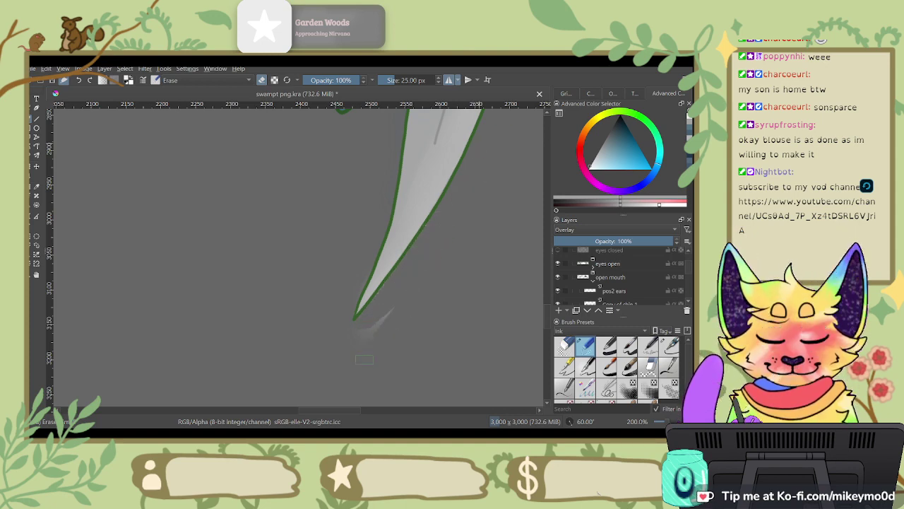
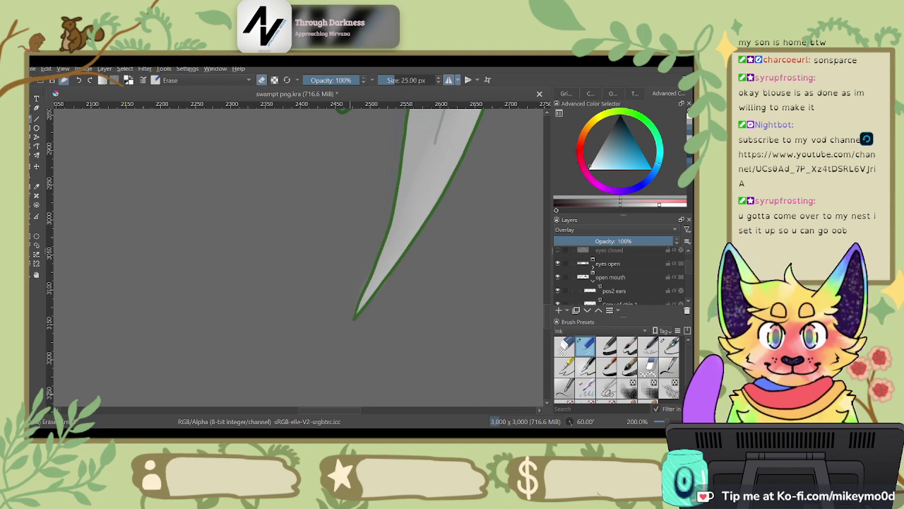
Step: Inspect the bloodied ear from its tip to its base for highlight spill outside the outline
drag(434, 163, 365, 242)
key(4)
key(4)
key(4)
key(4)
key(4)
key(4)
key(4)
key(4)
key(4)
key(4)
key(4)
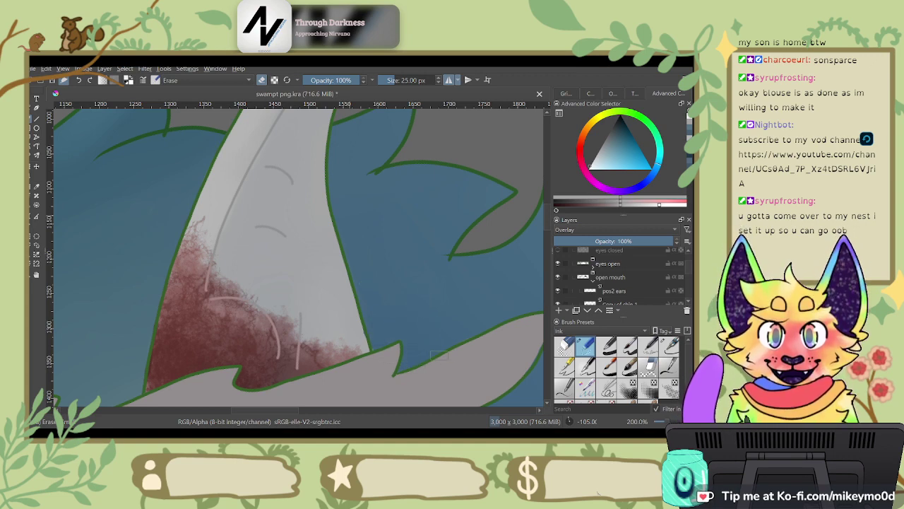
drag(417, 244, 389, 330)
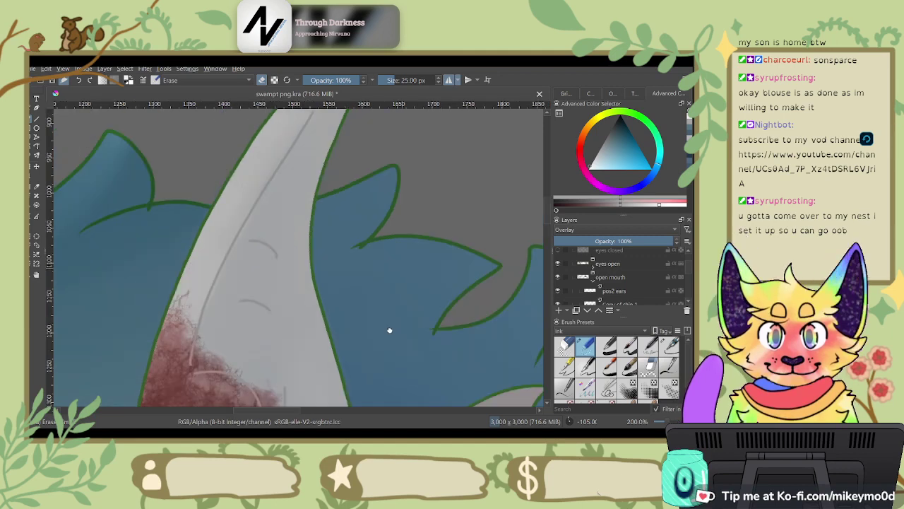
drag(446, 402, 389, 189)
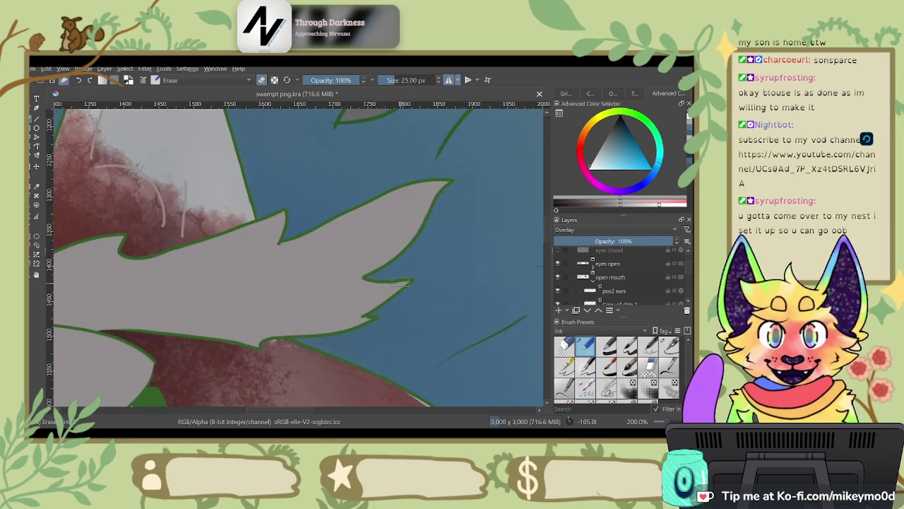
Step: Examine the hair, cheek and jaw on the bloodied side, and the whole figure, for leftover highlight spill
key(6)
key(6)
key(6)
key(6)
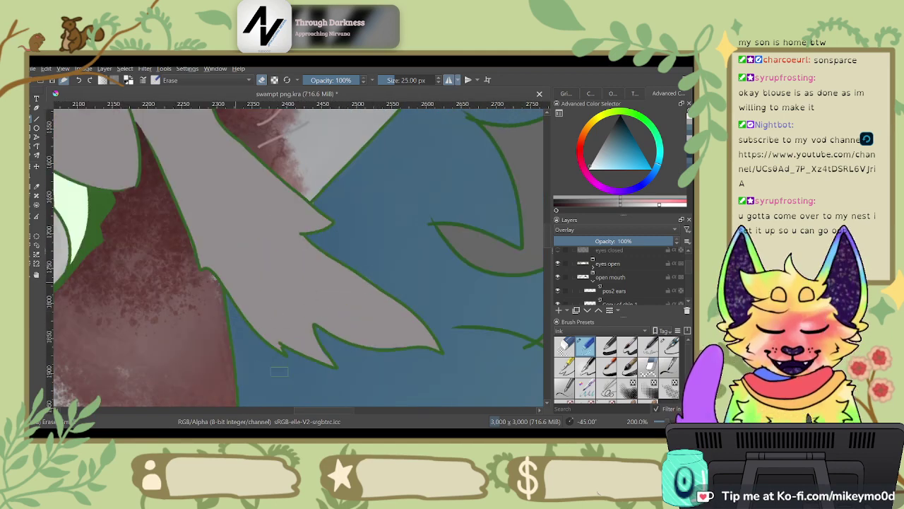
drag(422, 292, 461, 161)
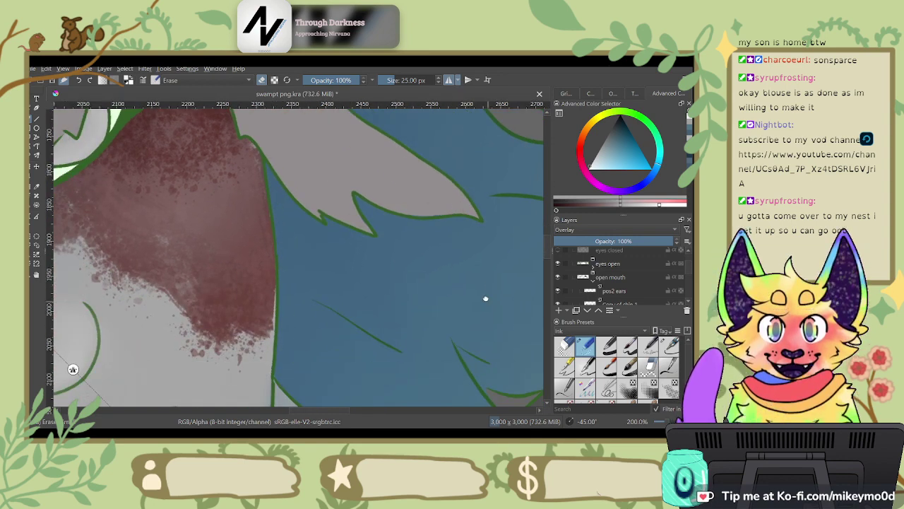
drag(485, 298, 474, 173)
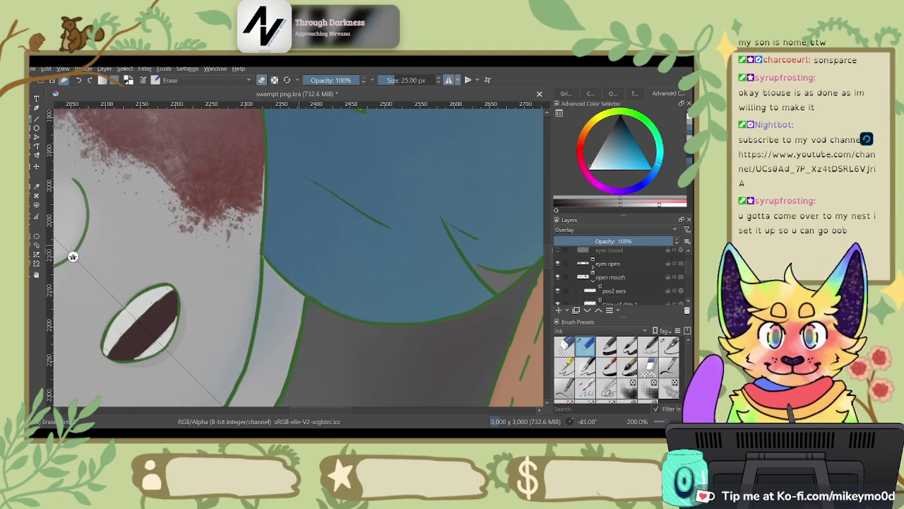
scroll(299, 245, down, 4)
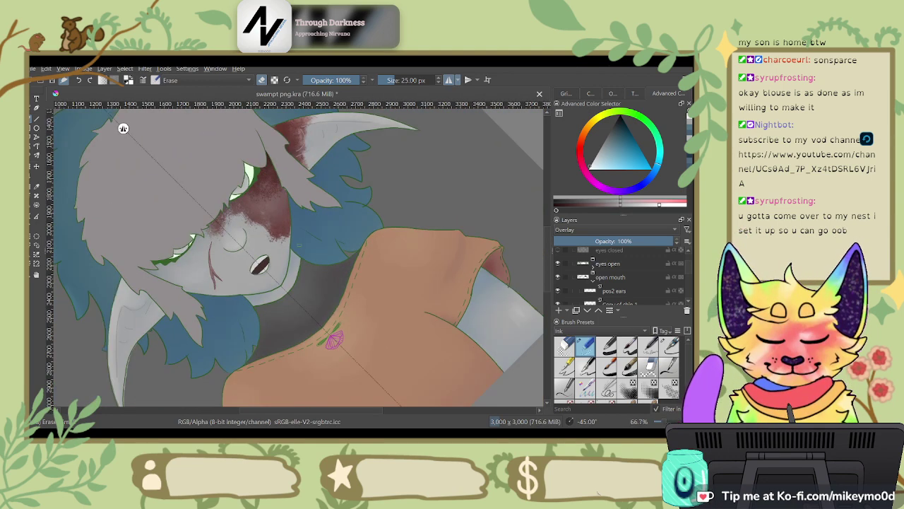
scroll(123, 128, down, 2)
key(5)
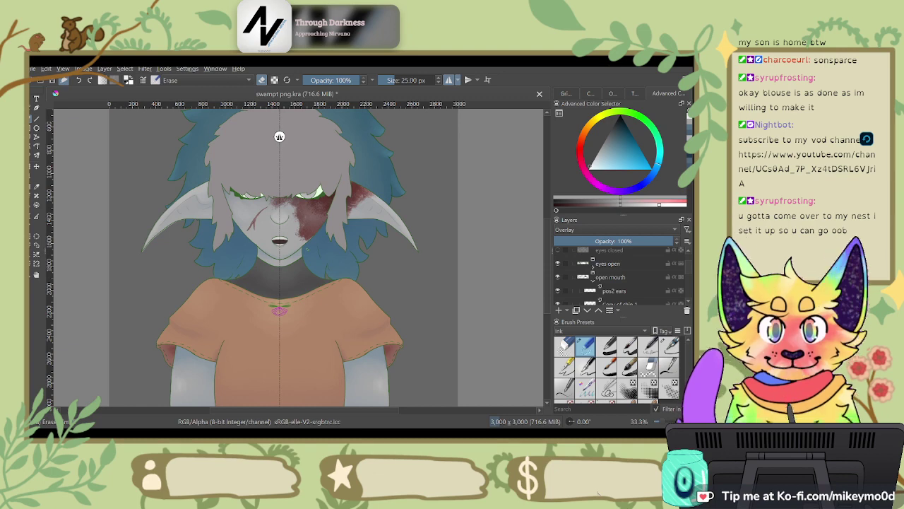
Step: Examine the unbloodied ear's outline and the surrounding hair for highlight spill
key(4)
key(4)
key(4)
drag(142, 128, 312, 128)
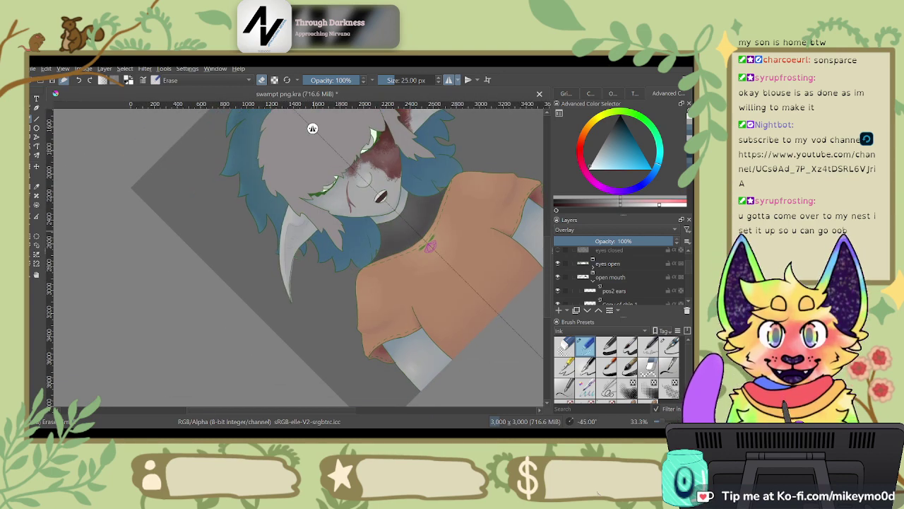
scroll(313, 231, up, 3)
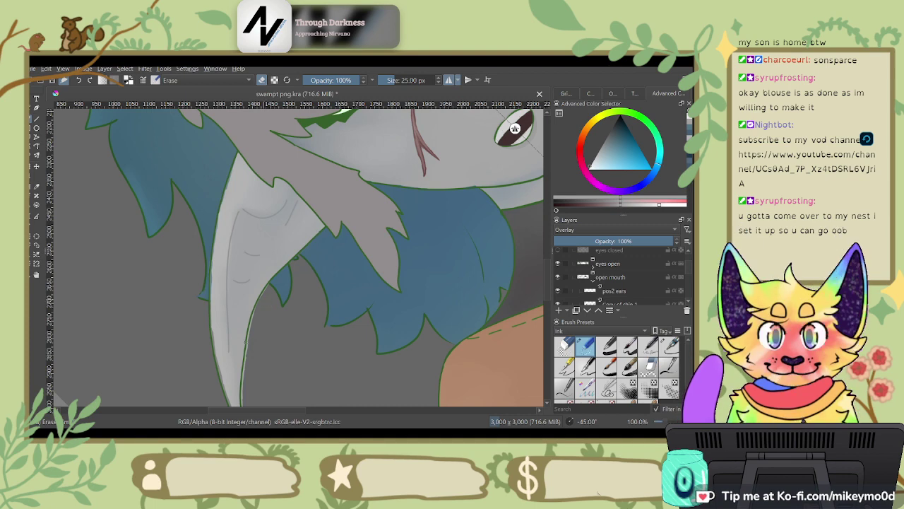
key(6)
key(6)
key(6)
key(6)
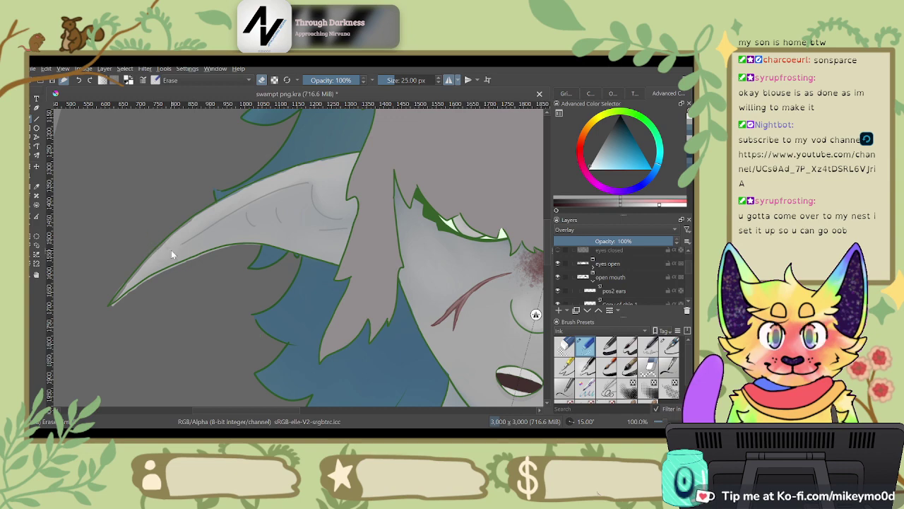
Step: Select Paint Layer 18 and briefly hide it to identify which skin areas it covers
scroll(687, 273, down, 5)
scroll(687, 279, down, 5)
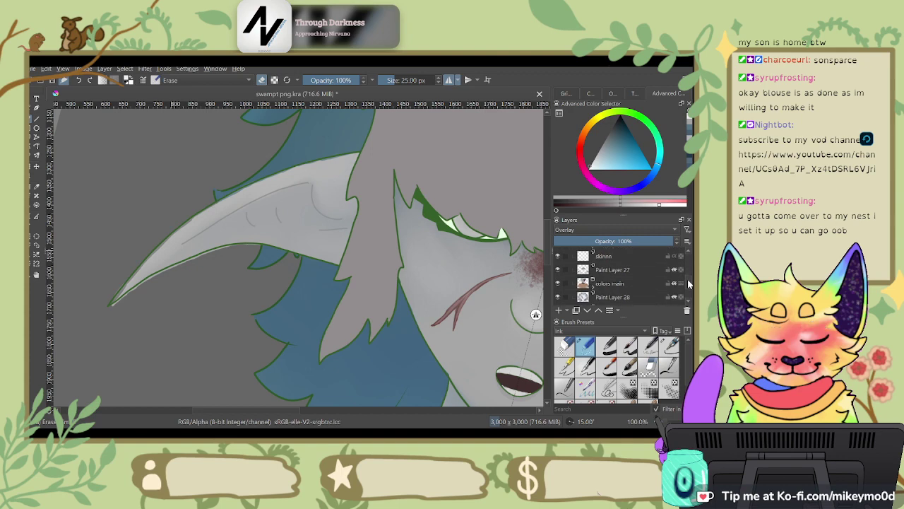
scroll(689, 272, up, 5)
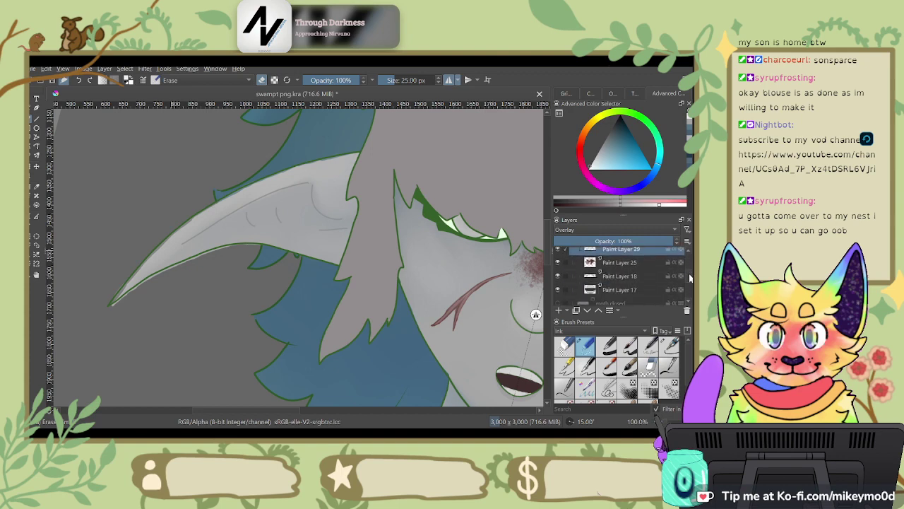
click(634, 259)
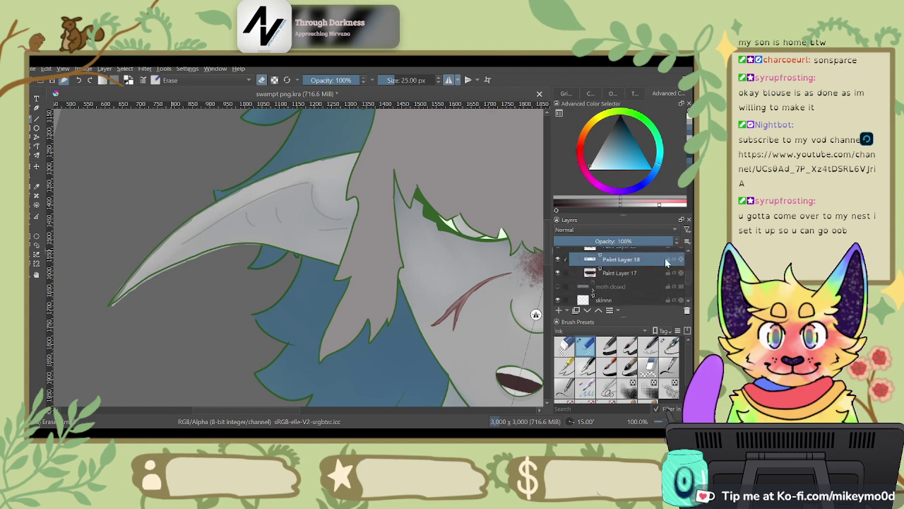
click(558, 259)
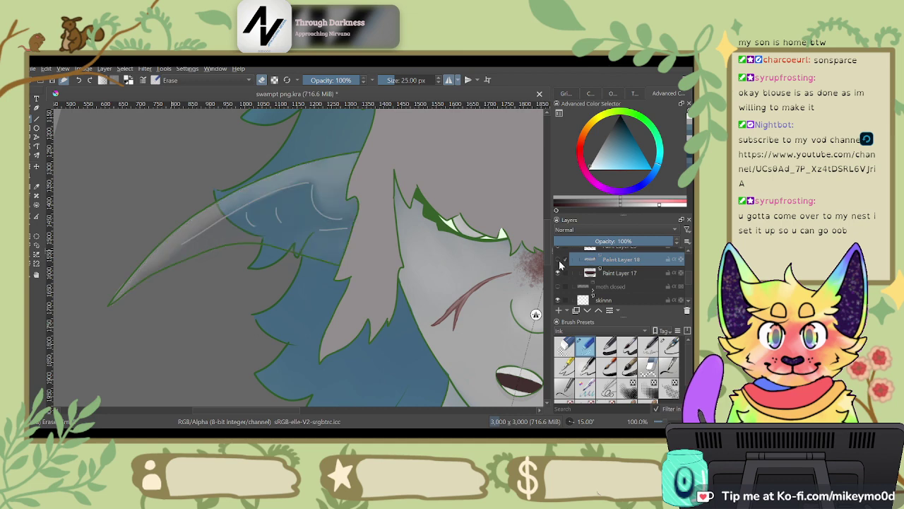
click(558, 260)
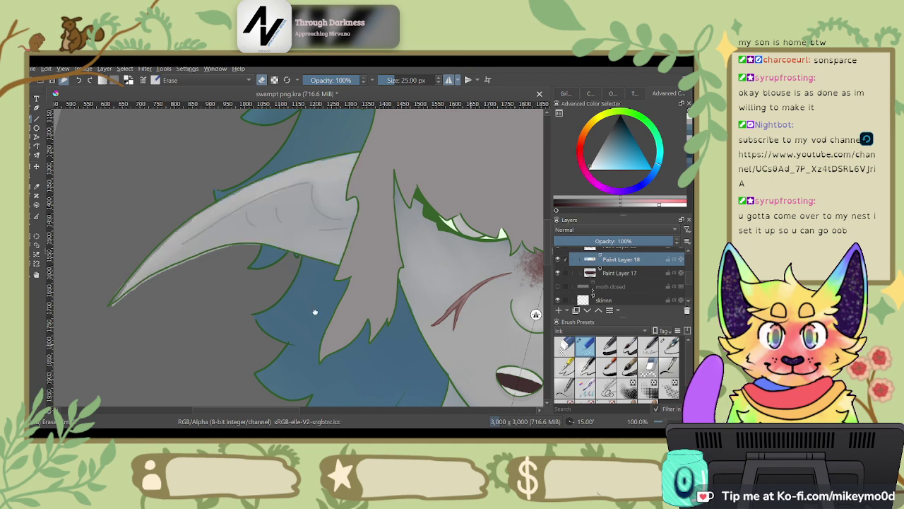
Step: Compare the skin fill along the bloodied ear's edges with that of the unbloodied ear
drag(315, 313, 62, 275)
drag(486, 299, 336, 204)
drag(497, 277, 518, 293)
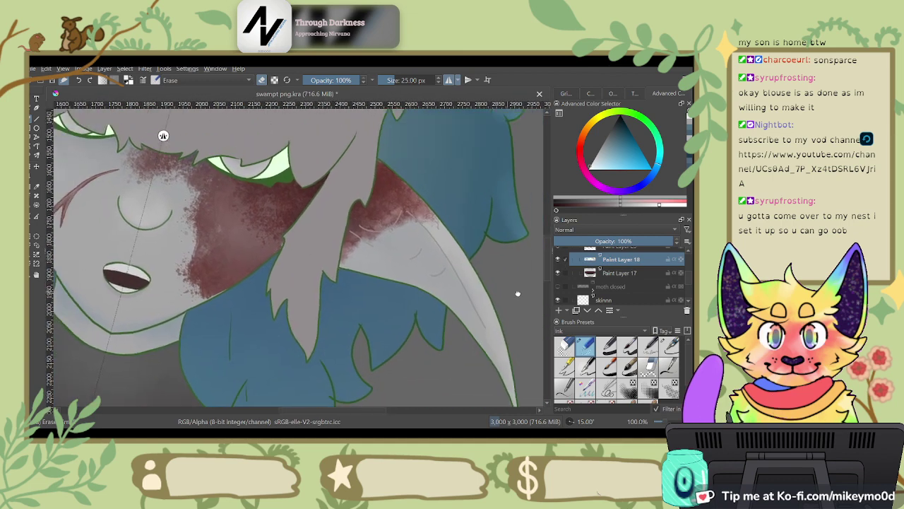
drag(396, 259, 480, 296)
drag(350, 256, 495, 279)
drag(358, 255, 471, 277)
drag(391, 250, 461, 290)
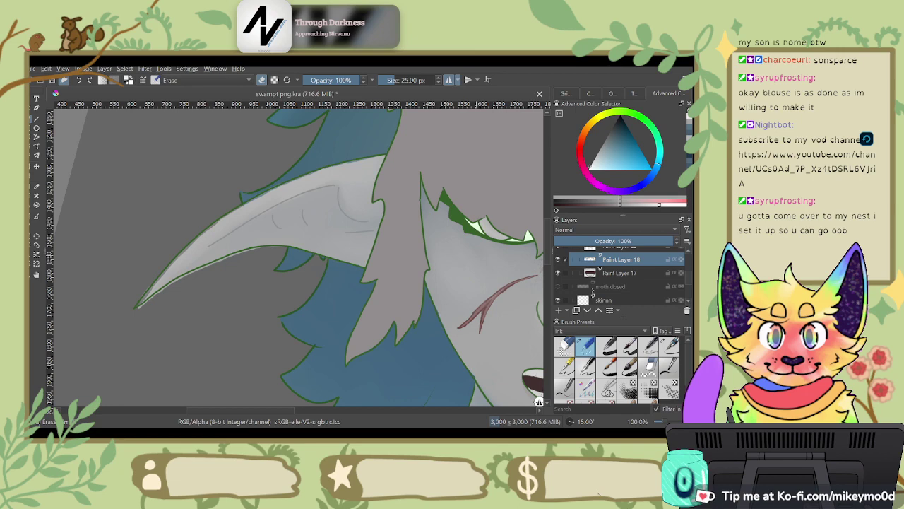
Step: Try erasing along the unbloodied ear's outer edge on Paint Layer 18, and undo back through the recent strokes around that ear
mouse_move(128, 302)
mouse_down()
mouse_move(281, 173)
mouse_move(393, 125)
mouse_up()
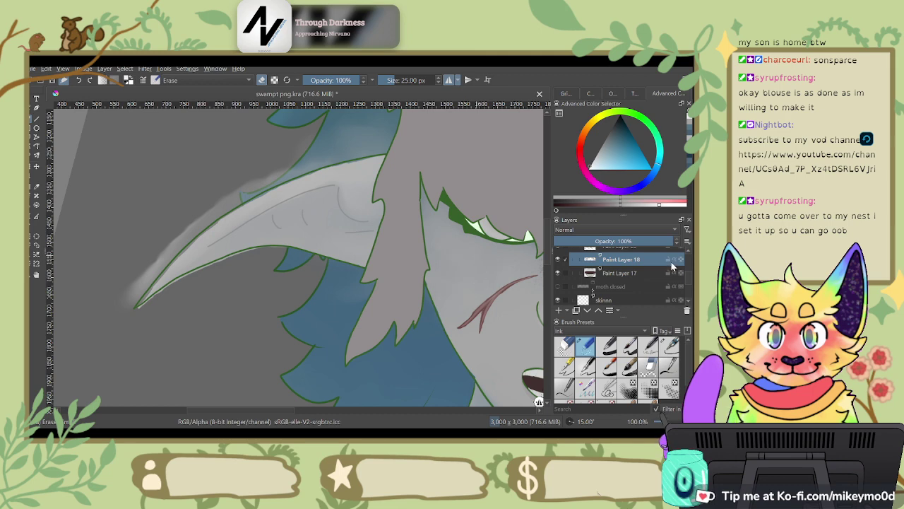
drag(129, 302, 157, 263)
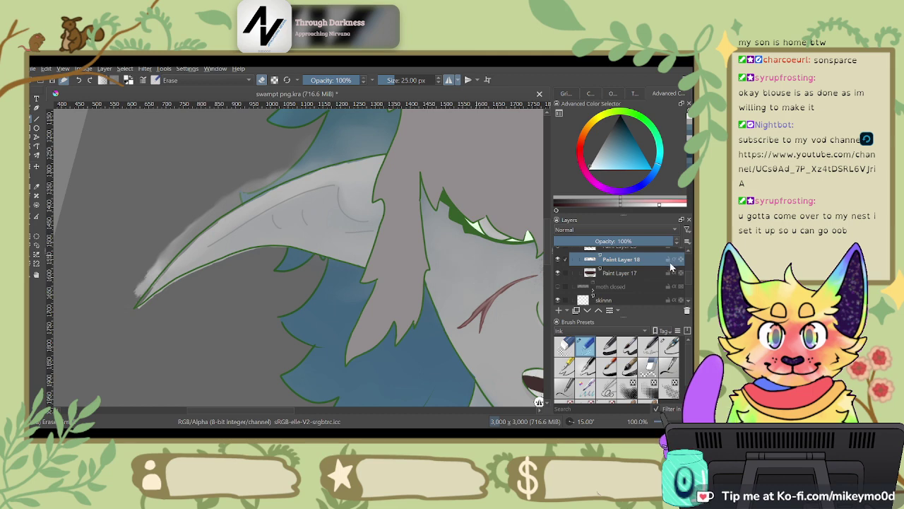
key(ctrl+z)
key(ctrl+z)
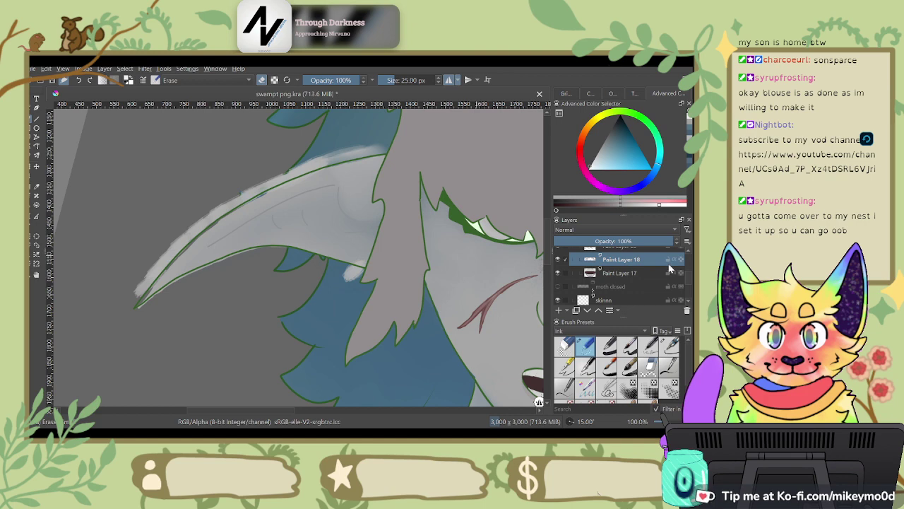
key(ctrl+z)
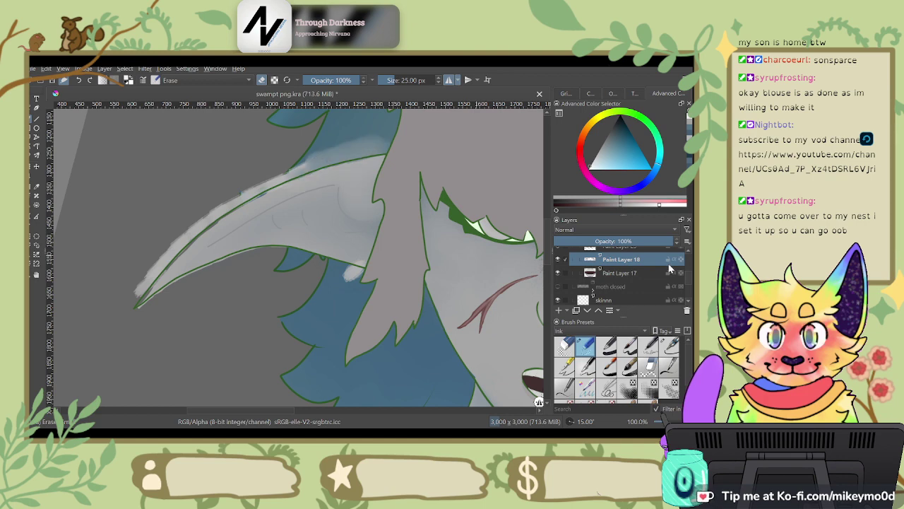
key(ctrl+z)
key(ctrl+z)
key(ctrl+z)
key(ctrl+z)
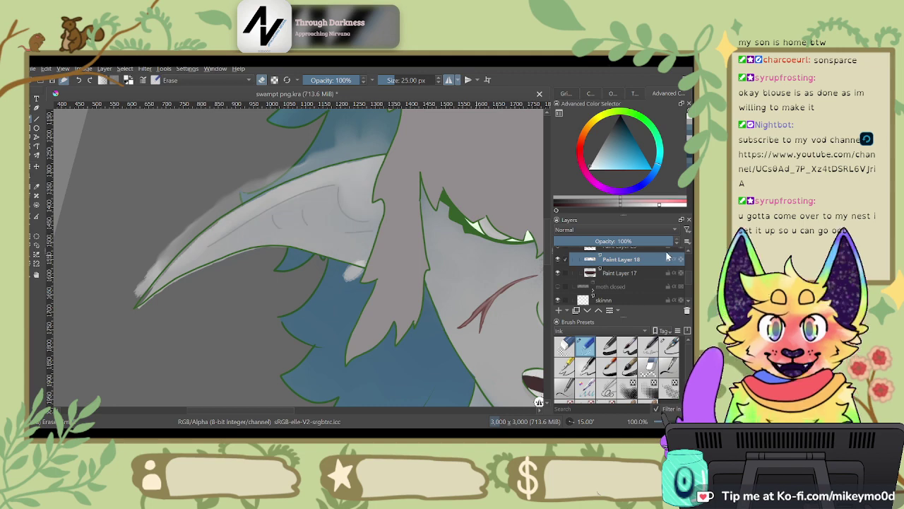
key(ctrl+z)
key(ctrl+z)
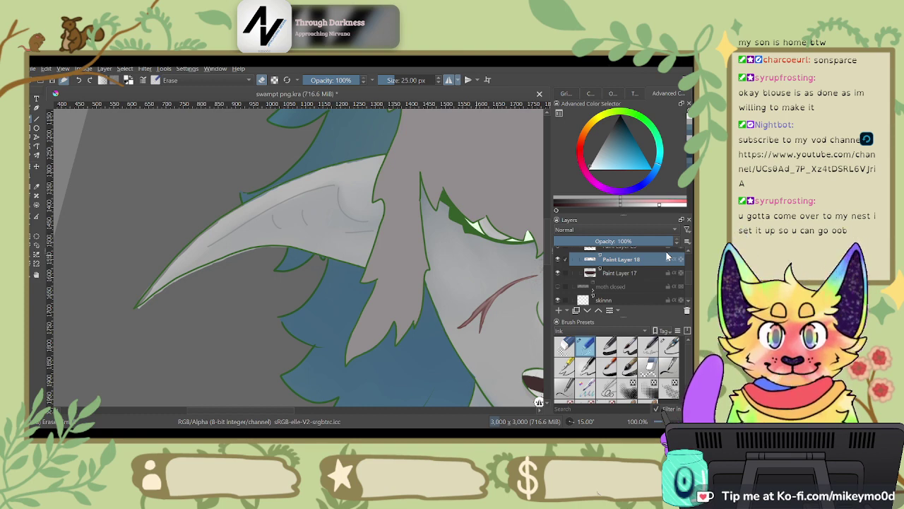
Step: Turn off horizontal mirror painting, check the ear's line and shading layers by toggling their visibility, and hide Paint Layer 29
click(449, 80)
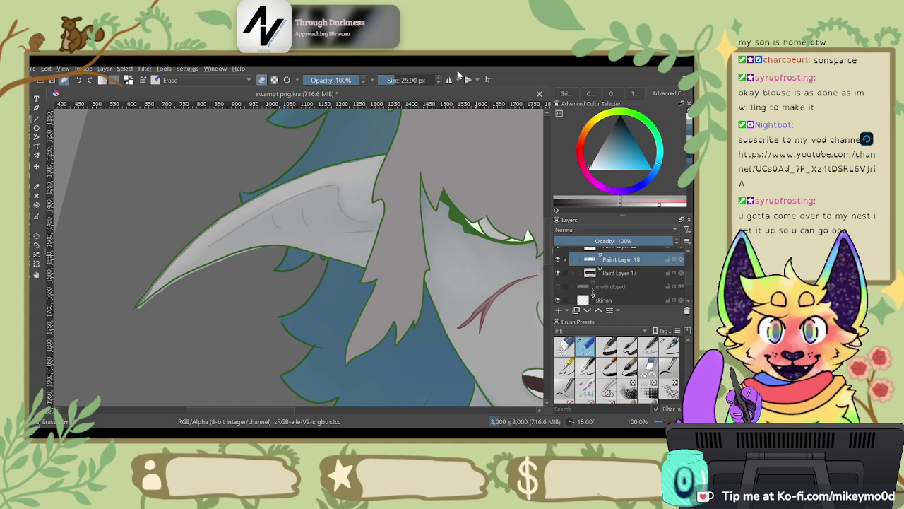
key(4)
key(4)
key(4)
key(4)
key(4)
key(4)
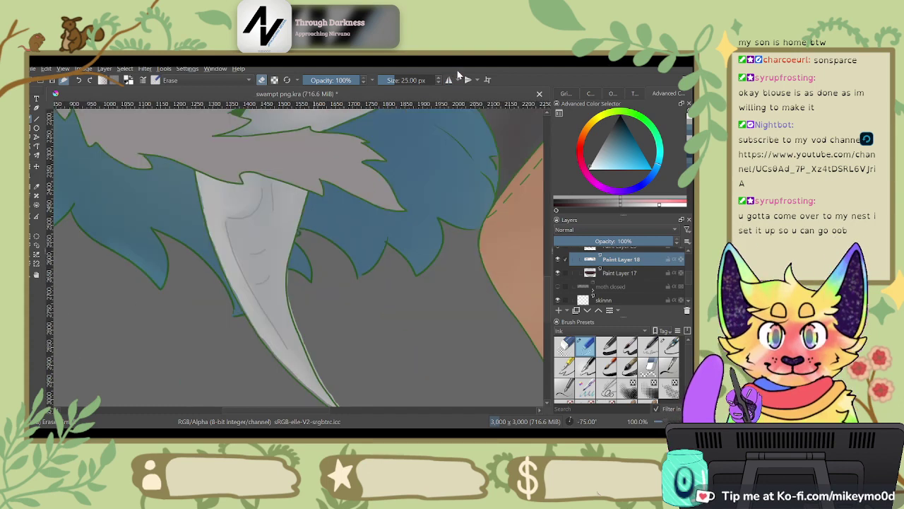
scroll(365, 298, up, 3)
mouse_move(246, 298)
mouse_down()
mouse_move(484, 282)
mouse_move(486, 259)
mouse_up()
scroll(689, 278, up, 1)
scroll(689, 277, up, 3)
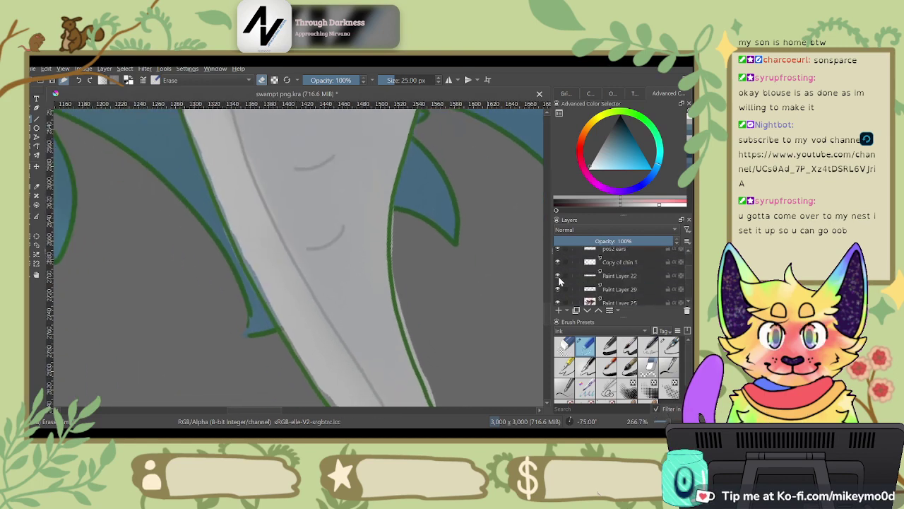
click(558, 276)
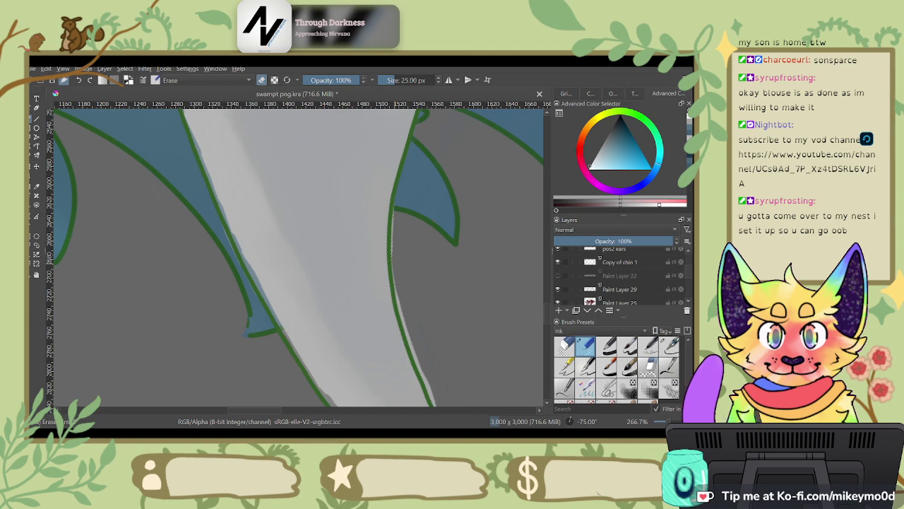
click(559, 260)
click(558, 276)
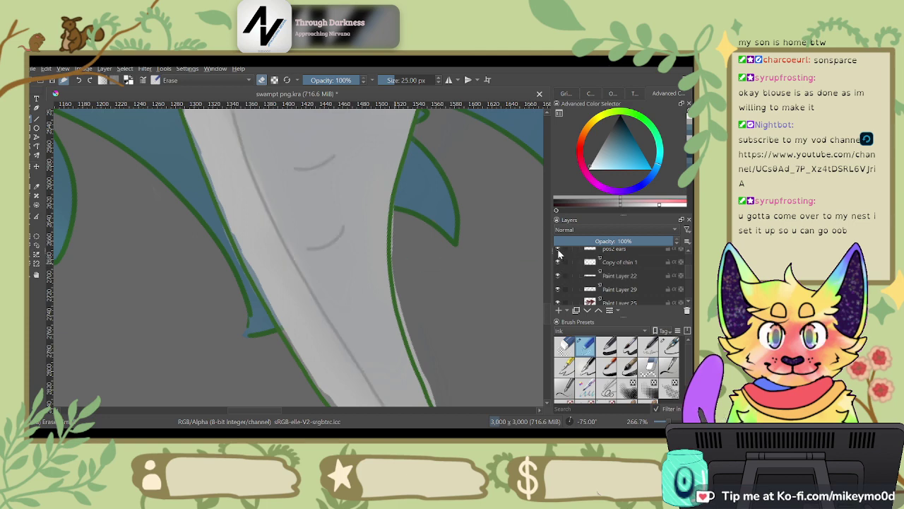
click(559, 252)
click(558, 248)
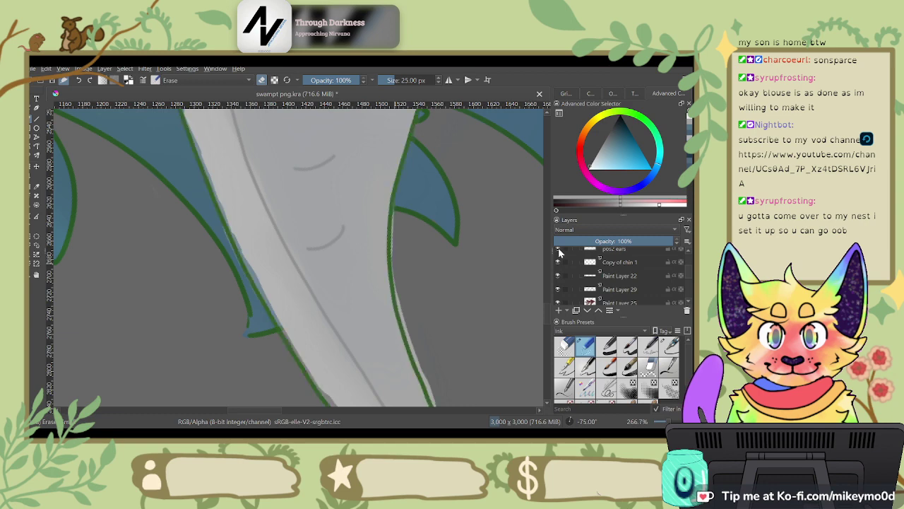
click(557, 289)
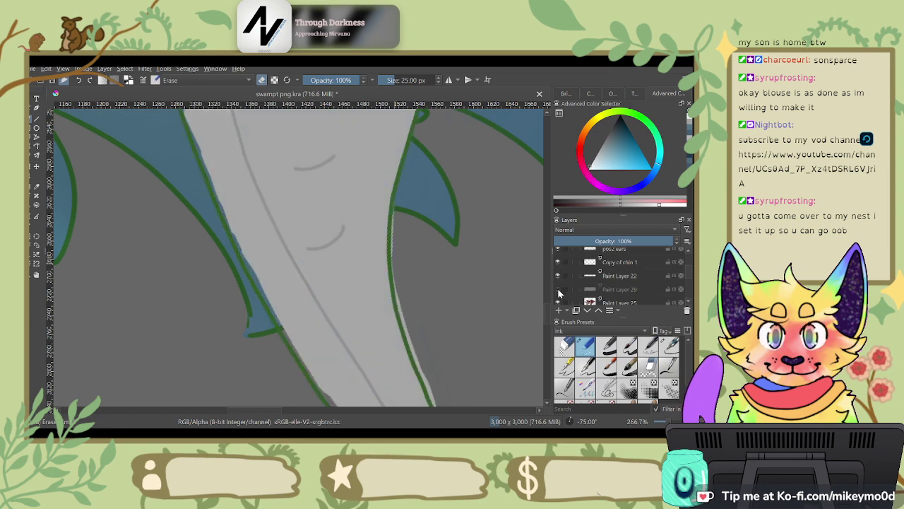
Step: On Paint Layer 18, sample the grey skin colour and start filling gaps along the unbloodied ear's upper edge with the 40 px Basic ink brush
click(609, 286)
scroll(691, 280, down, 1)
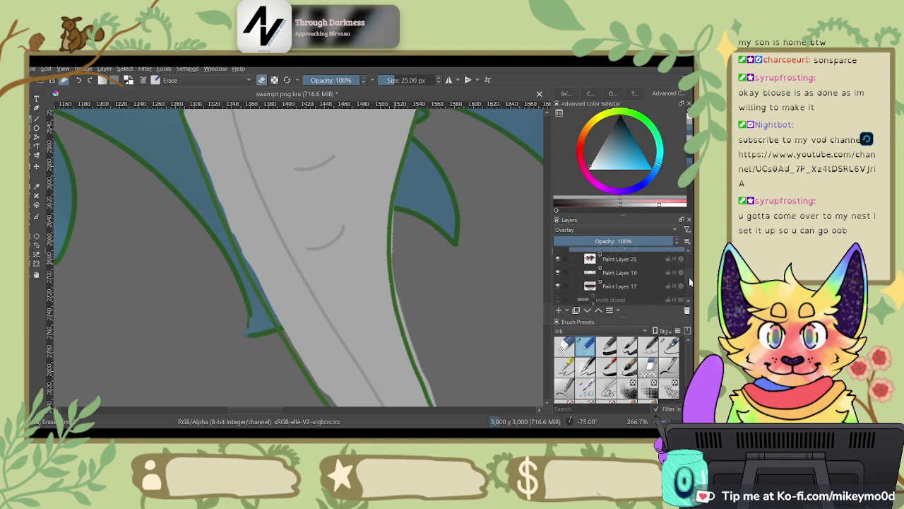
click(645, 272)
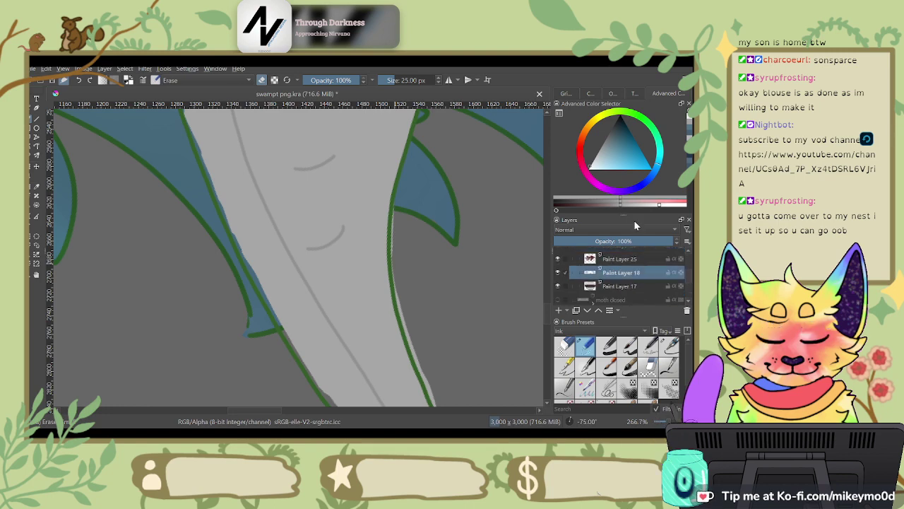
ctrl+click(373, 286)
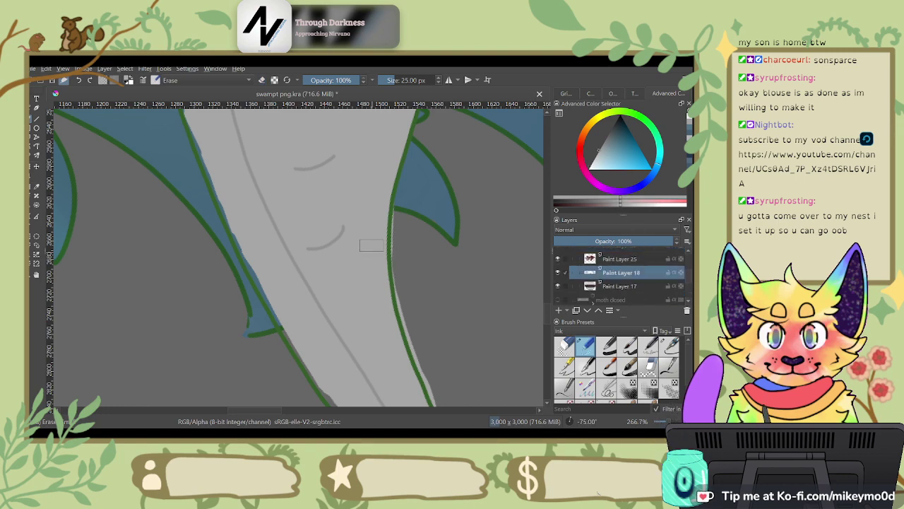
drag(234, 231, 222, 207)
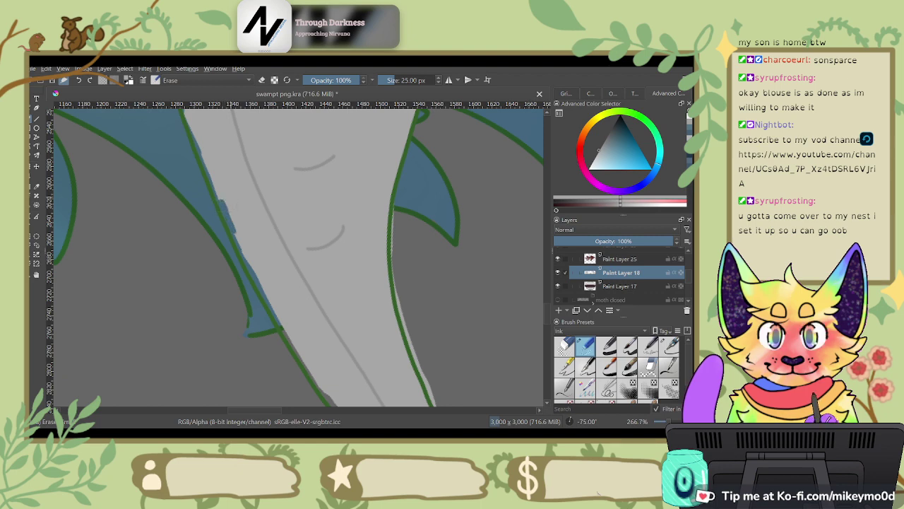
key(/)
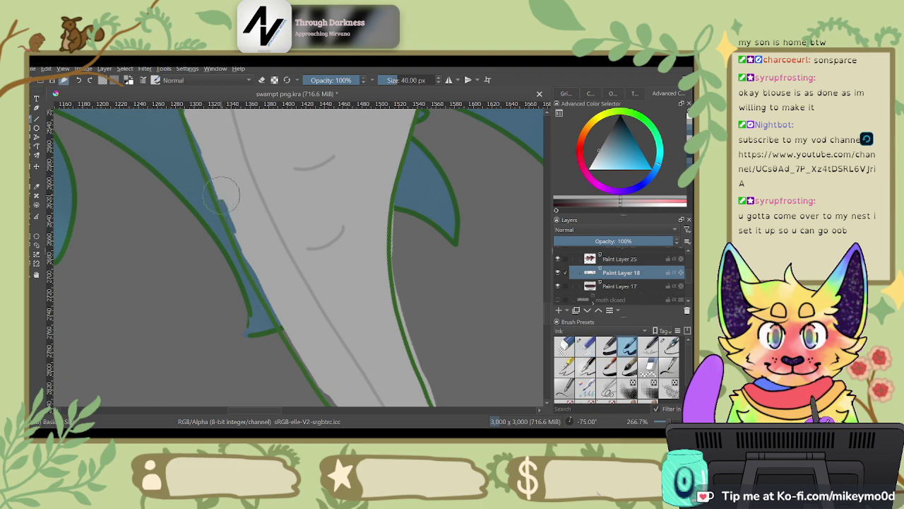
mouse_move(222, 202)
mouse_down()
mouse_move(232, 231)
mouse_move(285, 277)
mouse_move(344, 398)
mouse_up()
drag(265, 200, 301, 288)
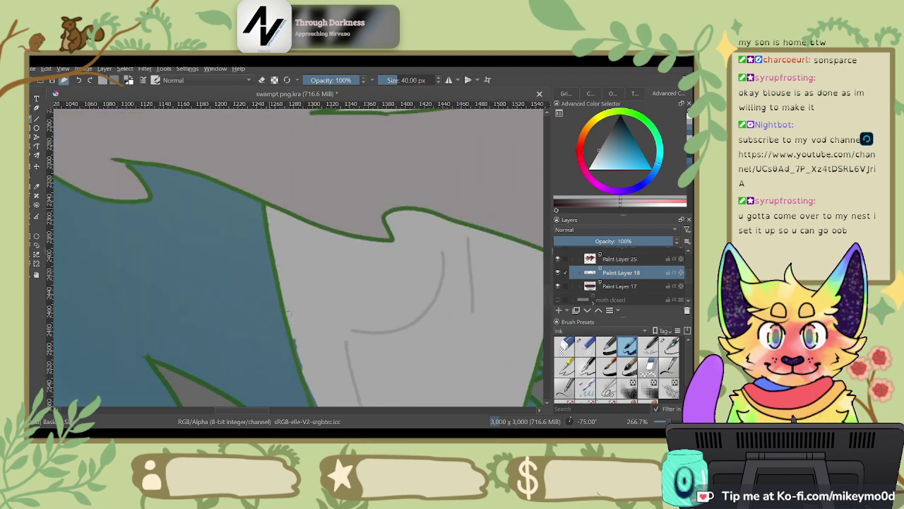
Step: Extend the grey skin fill to the ear's upper outline where it borders the blue hair
drag(304, 365, 302, 315)
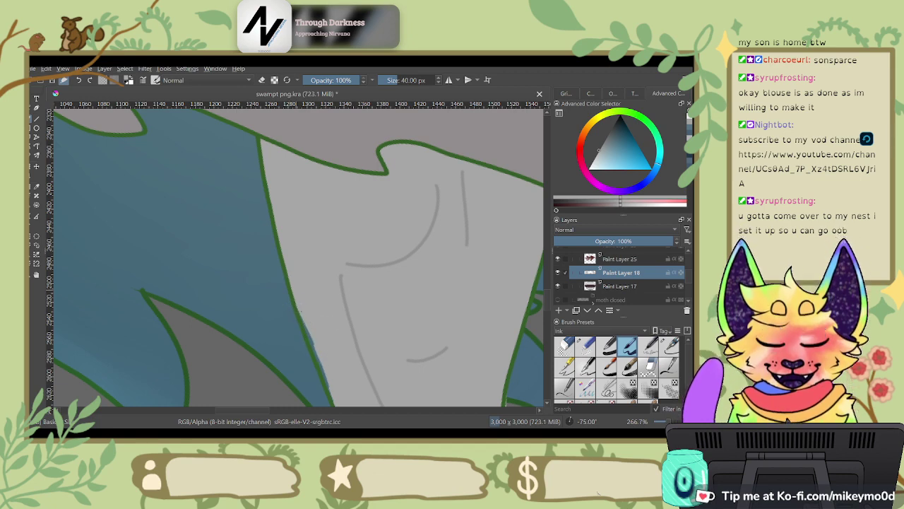
drag(302, 314, 304, 257)
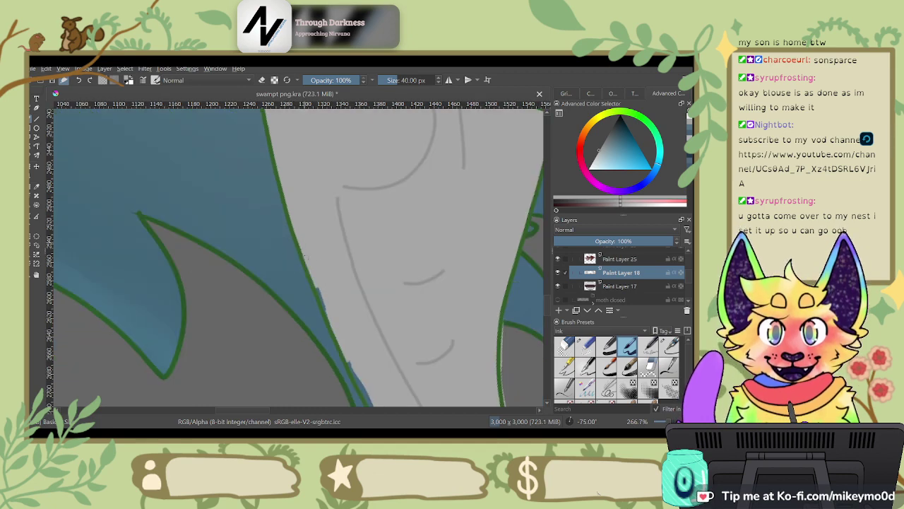
drag(353, 333, 325, 239)
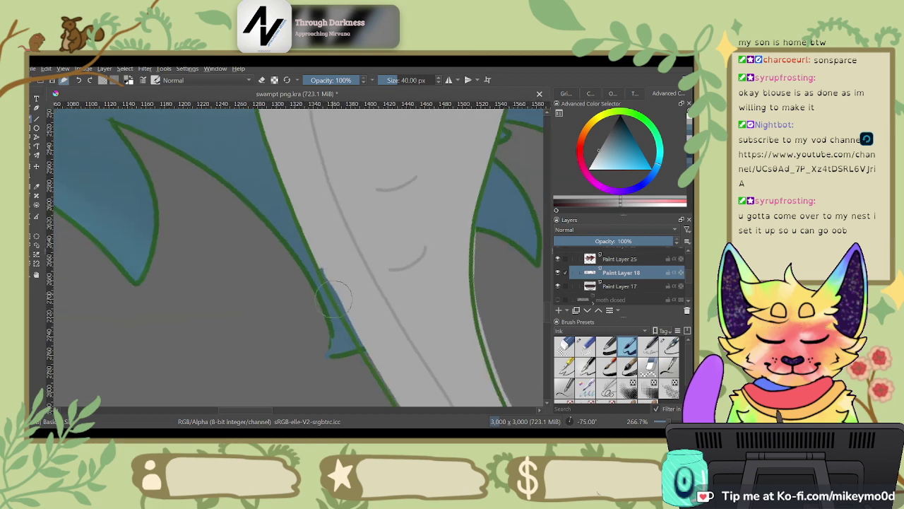
drag(338, 300, 320, 262)
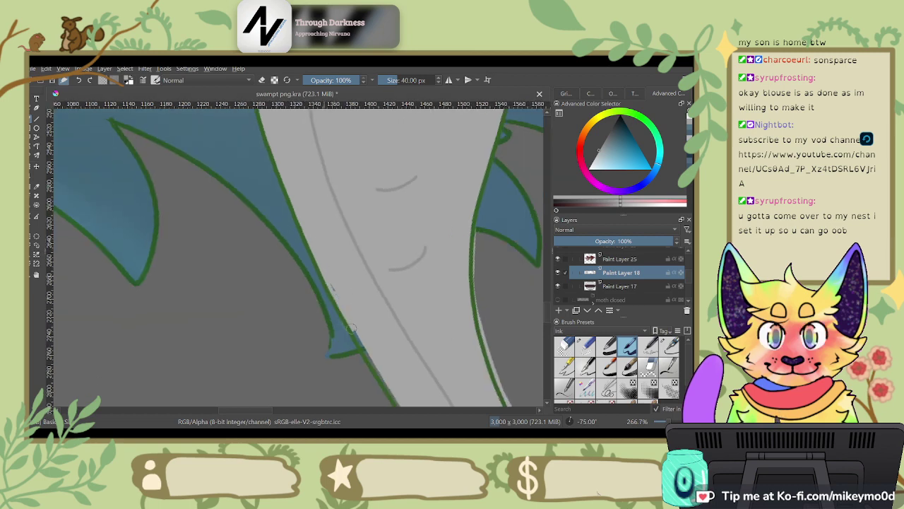
Step: Fill the remaining skin gaps along the ear's upper outline from the hair strand to the ear tip
drag(354, 326, 325, 253)
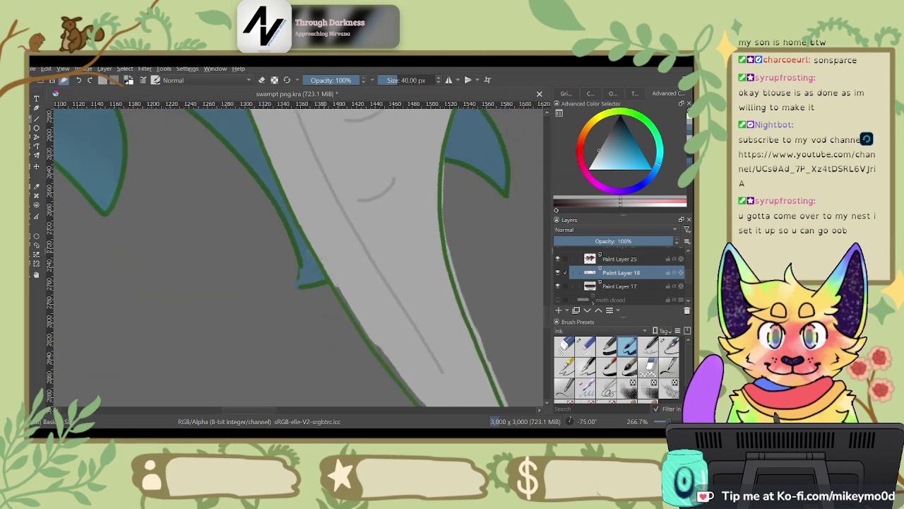
mouse_move(385, 357)
mouse_down()
mouse_move(355, 290)
mouse_move(357, 302)
mouse_up()
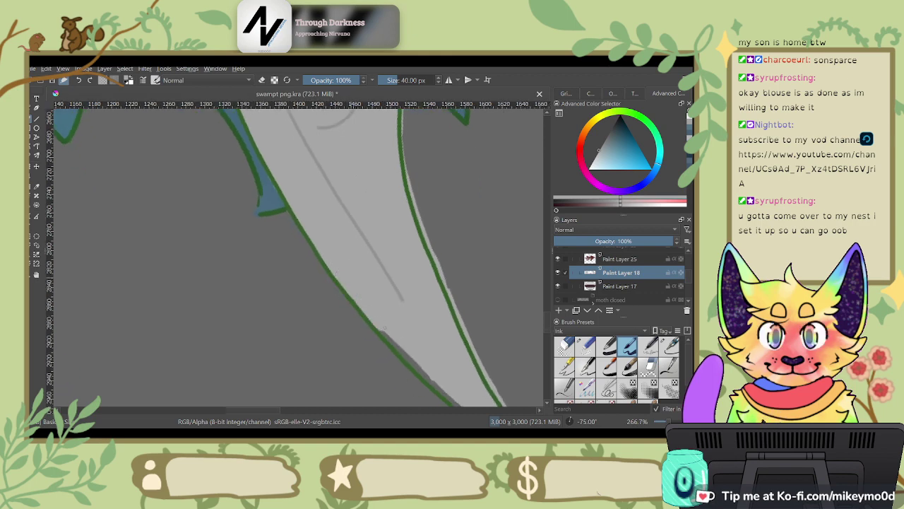
drag(411, 351, 368, 275)
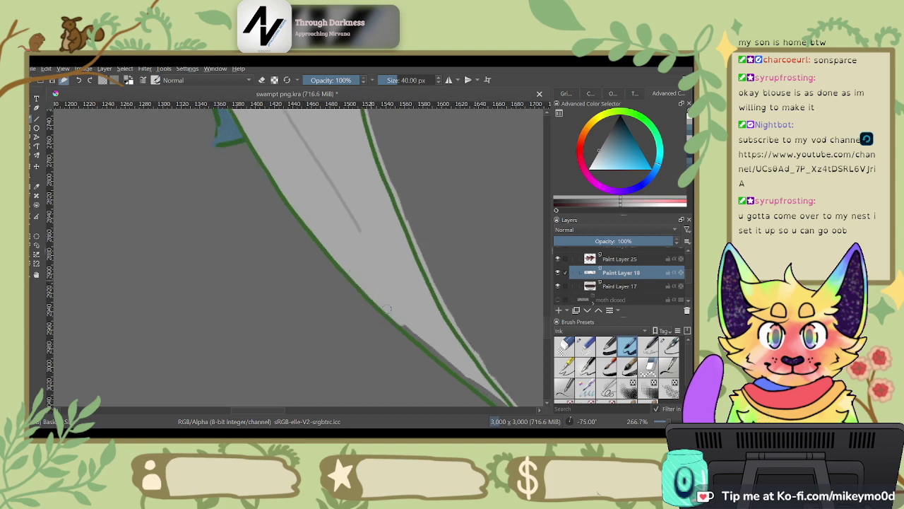
mouse_move(449, 363)
mouse_down()
mouse_move(394, 284)
mouse_move(458, 347)
mouse_up()
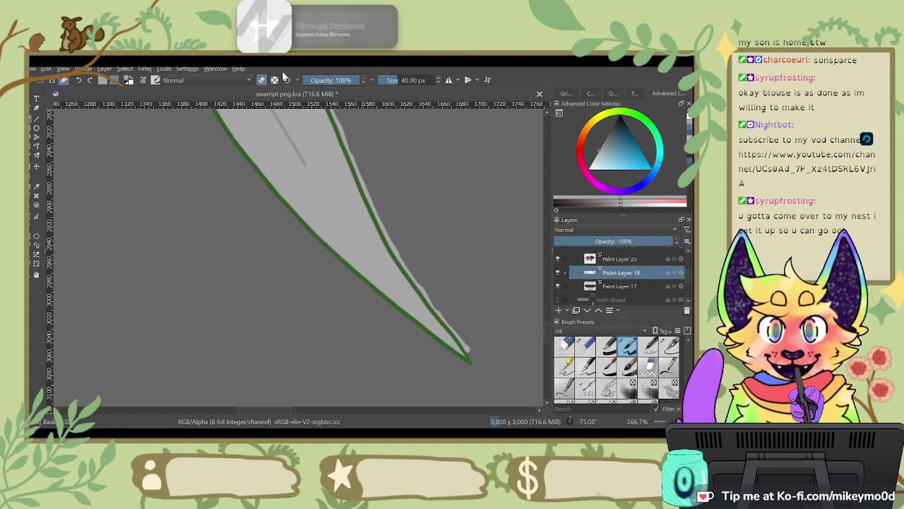
Step: Turn on eraser mode and erase the skin spill outside the unbloodied ear's lower outline, from the tip to the hair
key(e)
key(6)
key(6)
key(6)
key(6)
key(6)
key(6)
key(6)
key(6)
key(6)
key(6)
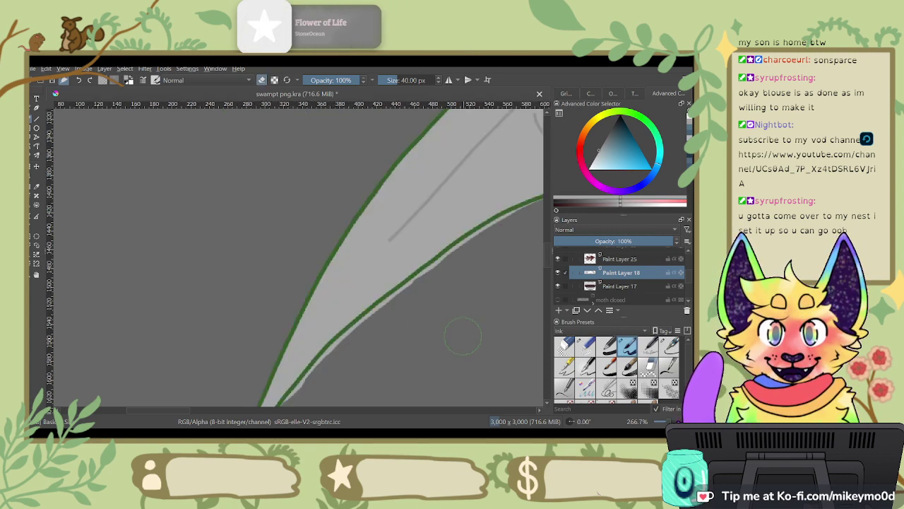
drag(157, 282, 259, 338)
mouse_move(309, 322)
mouse_down()
mouse_move(307, 303)
mouse_move(355, 202)
mouse_up()
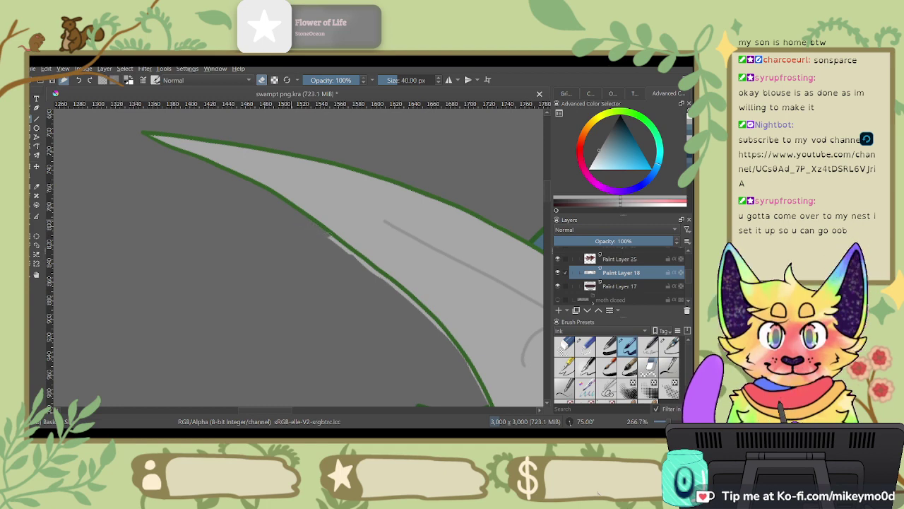
drag(343, 247, 370, 270)
drag(402, 297, 439, 327)
drag(450, 325, 348, 162)
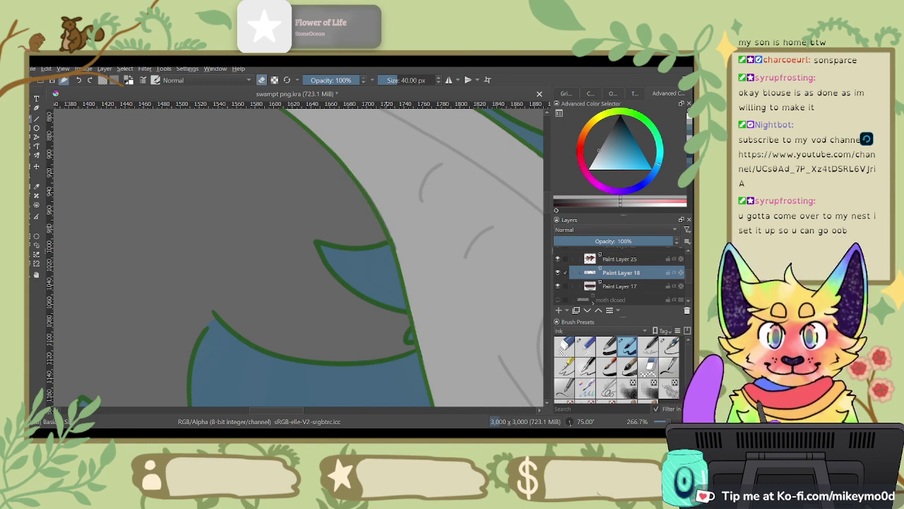
Step: Show Paint Layer 29 again and review the whole character
key(4)
key(4)
key(4)
key(4)
key(4)
key(4)
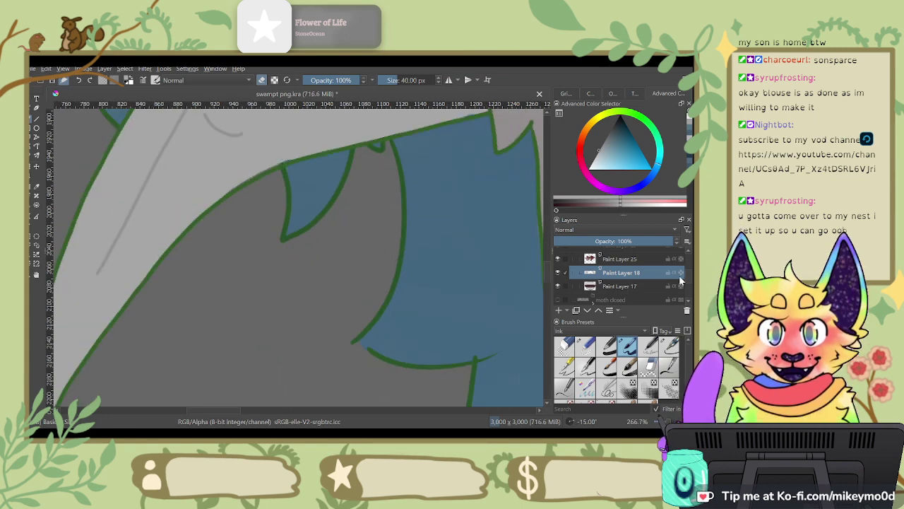
scroll(688, 278, up, 2)
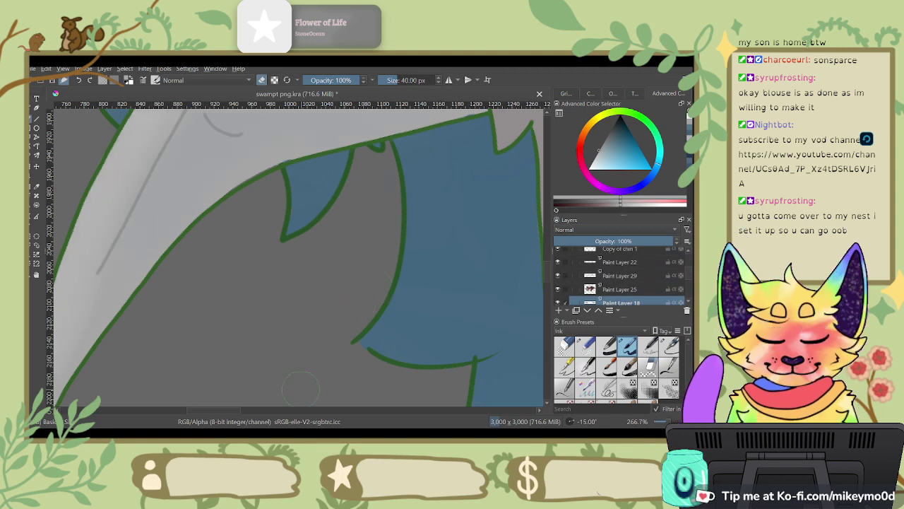
scroll(305, 376, down, 5)
key(5)
key(6)
scroll(313, 357, down, 4)
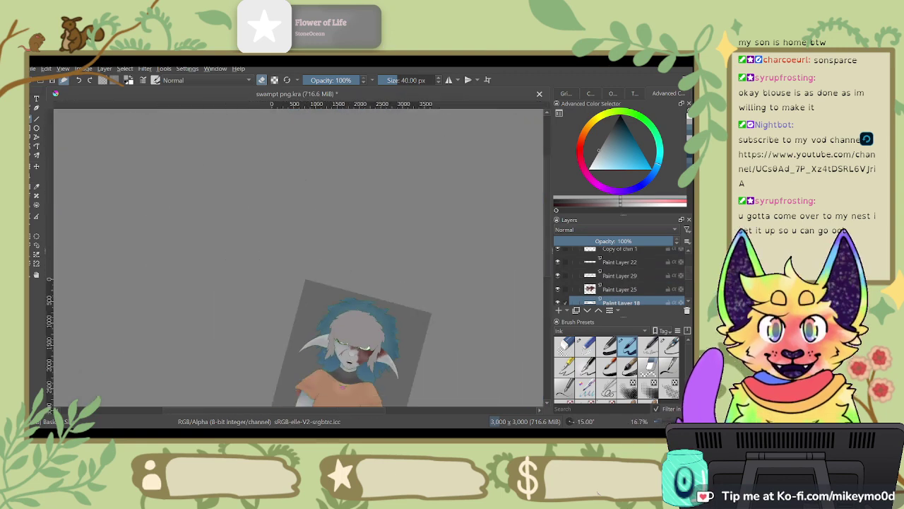
scroll(357, 334, up, 2)
key(4)
key(4)
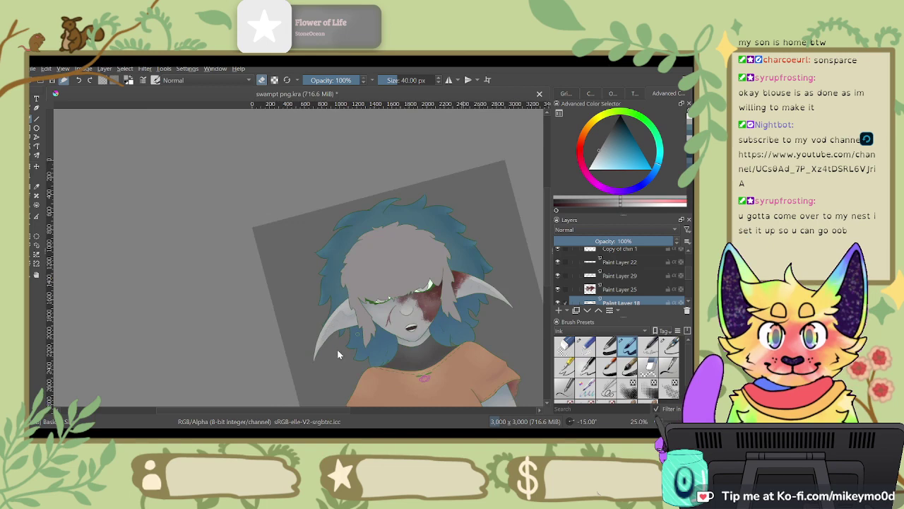
Step: Show the moth closed group and compare it with the open mouth version by toggling the open mouth group's visibility
scroll(678, 260, up, 5)
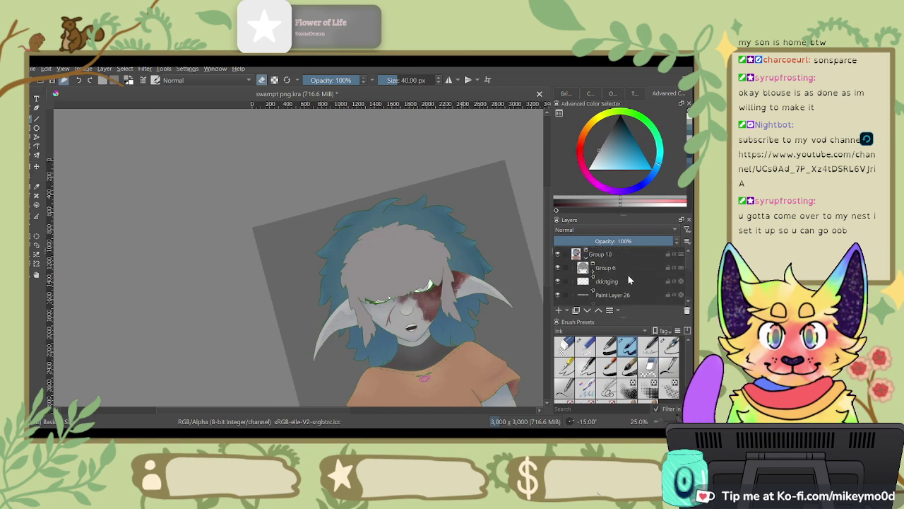
scroll(685, 265, down, 3)
drag(689, 271, 688, 270)
click(593, 268)
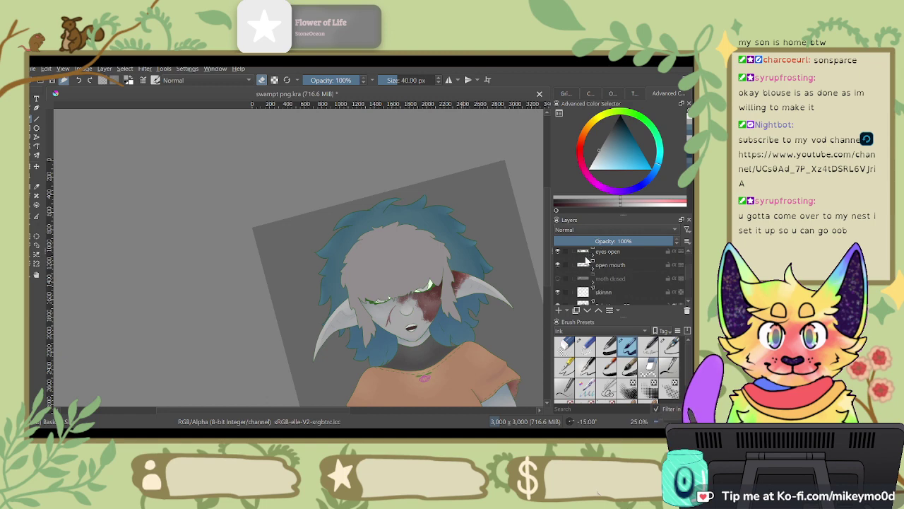
click(558, 278)
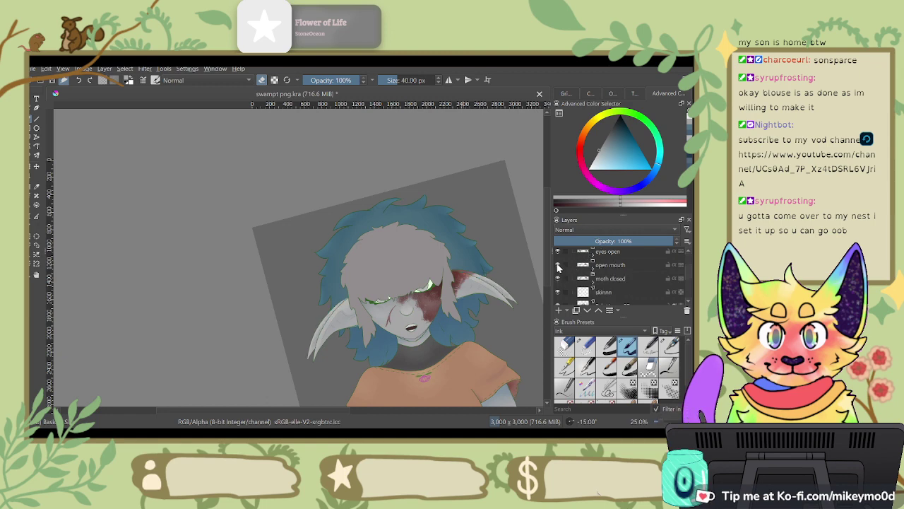
click(558, 265)
click(558, 265)
click(558, 265)
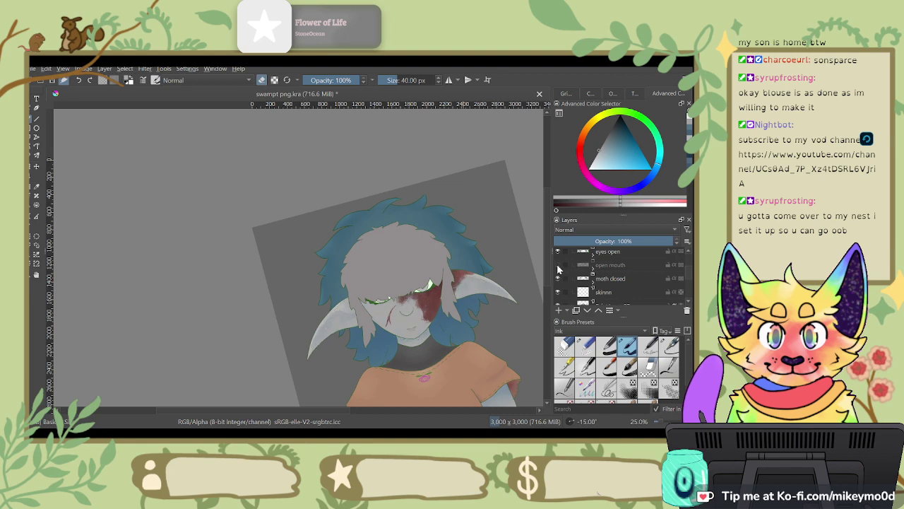
click(558, 265)
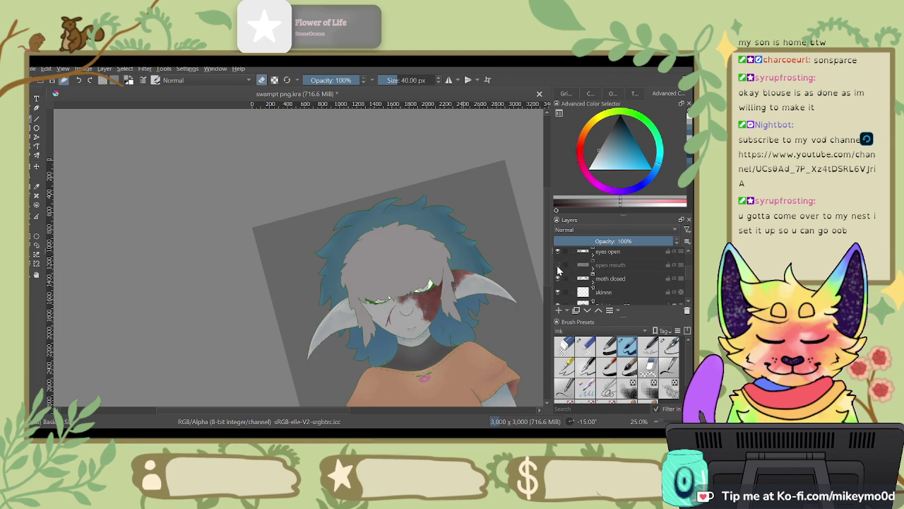
Step: Look through the layers inside the open mouth group and collapse it again
click(626, 265)
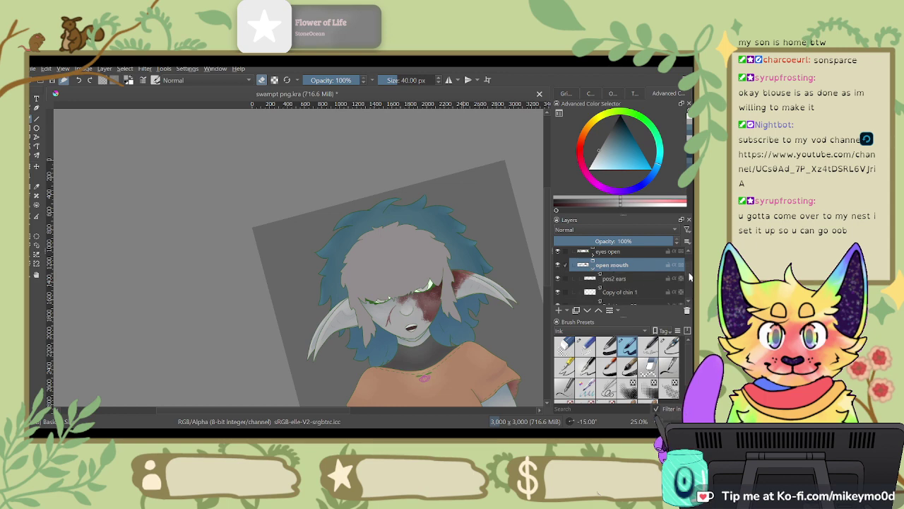
scroll(688, 276, up, 3)
scroll(689, 280, up, 2)
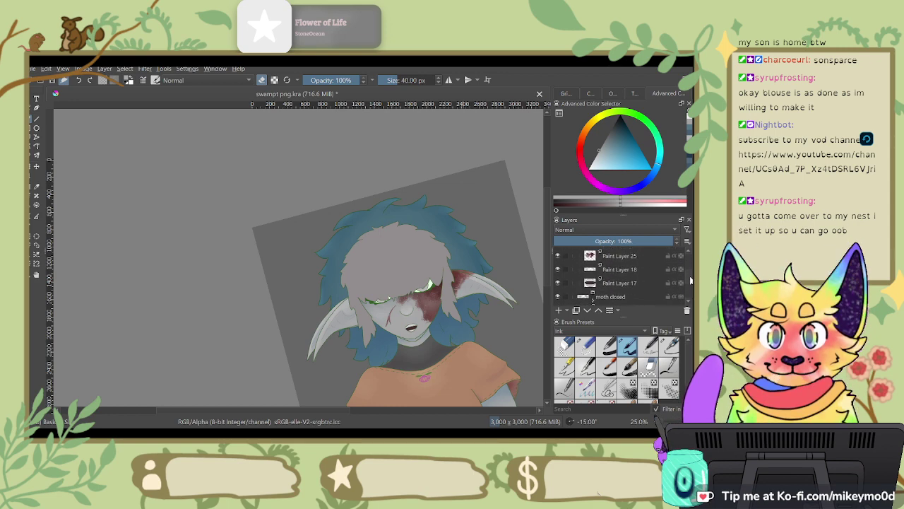
drag(688, 276, 688, 273)
click(594, 271)
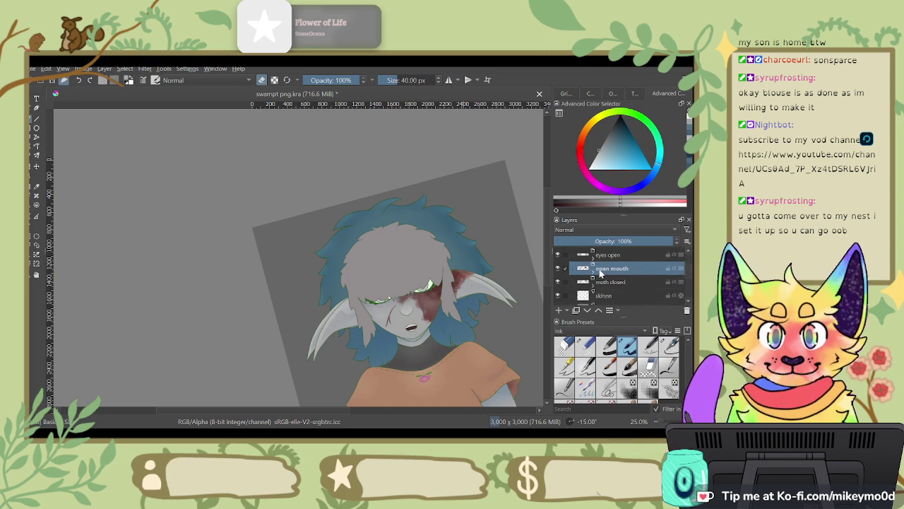
Step: Expand the moth closed group and check its shaaade layer by switching alpha inheritance off and back on
click(594, 285)
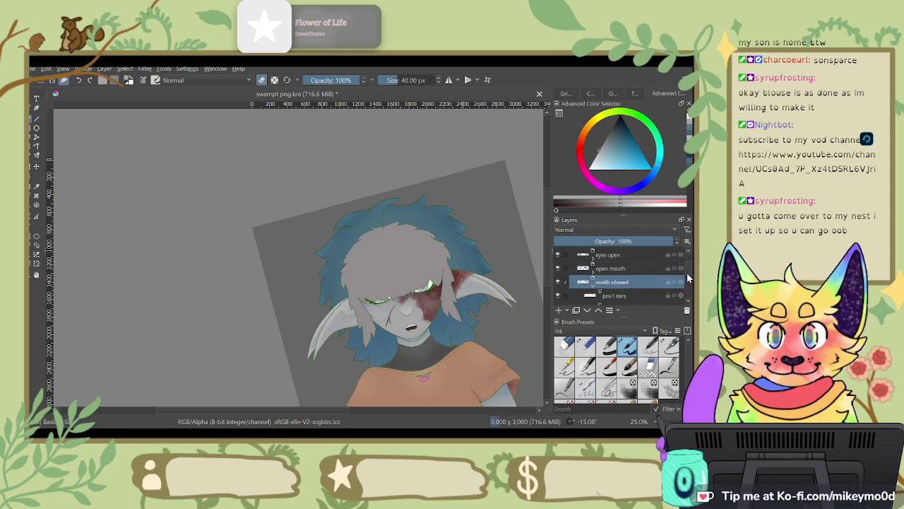
drag(688, 274, 690, 279)
click(675, 272)
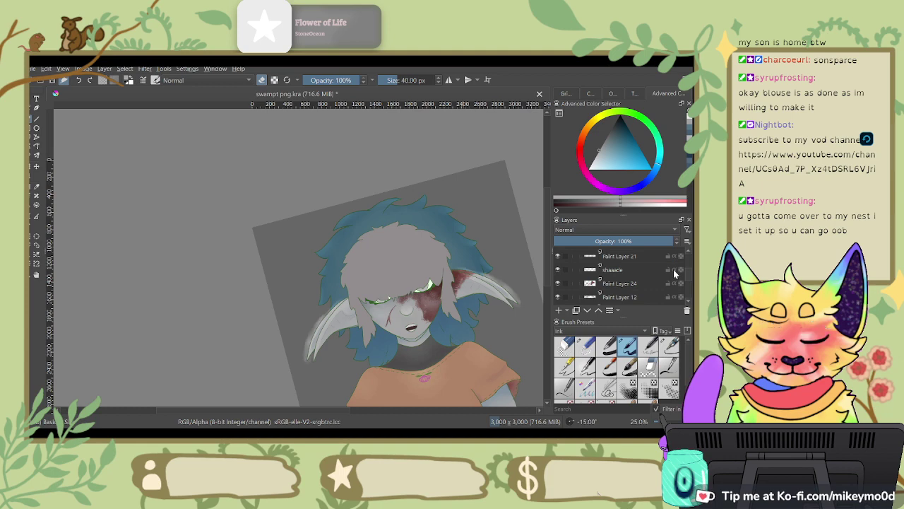
click(675, 271)
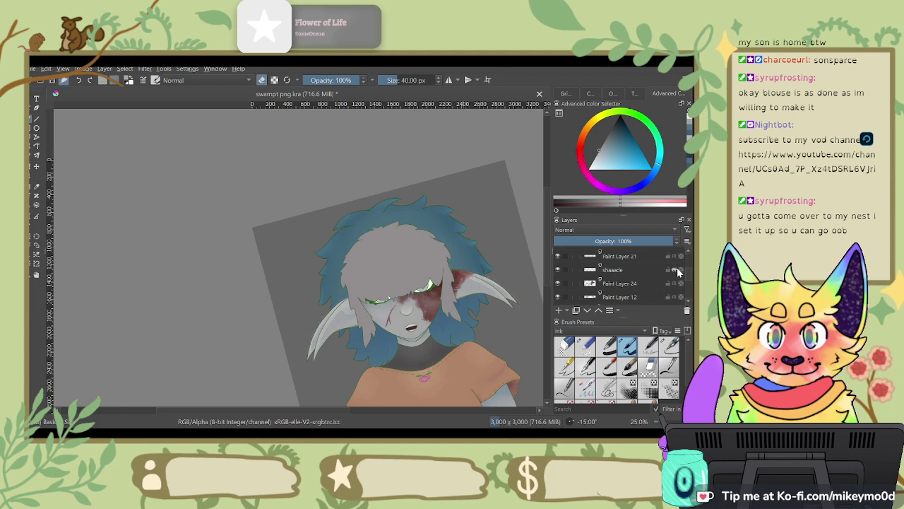
Step: Hide the open mouth group to view the closed-mouth version alone, and bring up the moth closed group's shading layers
scroll(688, 268, up, 3)
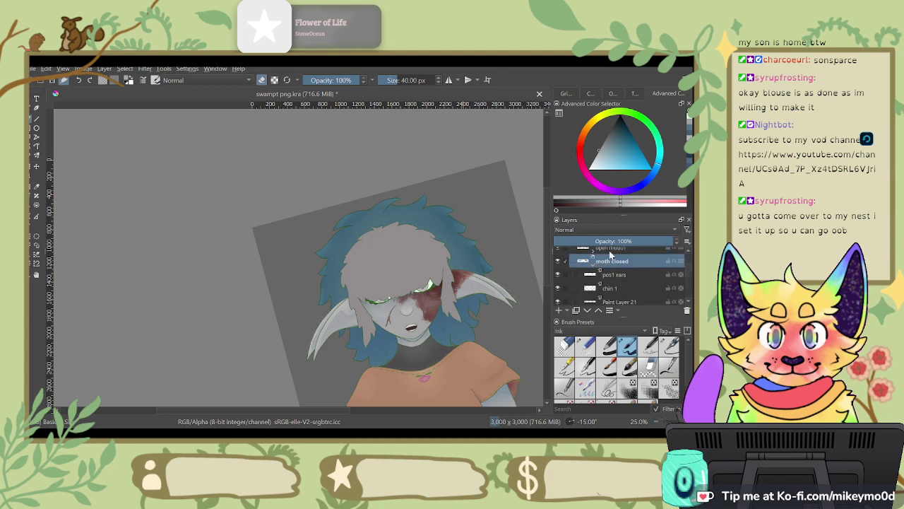
click(559, 250)
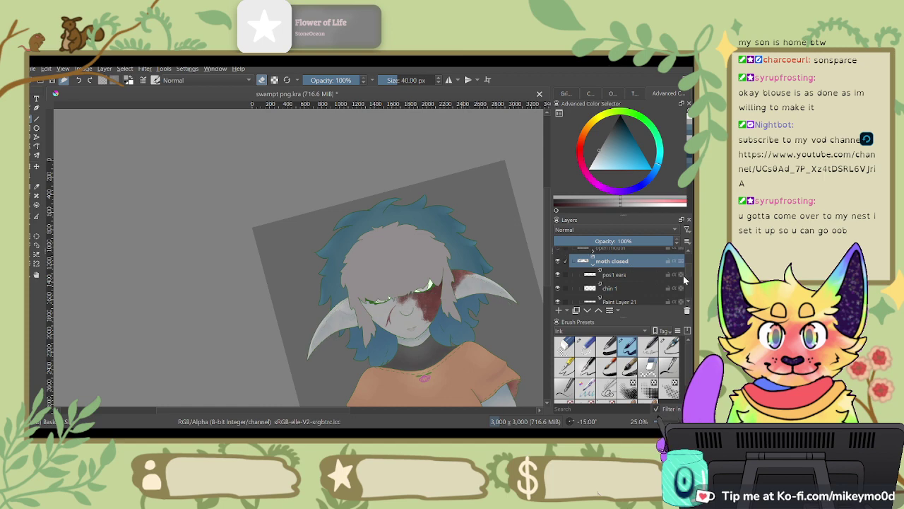
scroll(687, 274, down, 5)
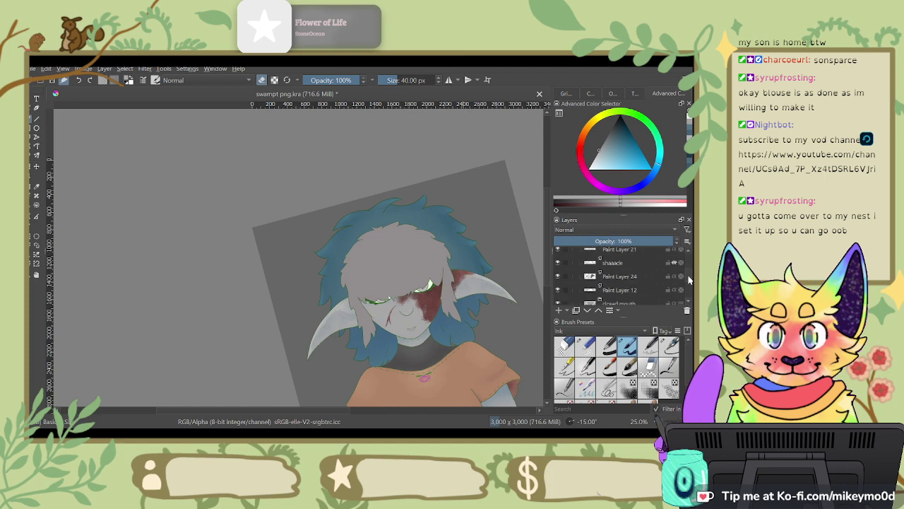
Step: On the moth closed group's shaaade layer, erase the shading that spills onto the blue hair beside the red-marked ear
scroll(688, 276, up, 3)
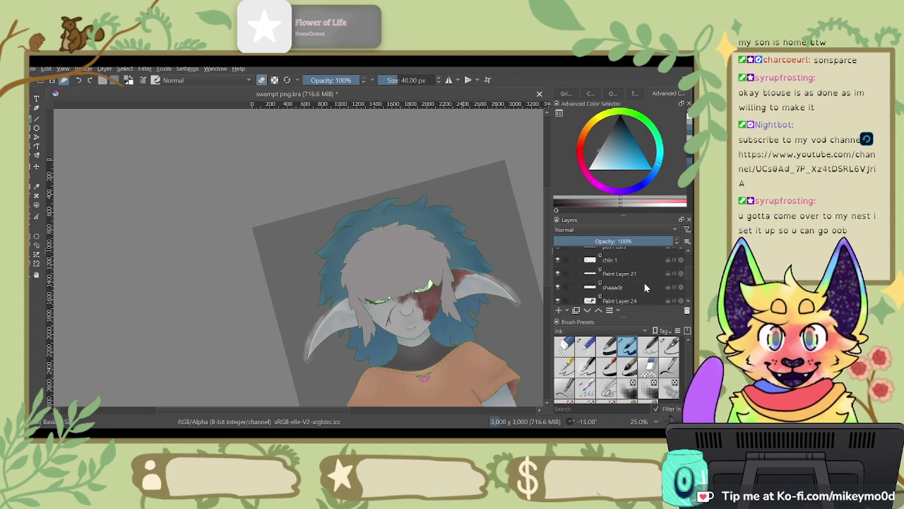
click(644, 287)
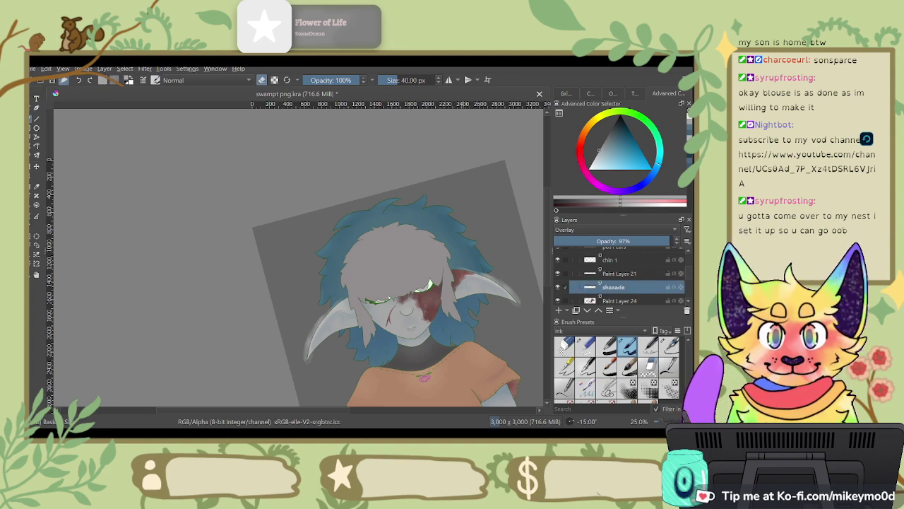
scroll(467, 305, up, 4)
drag(477, 310, 409, 396)
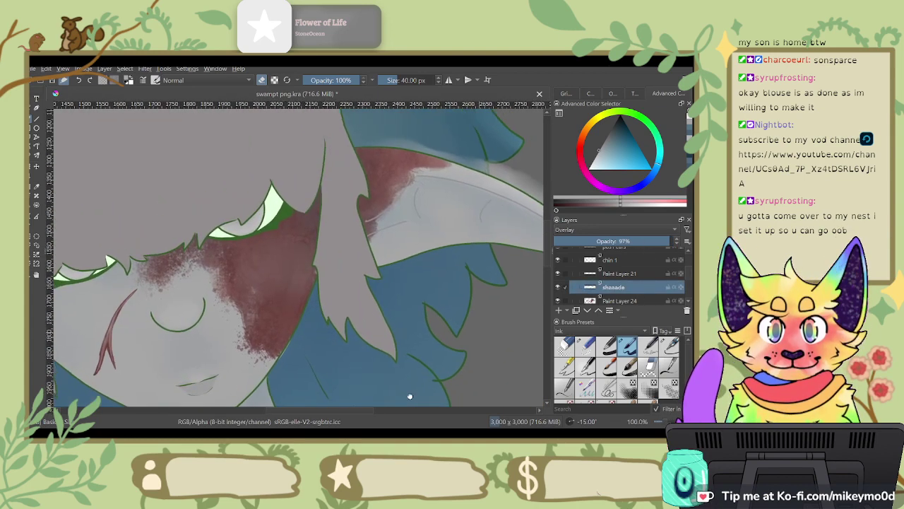
drag(484, 272, 442, 331)
key(6)
key(6)
key(6)
key(6)
key(6)
key(6)
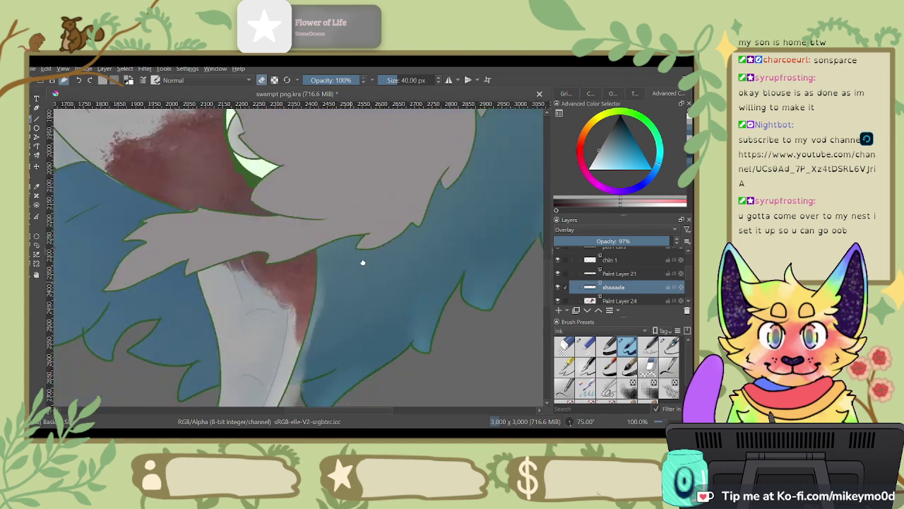
drag(363, 262, 380, 238)
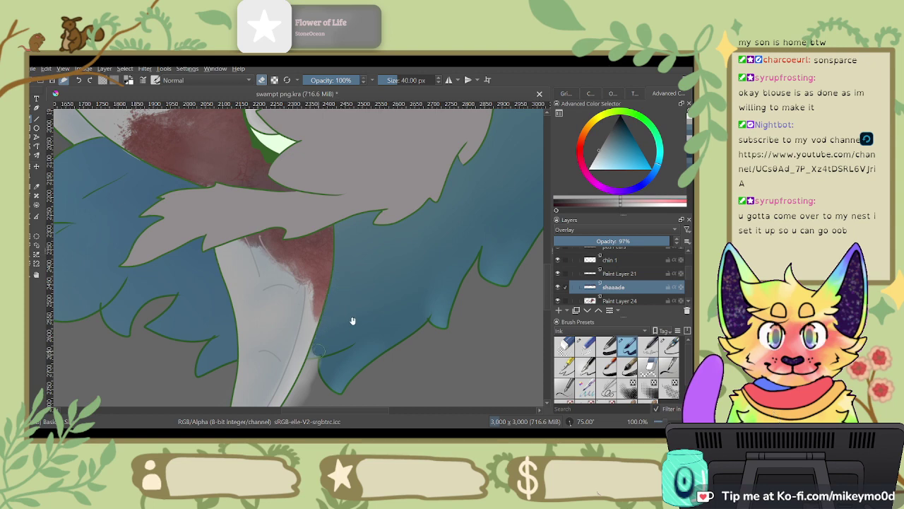
Step: Erase the remaining shading spill along the outer edge and tip of the red-marked ear, and save the document
mouse_move(352, 321)
mouse_down()
mouse_move(463, 214)
mouse_move(471, 182)
mouse_up()
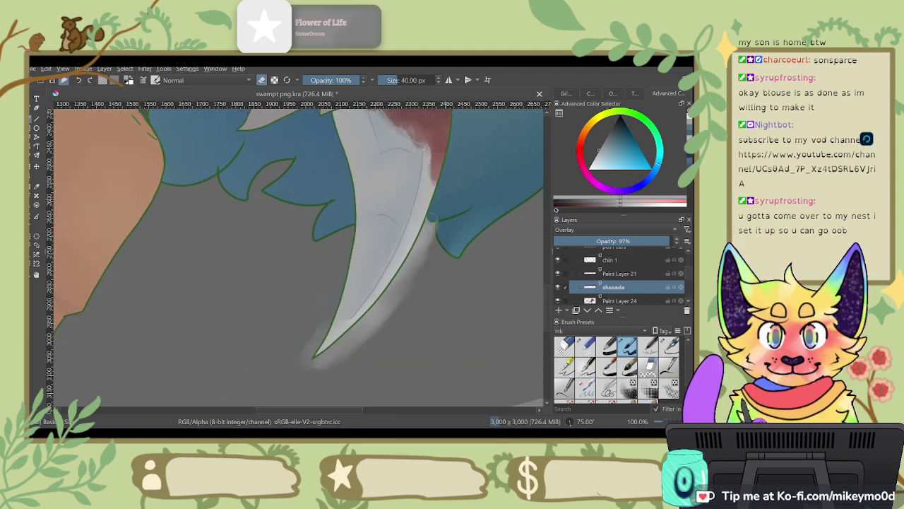
mouse_move(431, 215)
mouse_down()
mouse_move(404, 297)
mouse_move(397, 289)
mouse_move(404, 274)
mouse_move(389, 297)
mouse_move(411, 283)
mouse_move(375, 319)
mouse_up()
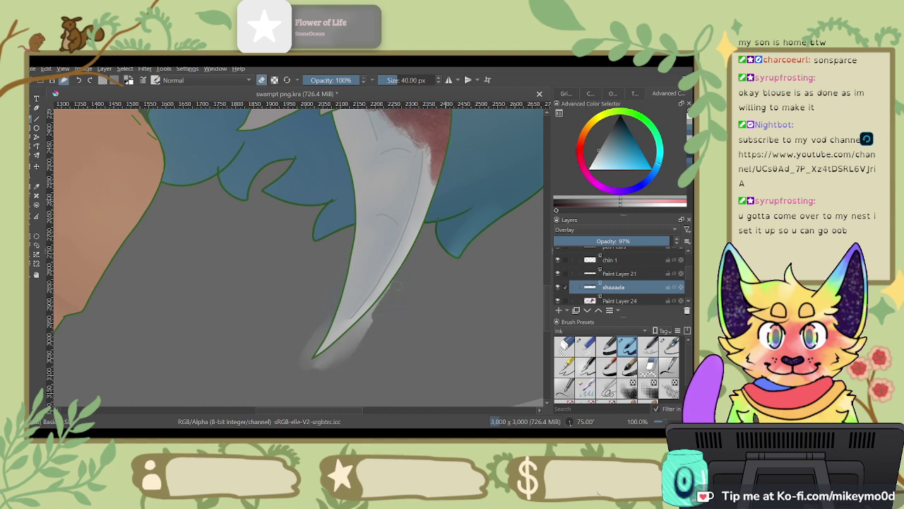
key(5)
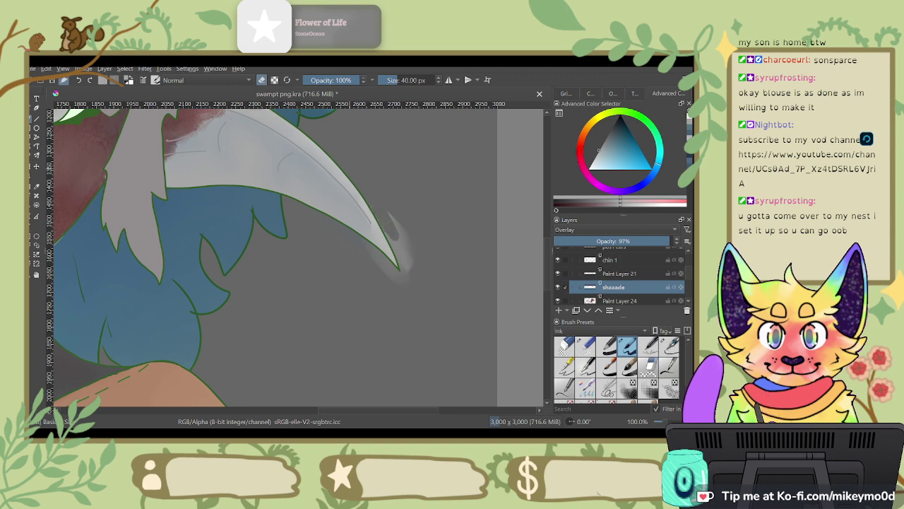
key(ctrl+s)
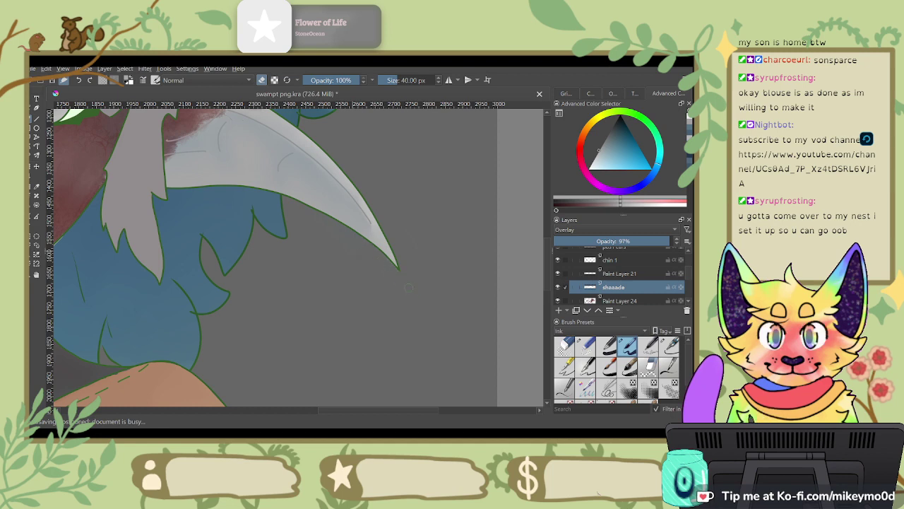
Step: Erase the shading spill around the tip of the opposite, unmarked ear on the shaaade layer
drag(349, 305, 588, 298)
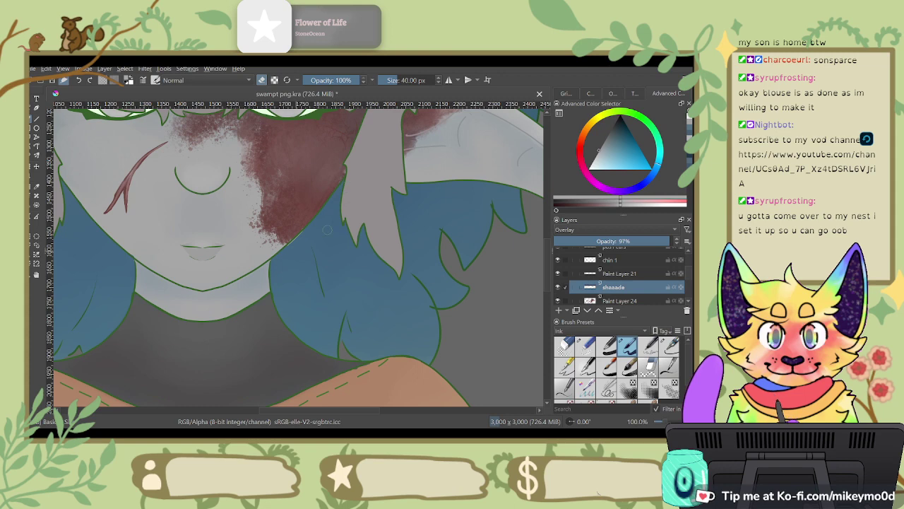
drag(375, 189, 382, 305)
drag(296, 226, 439, 180)
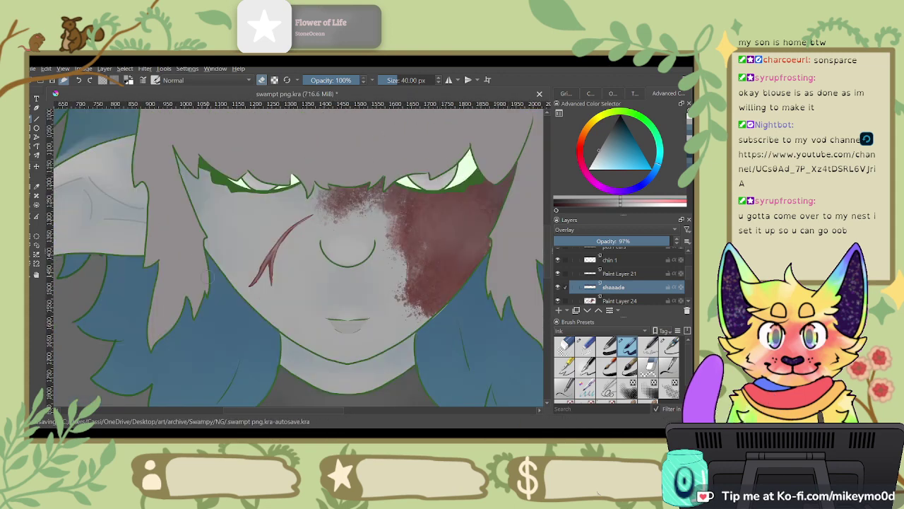
drag(209, 281, 316, 330)
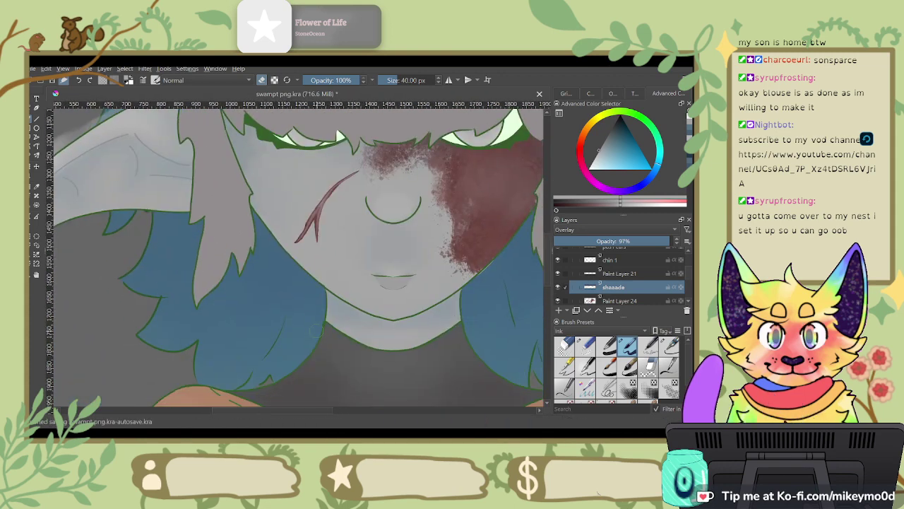
drag(250, 247, 405, 323)
drag(336, 294, 418, 297)
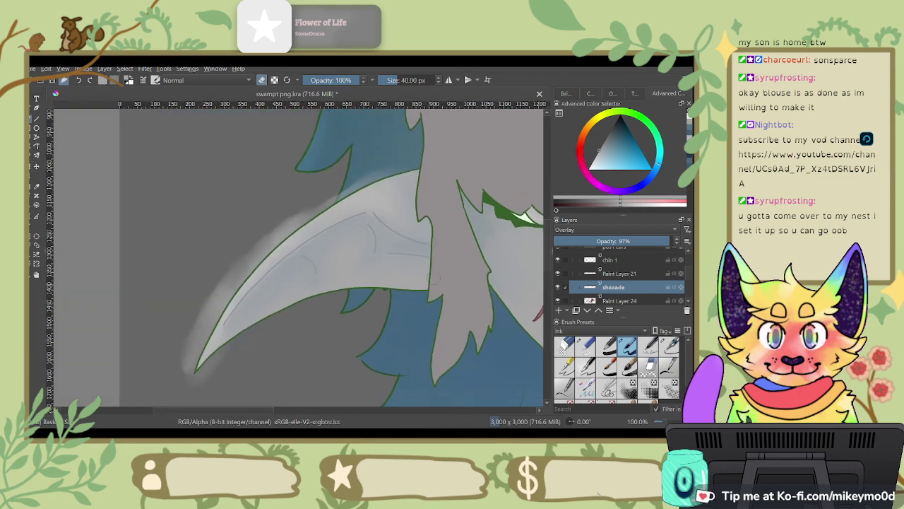
key(4)
key(4)
key(4)
key(4)
drag(344, 317, 376, 184)
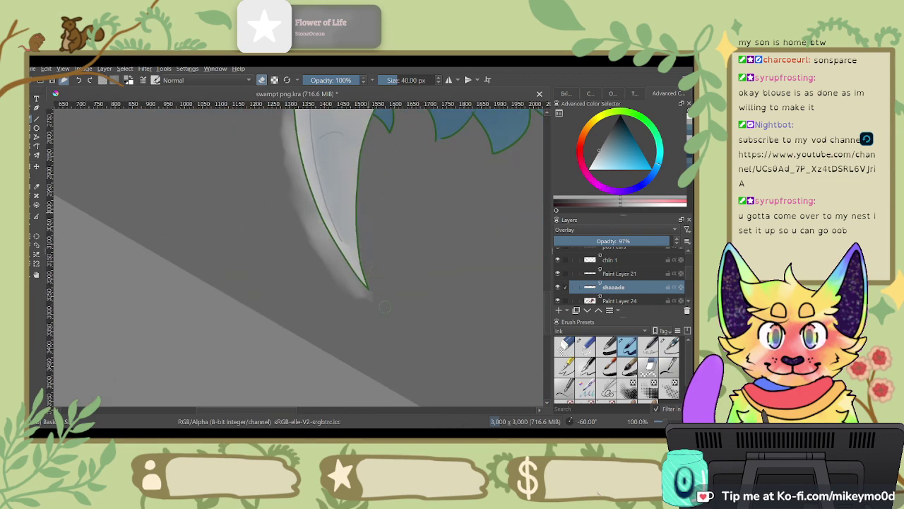
drag(300, 221, 349, 297)
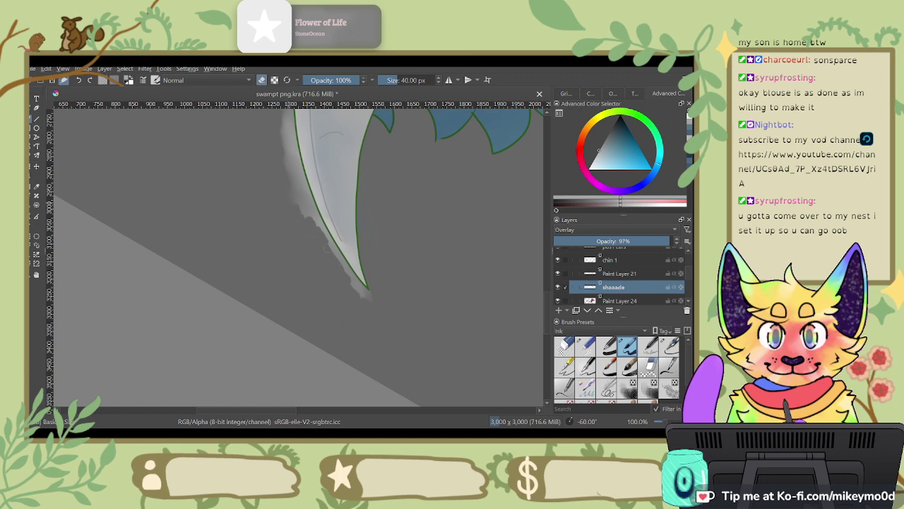
drag(319, 221, 331, 249)
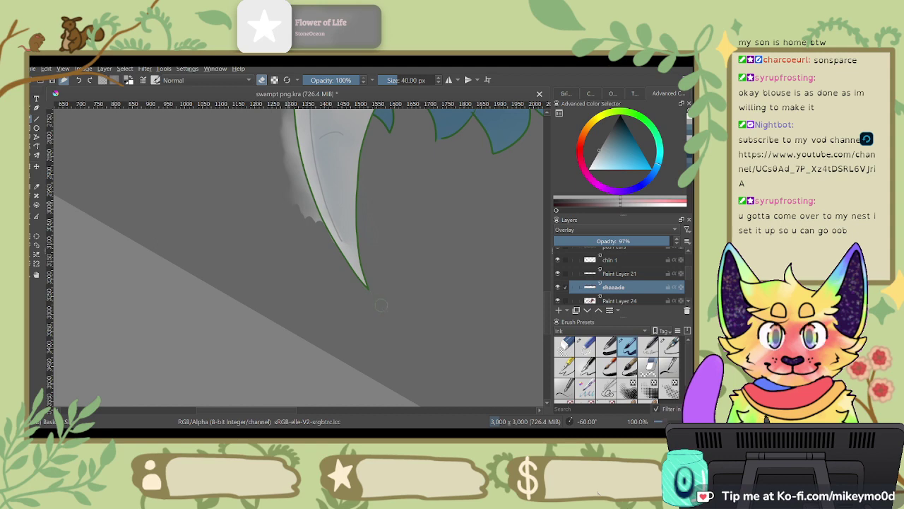
Step: Clear the rest of the shading spill along the unmarked ear's outer edge up to the blue hair
drag(310, 241, 335, 307)
key(ctrl+z)
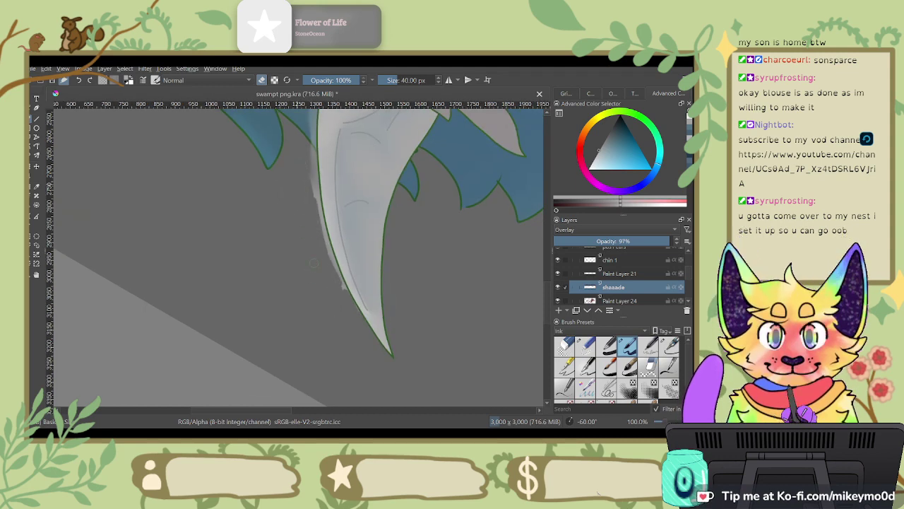
drag(324, 230, 326, 243)
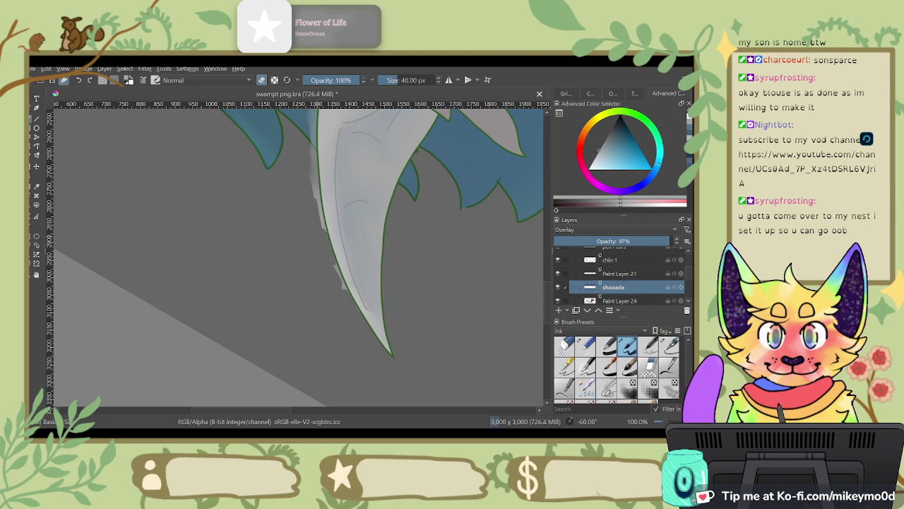
drag(317, 246, 328, 322)
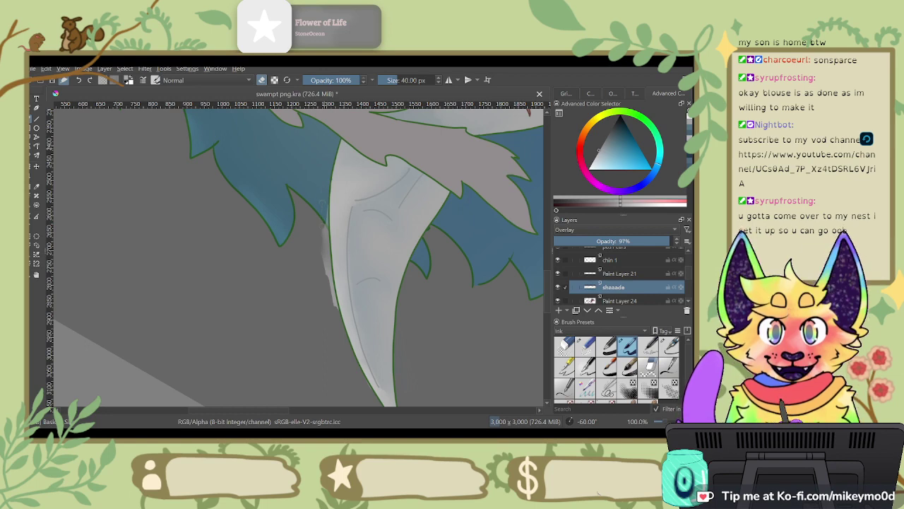
drag(324, 205, 324, 259)
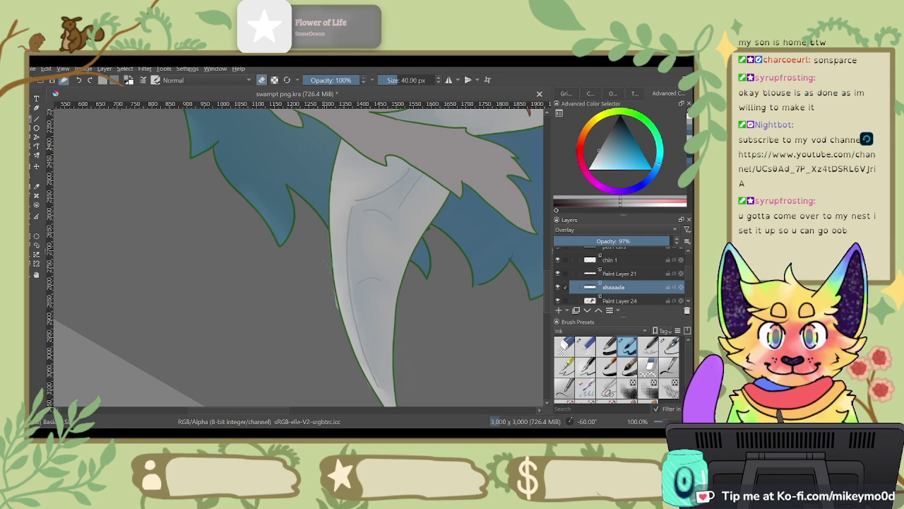
Step: Compare the two mouth versions on the whole character by toggling the open mouth group's visibility, leaving the group shown
drag(474, 256, 460, 301)
drag(449, 174, 265, 403)
scroll(443, 290, down, 4)
key(4)
key(4)
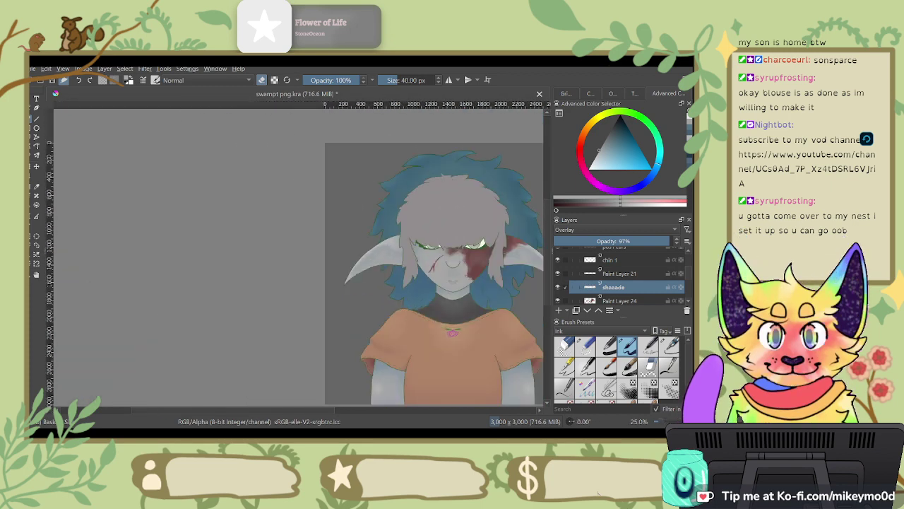
key(minus)
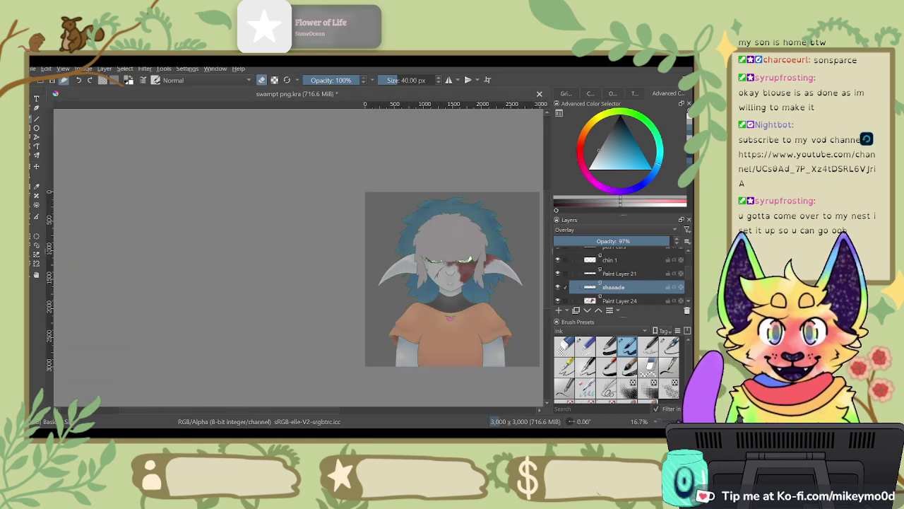
drag(689, 278, 692, 272)
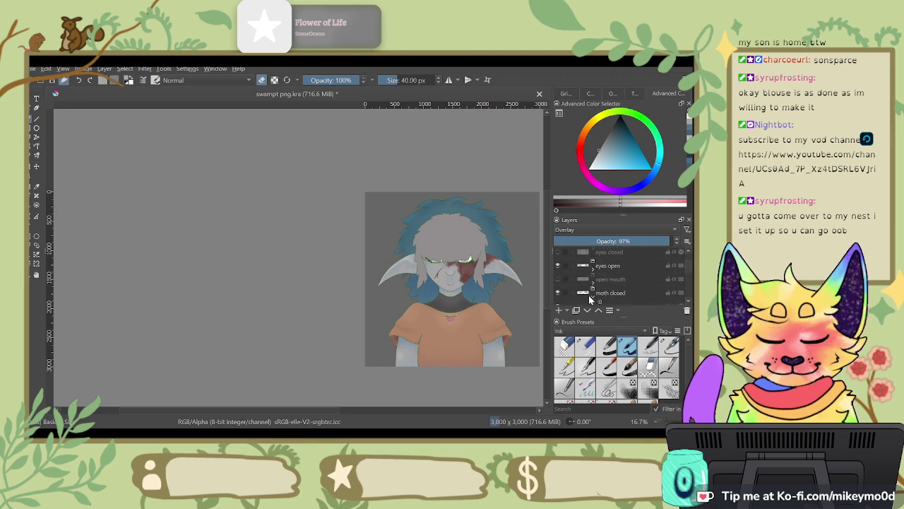
click(558, 280)
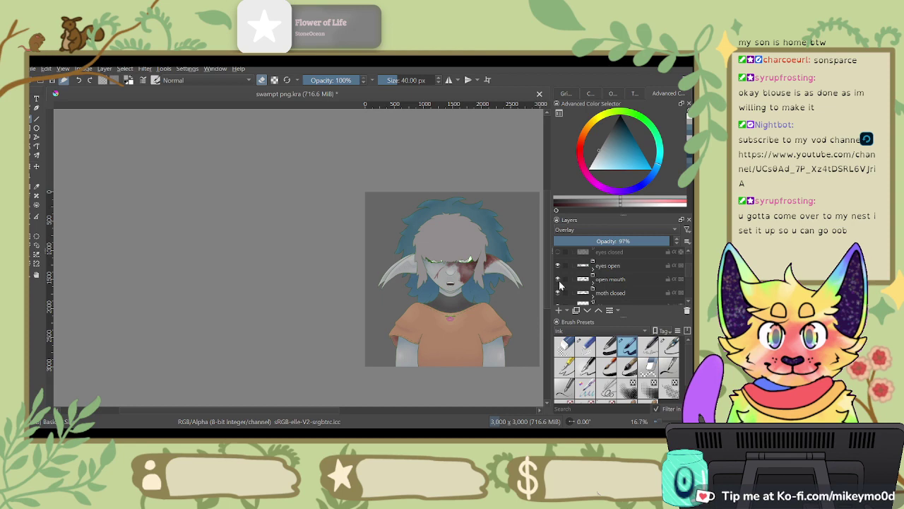
click(558, 283)
click(558, 280)
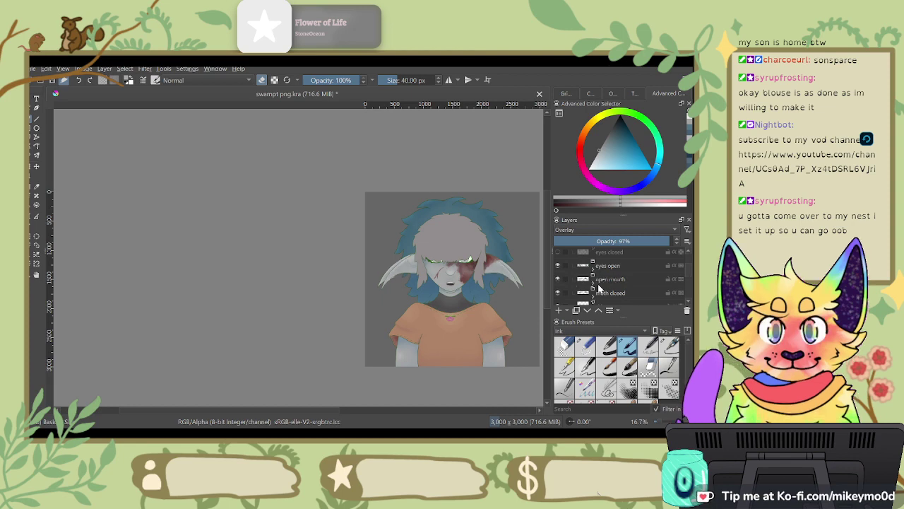
Step: Select Paint Layer 29 in the open mouth group, choose a blender brush from the Paint presets and turn on horizontal mirroring
scroll(688, 271, down, 5)
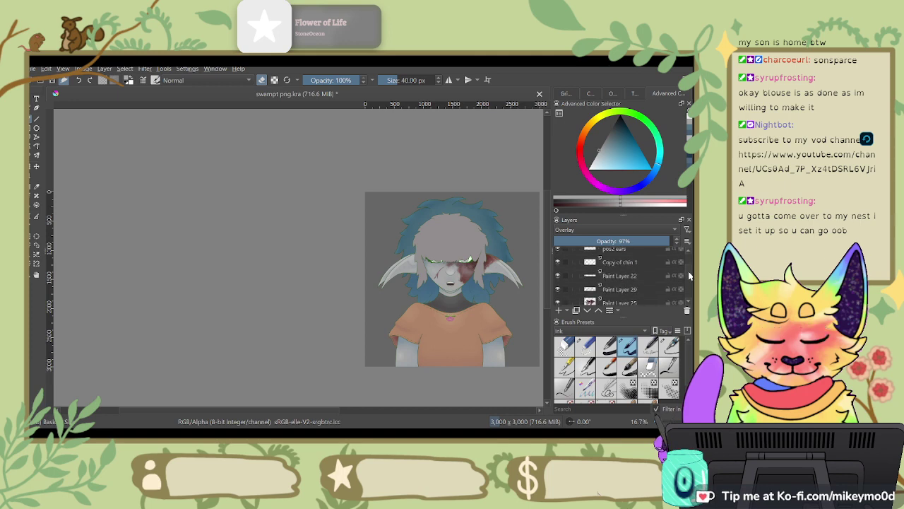
click(668, 272)
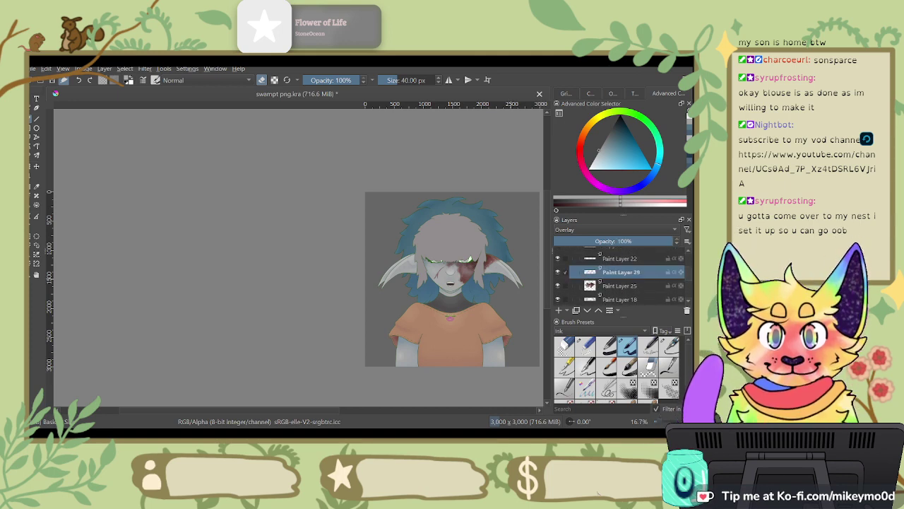
click(621, 351)
drag(686, 367, 686, 385)
click(648, 358)
scroll(479, 274, up, 4)
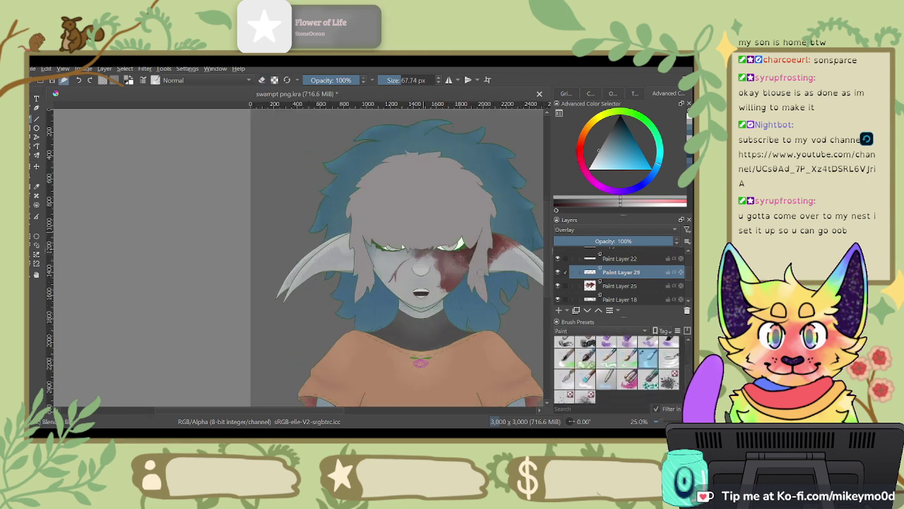
click(449, 80)
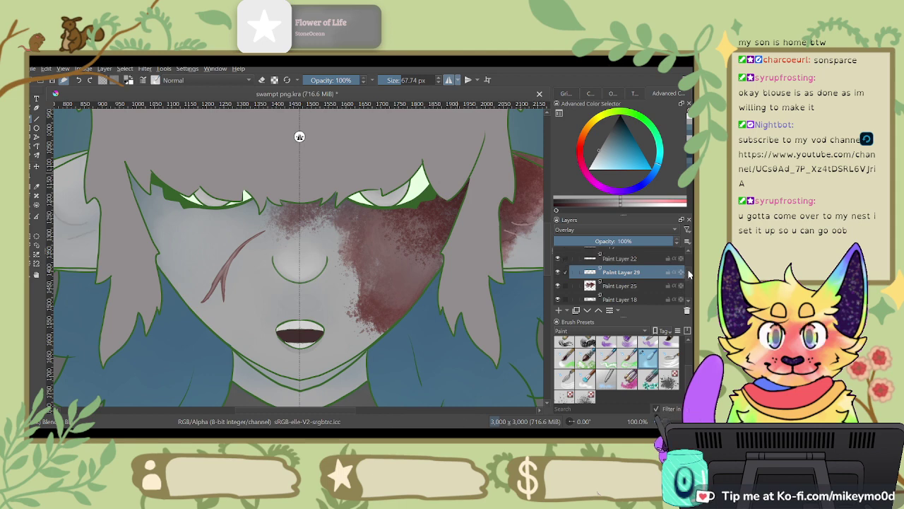
Step: Check what the Copy of chin 1 and pos2 ears layers contribute by toggling their visibility, leaving both shown
scroll(558, 288, up, 3)
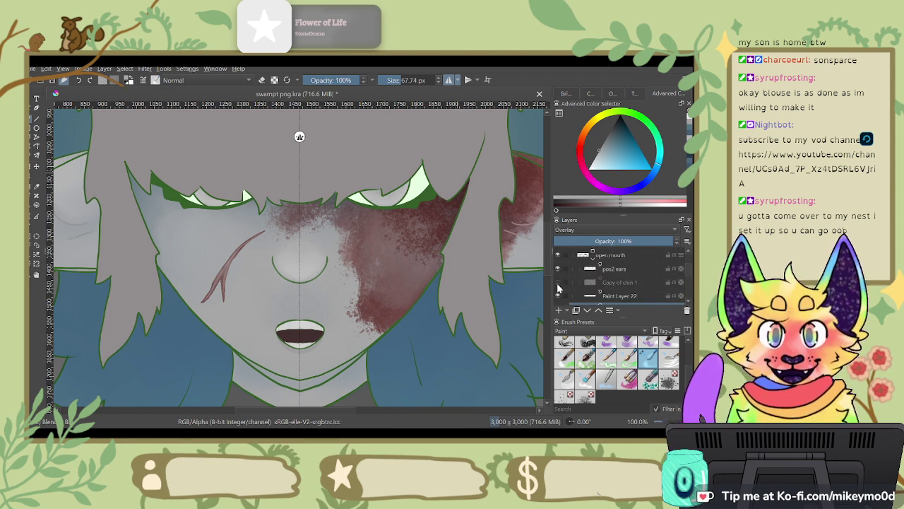
click(558, 282)
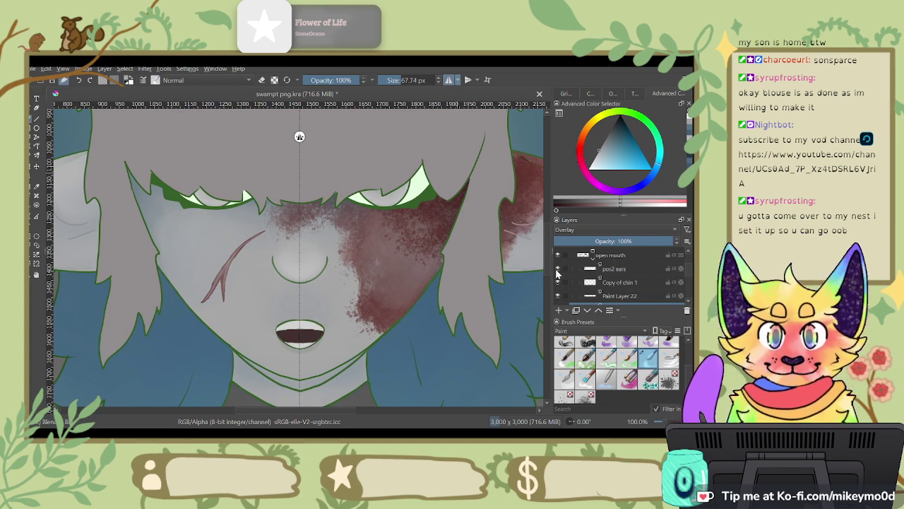
click(558, 269)
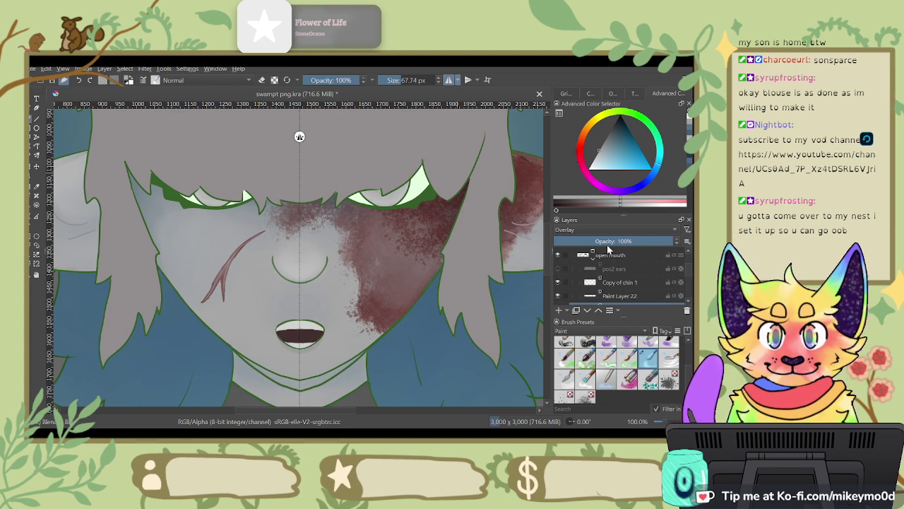
click(558, 269)
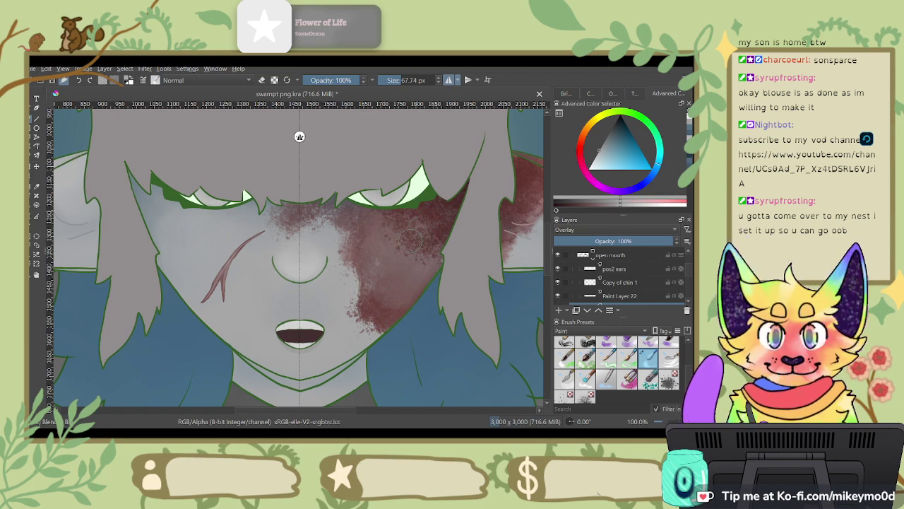
Step: Try reddish strokes over the face marking with a soft wet brush and the Texture Impressionism brush, and undo each attempt
click(606, 206)
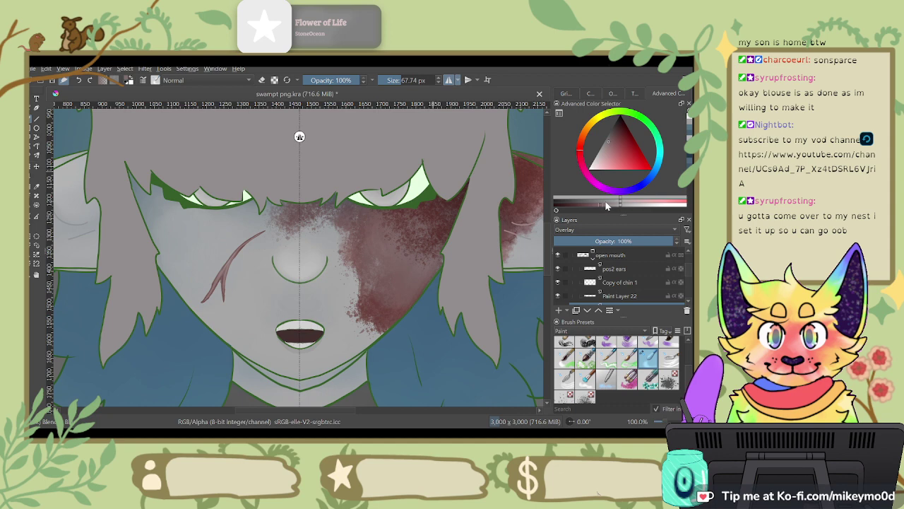
click(668, 342)
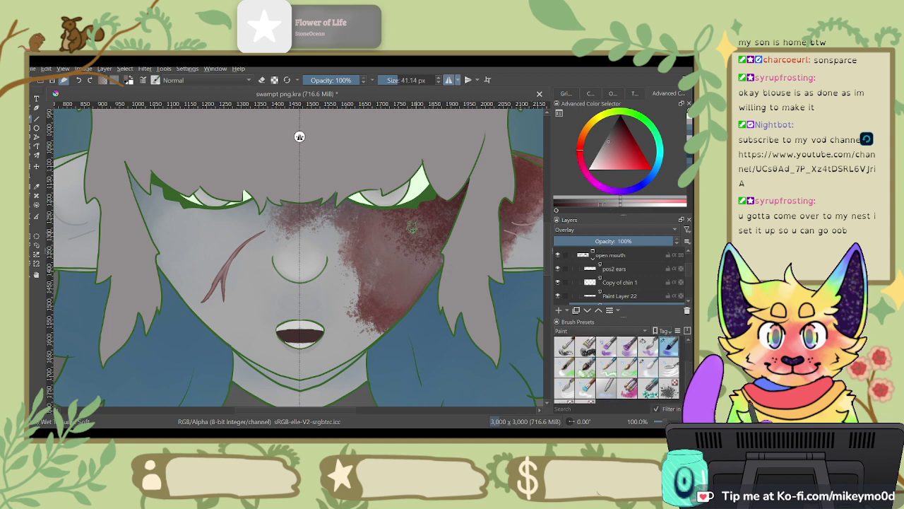
mouse_move(414, 230)
mouse_down()
mouse_move(430, 222)
mouse_move(406, 230)
mouse_move(432, 246)
mouse_up()
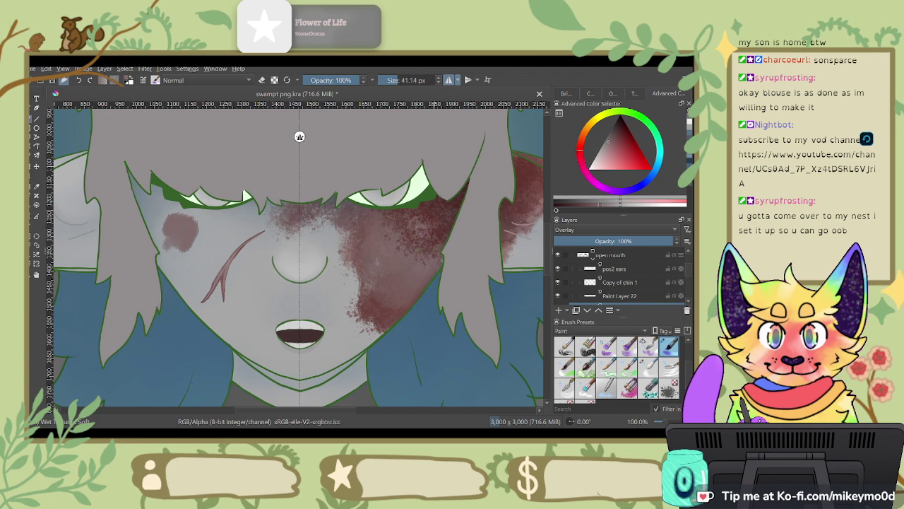
key(ctrl+z)
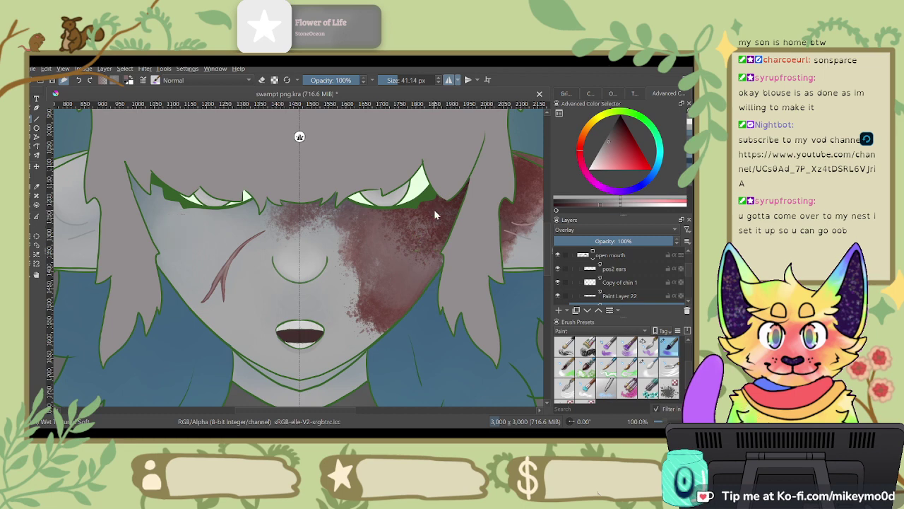
click(627, 387)
mouse_move(421, 225)
mouse_down()
mouse_move(542, 265)
mouse_move(391, 270)
mouse_up()
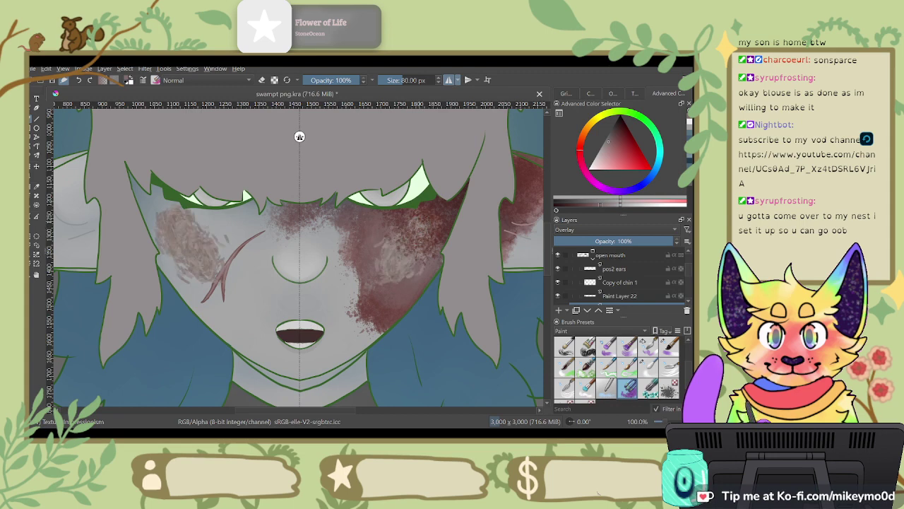
key(ctrl+z)
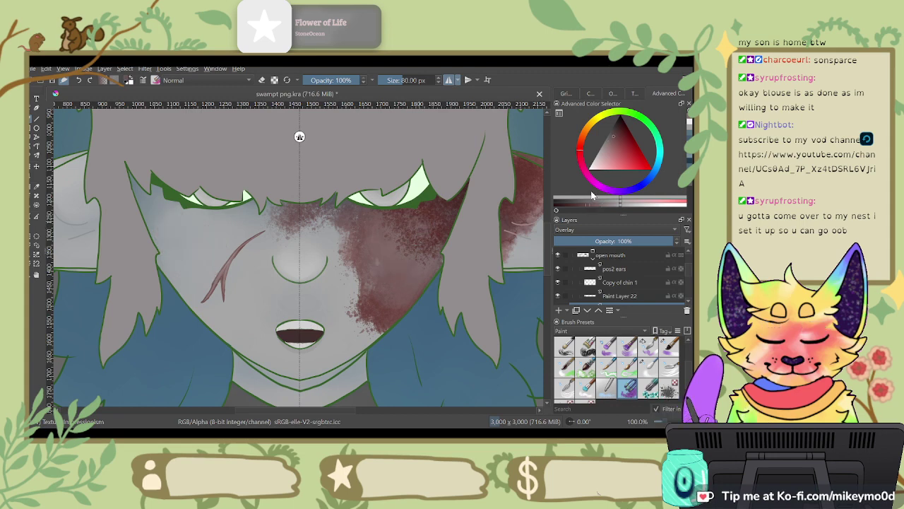
mouse_move(421, 228)
mouse_down()
mouse_move(433, 223)
mouse_move(411, 267)
mouse_up()
key(ctrl+z)
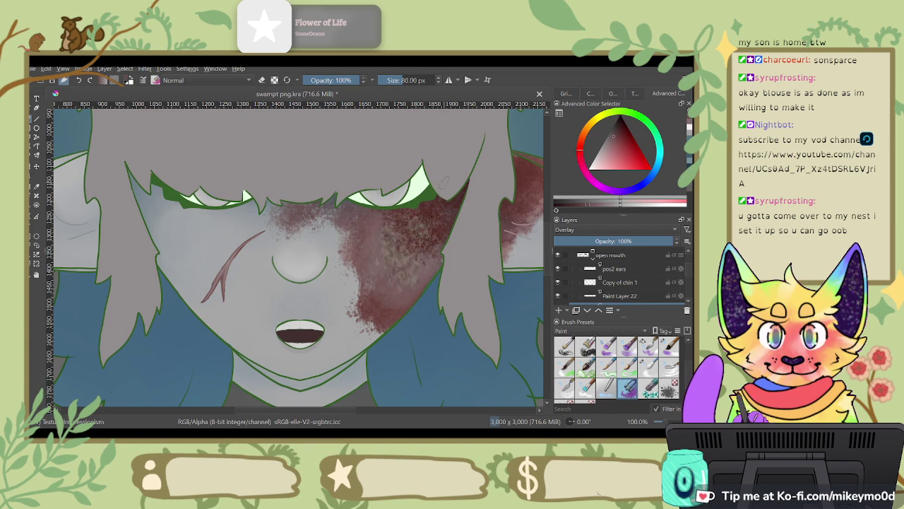
Step: Try textured strokes over the cheek marking in a dark red sampled from the ear marking, and smooth them with a blender brush
click(625, 149)
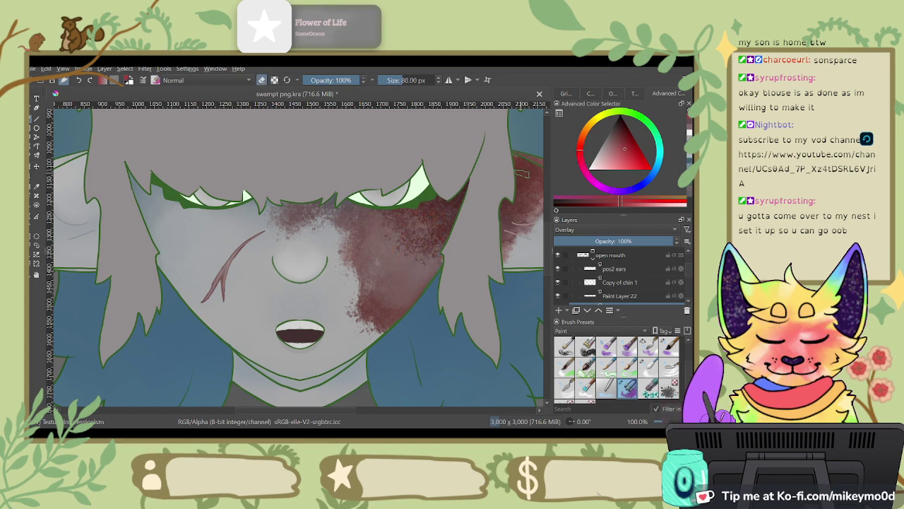
ctrl+click(529, 161)
mouse_move(431, 226)
mouse_down()
mouse_move(409, 227)
mouse_move(406, 275)
mouse_up()
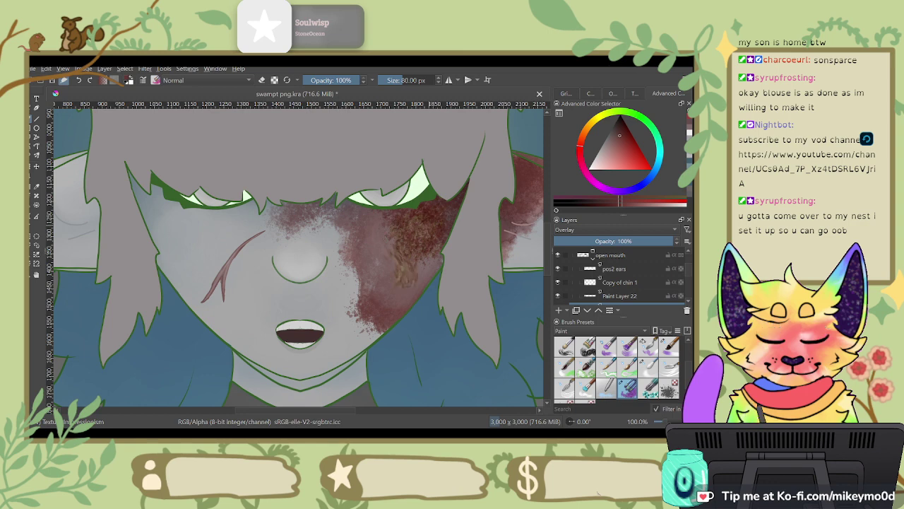
drag(382, 223, 389, 256)
mouse_move(415, 228)
mouse_down()
mouse_move(416, 247)
mouse_move(394, 223)
mouse_up()
click(649, 367)
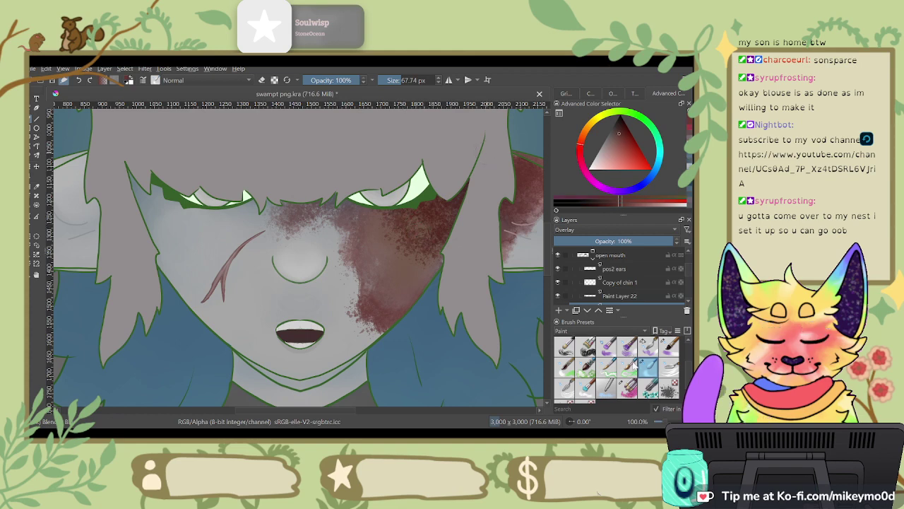
click(628, 366)
Step: Undo the textured strokes, paint dark red over the cheek marking with a soft wet brush, and return to the blender brush
click(668, 346)
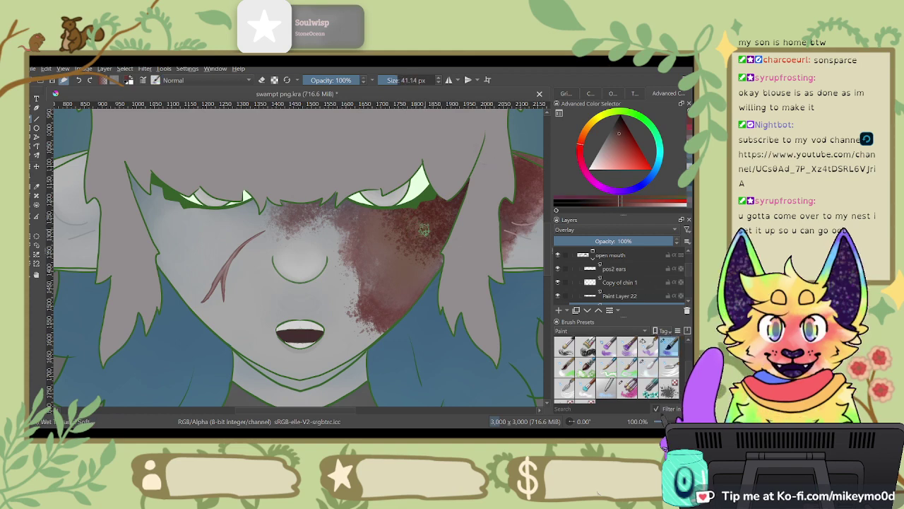
mouse_move(408, 238)
mouse_down()
mouse_move(435, 219)
mouse_move(405, 254)
mouse_up()
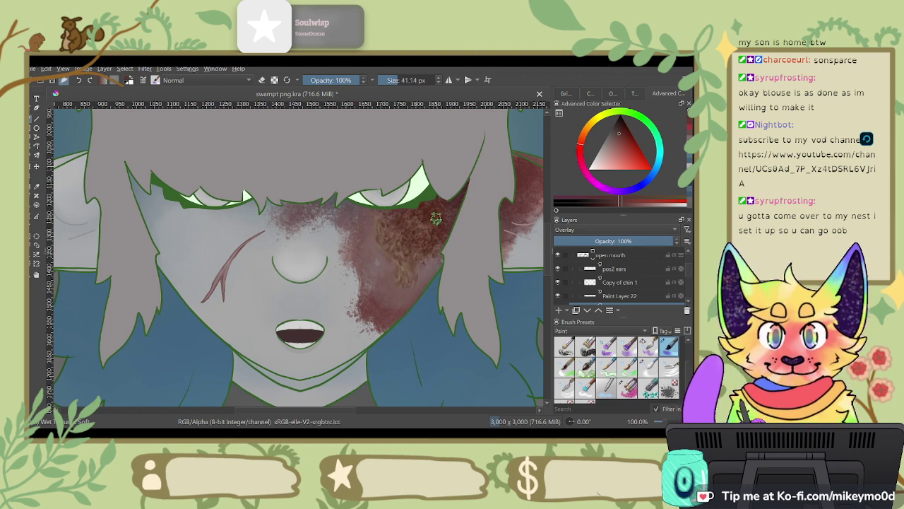
key(ctrl+z)
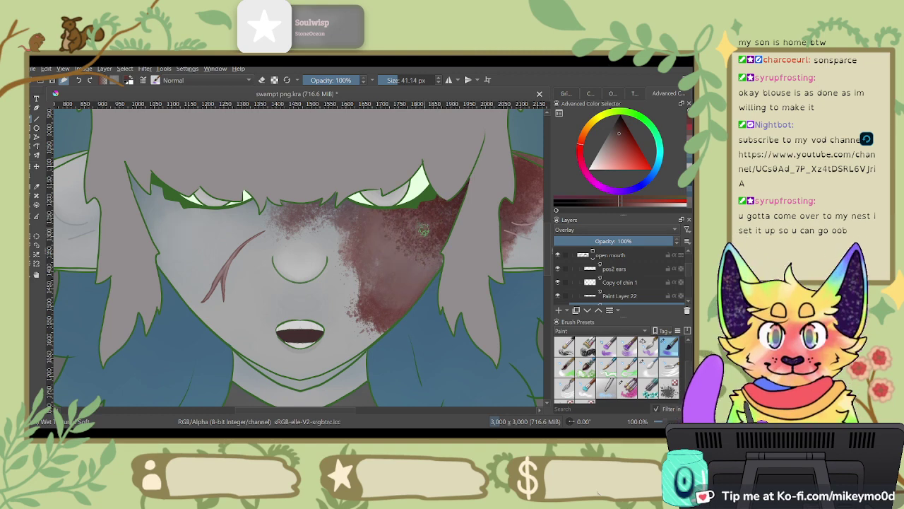
mouse_move(423, 228)
mouse_down()
mouse_move(459, 262)
mouse_move(422, 212)
mouse_move(432, 217)
mouse_move(430, 247)
mouse_move(400, 228)
mouse_move(424, 247)
mouse_up()
key(slash)
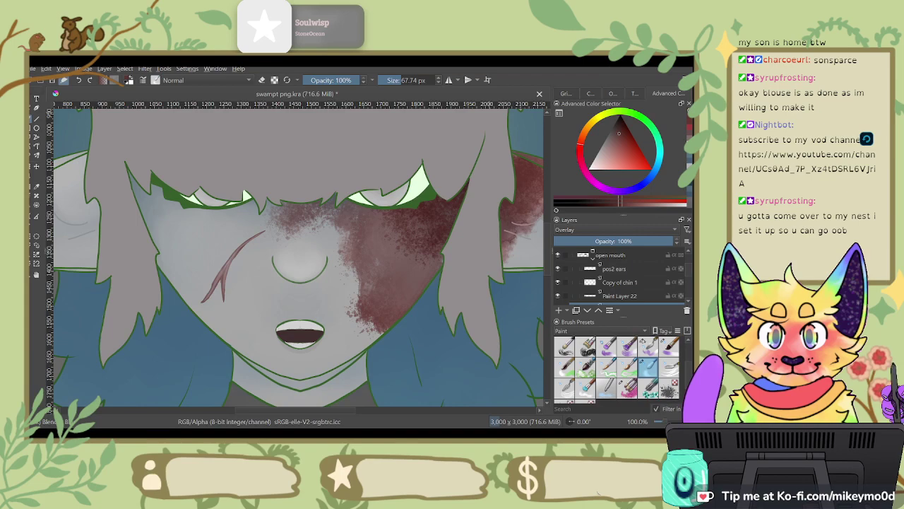
Step: Collapse the open mouth group and compare the whole character with and without it by toggling the group's visibility
scroll(339, 296, down, 5)
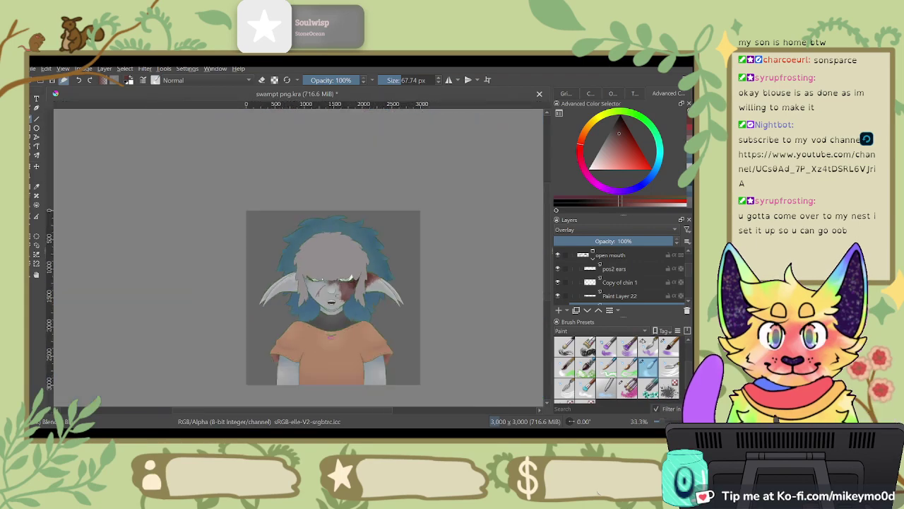
click(592, 256)
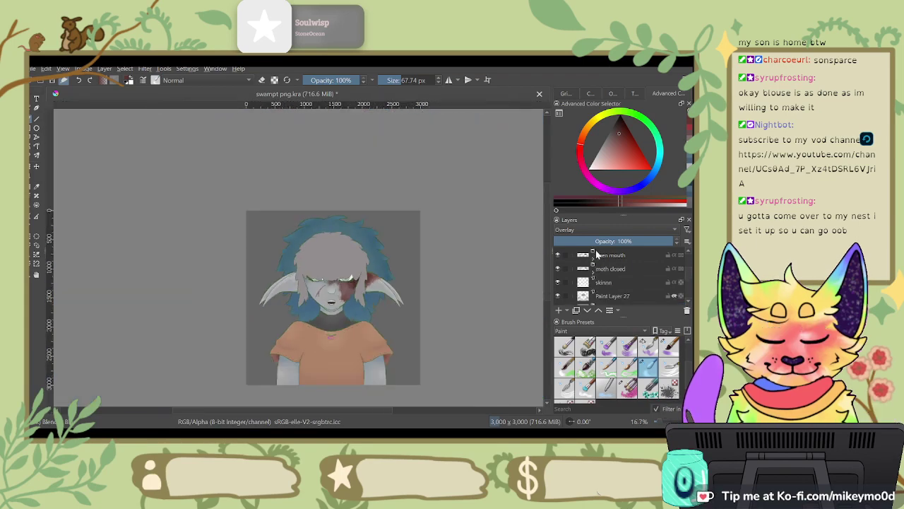
click(558, 256)
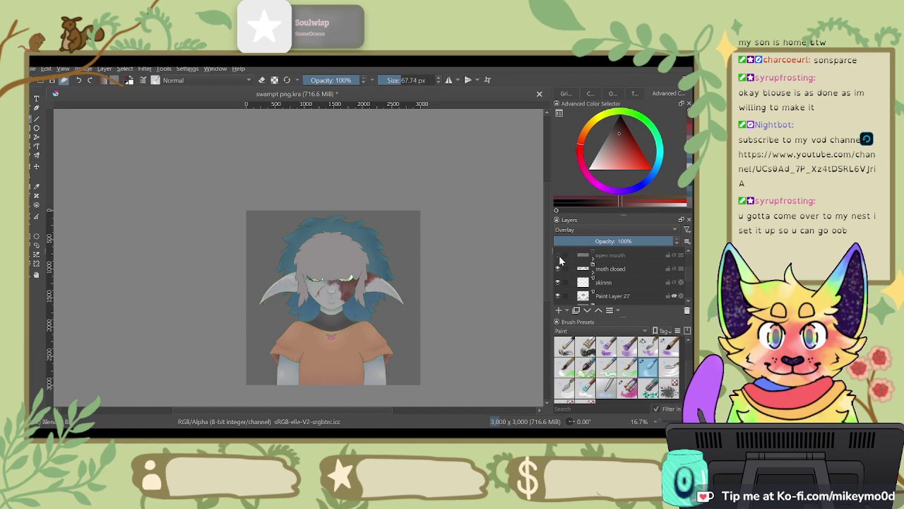
click(559, 257)
click(558, 256)
click(558, 256)
click(558, 256)
click(559, 256)
click(558, 256)
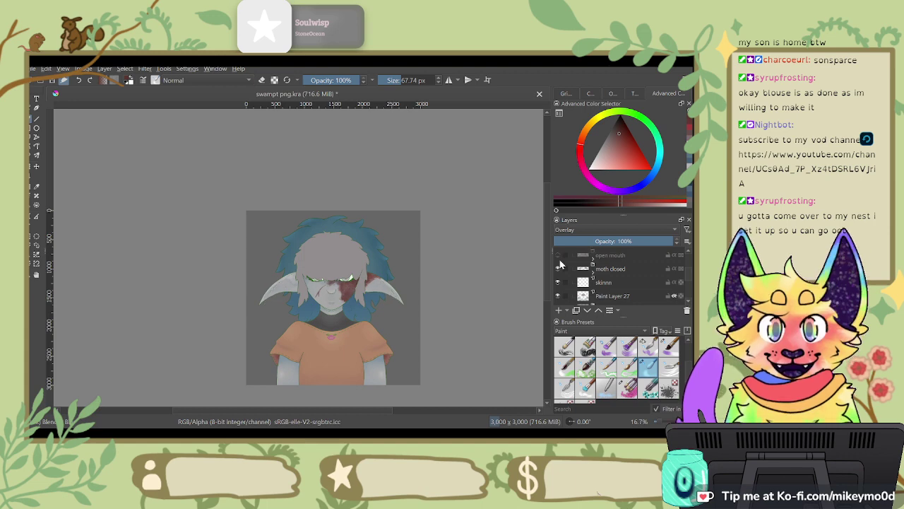
Step: Compare the mouth versions by alternating the open mouth and moth closed groups, leaving open mouth shown and moth closed hidden
click(558, 267)
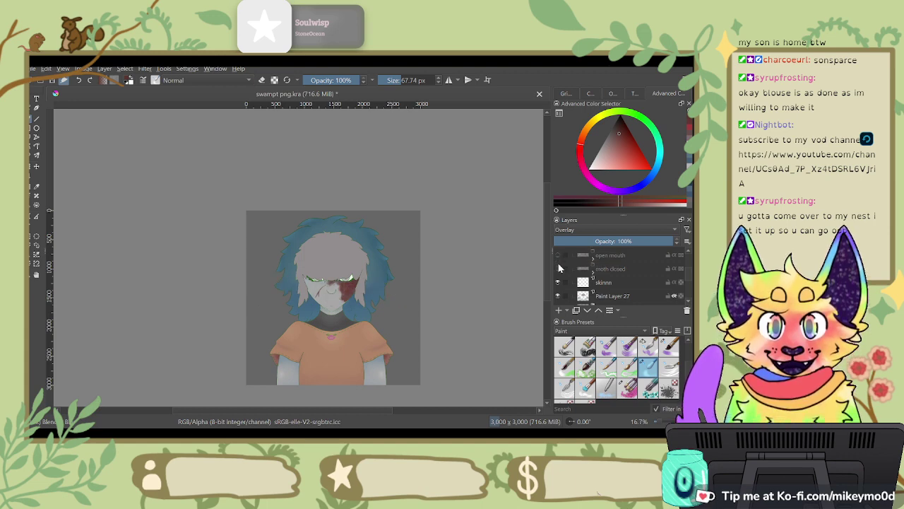
click(559, 267)
click(558, 268)
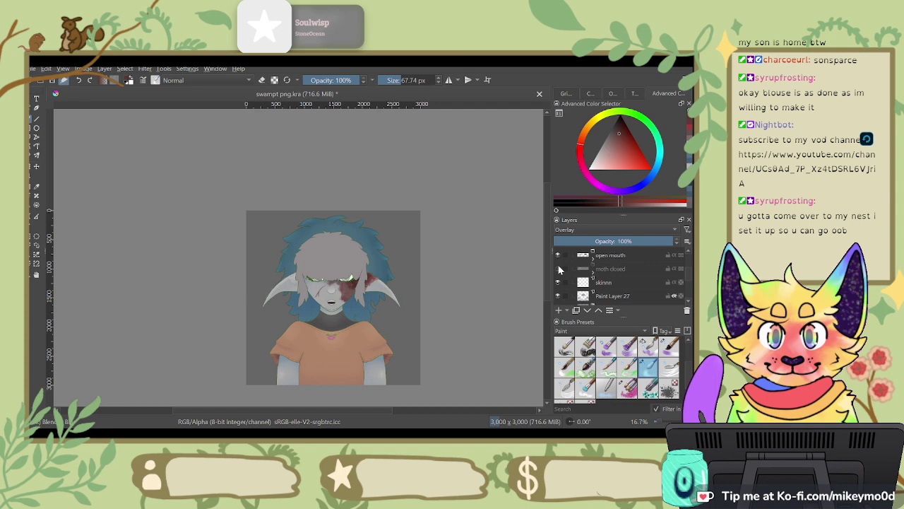
click(558, 269)
click(558, 268)
click(558, 256)
click(559, 269)
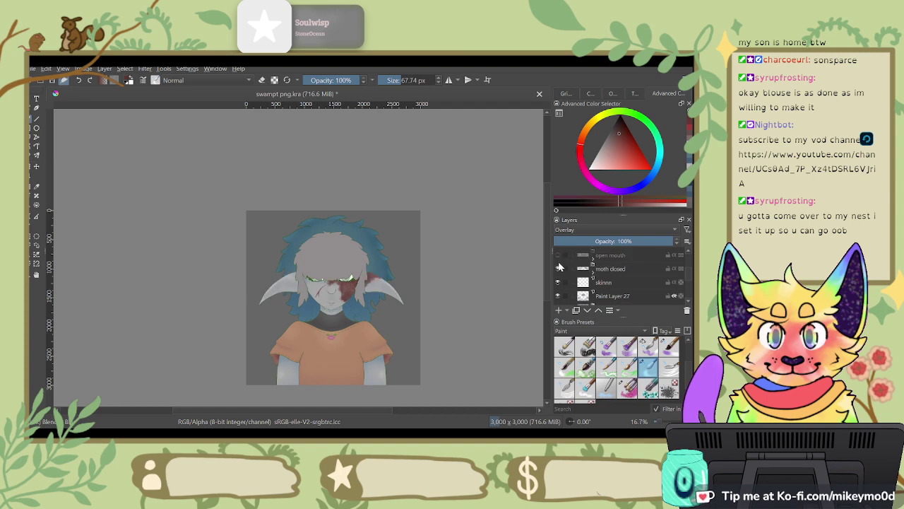
click(558, 268)
click(558, 255)
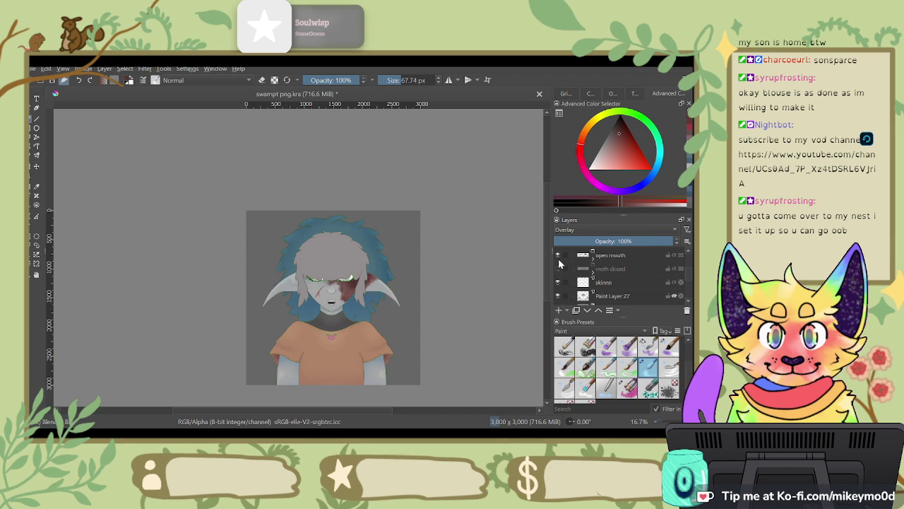
click(558, 255)
click(559, 269)
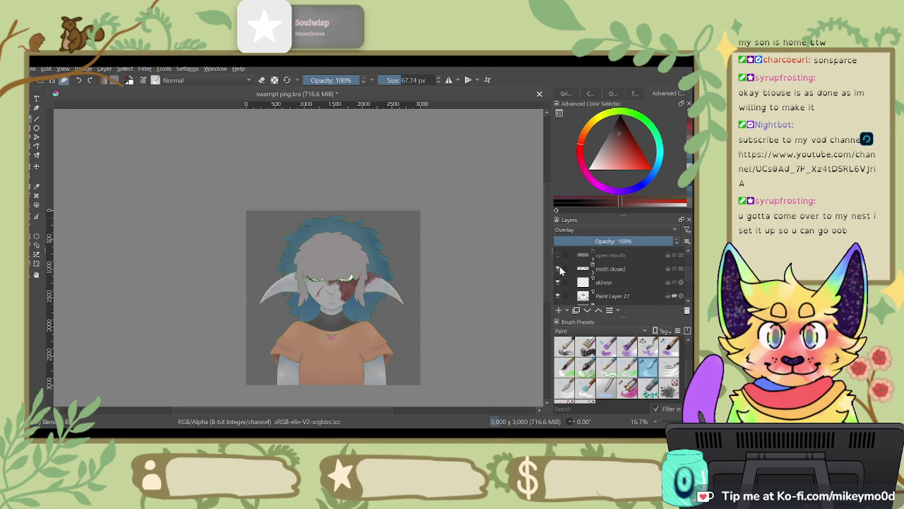
click(558, 268)
click(558, 269)
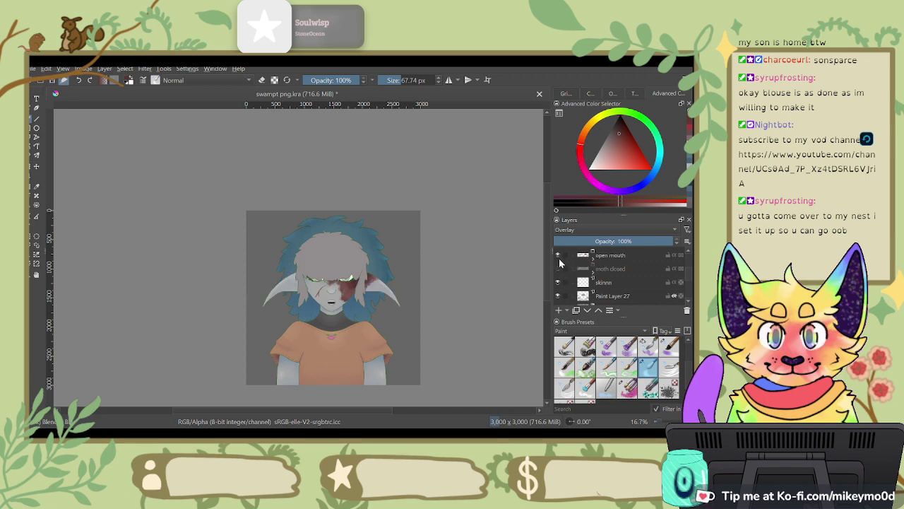
click(558, 268)
click(560, 269)
click(560, 268)
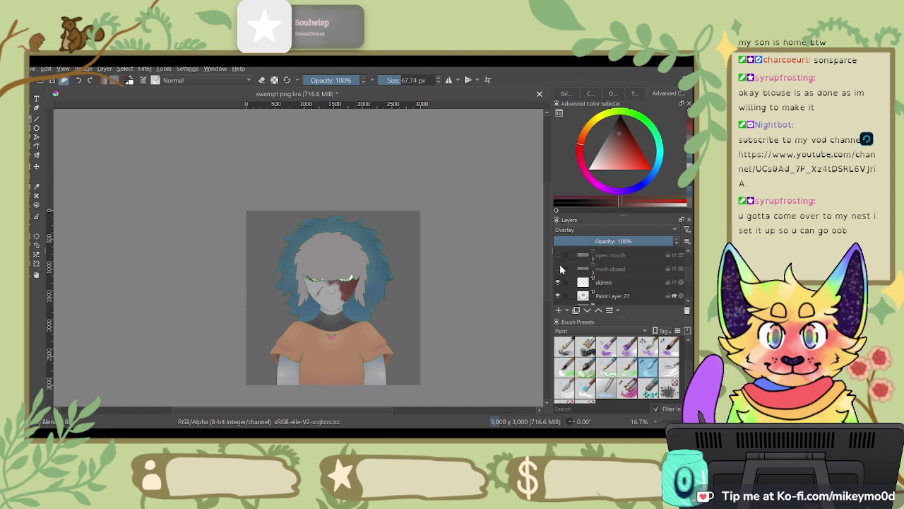
click(558, 257)
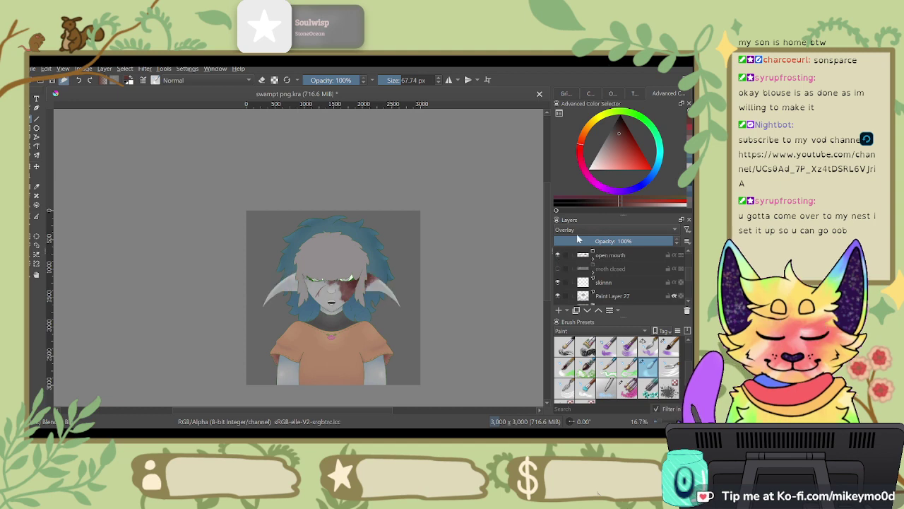
Step: Expand Group 6 and add a new paint layer directly above Paint Layer 7
scroll(686, 270, up, 3)
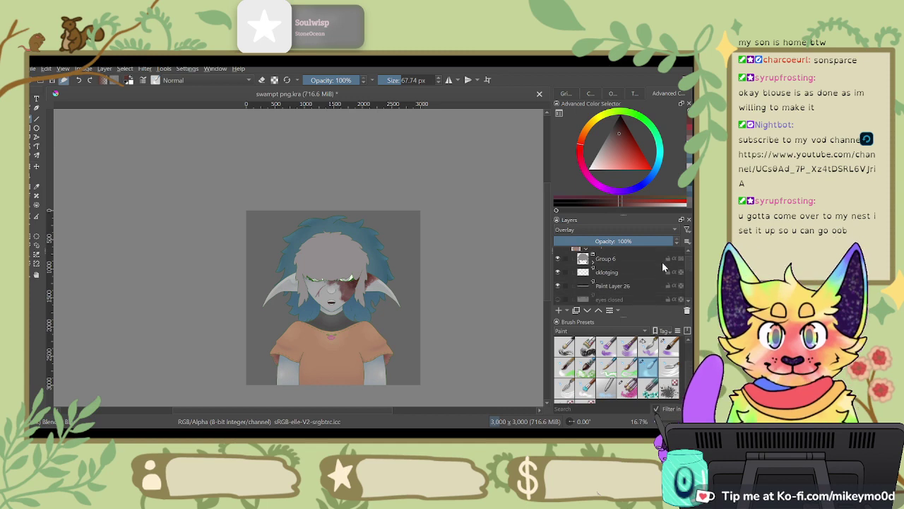
click(633, 263)
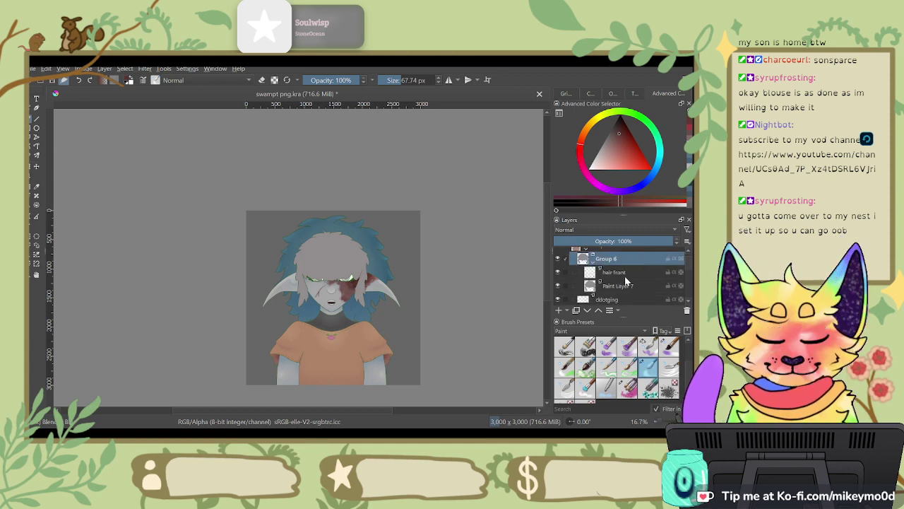
click(624, 288)
key(Insert)
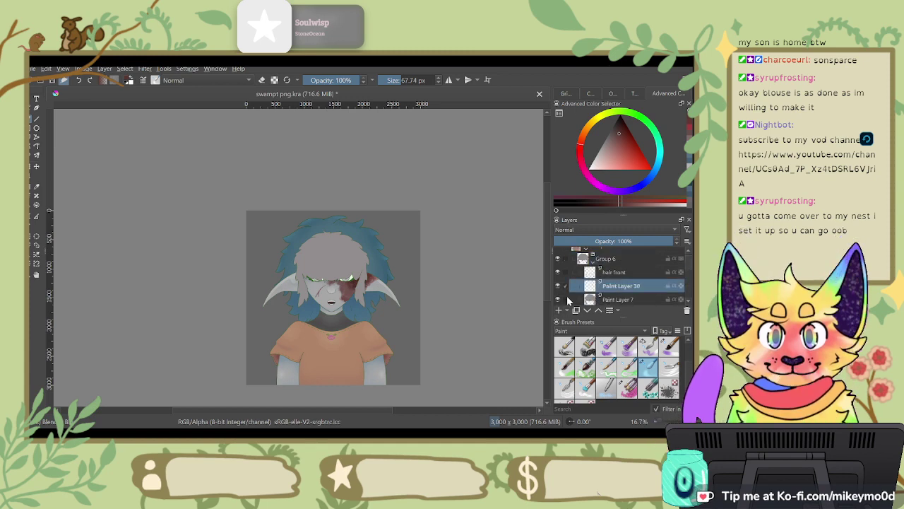
Step: Sample the blue of the back hair and set the new layer to inherit alpha with Overlay blending
ctrl+click(342, 253)
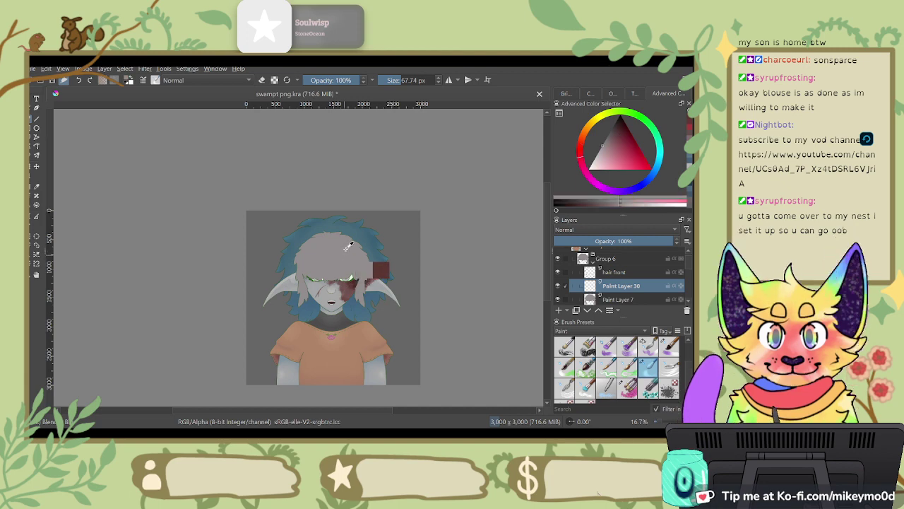
drag(307, 225, 491, 173)
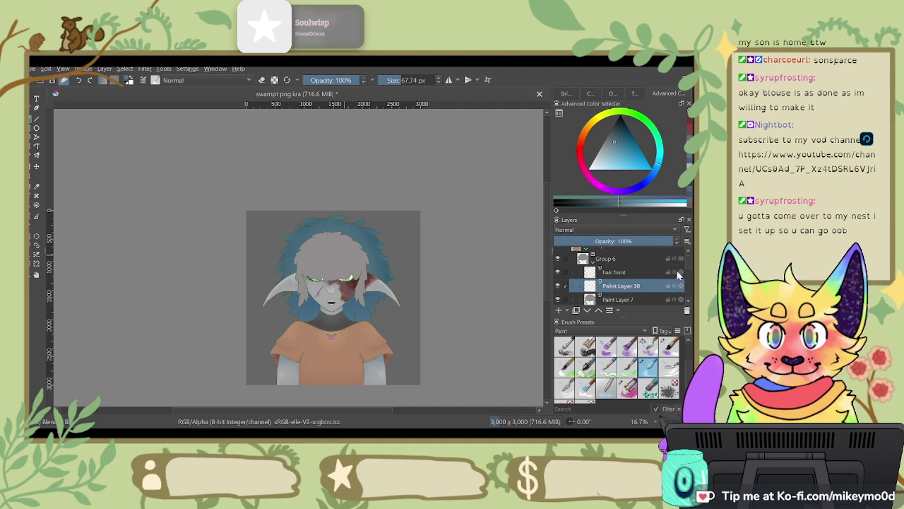
click(648, 346)
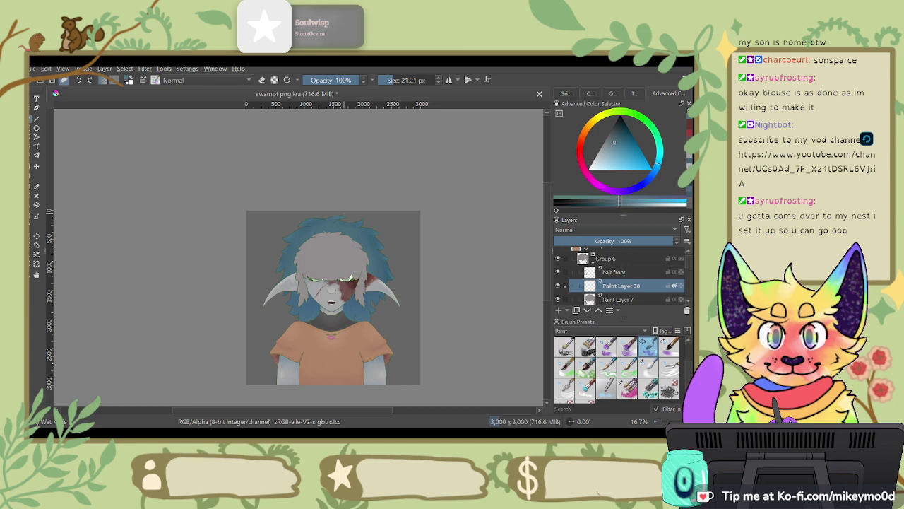
scroll(344, 213, up, 3)
click(648, 227)
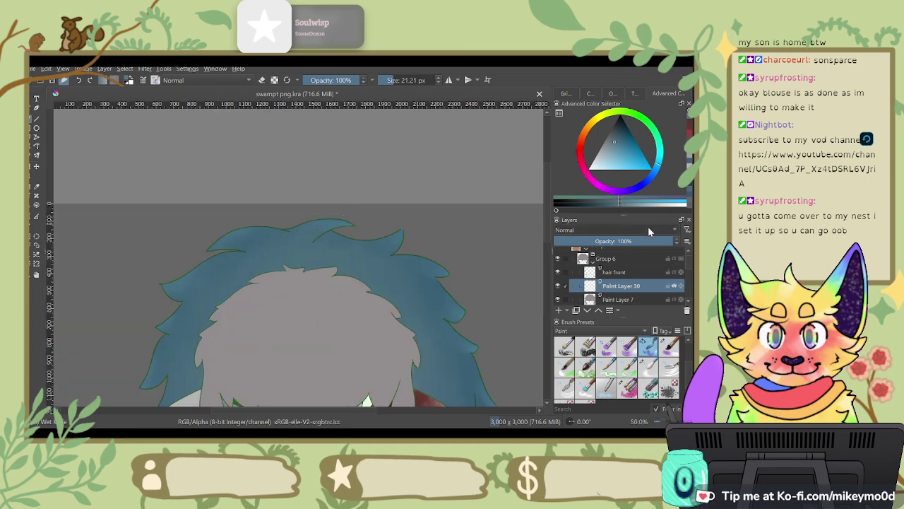
click(634, 276)
Step: Paint loose blue strokes over the crown of the front hair with the soft wet brush at 41.14 px
click(668, 346)
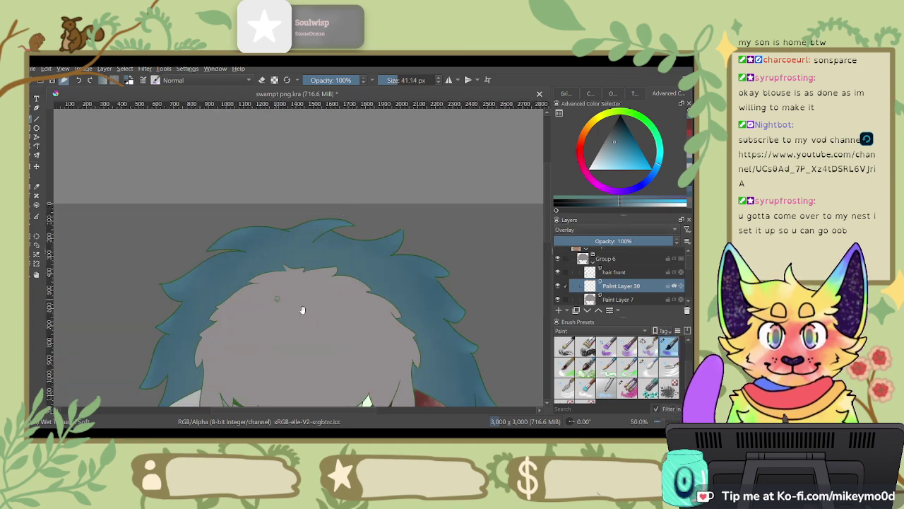
drag(303, 310, 375, 224)
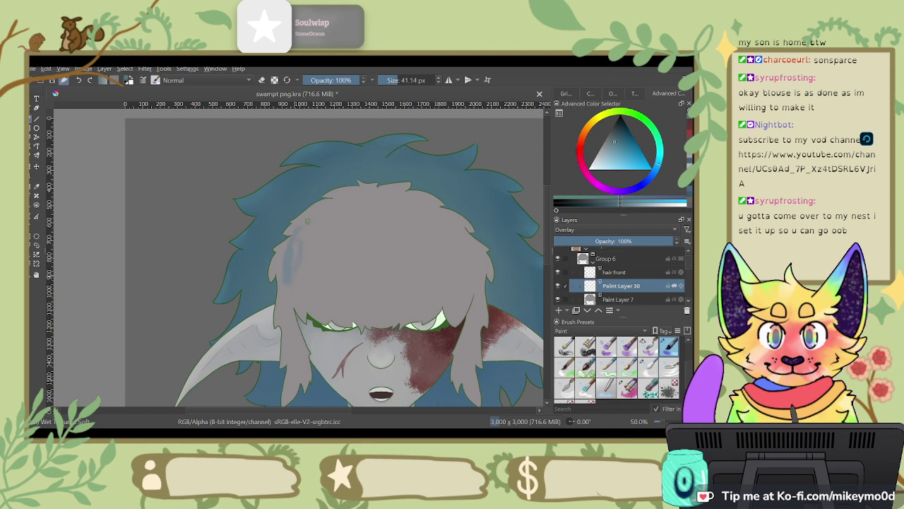
key(ctrl+z)
key(4)
key(4)
key(4)
key(4)
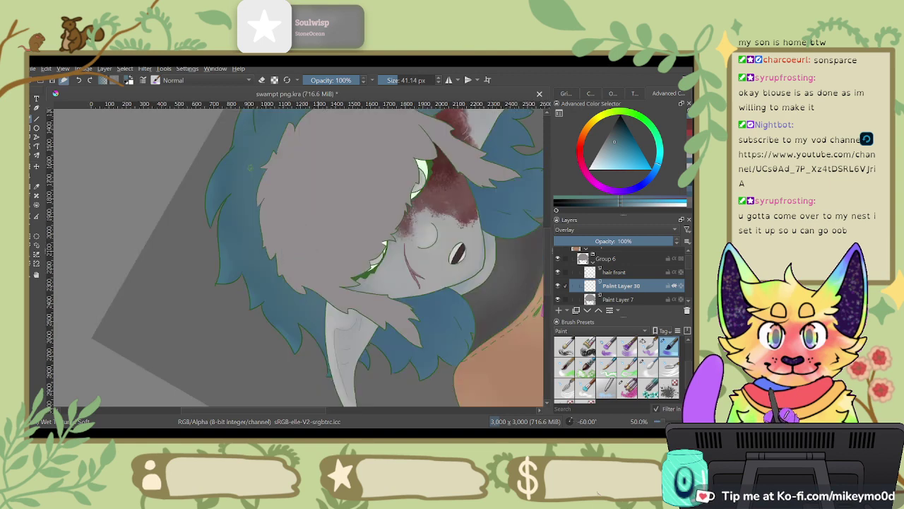
mouse_move(277, 185)
mouse_down()
mouse_move(282, 212)
mouse_move(286, 187)
mouse_move(306, 223)
mouse_up()
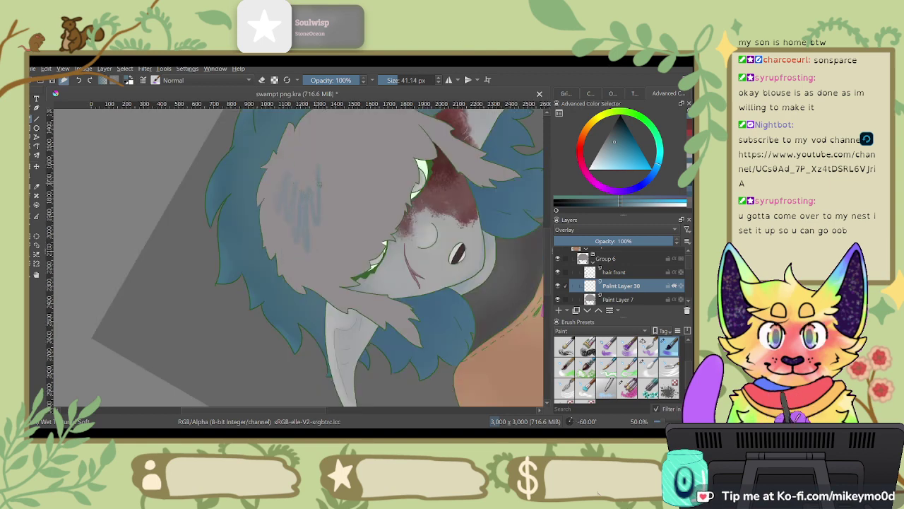
key(ctrl+z)
mouse_move(318, 184)
mouse_down()
mouse_move(325, 242)
mouse_move(357, 225)
mouse_move(332, 205)
mouse_up()
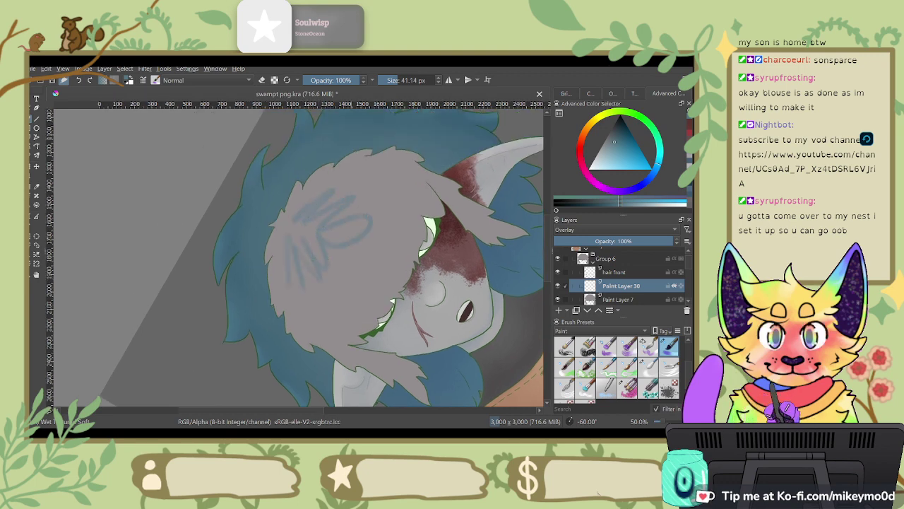
key(ctrl+z)
mouse_move(302, 287)
mouse_down()
mouse_move(321, 266)
mouse_move(297, 243)
mouse_up()
mouse_move(313, 270)
mouse_down()
mouse_move(312, 241)
mouse_move(355, 219)
mouse_up()
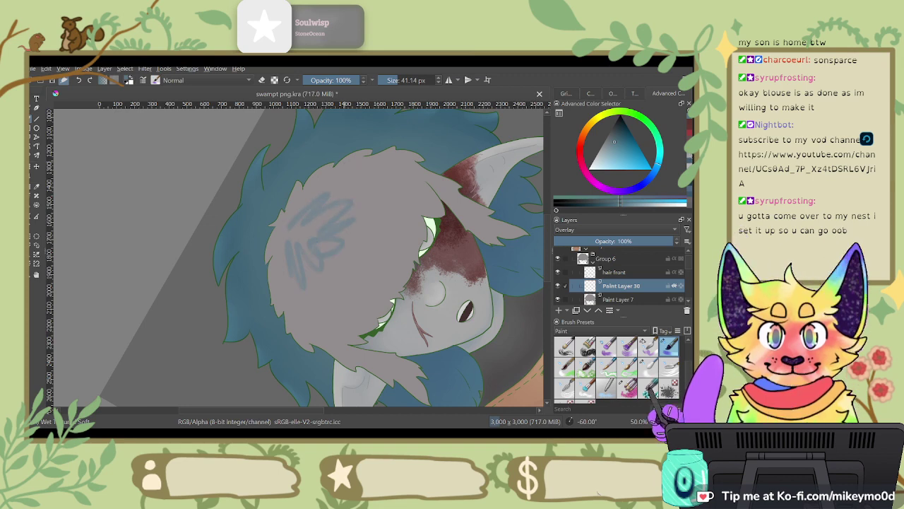
Step: Swap to white and paint a burst of highlight strokes over the blue on the front hair's crown
key(x)
mouse_move(288, 230)
mouse_down()
mouse_move(291, 250)
mouse_move(291, 239)
mouse_up()
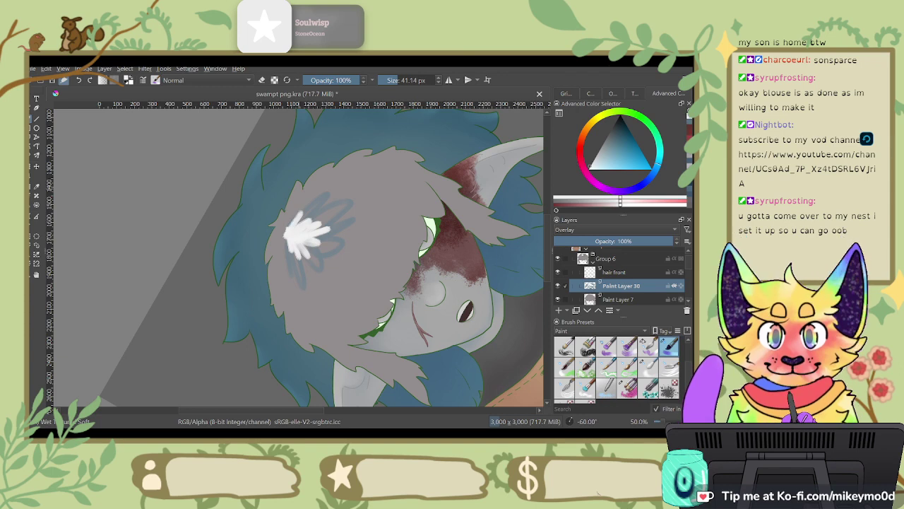
mouse_move(301, 231)
mouse_down()
mouse_move(310, 219)
mouse_move(282, 256)
mouse_move(299, 272)
mouse_move(335, 237)
mouse_move(296, 211)
mouse_up()
Step: Blend the white and blue strokes into the front hair, enlarging the blending brush from 67.74 to 170.03 px
key(slash)
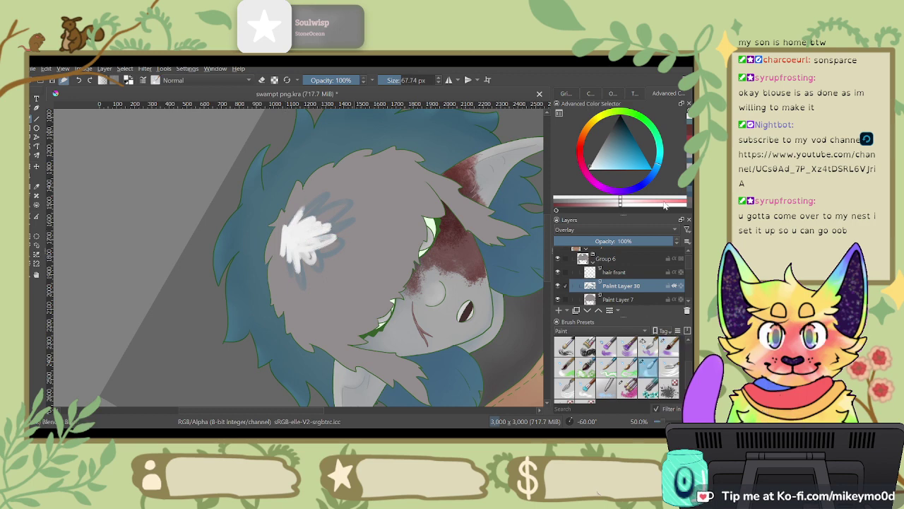
mouse_move(286, 246)
mouse_down()
mouse_move(295, 269)
mouse_move(316, 282)
mouse_move(316, 238)
mouse_move(332, 253)
mouse_move(347, 229)
mouse_move(311, 241)
mouse_move(327, 213)
mouse_move(309, 221)
mouse_move(307, 193)
mouse_move(279, 222)
mouse_up()
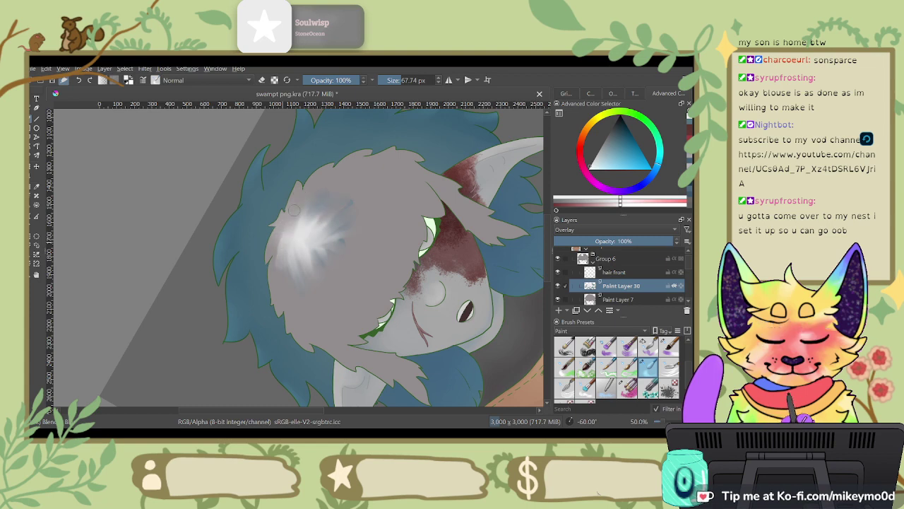
mouse_move(286, 261)
mouse_down()
mouse_move(303, 219)
mouse_move(318, 268)
mouse_move(338, 227)
mouse_move(390, 237)
mouse_up()
mouse_move(294, 233)
mouse_down()
mouse_move(283, 265)
mouse_move(301, 216)
mouse_move(295, 282)
mouse_up()
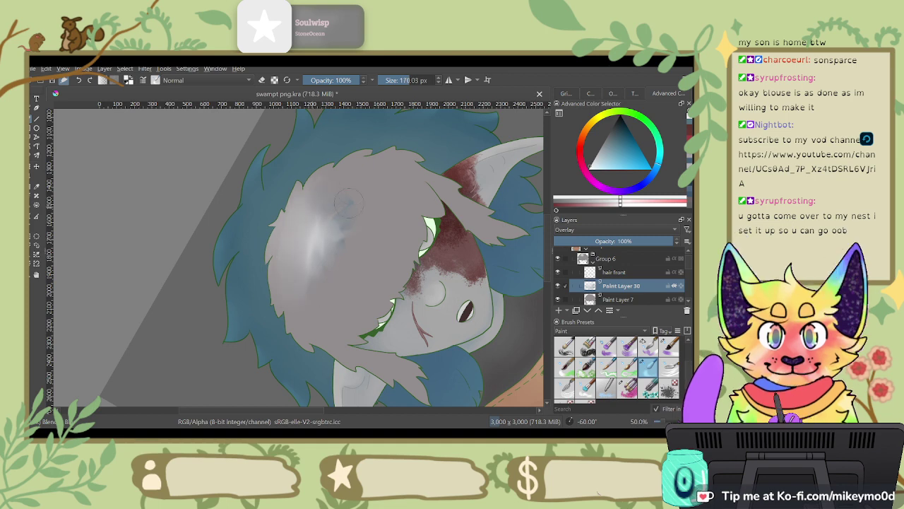
mouse_move(315, 226)
mouse_down()
mouse_move(308, 286)
mouse_move(327, 224)
mouse_move(339, 277)
mouse_move(346, 237)
mouse_move(278, 260)
mouse_up()
Step: Undo the last change to the highlight, then paint blue along the front hair's upper edge with the 41.14 px soft wet brush
key(6)
key(6)
key(6)
key(6)
key(6)
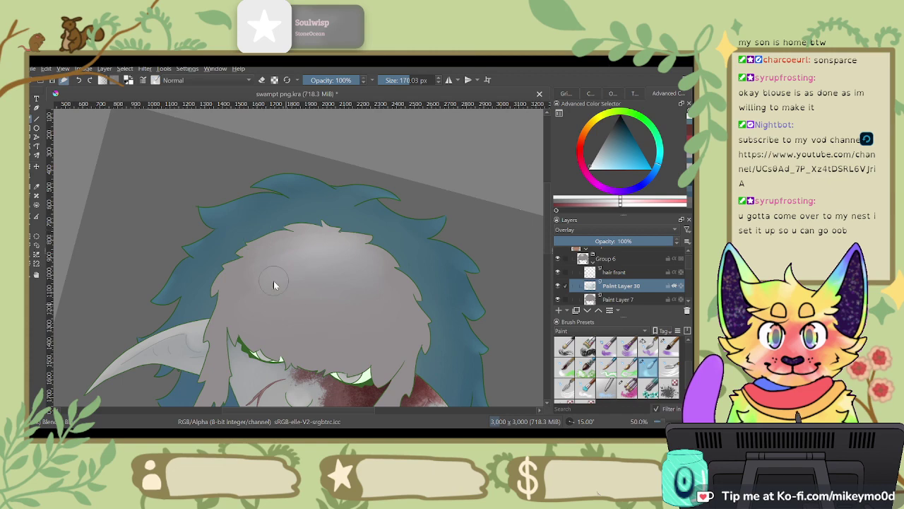
key(6)
key(6)
key(6)
key(6)
key(6)
key(6)
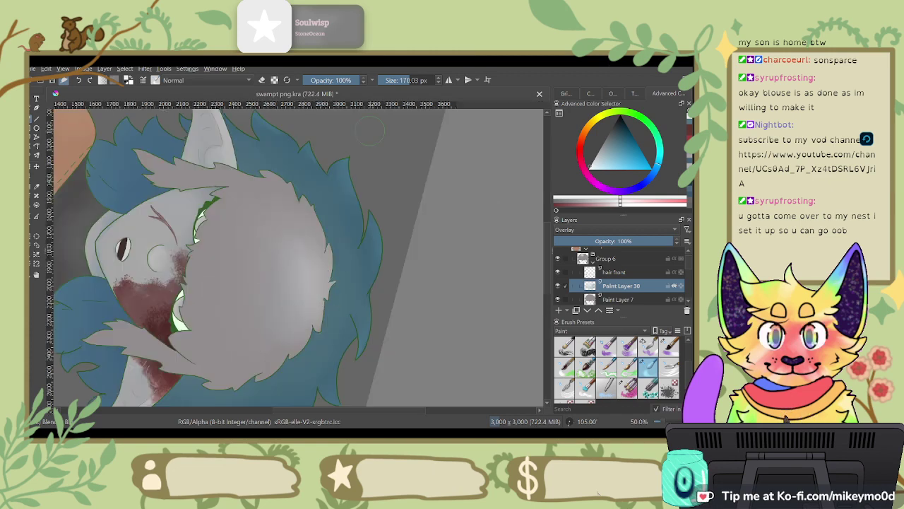
key(ctrl+z)
click(689, 133)
click(690, 125)
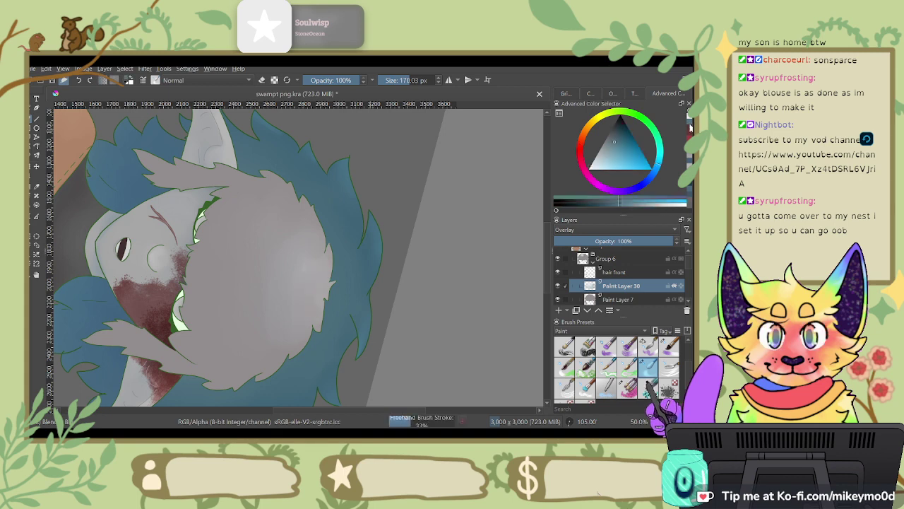
click(668, 346)
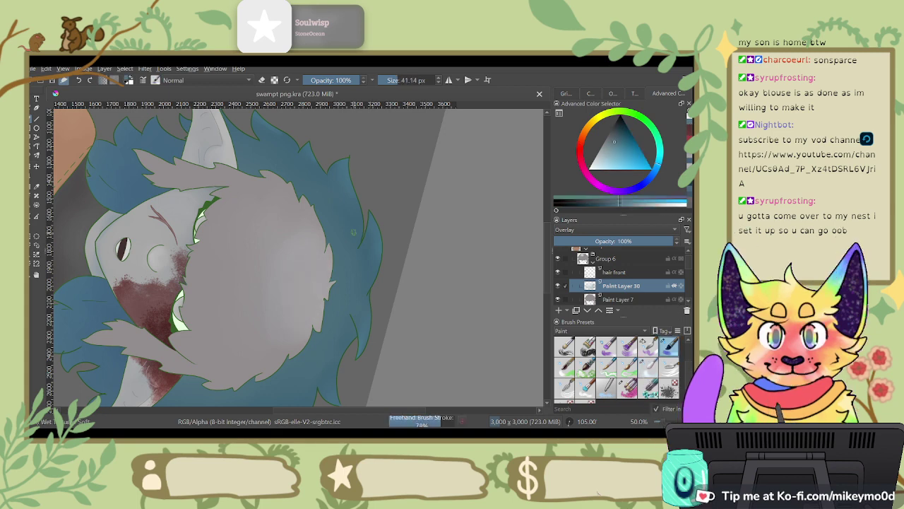
drag(331, 249, 320, 322)
drag(332, 284, 327, 300)
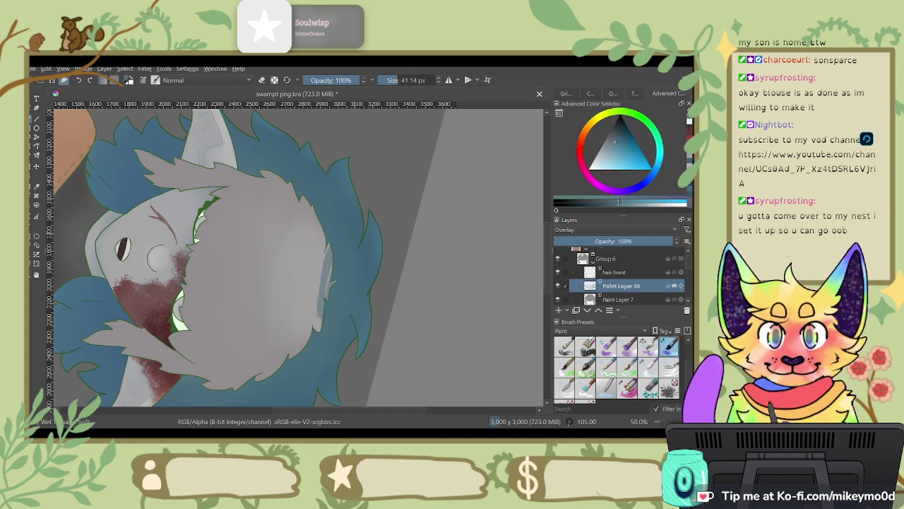
Step: Blend the blue edge strokes into the crown of the front hair with the blending brush at 170.03 px
click(647, 365)
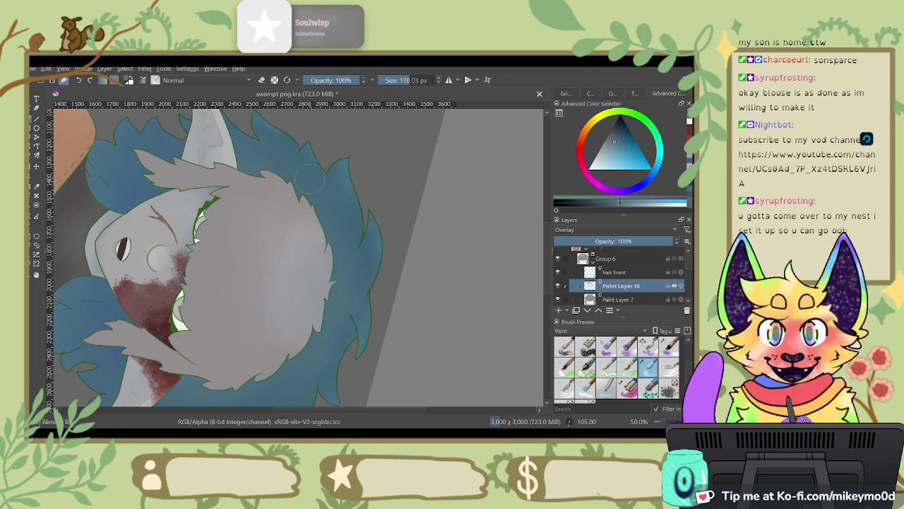
mouse_move(302, 245)
mouse_down()
mouse_move(474, 176)
mouse_move(448, 187)
mouse_up()
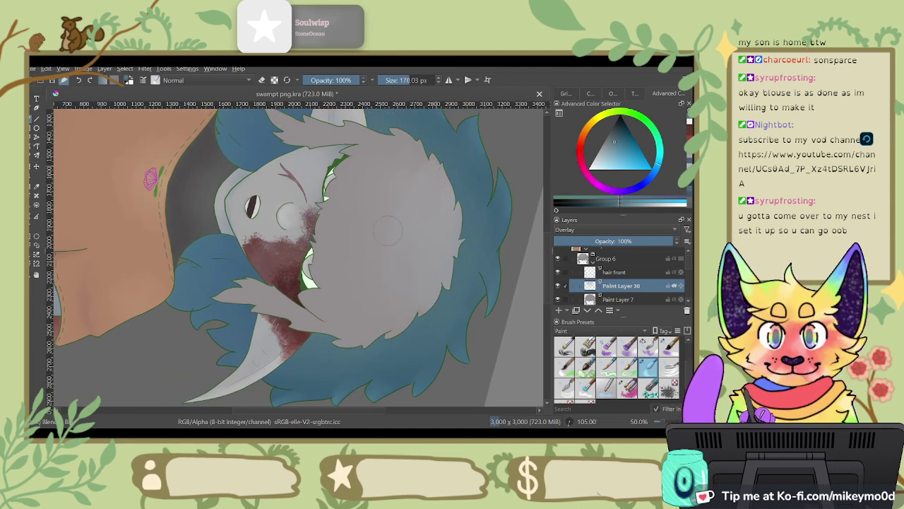
scroll(426, 233, right, 2)
scroll(426, 233, right, 2)
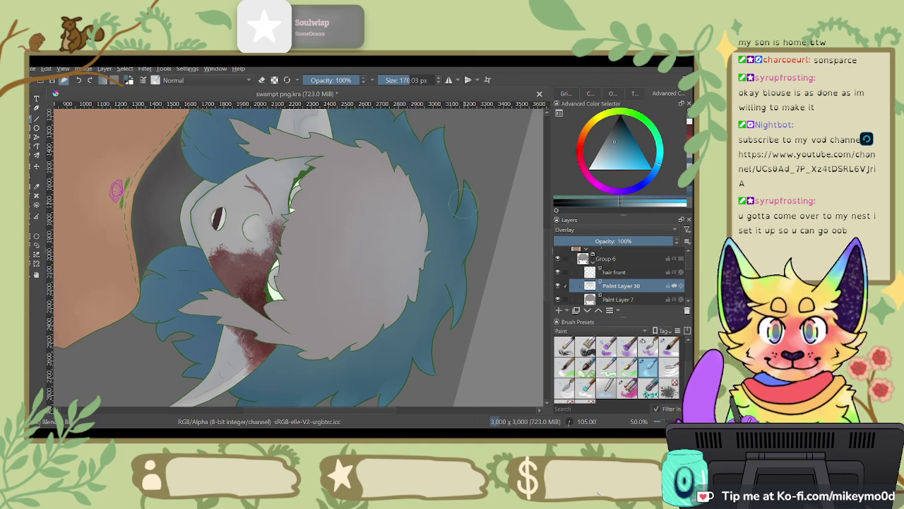
Step: Paint thin blue strokes along the front hair's upper edge and down both side locks with the wet brush at 21.21 px
click(647, 346)
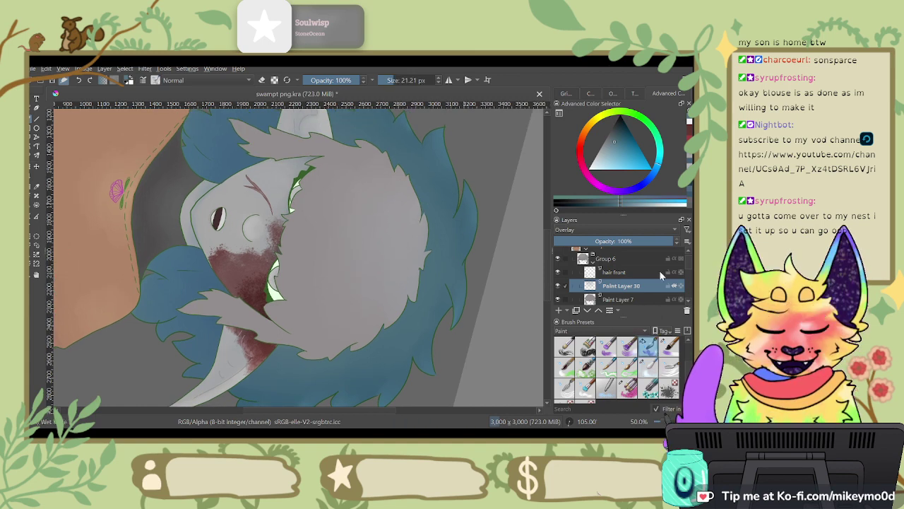
mouse_move(422, 220)
mouse_down()
mouse_move(409, 297)
mouse_move(416, 293)
mouse_up()
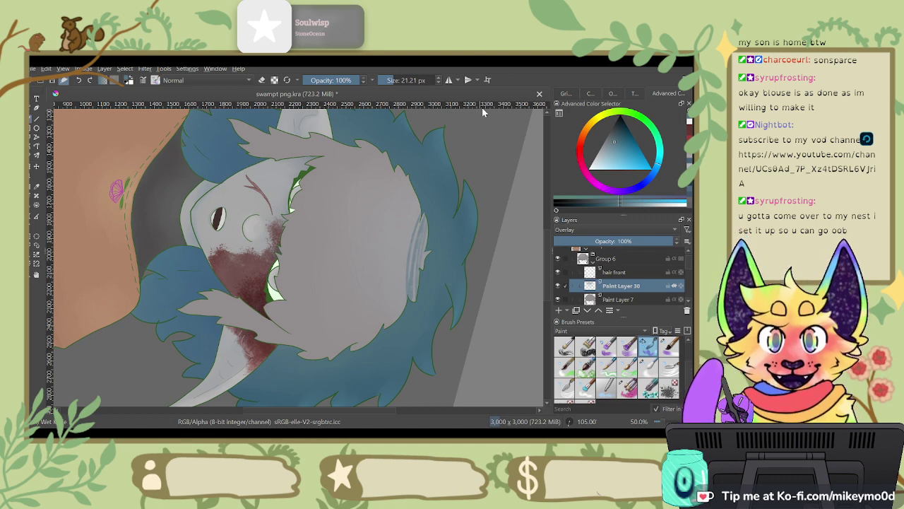
key(6)
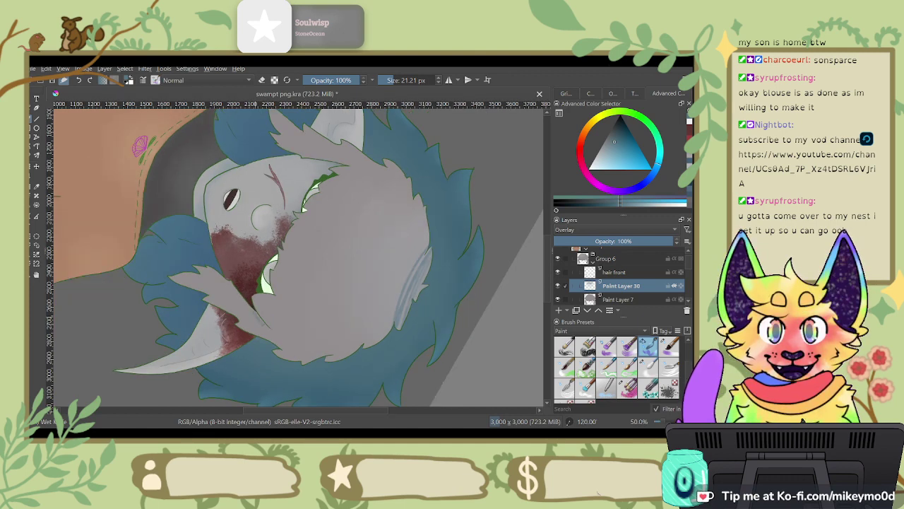
key(6)
key(6)
key(6)
key(6)
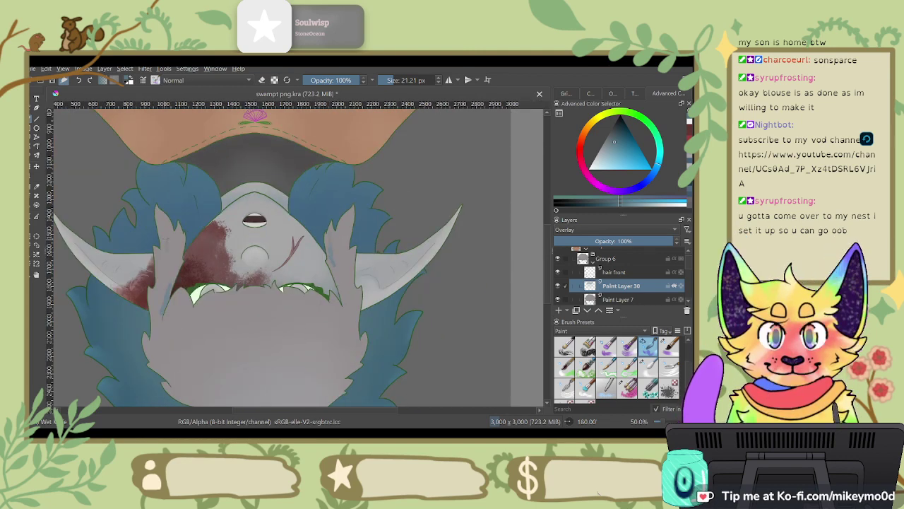
drag(314, 234, 377, 205)
drag(406, 285, 404, 293)
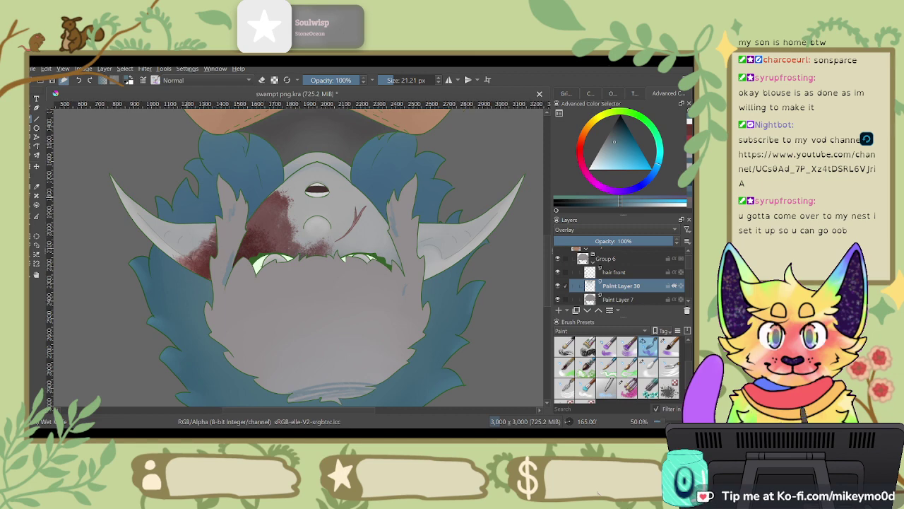
Step: Paint a curved band of thin blue strokes across the full width of the fringe above the eyes
key(4)
key(4)
key(4)
key(4)
key(4)
drag(366, 181, 348, 259)
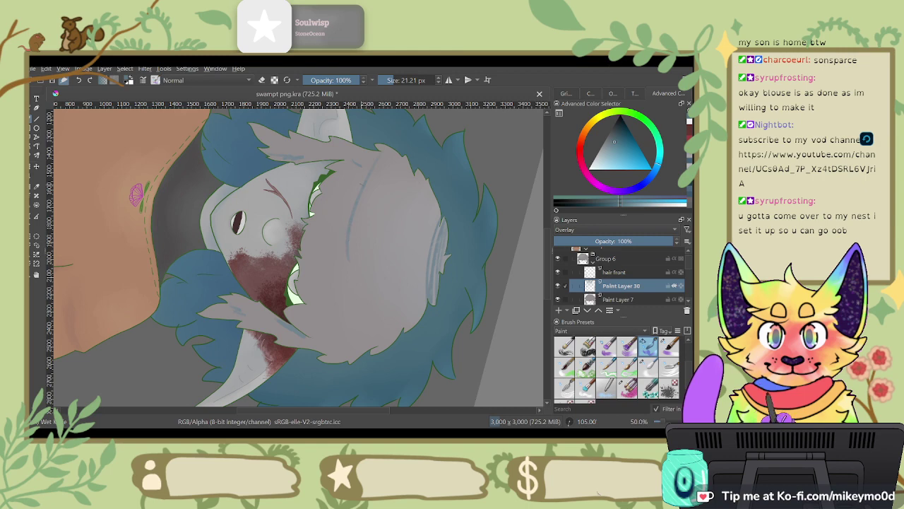
mouse_move(346, 222)
mouse_down()
mouse_move(339, 266)
mouse_move(351, 363)
mouse_up()
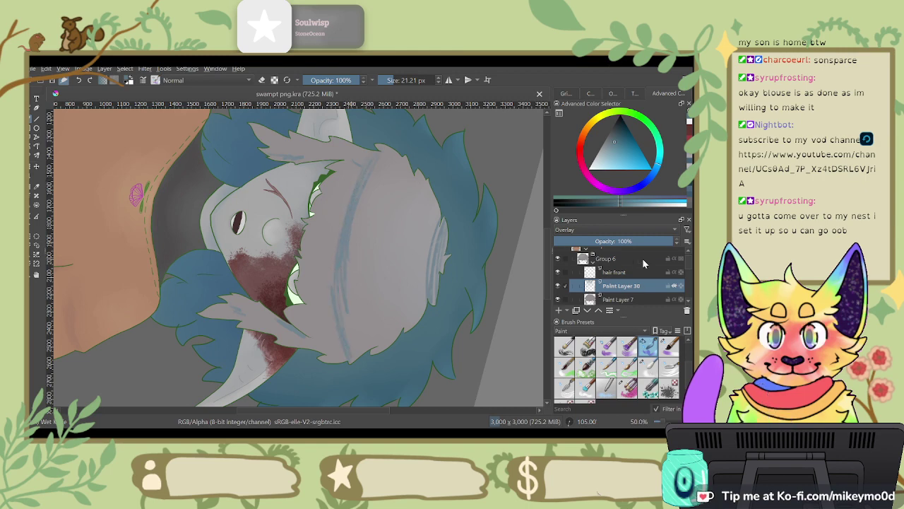
Step: Smooth and streak the blue shading into the front hair using blending brushes at 170.03, 60 and 132.19 px
click(648, 365)
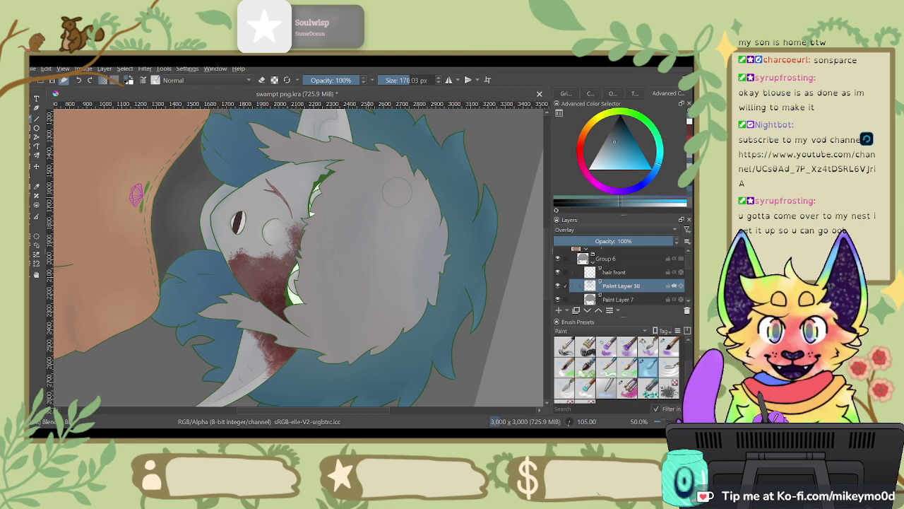
drag(385, 250, 285, 173)
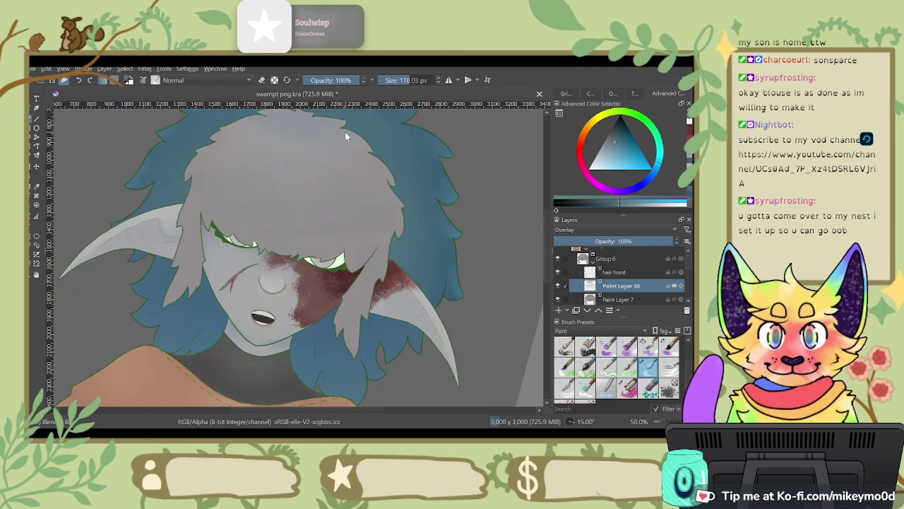
click(669, 365)
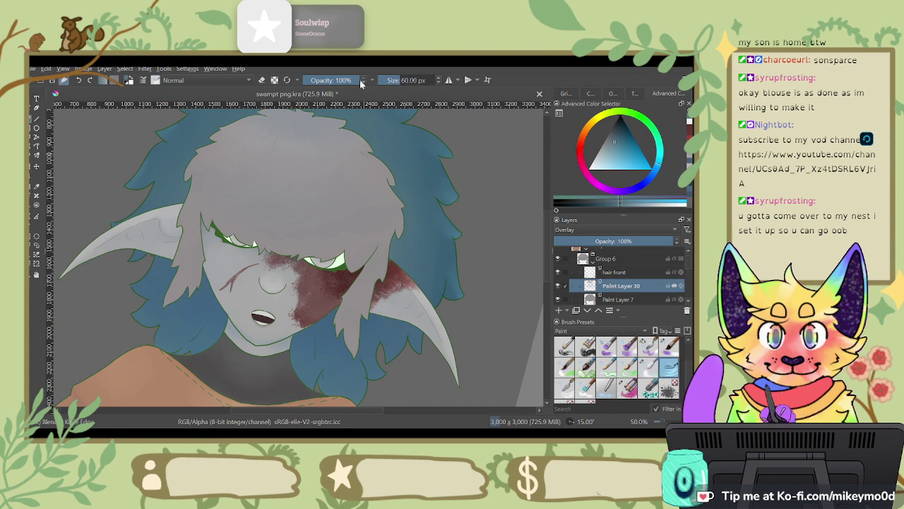
key(slash)
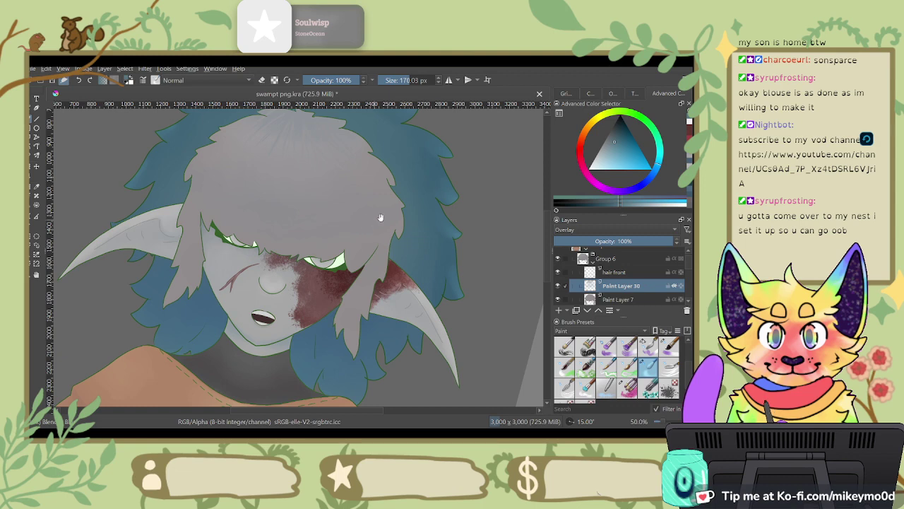
drag(380, 217, 390, 270)
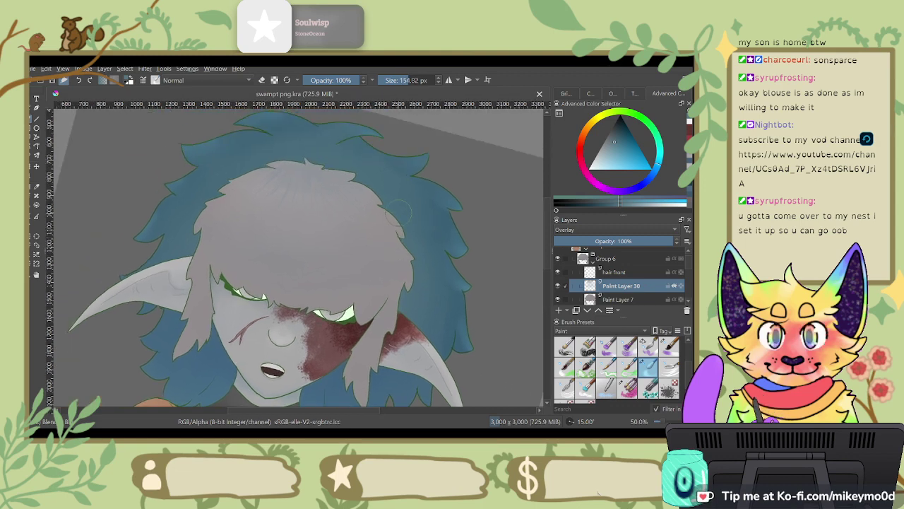
shift+drag(398, 213, 395, 212)
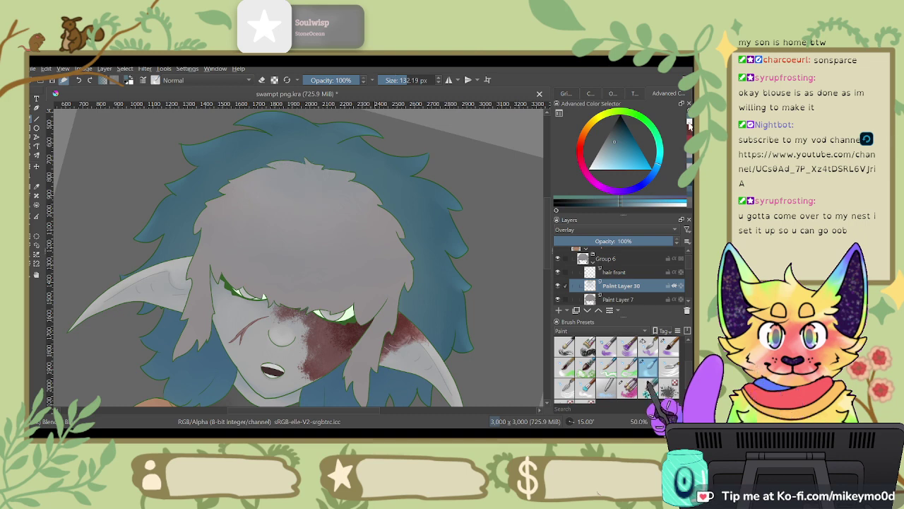
Step: Paint short white highlight dabs on the tuft tips around the front hair's outer edge with the wet brush at 41.14 px
click(688, 122)
click(665, 348)
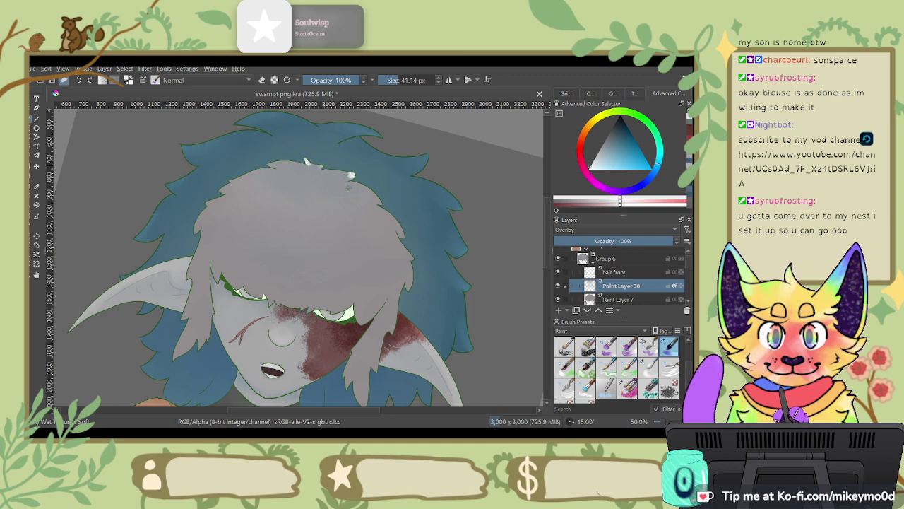
click(376, 198)
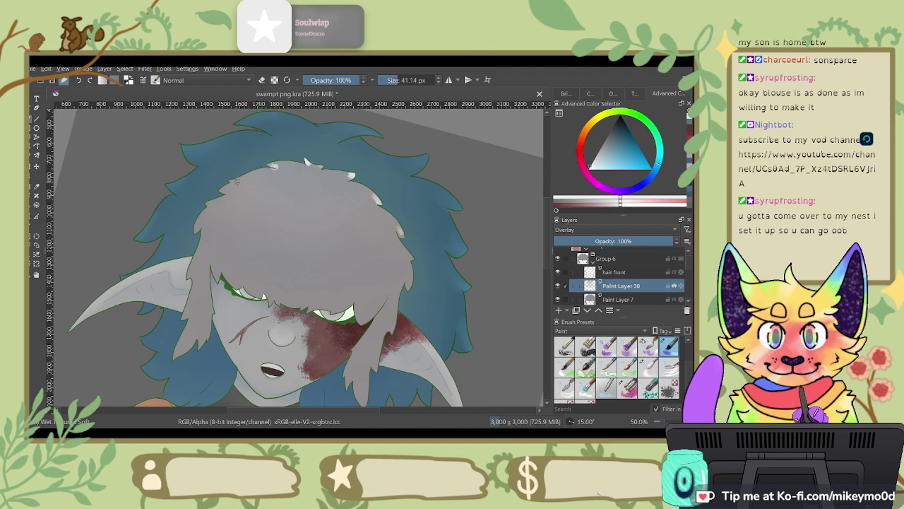
click(209, 203)
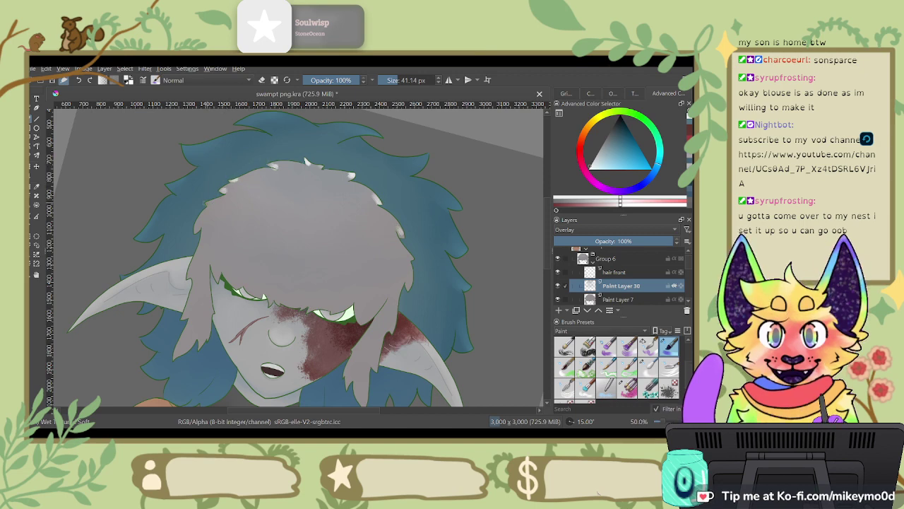
click(198, 226)
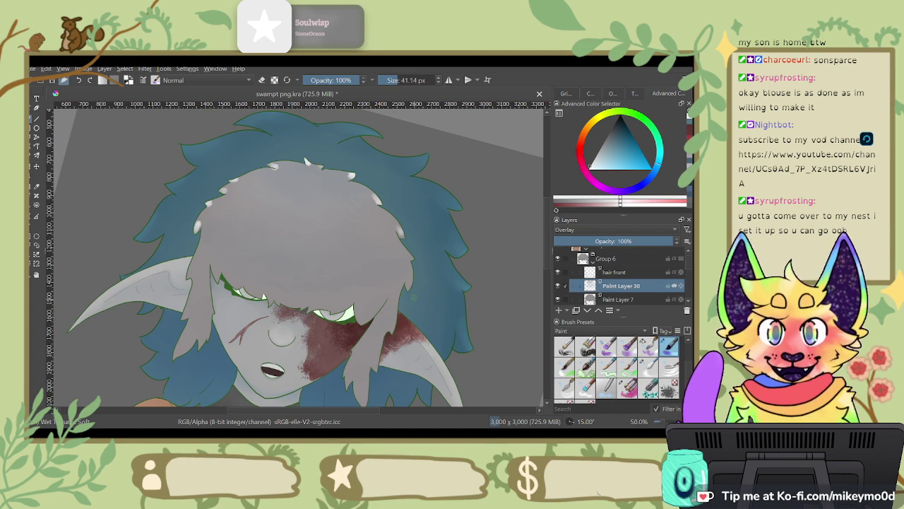
click(407, 257)
click(407, 281)
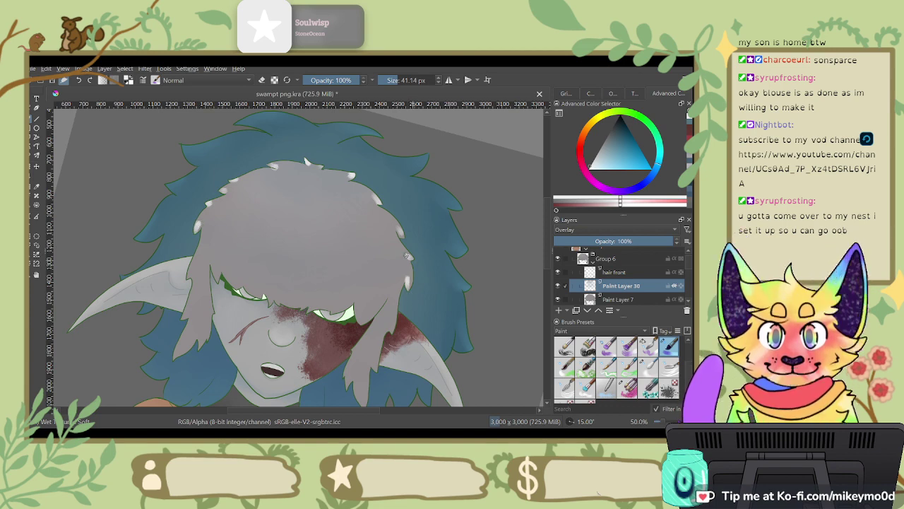
Step: Blend the white tips into the front hair with the blending brush at 132.19 and 84.15 px, adding one more white highlight at the edge
click(649, 365)
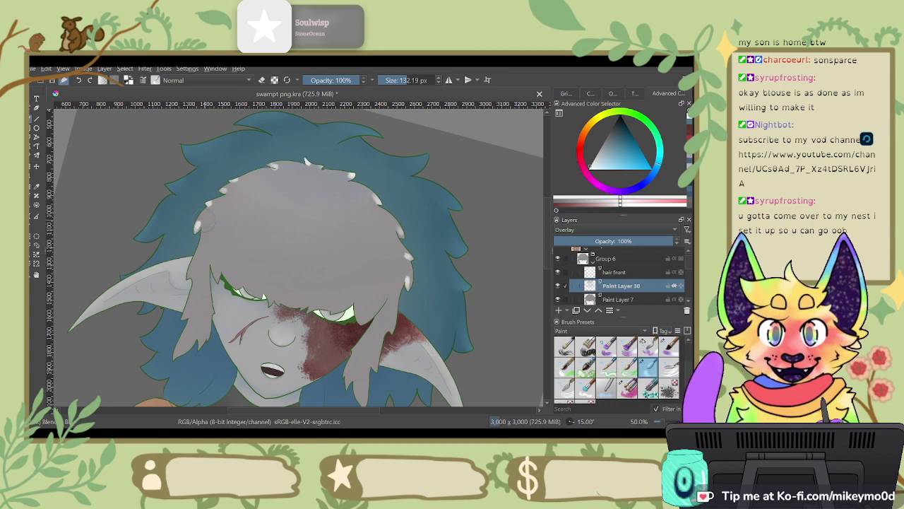
drag(223, 215, 214, 217)
click(193, 228)
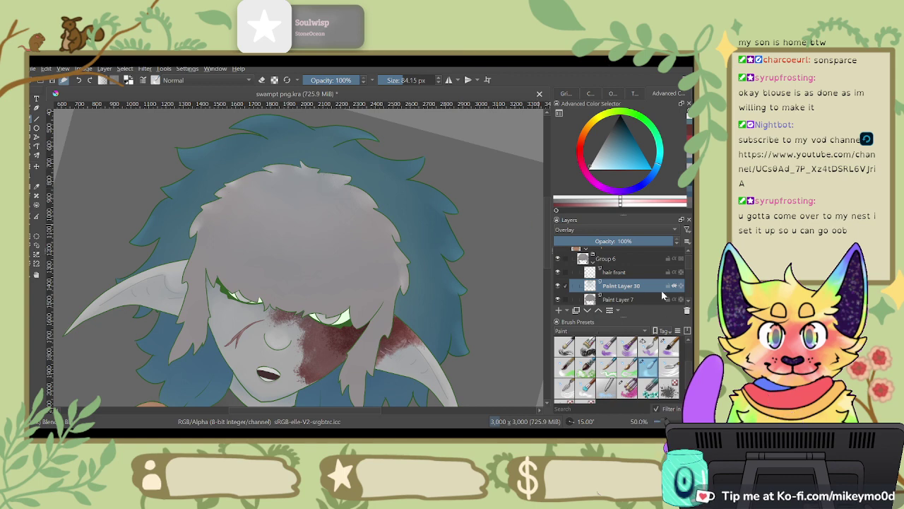
click(669, 345)
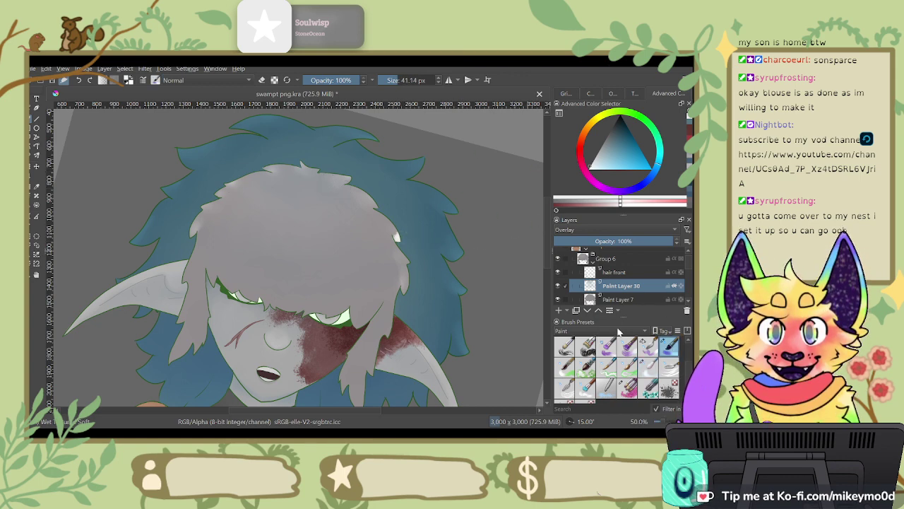
key(slash)
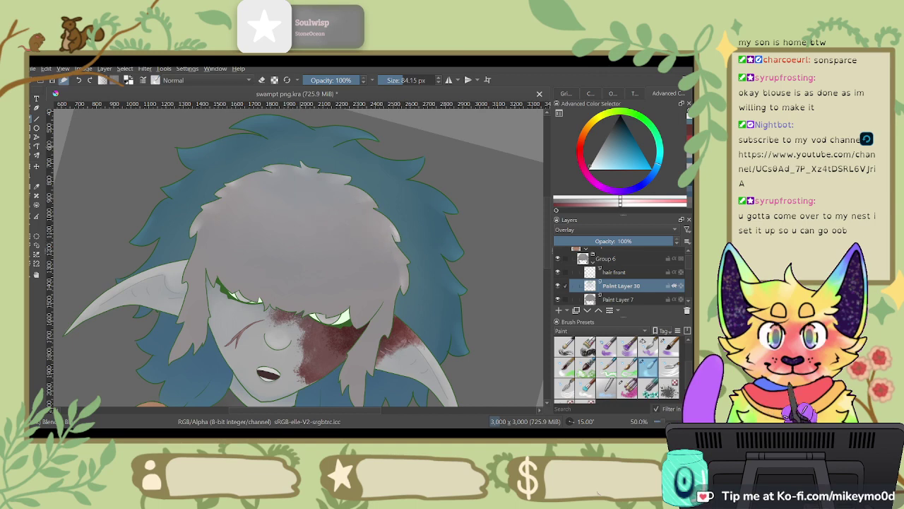
Step: Review the whole avatar upright and from rotated views, comparing the front hair with and without the Paint Layer 30 overlay
scroll(299, 147, down, 4)
key(4)
key(4)
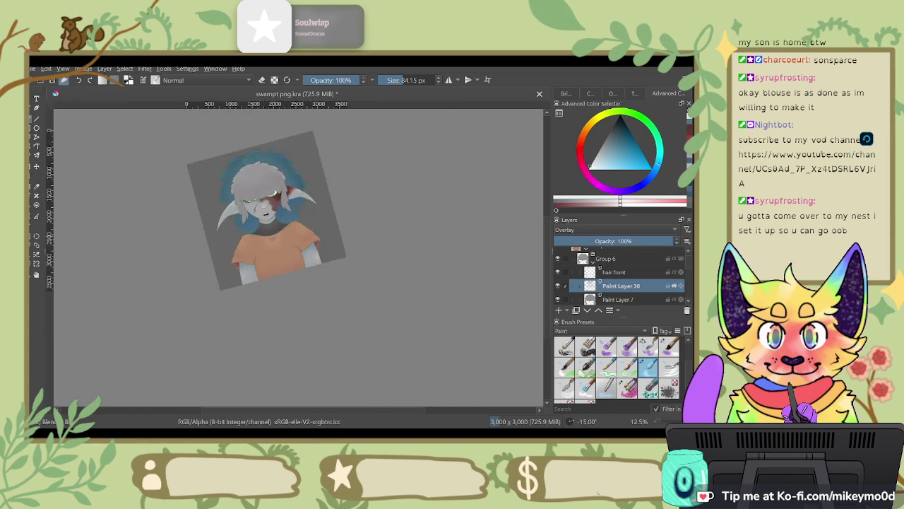
click(591, 258)
click(591, 259)
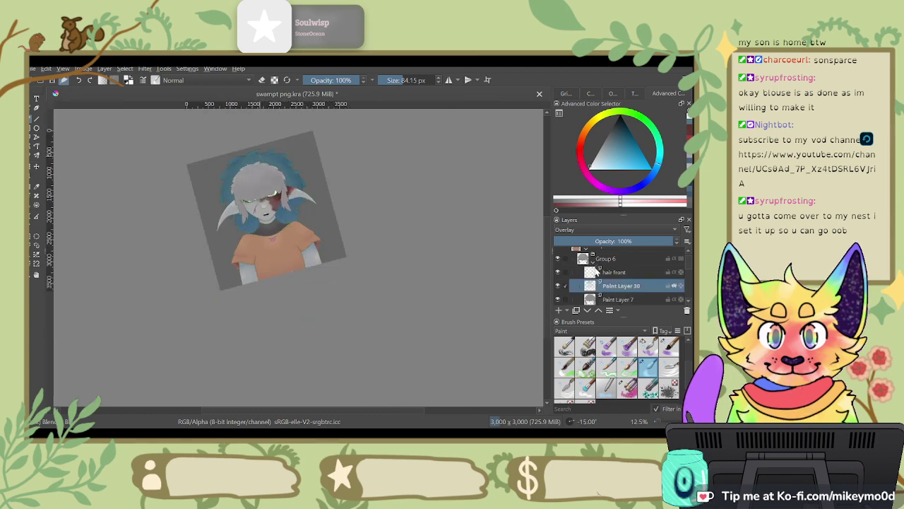
click(558, 286)
click(559, 287)
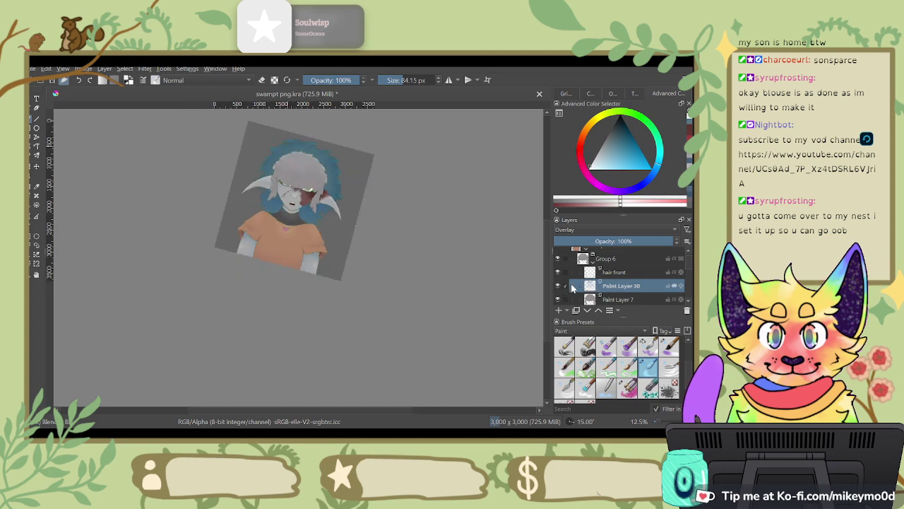
key(5)
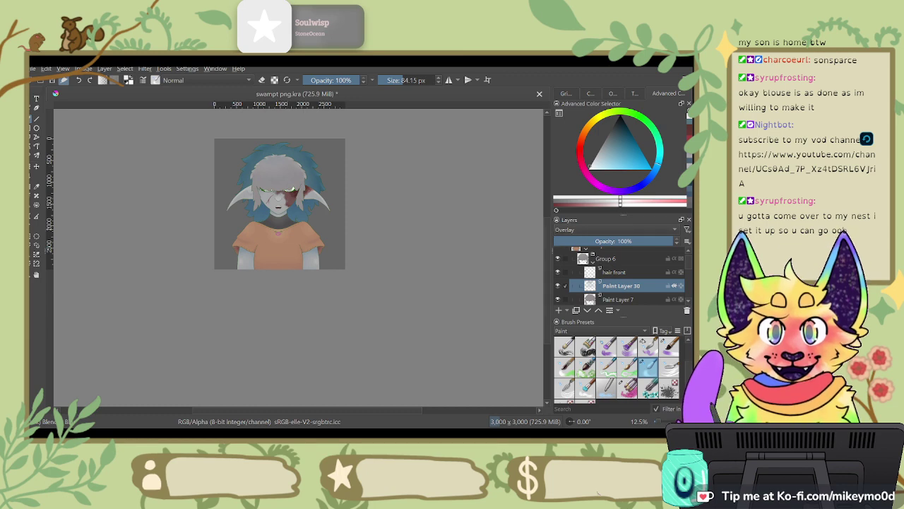
scroll(479, 230, up, 2)
scroll(456, 234, up, 1)
drag(369, 284, 430, 315)
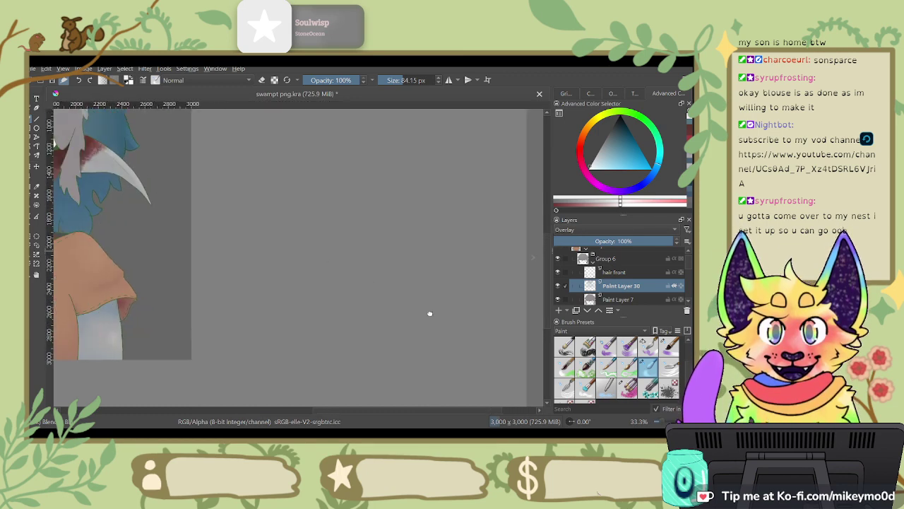
drag(372, 237, 504, 311)
drag(407, 262, 551, 259)
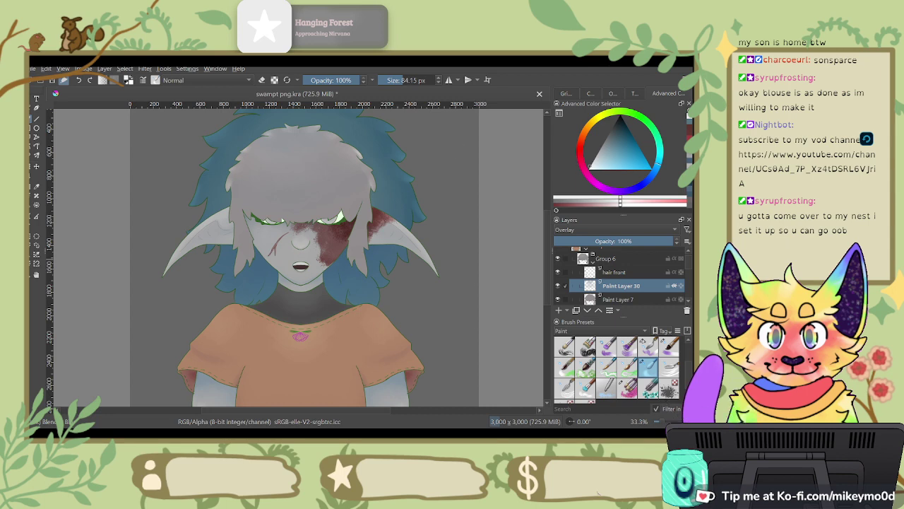
Step: Save the eyes-open version as "samp eye moutnh open.kra" and, with the eye layers swapped, the eyes-closed version as "samp eye closed moutnh open.kra"
key(ctrl+s)
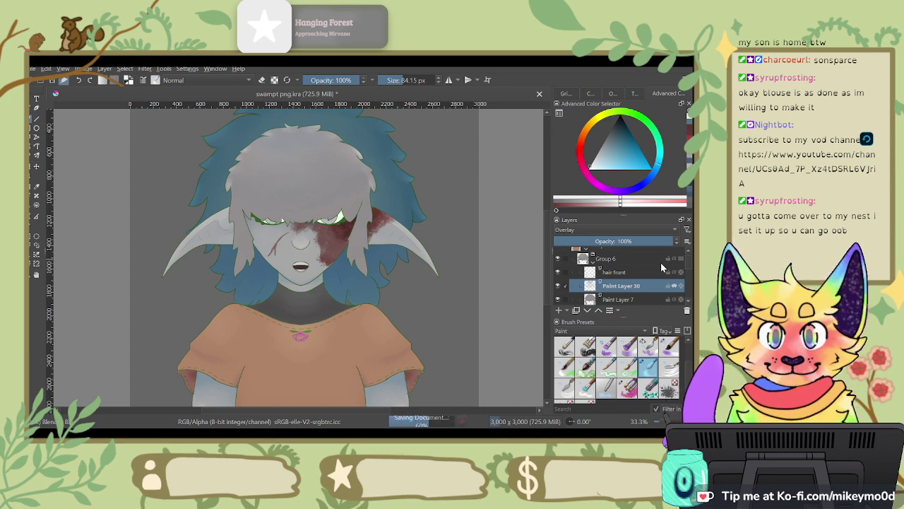
click(594, 260)
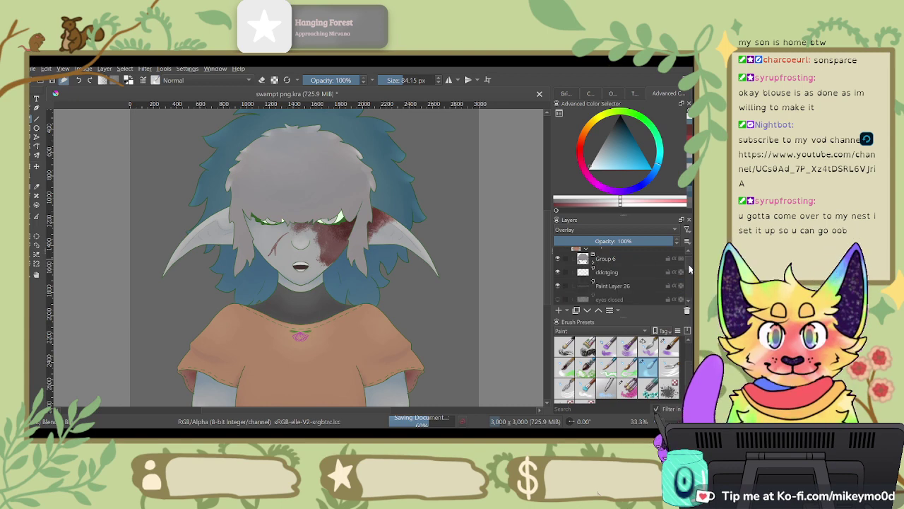
scroll(605, 270, down, 1)
click(557, 292)
click(558, 279)
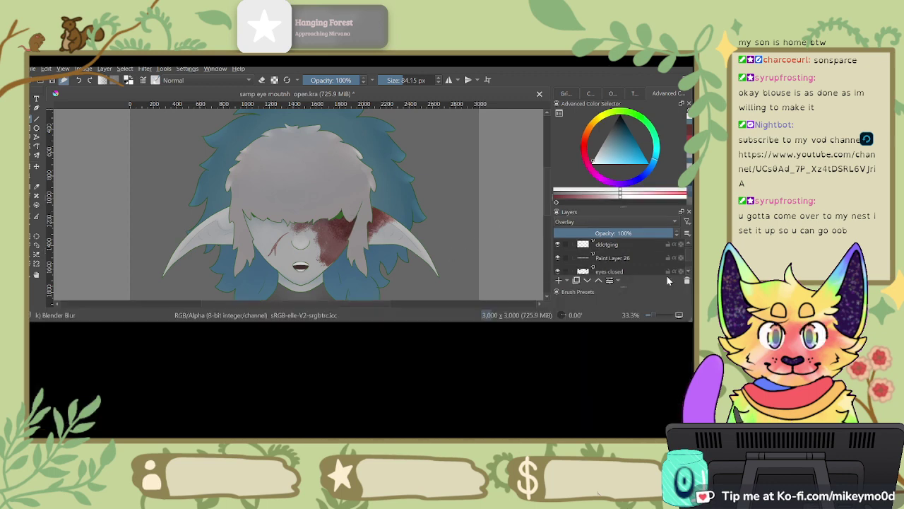
key(ctrl+s)
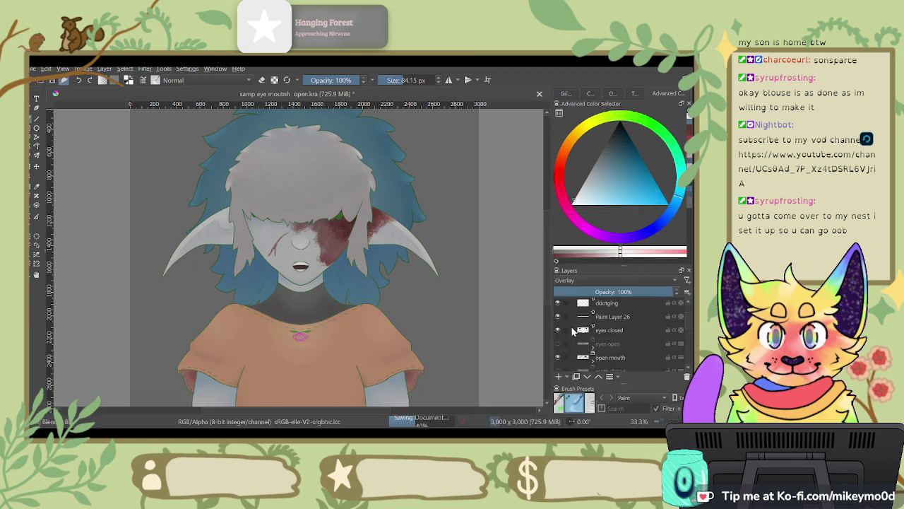
Step: Show the open eyes with the closed mouth and save this version as "samp eye openmoutnh closed.png"
click(558, 330)
click(558, 343)
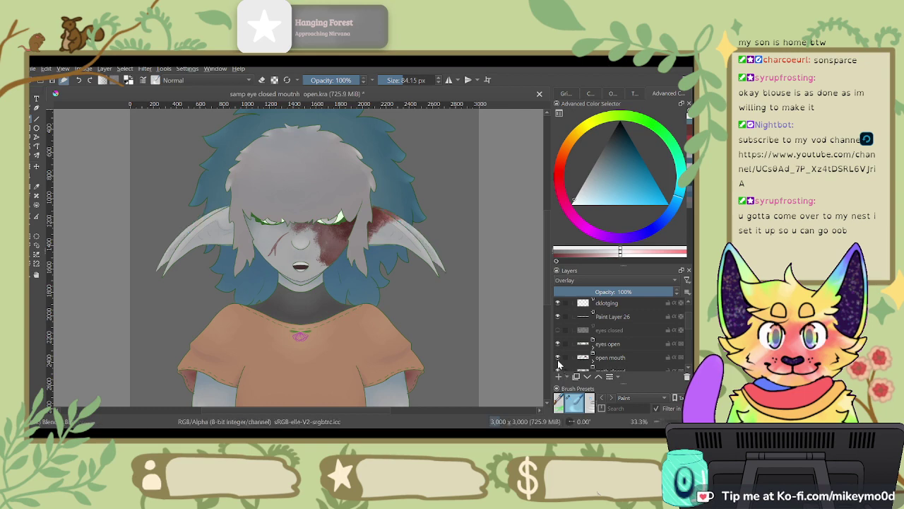
click(558, 358)
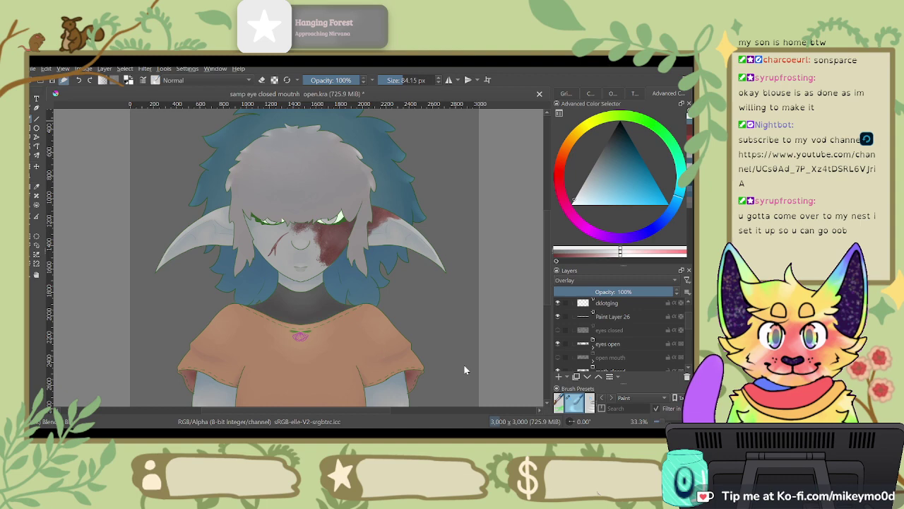
key(ctrl+s)
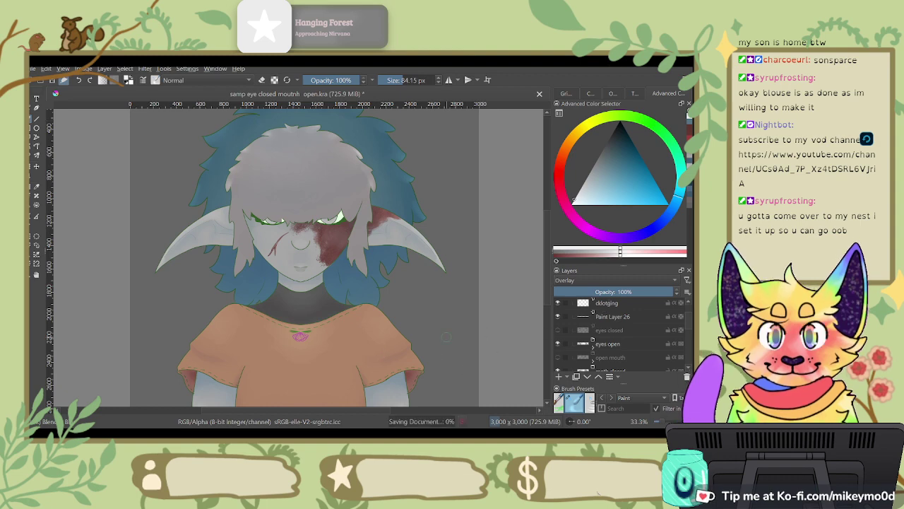
Step: Swap the open eyes for the closed eyes, keep the mouth closed, and save the version as "samp eye moutnh closed.png"
click(558, 344)
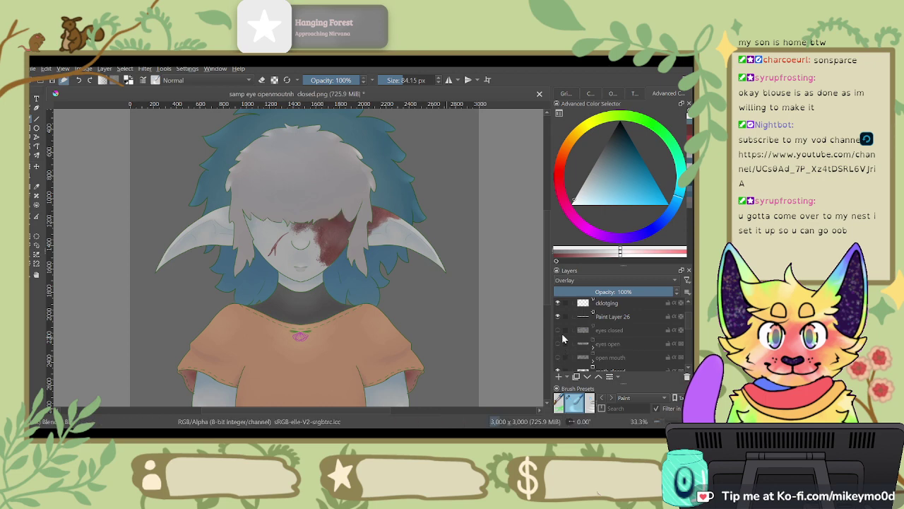
click(558, 356)
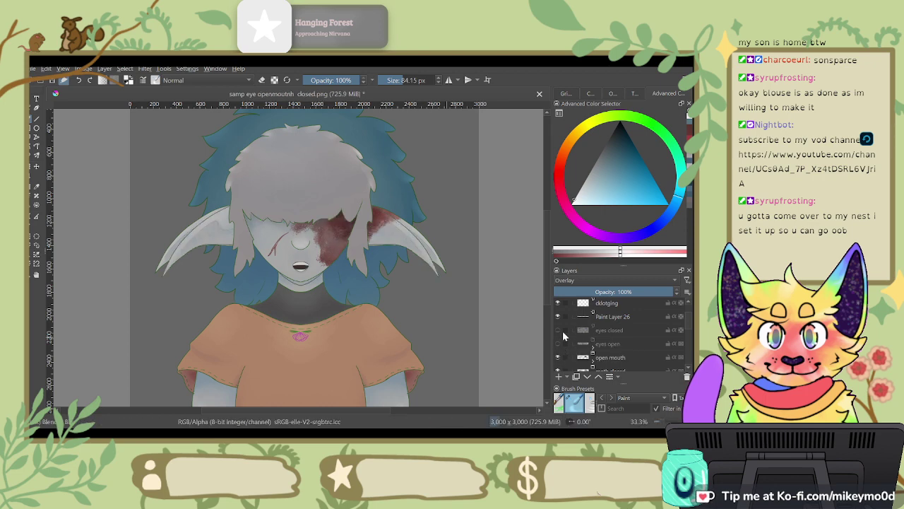
click(558, 357)
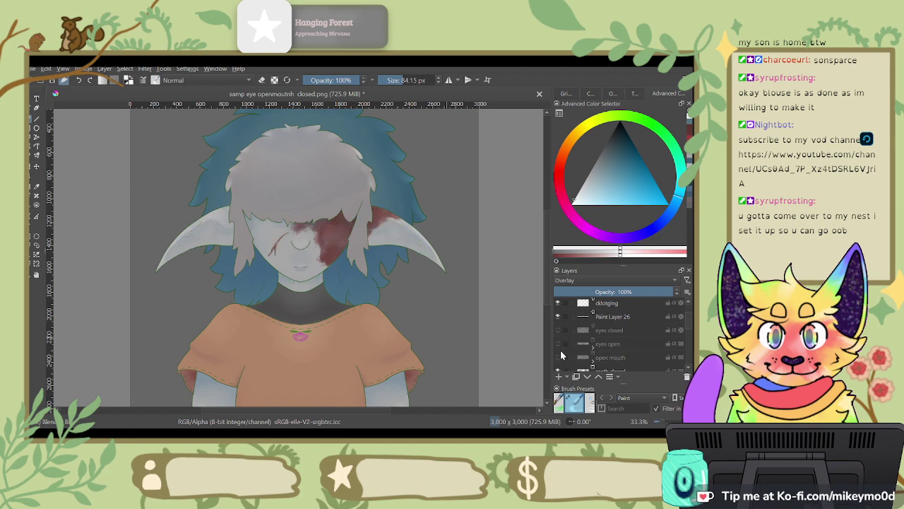
click(558, 330)
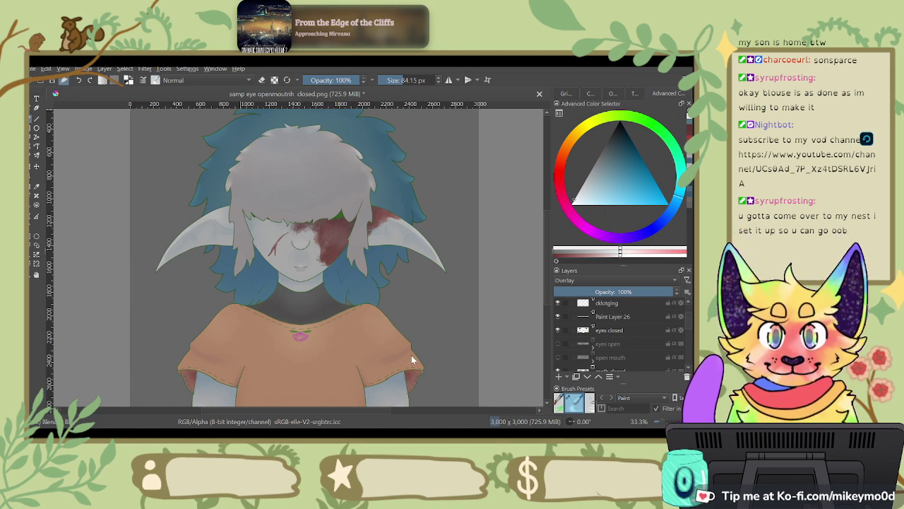
key(ctrl+s)
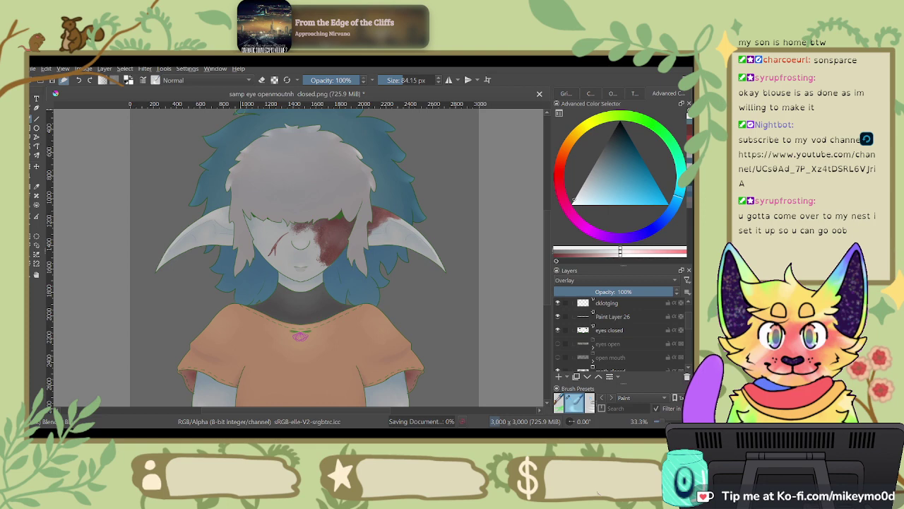
Step: Replace the closed mouth with the open mouth and save the eyes-closed version as "samp eye closedmoutnh open.png"
click(558, 357)
click(558, 370)
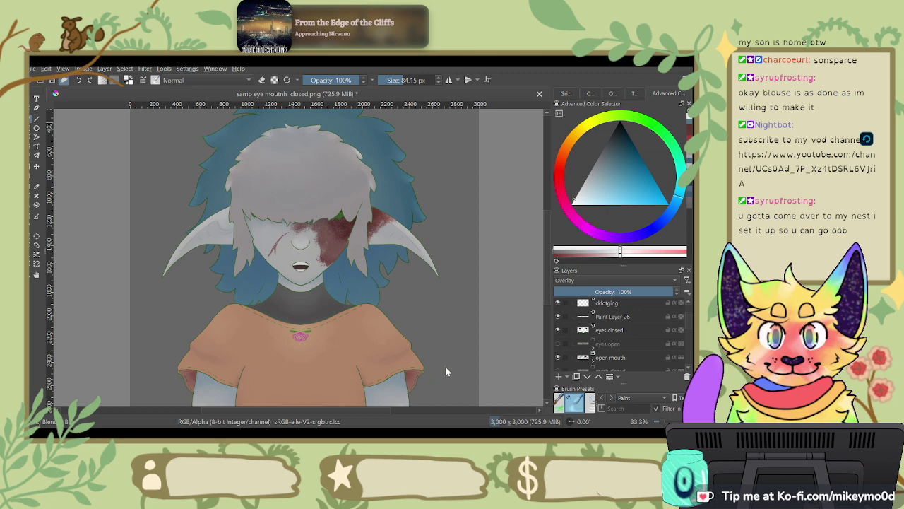
key(ctrl+s)
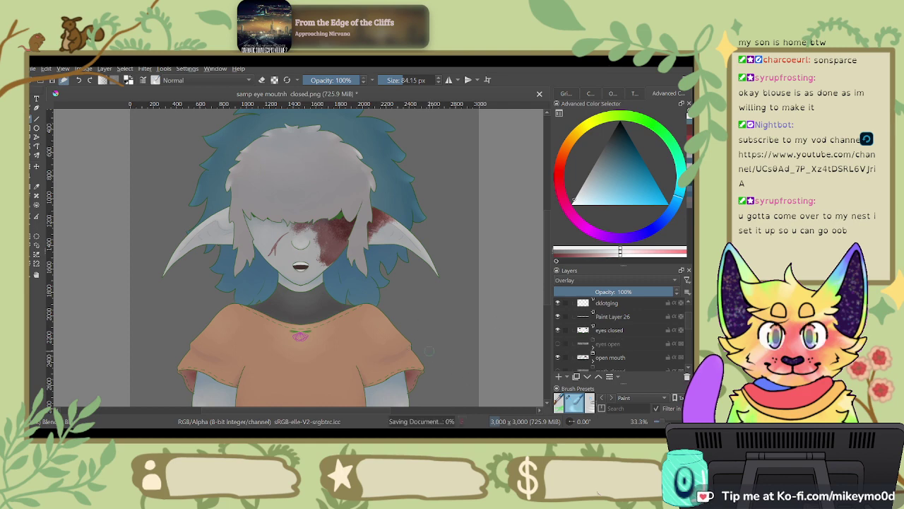
Step: Replace the closed eyes with the open eyes and save the open-mouth version as "samp eye moutnh open.png"
click(558, 332)
click(557, 344)
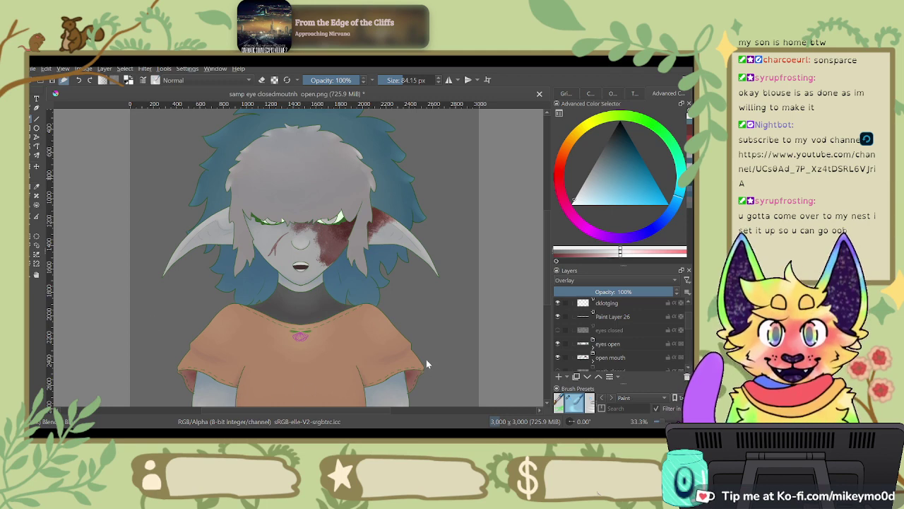
key(ctrl+s)
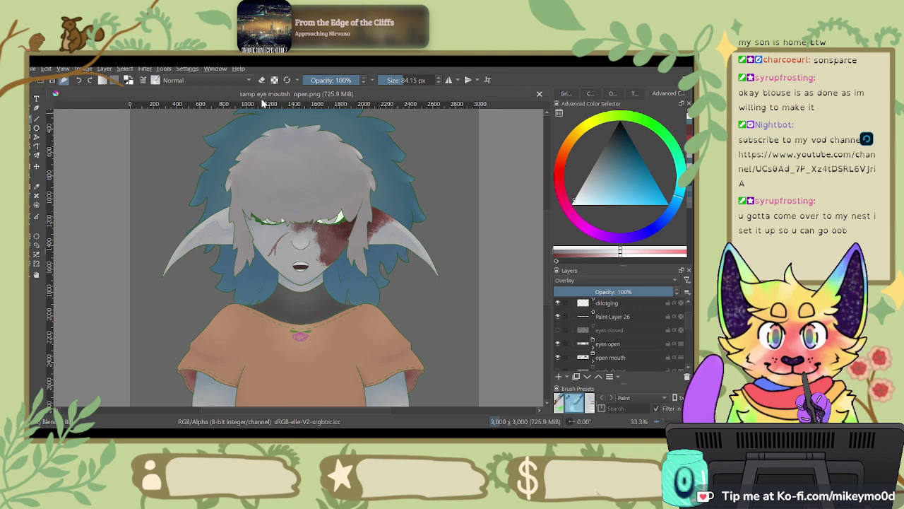
Step: Hide the Background Fill layer so the avatar sits on a transparent background
scroll(625, 333, down, 2)
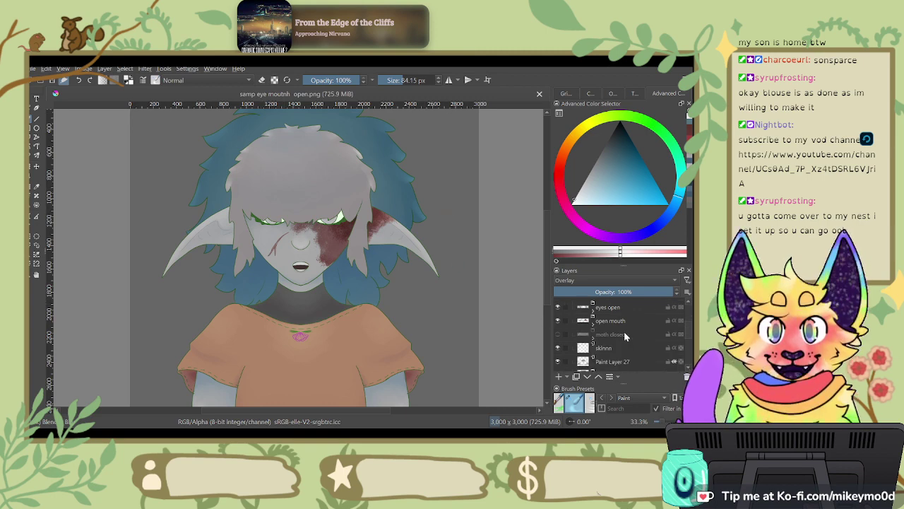
scroll(623, 332, down, 3)
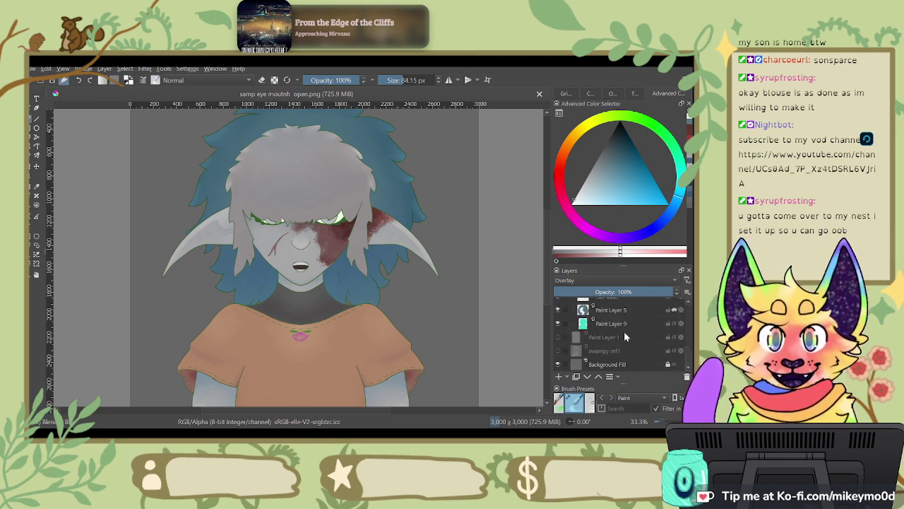
click(557, 365)
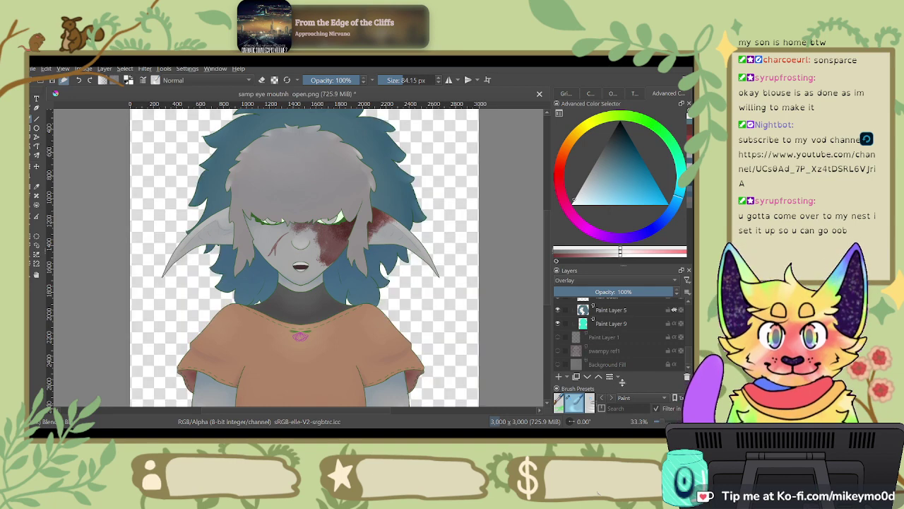
scroll(411, 355, down, 2)
scroll(344, 333, up, 2)
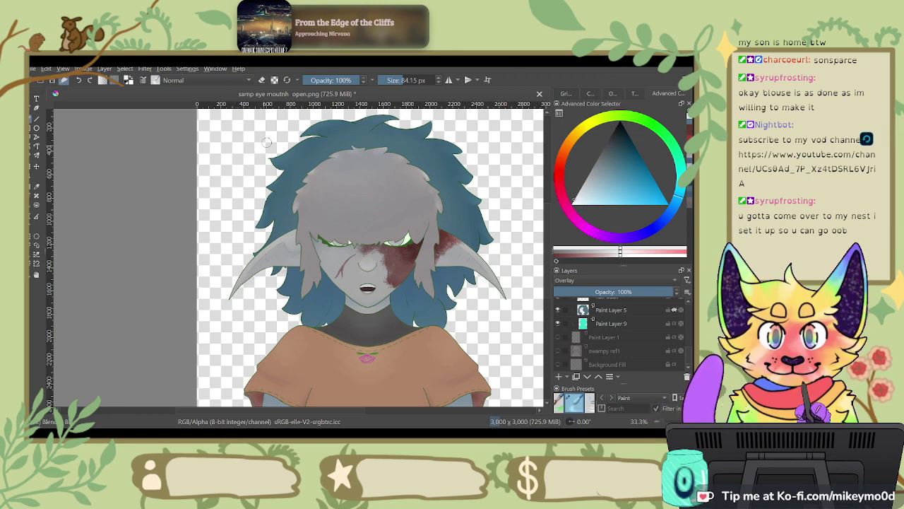
Step: Save the transparent version with open eyes and open mouth as "samp eye moutnh open.png"
click(32, 69)
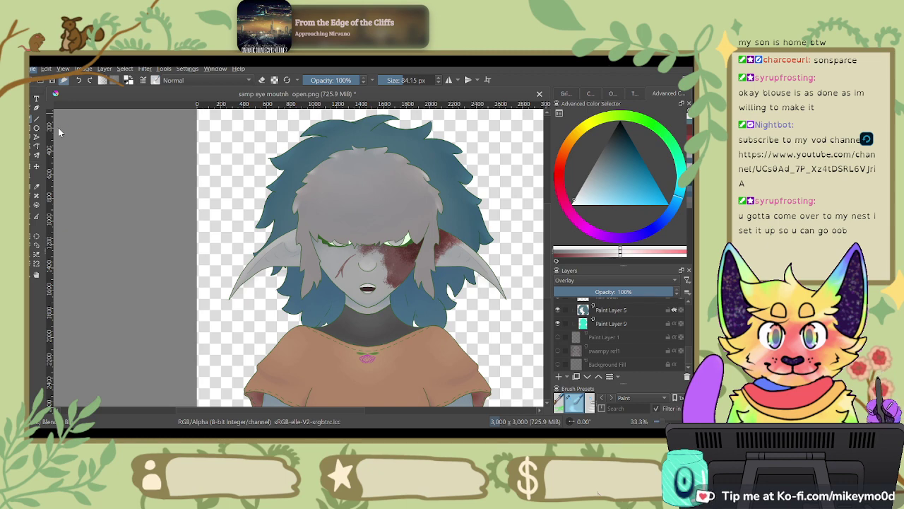
click(59, 129)
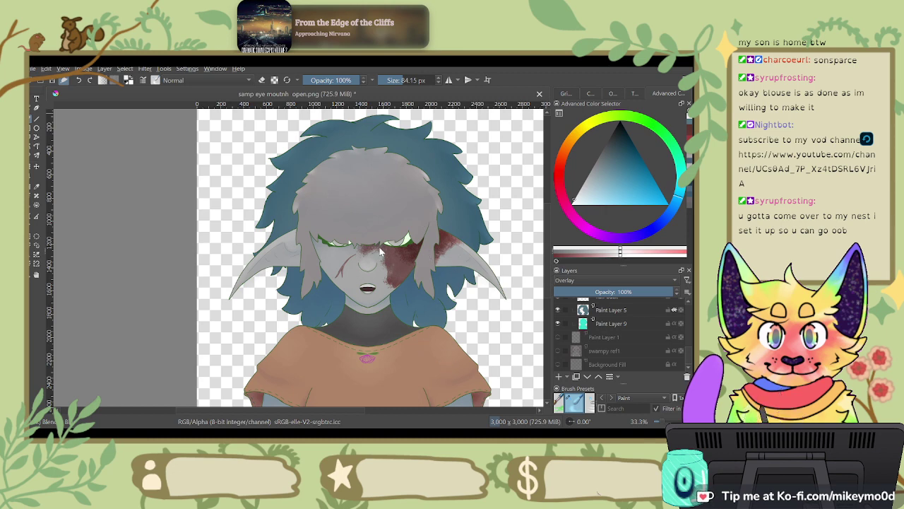
key(ctrl+s)
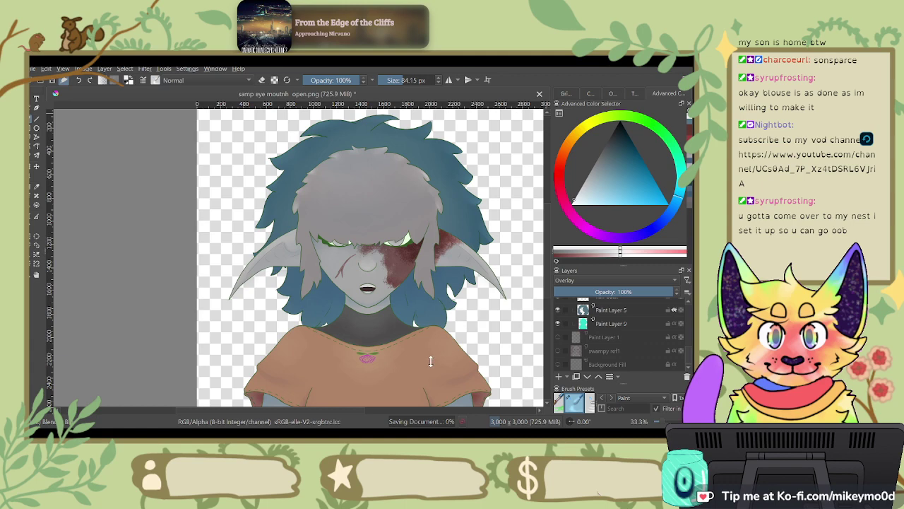
Step: Show the eyes closed layer, hide the eyes open layer, and save the version as "samp eye closedmoutnh open.png"
scroll(604, 346, up, 3)
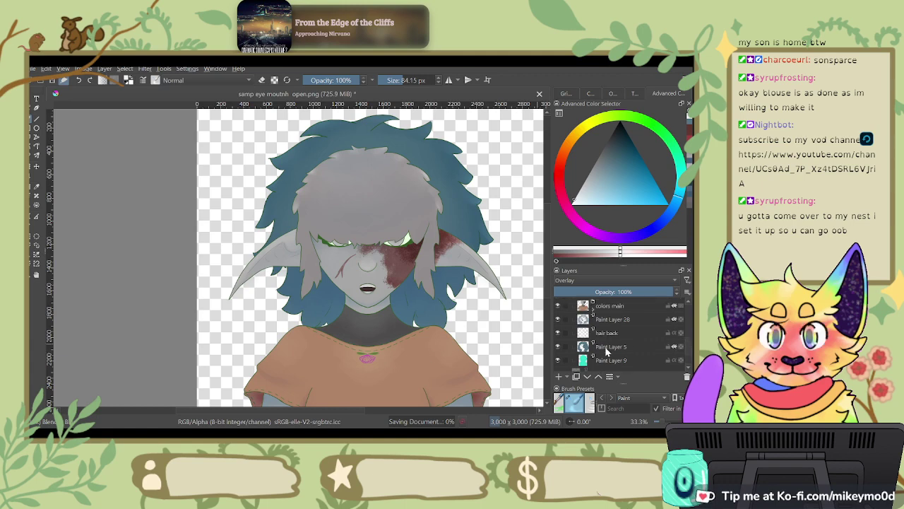
scroll(605, 346, up, 5)
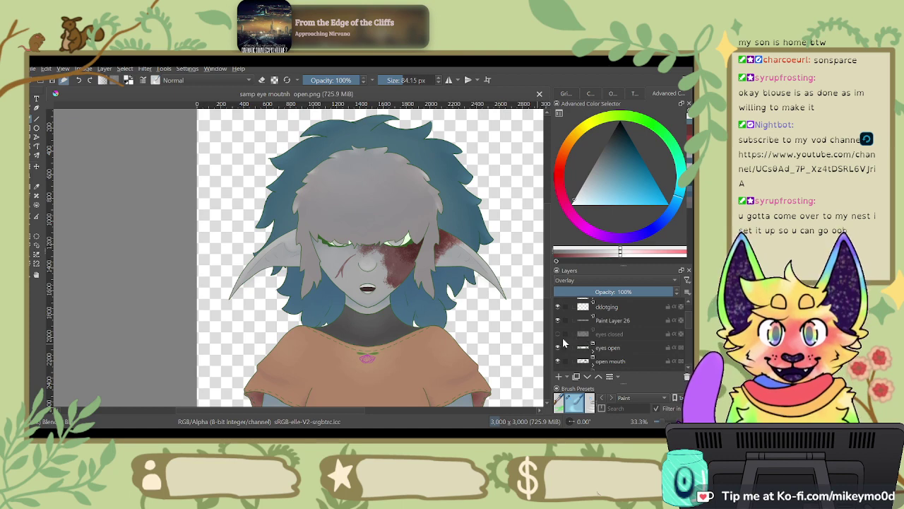
click(558, 333)
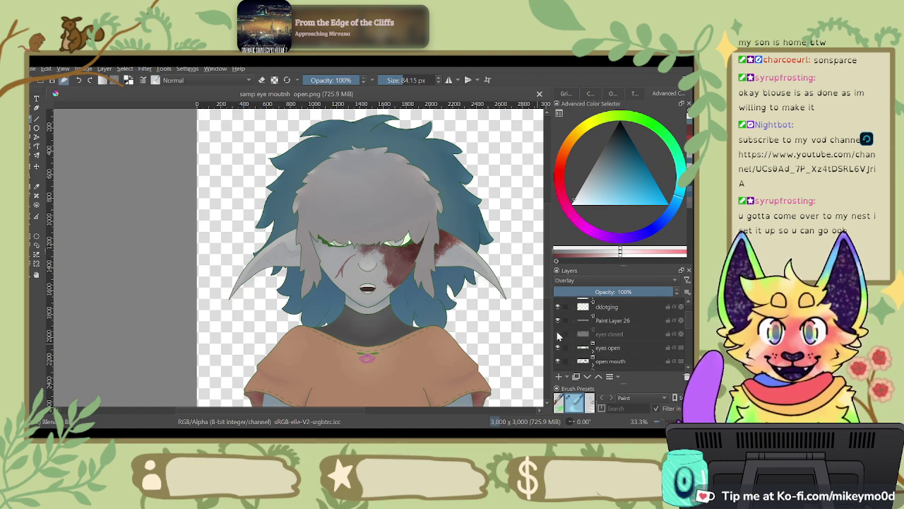
click(558, 347)
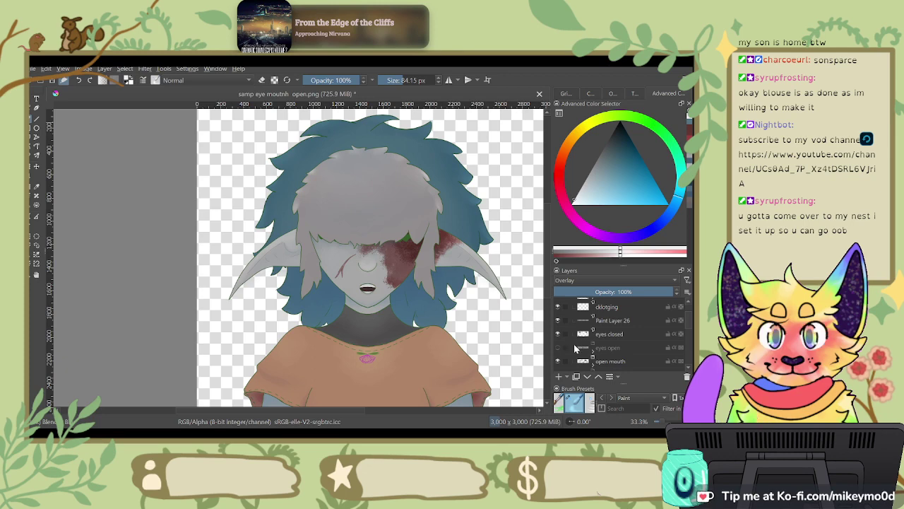
key(ctrl+s)
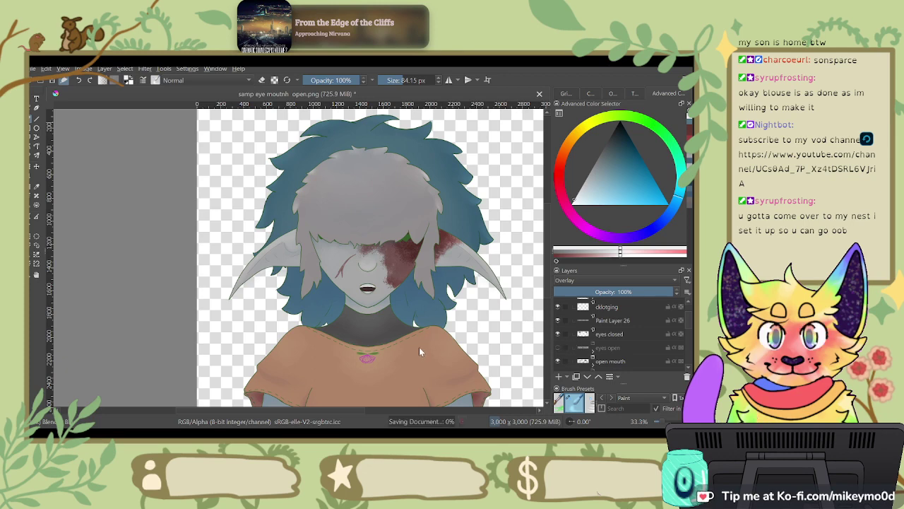
Step: Replace the open mouth layer with the closed mouth and save the eyes-closed version as "samp eye moutnh closed.png"
scroll(604, 335, down, 2)
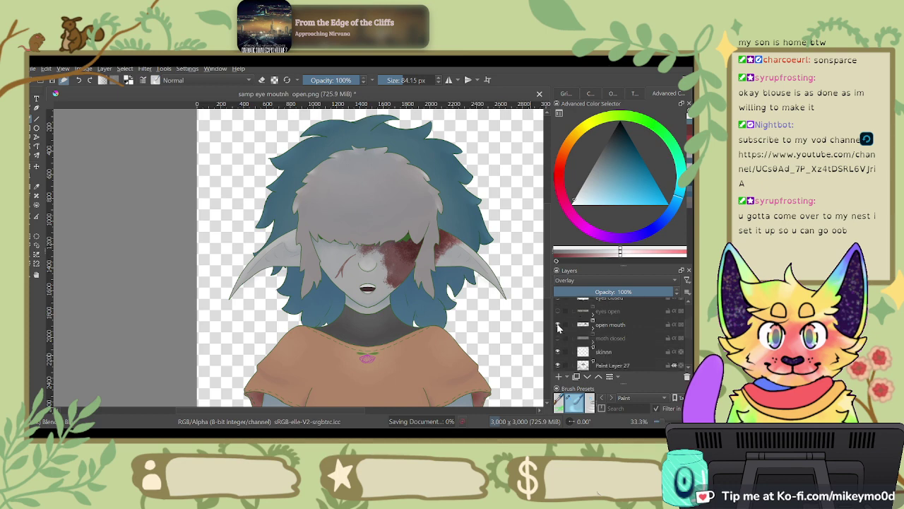
click(557, 325)
click(558, 339)
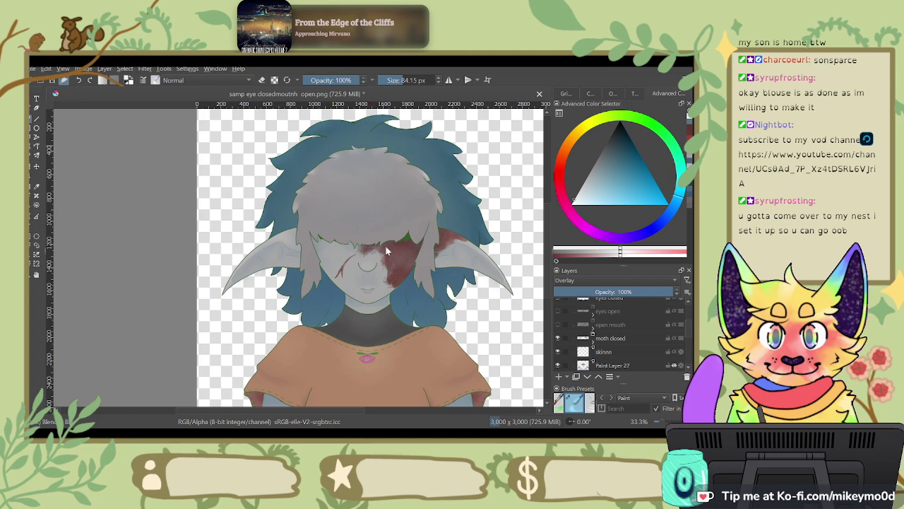
key(ctrl+s)
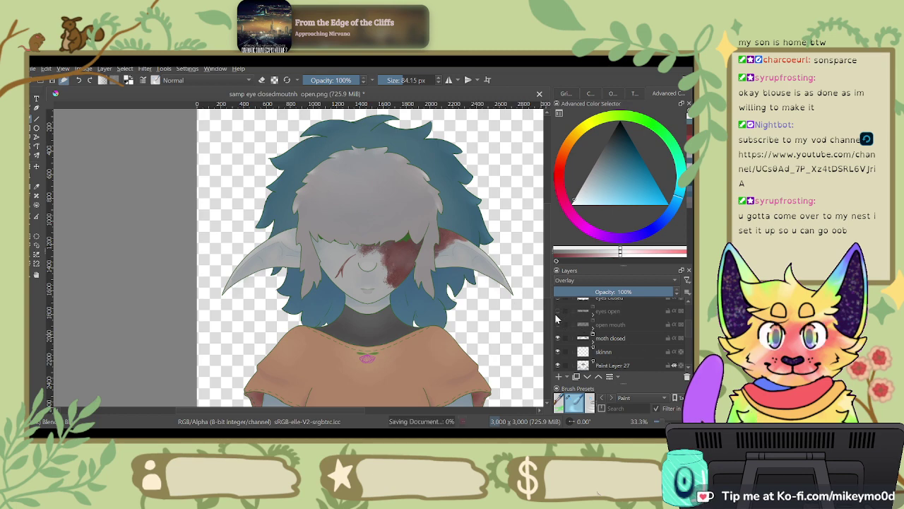
Step: Replace the closed eyes with the open eyes and save the closed-mouth version as "samp eye openmoutnh closed.png"
click(558, 312)
click(557, 312)
click(557, 312)
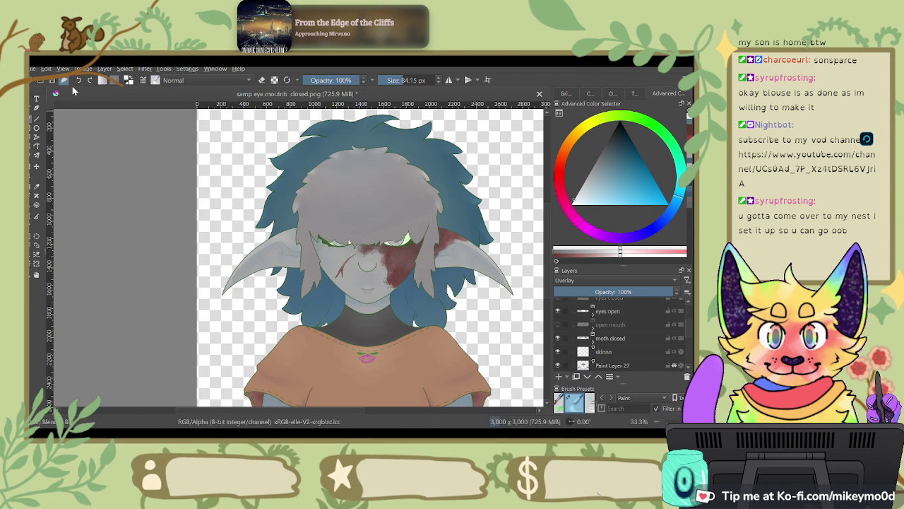
click(37, 127)
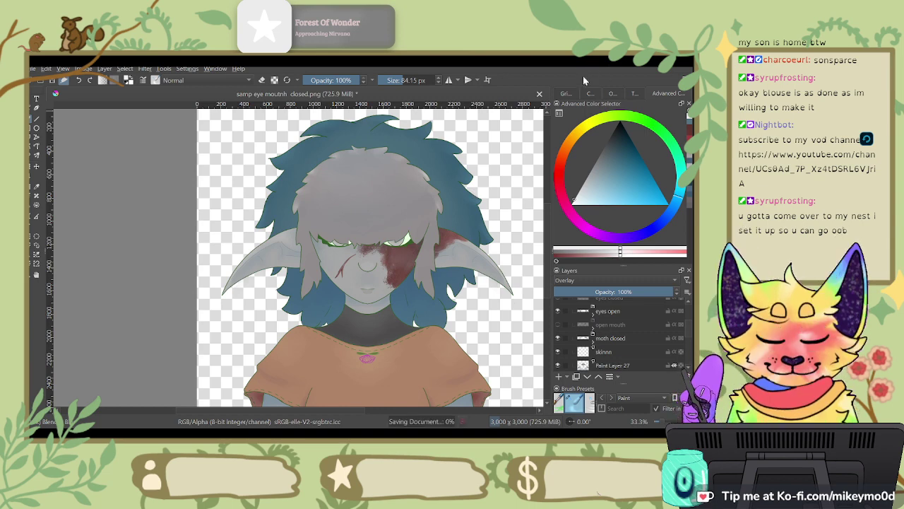
key(ctrl+s)
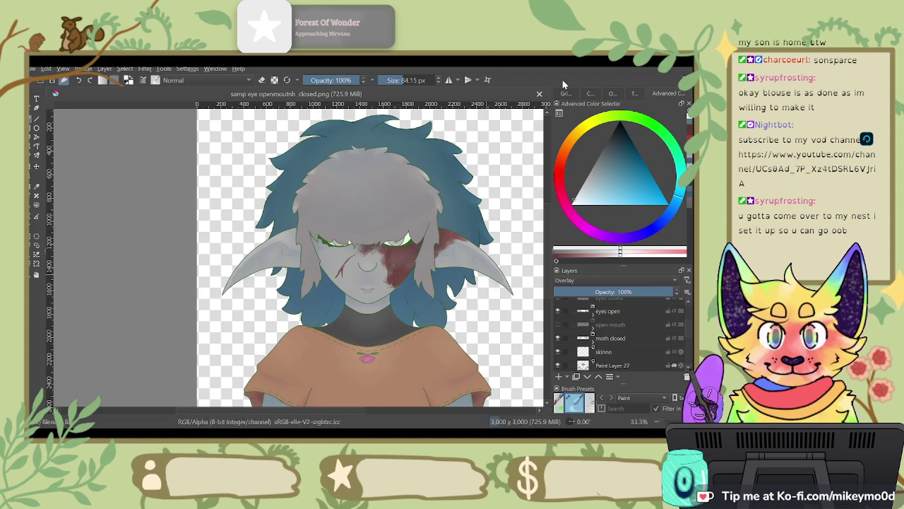
Step: Turn the Background Fill layer's visibility back on
scroll(631, 339, down, 3)
scroll(631, 339, down, 2)
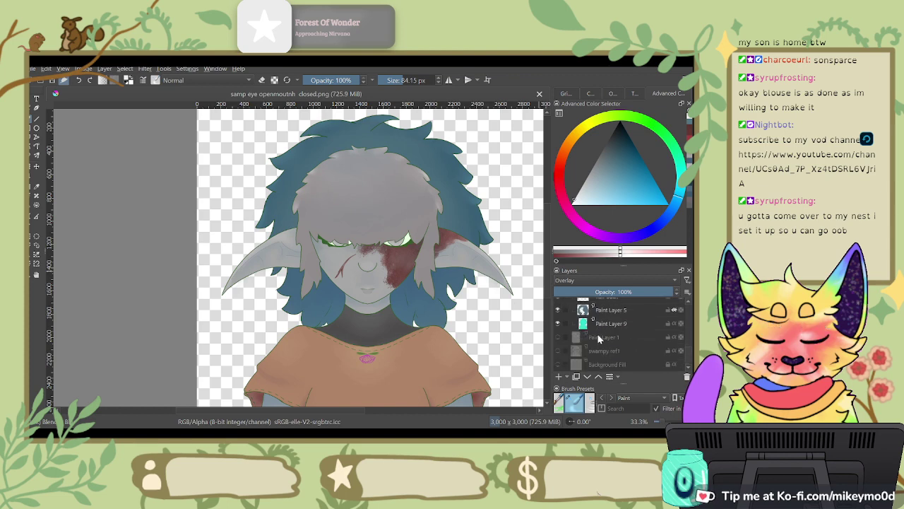
click(557, 364)
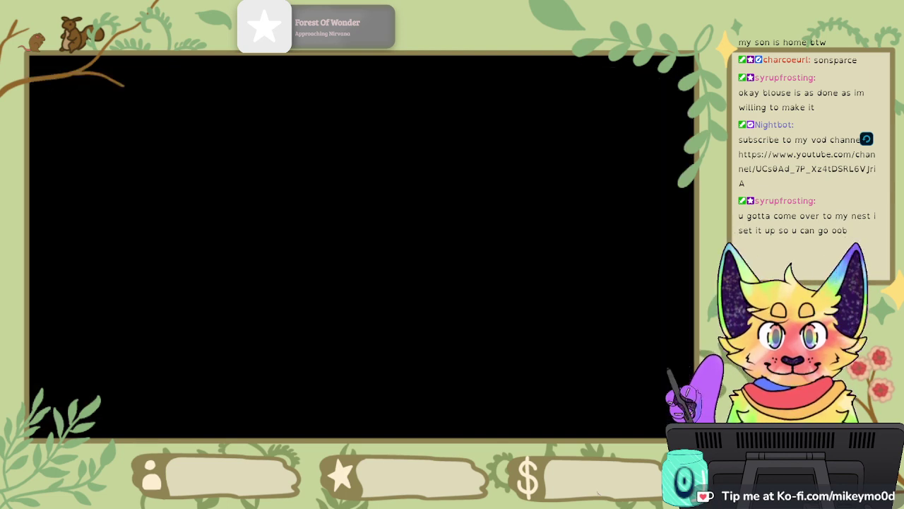